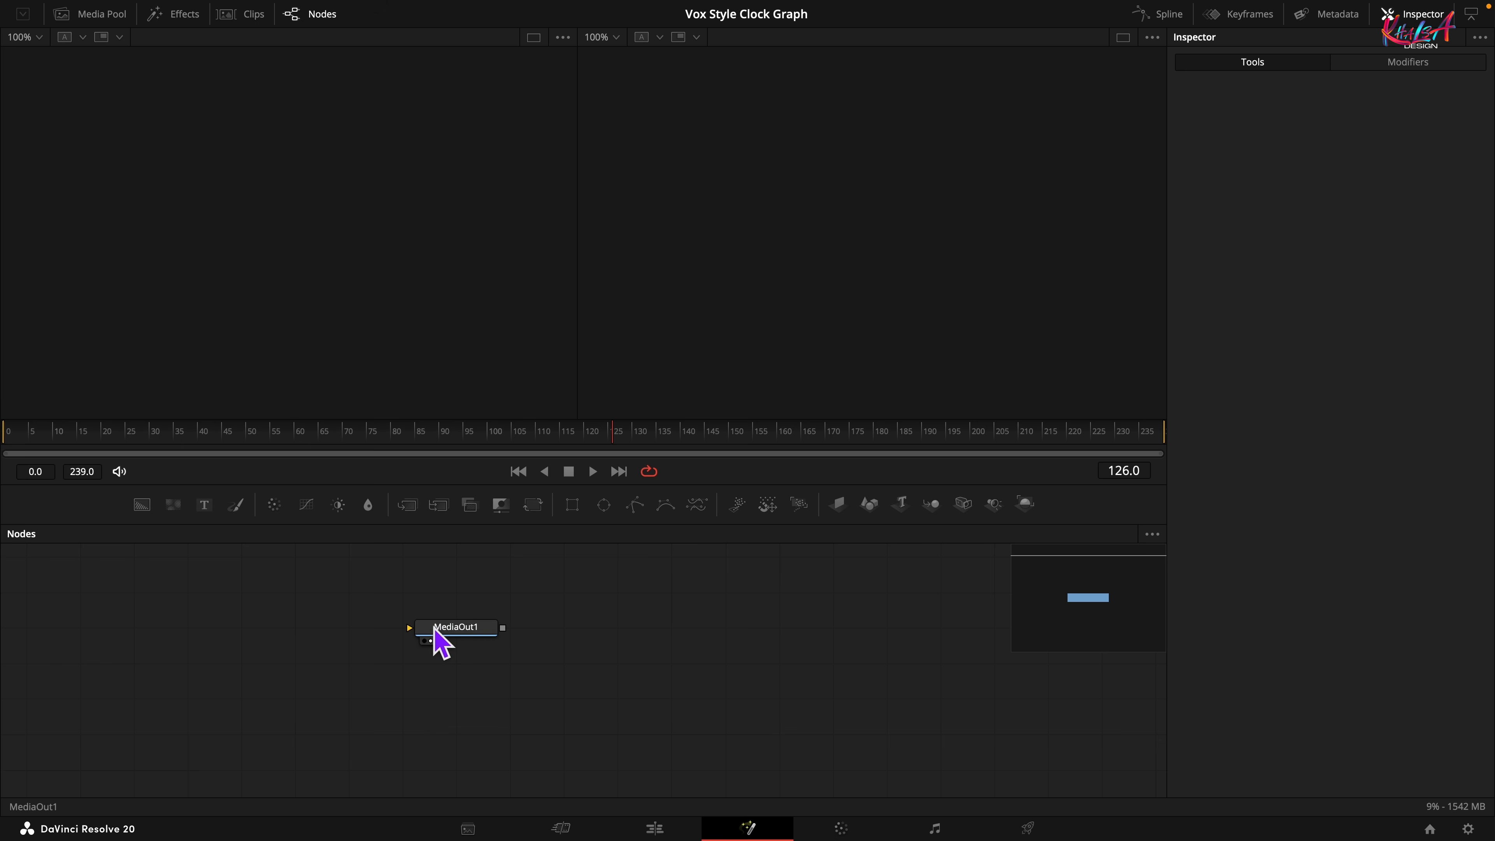
Move the MediaOut1 node to the far end of the node graph and switch to a single viewer
{"action": "left_click_drag", "start_coordinate": [438, 641], "coordinate": [956, 681]}
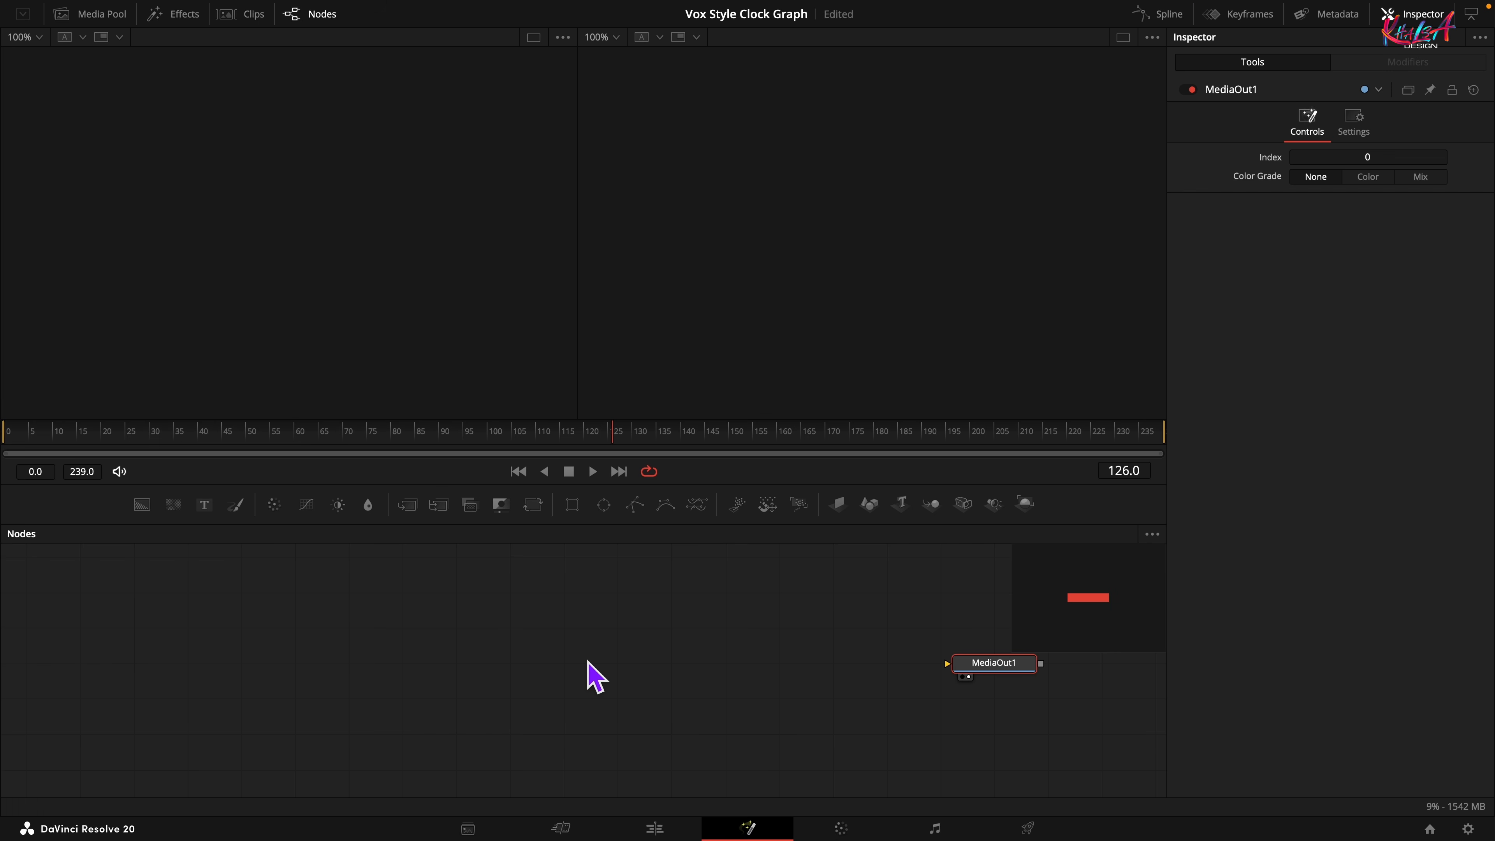
{"action": "scroll", "coordinate": [595, 677], "scroll_direction": "down", "scroll_amount": 1}
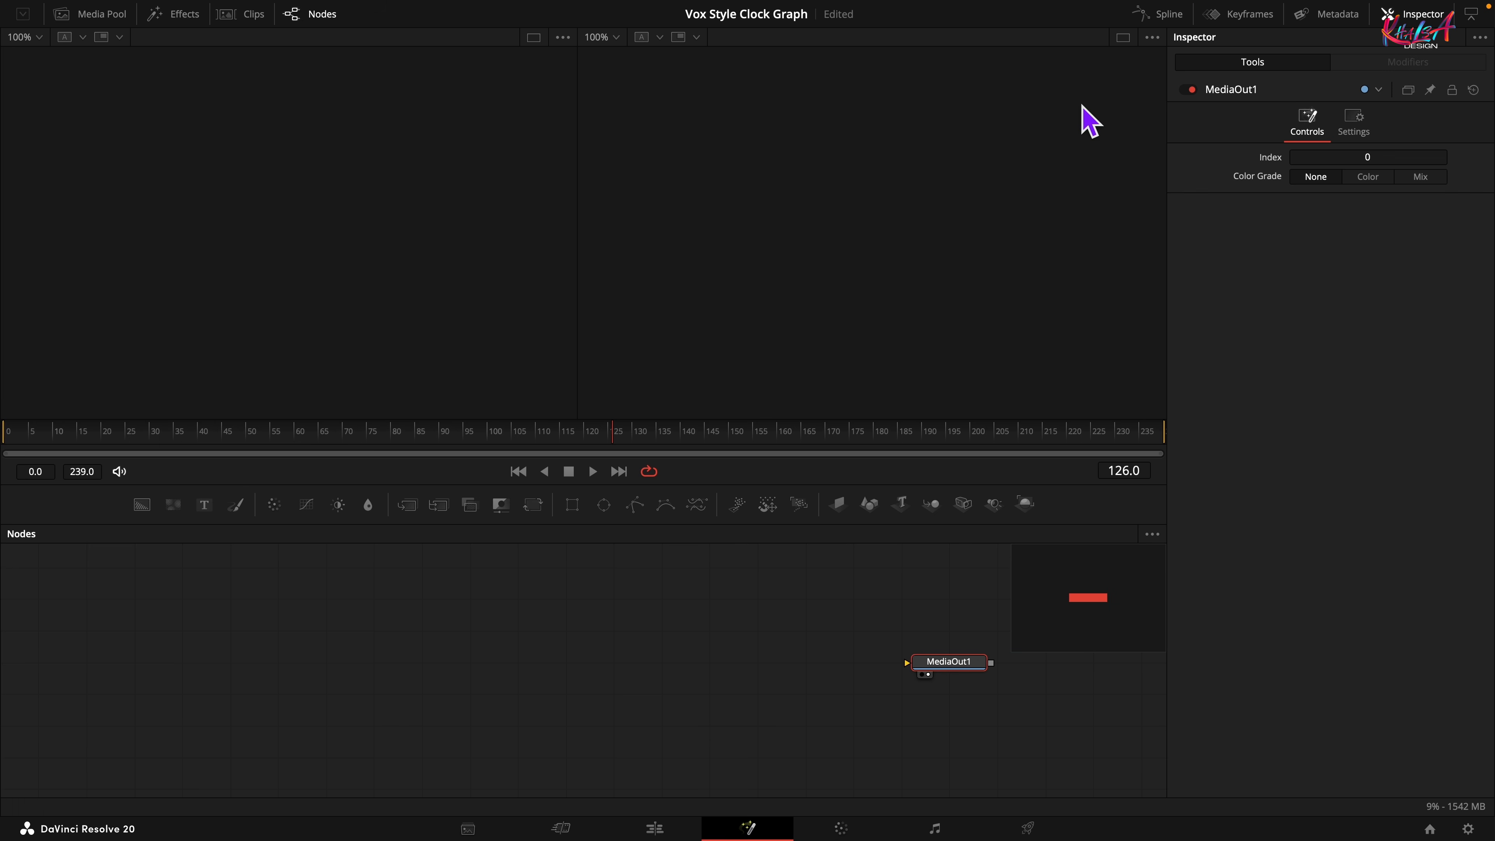
{"action": "left_click", "coordinate": [1122, 37]}
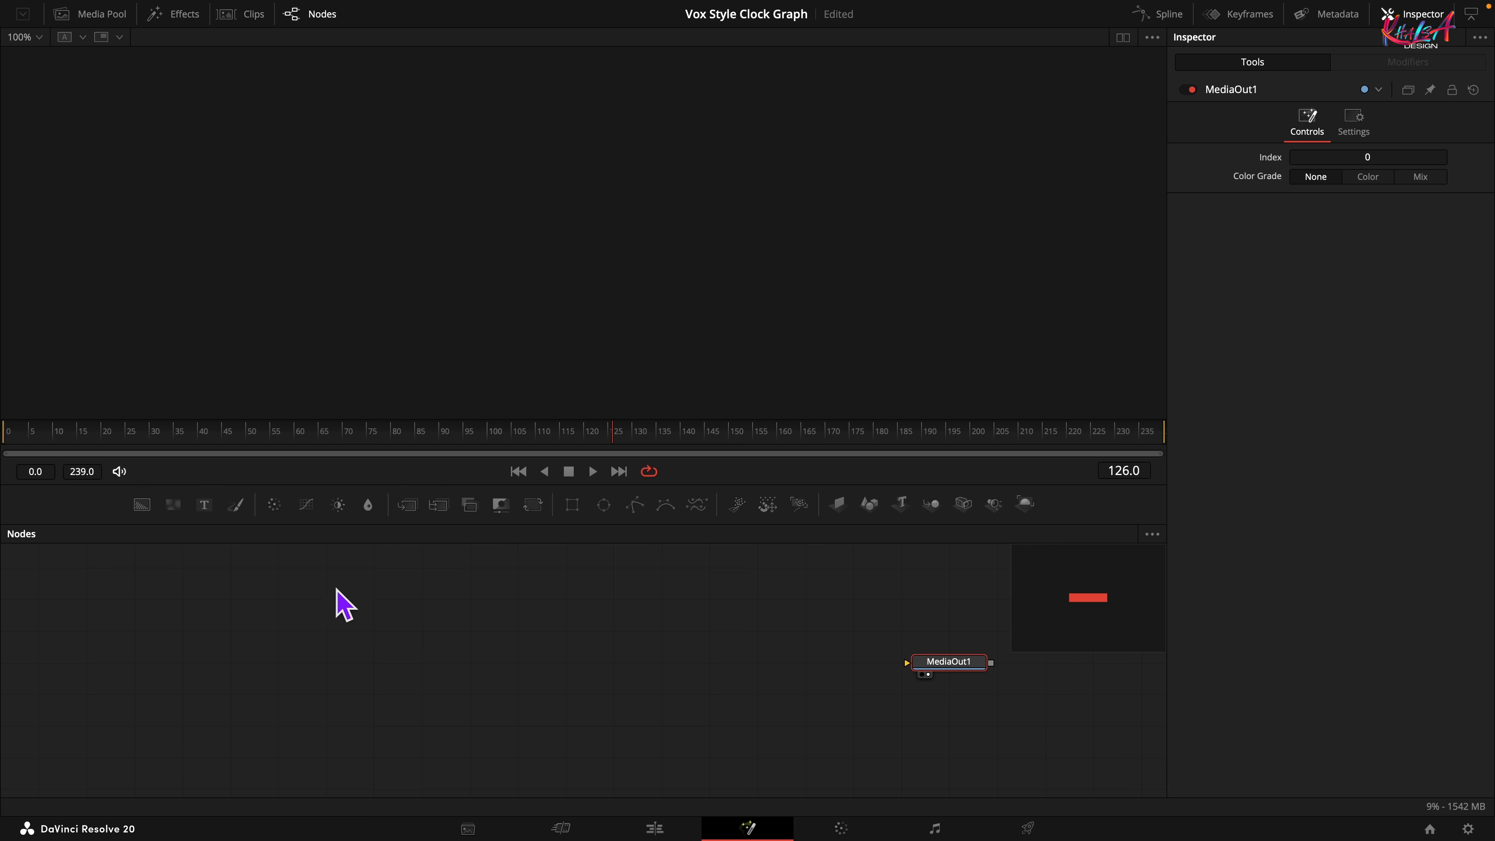
Add a Background node, show it in the viewer and make it white with red, green and blue at 1.0
{"action": "left_click_drag", "start_coordinate": [142, 504], "coordinate": [70, 711]}
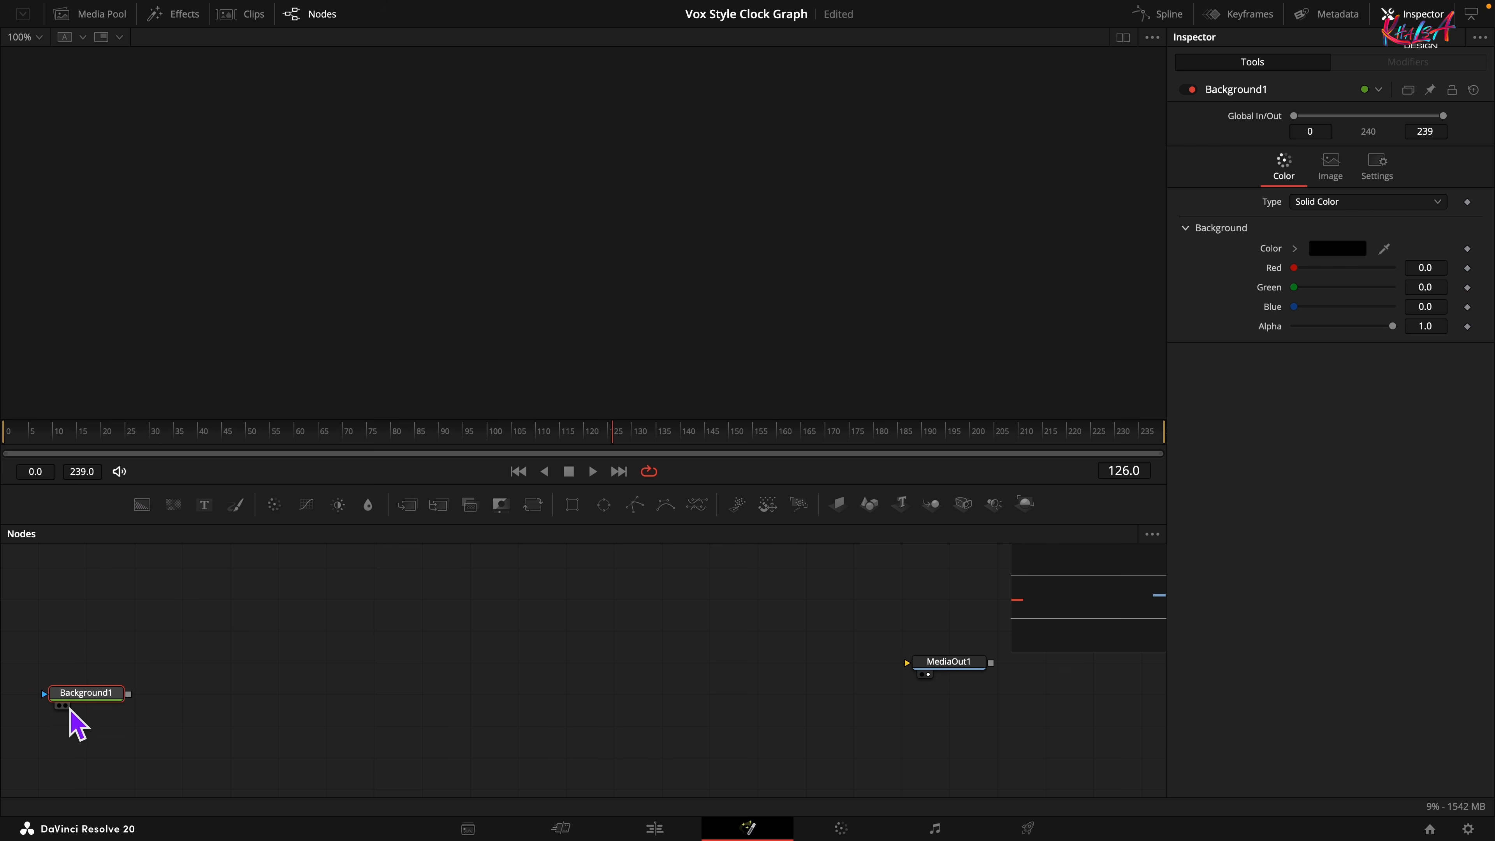
{"action": "left_click", "coordinate": [65, 705]}
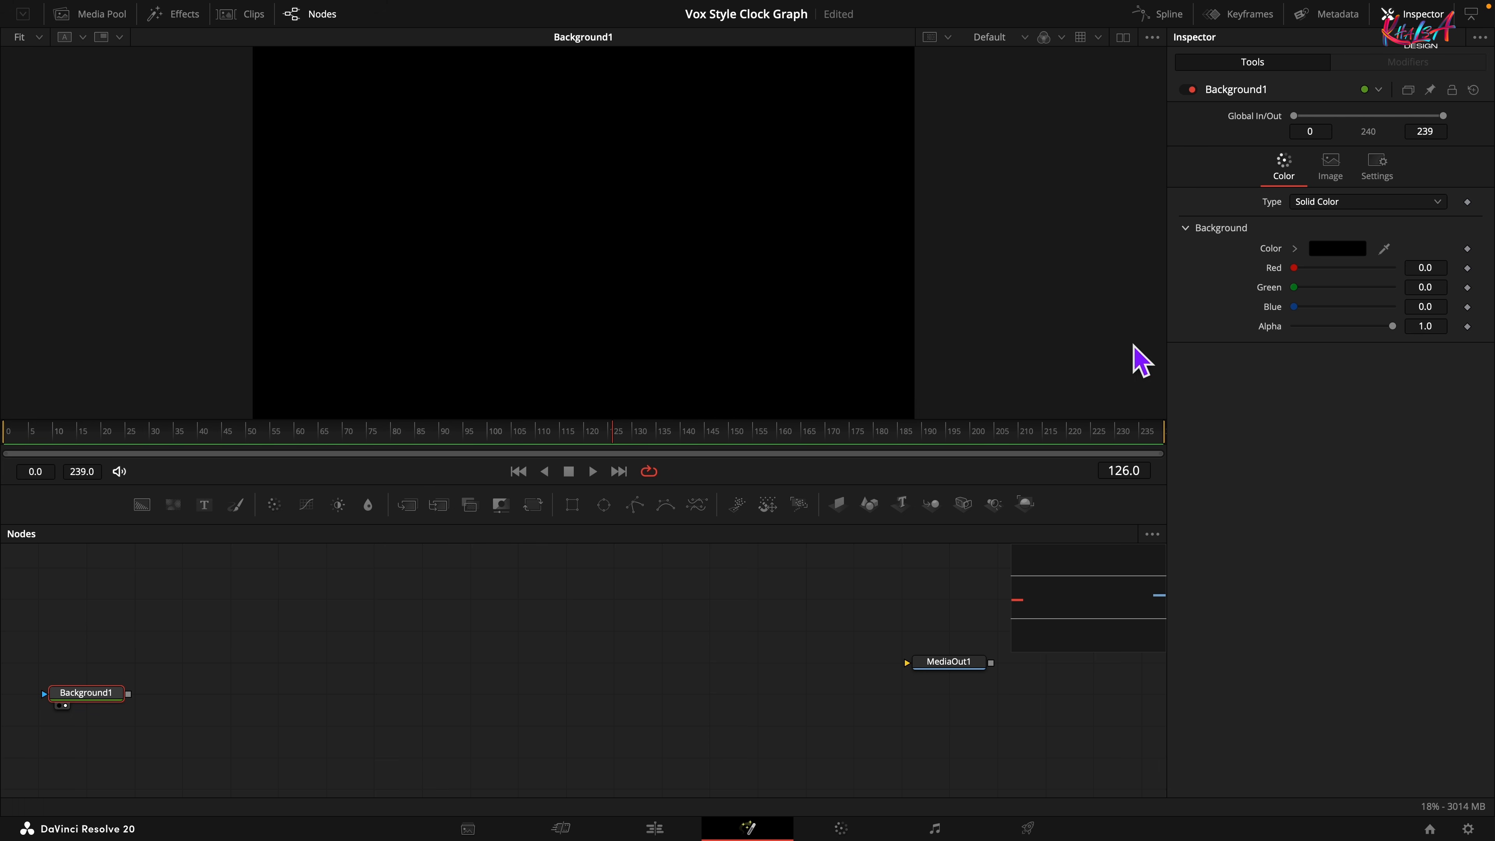
{"action": "left_click_drag", "start_coordinate": [1297, 269], "coordinate": [1471, 284]}
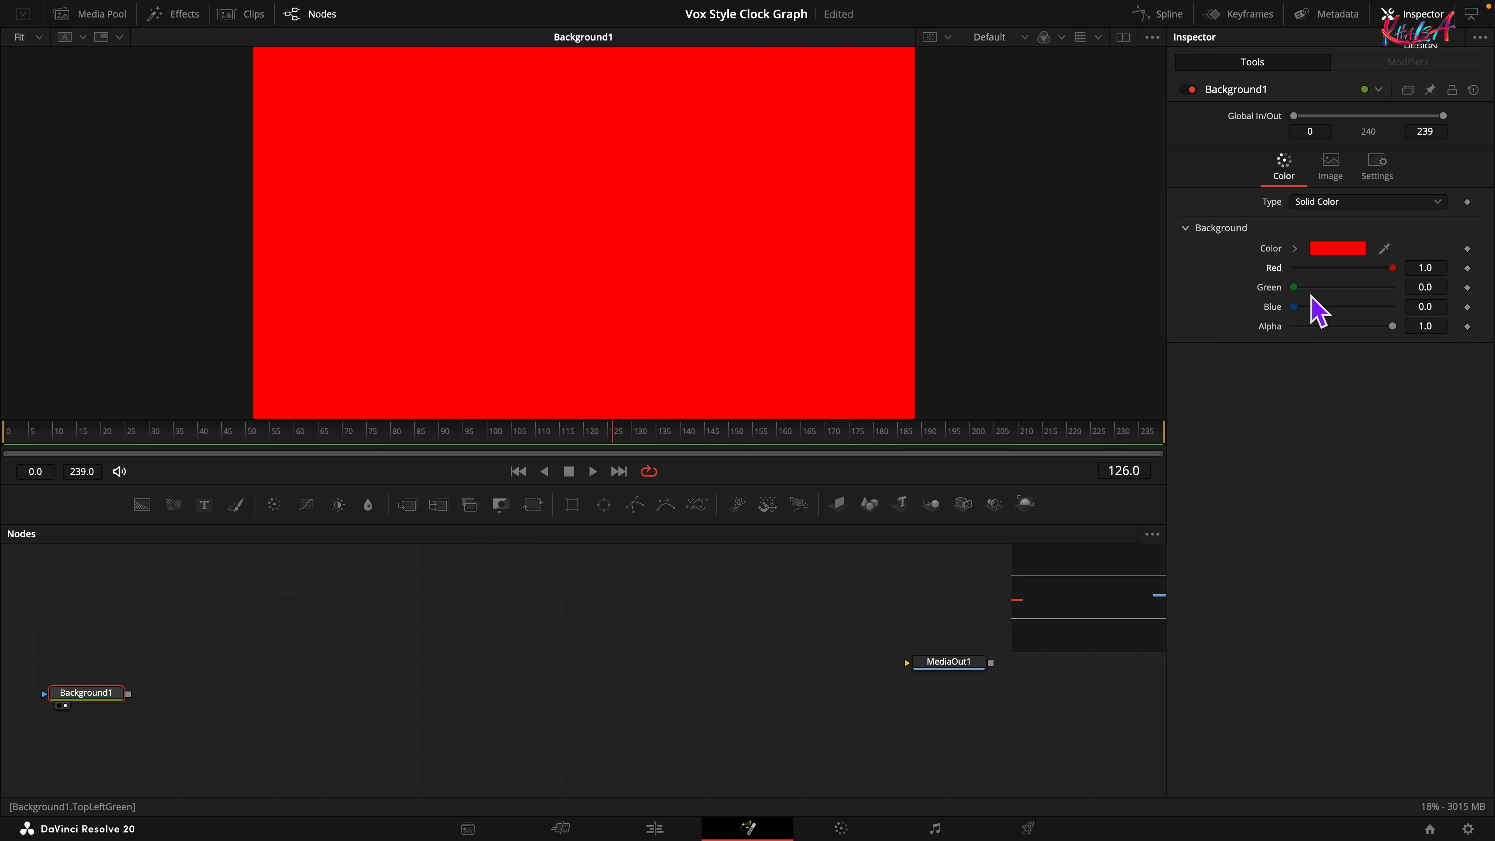
{"action": "left_click_drag", "start_coordinate": [1293, 287], "coordinate": [1442, 292]}
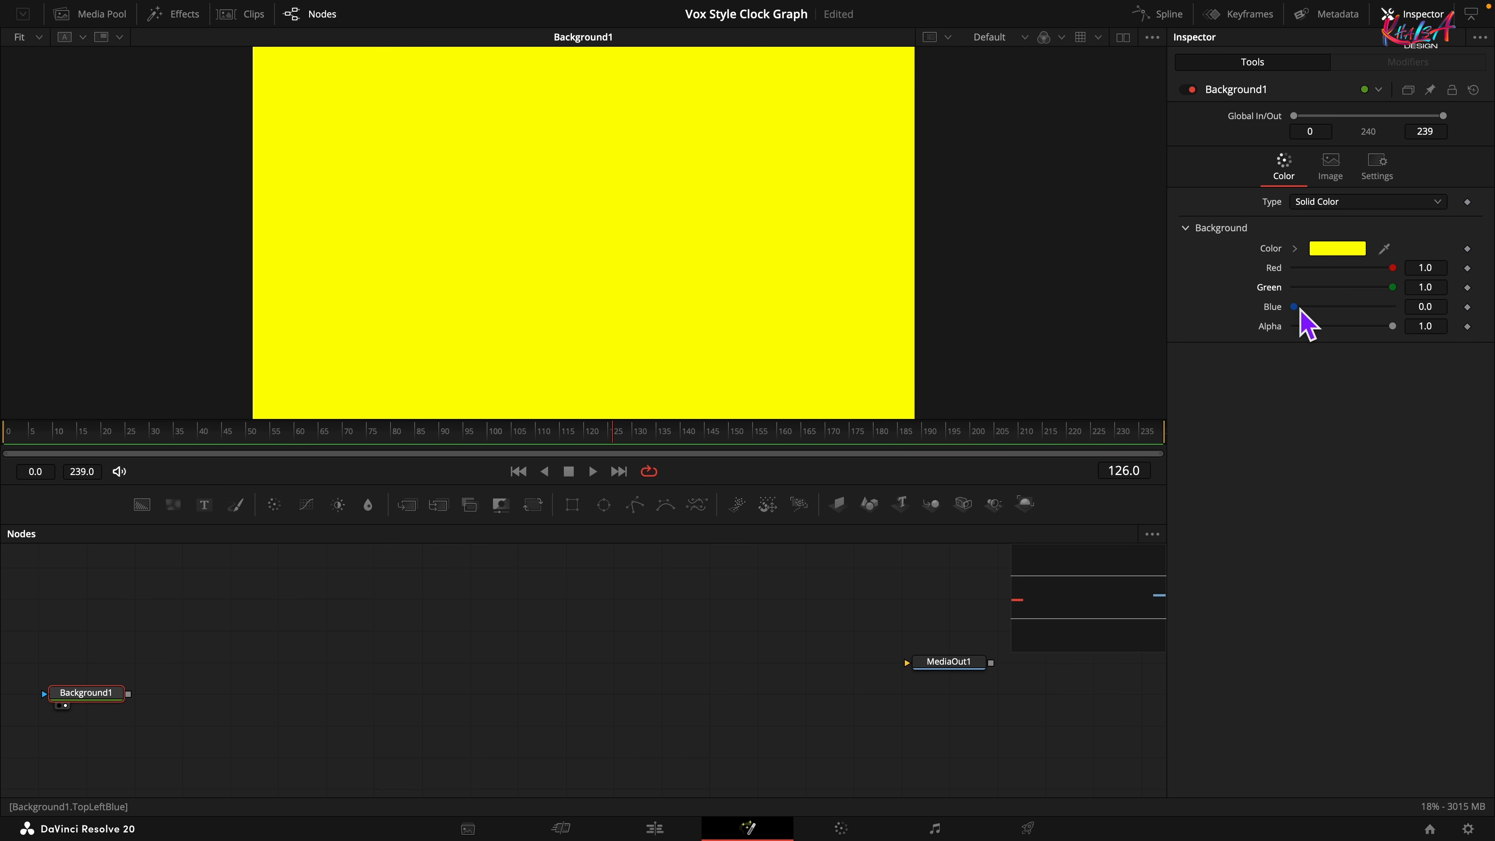
{"action": "left_click_drag", "start_coordinate": [1295, 306], "coordinate": [1412, 306]}
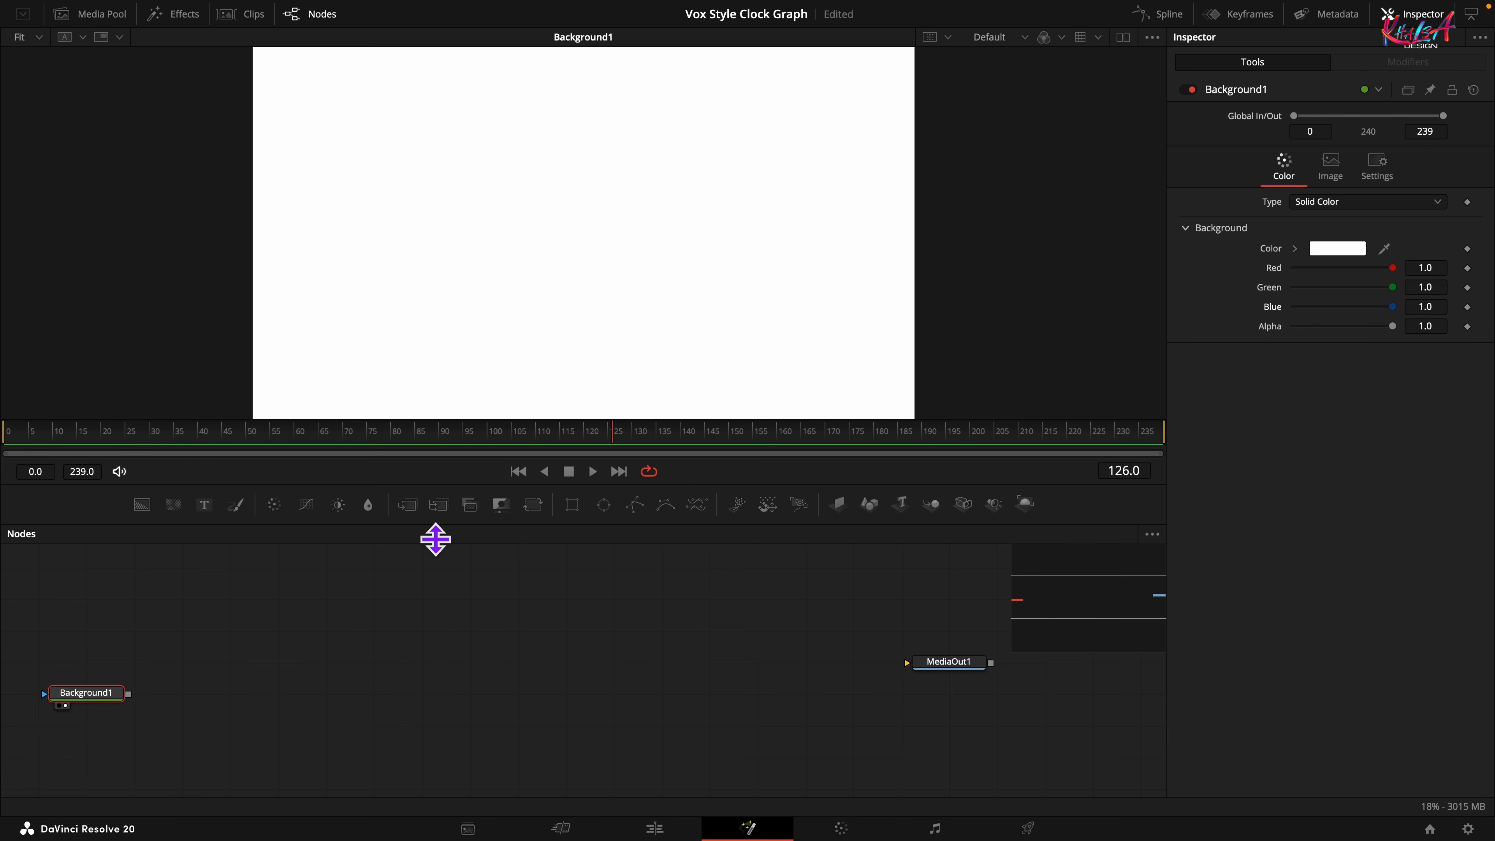
Merge a second Background over the white one, view the merge, and mask the new Background with an Ellipse
{"action": "left_click_drag", "start_coordinate": [142, 506], "coordinate": [136, 704]}
{"action": "left_click", "coordinate": [159, 706]}
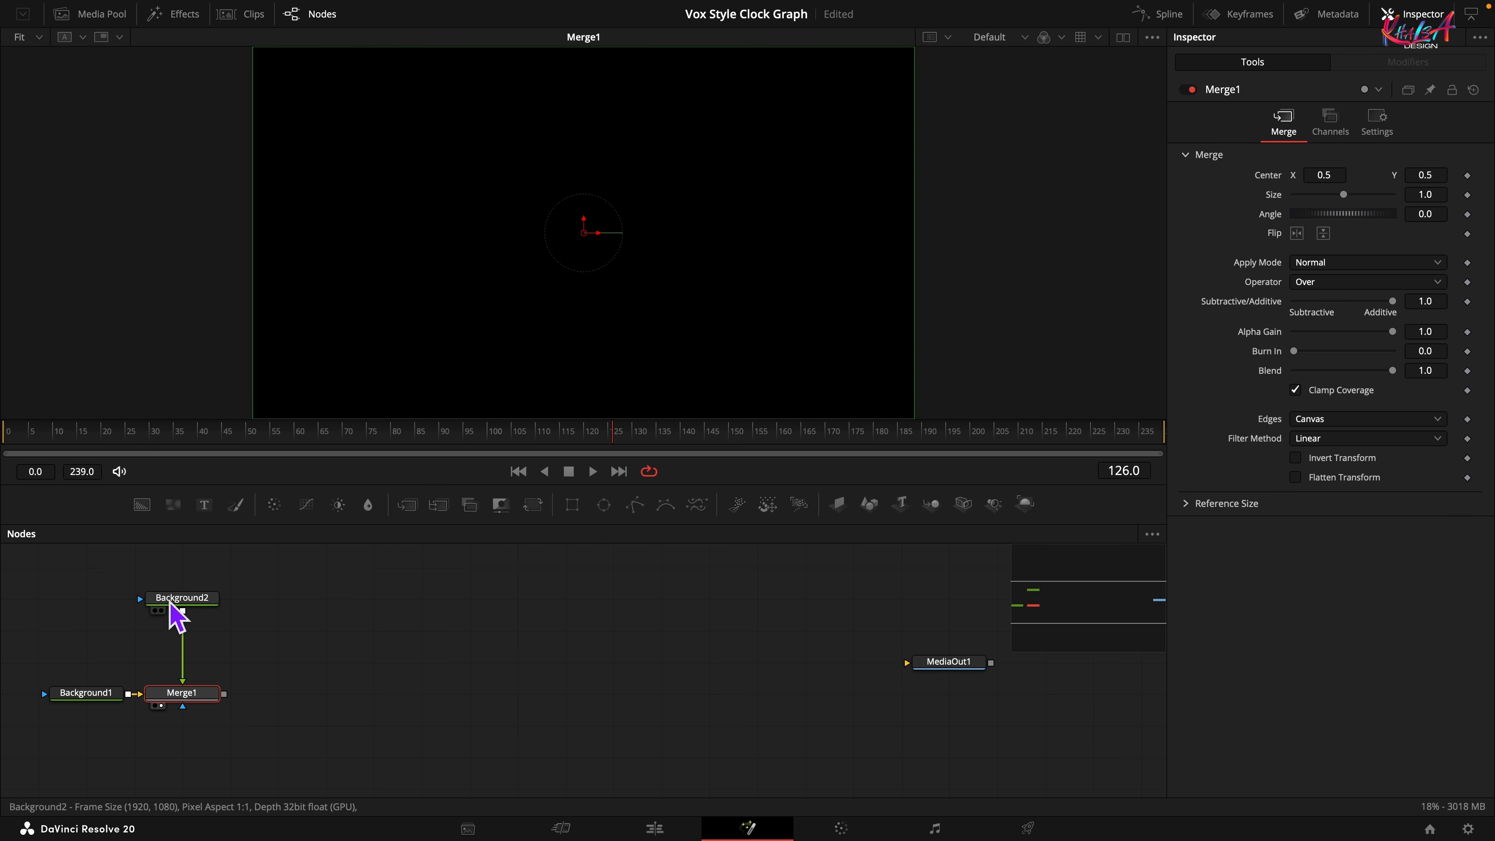
{"action": "left_click", "coordinate": [171, 599]}
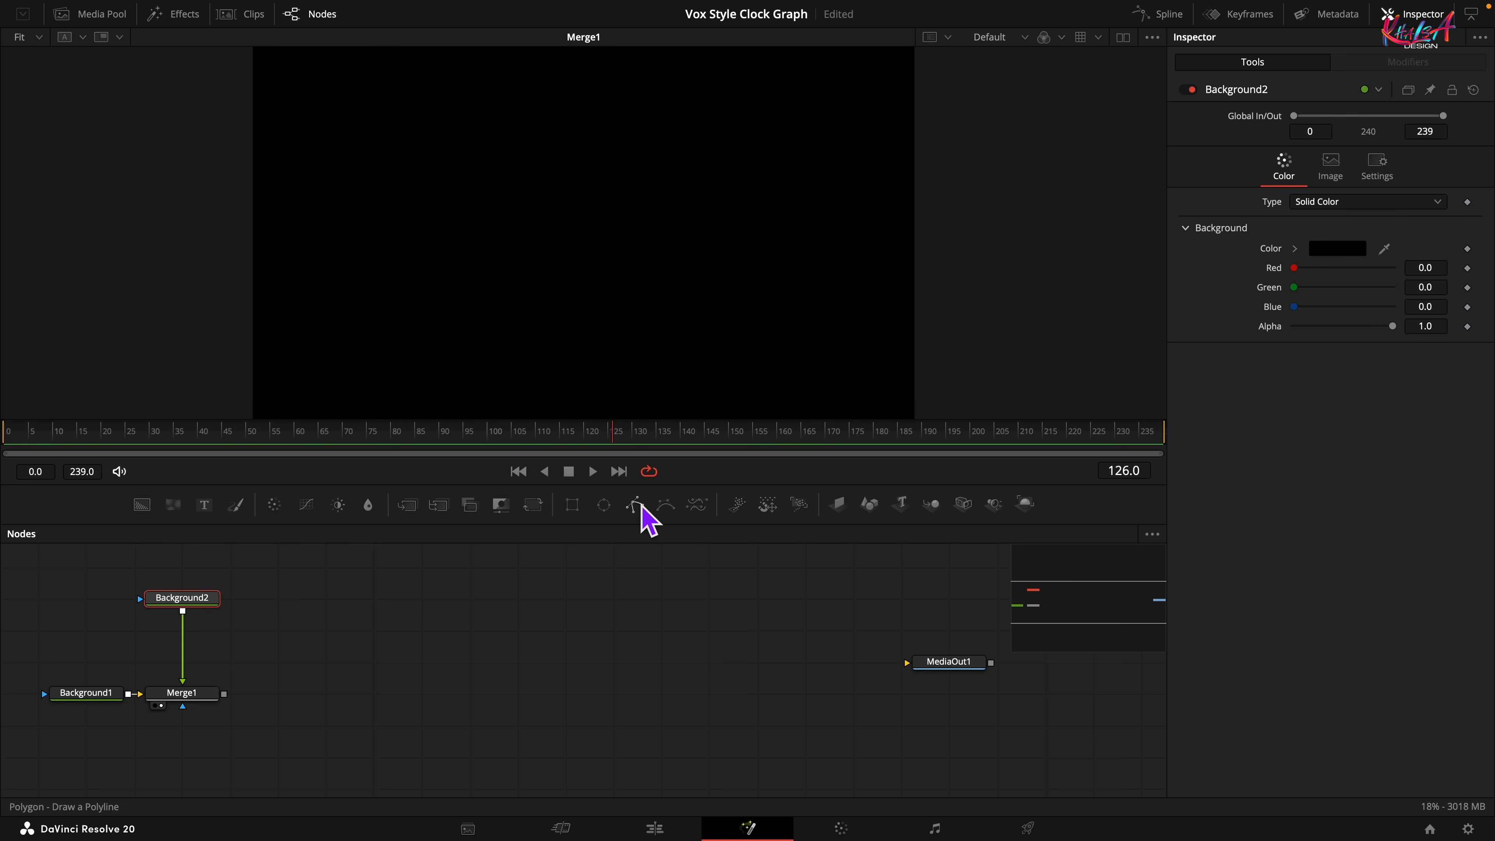
{"action": "left_click_drag", "start_coordinate": [603, 504], "coordinate": [203, 611]}
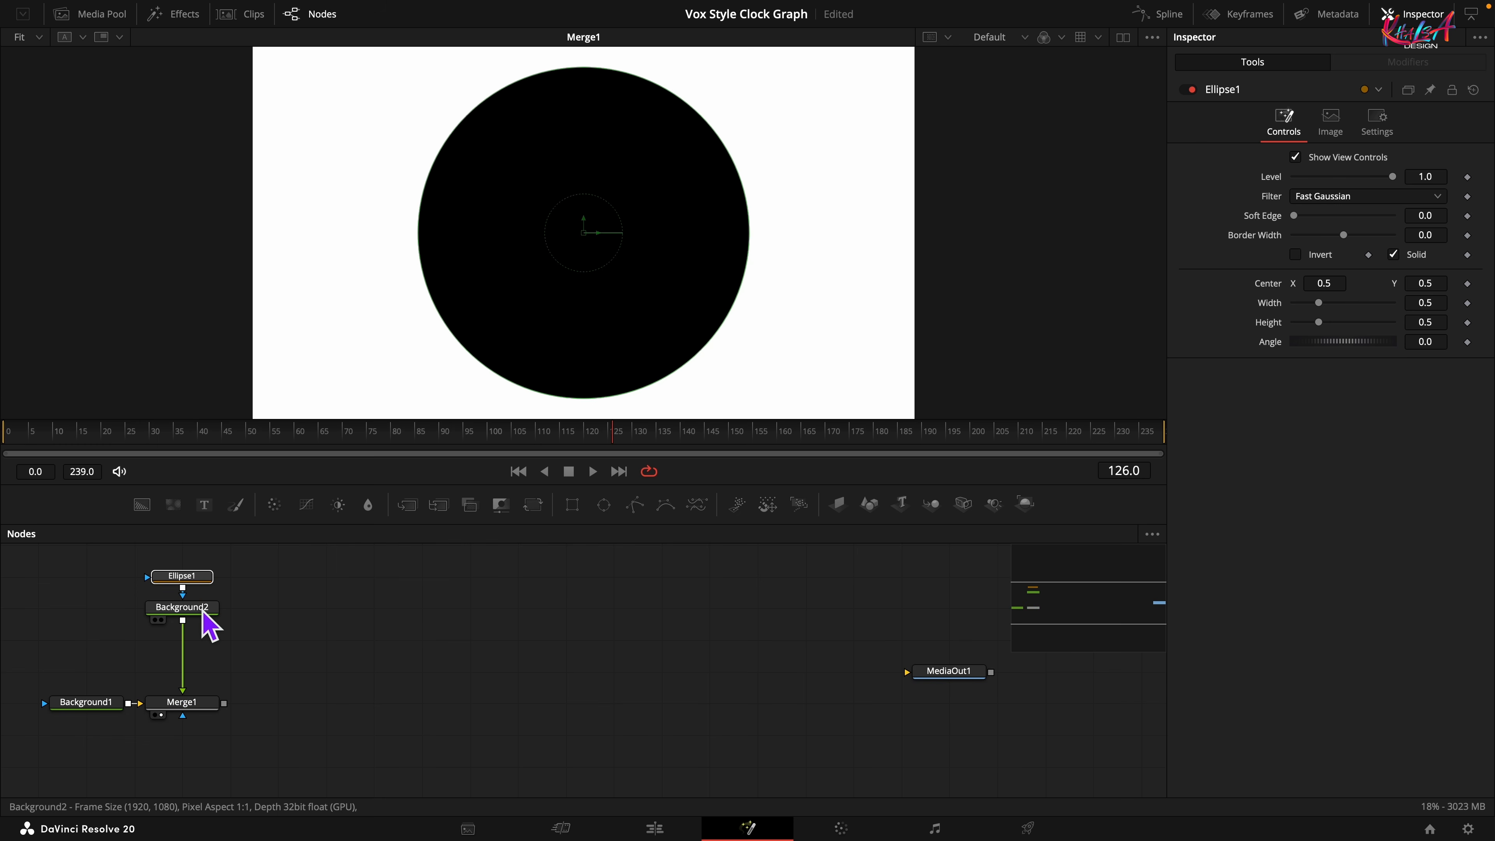
Link the Ellipse1 mask's width to its height with an expression and set the height to 0.006
{"action": "right_click", "coordinate": [1276, 303]}
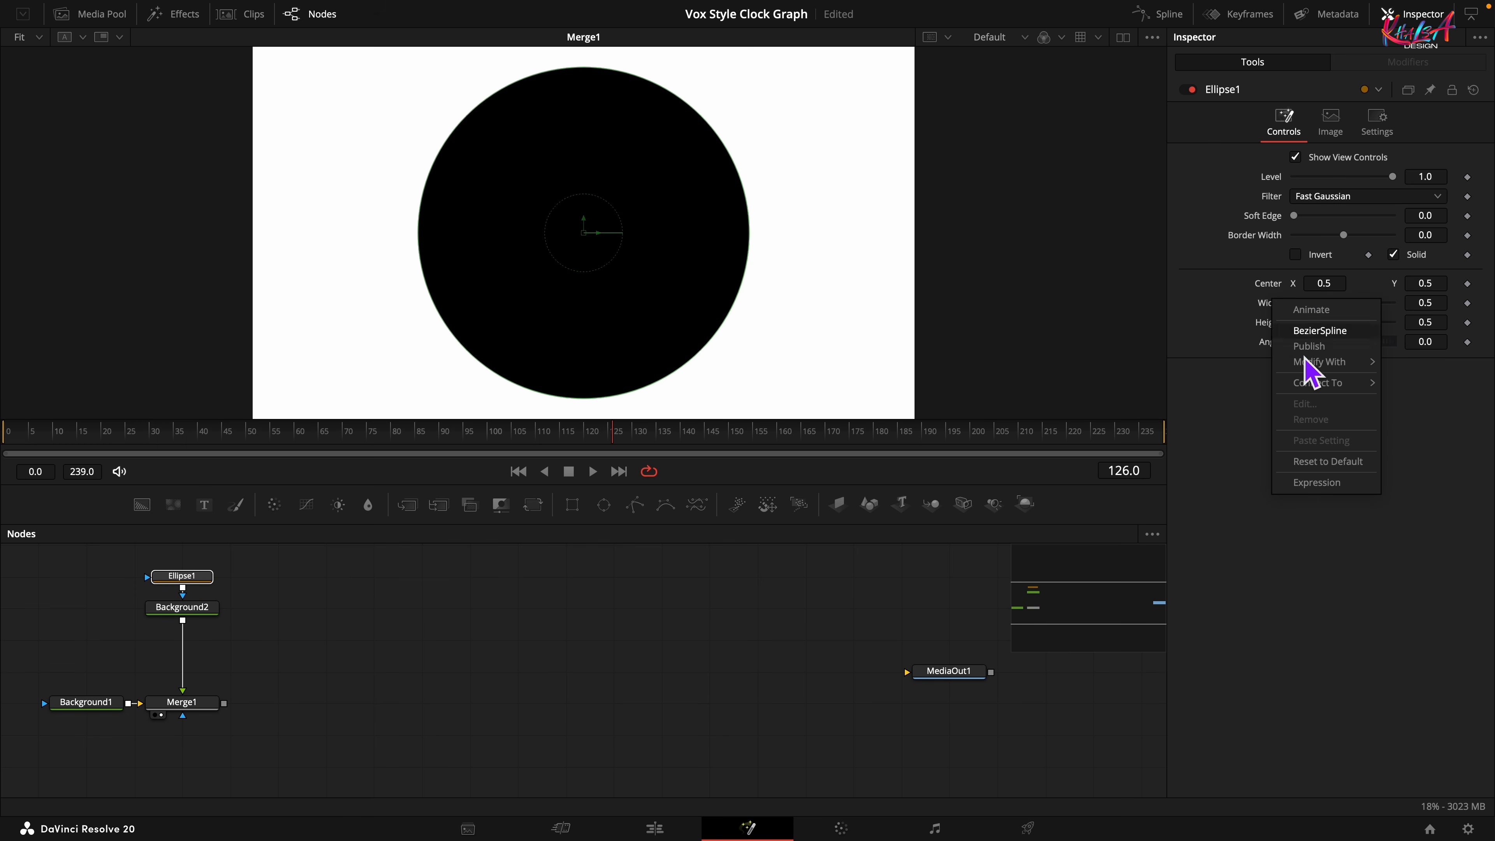
{"action": "left_click", "coordinate": [1318, 483]}
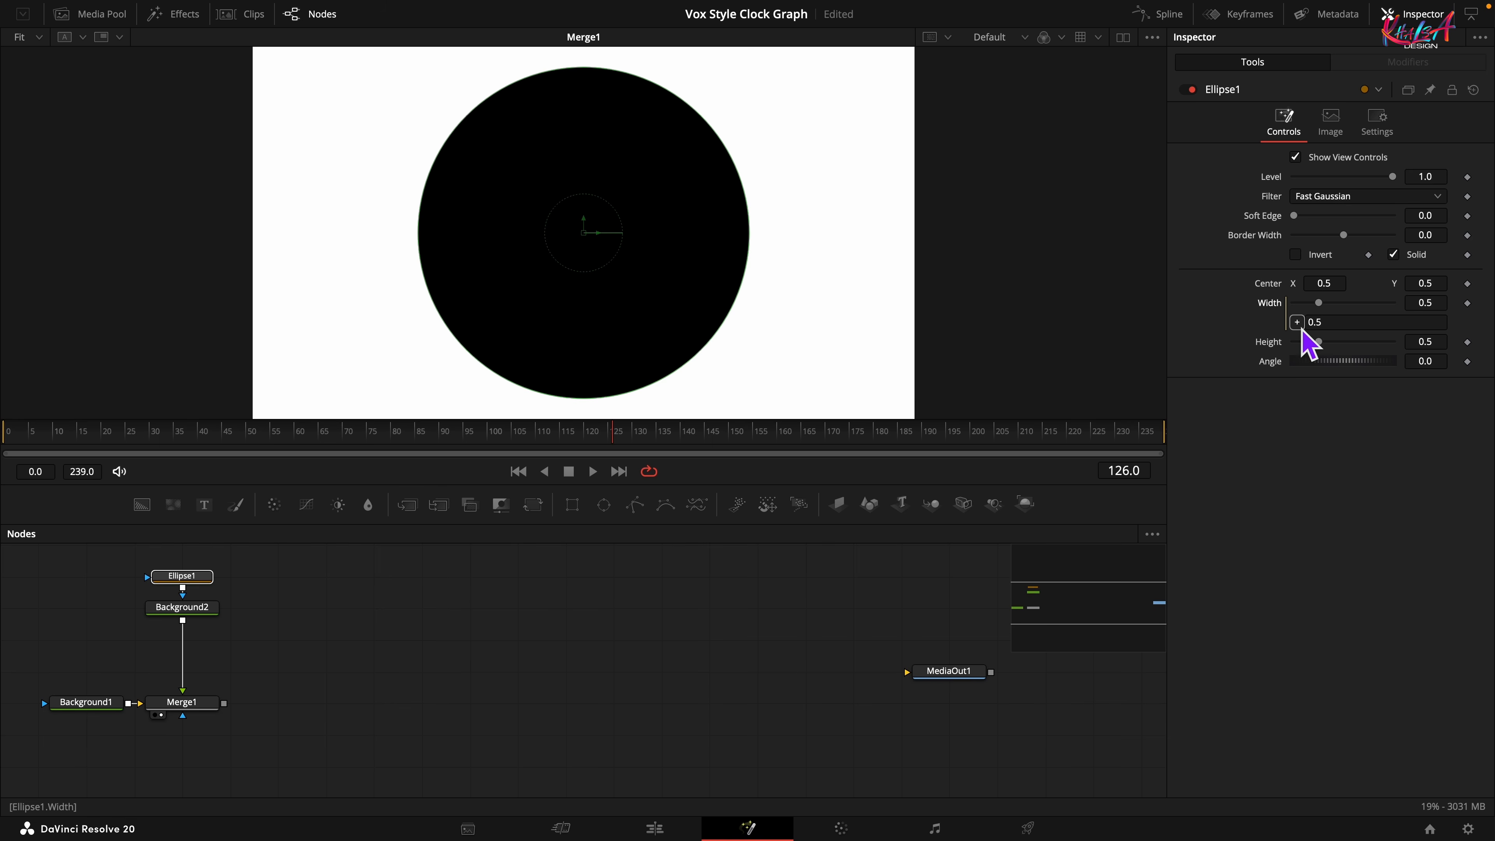
{"action": "left_click_drag", "start_coordinate": [1297, 323], "coordinate": [1433, 353]}
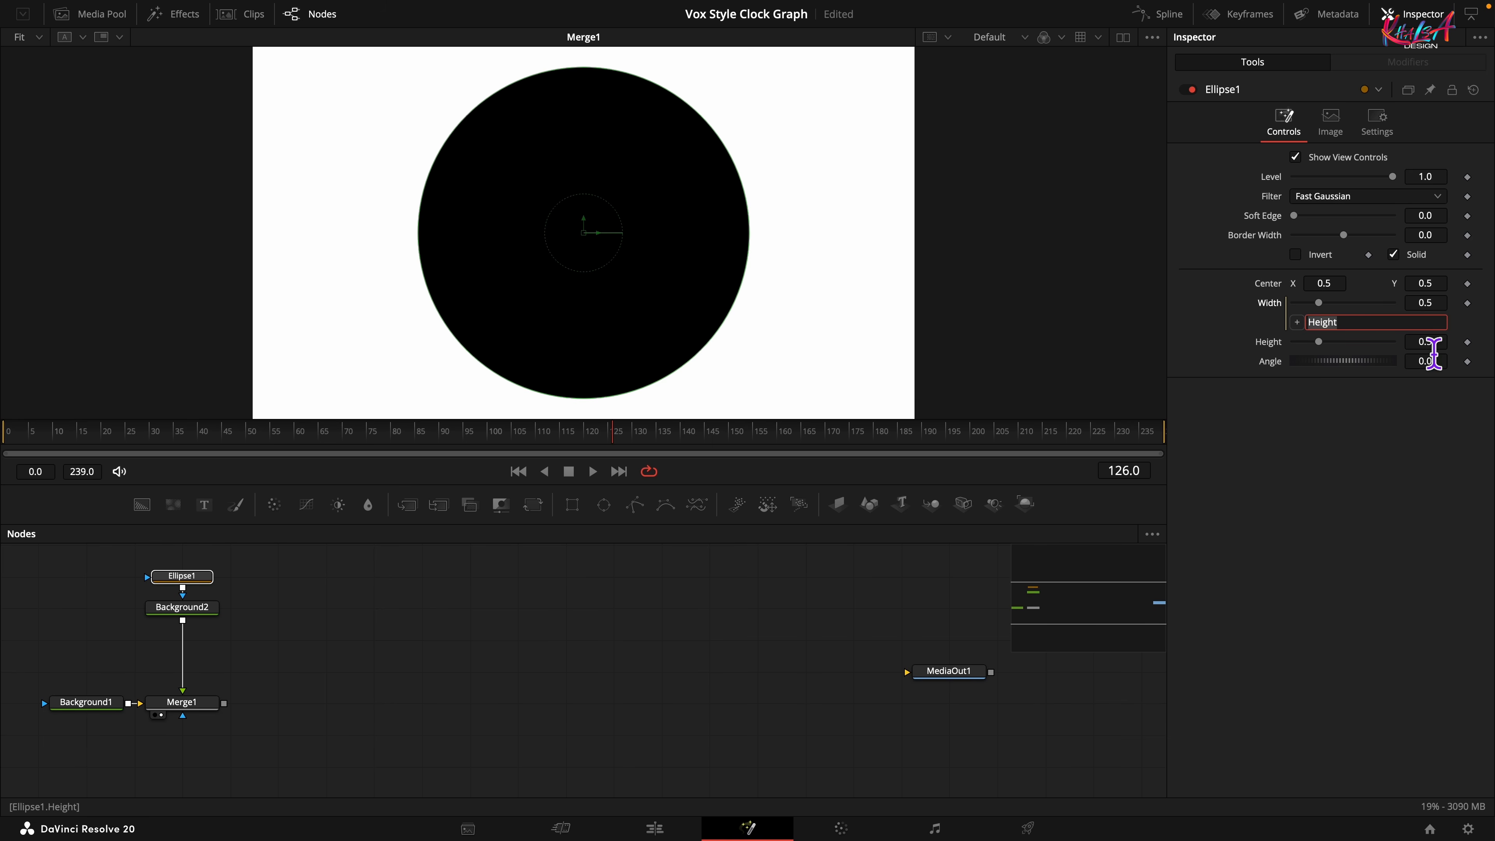
{"action": "left_click", "coordinate": [1439, 349]}
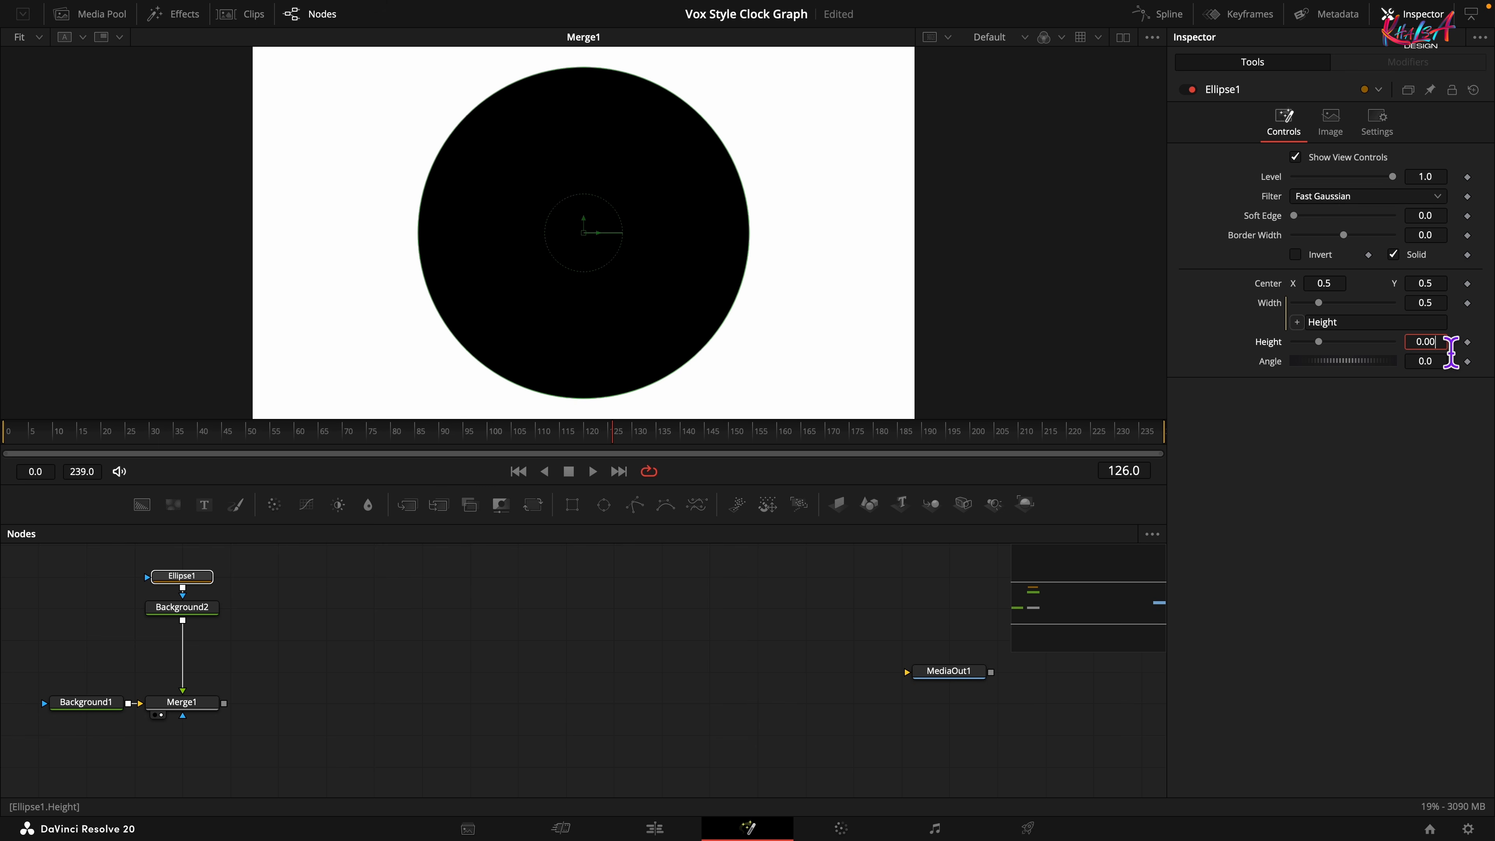
{"action": "key", "text": "Tab"}
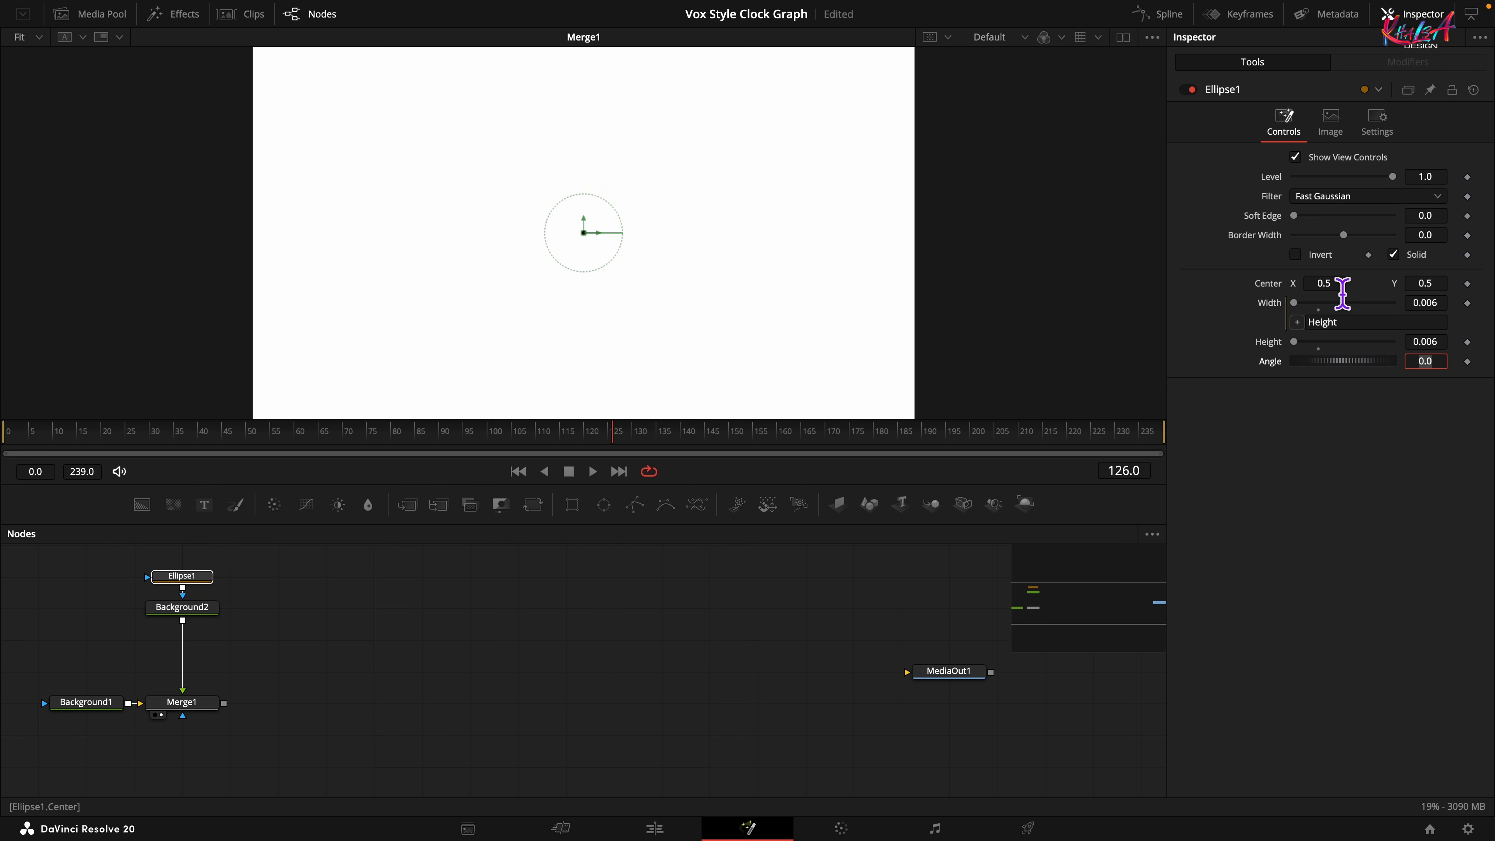
Position the Ellipse1 mask's center at X 0.25, Y 0.25
{"action": "left_click", "coordinate": [1341, 285]}
{"action": "double_click", "coordinate": [1344, 294]}
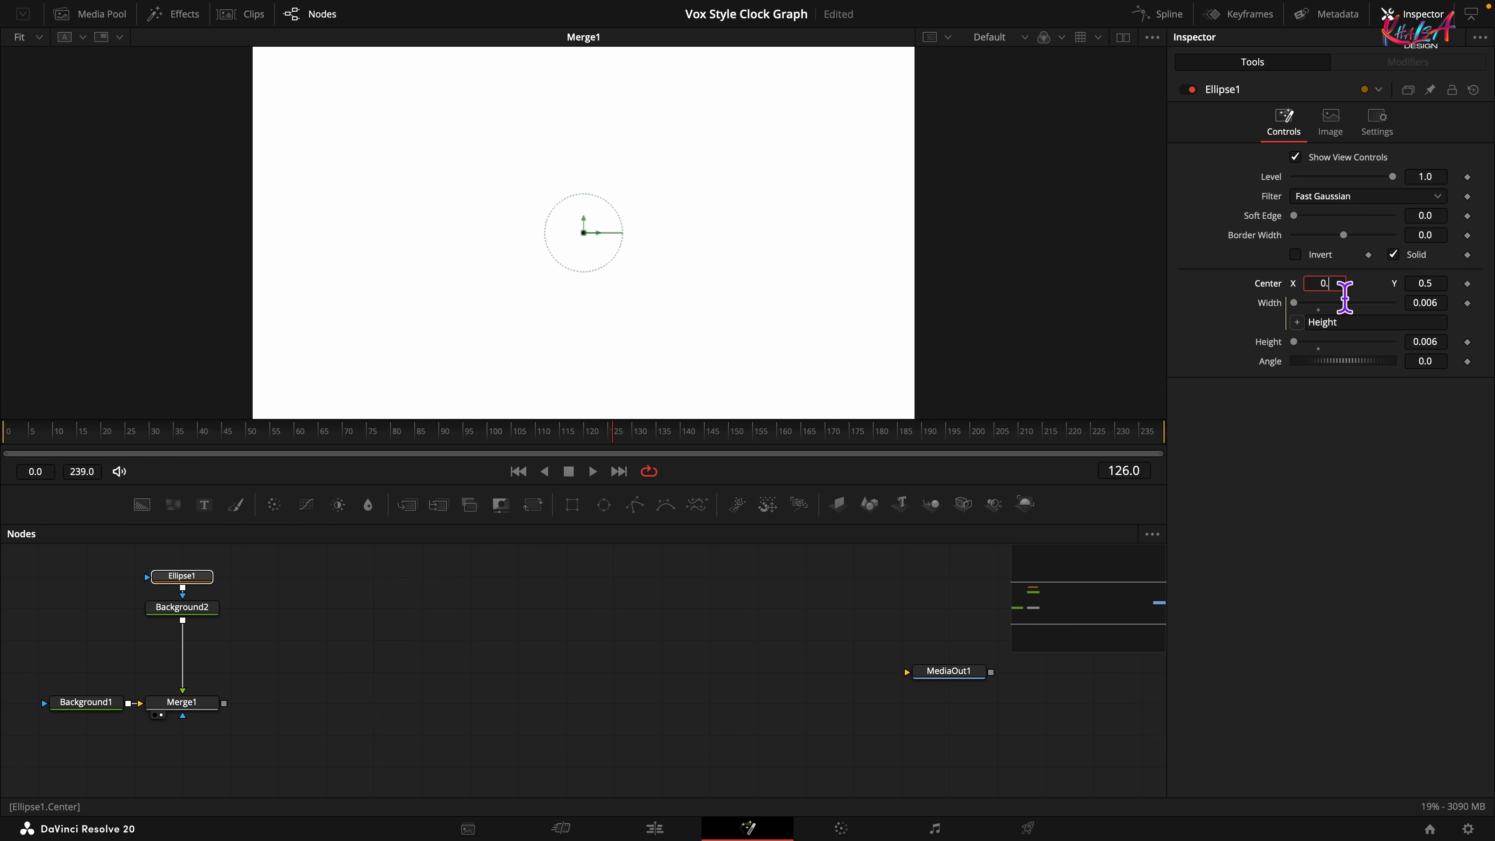
{"action": "type", "text": "0.25"}
{"action": "key", "text": "Tab"}
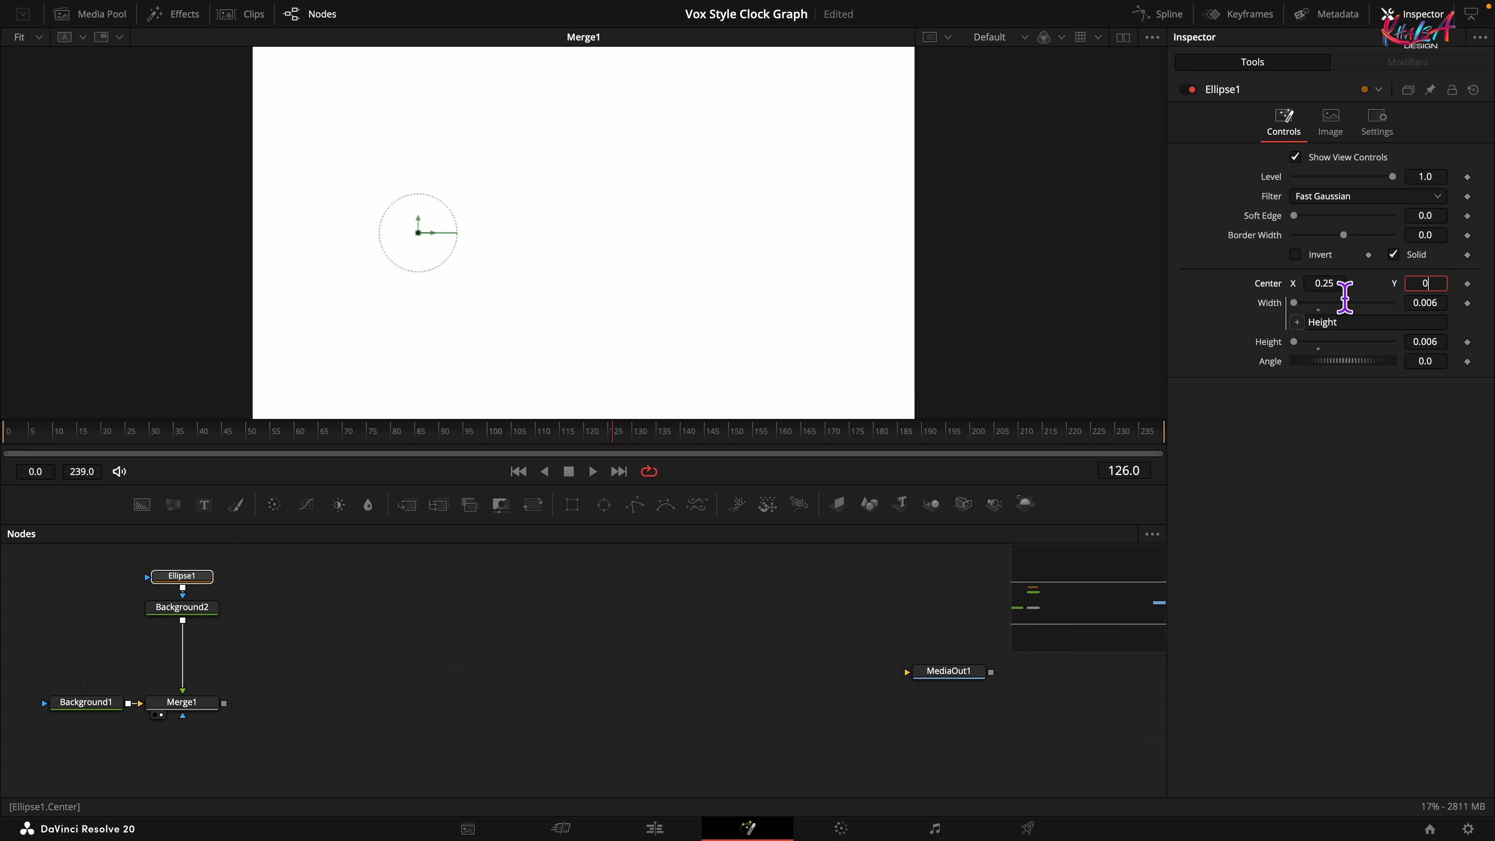
{"action": "key", "text": "Tab"}
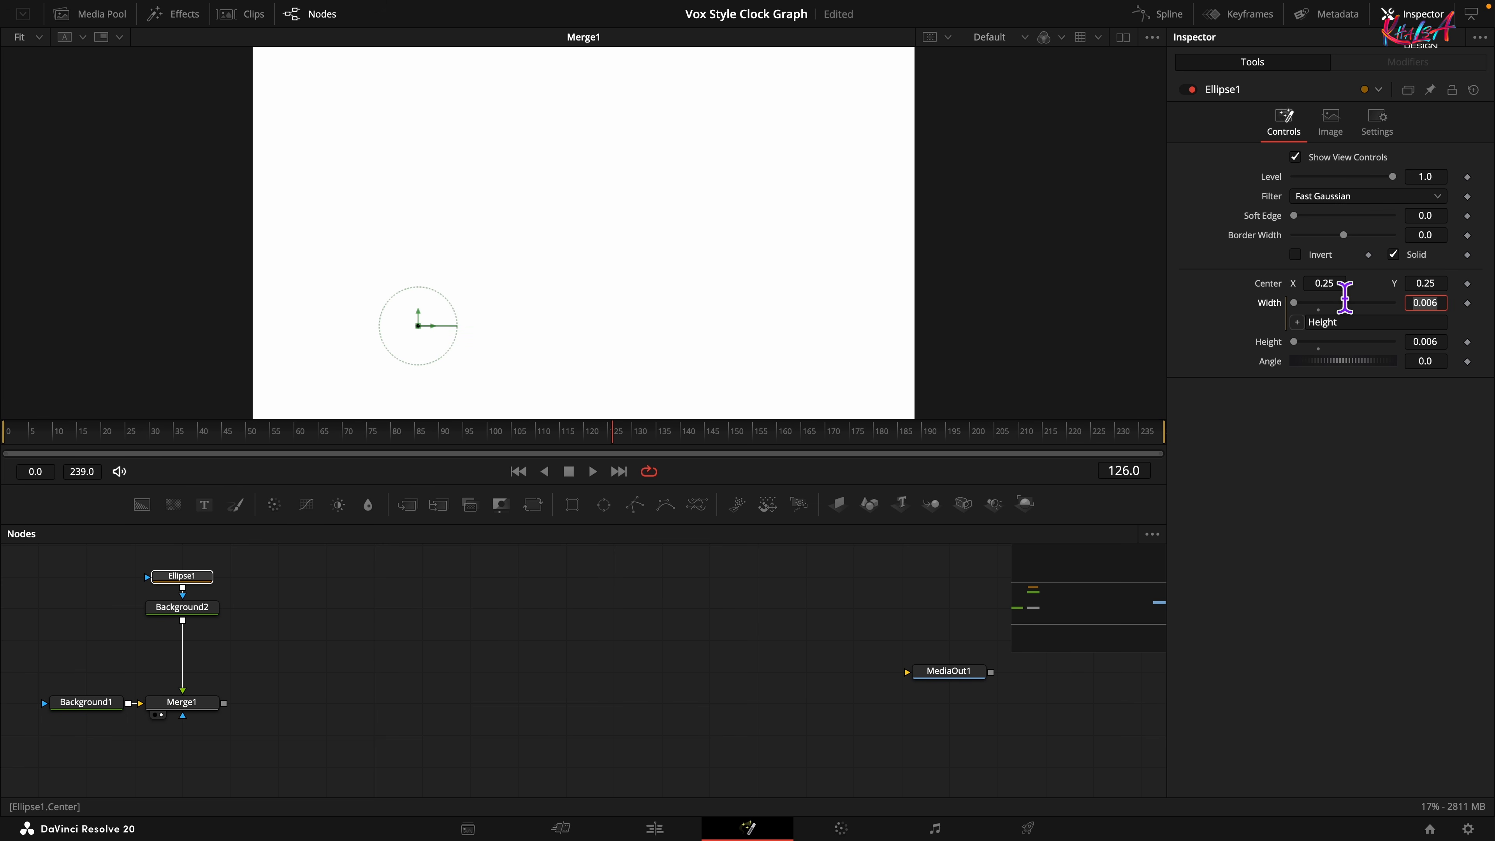
{"action": "left_click", "coordinate": [640, 649]}
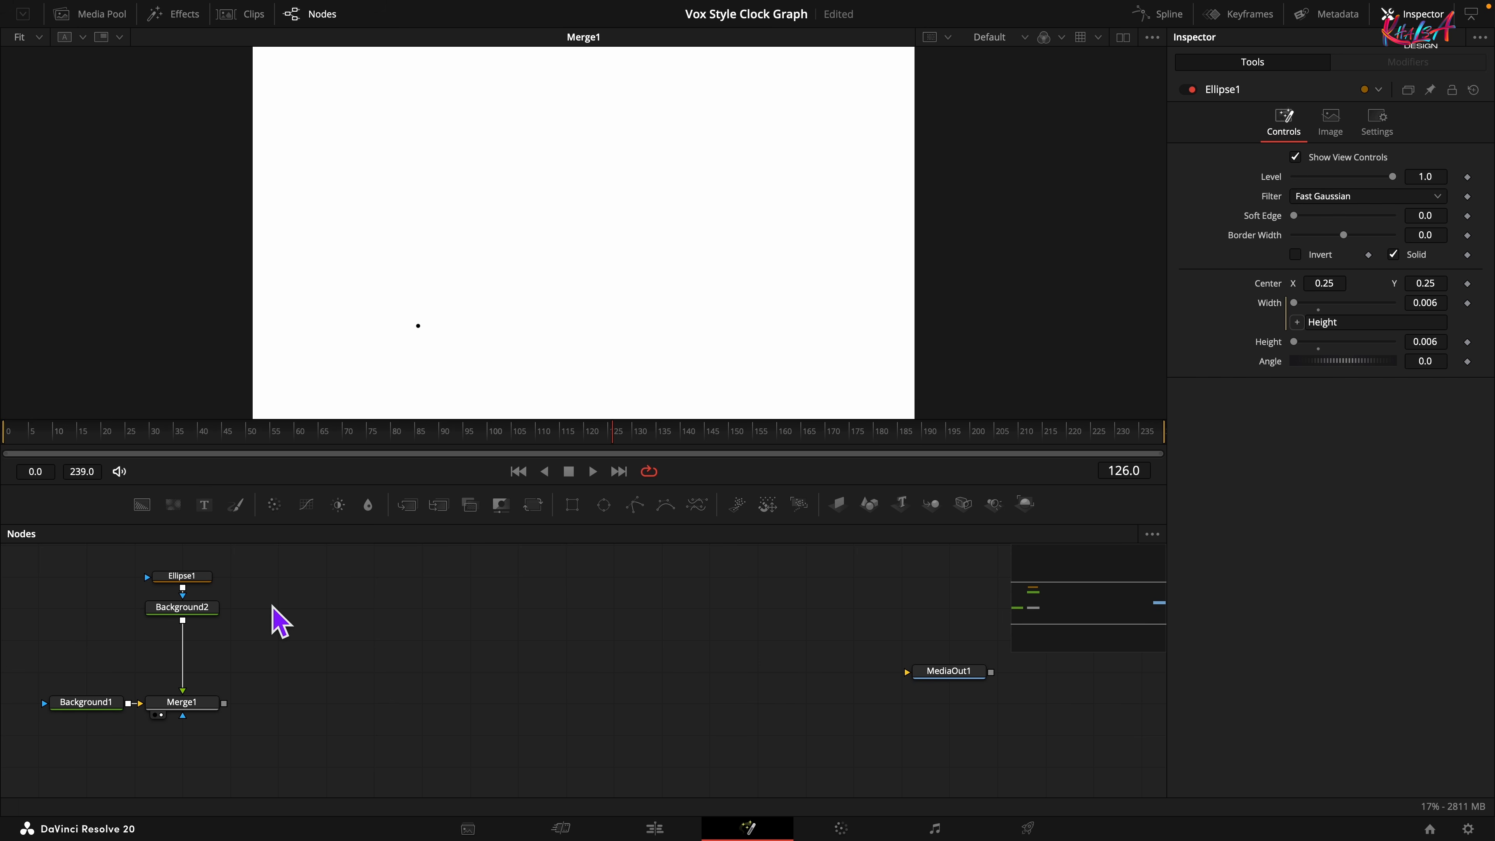
Insert a Duplicate node between Background2 and Merge1
{"action": "left_click", "coordinate": [203, 611]}
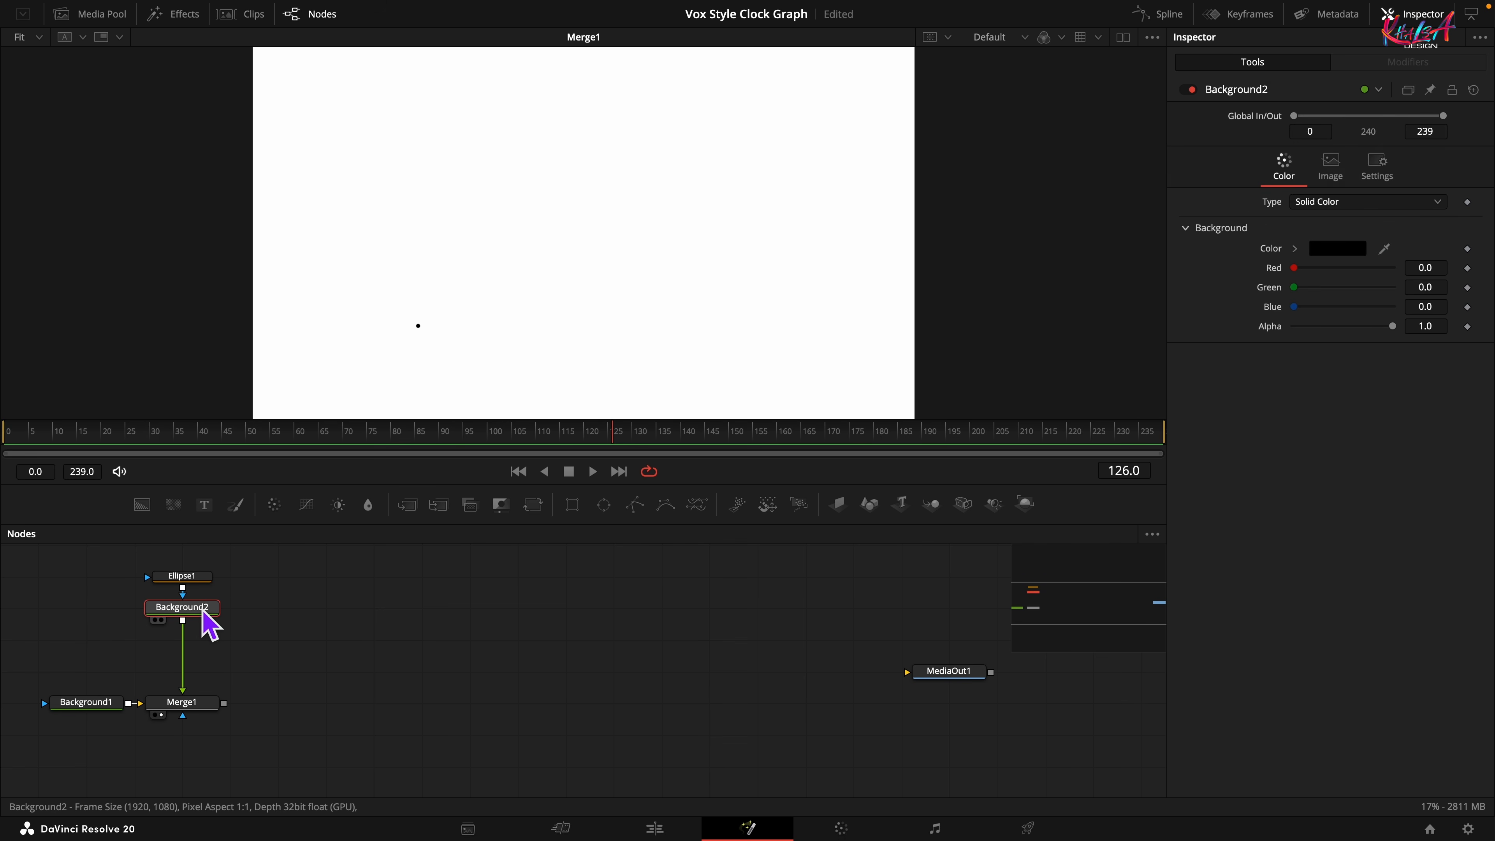
{"action": "key", "text": "shift+space"}
{"action": "type", "text": "dup"}
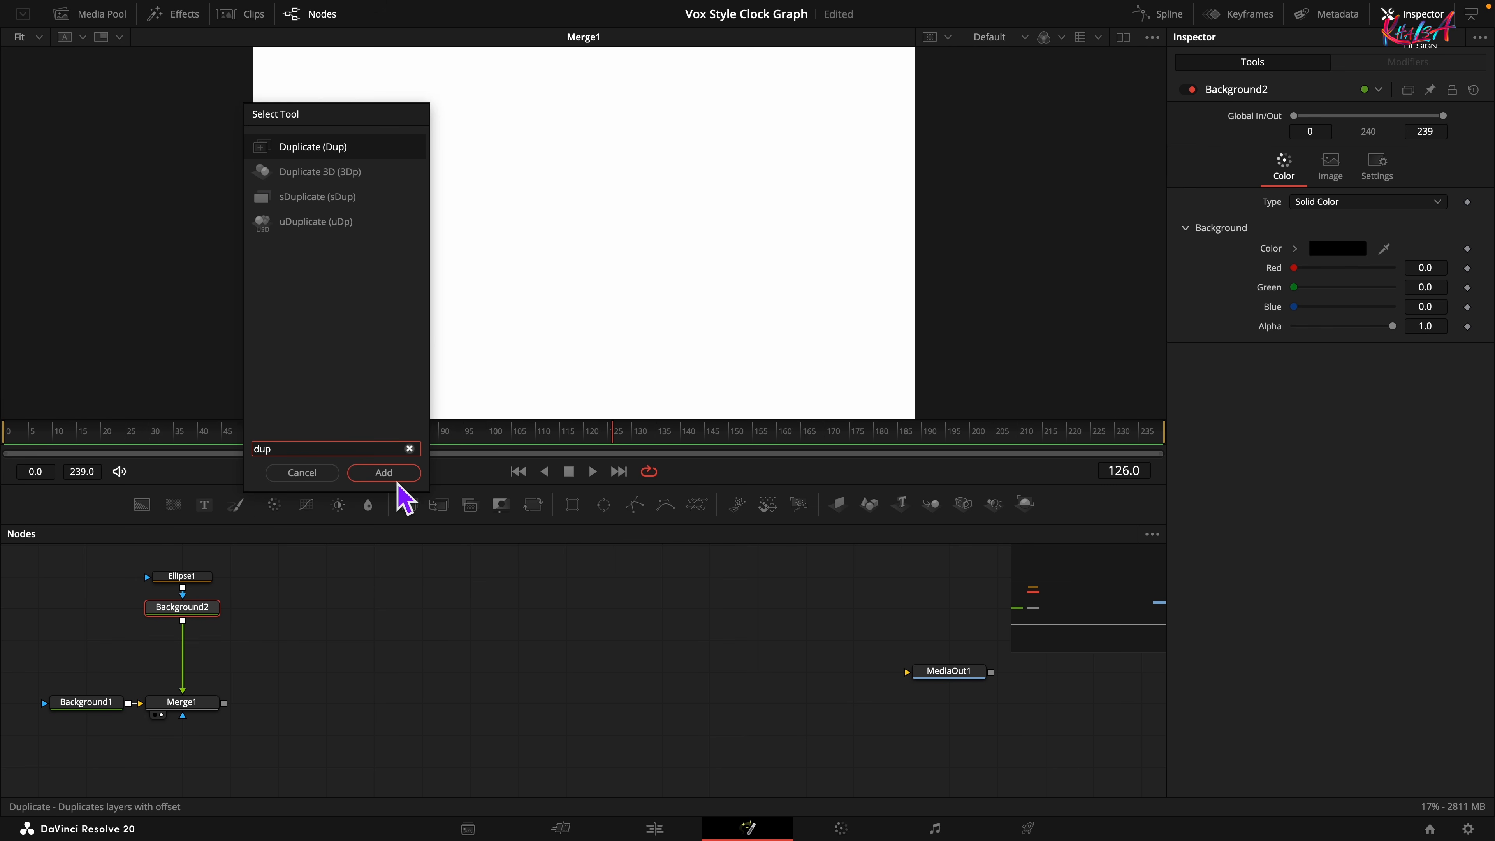
{"action": "left_click", "coordinate": [388, 474]}
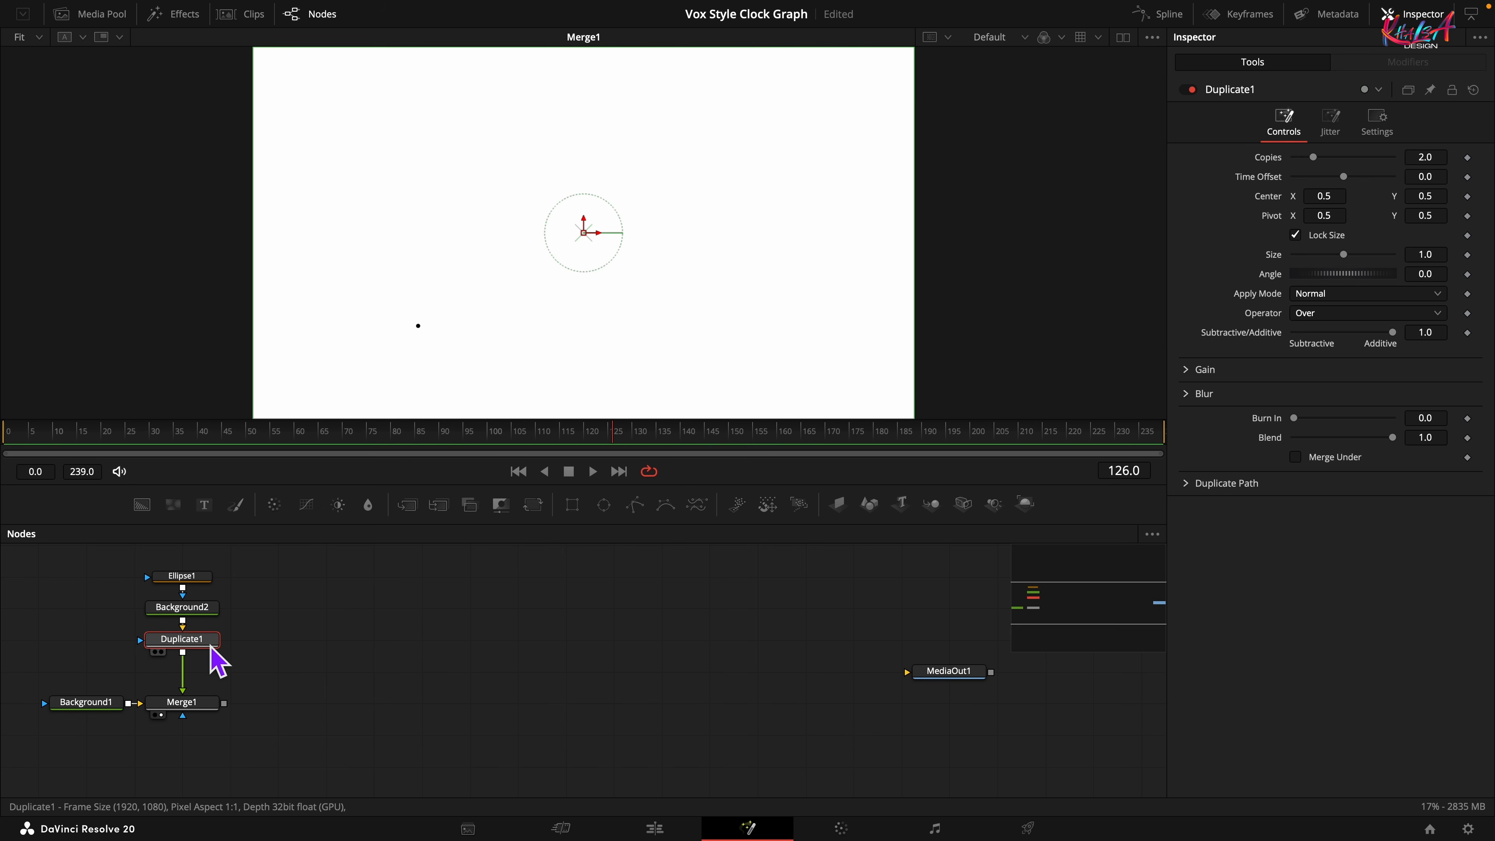
Arrange the dot in an arc with Duplicate1 using 29 copies, pivot Y 0.204 and angle -6
{"action": "left_click", "coordinate": [1443, 158]}
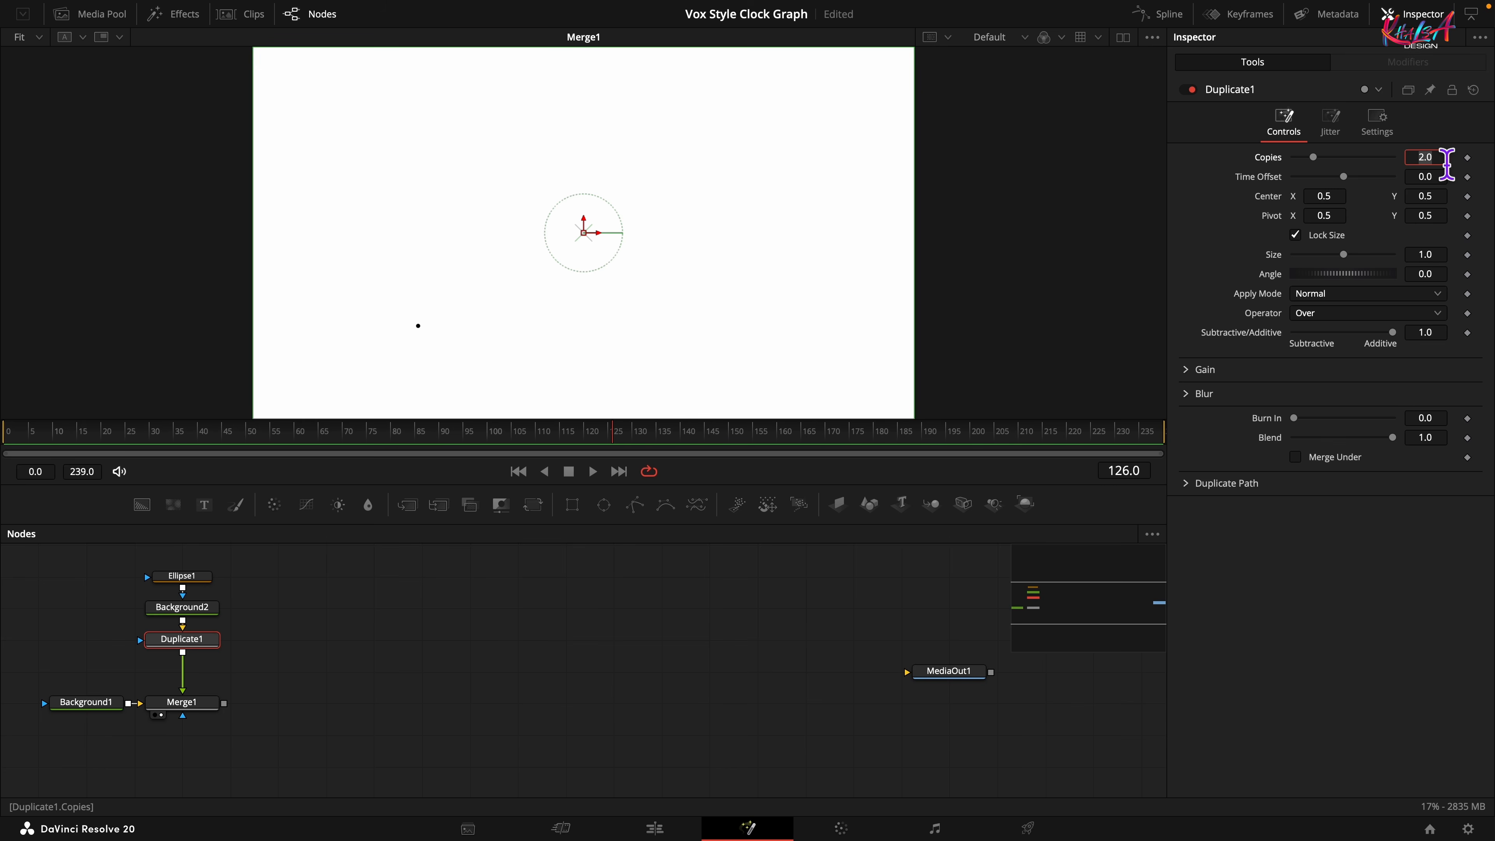
{"action": "key", "text": "Tab"}
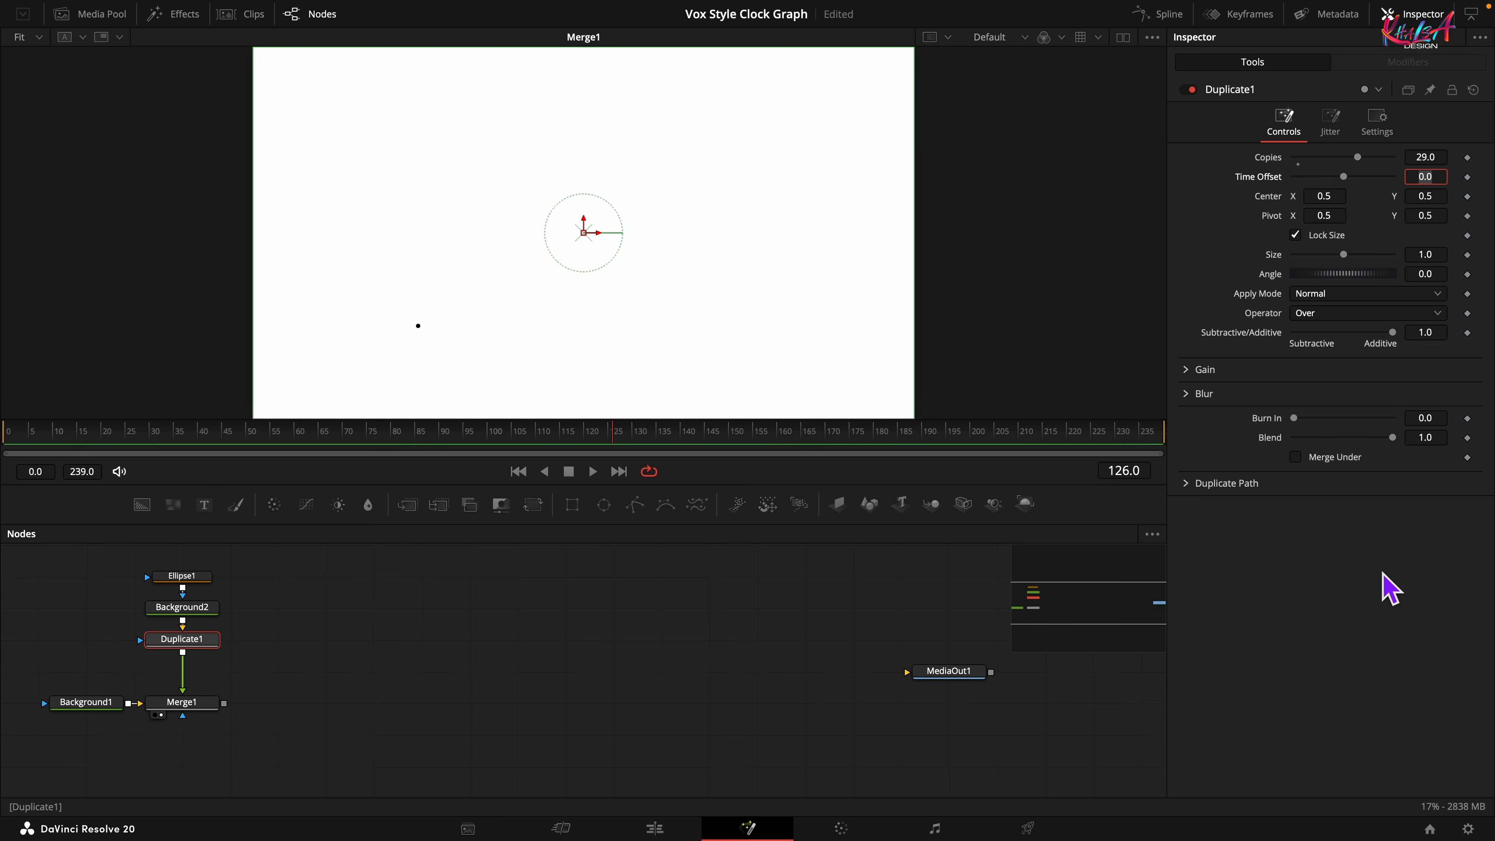
{"action": "left_click", "coordinate": [1449, 218]}
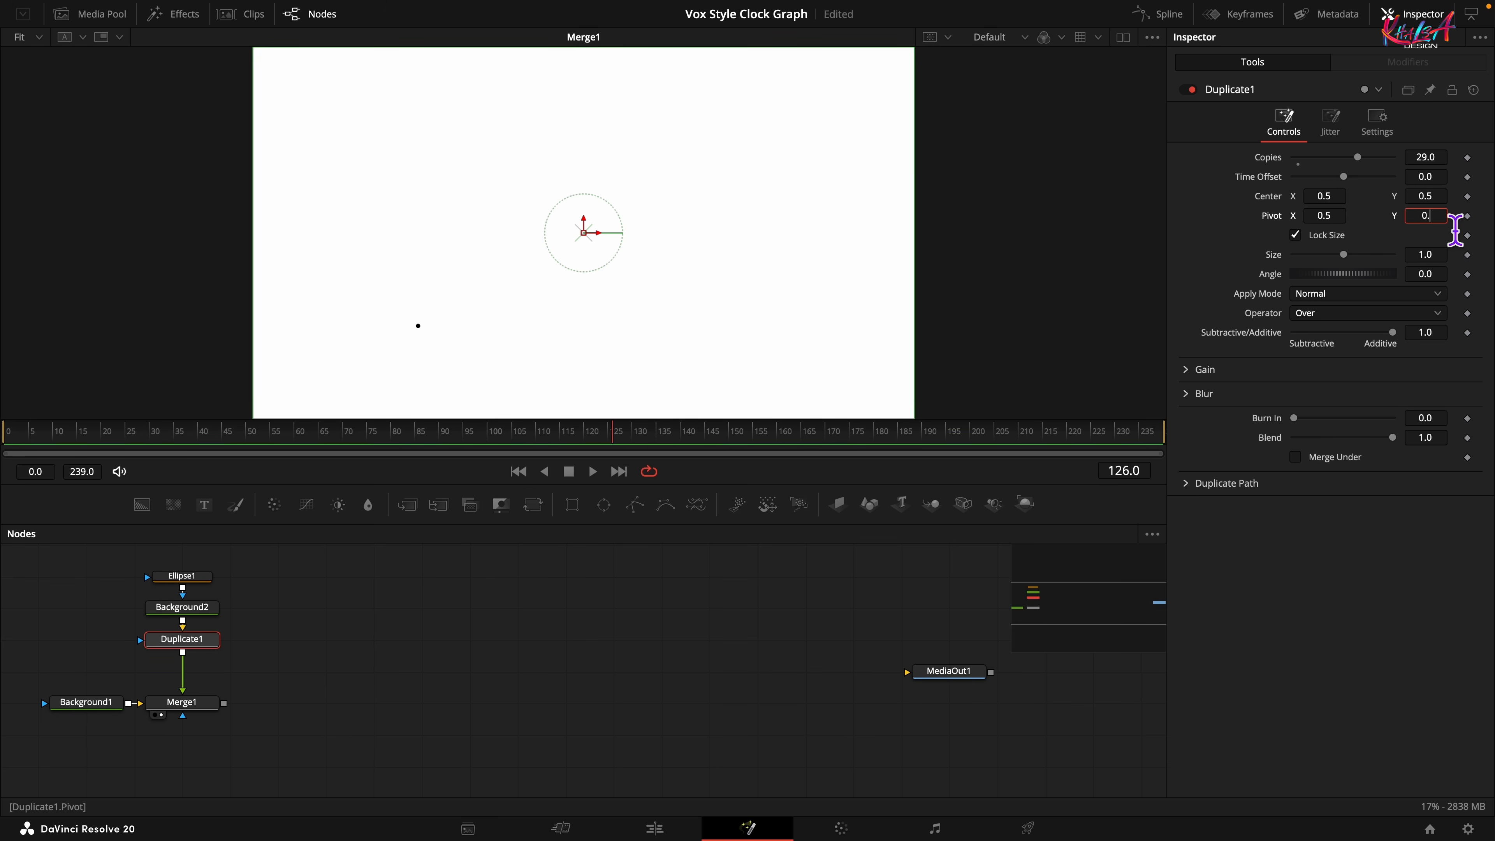
{"action": "type", "text": "0.204"}
{"action": "key", "text": "Tab"}
{"action": "key", "text": "Tab"}
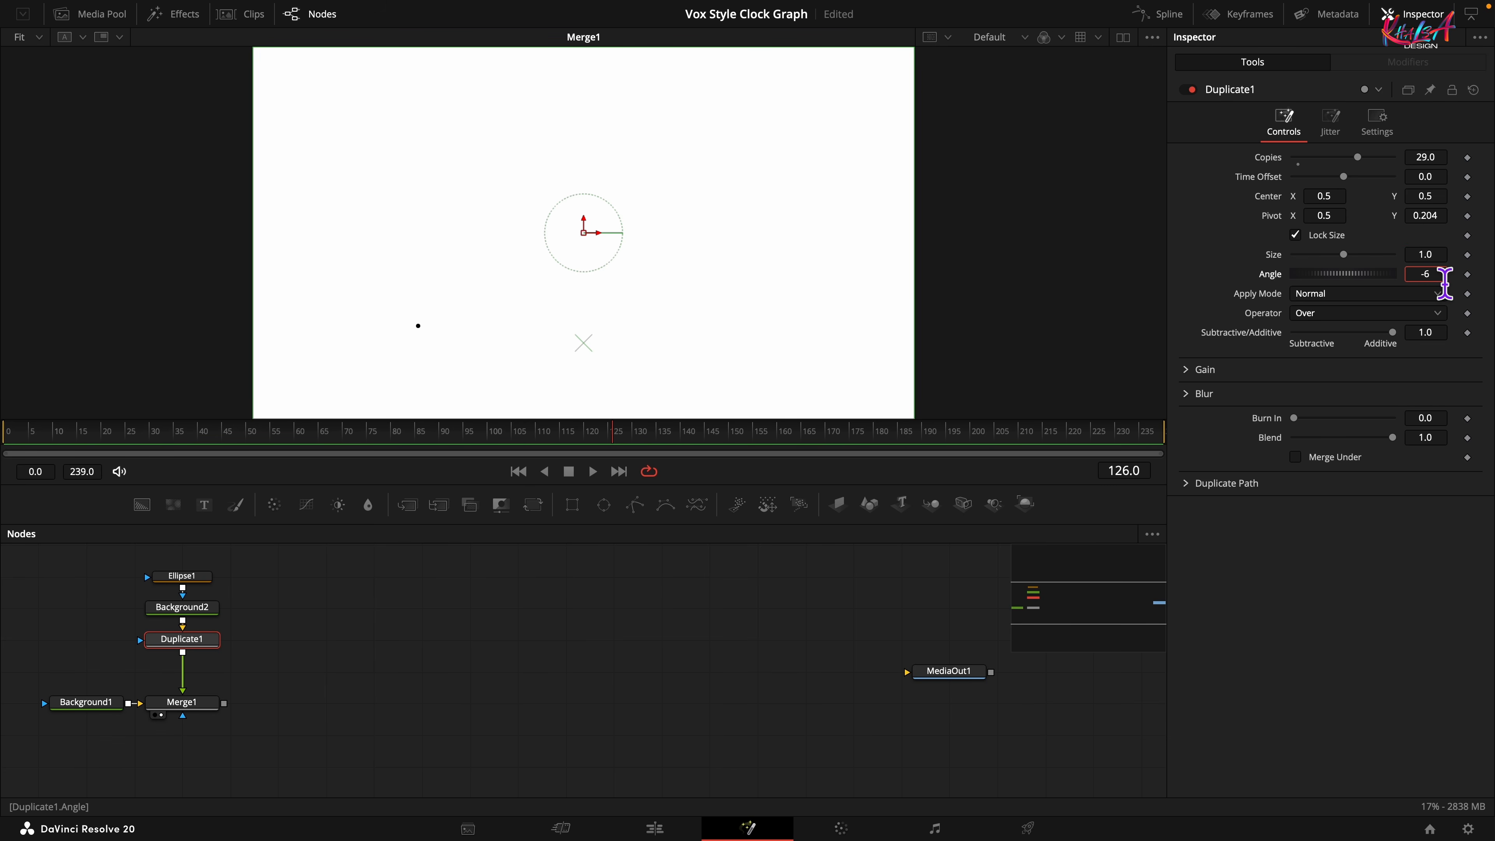
{"action": "type", "text": "-6"}
{"action": "key", "text": "Tab"}
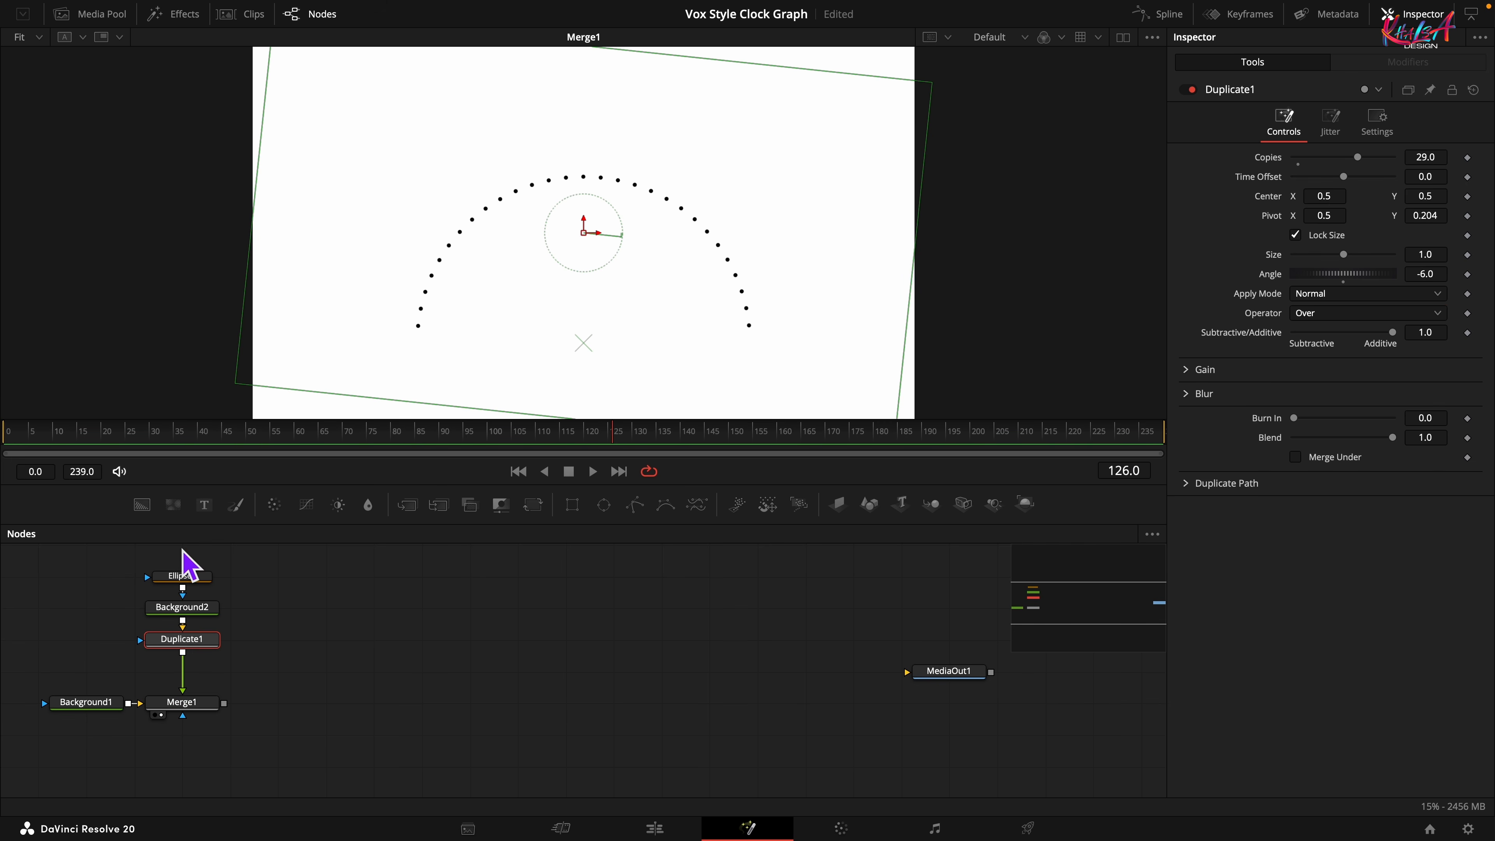
Merge a third Background over Merge1, view the new merge, and mask that Background with an Ellipse
{"action": "left_click_drag", "start_coordinate": [143, 507], "coordinate": [230, 713]}
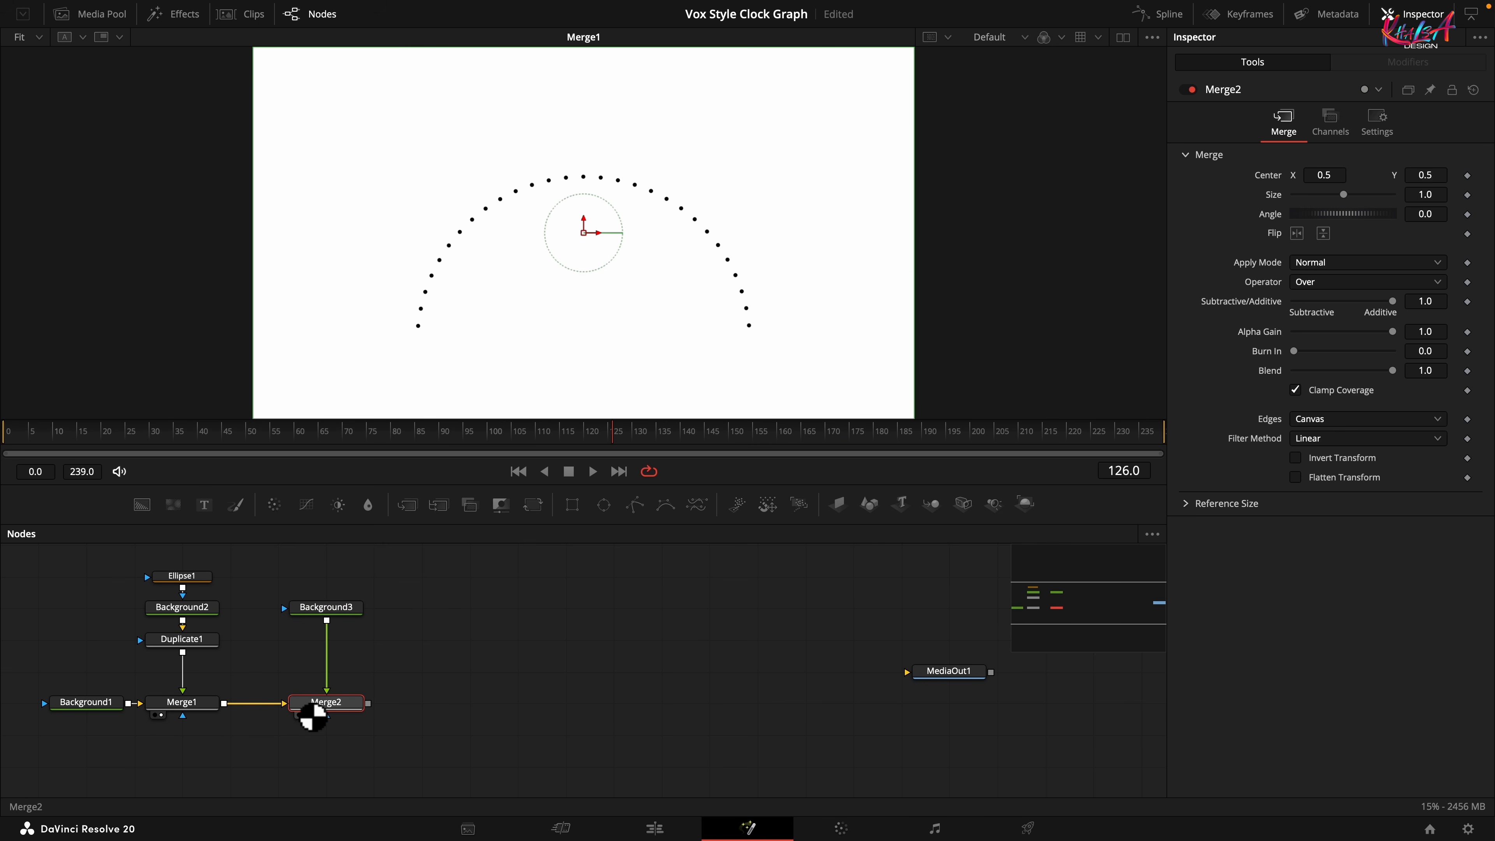
{"action": "left_click_drag", "start_coordinate": [404, 608], "coordinate": [402, 626]}
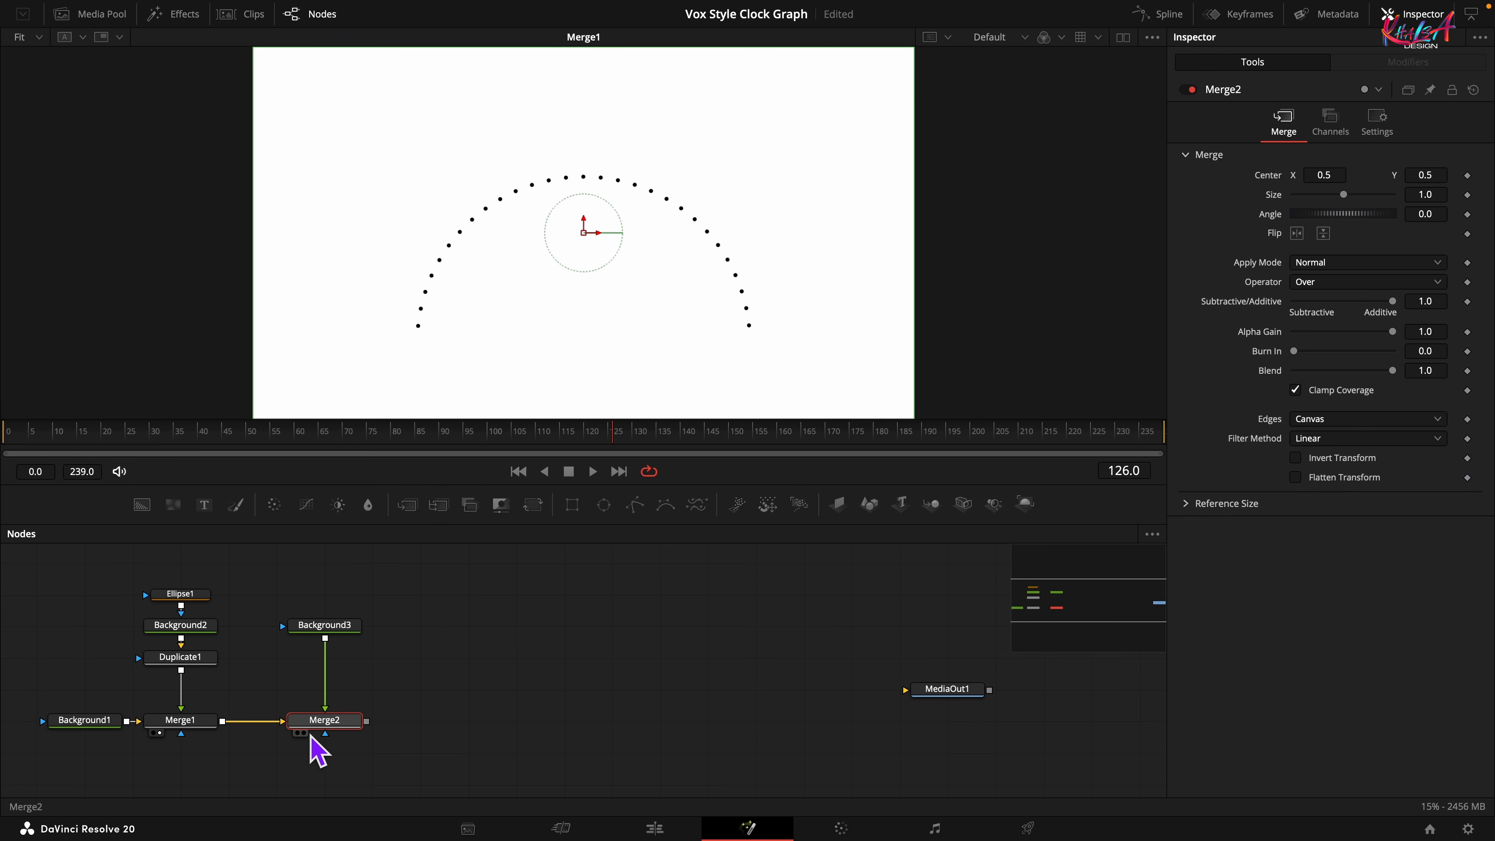
{"action": "left_click", "coordinate": [300, 732]}
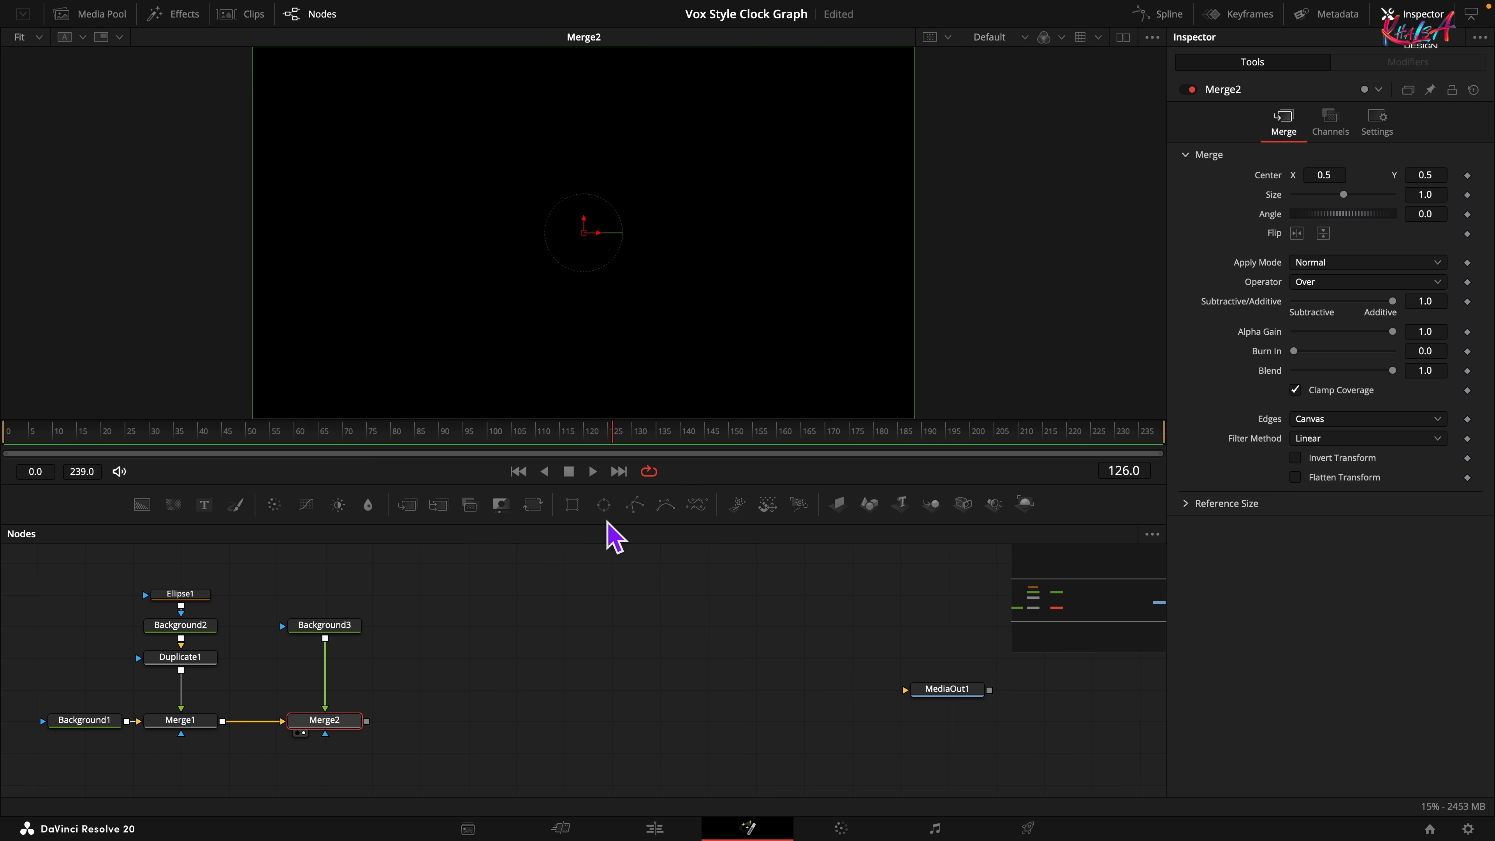
{"action": "left_click_drag", "start_coordinate": [603, 504], "coordinate": [338, 629]}
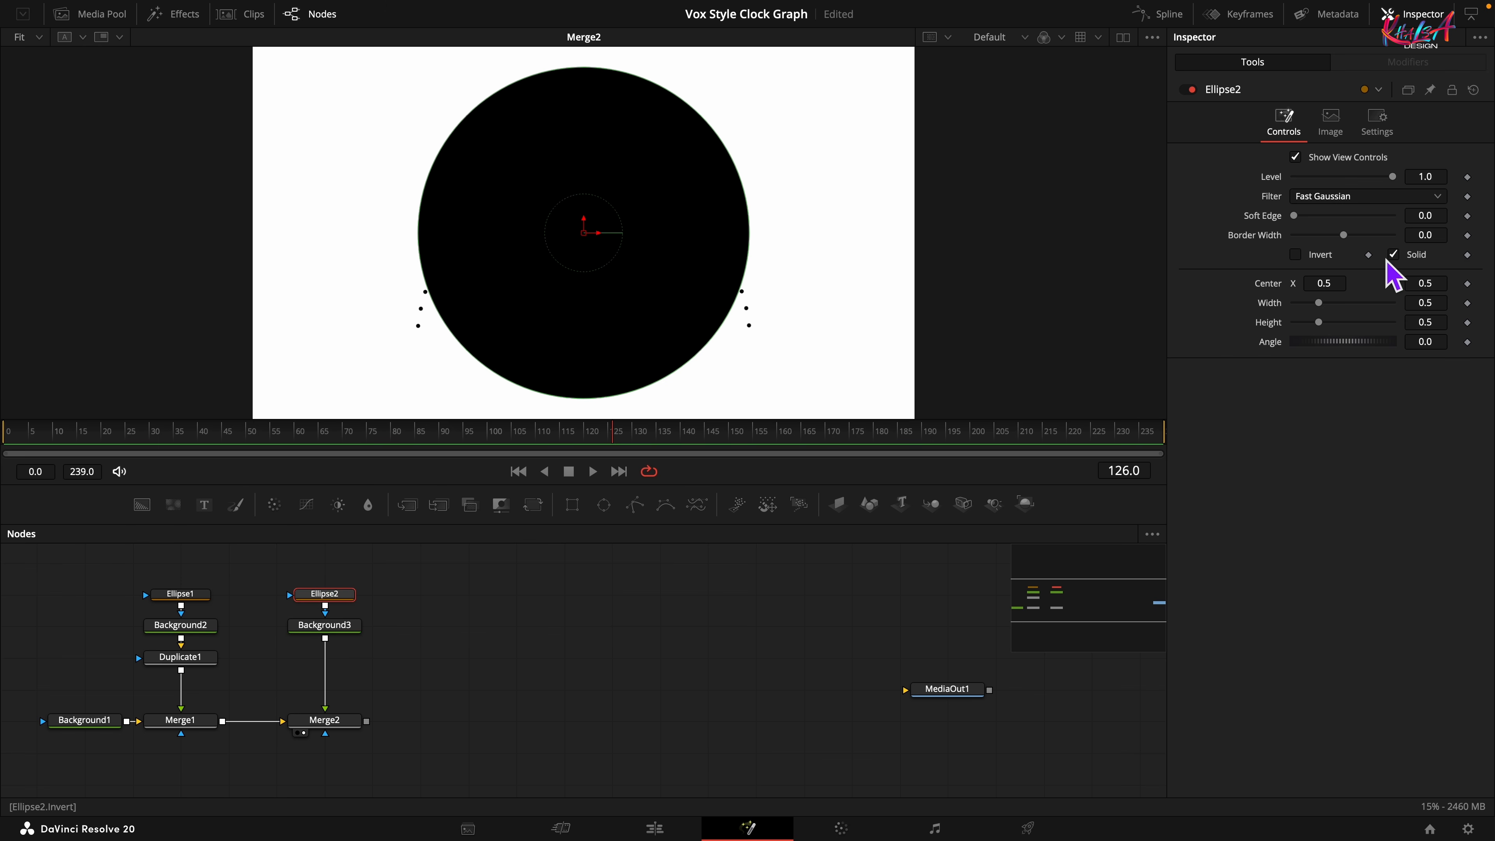
Link the Ellipse2 mask's Width to its Height with the expression Height
{"action": "right_click", "coordinate": [1274, 327]}
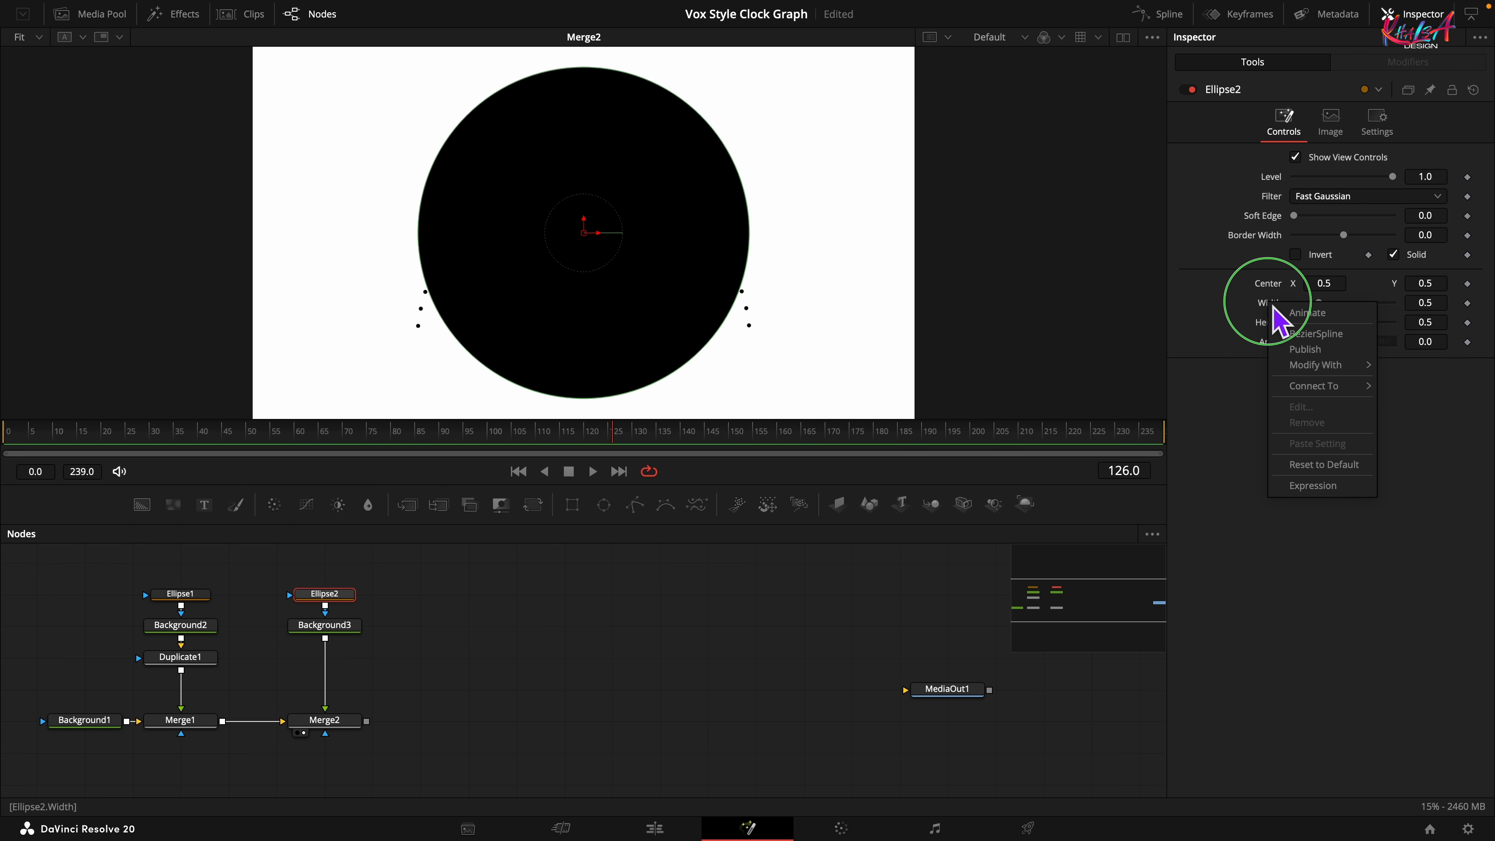
{"action": "left_click", "coordinate": [1325, 498]}
{"action": "left_click_drag", "start_coordinate": [1296, 323], "coordinate": [1268, 341]}
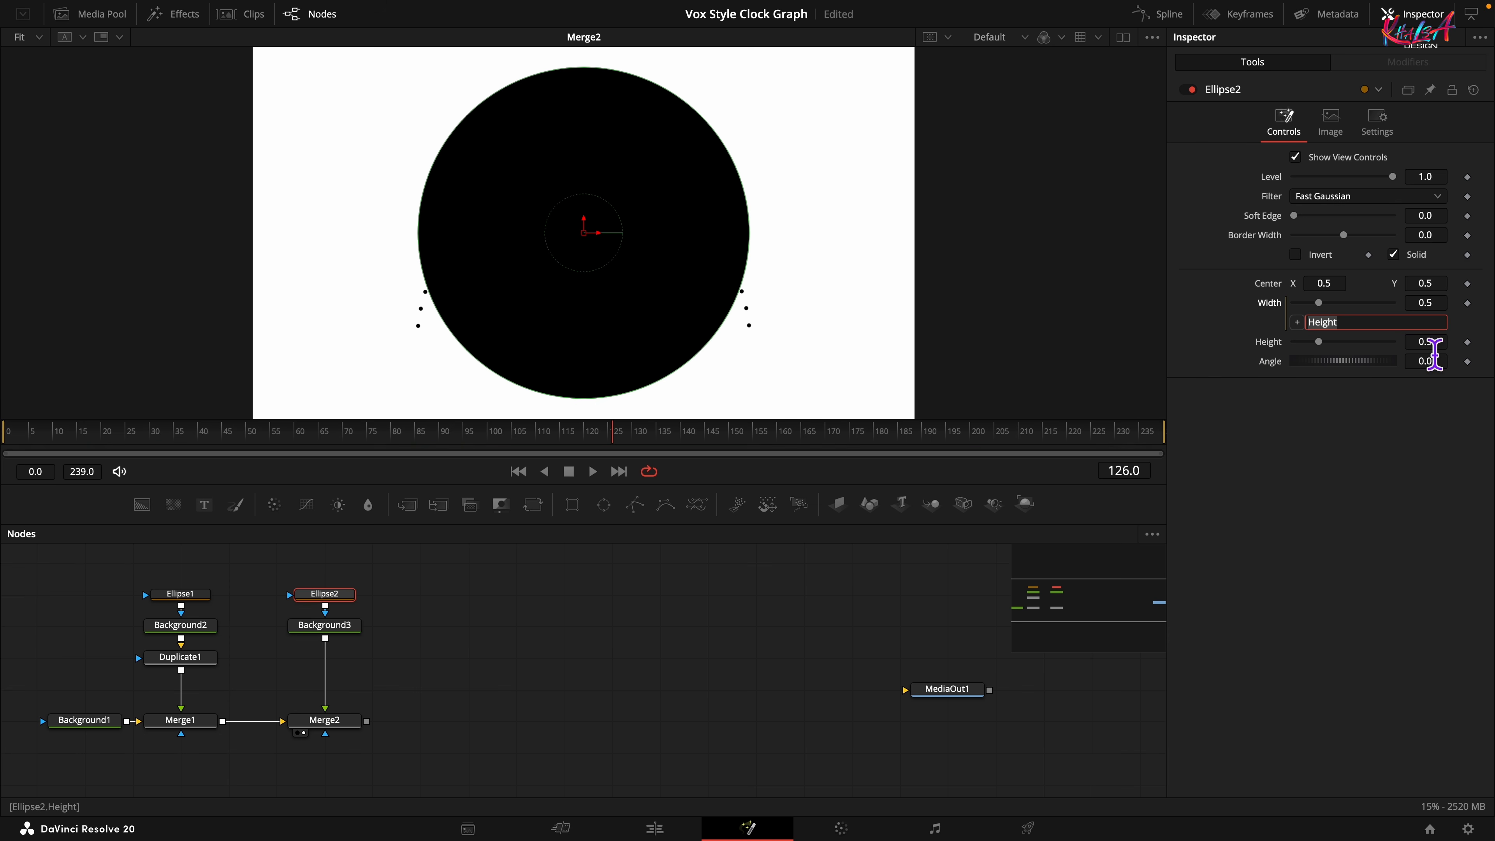
Set the Ellipse2 mask's Height to 0.015
{"action": "left_click", "coordinate": [1445, 344]}
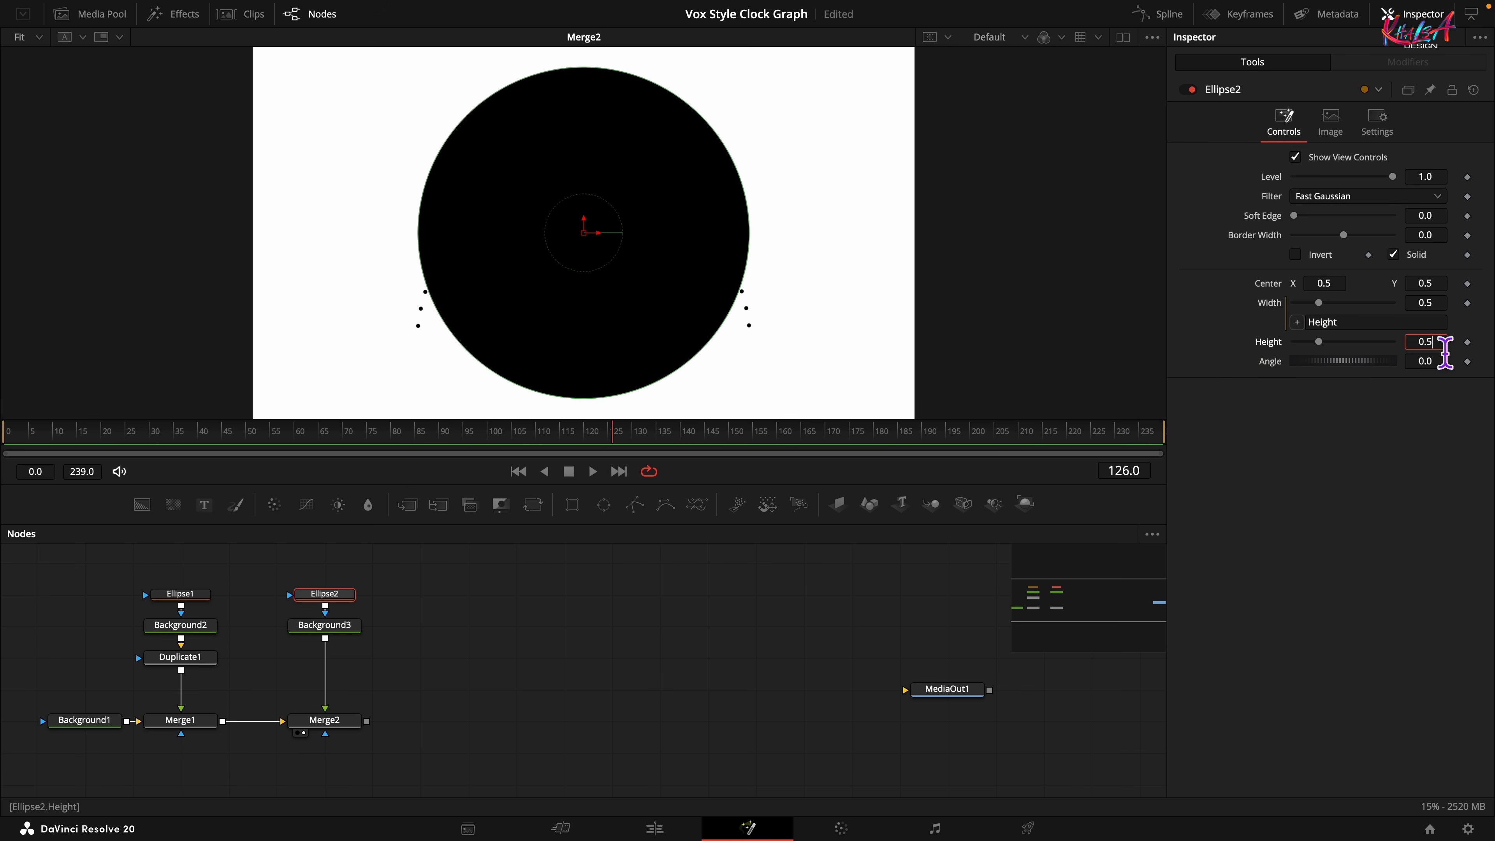
{"action": "key", "text": "Tab"}
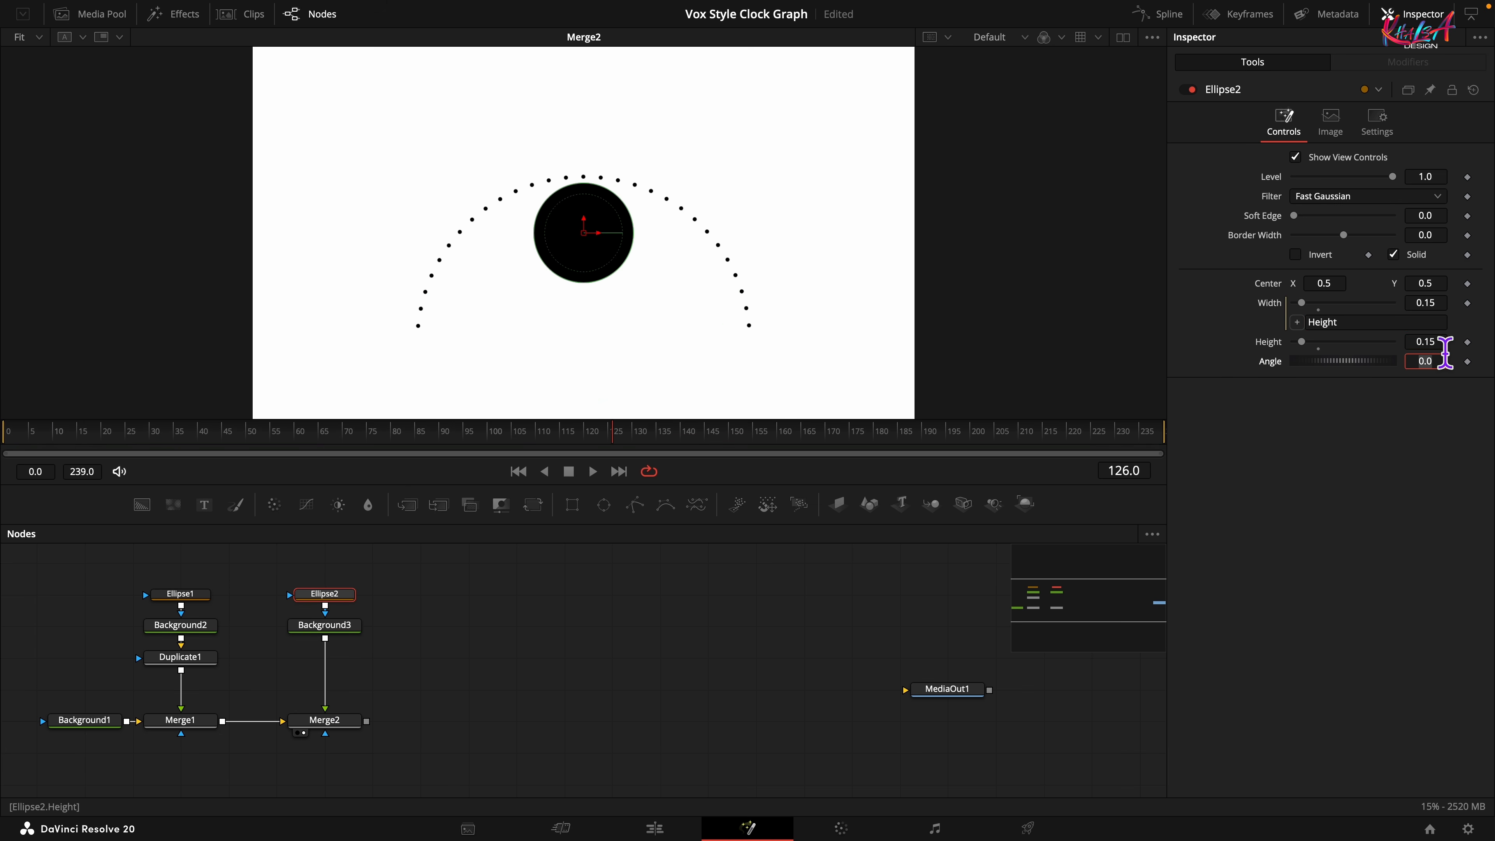
{"action": "left_click", "coordinate": [1423, 341]}
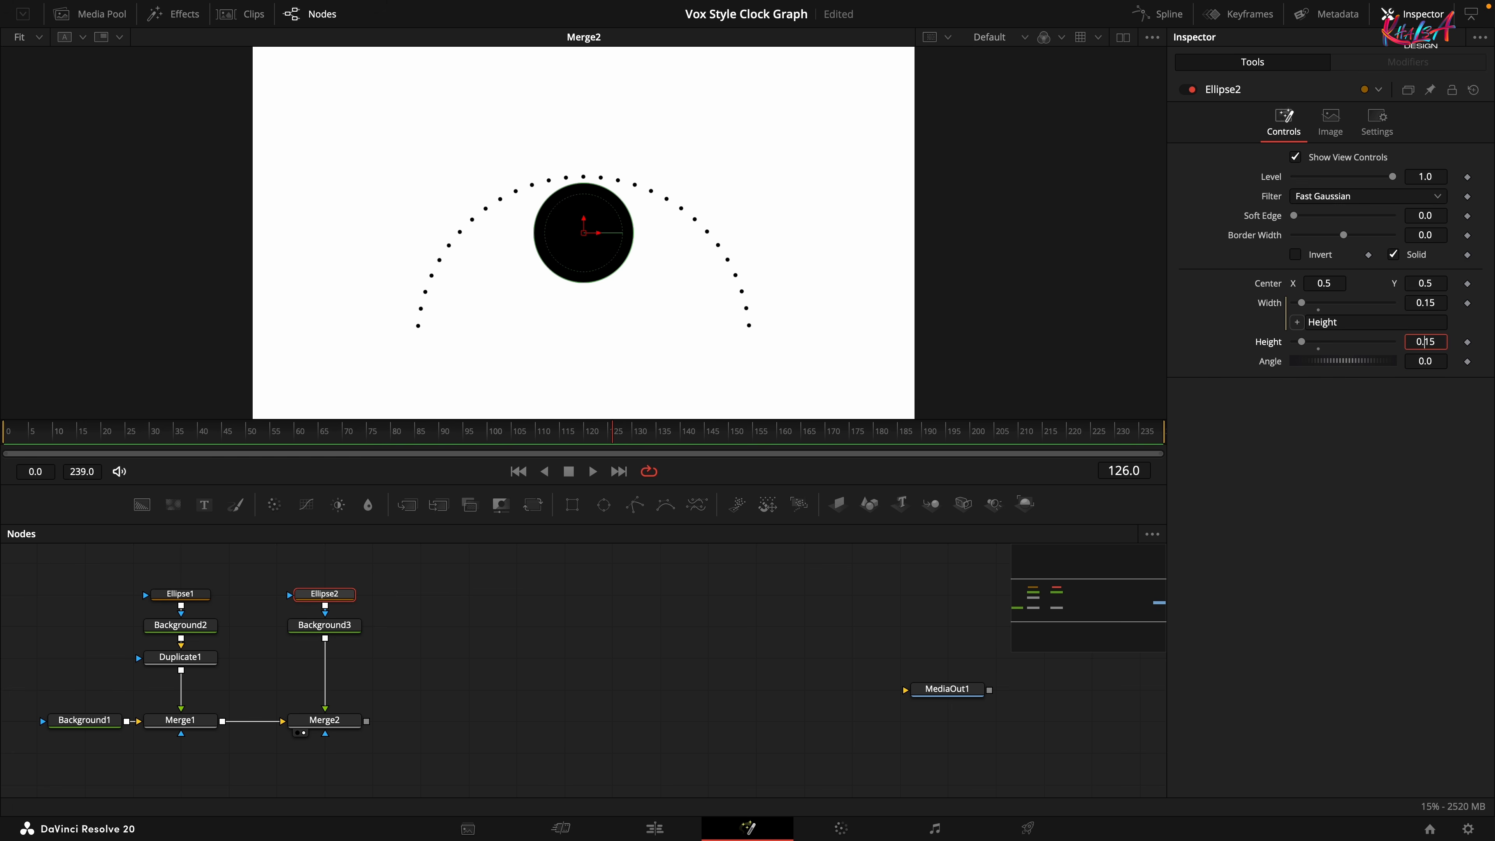
{"action": "key", "text": "Tab"}
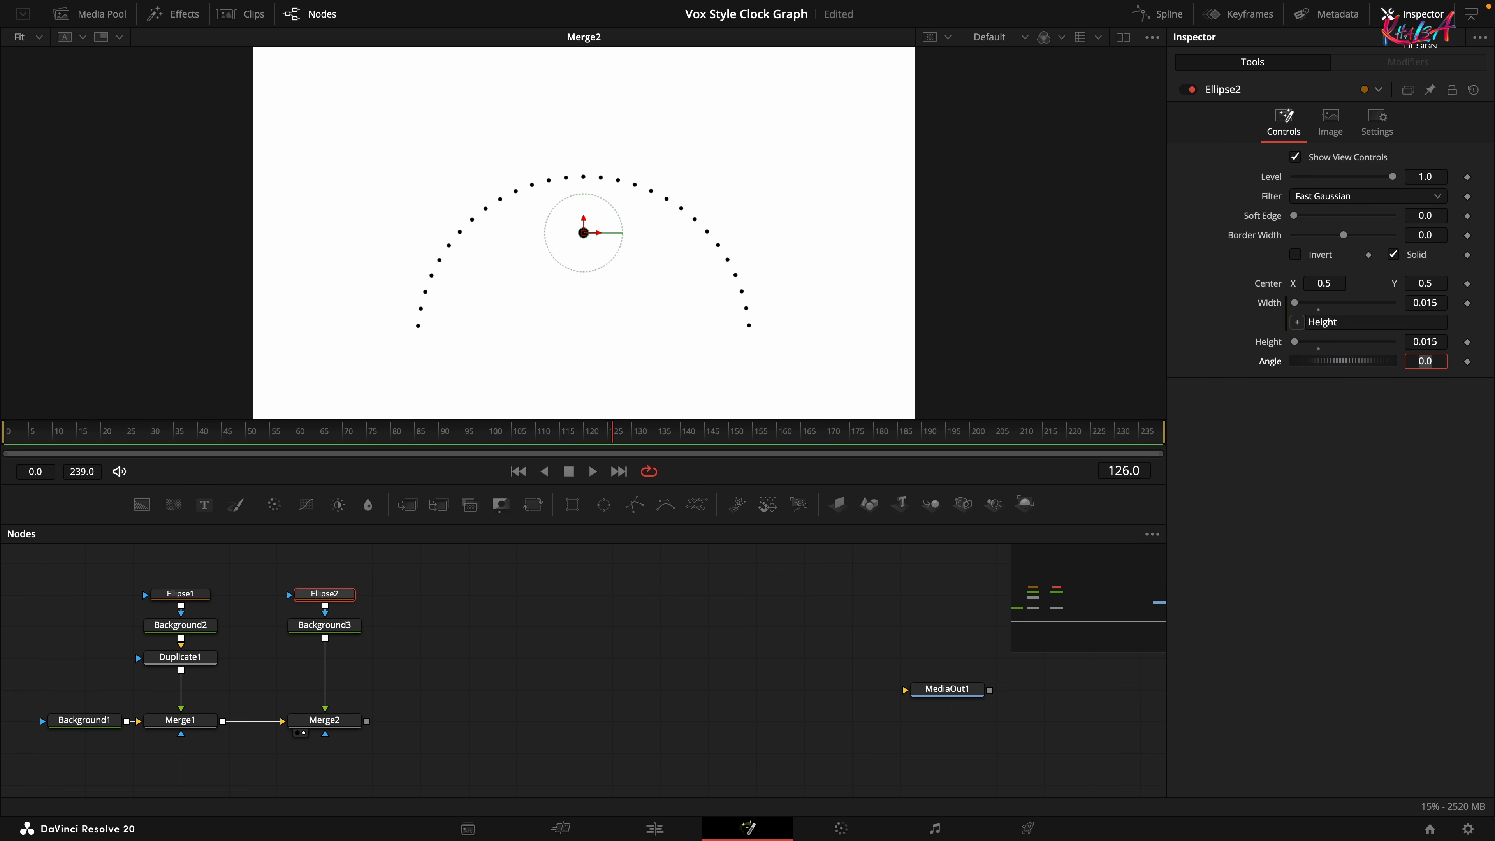
{"action": "left_click", "coordinate": [1365, 469]}
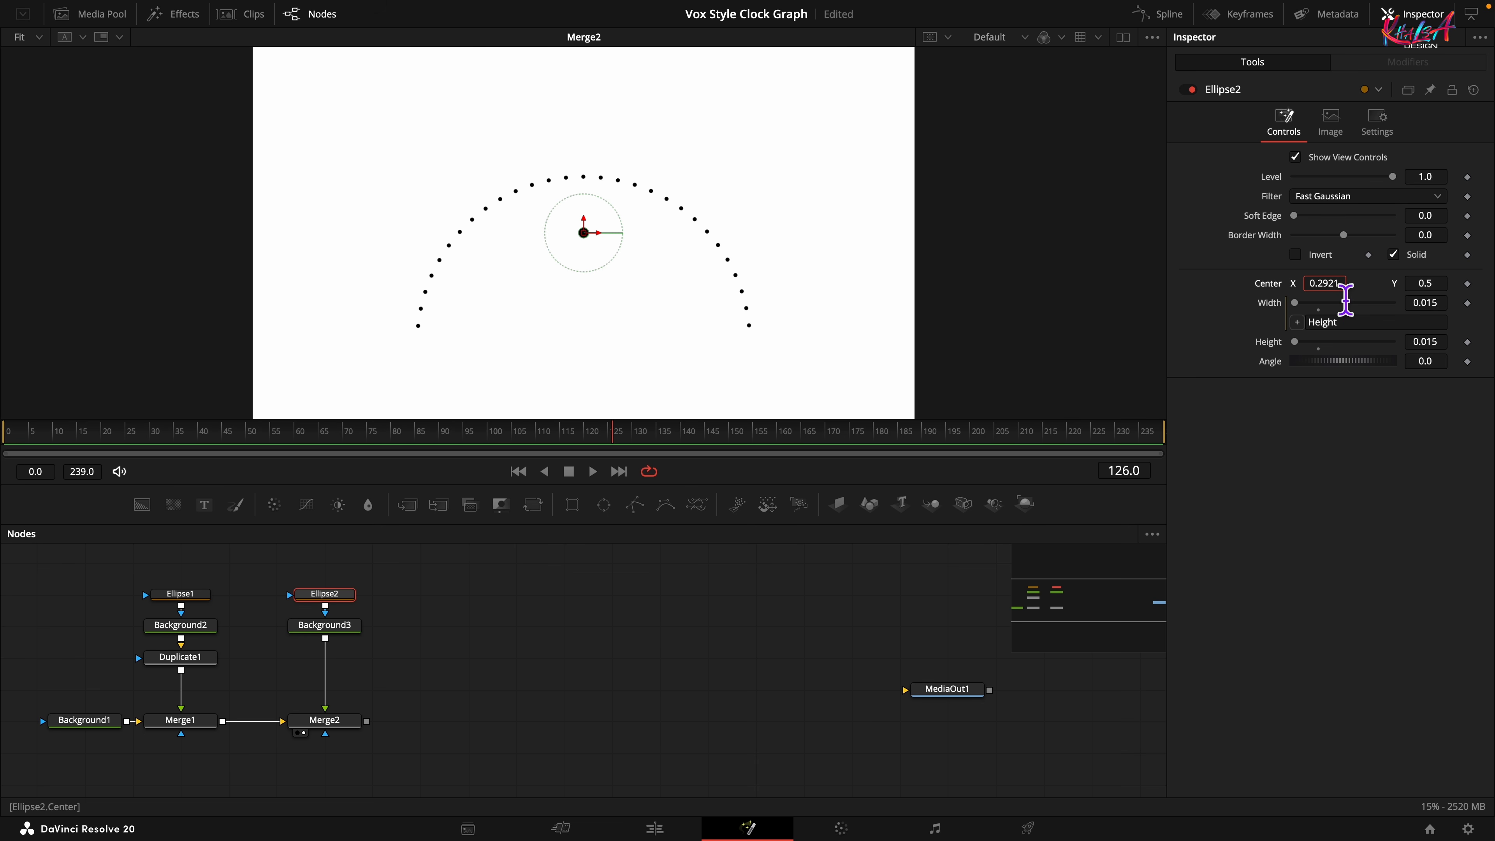
Position the Ellipse2 mask's center at X 0.2821, Y 0.4268 and deselect the node
{"action": "key", "text": "Tab"}
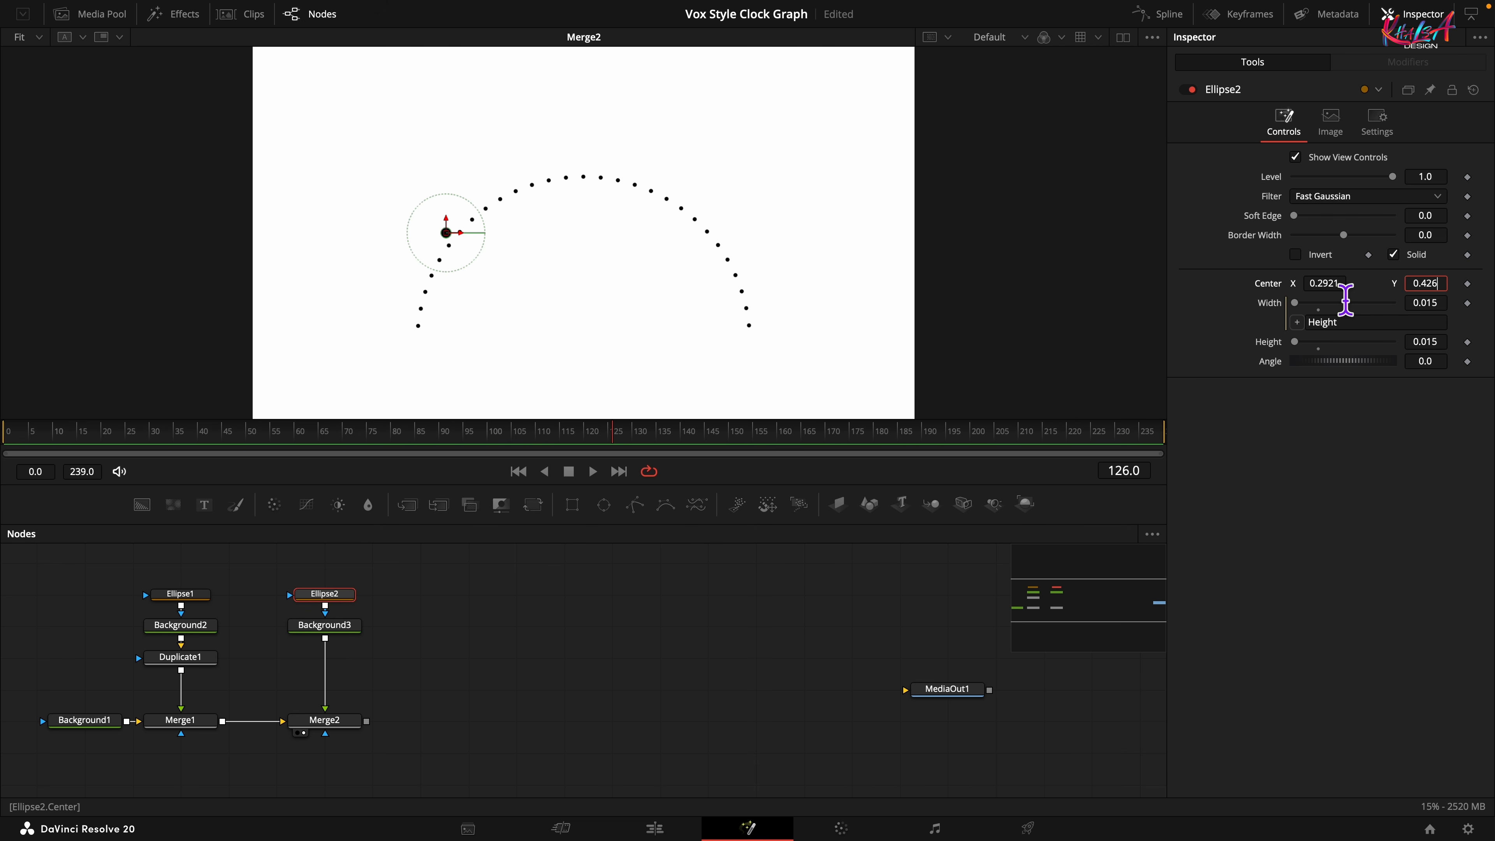
{"action": "type", "text": "0.4268"}
{"action": "key", "text": "Tab"}
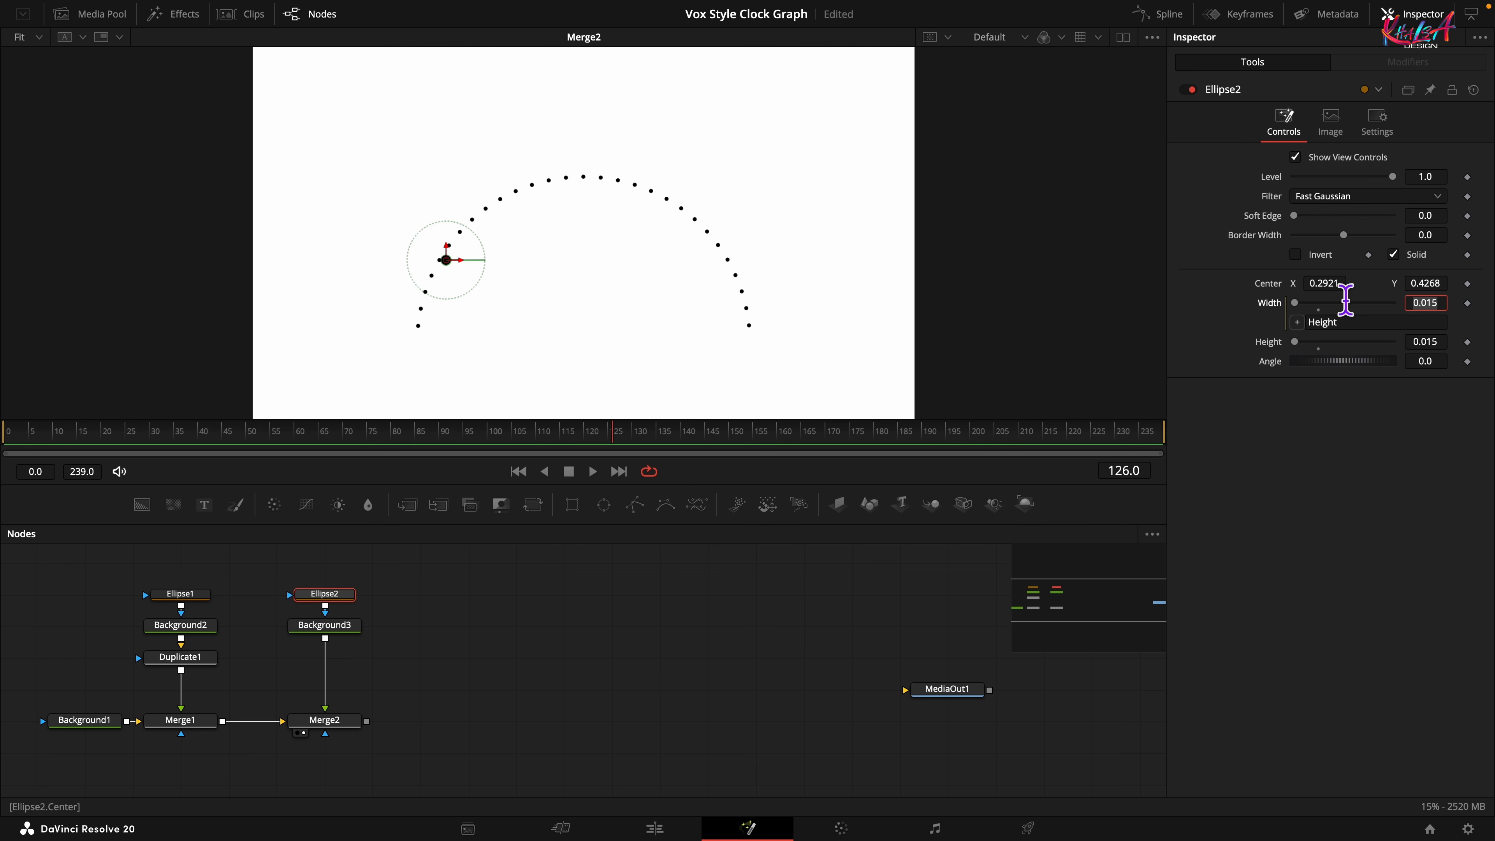
{"action": "left_click", "coordinate": [1371, 497]}
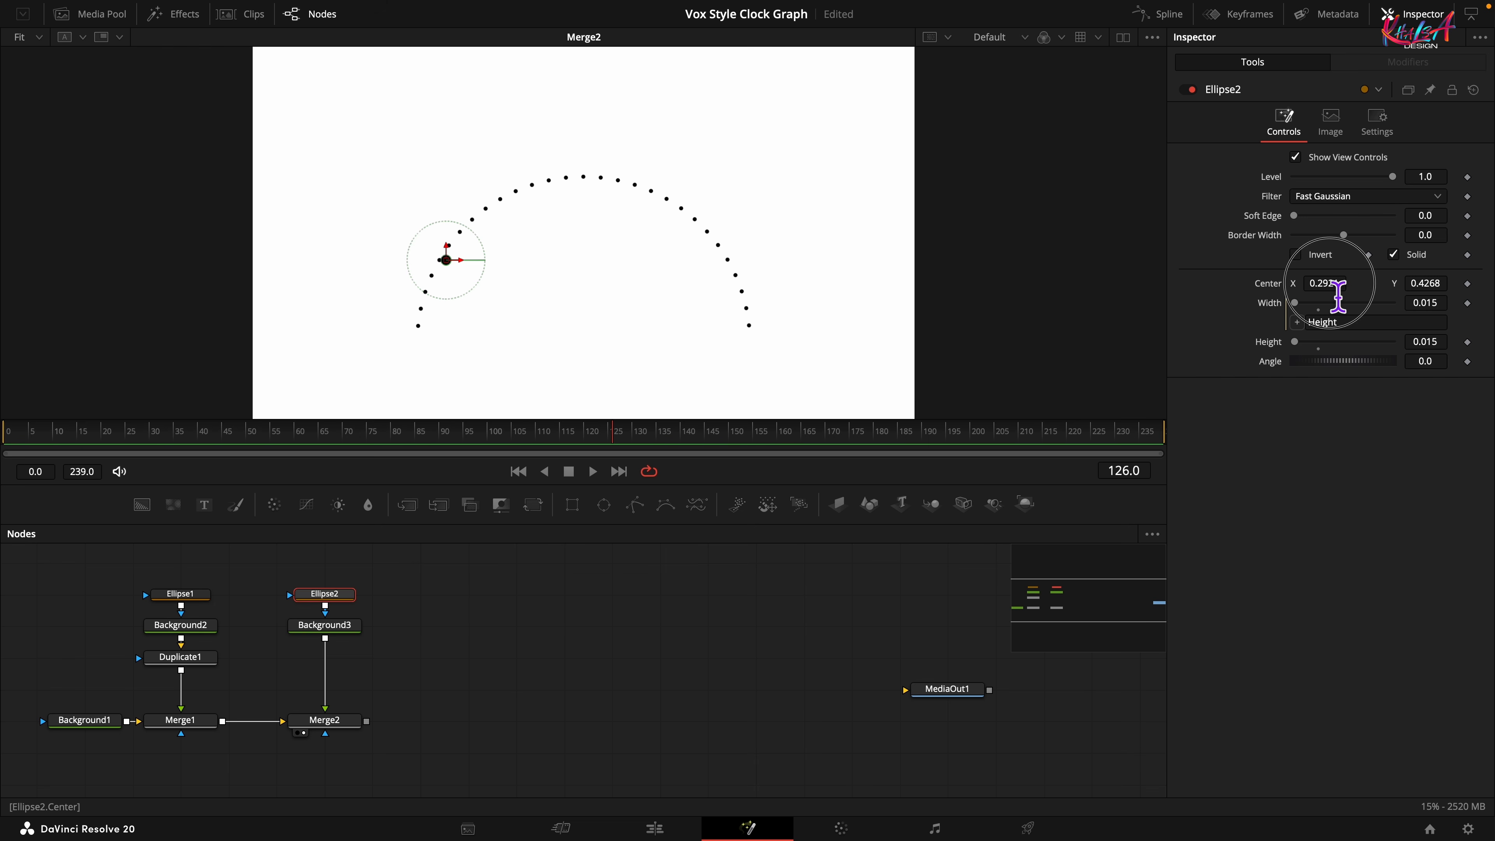
{"action": "left_click", "coordinate": [1328, 283]}
{"action": "key", "text": "Tab"}
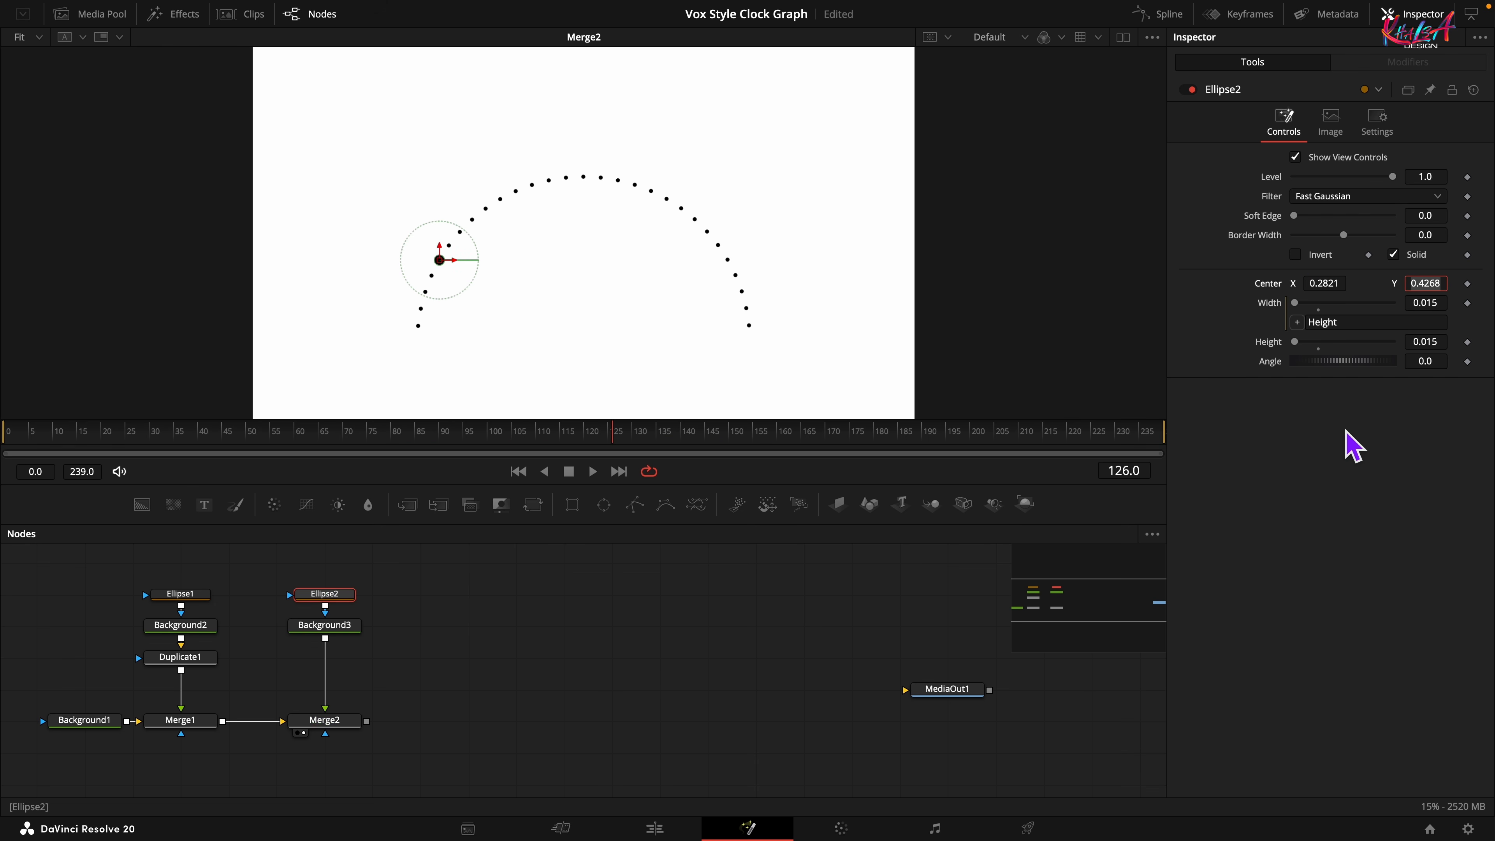
{"action": "left_click", "coordinate": [491, 642]}
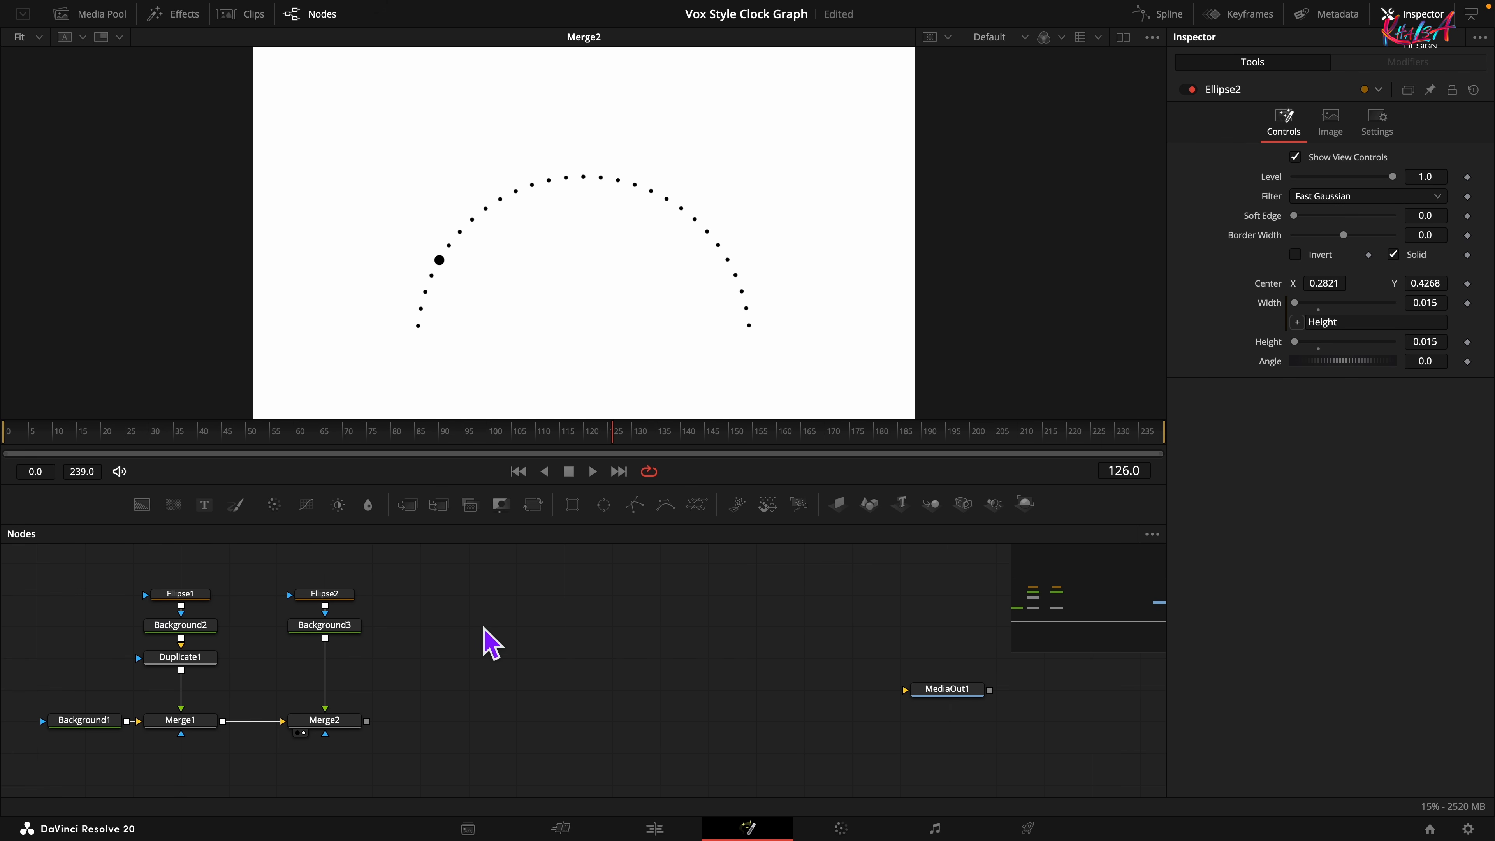
Insert a Duplicate node between Background3 and Merge2
{"action": "left_click", "coordinate": [332, 627]}
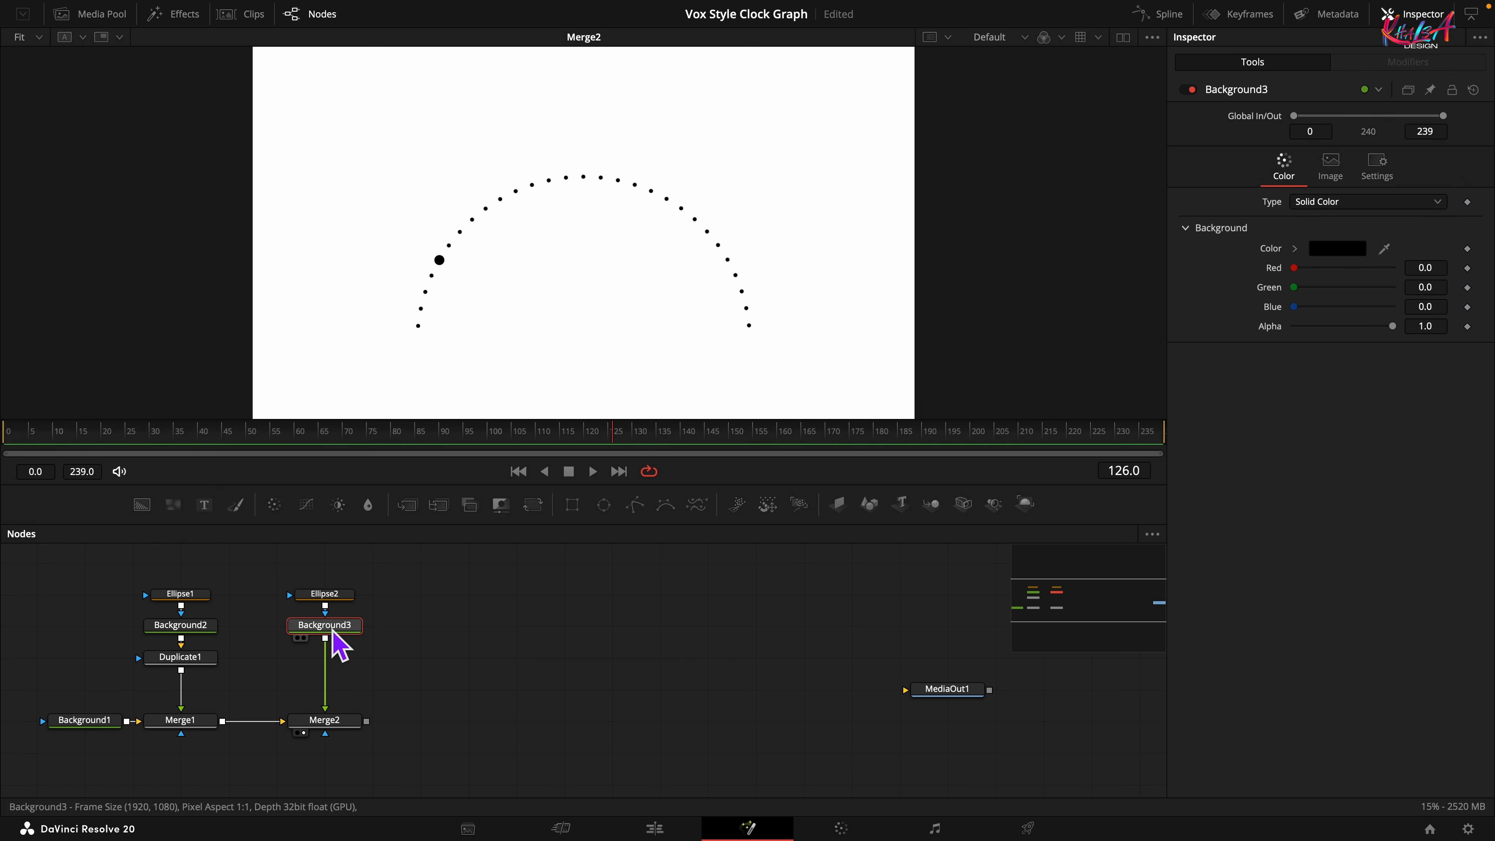
{"action": "key", "text": "shift+space"}
{"action": "type", "text": "dup"}
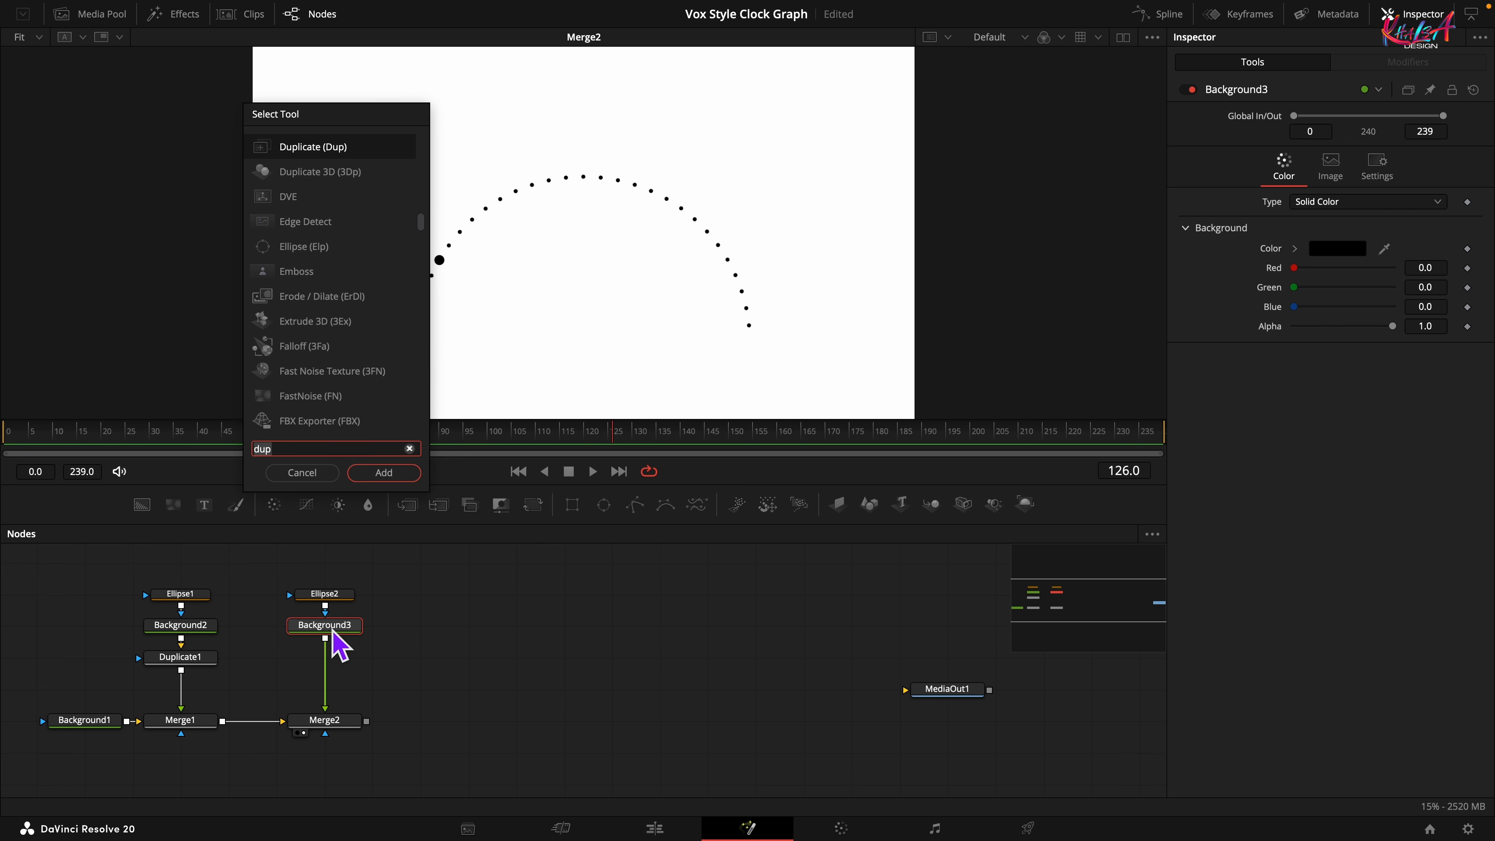
{"action": "left_click", "coordinate": [390, 475]}
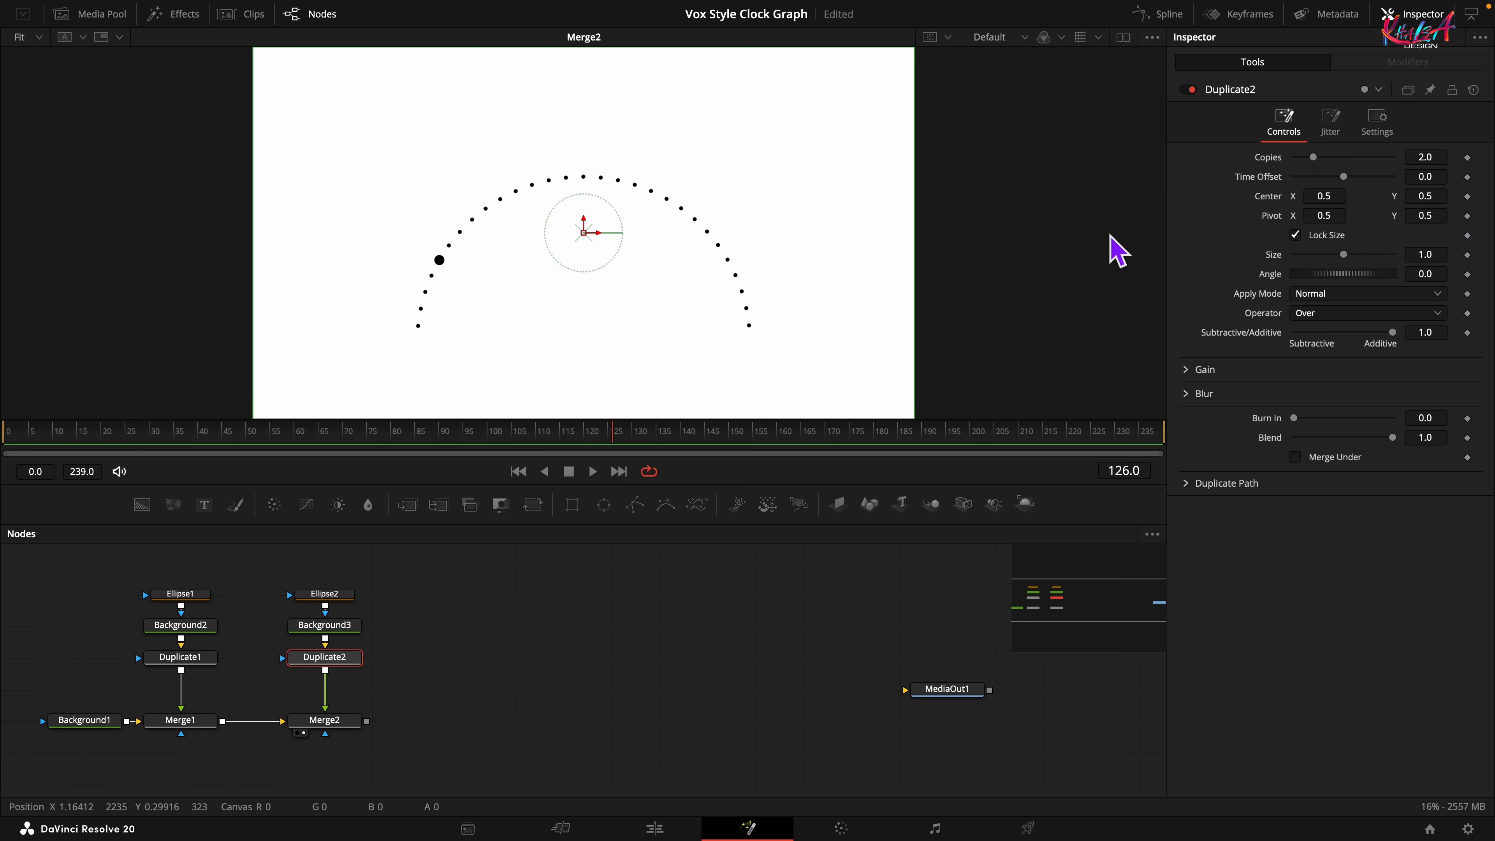
Arrange the larger dot along the arc with Duplicate2 using 5 copies, pivot Y 0.204 and angle -30
{"action": "left_click", "coordinate": [1441, 157]}
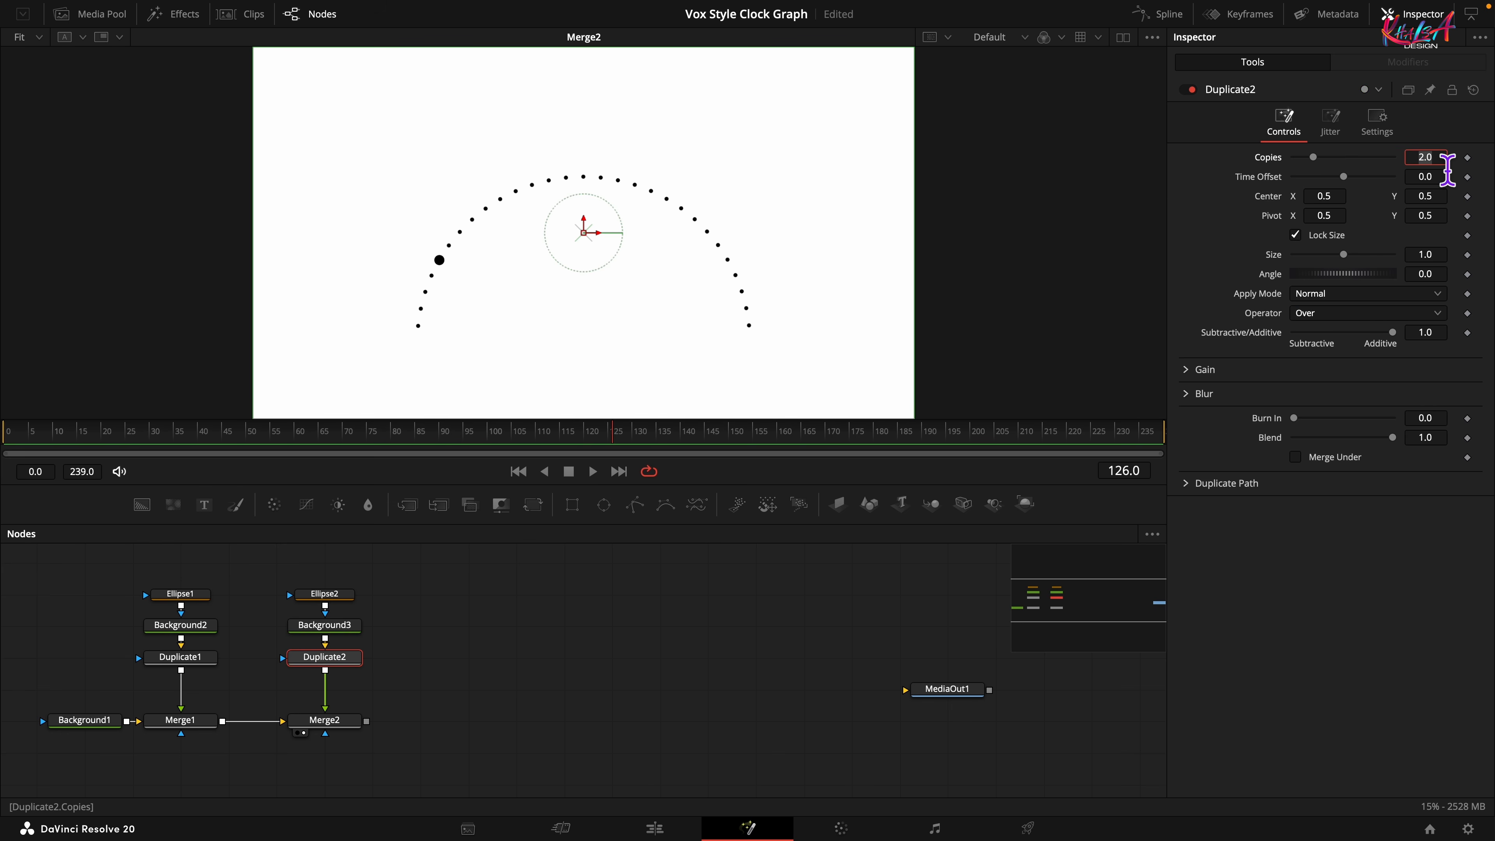
{"action": "type", "text": "5"}
{"action": "key", "text": "Tab"}
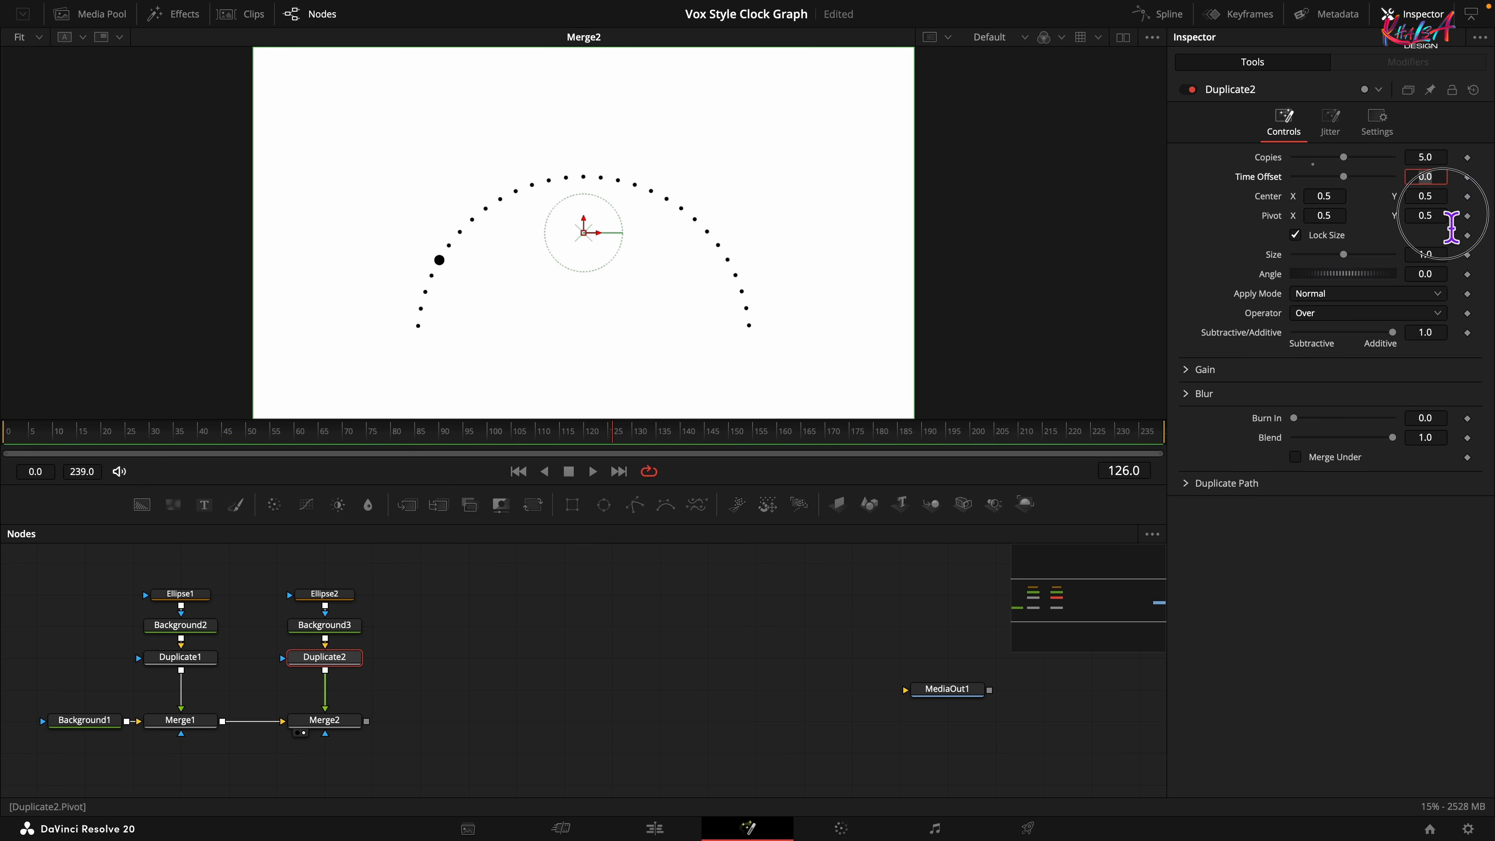
{"action": "left_click", "coordinate": [1449, 223]}
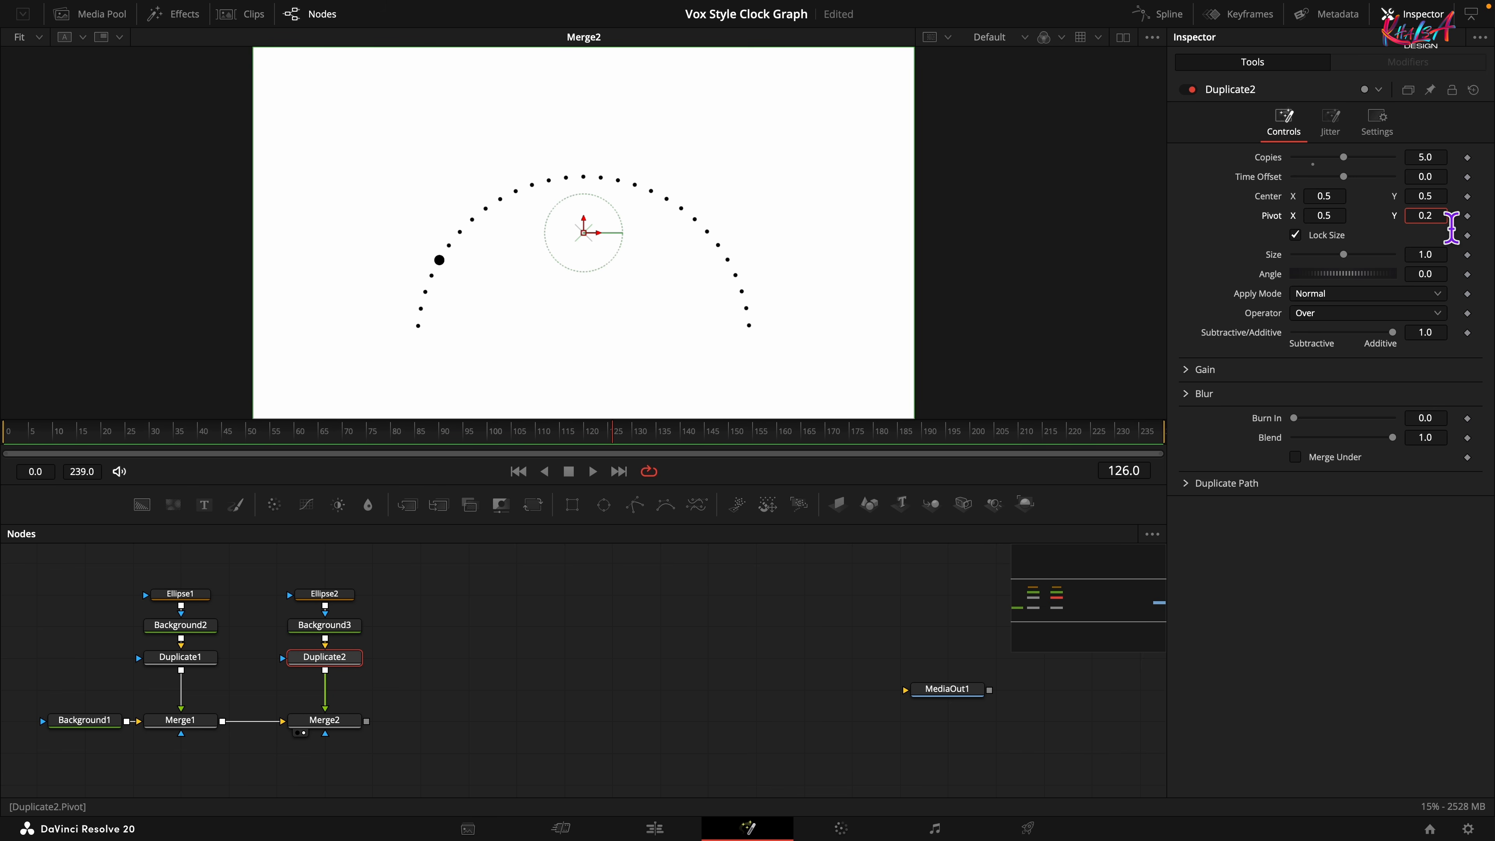
{"action": "key", "text": "Tab"}
{"action": "key", "text": "Tab"}
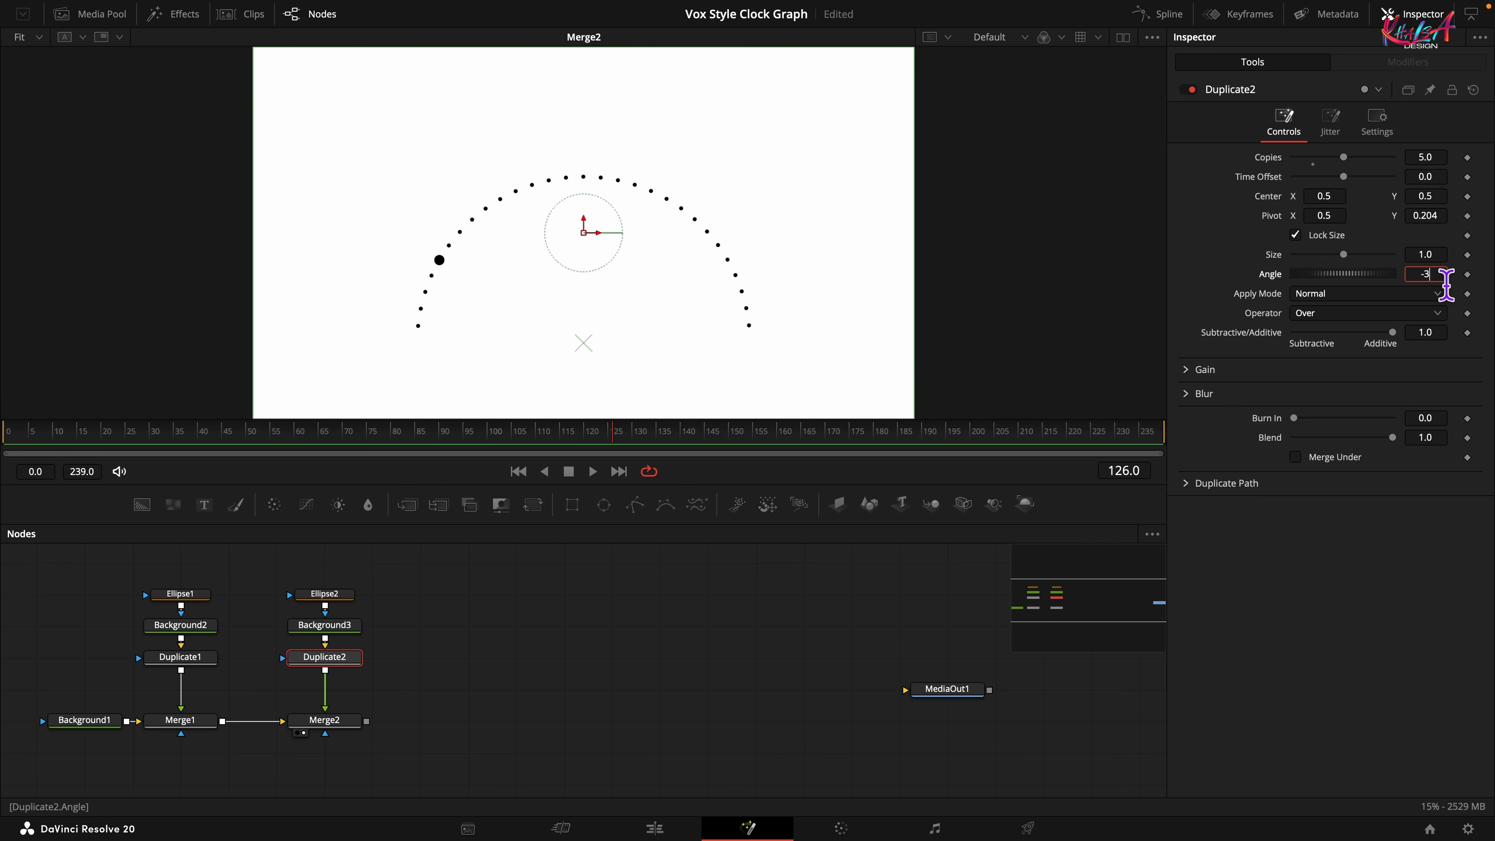
{"action": "type", "text": "-30"}
{"action": "key", "text": "Tab"}
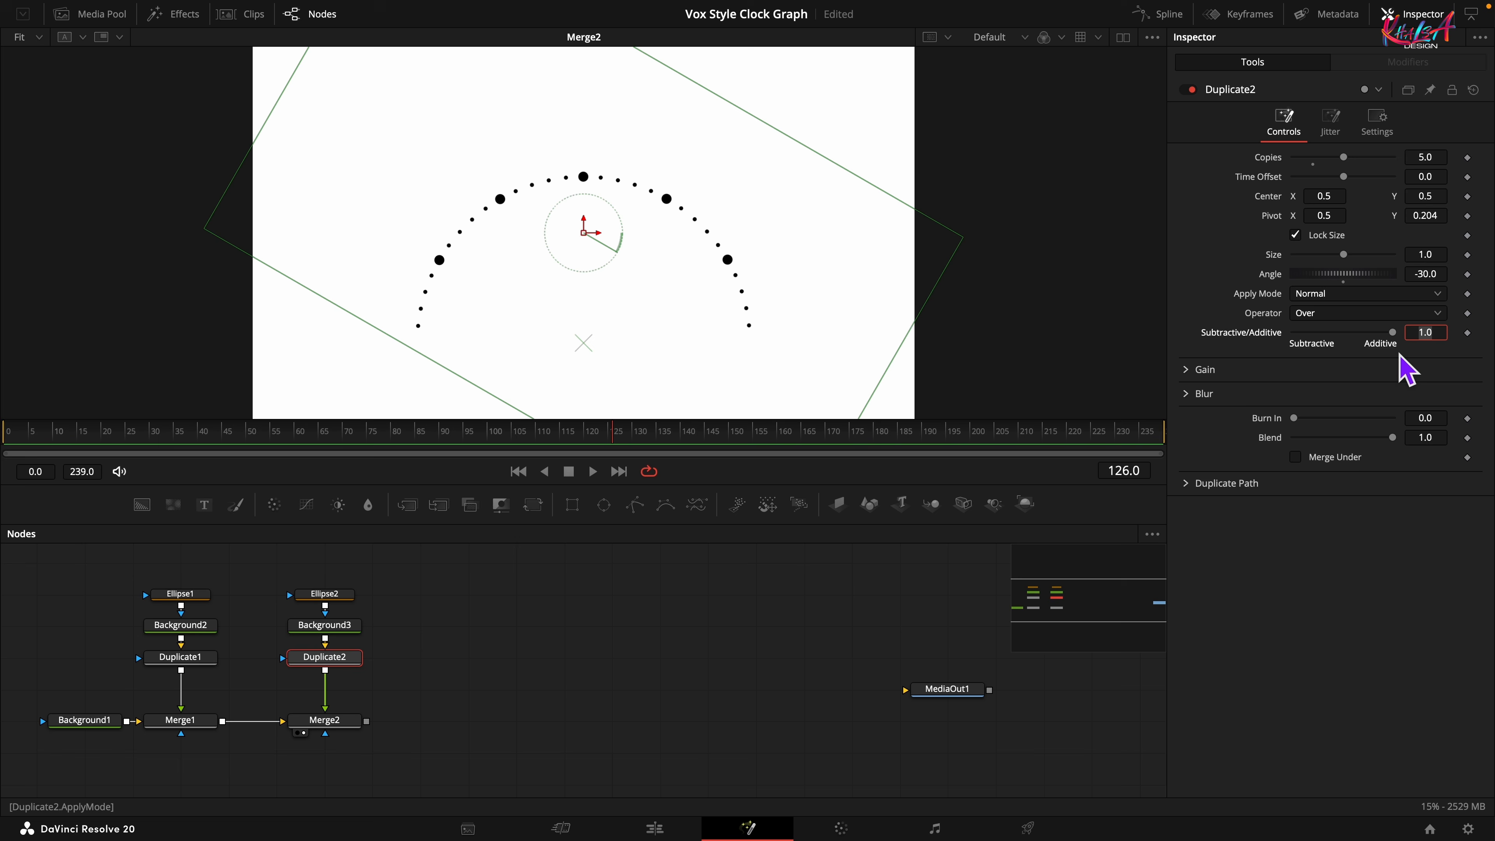
Animate Duplicate1's Copies with keyframes from 0 at frame 0 to 29 at frame 48
{"action": "left_click", "coordinate": [185, 665]}
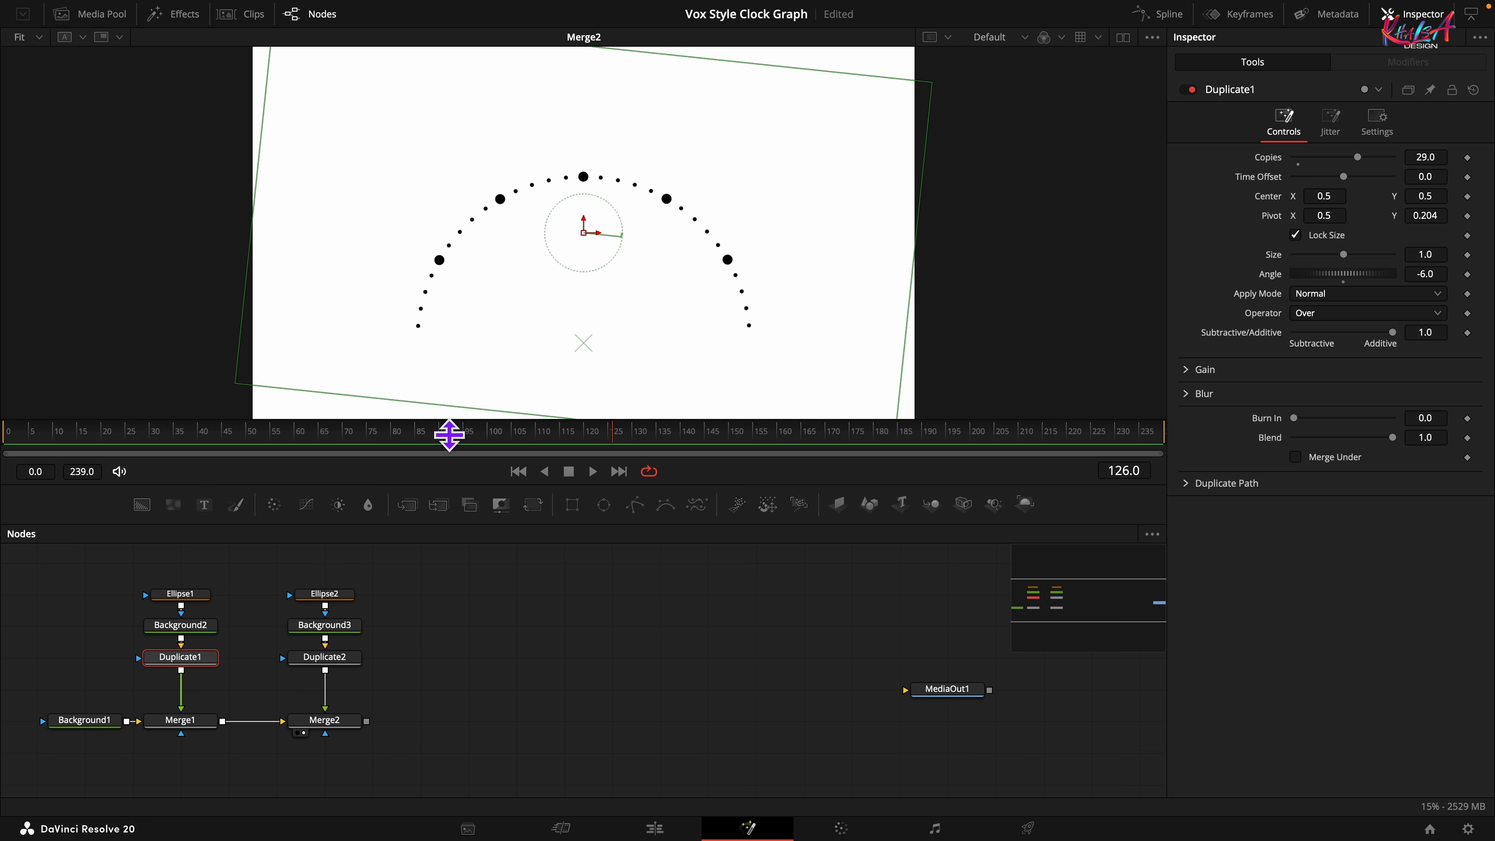
{"action": "left_click", "coordinate": [230, 450]}
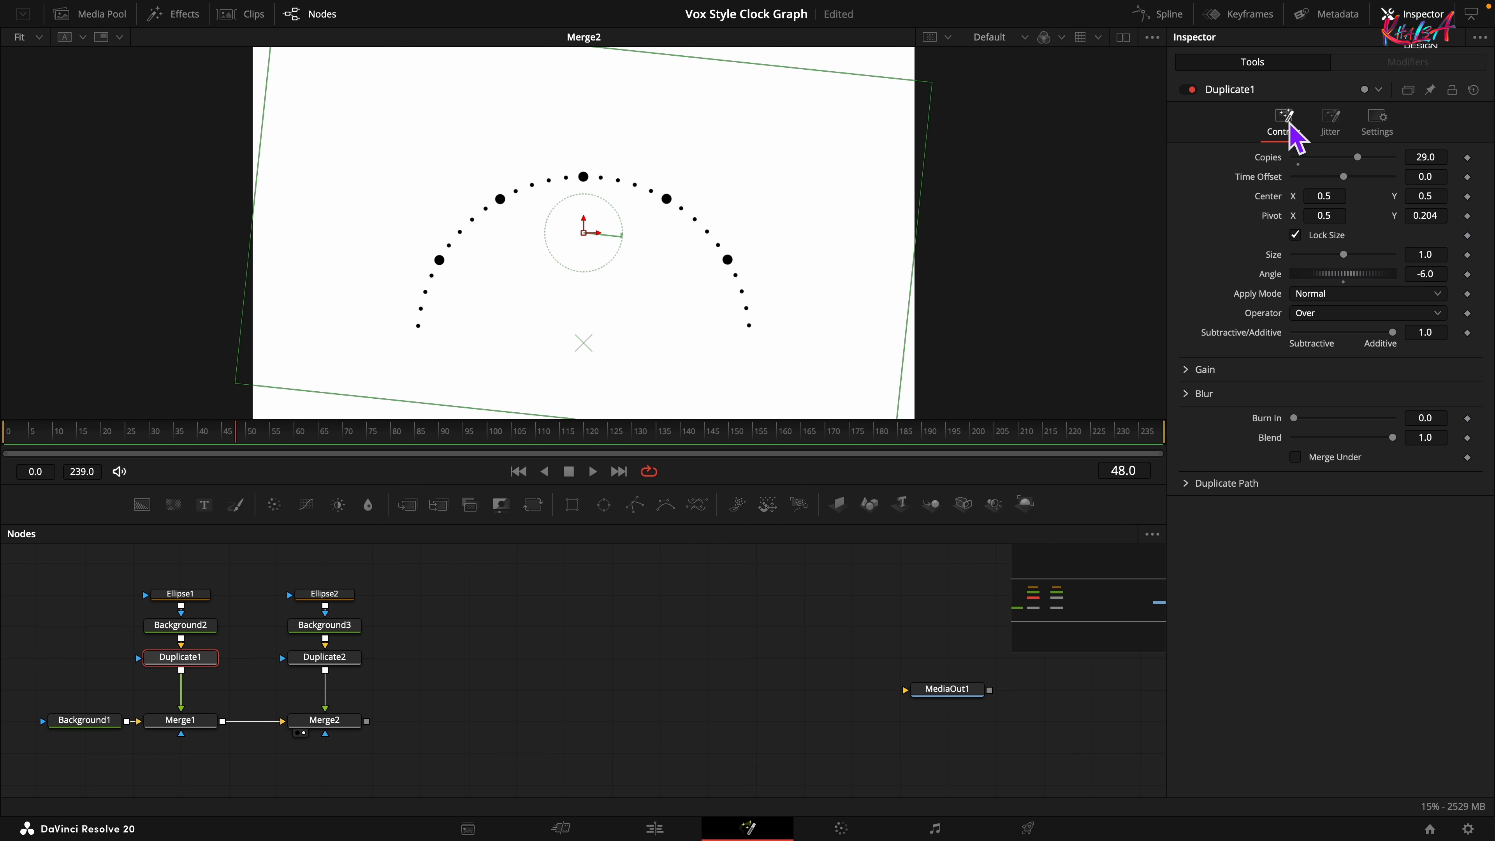
{"action": "left_click", "coordinate": [1466, 157]}
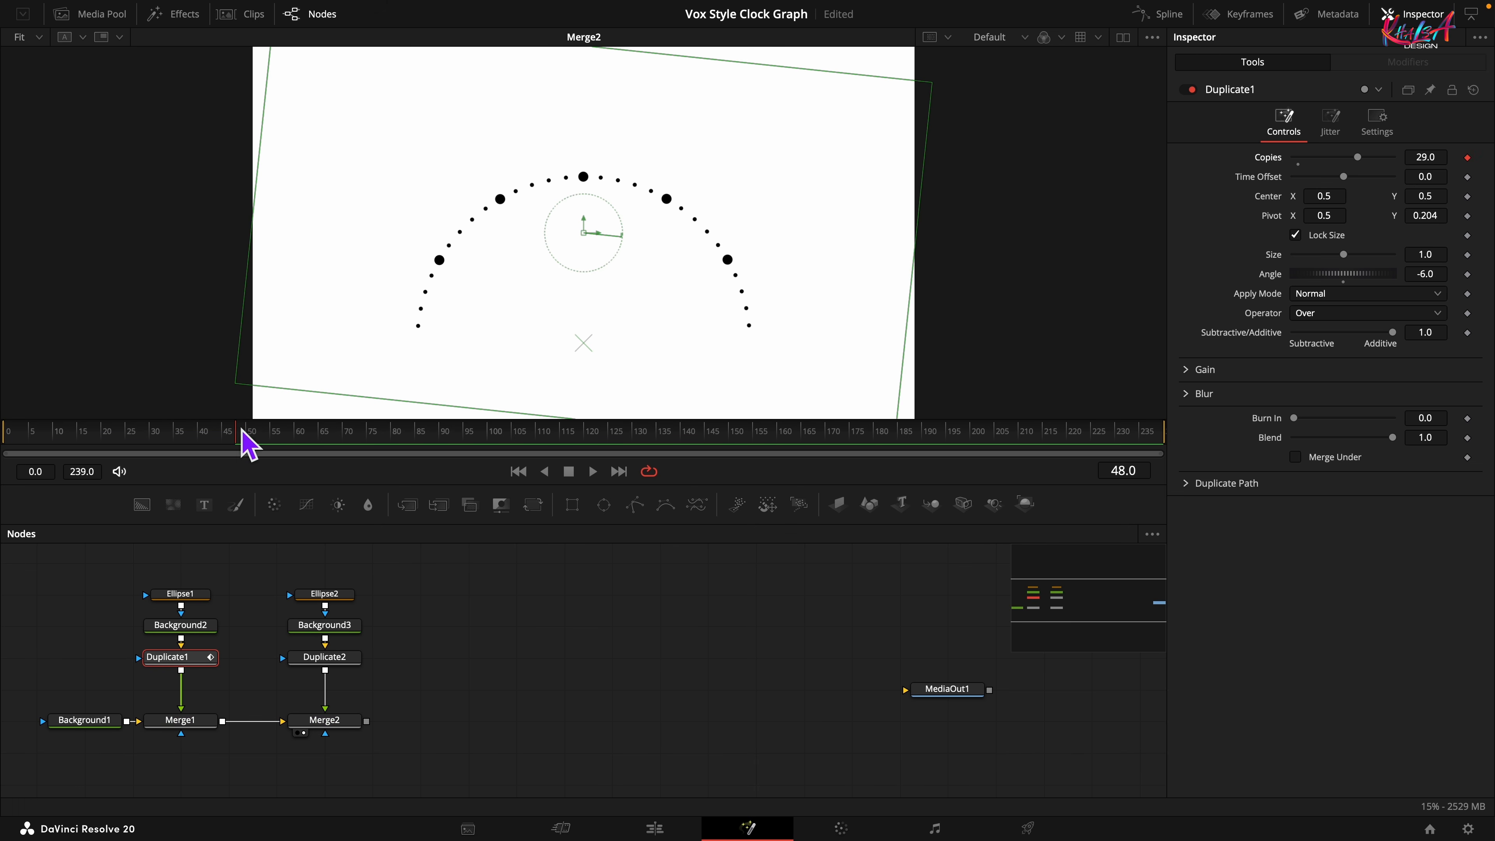
{"action": "left_click_drag", "start_coordinate": [194, 452], "coordinate": [12, 462]}
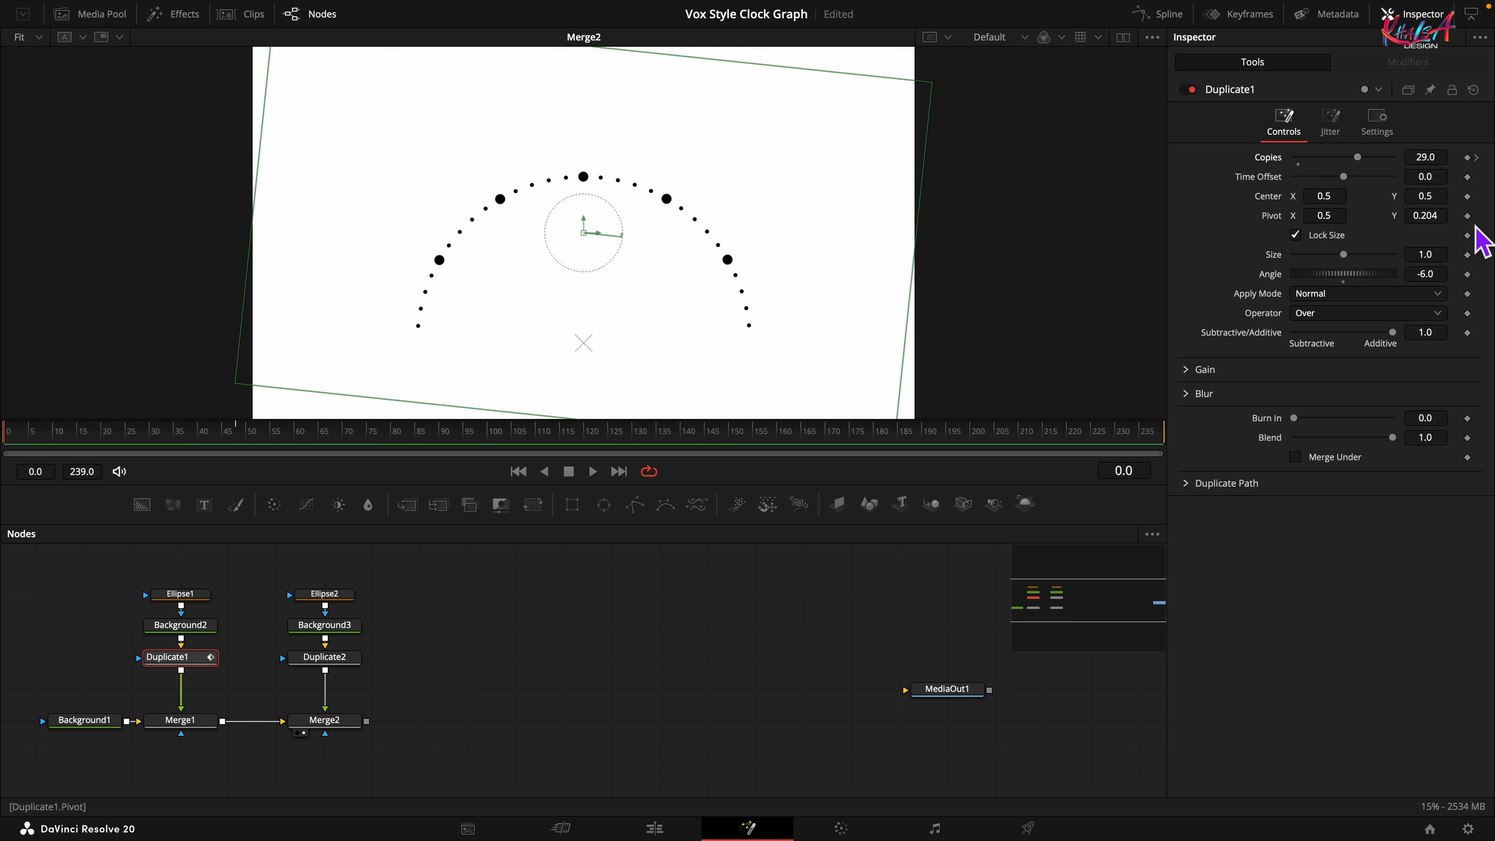
{"action": "left_click_drag", "start_coordinate": [1238, 185], "coordinate": [1139, 211]}
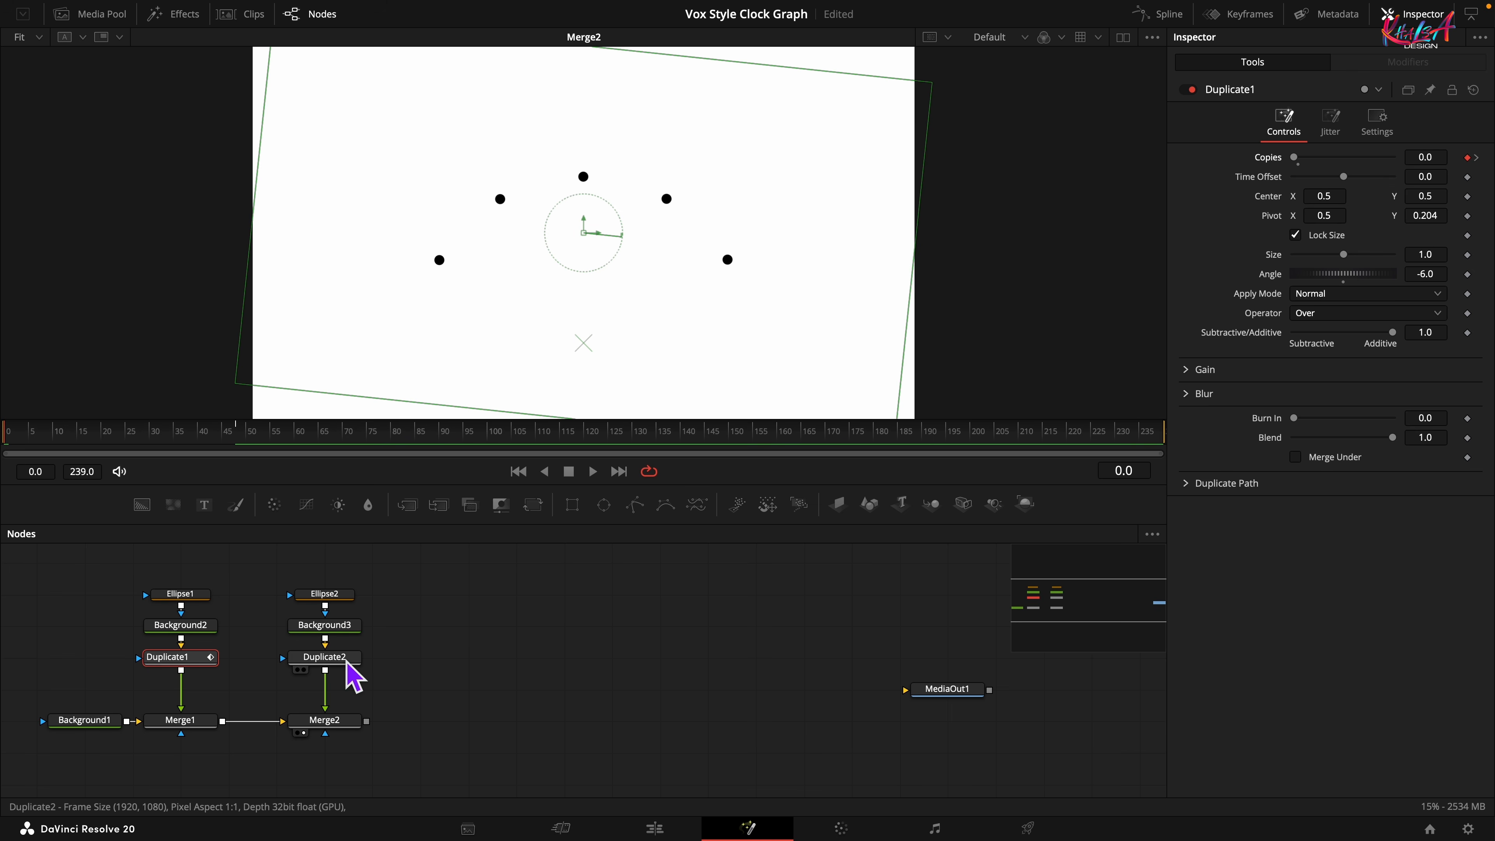
Animate Duplicate2's Copies with keyframes from 0 at frame 5 to 5 at frame 41
{"action": "left_click", "coordinate": [351, 675]}
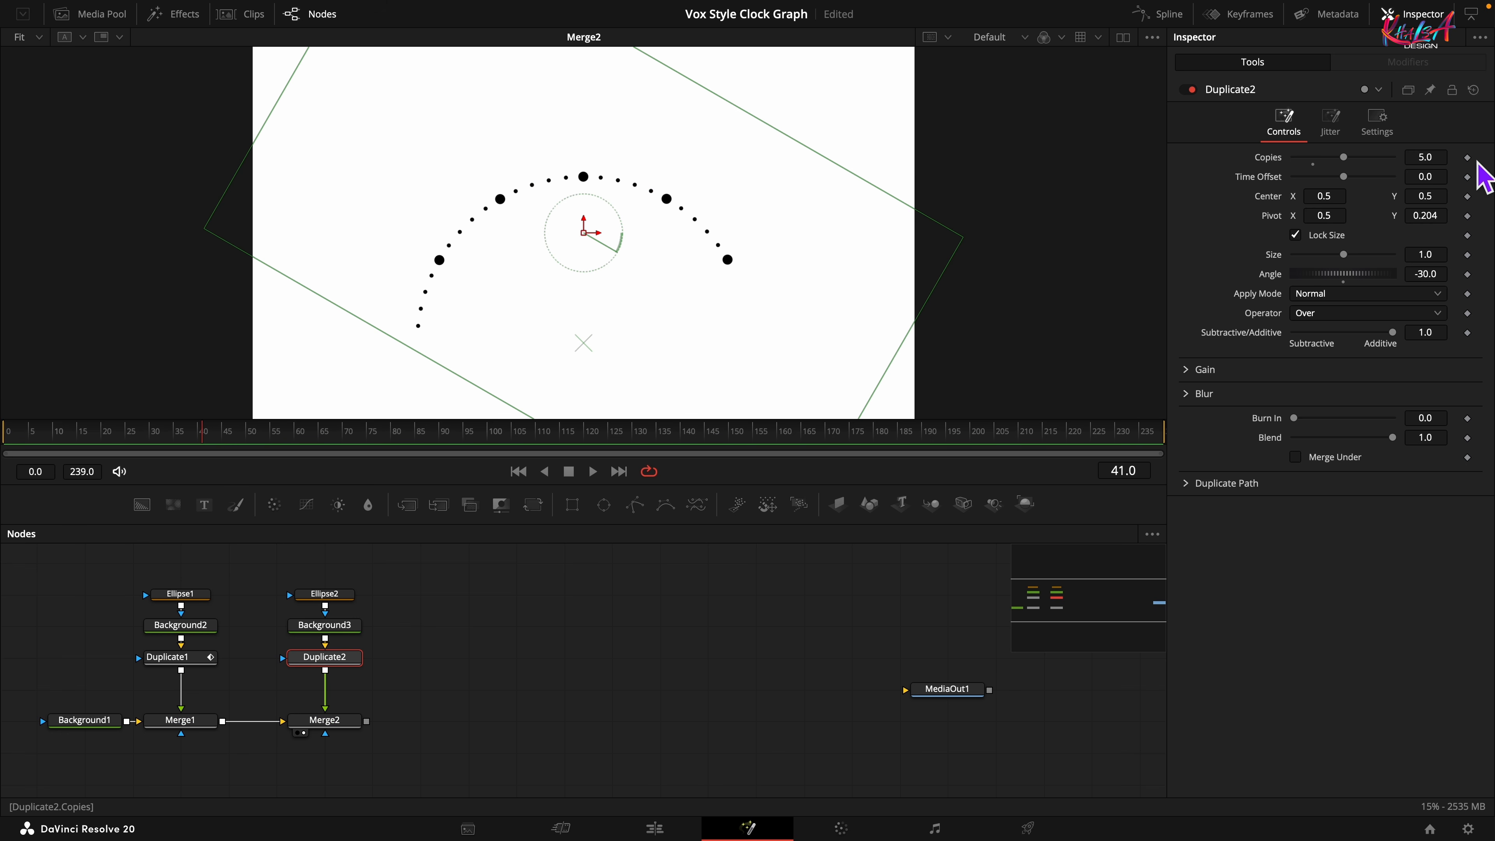
{"action": "left_click", "coordinate": [1467, 157]}
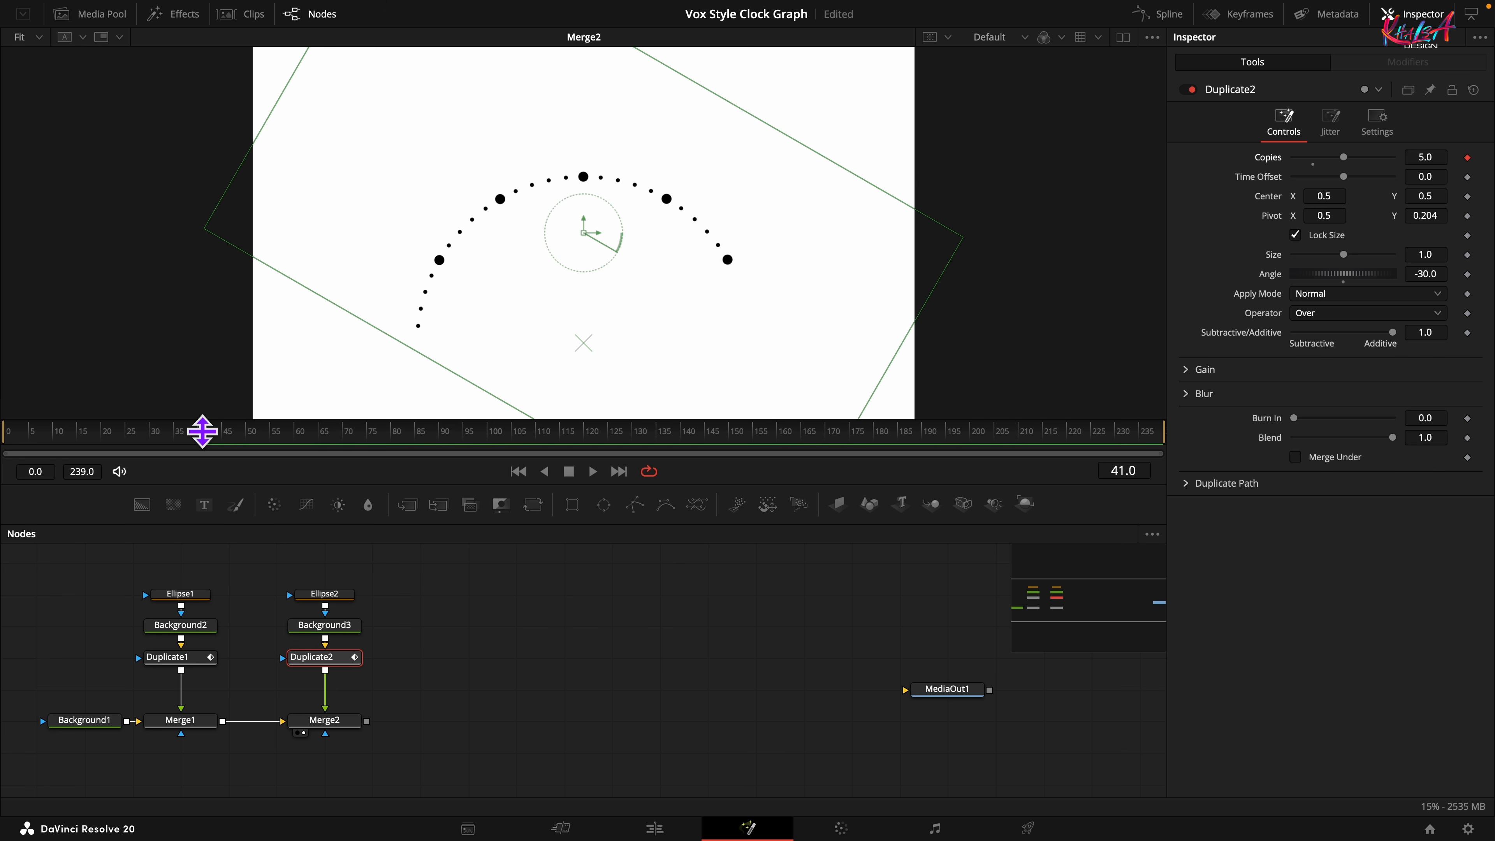
{"action": "left_click_drag", "start_coordinate": [202, 431], "coordinate": [7, 465]}
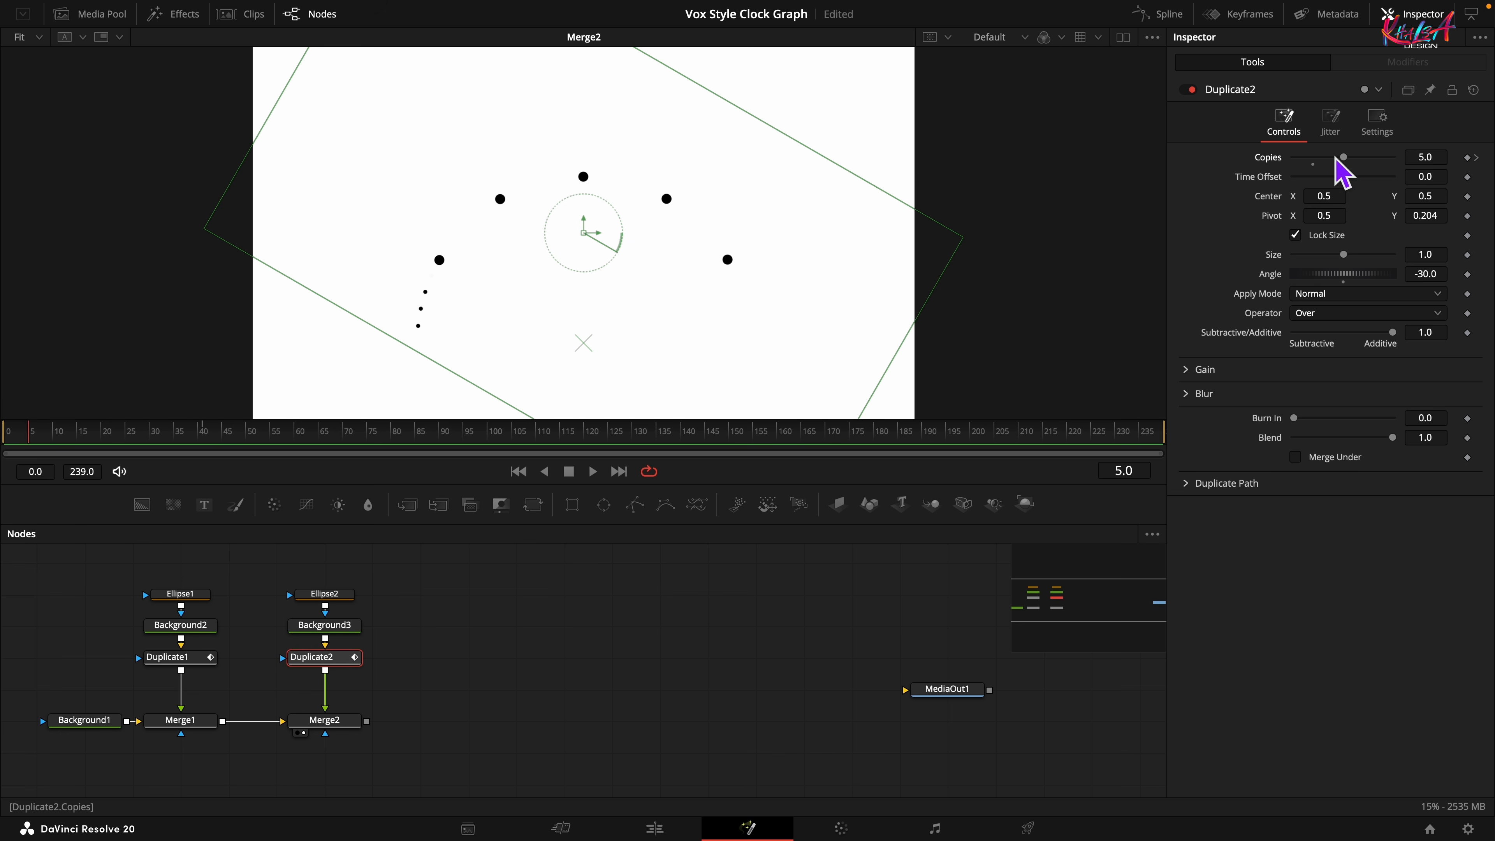
{"action": "left_click_drag", "start_coordinate": [1342, 157], "coordinate": [1111, 174]}
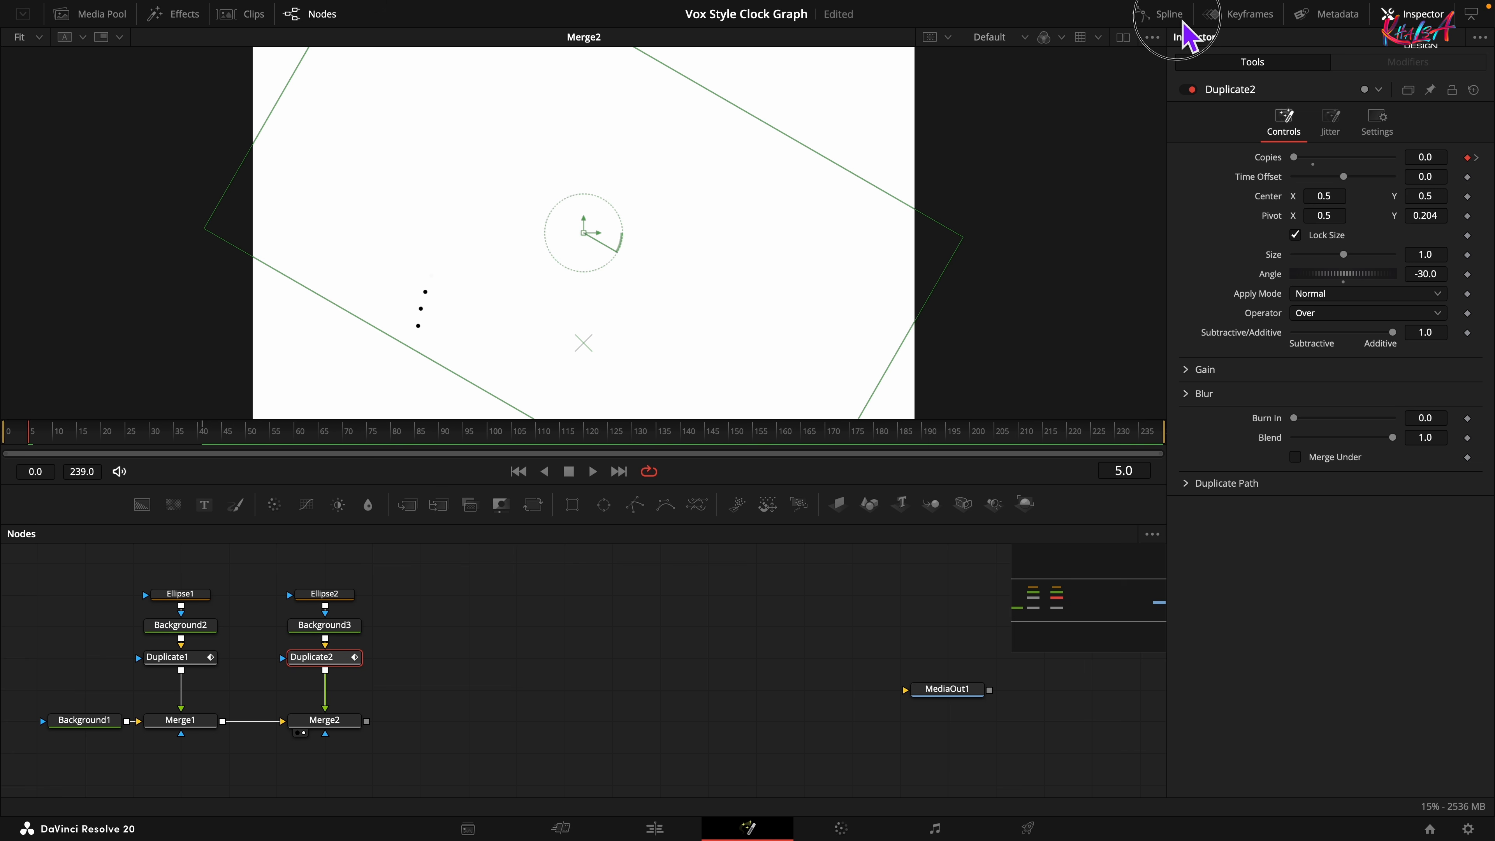
Display Duplicate2's Copies animation curve in the Spline editor, fit it to view and smooth its keyframes
{"action": "left_click", "coordinate": [1154, 14]}
{"action": "left_click", "coordinate": [415, 594]}
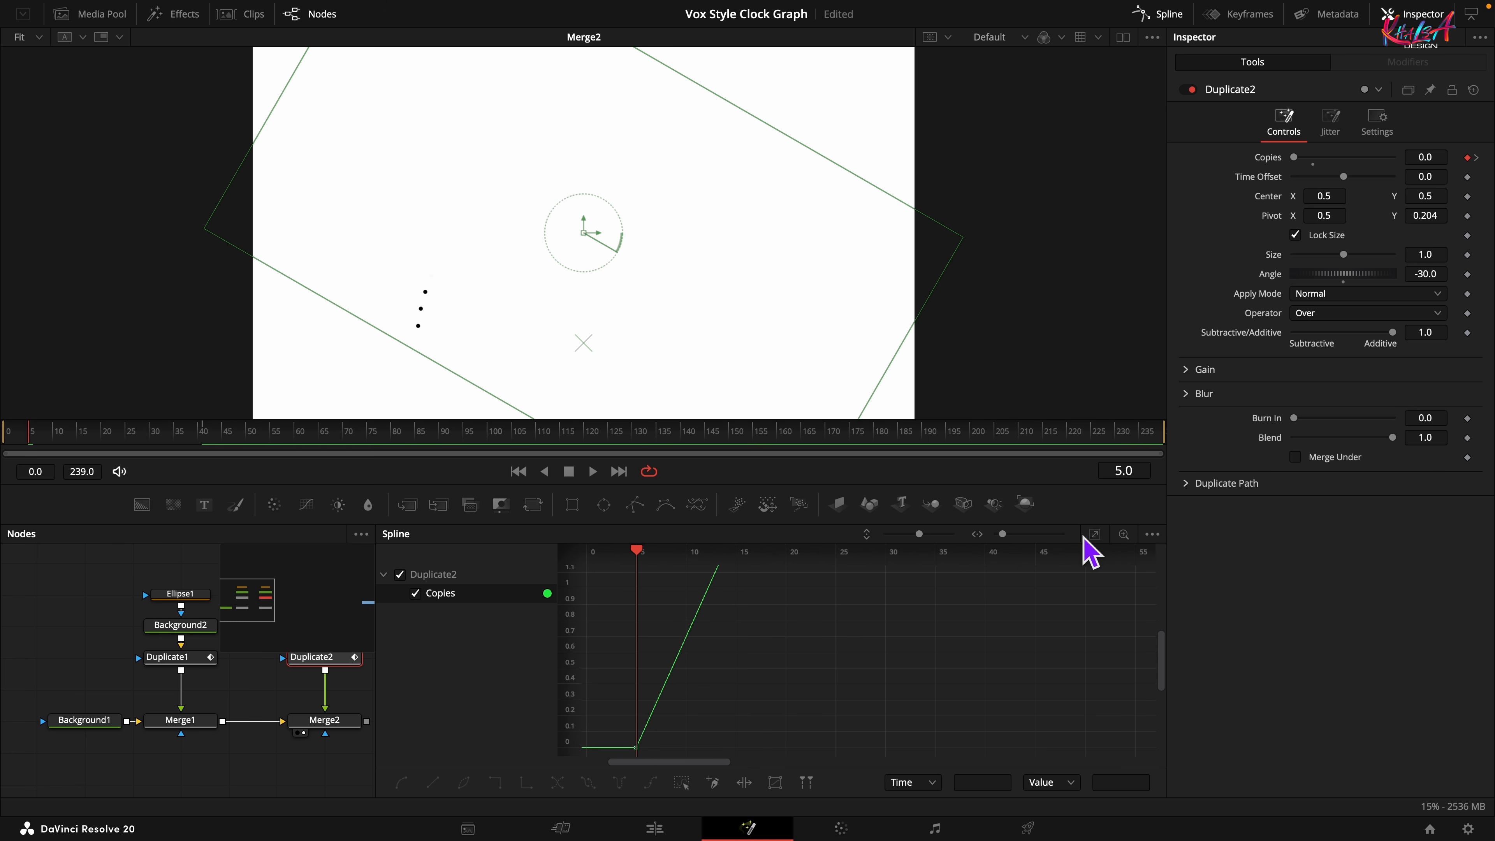
{"action": "left_click", "coordinate": [1095, 533]}
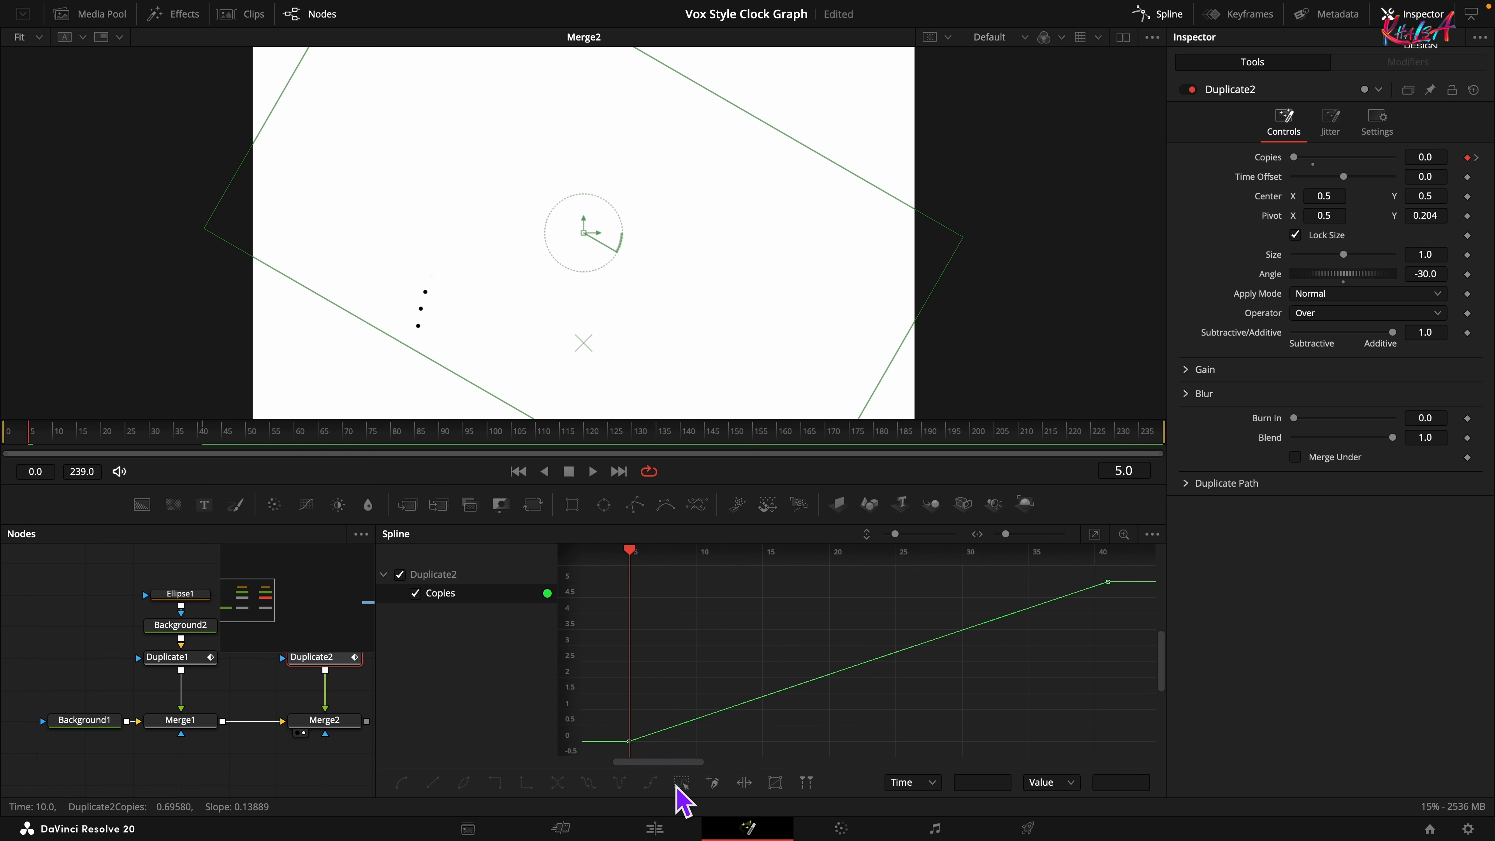
{"action": "left_click", "coordinate": [402, 783]}
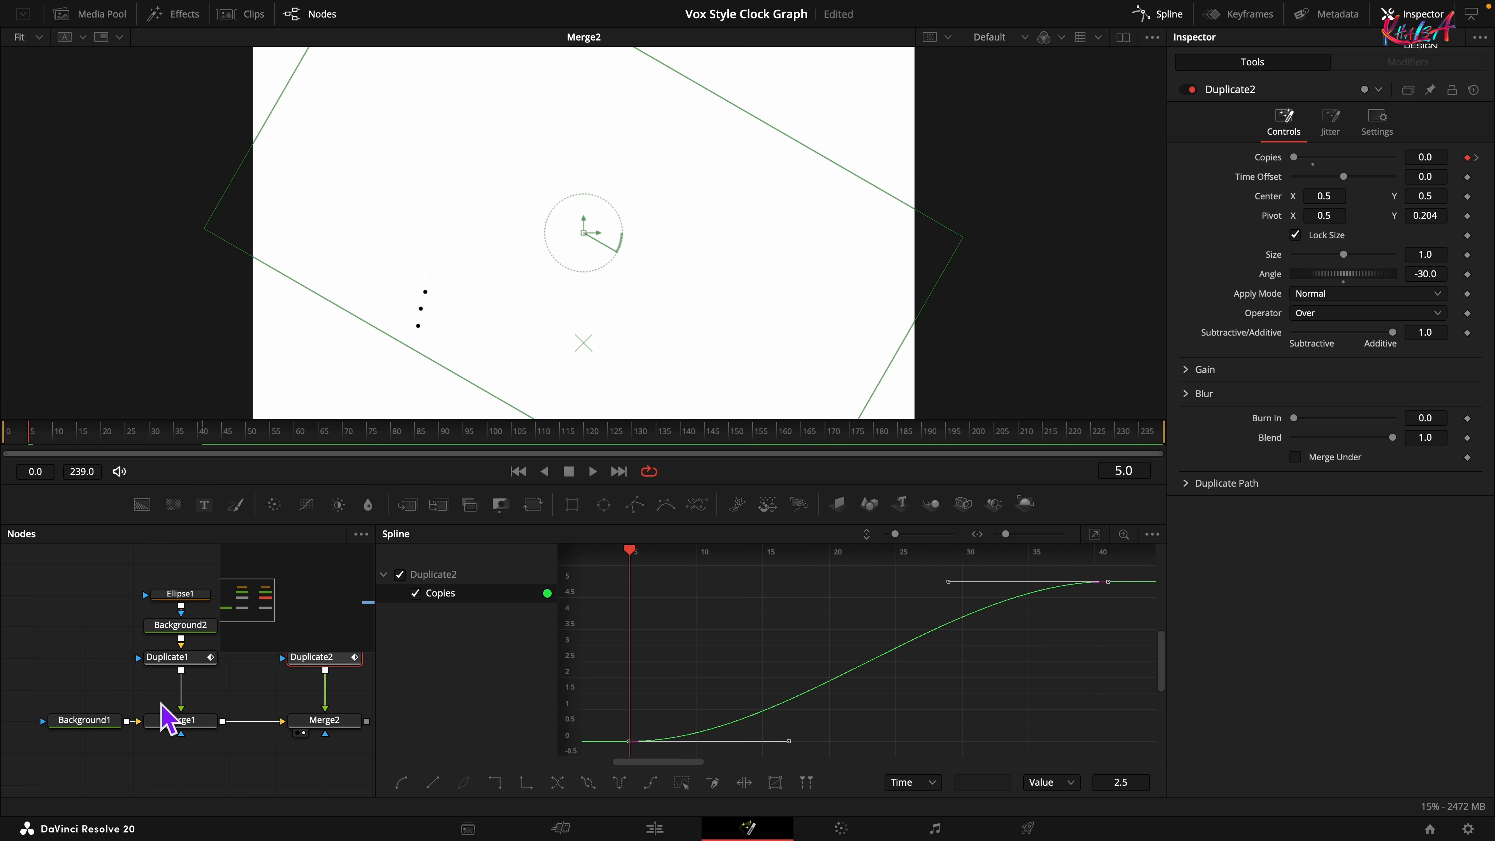
Display Duplicate1's Copies animation curve, fit it to view and smooth its keyframes
{"action": "left_click", "coordinate": [174, 658]}
{"action": "left_click", "coordinate": [415, 592]}
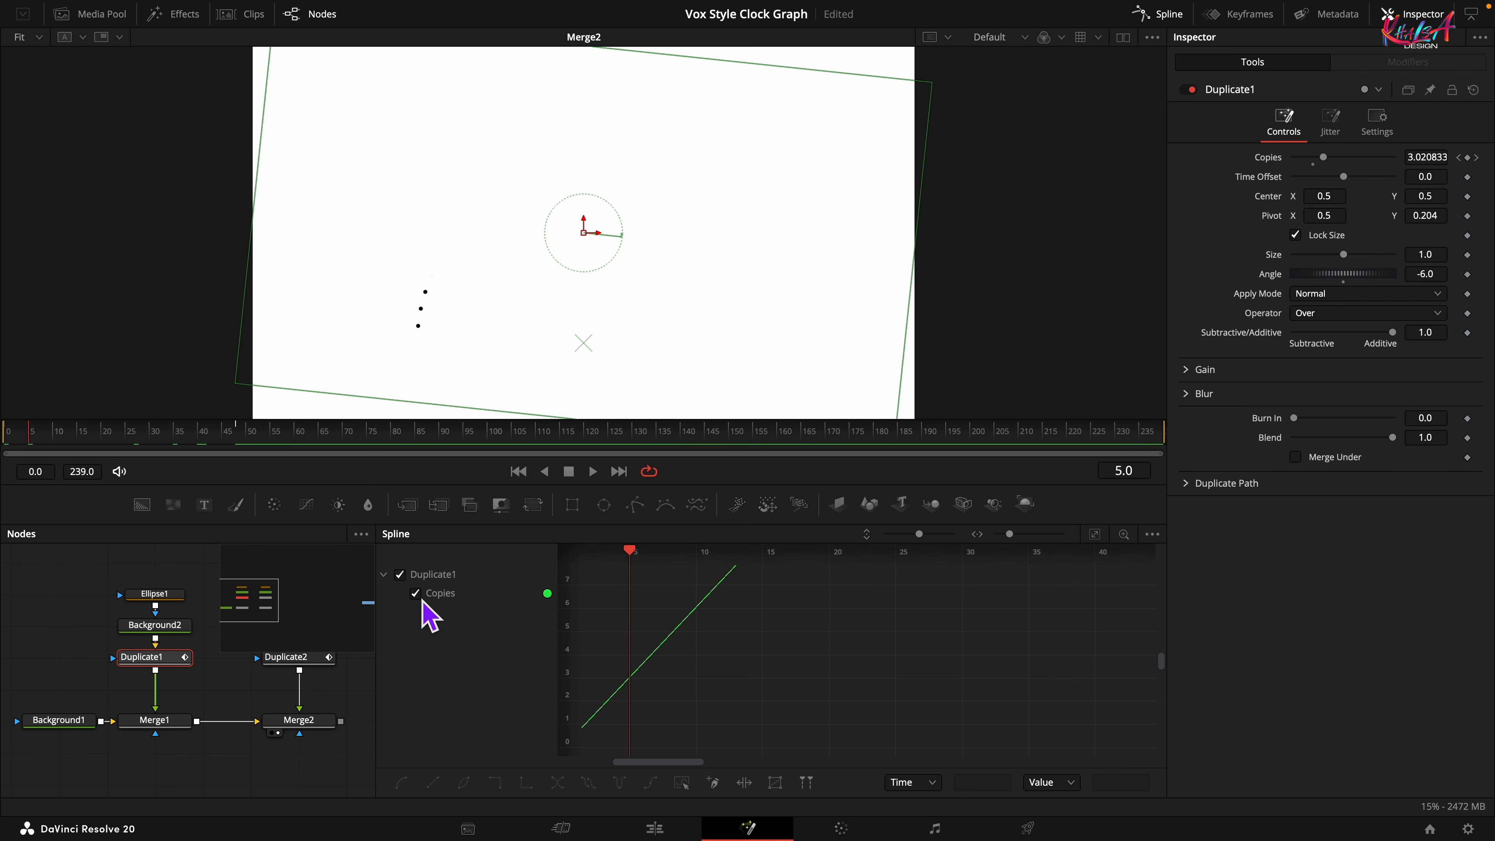
{"action": "left_click", "coordinate": [1105, 539]}
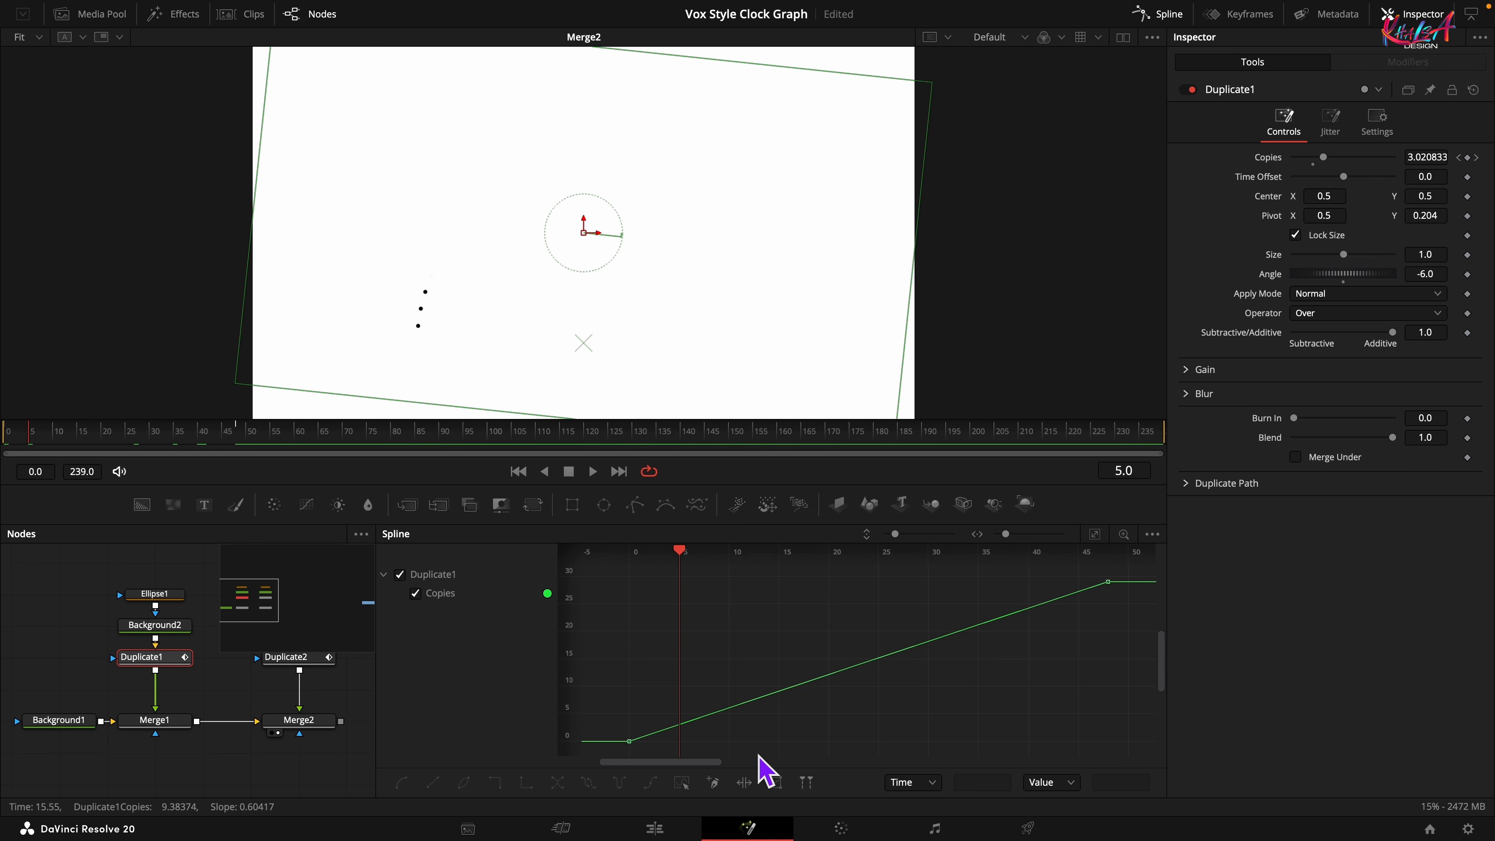
{"action": "left_click", "coordinate": [401, 782]}
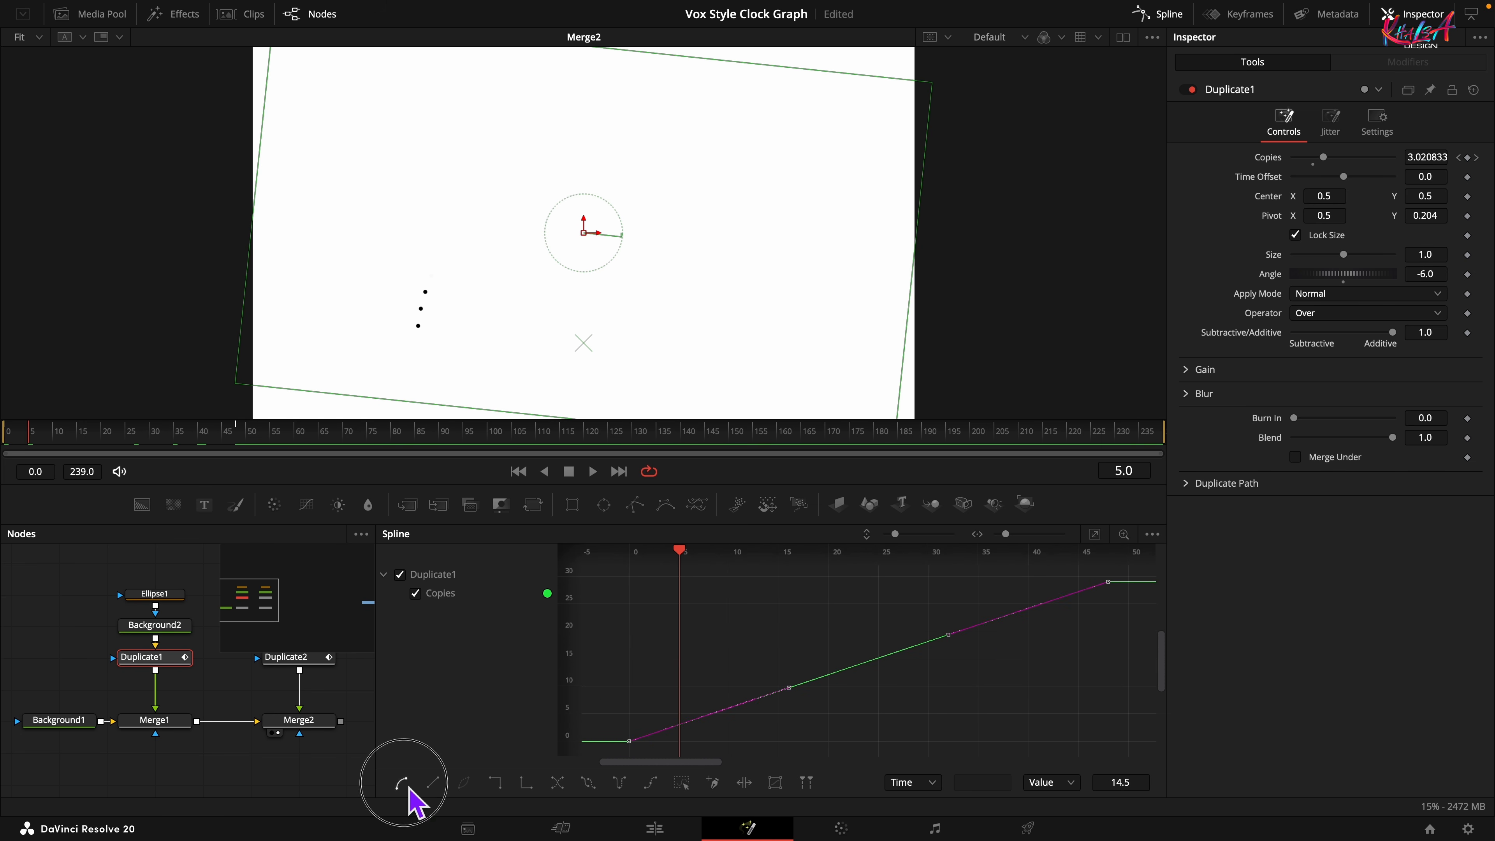
Close the Spline editor and preview the dot animation from the first frame to frame 51
{"action": "left_click", "coordinate": [1168, 15]}
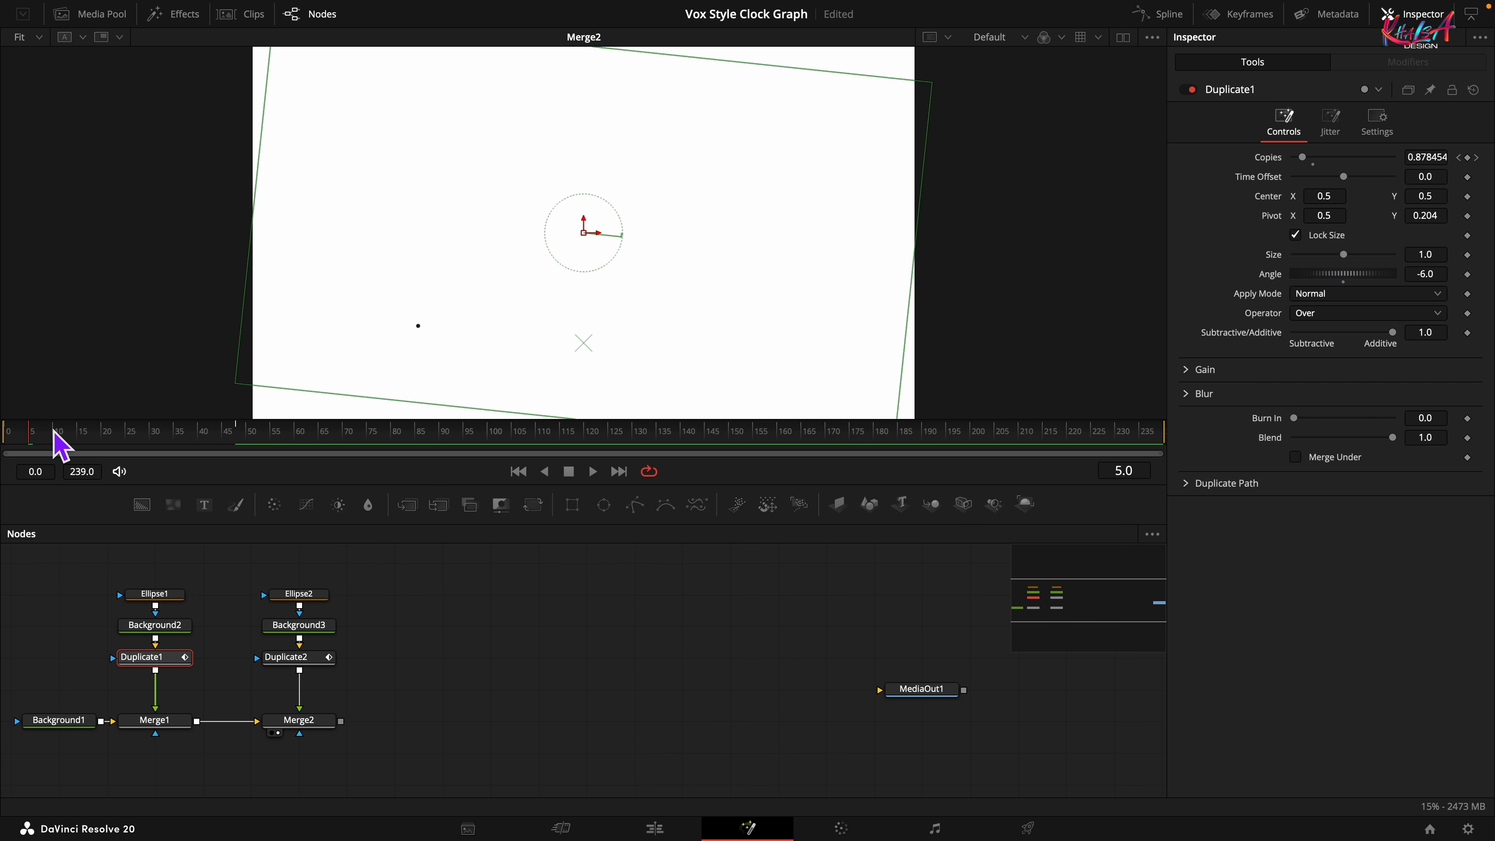
{"action": "left_click", "coordinate": [6, 450]}
{"action": "left_click_drag", "start_coordinate": [6, 450], "coordinate": [258, 438]}
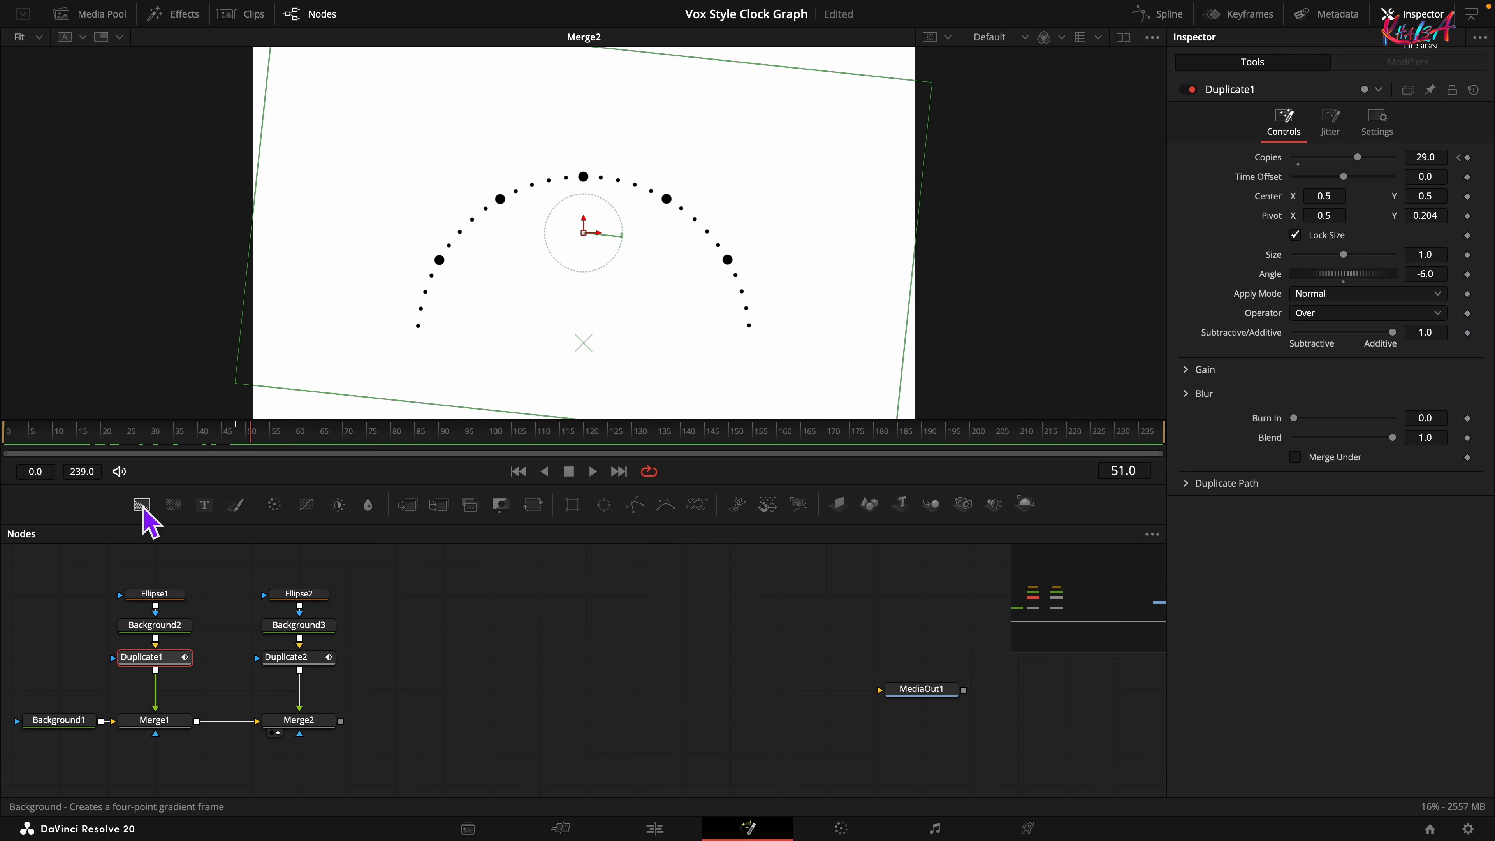
Merge a new Background over Merge2's output, view the resulting Merge3, and mask the new Background with an Ellipse
{"action": "left_click_drag", "start_coordinate": [141, 504], "coordinate": [352, 737]}
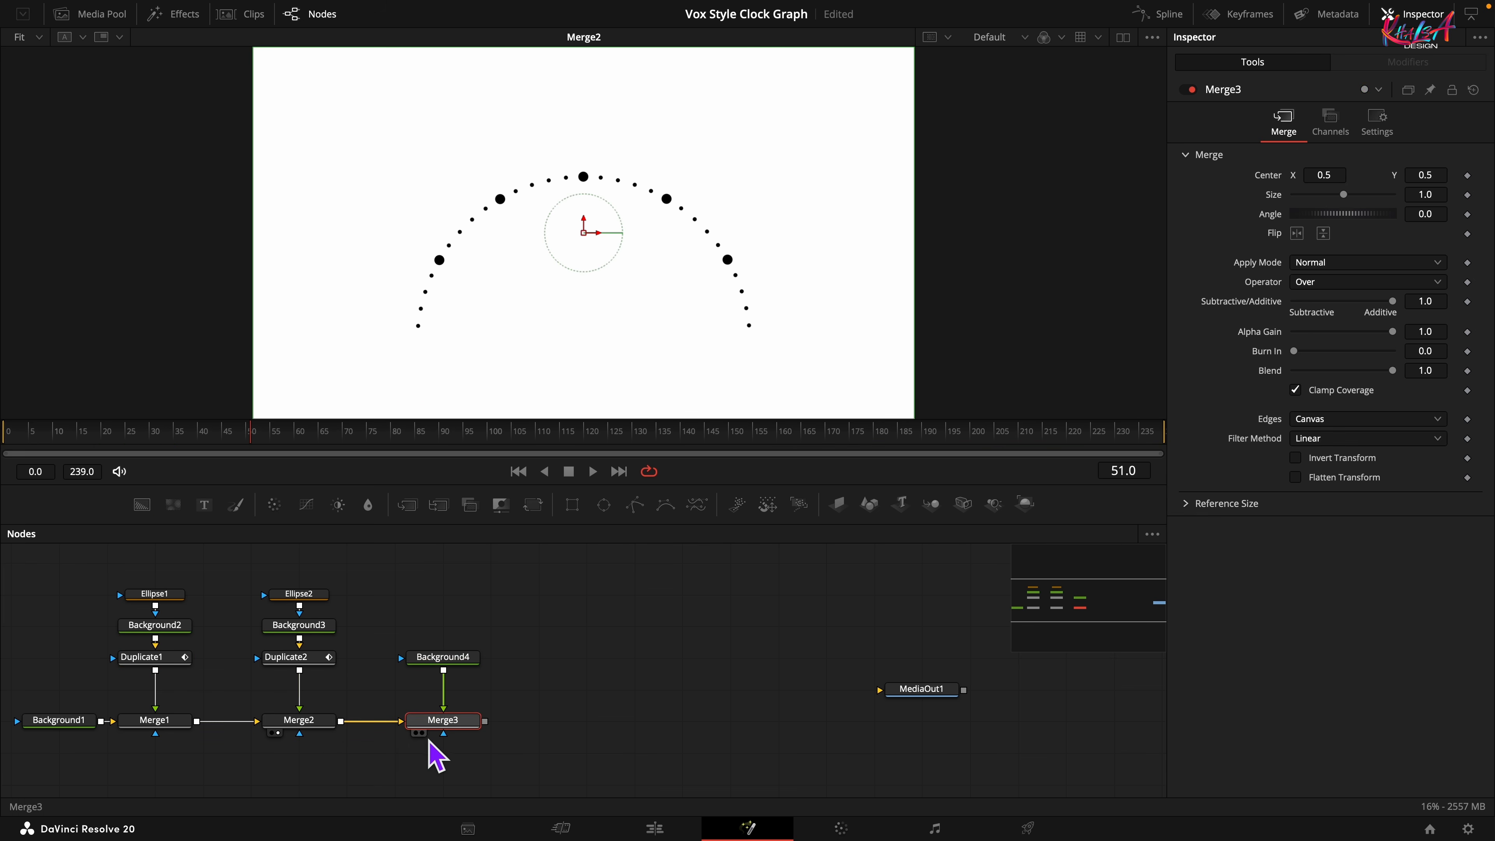
{"action": "key", "text": "1"}
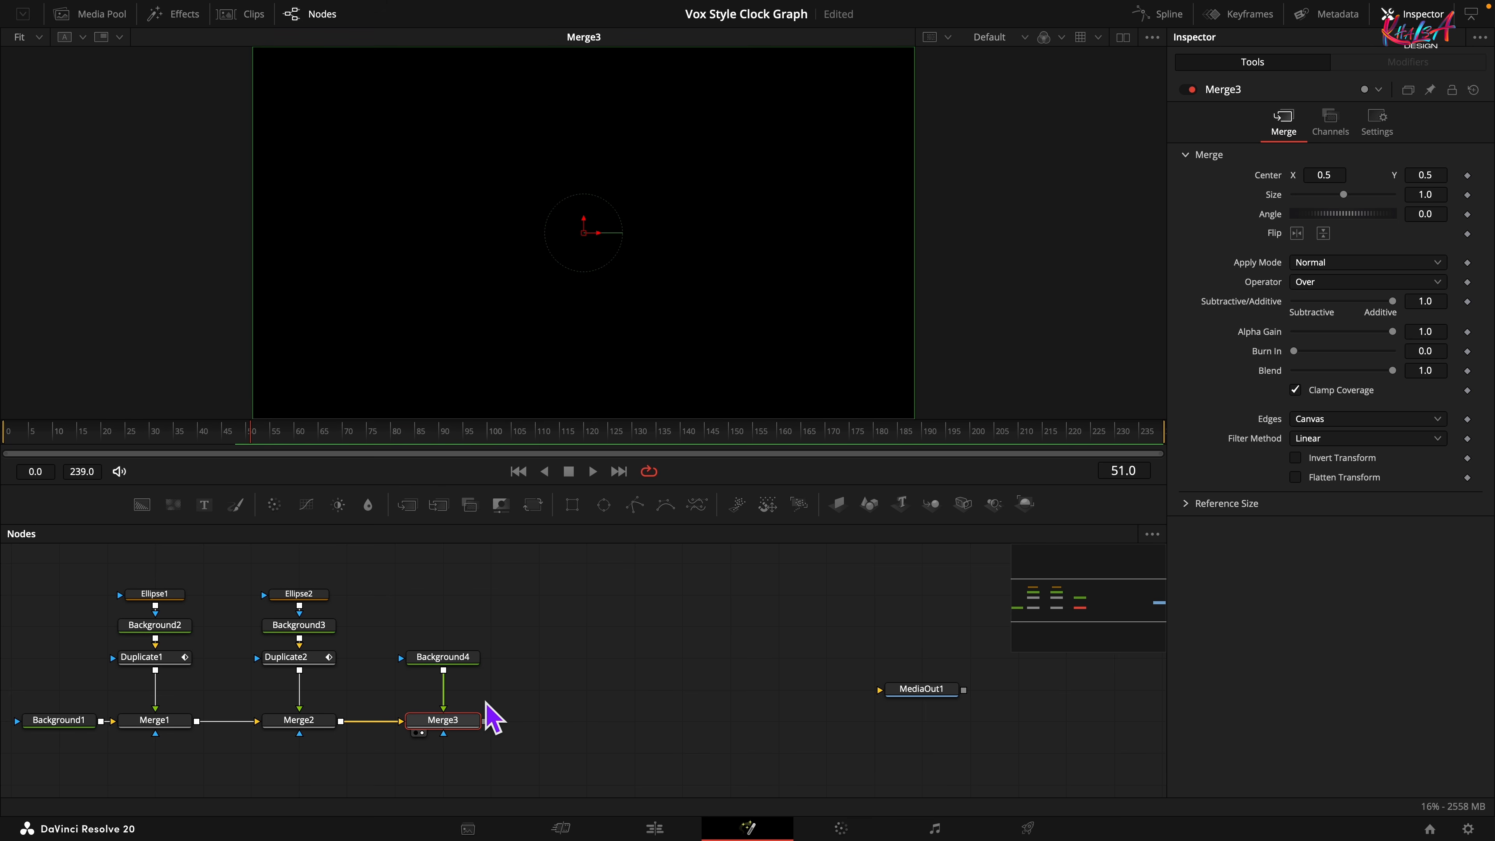
{"action": "left_click", "coordinate": [462, 662]}
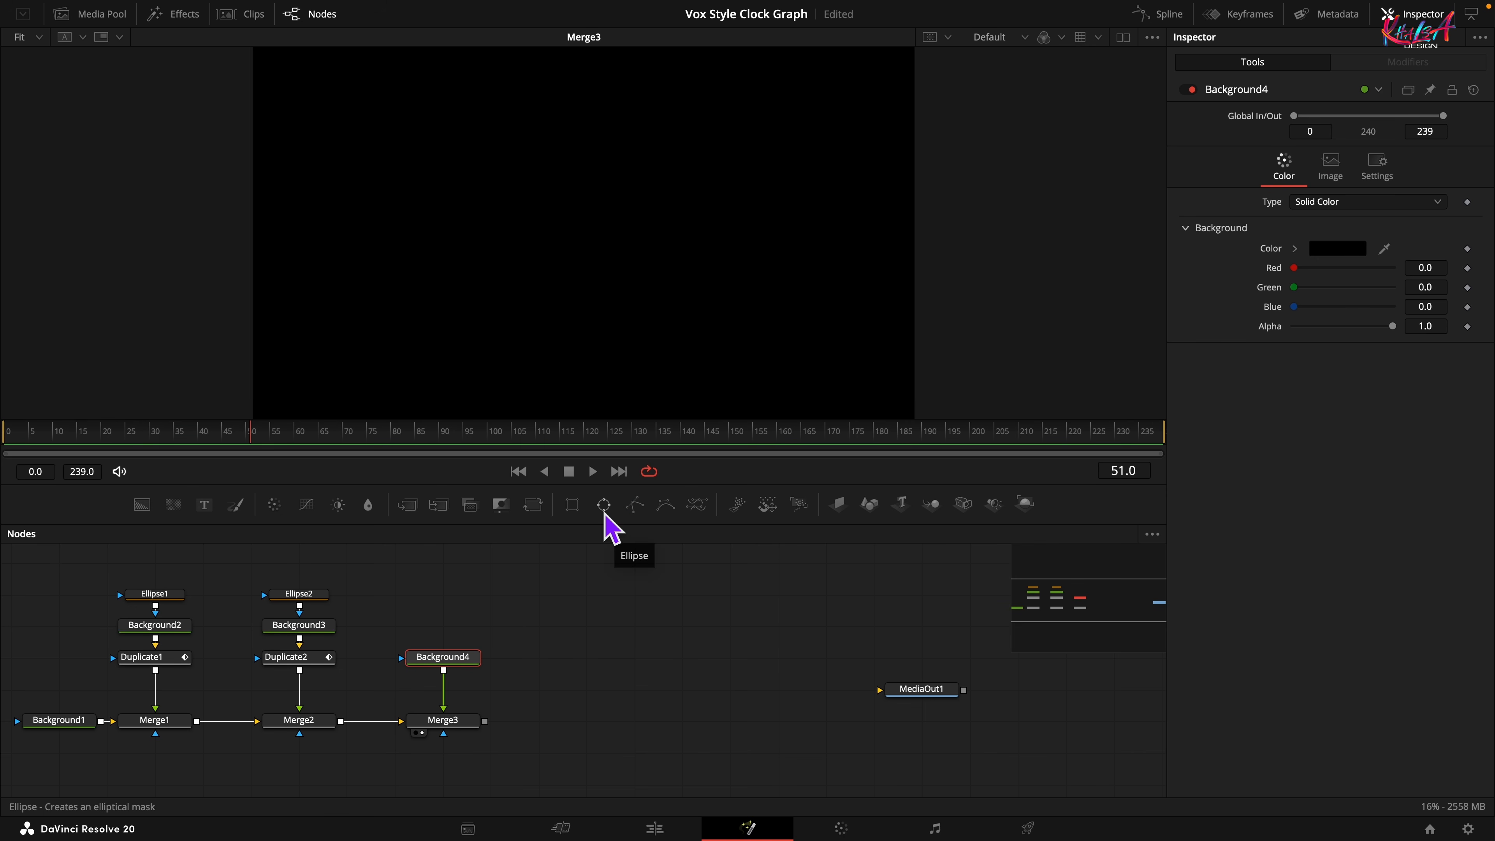
{"action": "left_click_drag", "start_coordinate": [603, 505], "coordinate": [461, 670]}
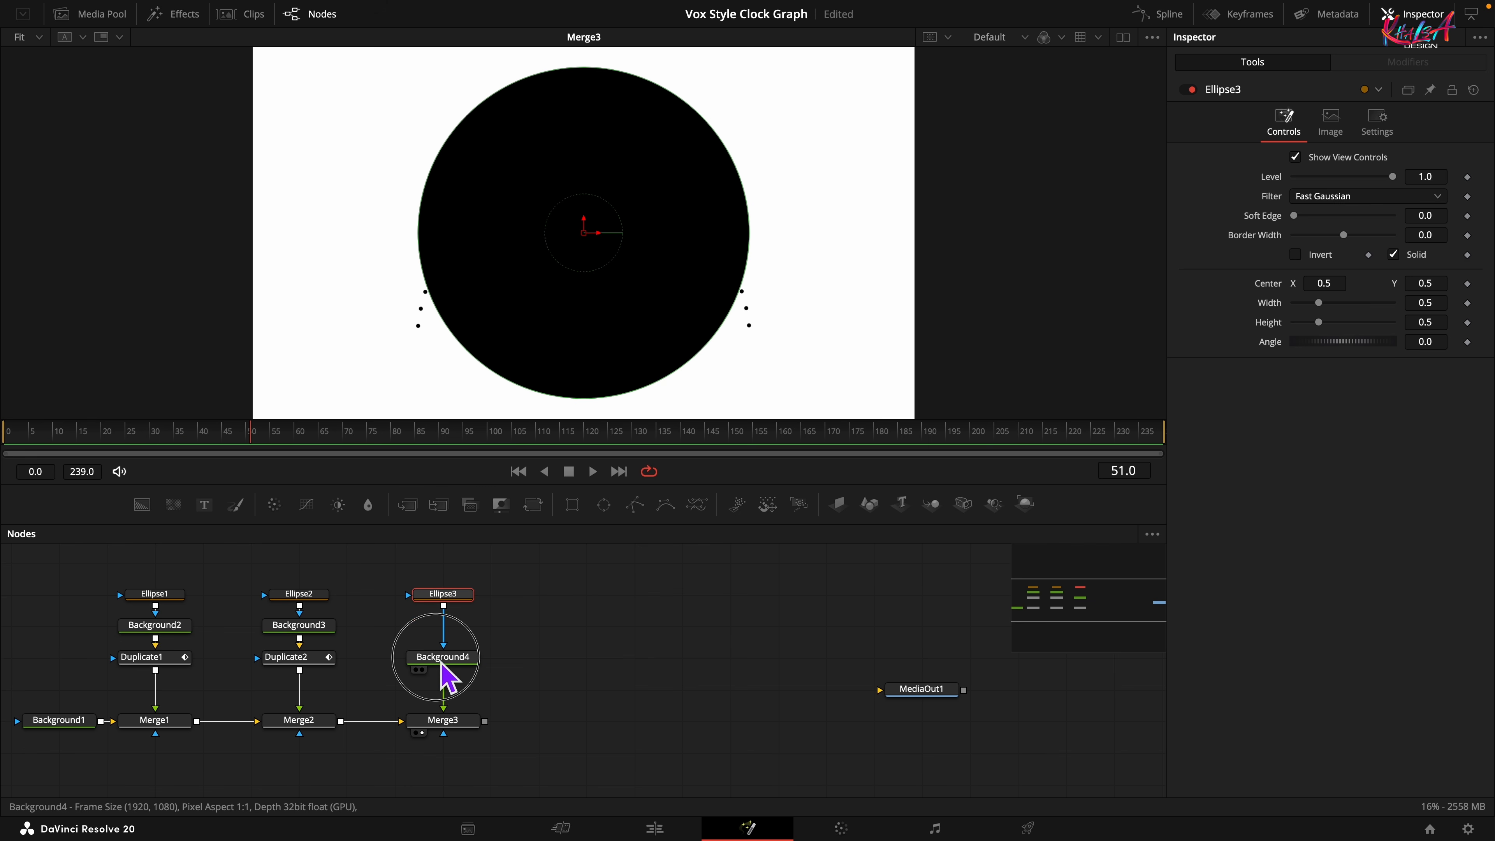
Colour Background4 purple with Red 0.44, Green 0.3 and Blue 0.6
{"action": "left_click", "coordinate": [443, 657]}
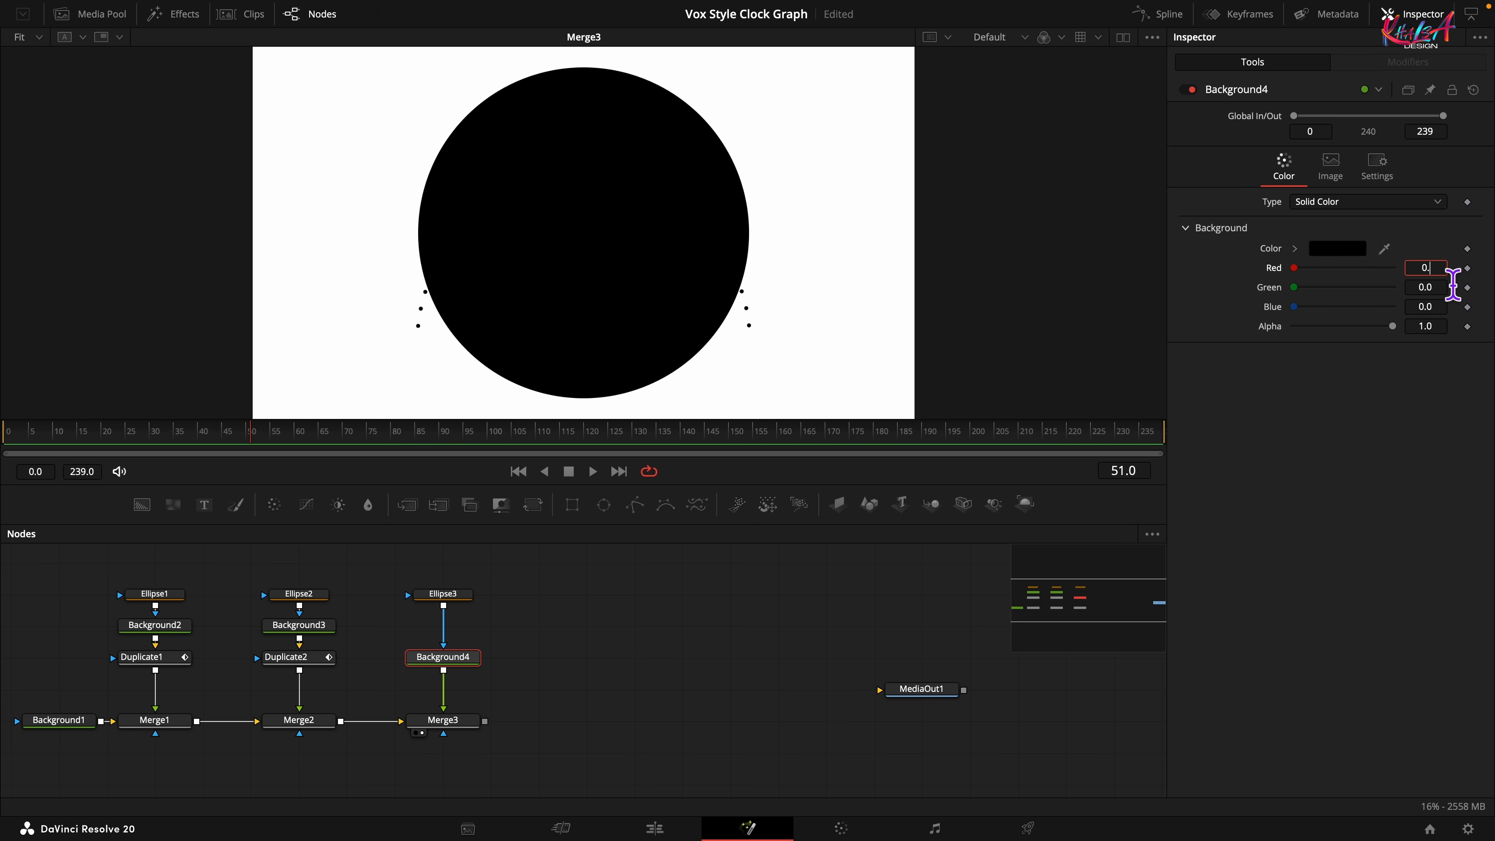
{"action": "key", "text": "Tab"}
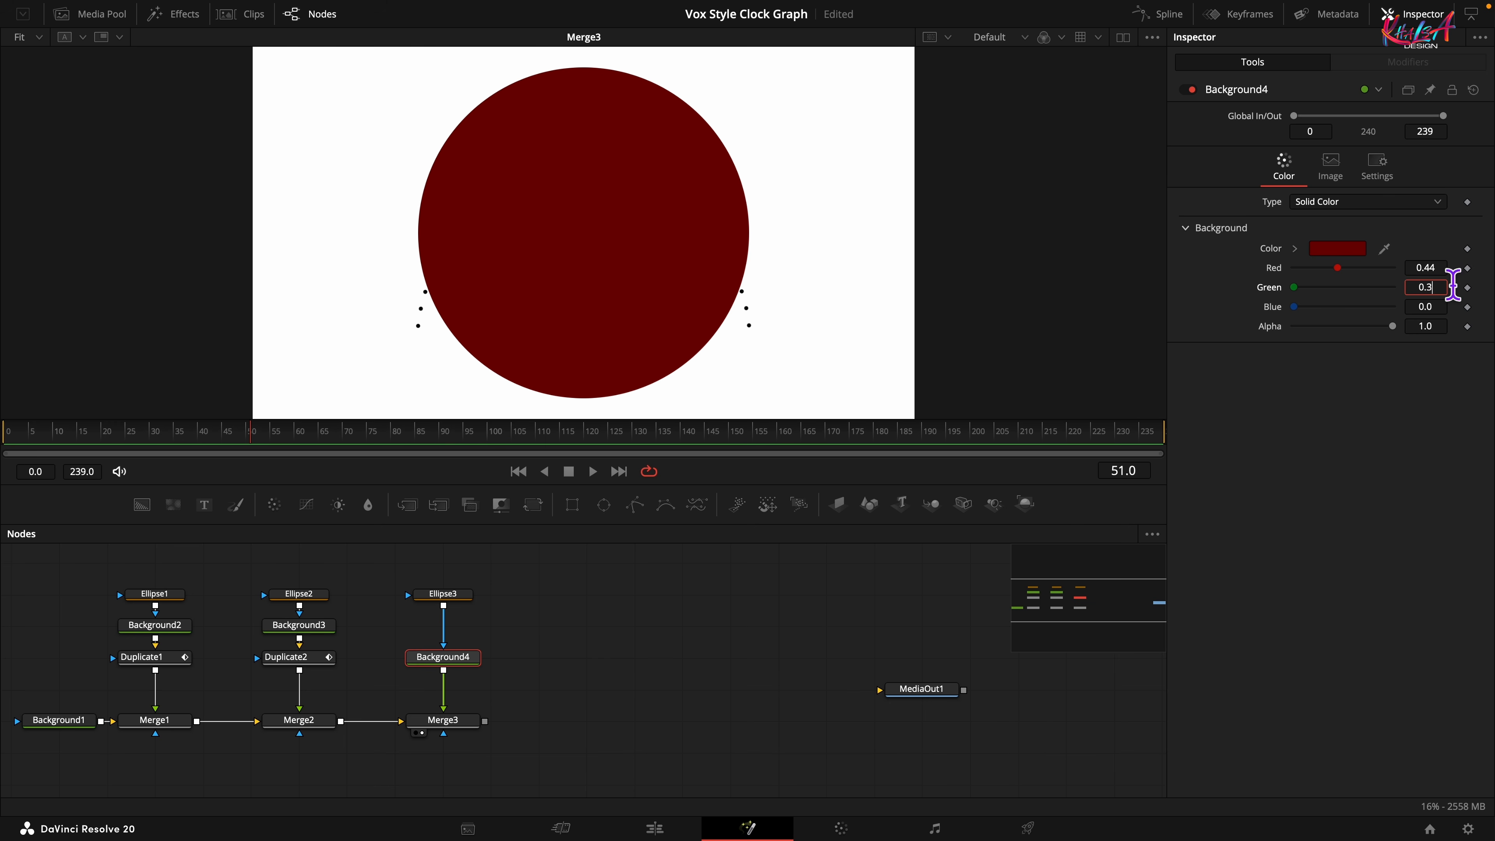
{"action": "key", "text": "Tab"}
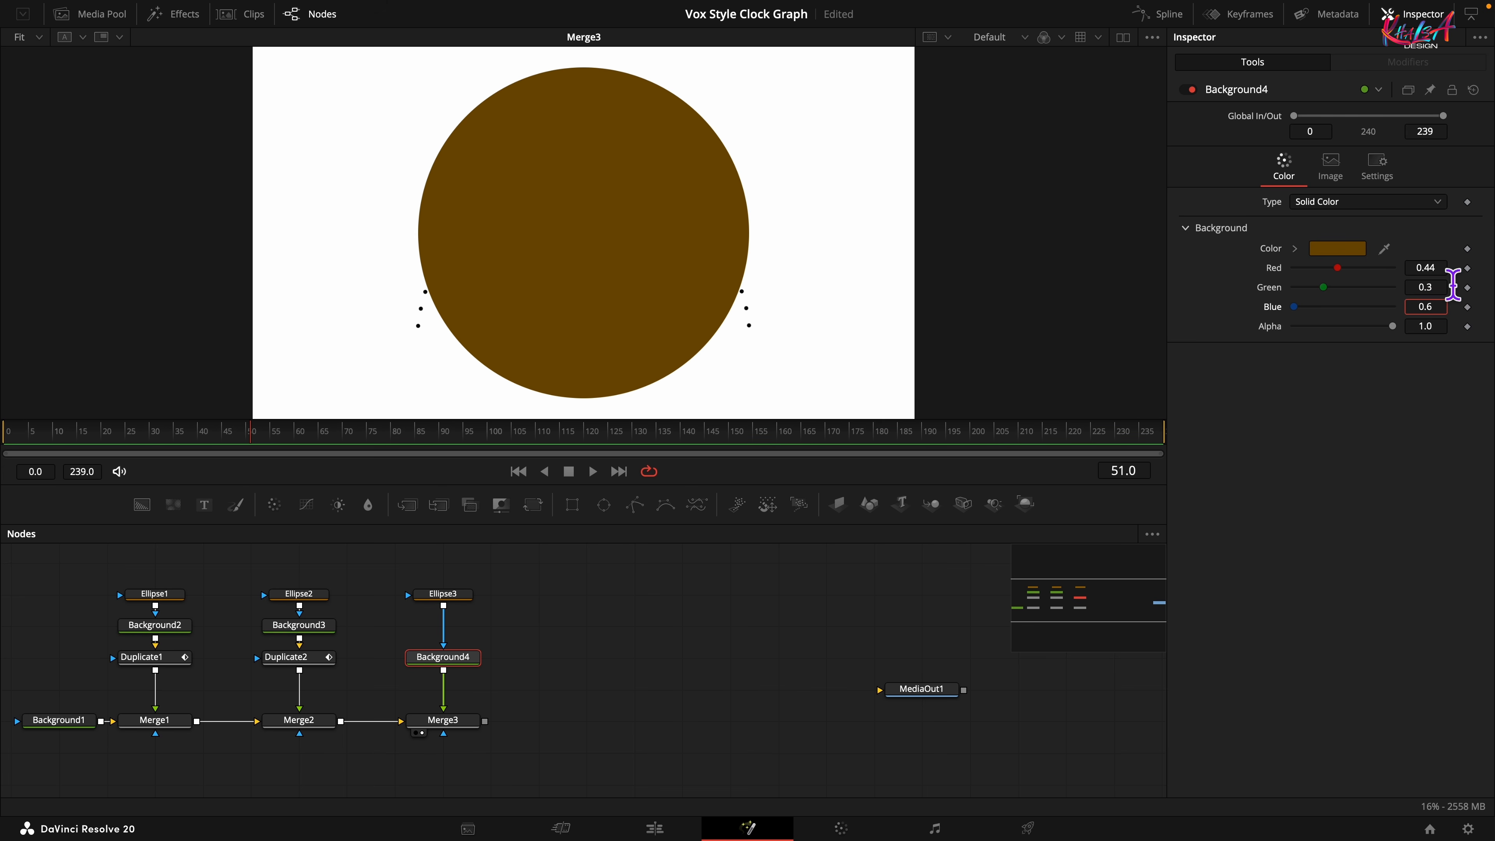
{"action": "key", "text": "Tab"}
{"action": "left_click", "coordinate": [1309, 431]}
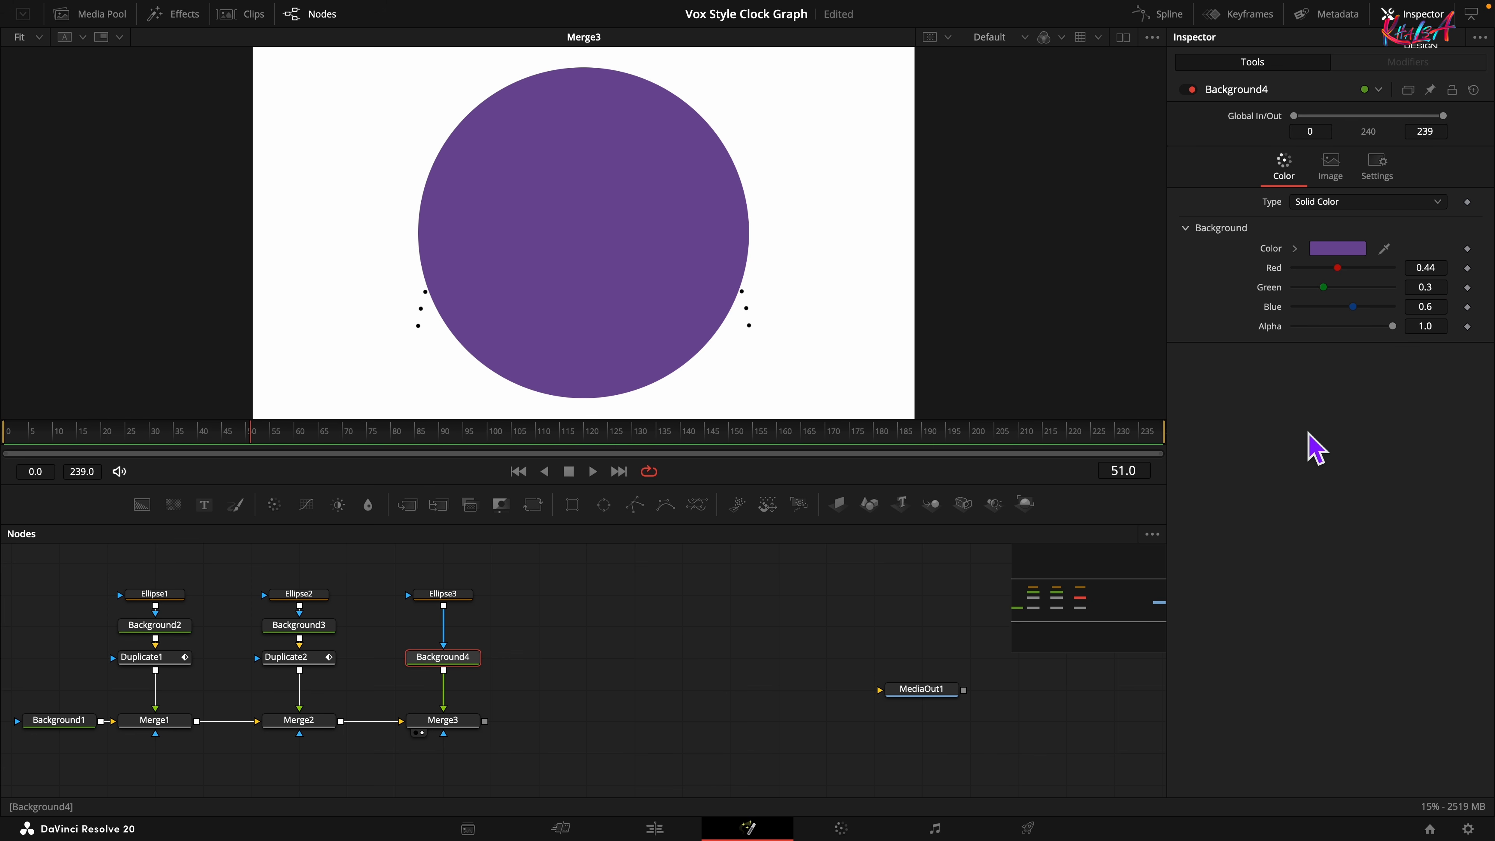
Rename the Ellipse3 node as Arc
{"action": "left_click", "coordinate": [447, 595]}
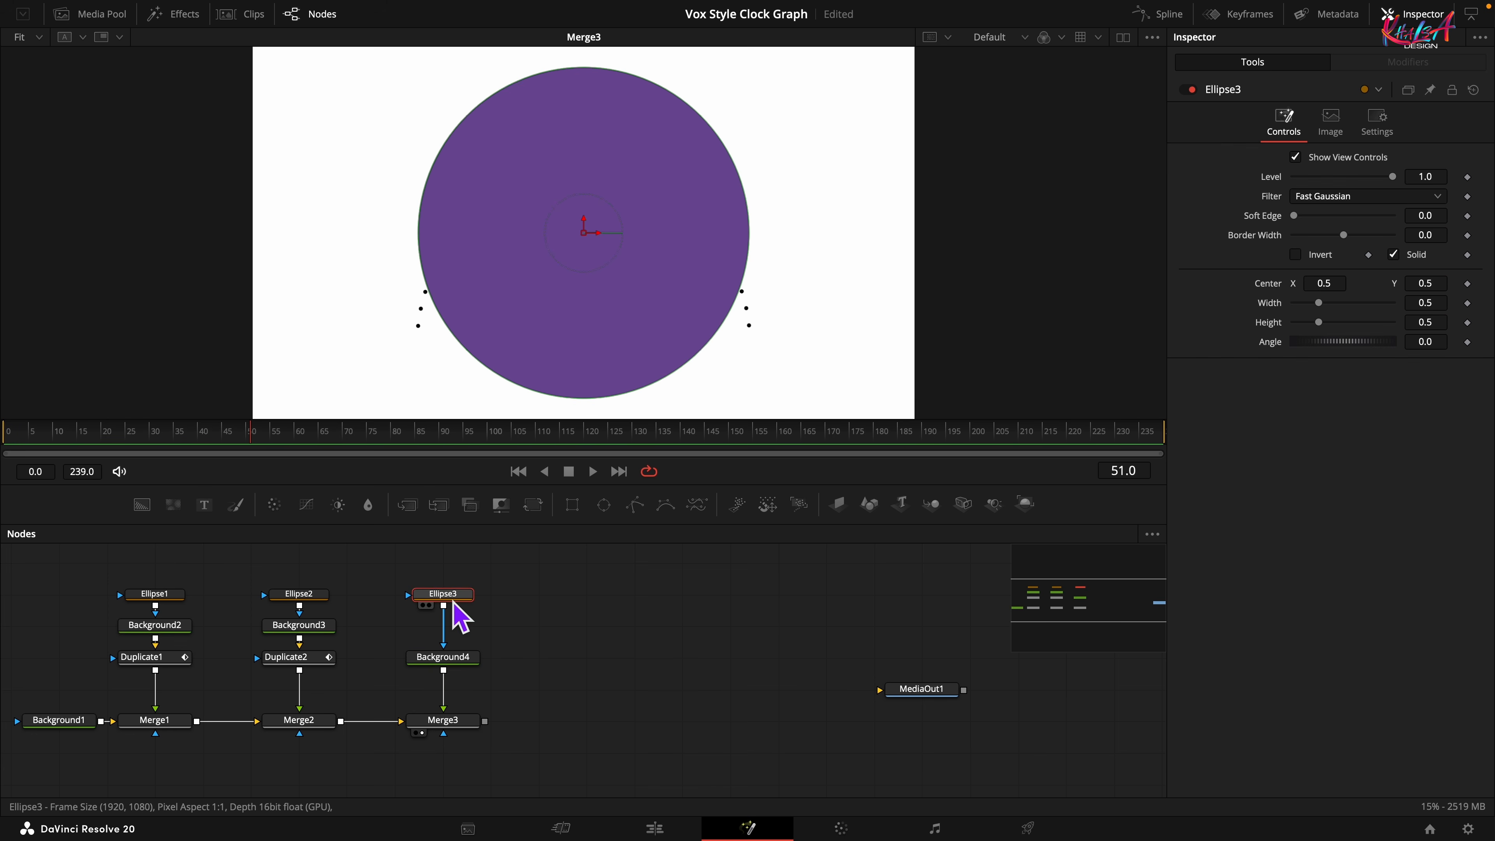
{"action": "right_click", "coordinate": [454, 602]}
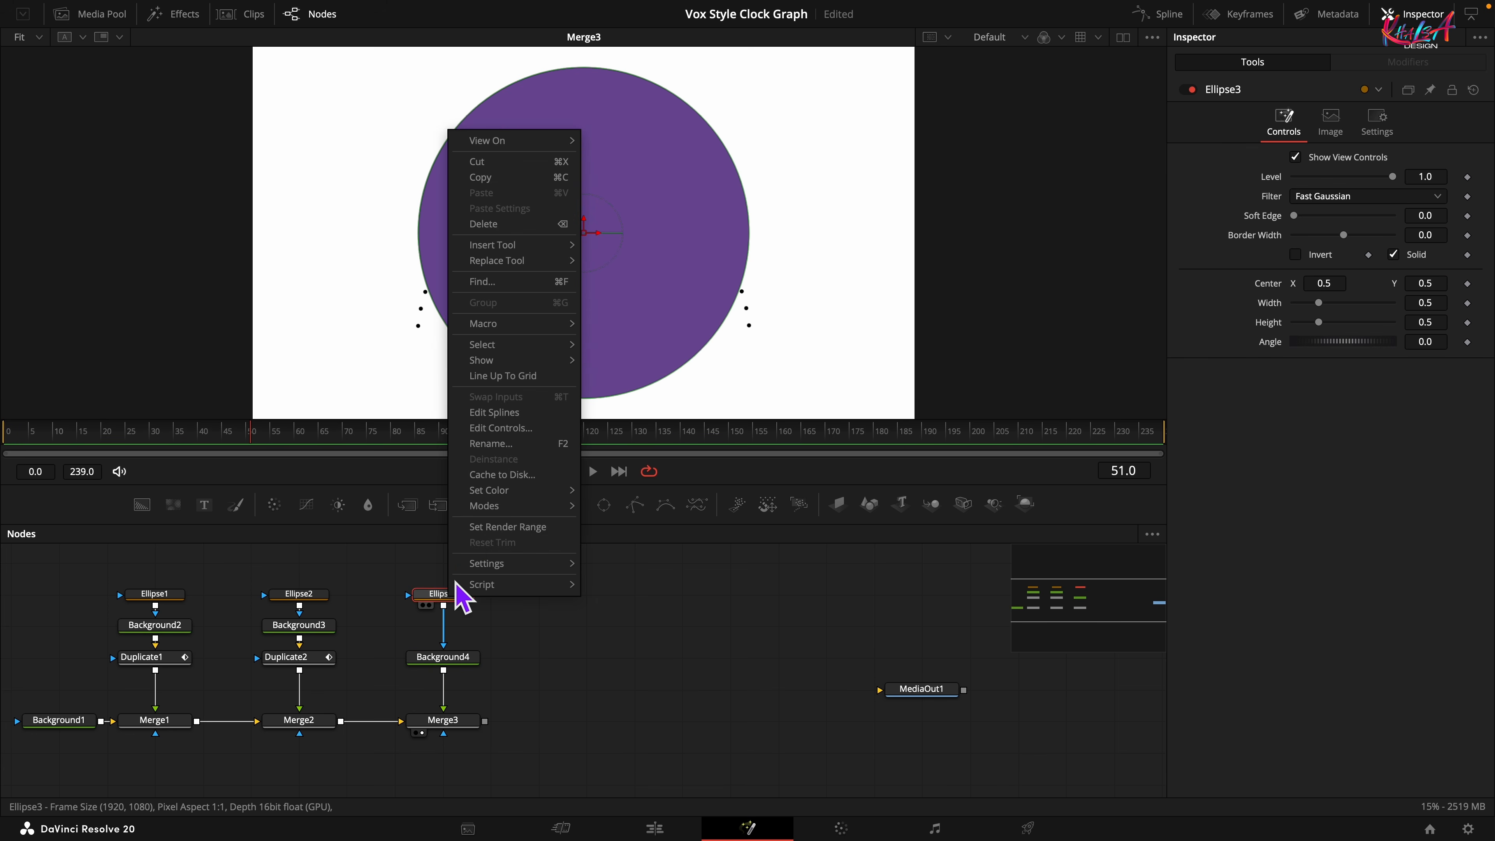
{"action": "left_click", "coordinate": [491, 444]}
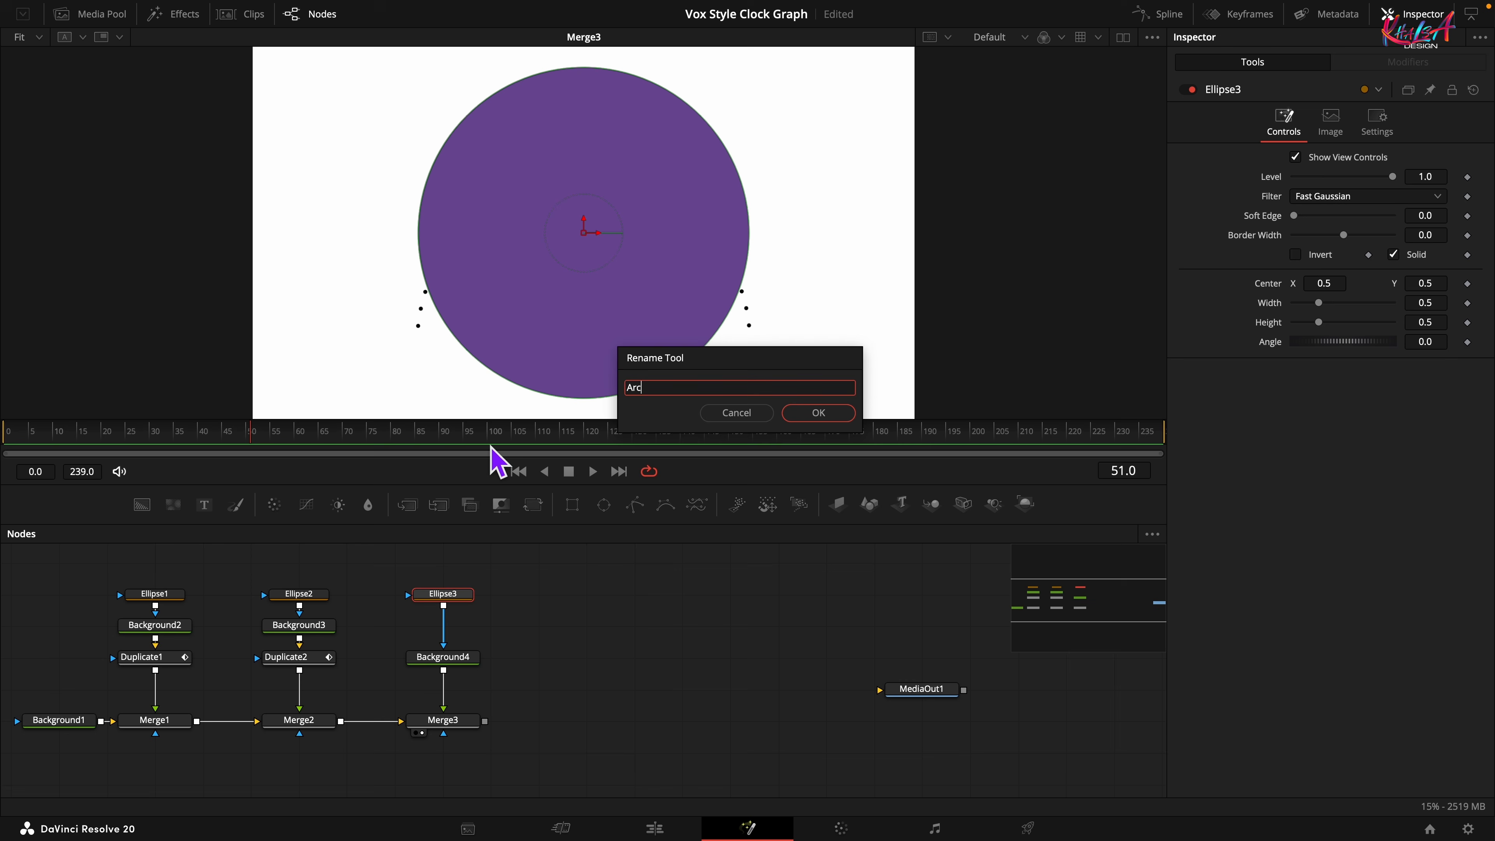
{"action": "key", "text": "Return"}
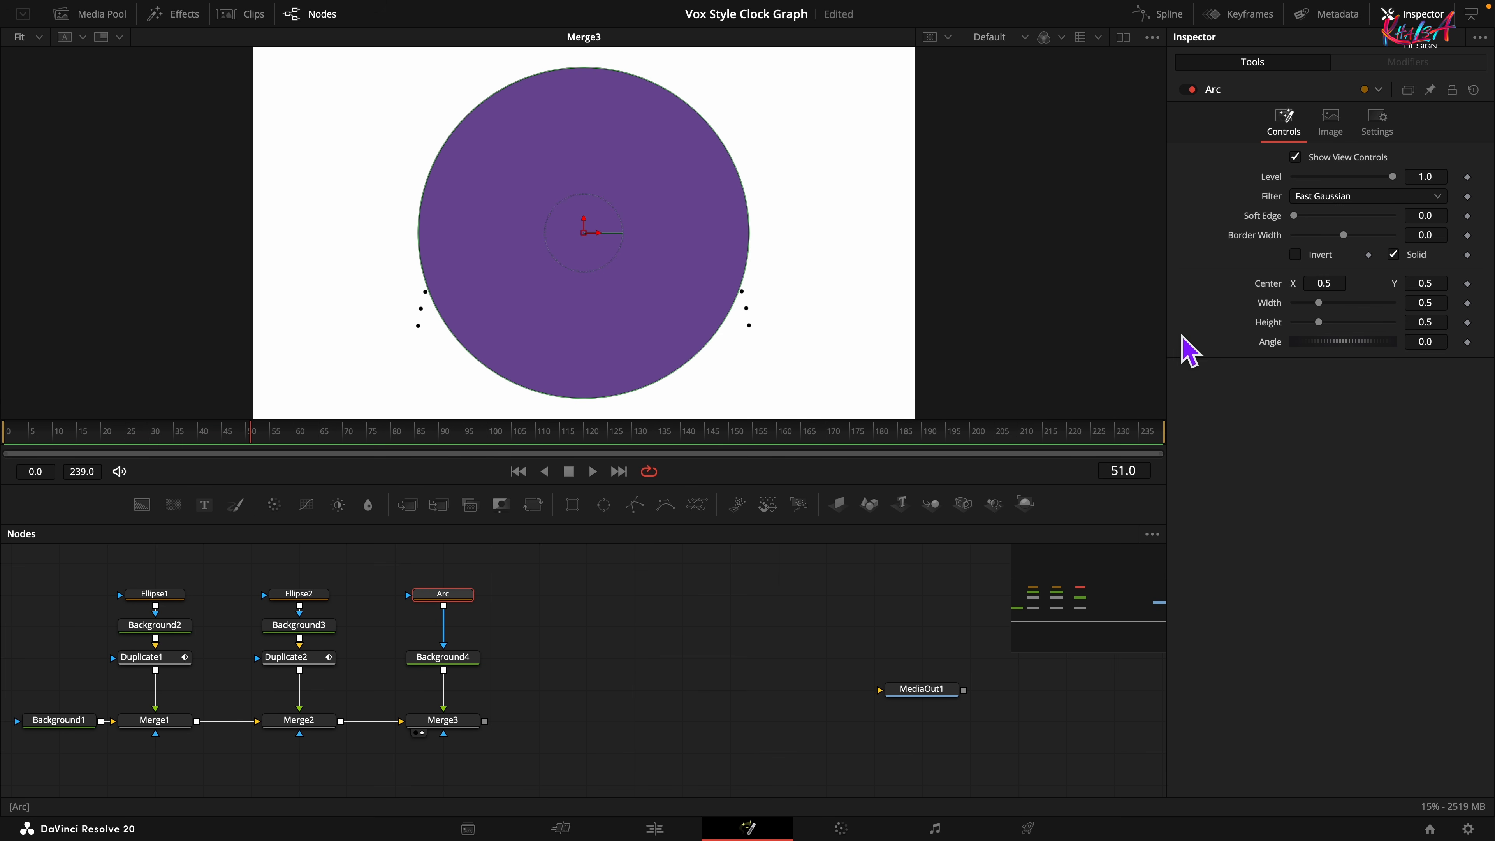
Link the Arc's Width to its Height with the expression Height, and set the Height to 0.6
{"action": "right_click", "coordinate": [1263, 305]}
{"action": "left_click", "coordinate": [1306, 486]}
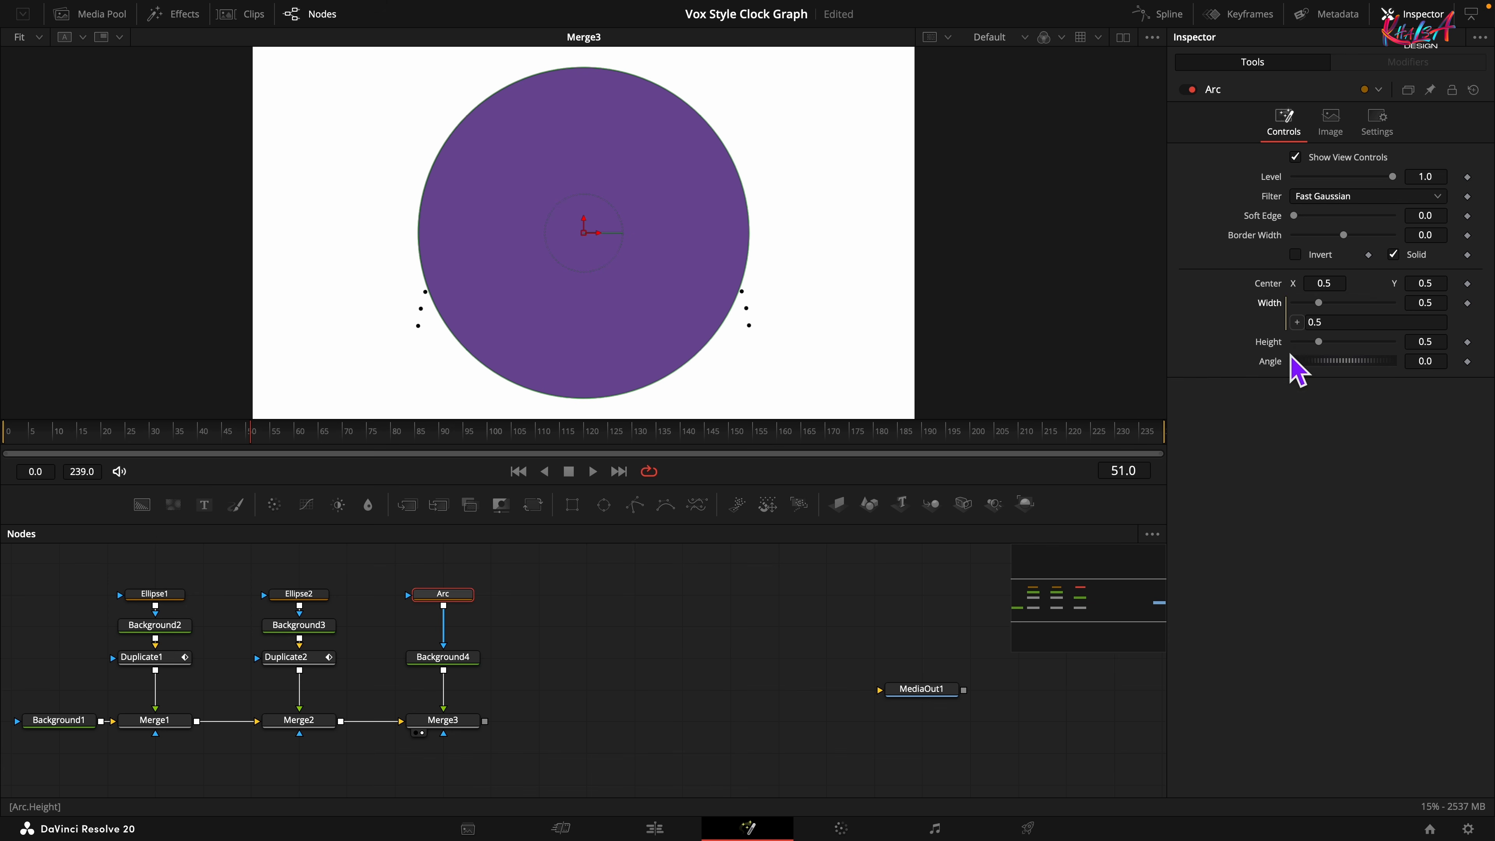
{"action": "left_click", "coordinate": [1297, 324]}
{"action": "left_click_drag", "start_coordinate": [1303, 338], "coordinate": [1408, 339]}
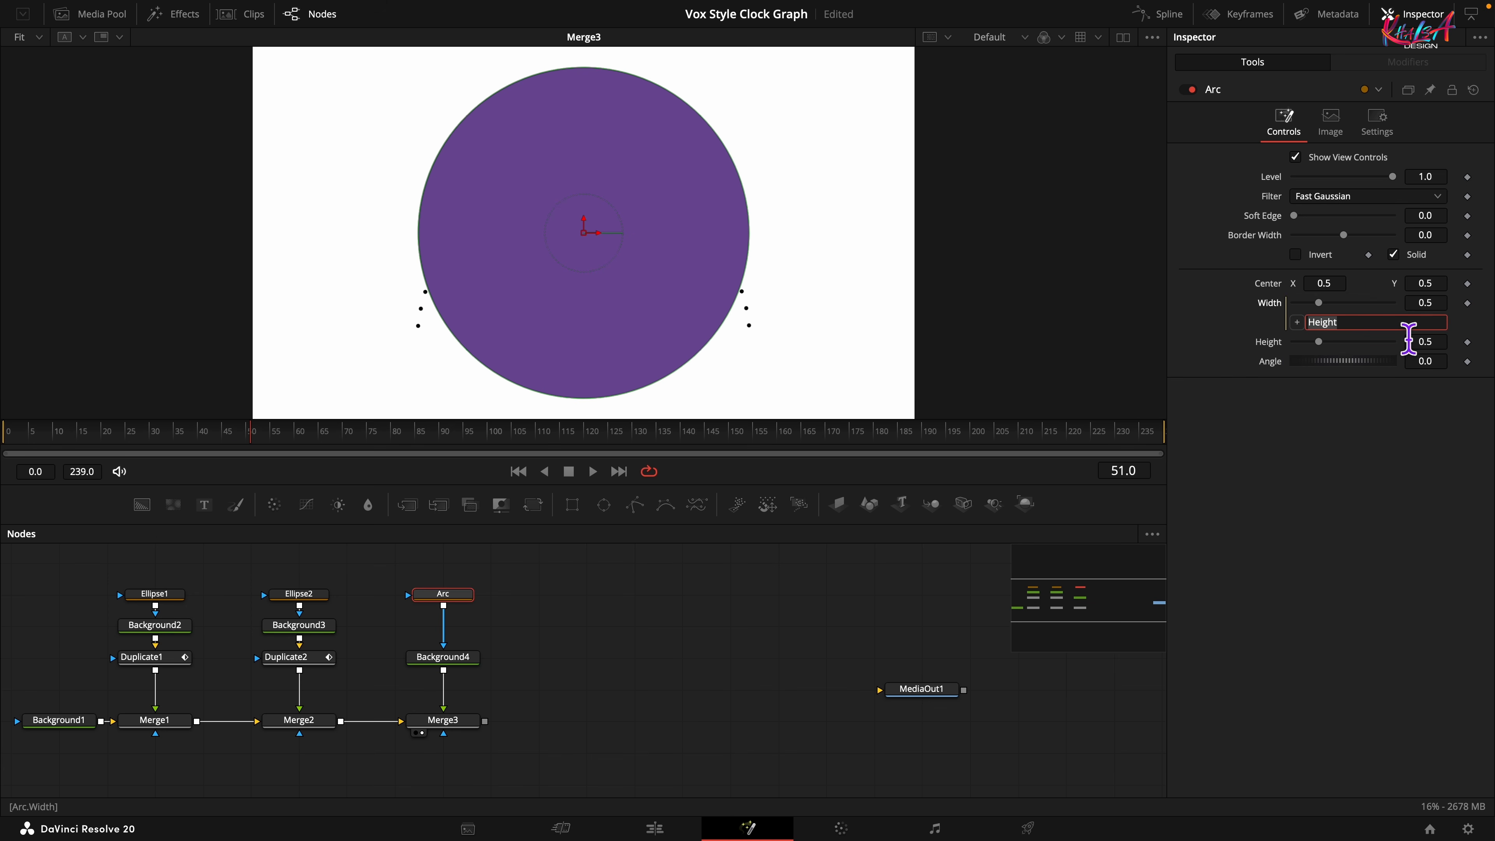
{"action": "left_click", "coordinate": [1450, 348]}
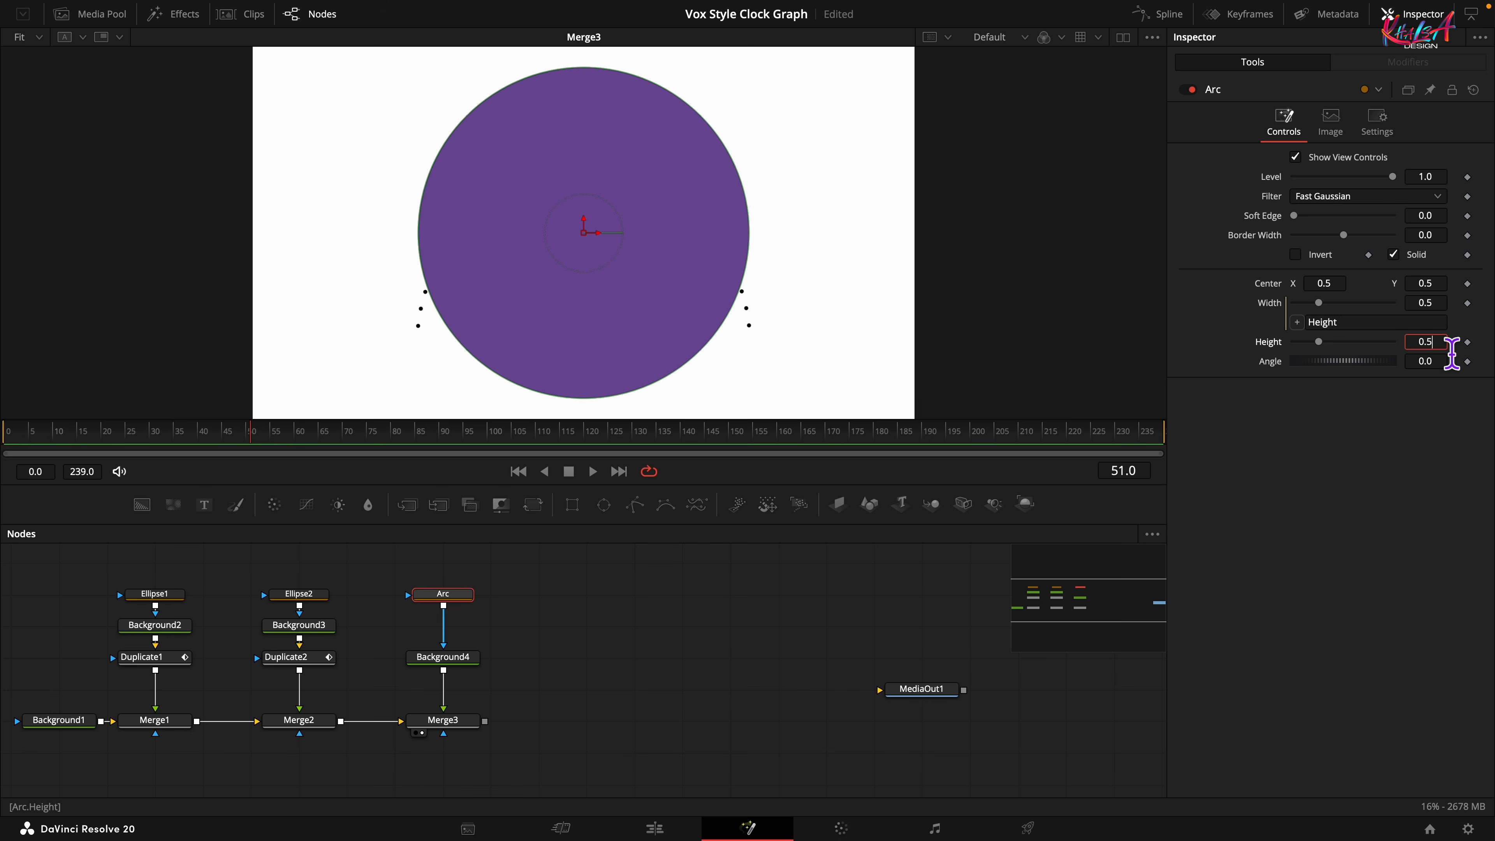
{"action": "key", "text": "Tab"}
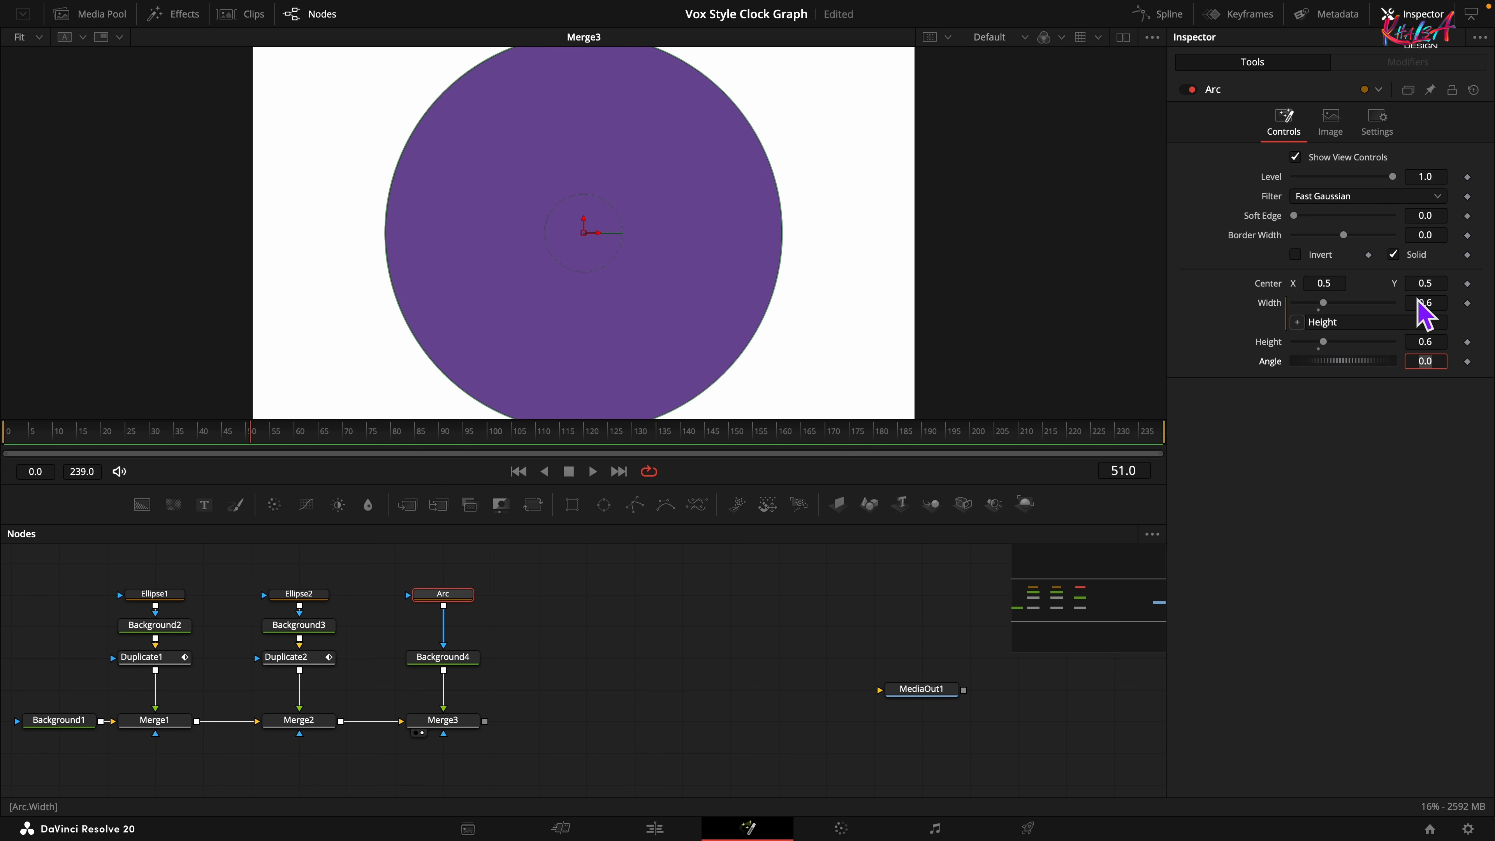
Set the Arc's Center Y to 0.205
{"action": "left_click", "coordinate": [1436, 283]}
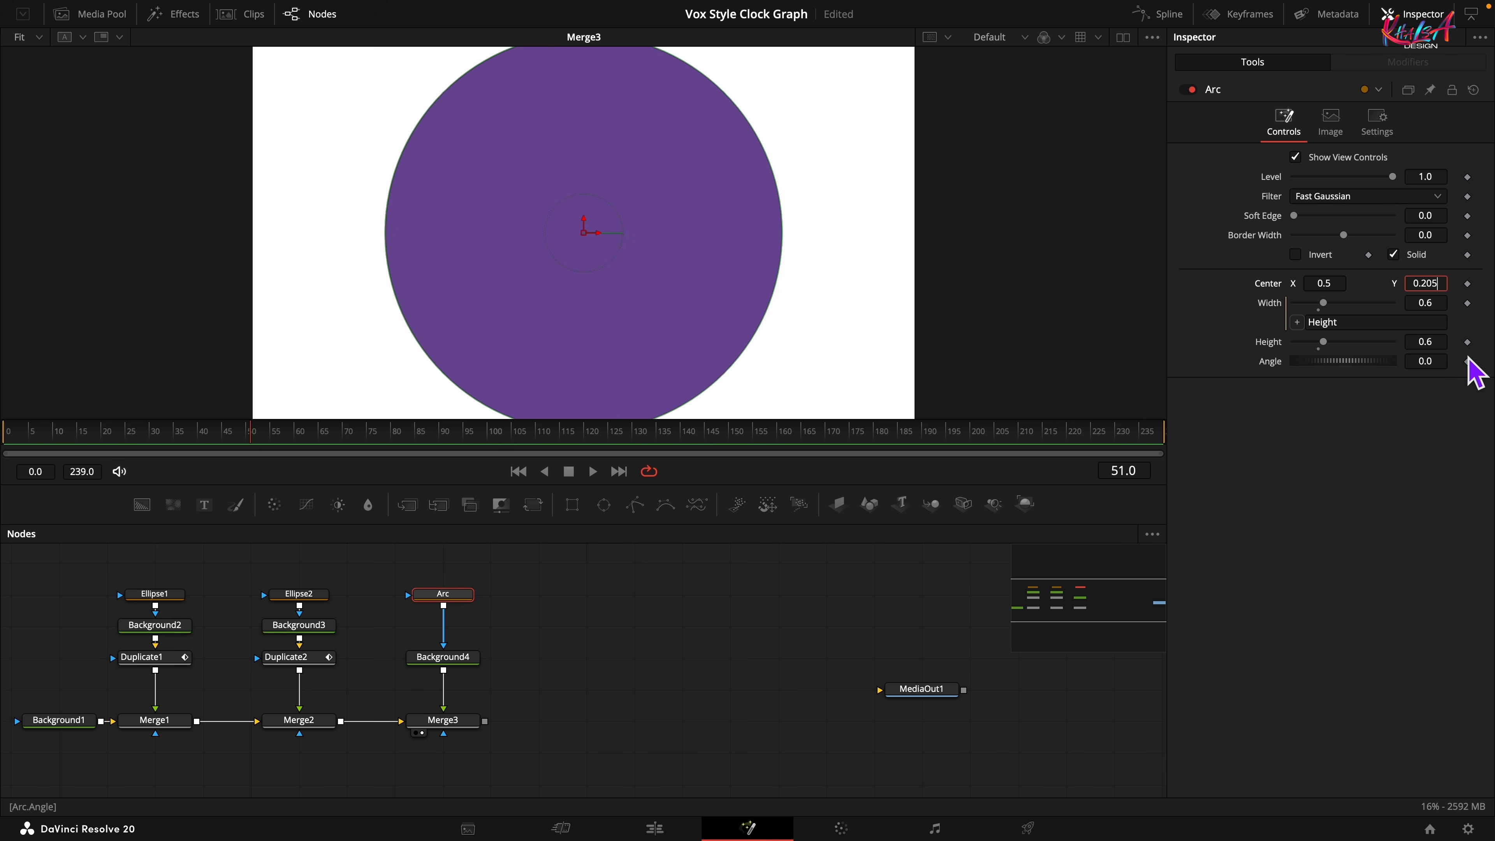
{"action": "type", "text": "0.205"}
{"action": "key", "text": "Tab"}
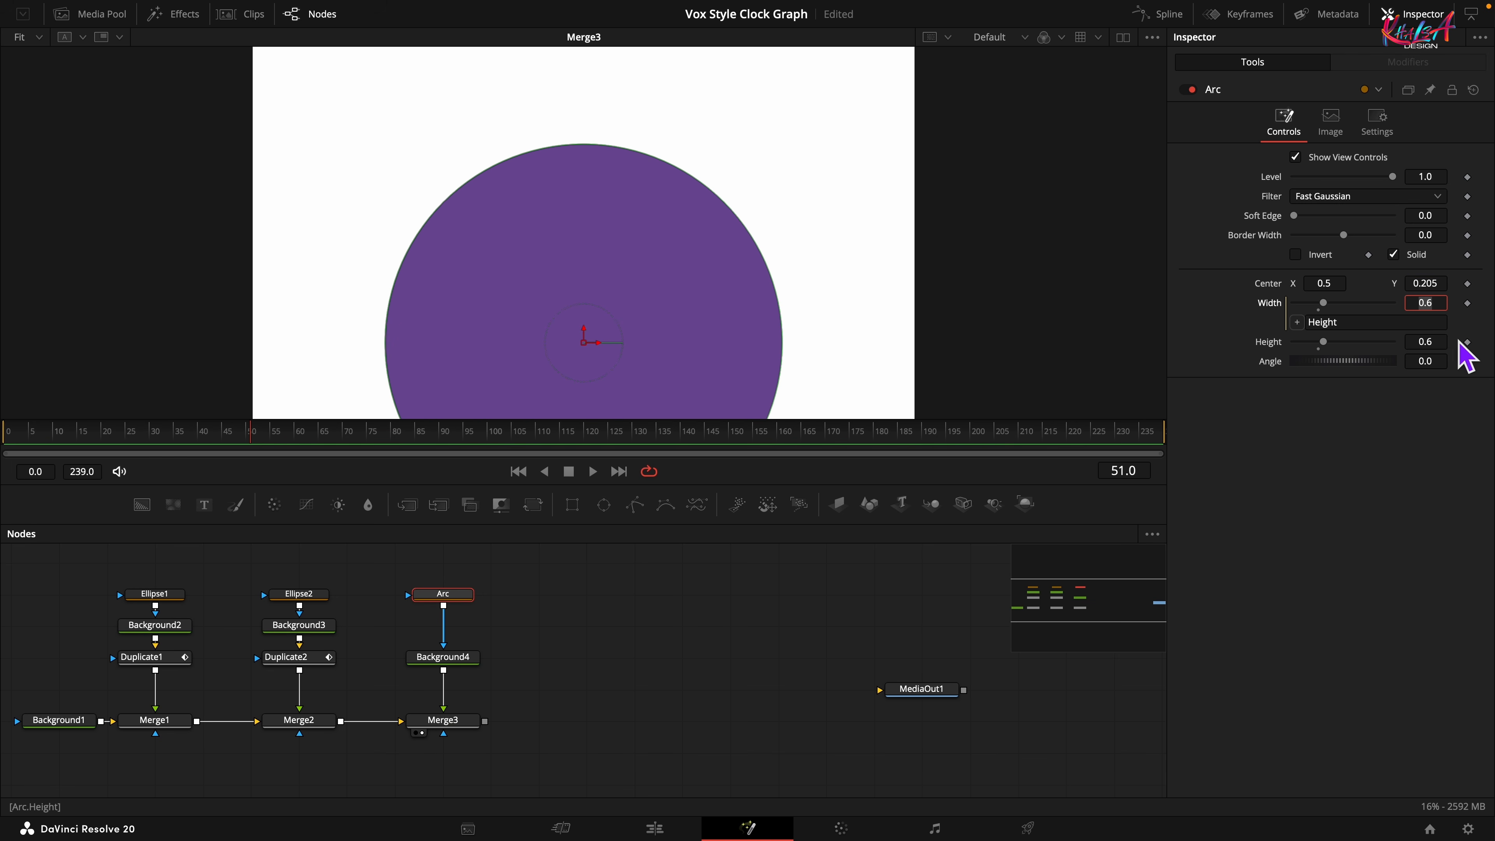
Turn off the Arc's Solid option, set Border Width to 0.06, shorten Length to about 0.378 and choose the flat Cap Style
{"action": "left_click", "coordinate": [1393, 255]}
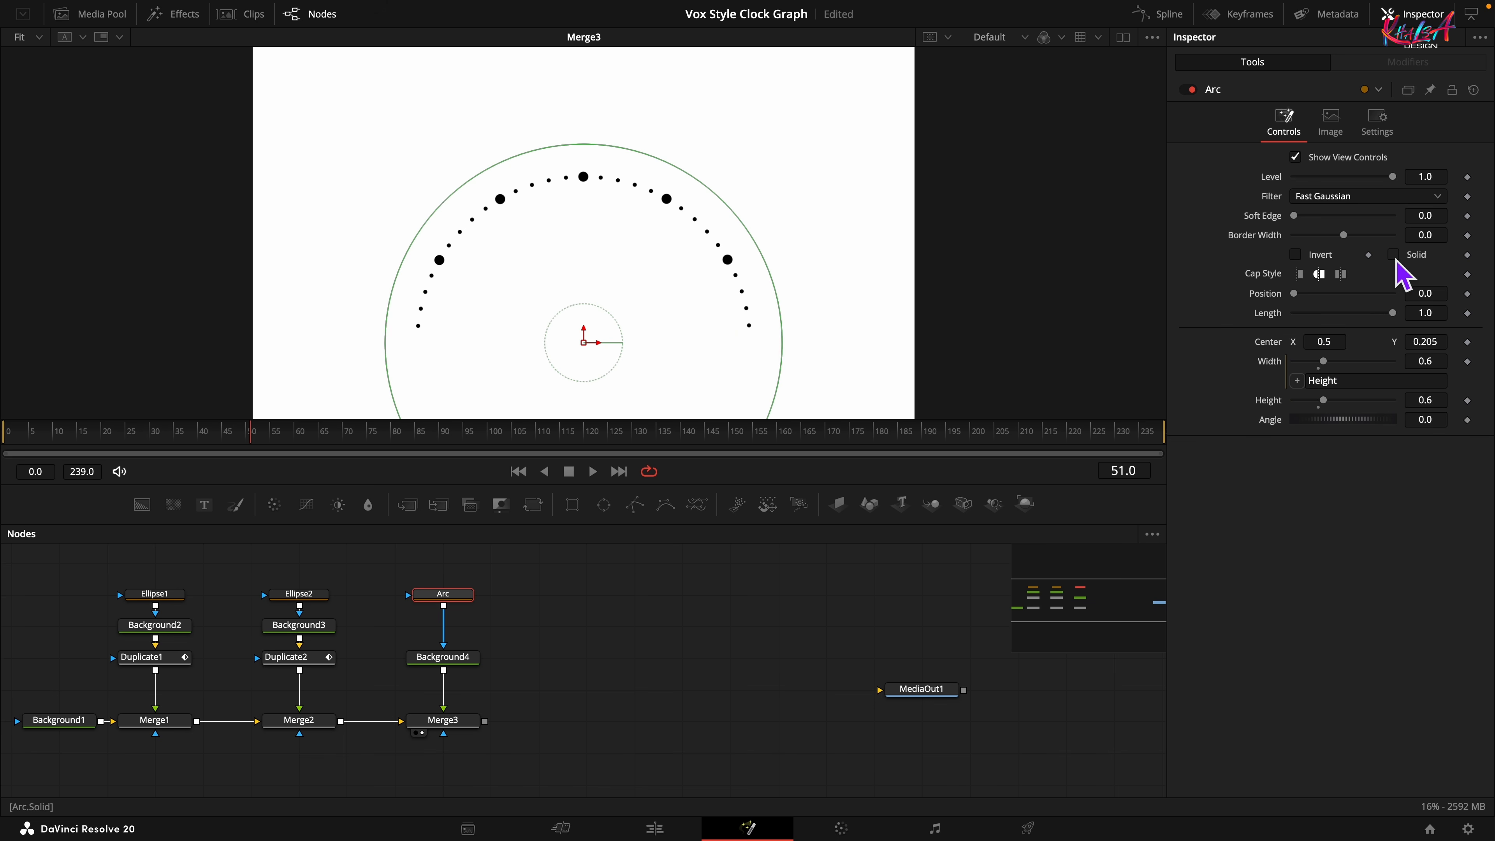
{"action": "left_click", "coordinate": [1443, 238]}
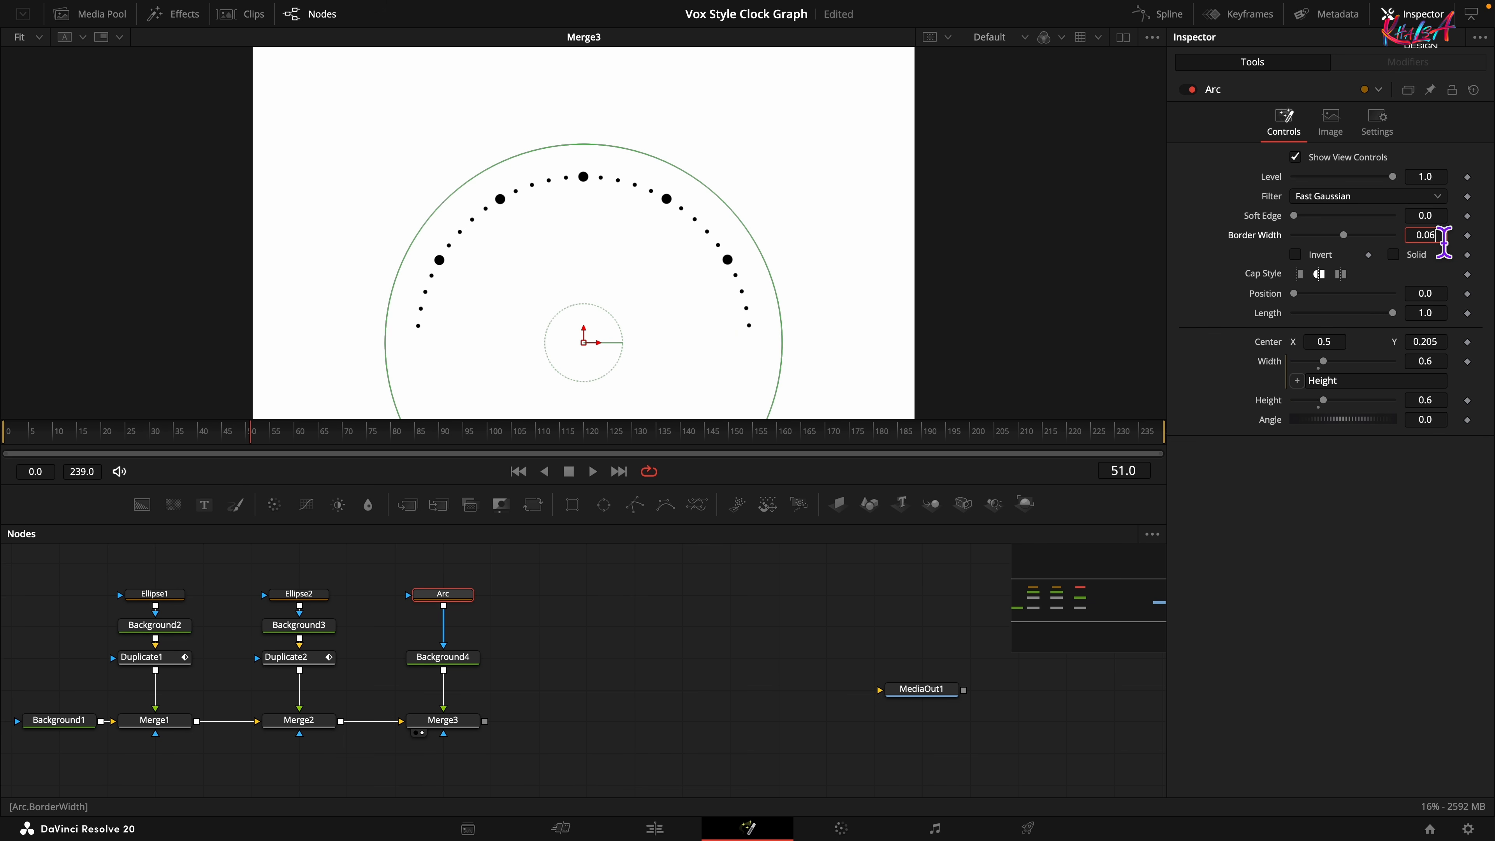
{"action": "key", "text": "Tab"}
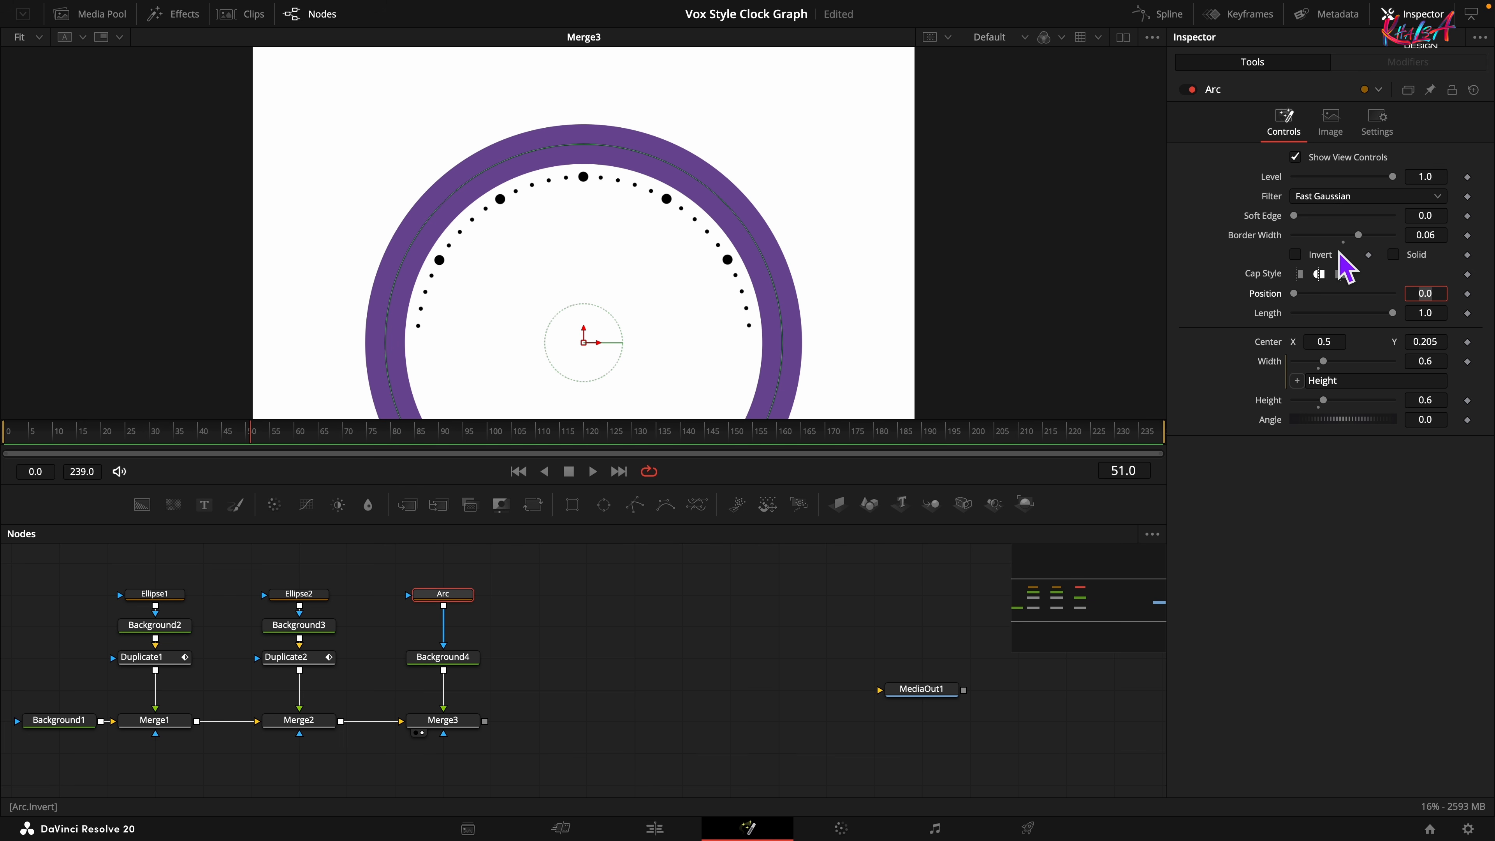
{"action": "left_click_drag", "start_coordinate": [1399, 319], "coordinate": [1335, 339]}
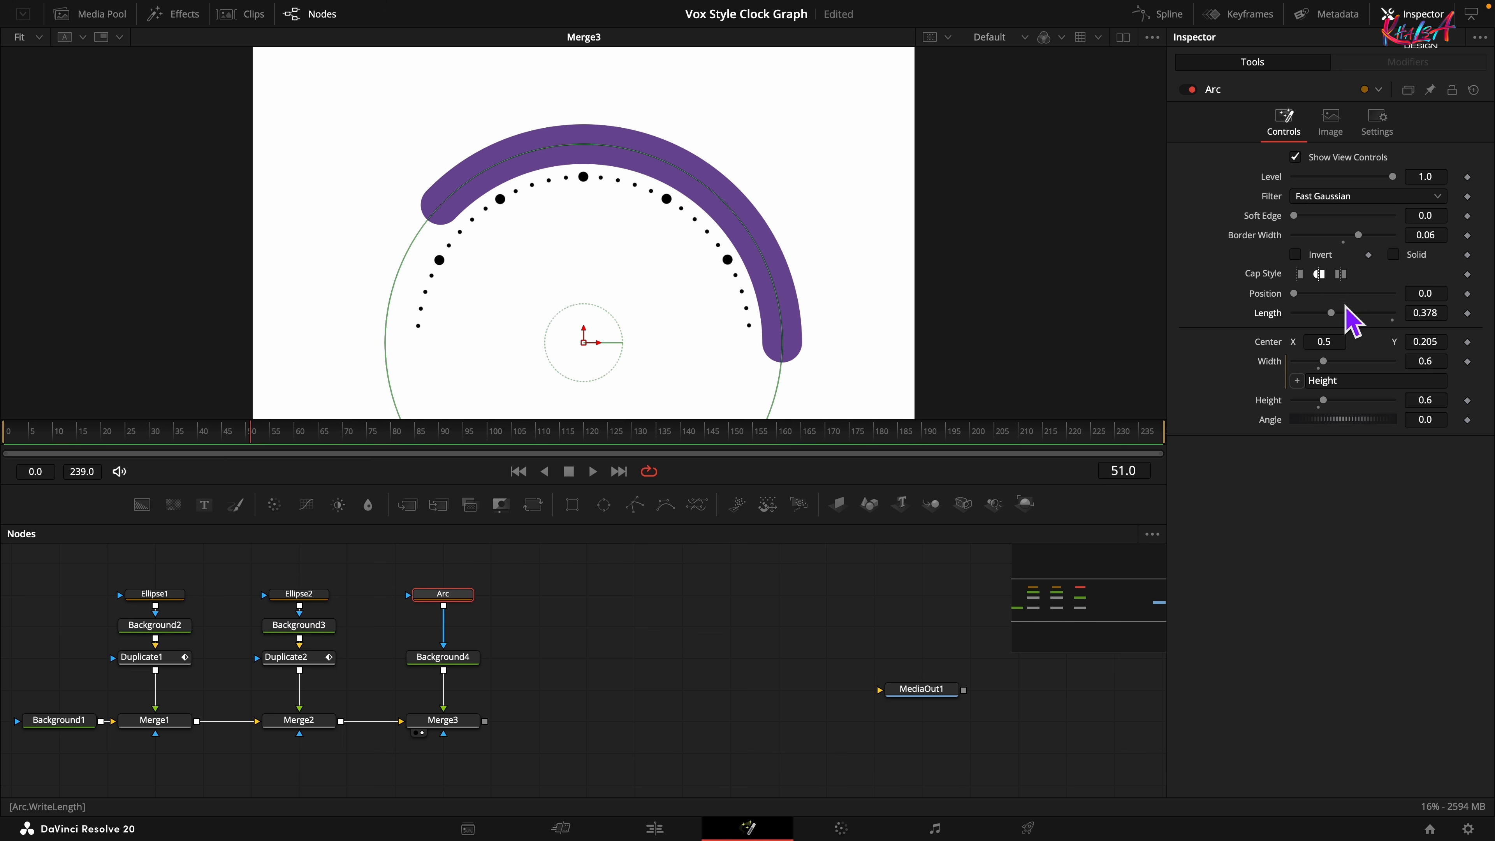
{"action": "left_click", "coordinate": [1300, 274]}
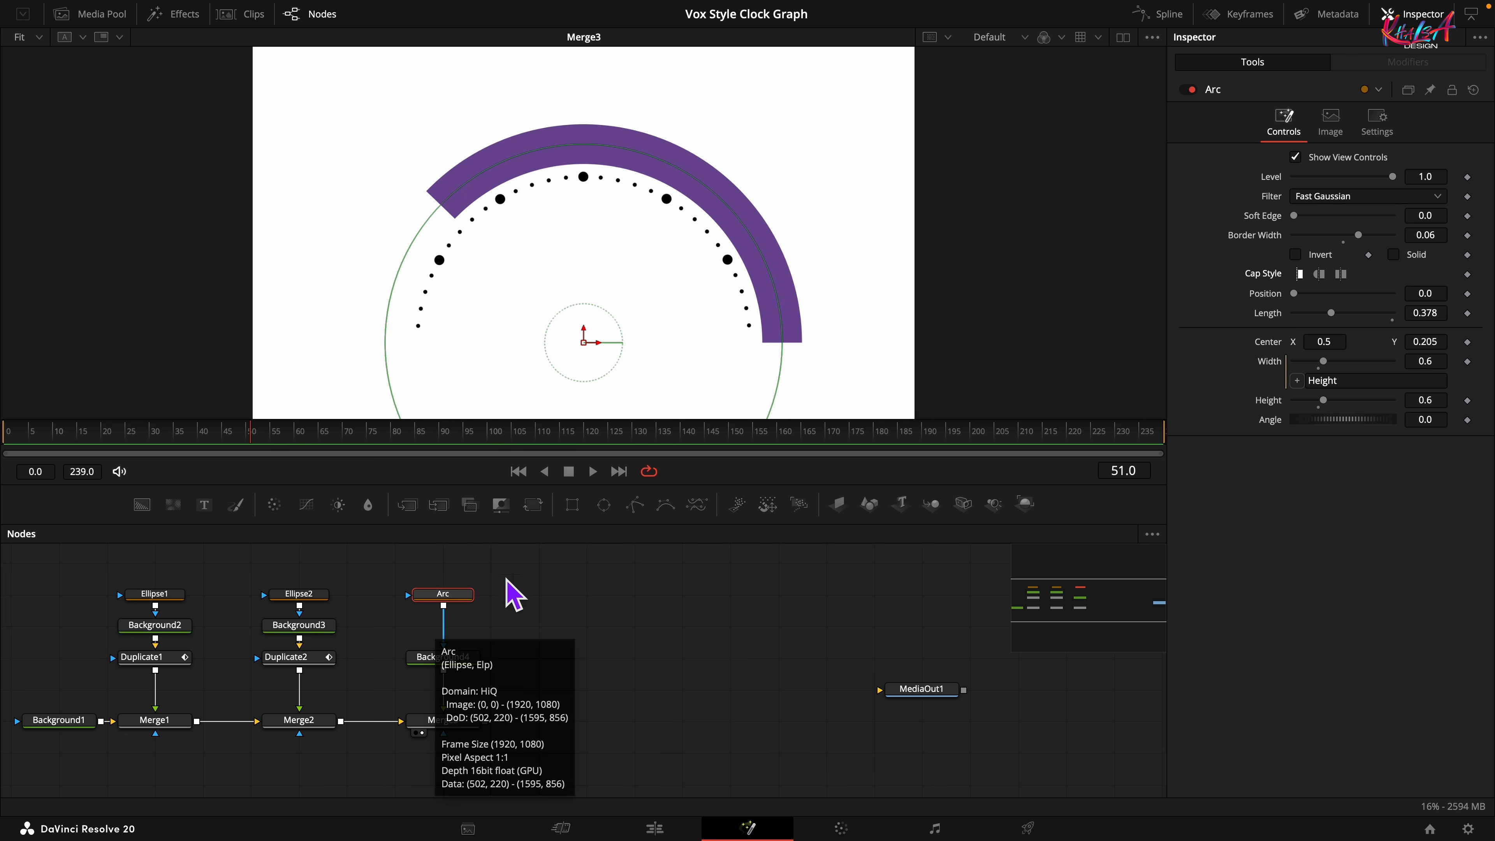
Insert a Transform between Arc and Background4, feed Arc into its main input, and flip it horizontally
{"action": "left_click", "coordinate": [533, 505]}
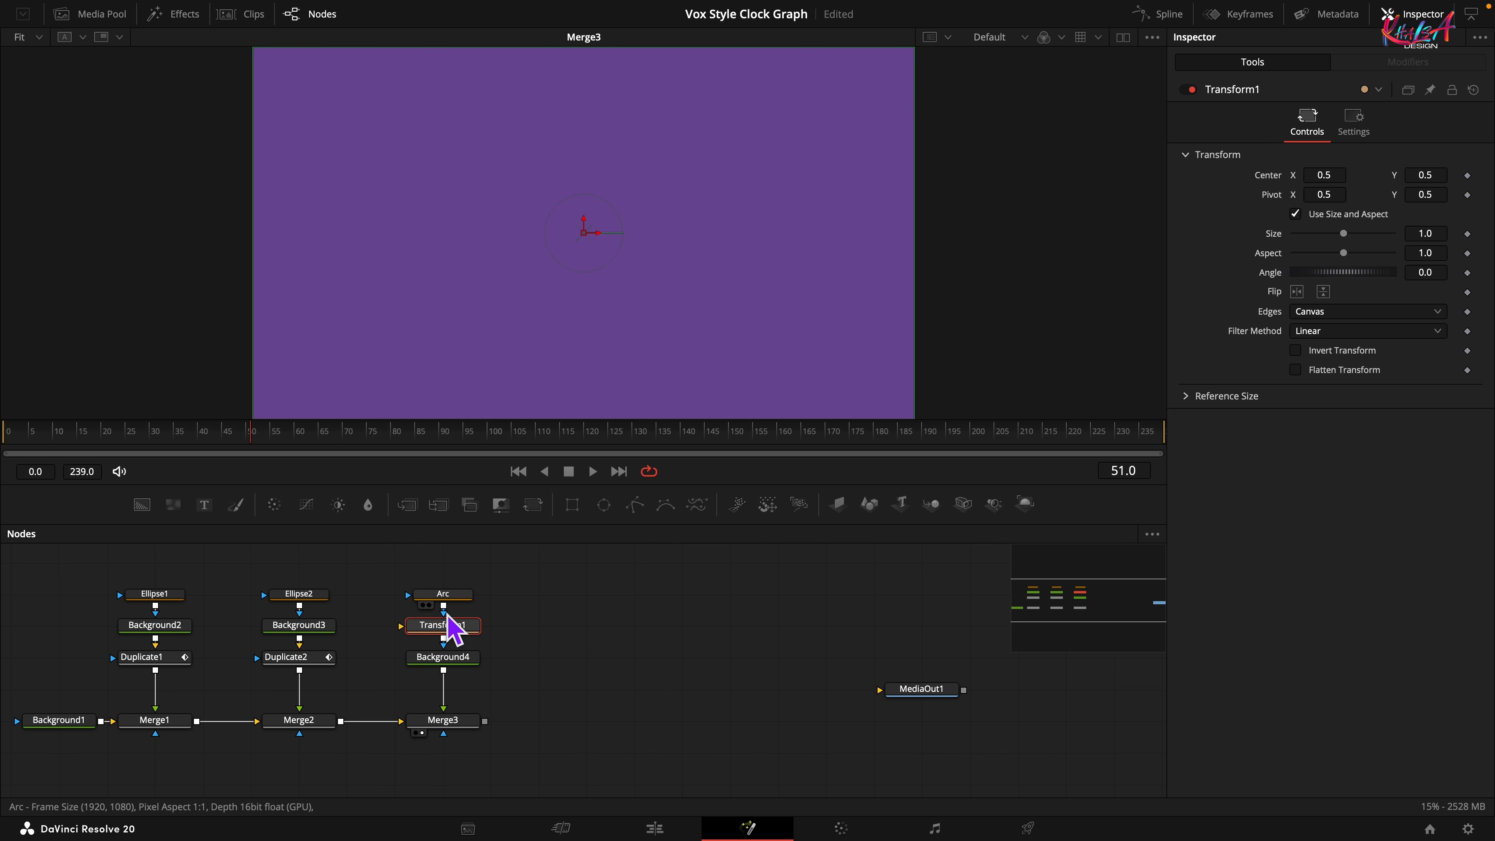
{"action": "left_click", "coordinate": [459, 625]}
{"action": "left_click_drag", "start_coordinate": [454, 597], "coordinate": [456, 567]}
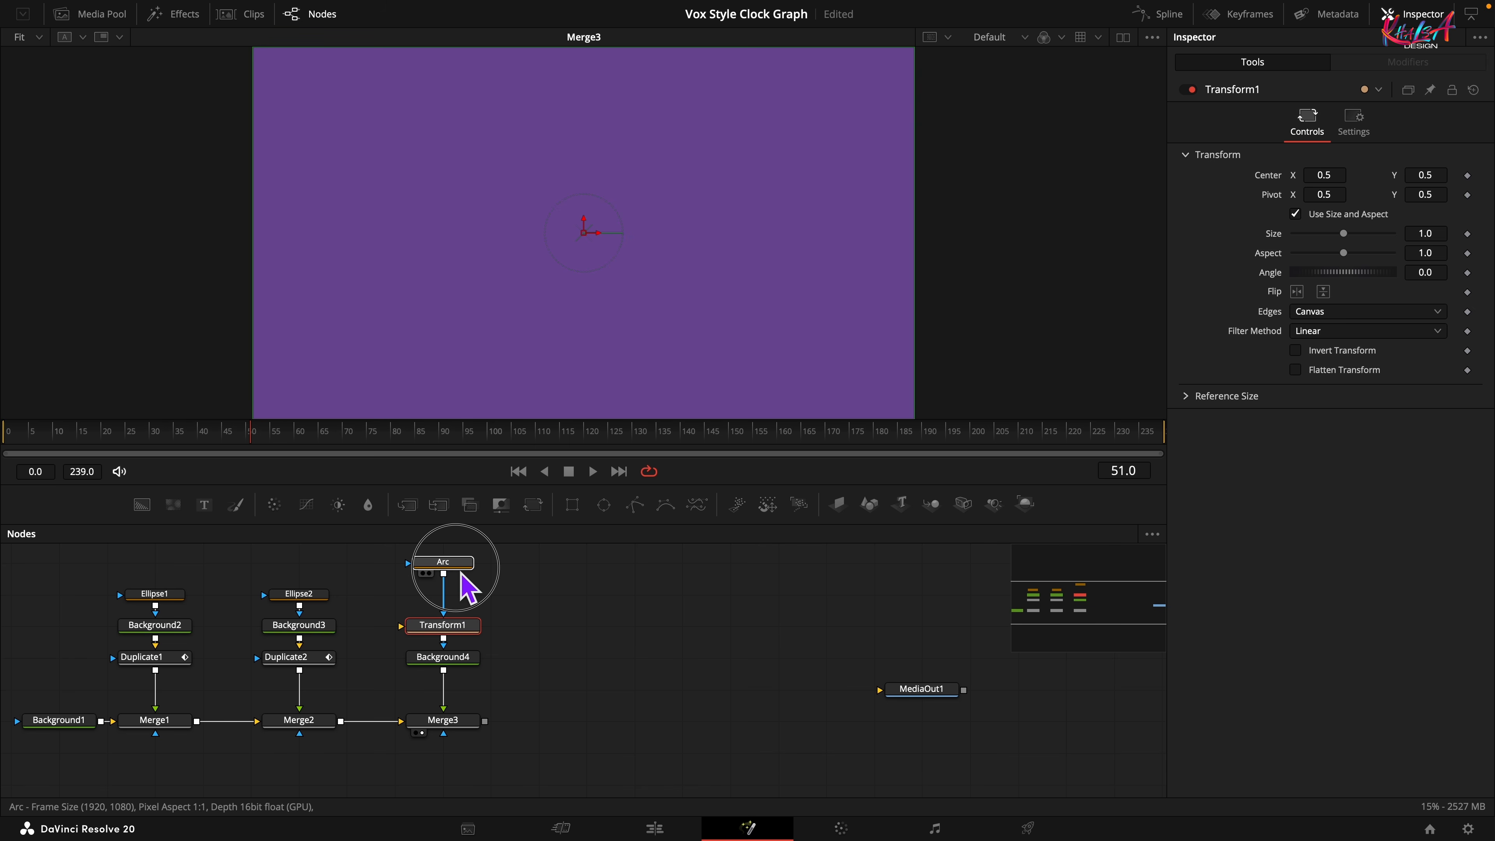
{"action": "left_click_drag", "start_coordinate": [450, 622], "coordinate": [409, 637]}
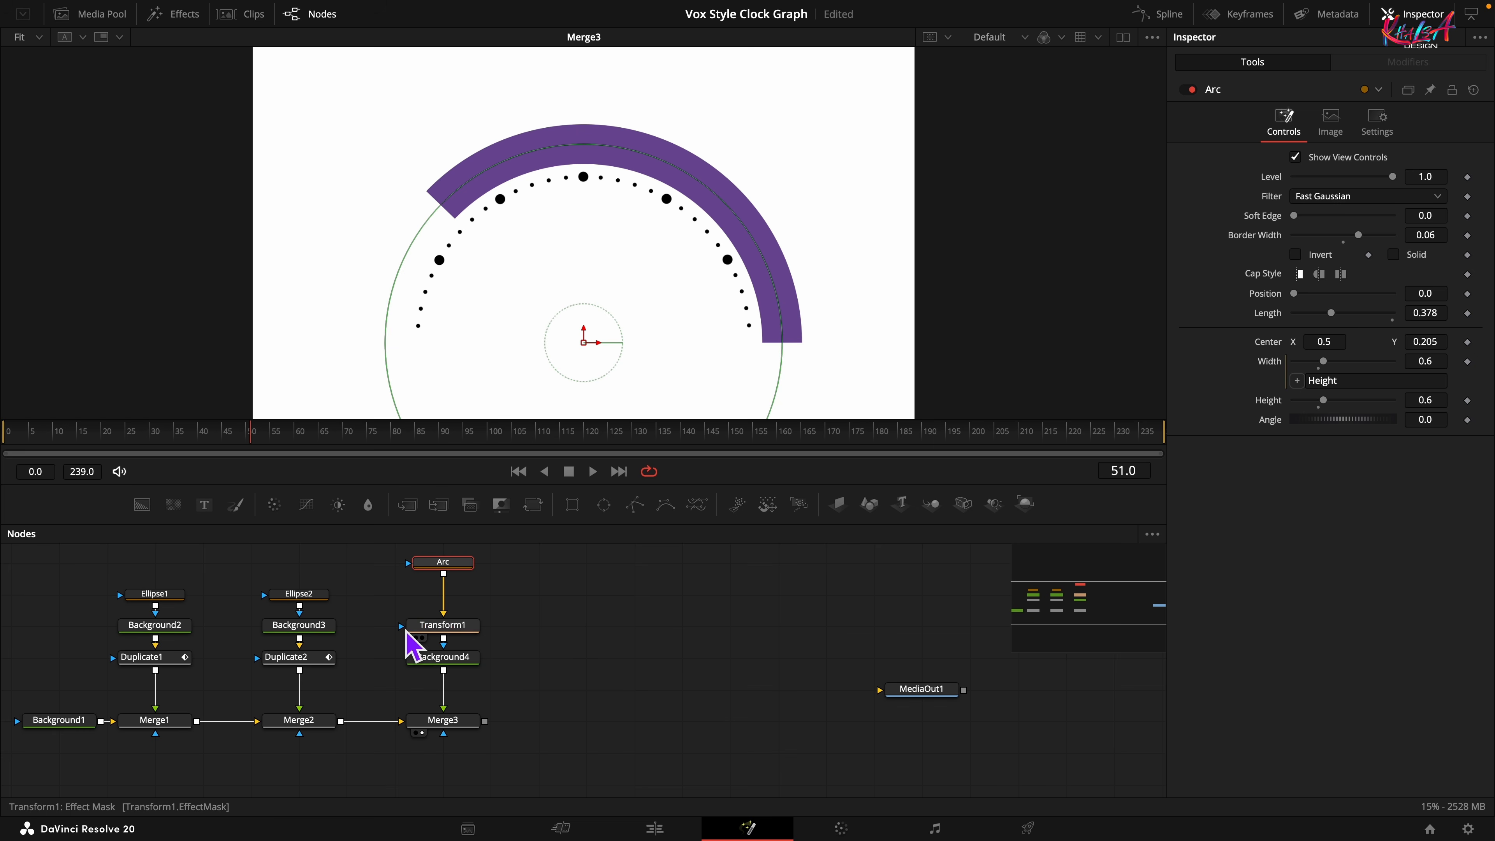
{"action": "left_click", "coordinate": [465, 628]}
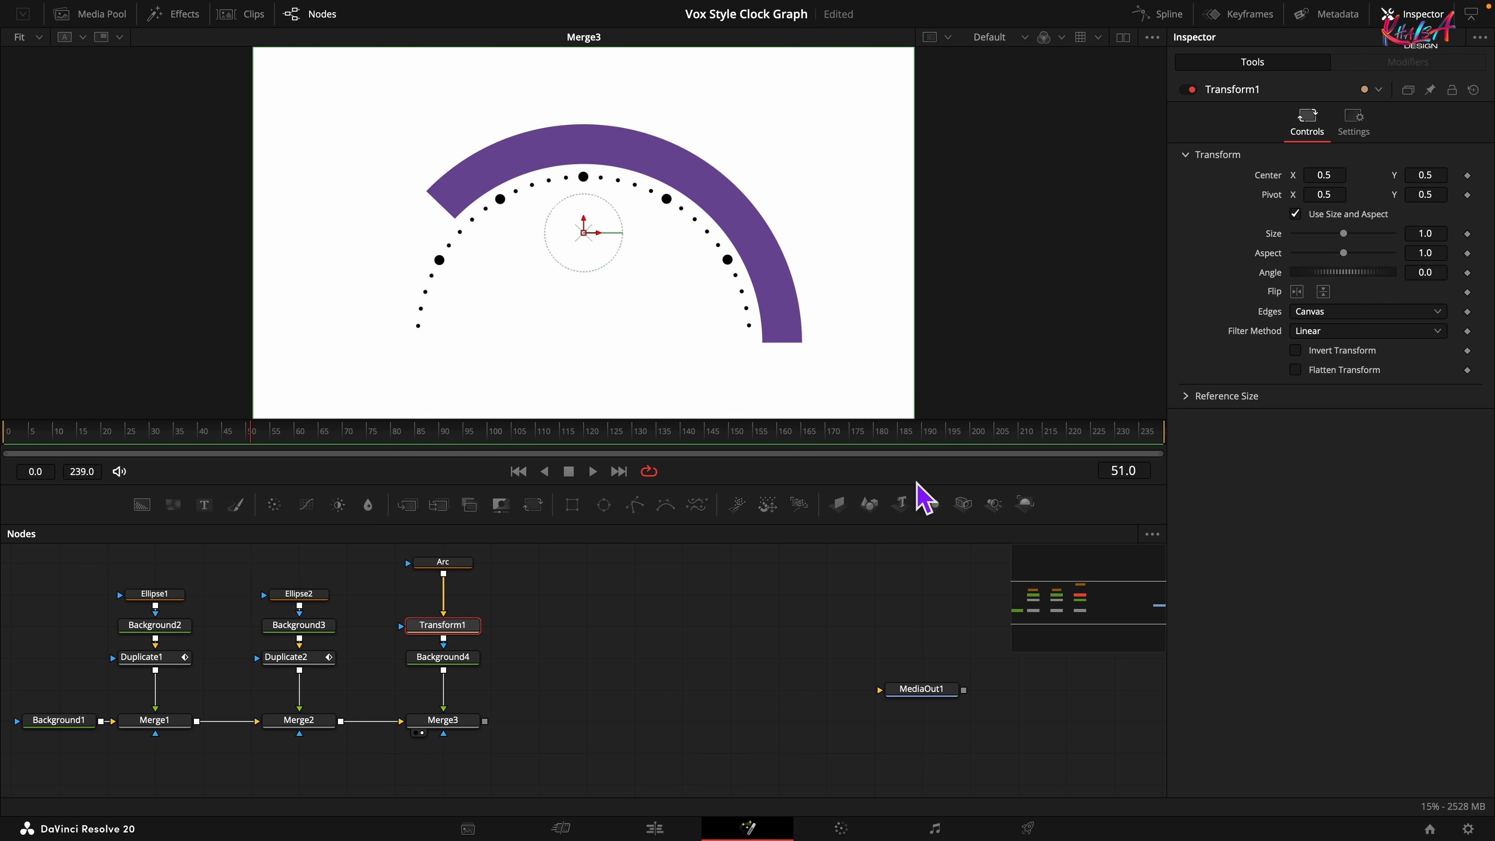
{"action": "left_click", "coordinate": [1297, 291]}
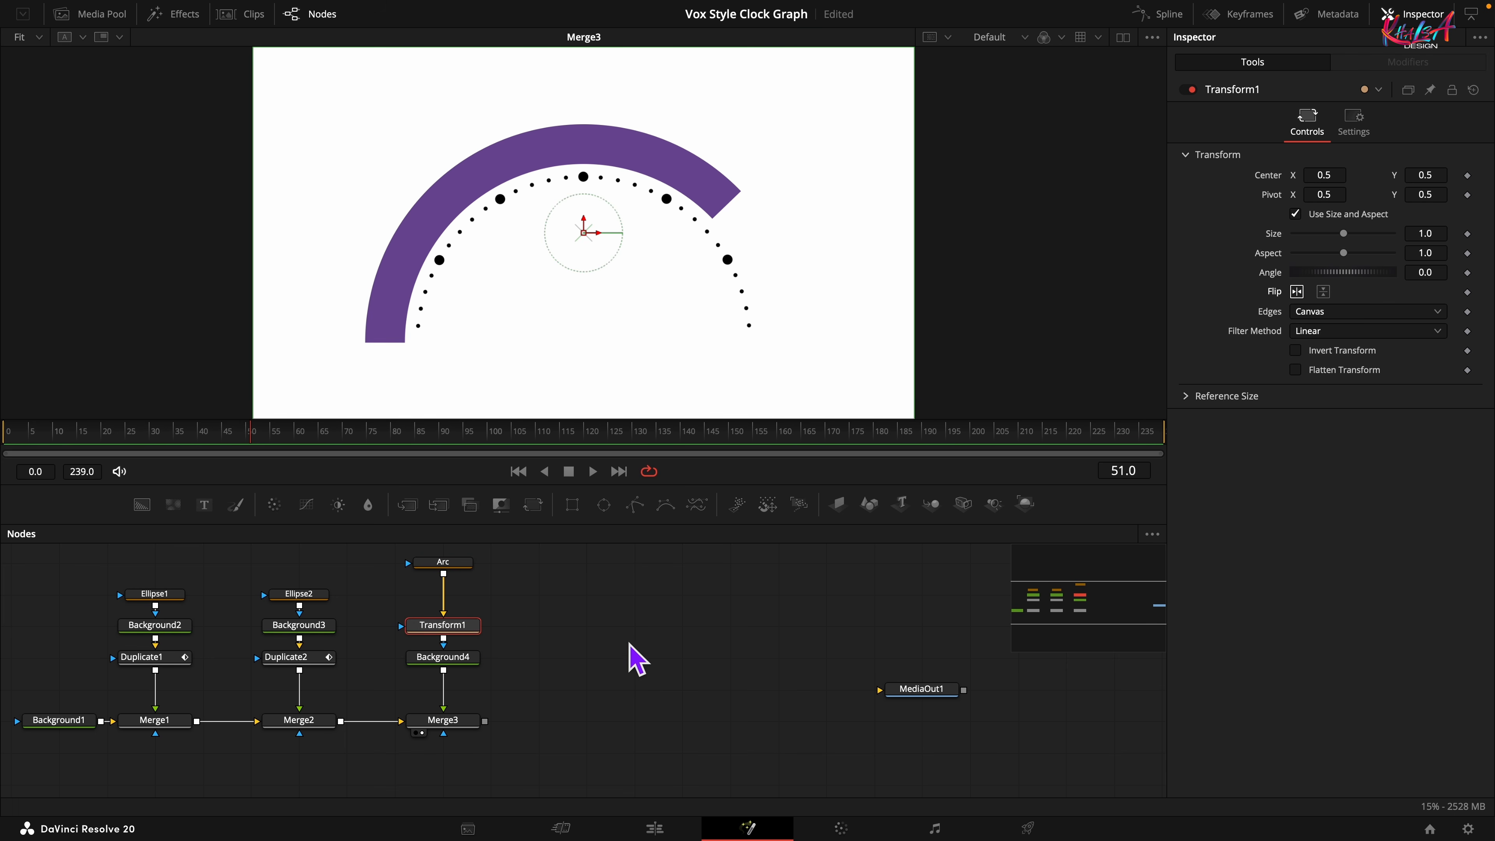
Set the Arc's Length to 0.0 at frame 96 and add a keyframe for it
{"action": "left_click", "coordinate": [465, 565]}
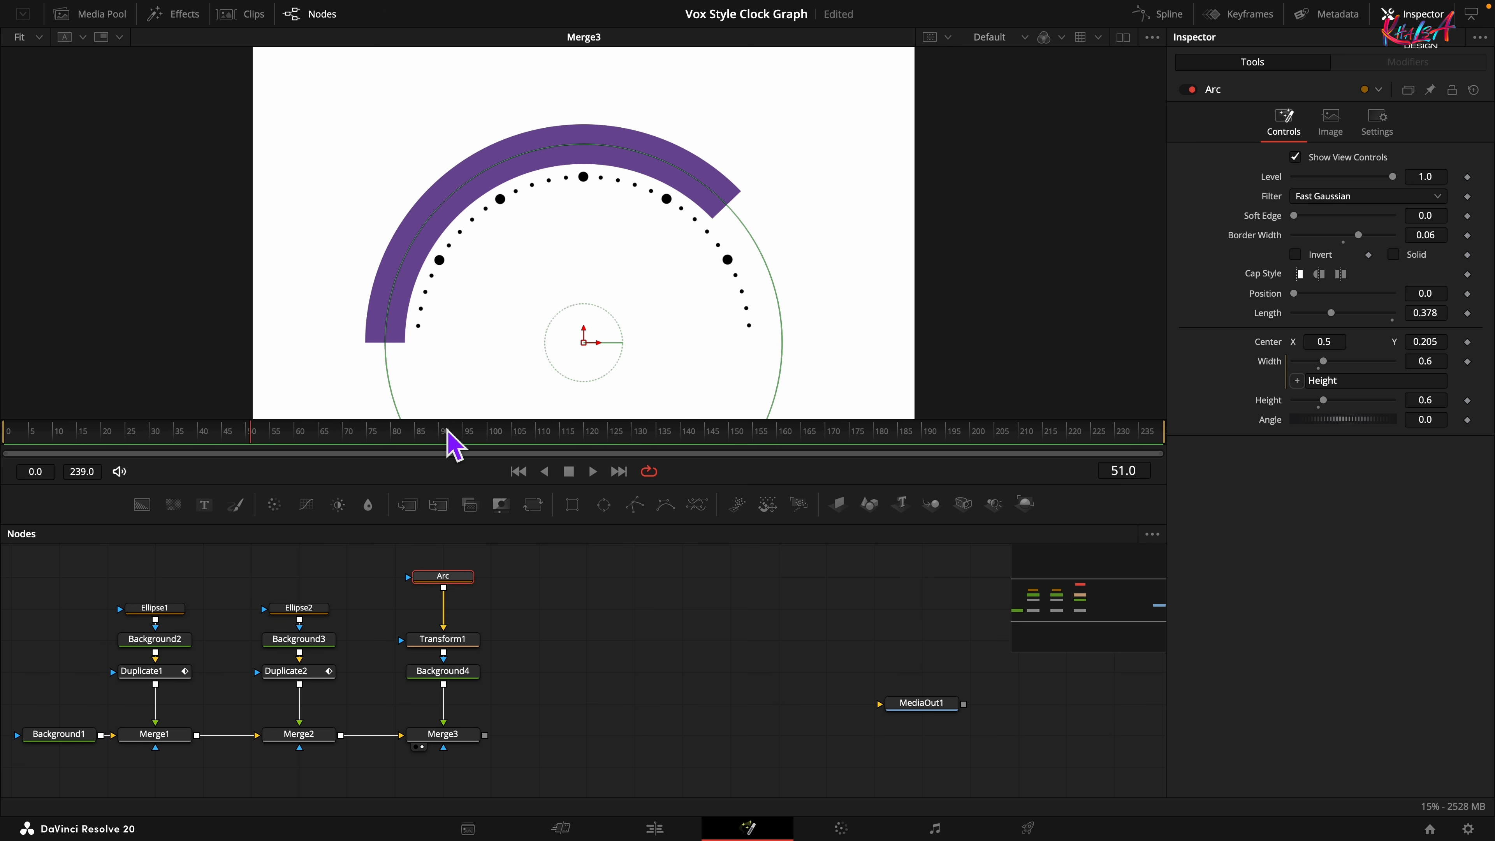
{"action": "left_click_drag", "start_coordinate": [447, 435], "coordinate": [471, 432]}
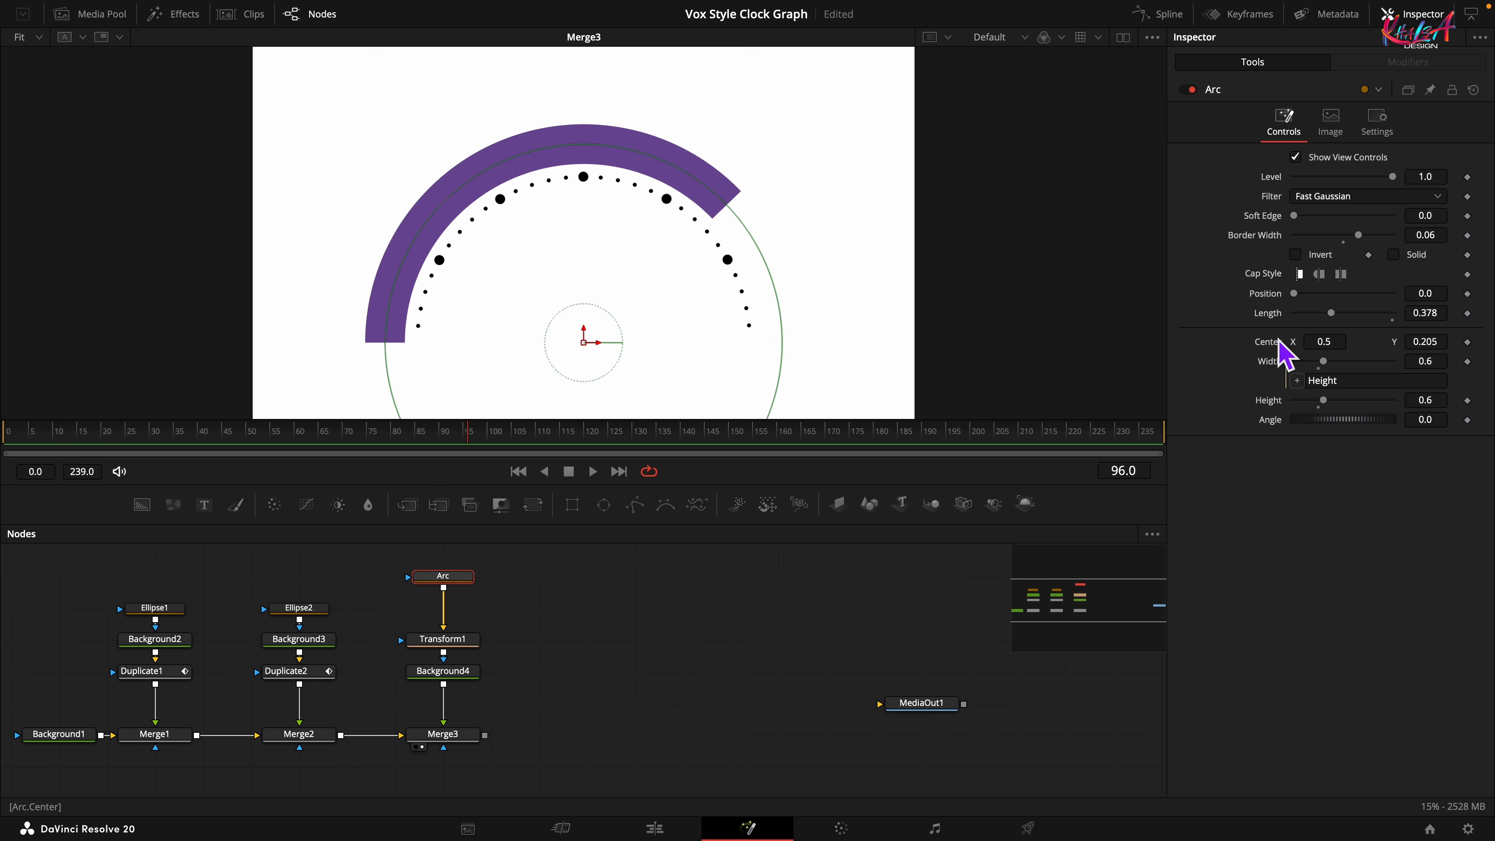
{"action": "left_click_drag", "start_coordinate": [1331, 312], "coordinate": [807, 394]}
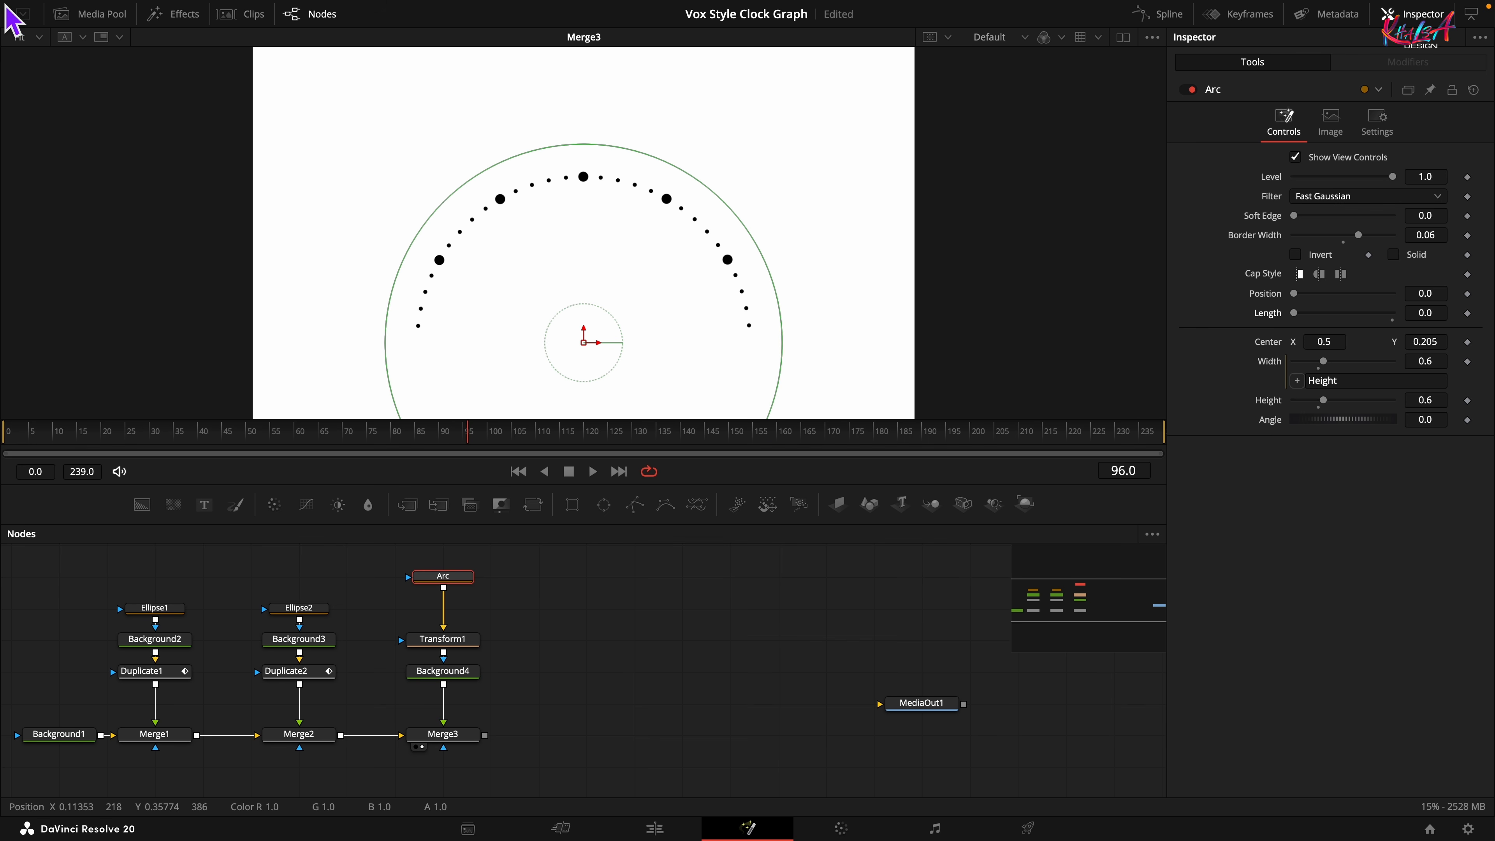
{"action": "left_click", "coordinate": [1467, 313]}
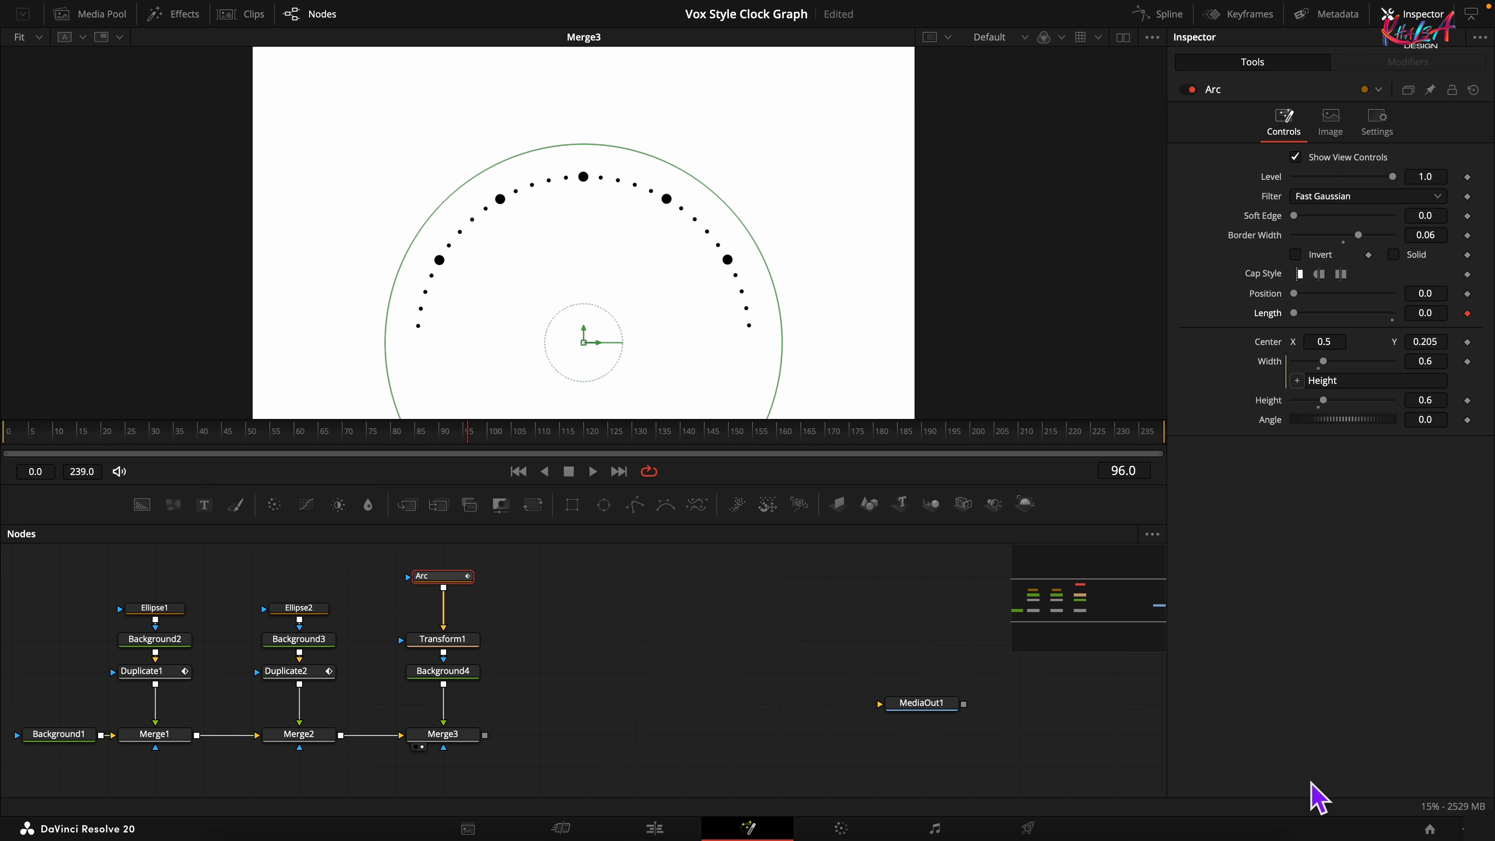
At frame 112, set the Arc's Length to 0.23 and its Position to 0.02
{"action": "left_click", "coordinate": [554, 443]}
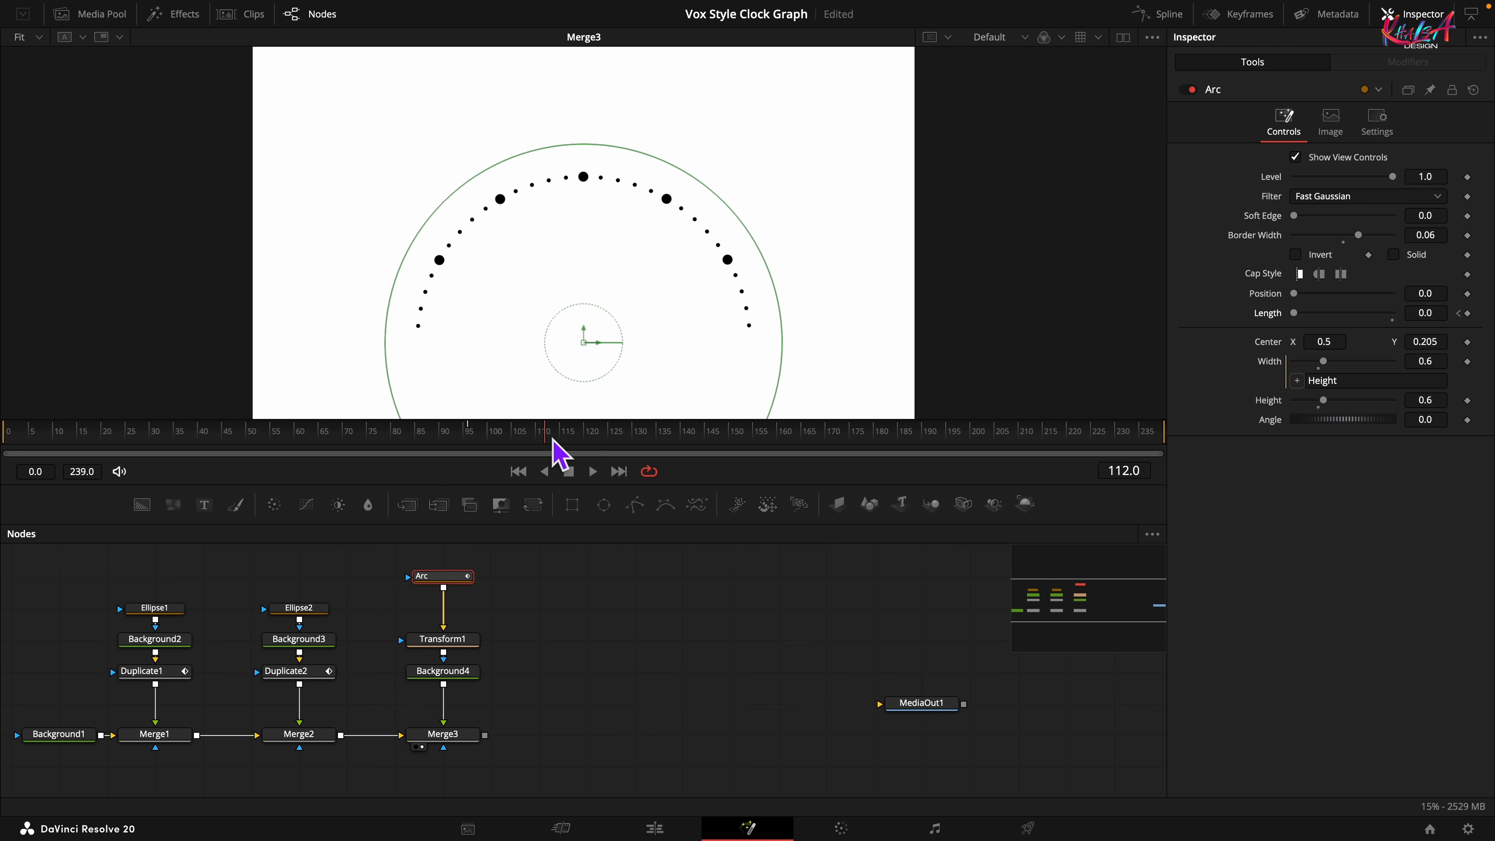
{"action": "left_click", "coordinate": [1441, 315]}
{"action": "key", "text": "Tab"}
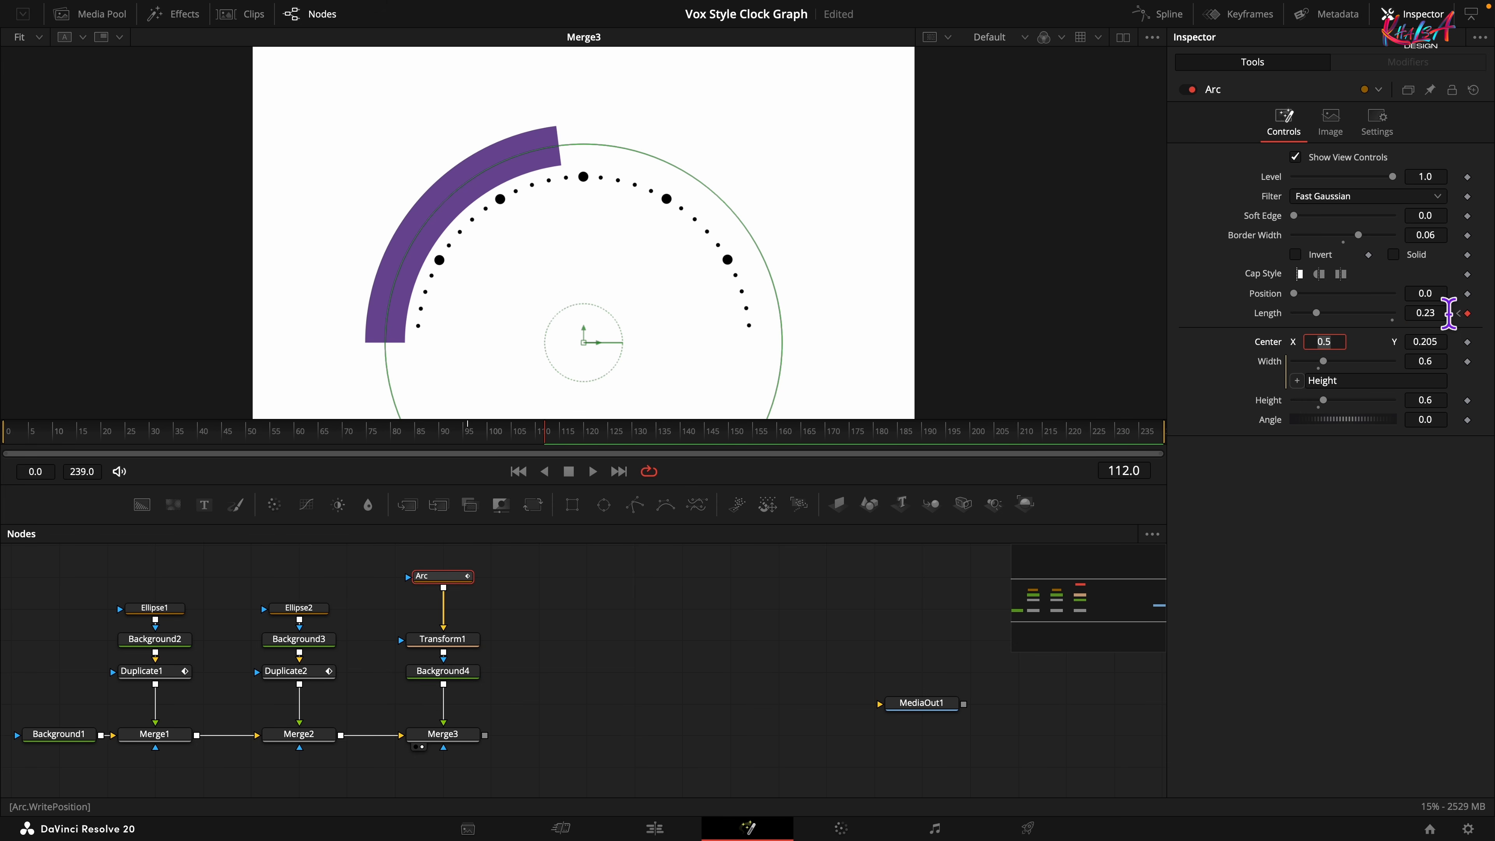
{"action": "left_click", "coordinate": [1441, 296]}
{"action": "left_click", "coordinate": [1448, 313]}
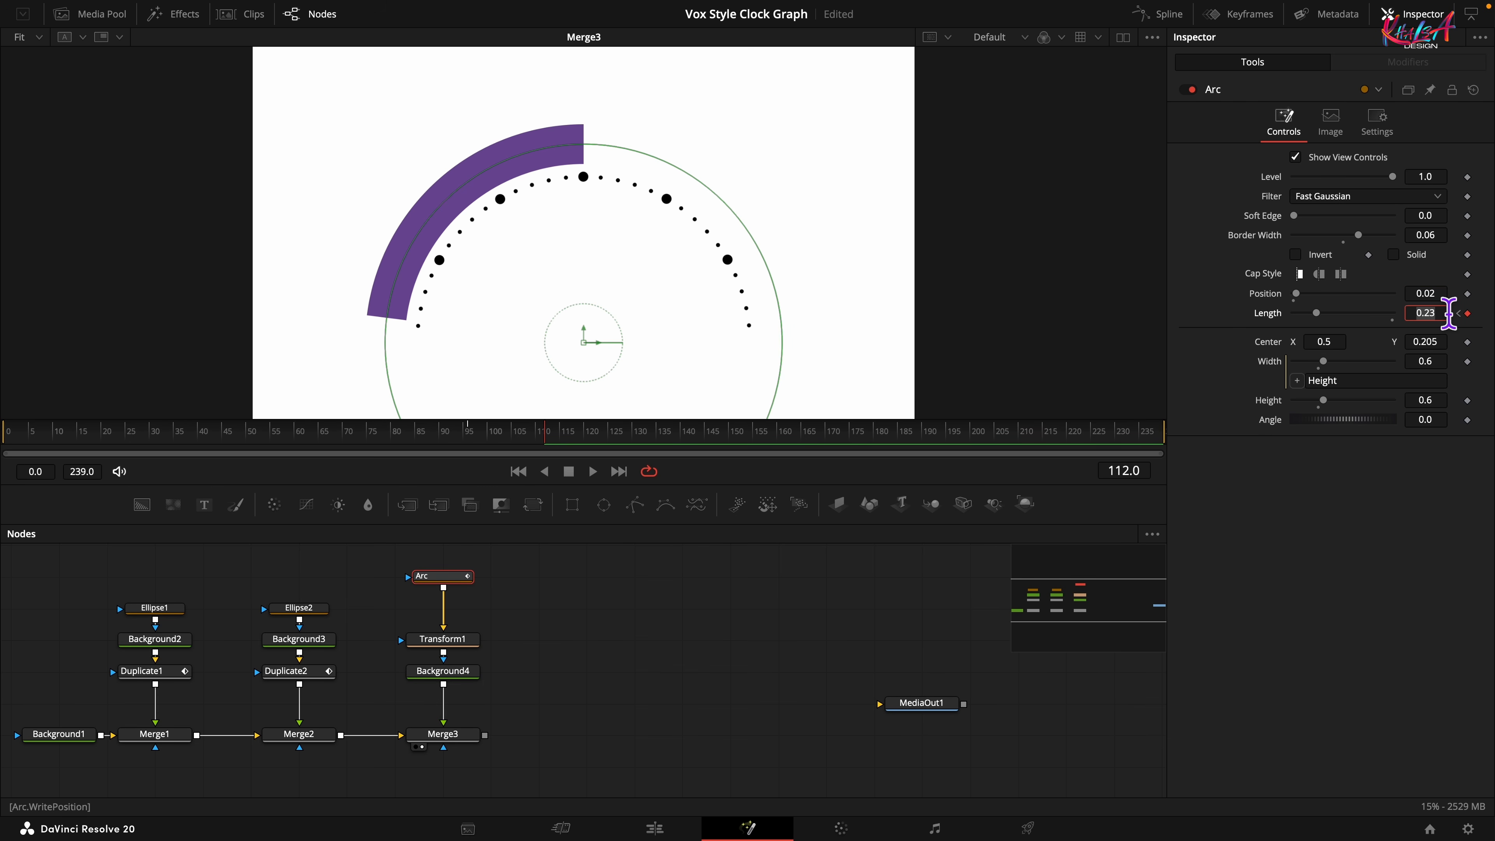
Smooth all keyframes of the Arc's Length curve in the Spline editor, and close the editor
{"action": "left_click", "coordinate": [1158, 14]}
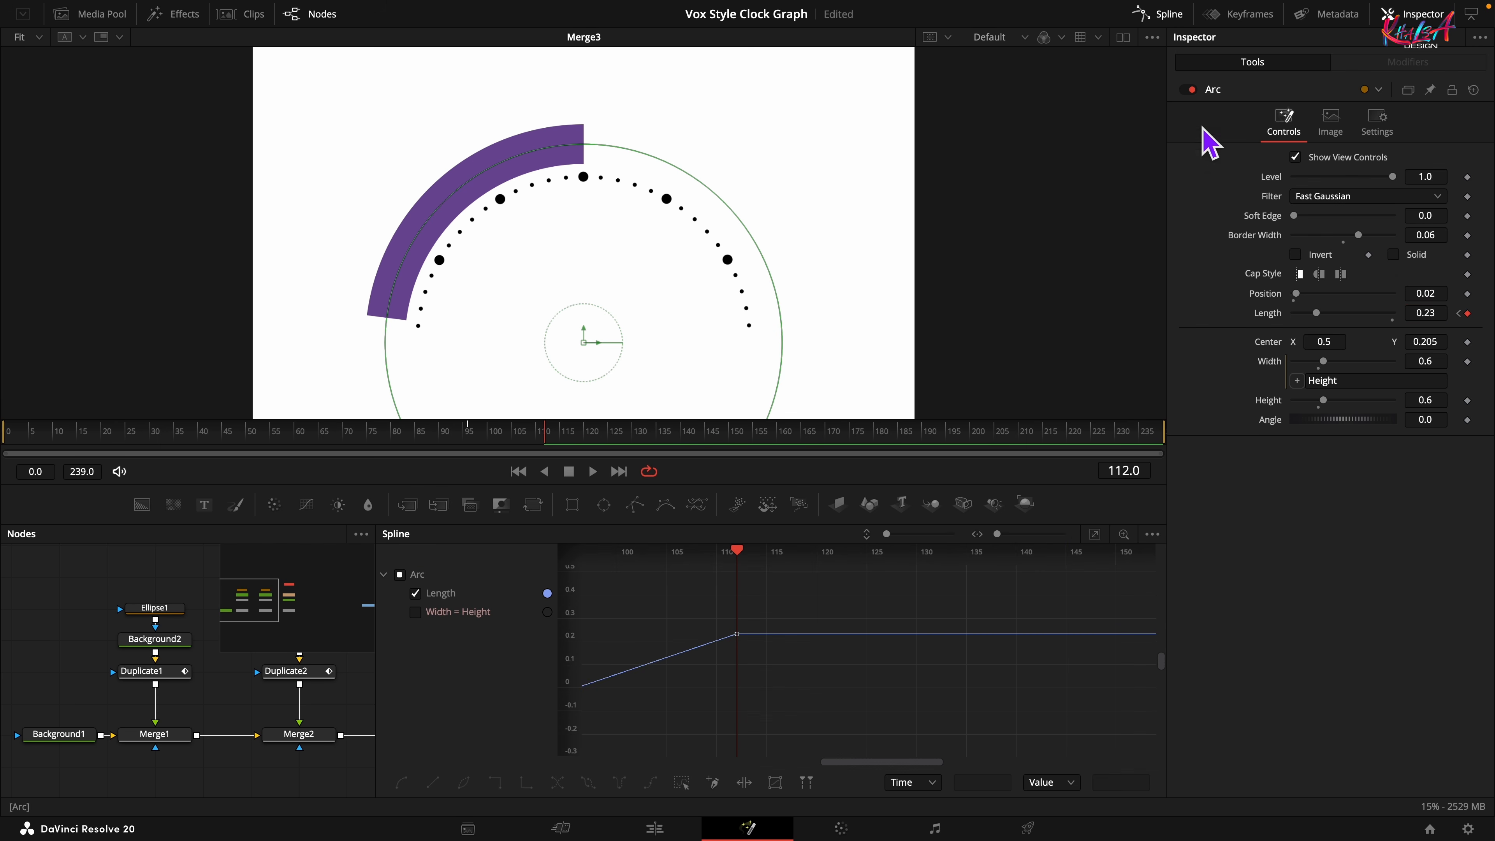
{"action": "left_click", "coordinate": [1094, 534]}
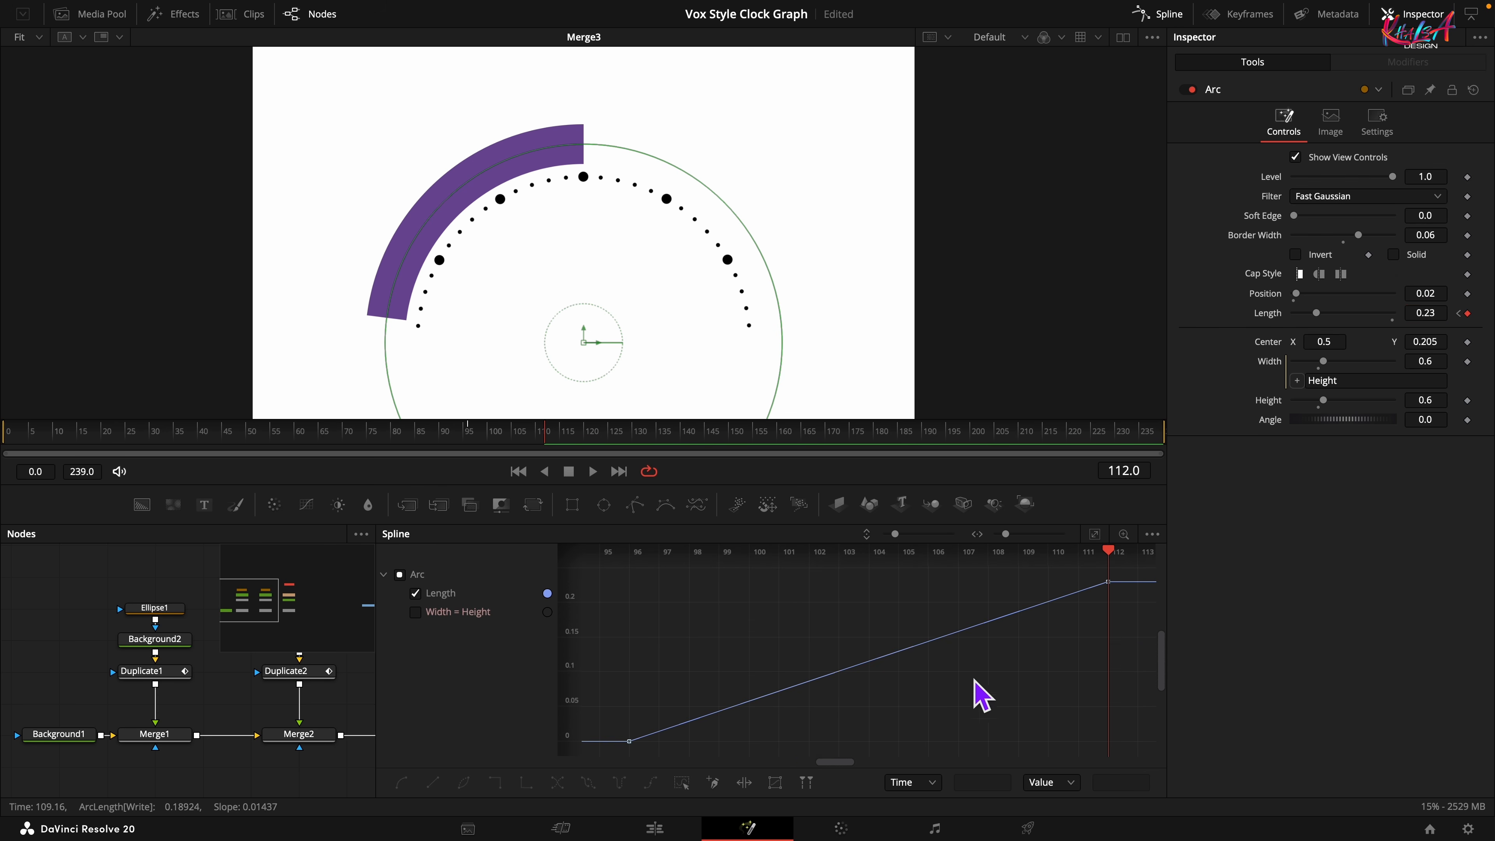
{"action": "left_click", "coordinate": [683, 783]}
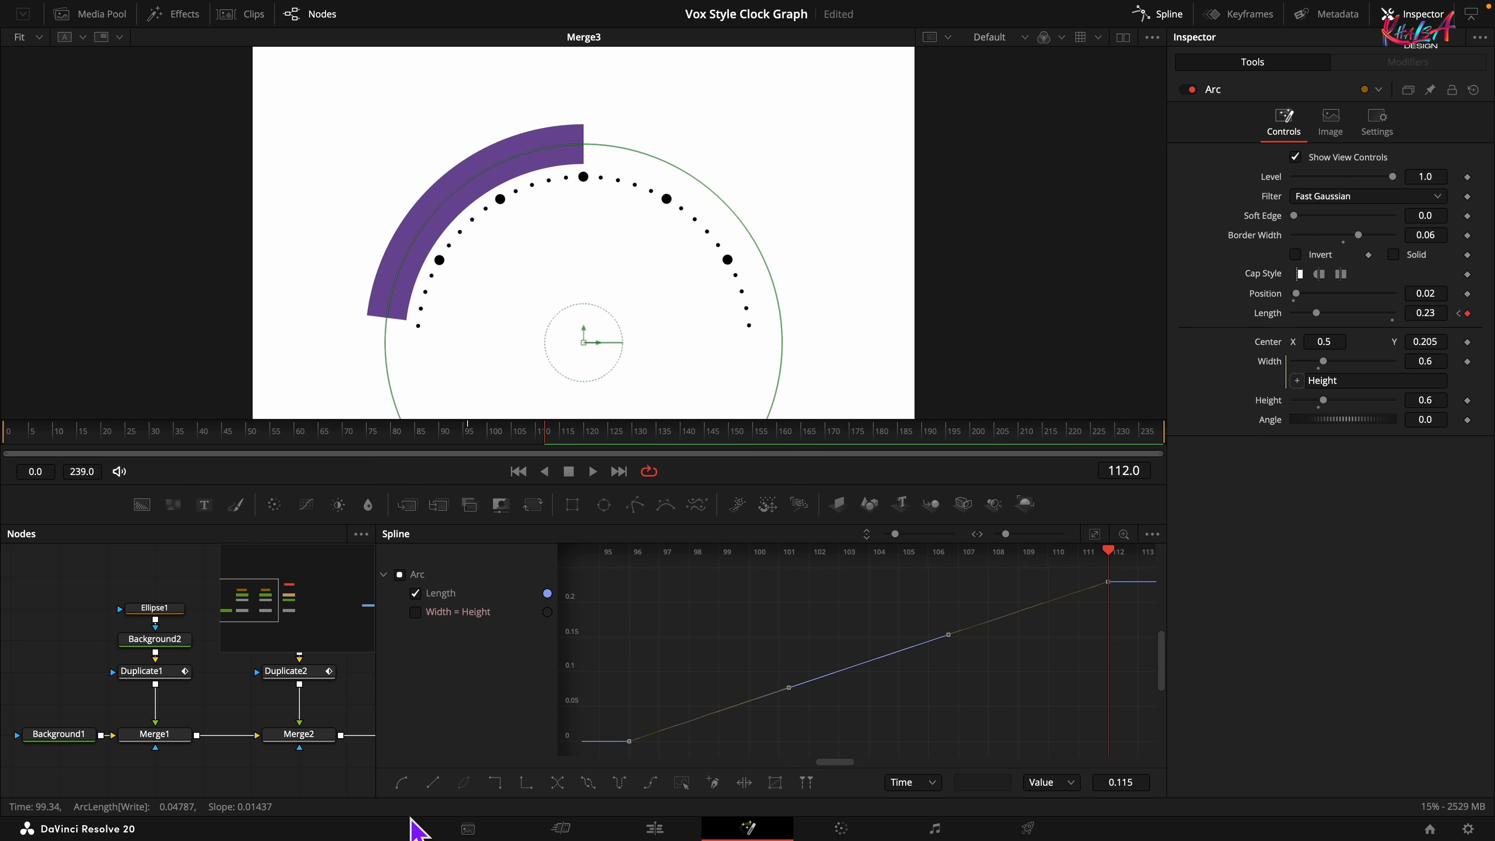
{"action": "left_click", "coordinate": [403, 783]}
{"action": "left_click", "coordinate": [1160, 15]}
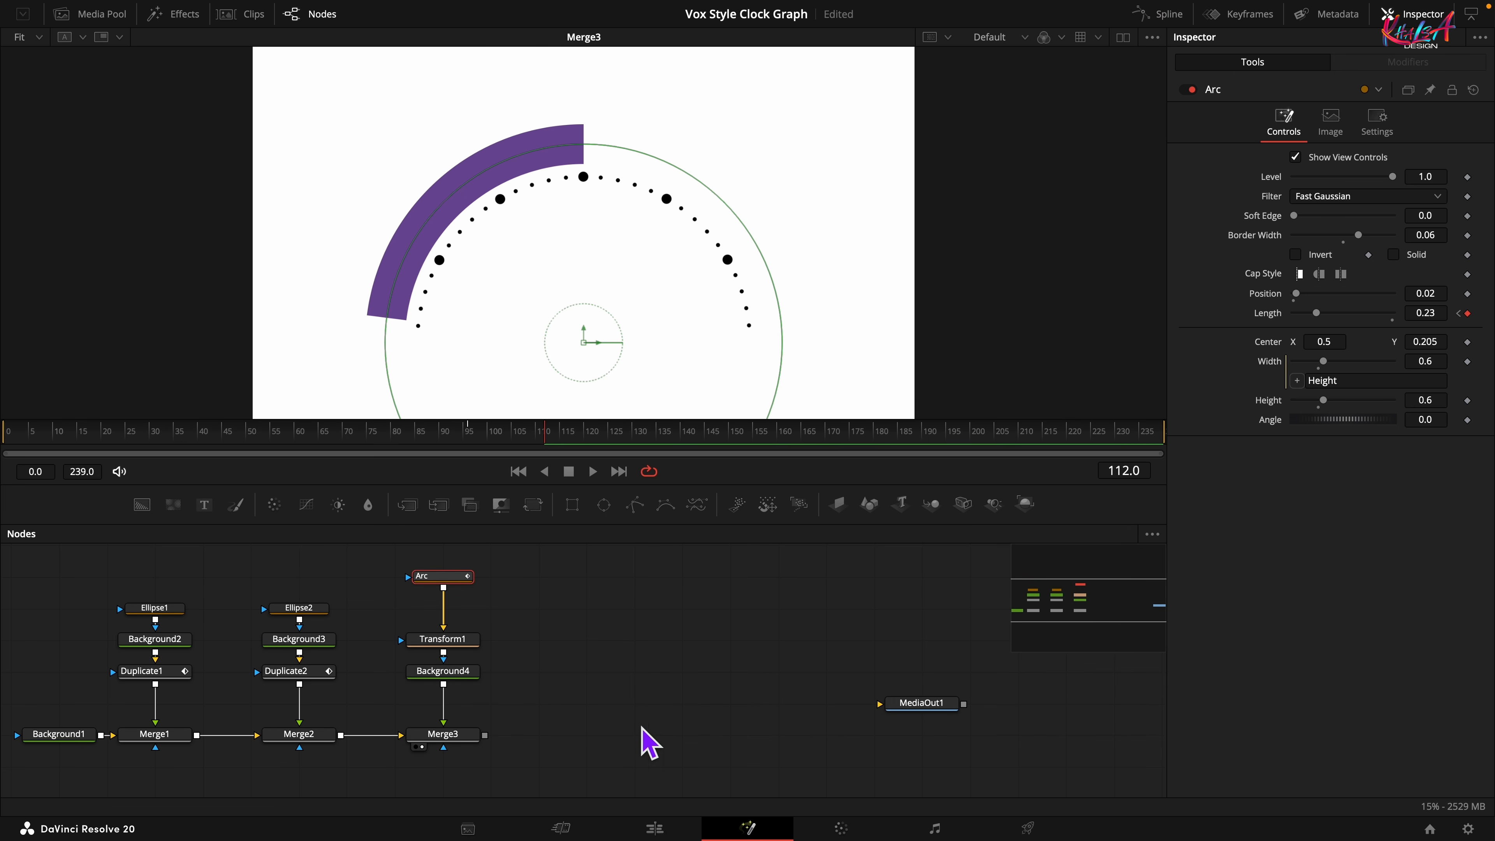
Move MediaOut1 farther along the node graph, merge a new Background over Merge3, and view the new Merge
{"action": "left_click_drag", "start_coordinate": [648, 728], "coordinate": [427, 740]}
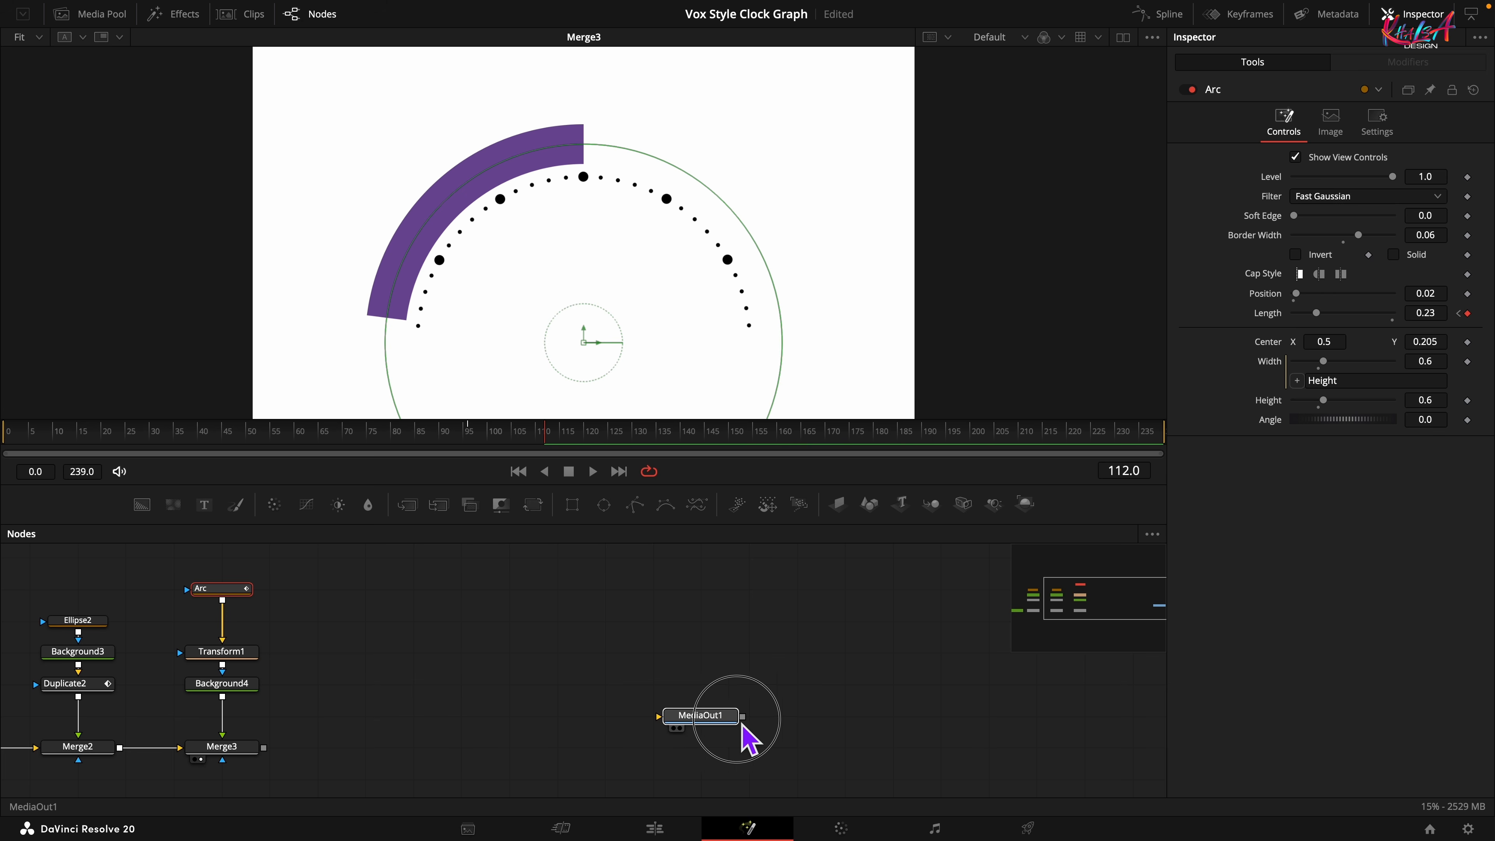
{"action": "left_click_drag", "start_coordinate": [713, 727], "coordinate": [1096, 760]}
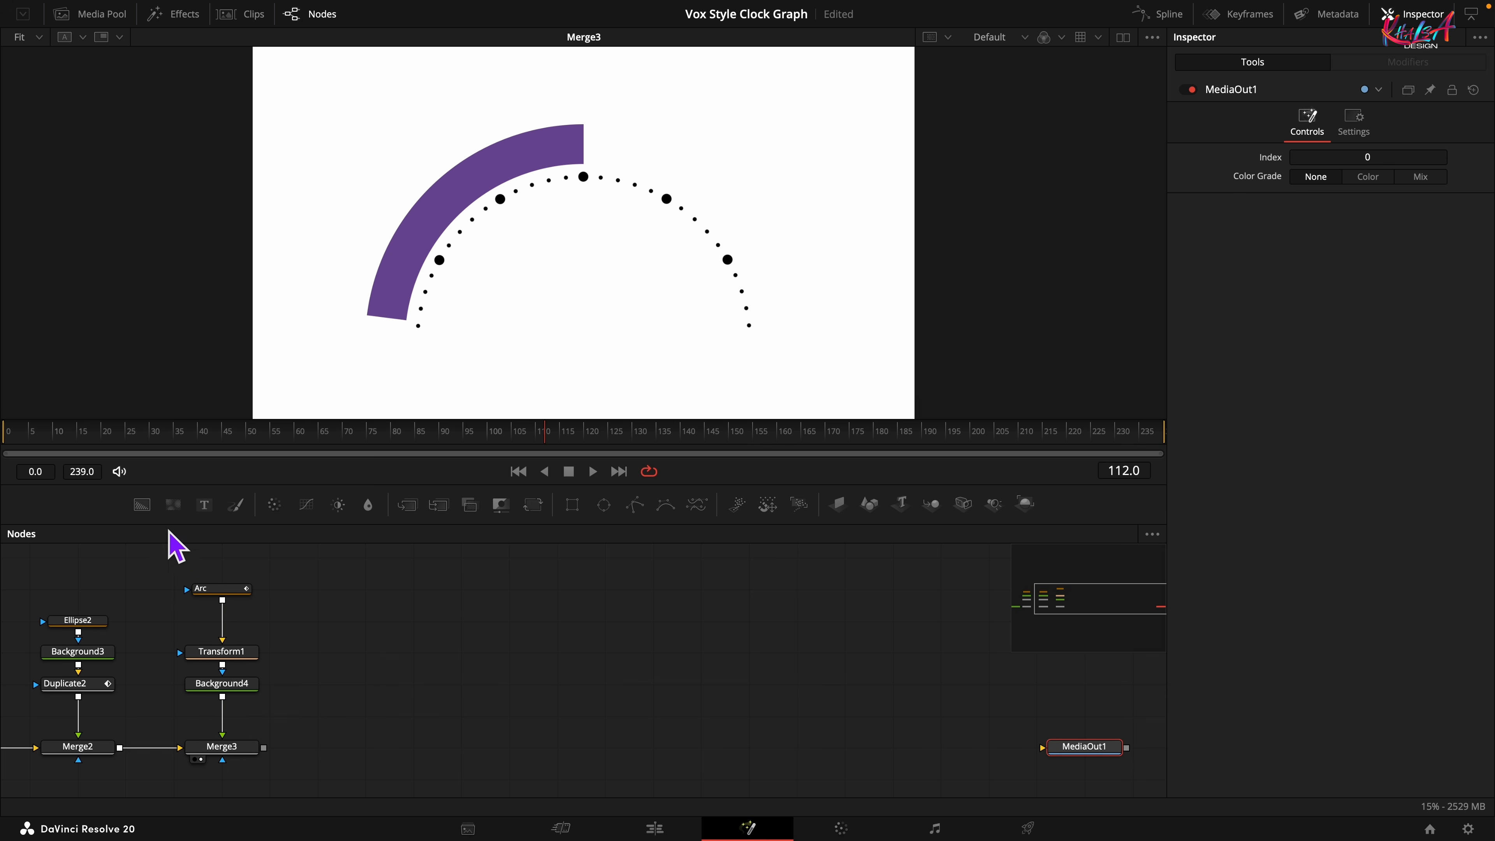
{"action": "left_click_drag", "start_coordinate": [143, 505], "coordinate": [276, 764]}
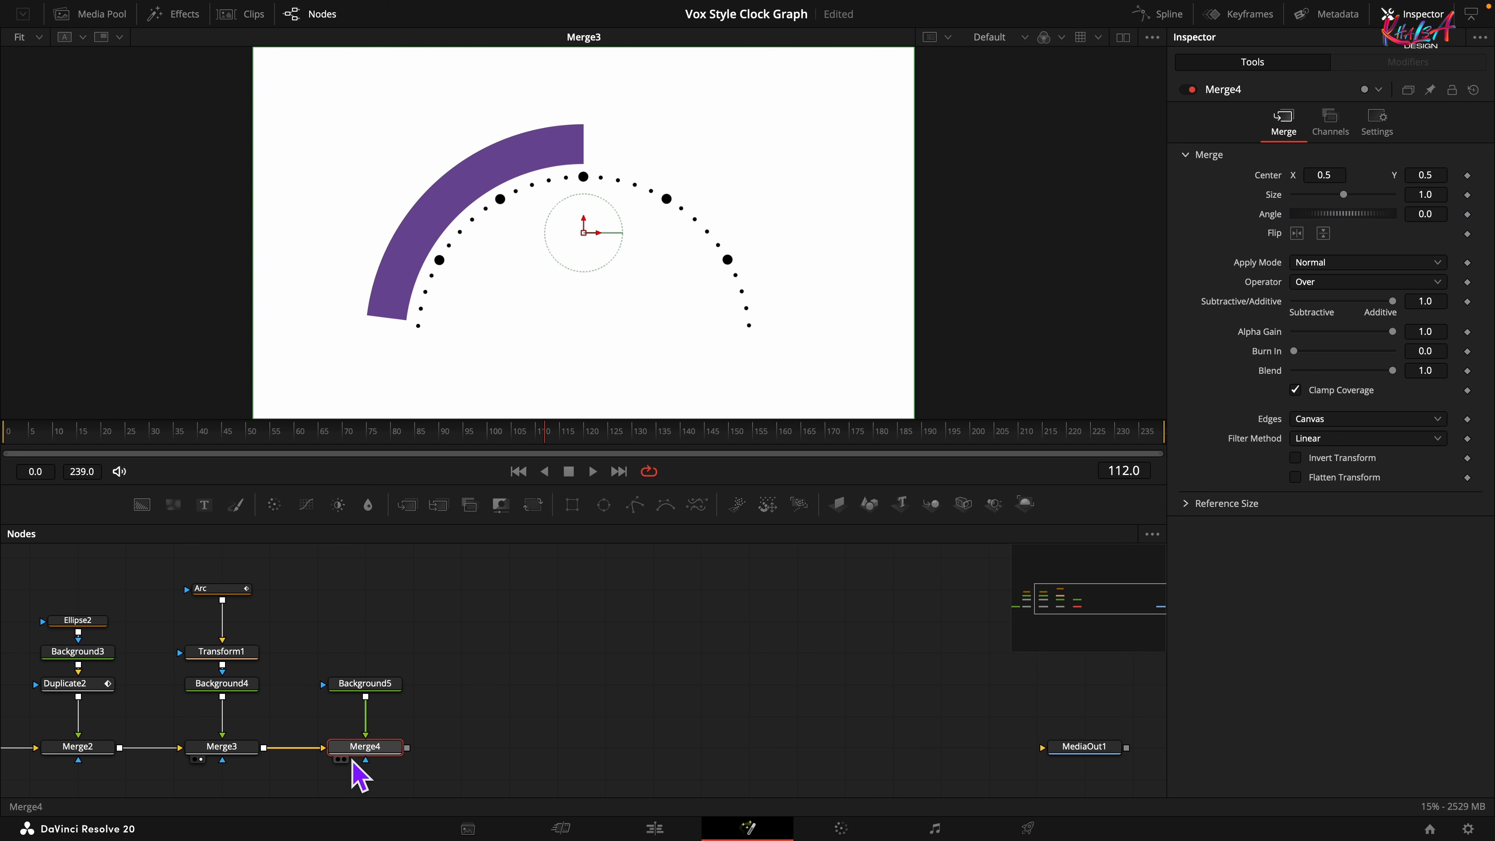
{"action": "left_click", "coordinate": [345, 759]}
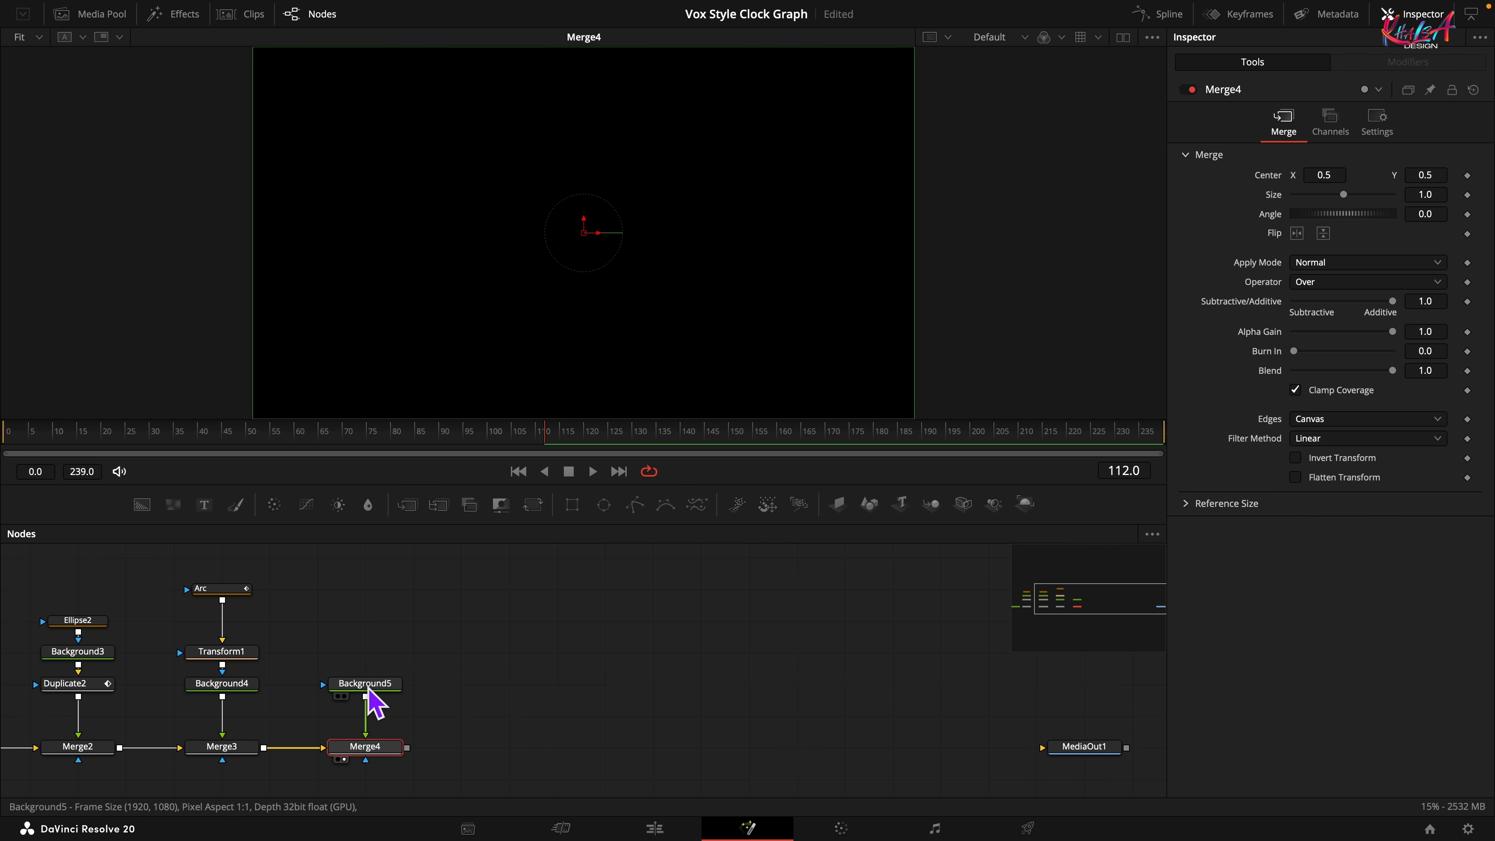
Mask Background5 with a new Ellipse and rename the mask Circle Line
{"action": "left_click", "coordinate": [369, 690]}
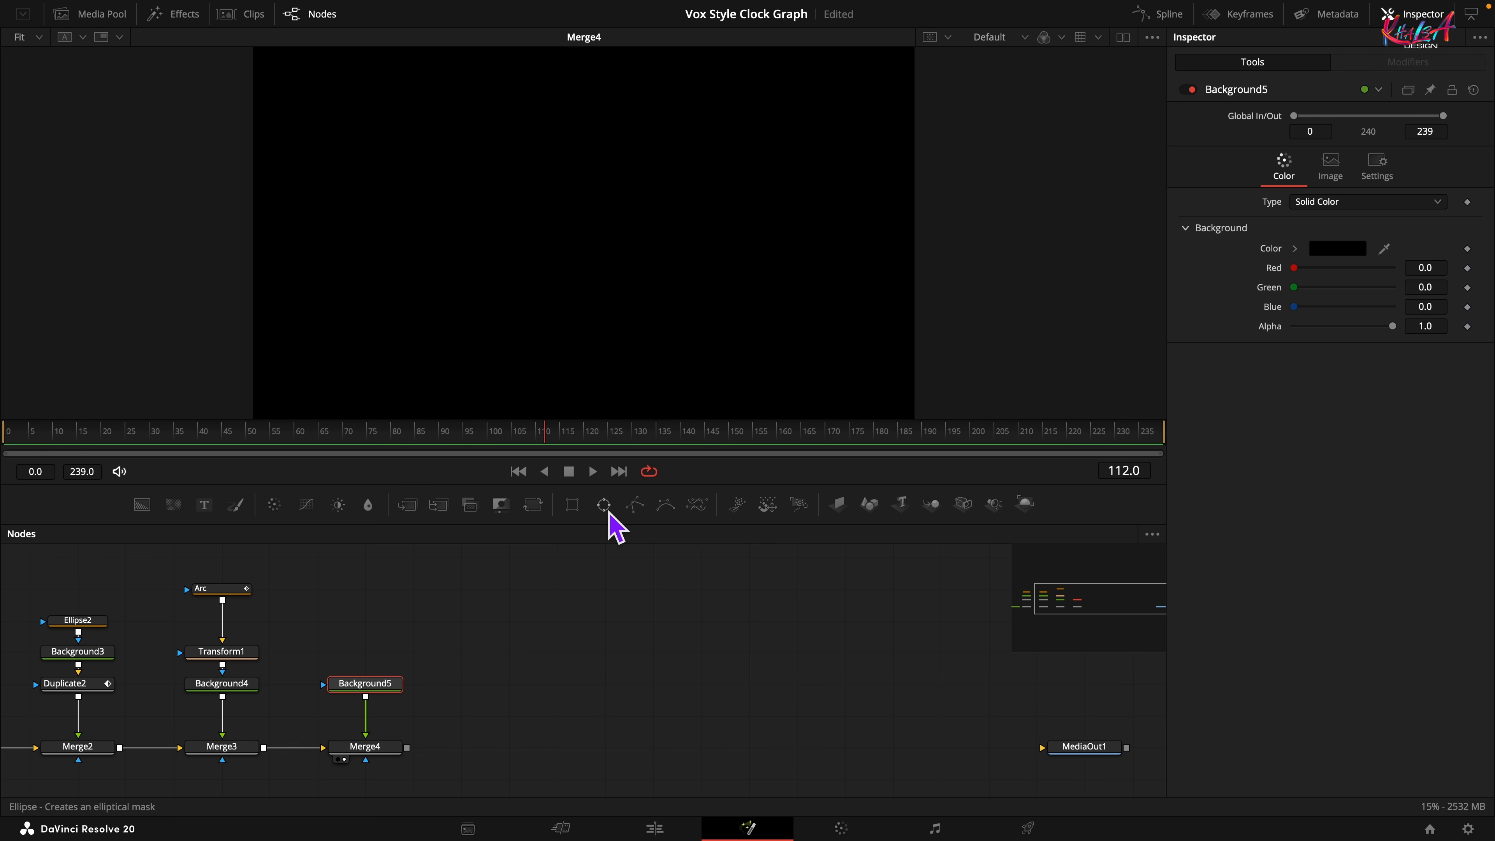
{"action": "left_click_drag", "start_coordinate": [608, 511], "coordinate": [368, 625]}
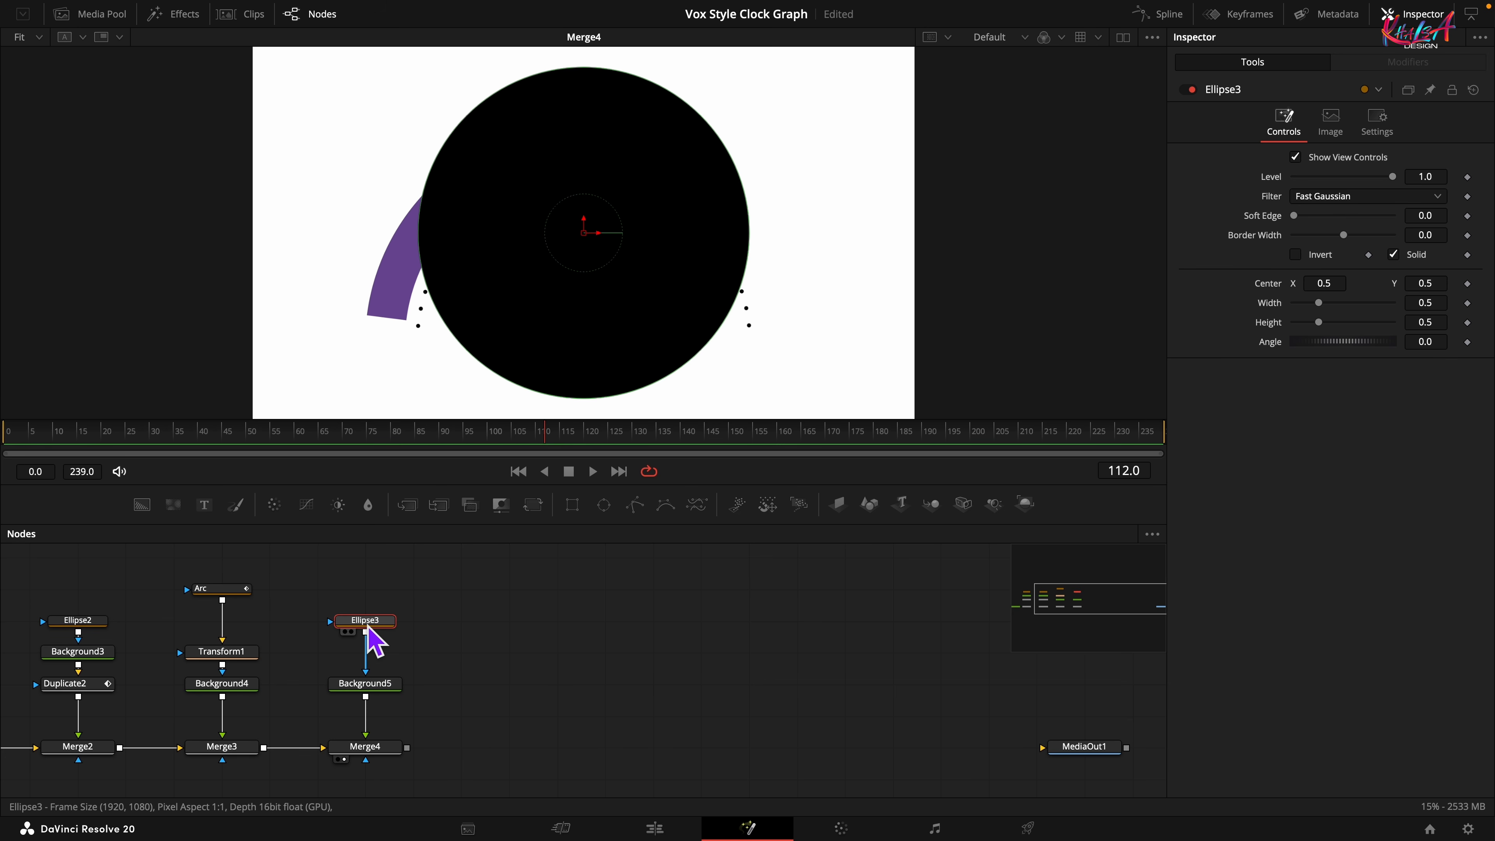
{"action": "right_click", "coordinate": [368, 630]}
{"action": "left_click", "coordinate": [434, 474]}
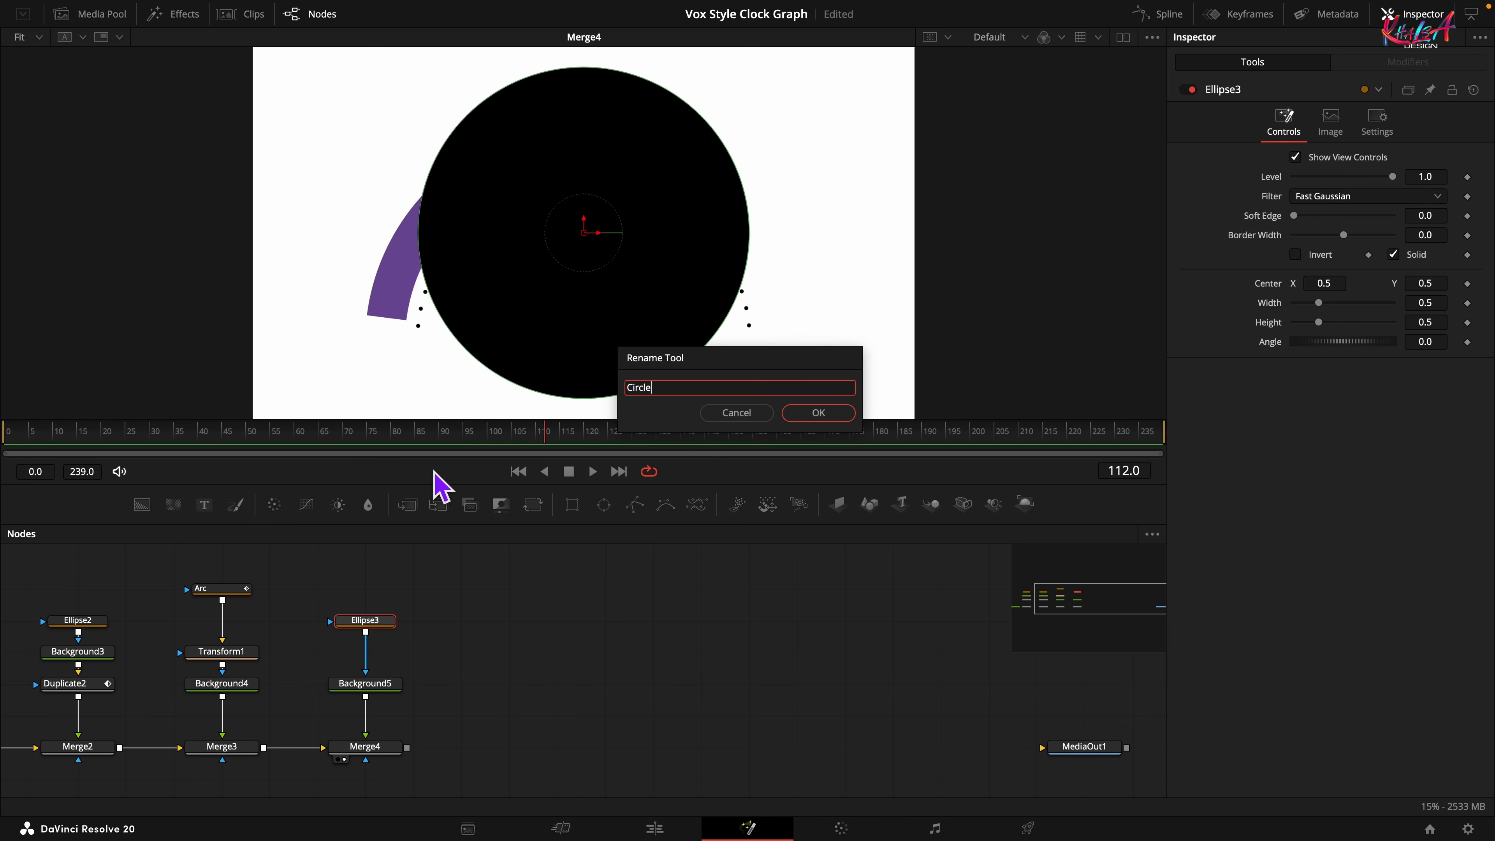
{"action": "type", "text": "Circle Line"}
{"action": "key", "text": "Return"}
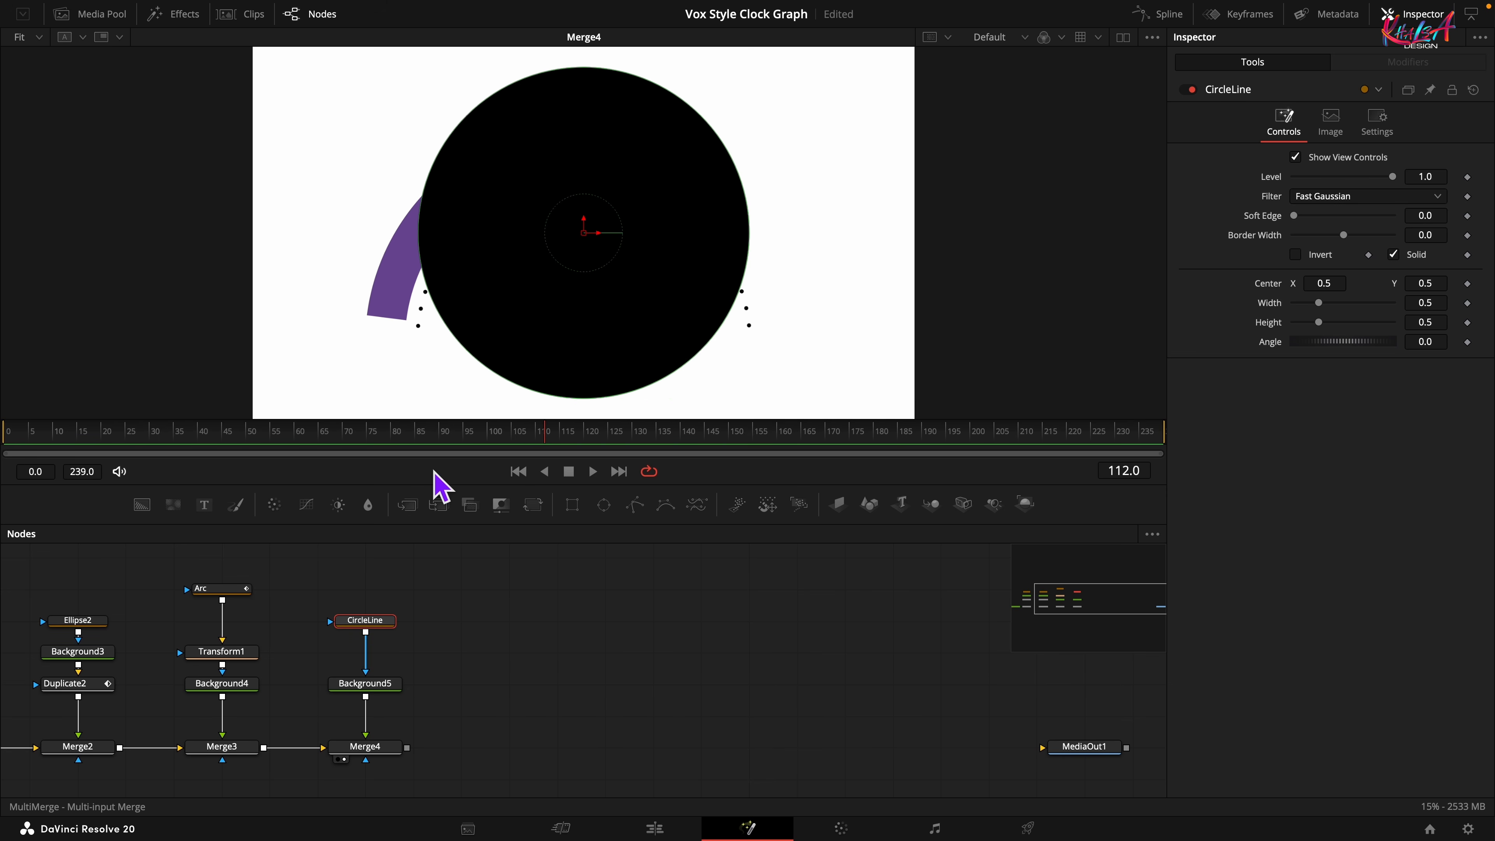
Link CircleLine's Width to its Height with the expression Height, and set the Height to 0.658
{"action": "right_click", "coordinate": [1272, 308]}
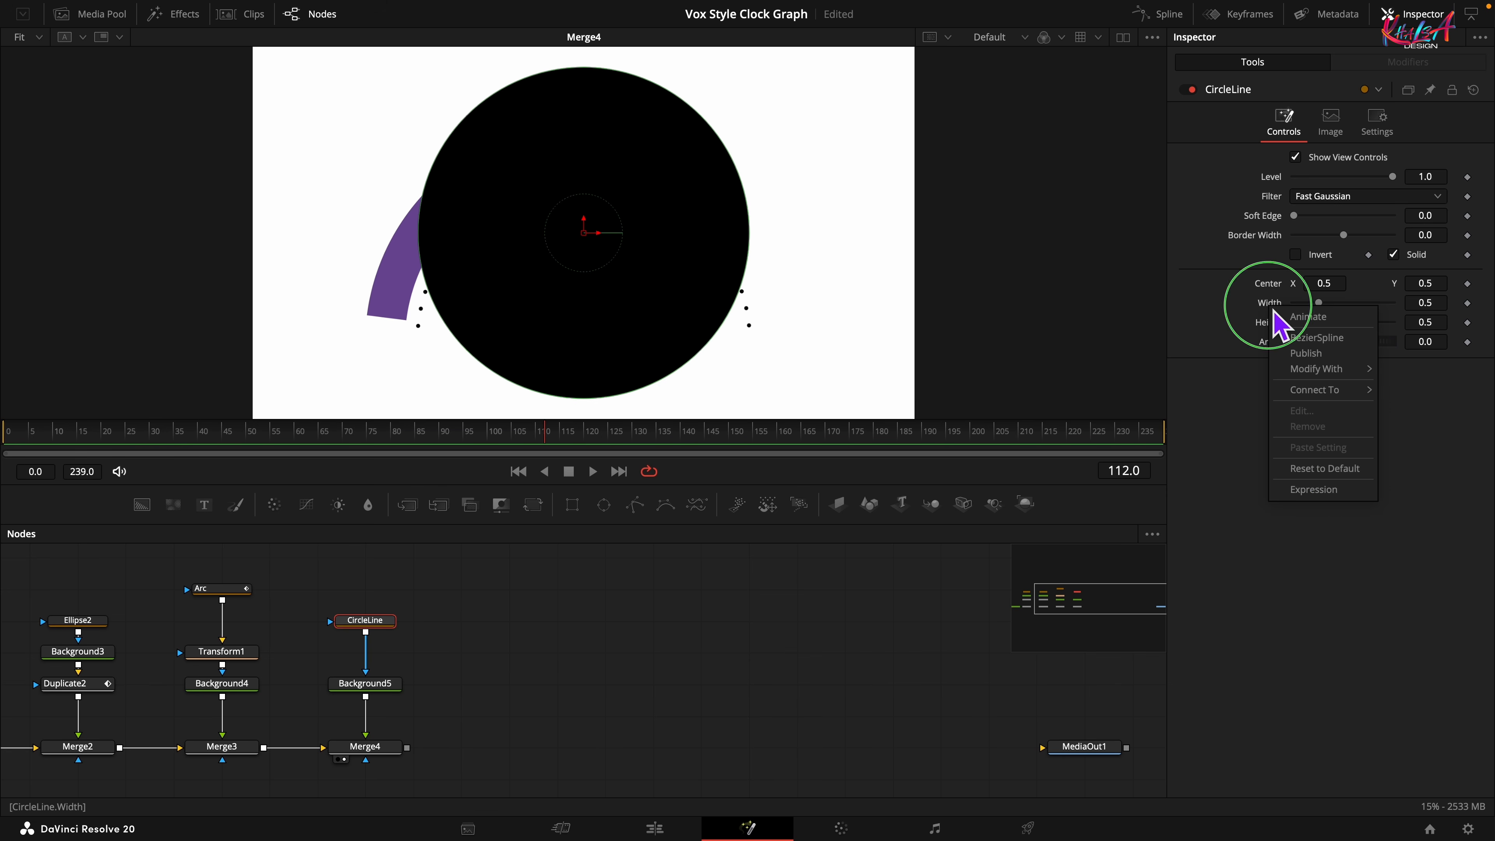
{"action": "left_click", "coordinate": [1306, 489]}
{"action": "left_click_drag", "start_coordinate": [1302, 328], "coordinate": [1259, 346]}
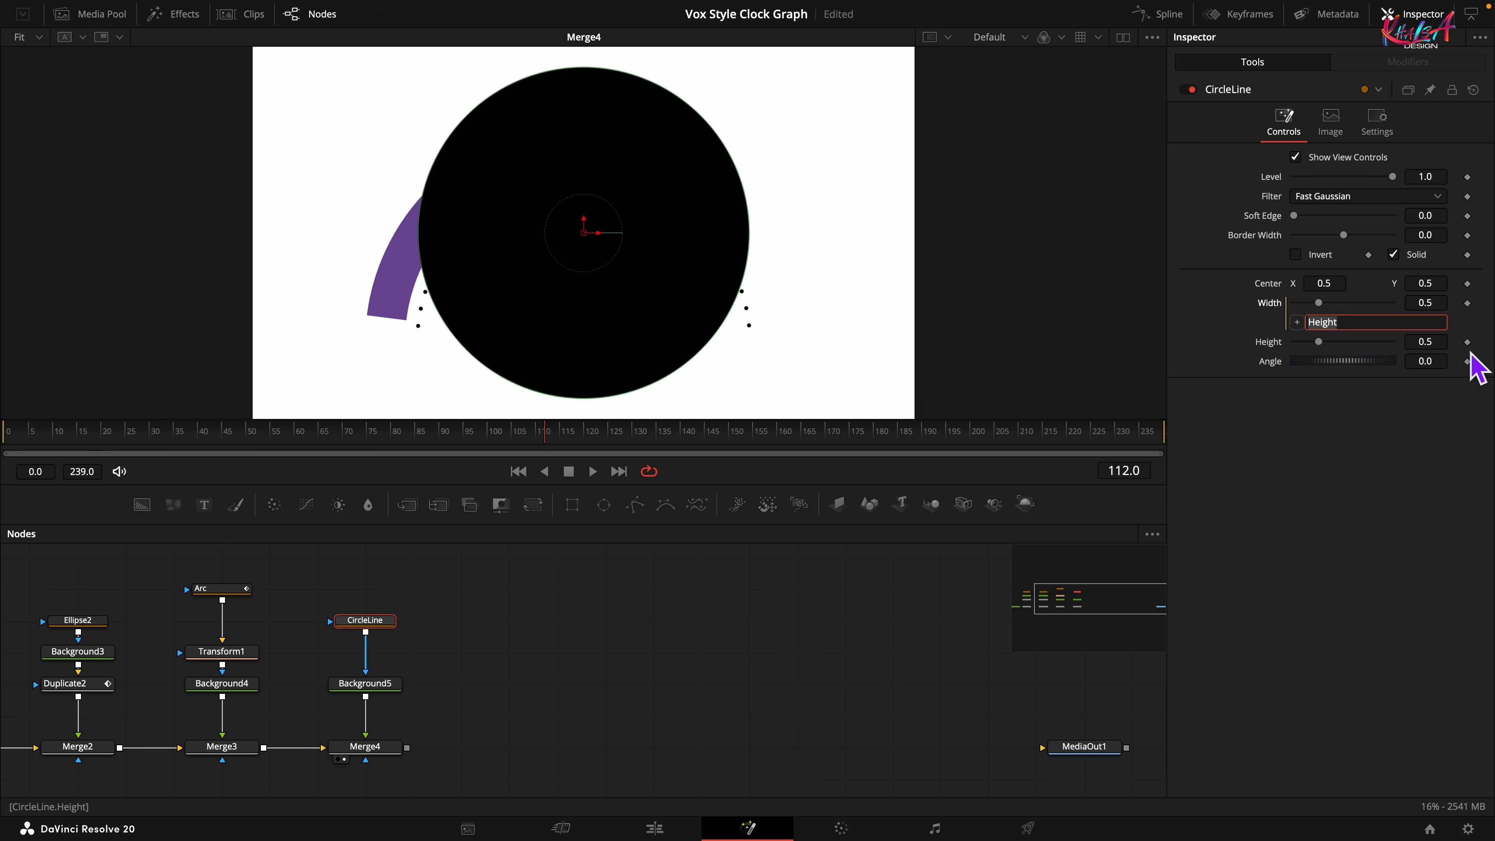
{"action": "left_click", "coordinate": [1440, 345]}
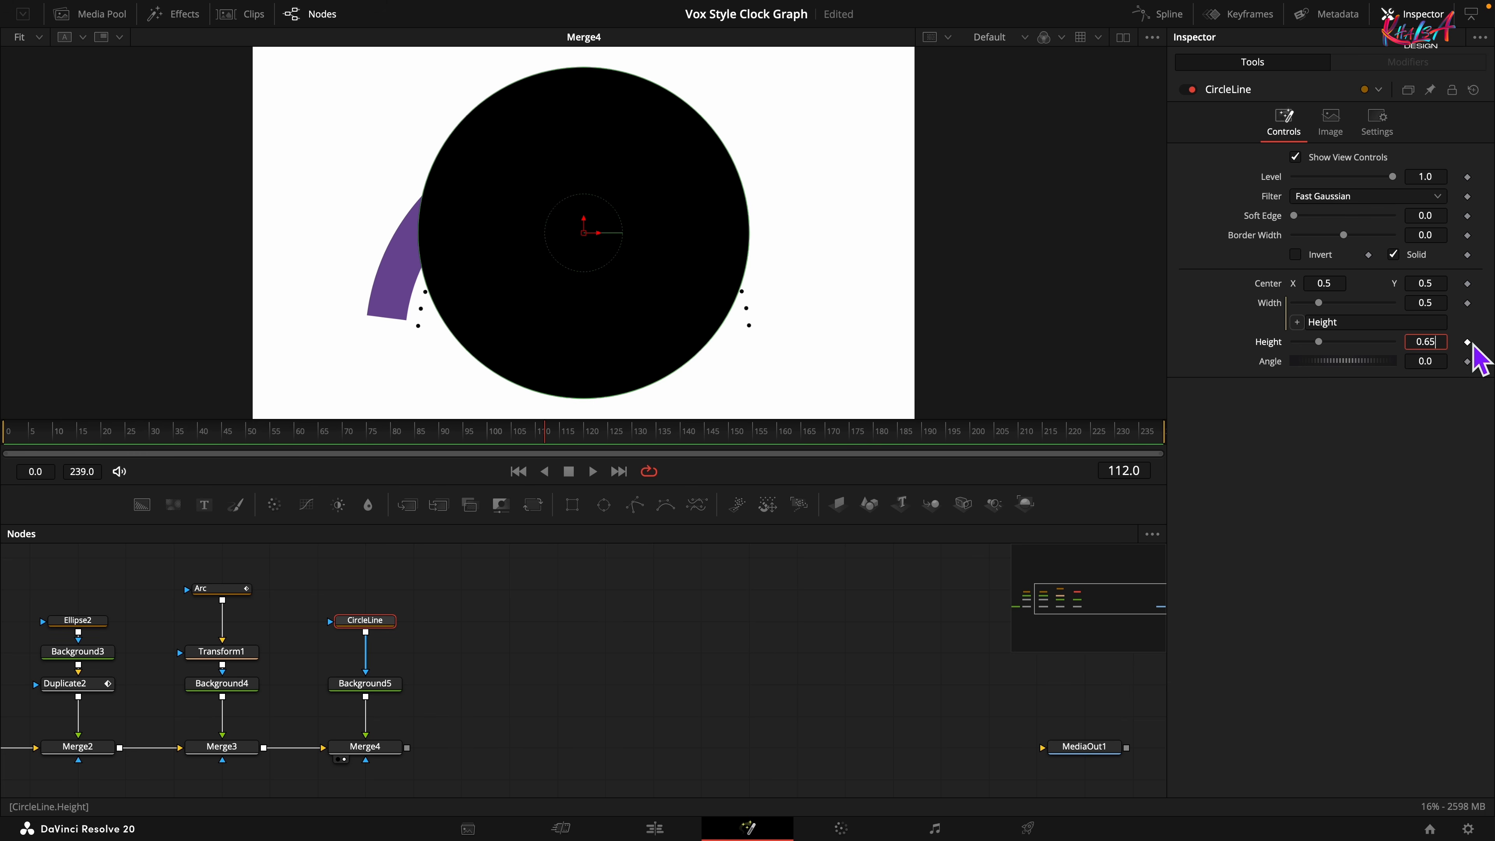
{"action": "type", "text": "0.658"}
{"action": "key", "text": "Tab"}
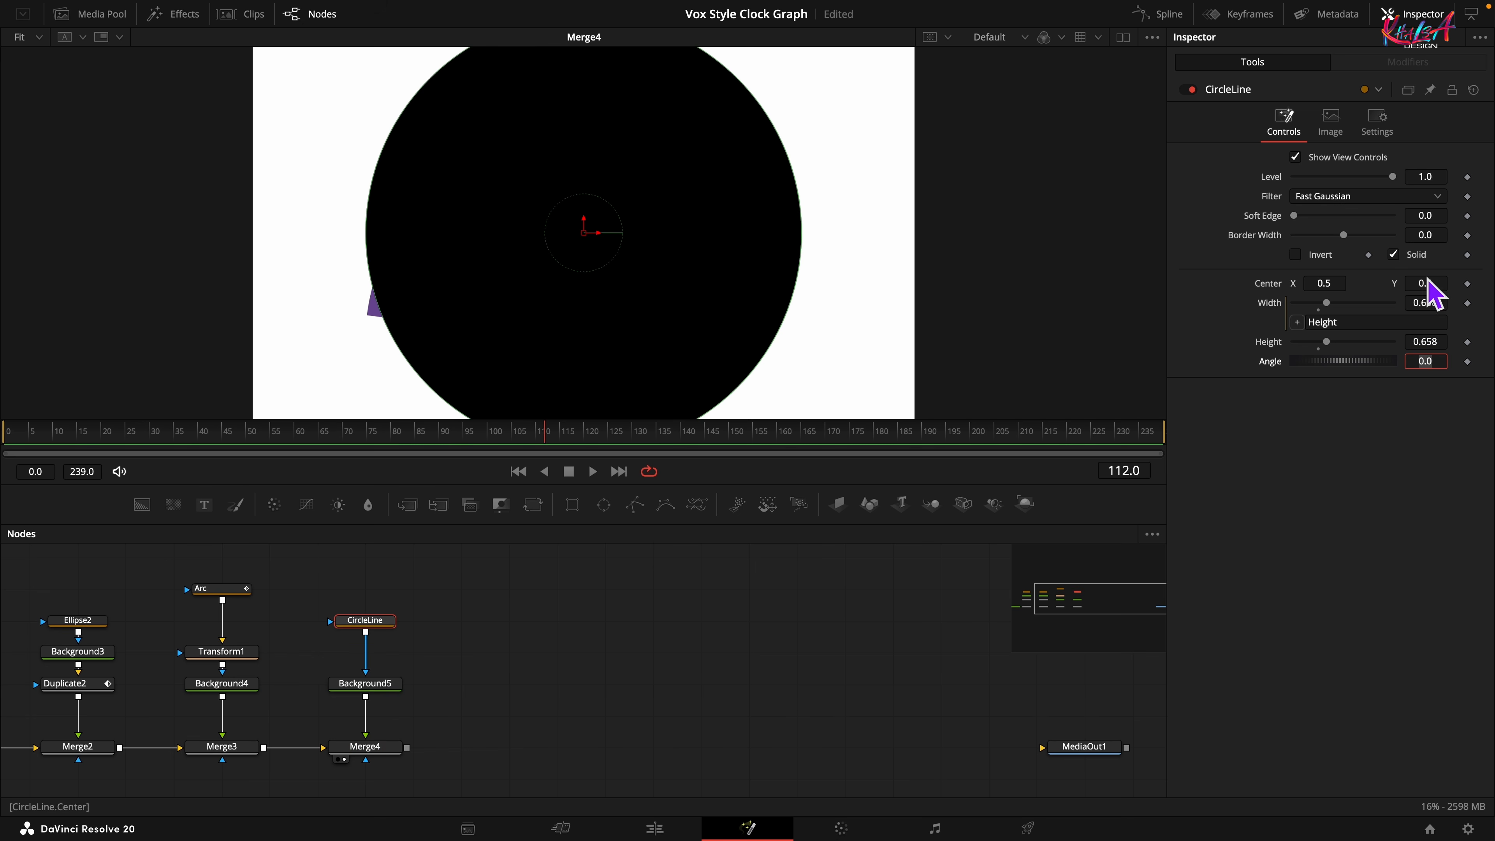
Turn off CircleLine's Solid option, set Border Width to 0.002 and Center Y to 0.205
{"action": "left_click", "coordinate": [1395, 254]}
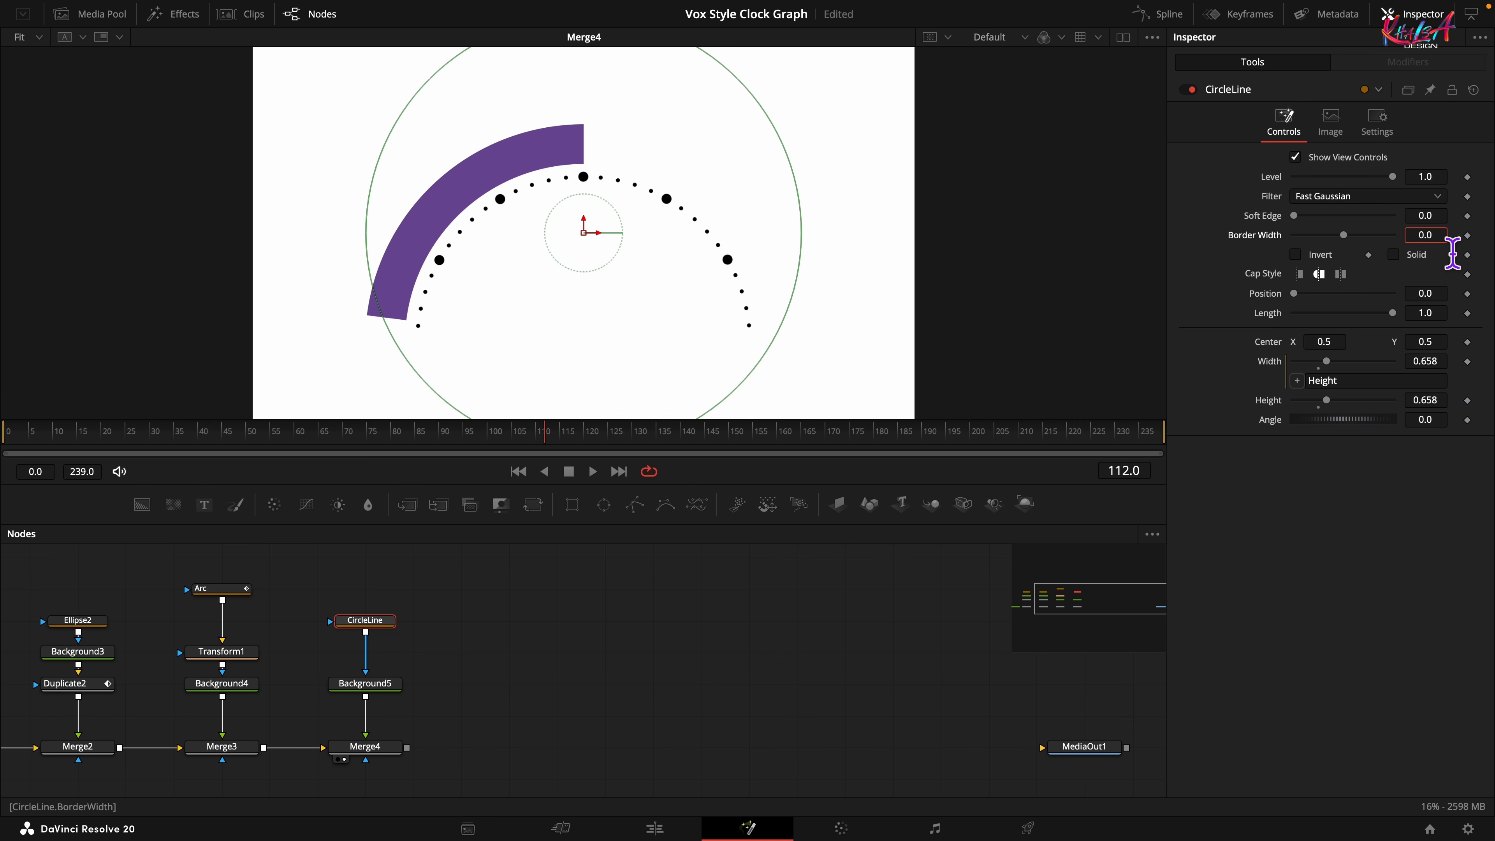
{"action": "key", "text": "Tab"}
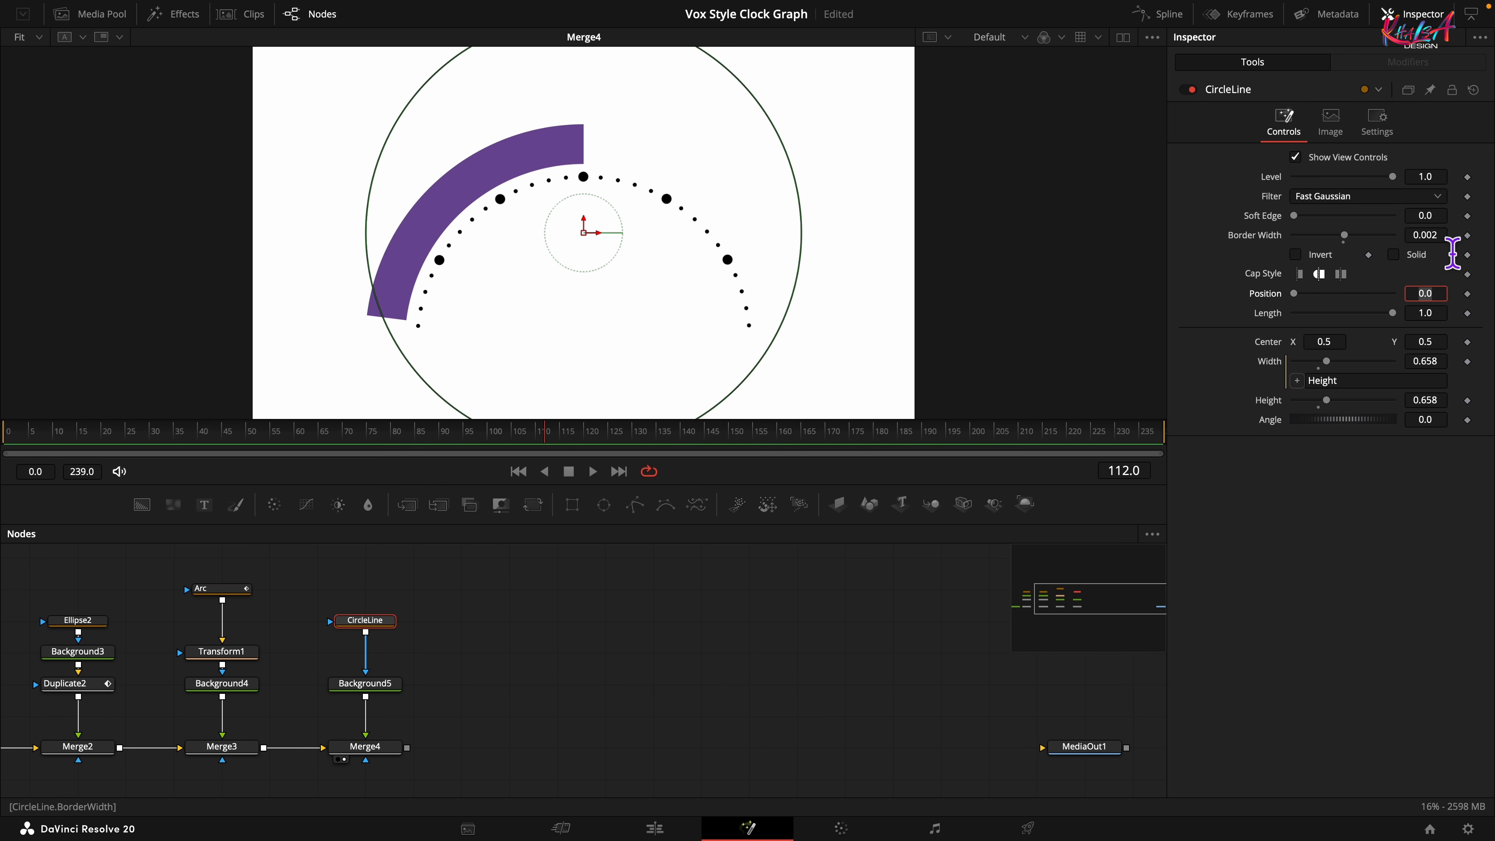
{"action": "left_click", "coordinate": [1441, 343]}
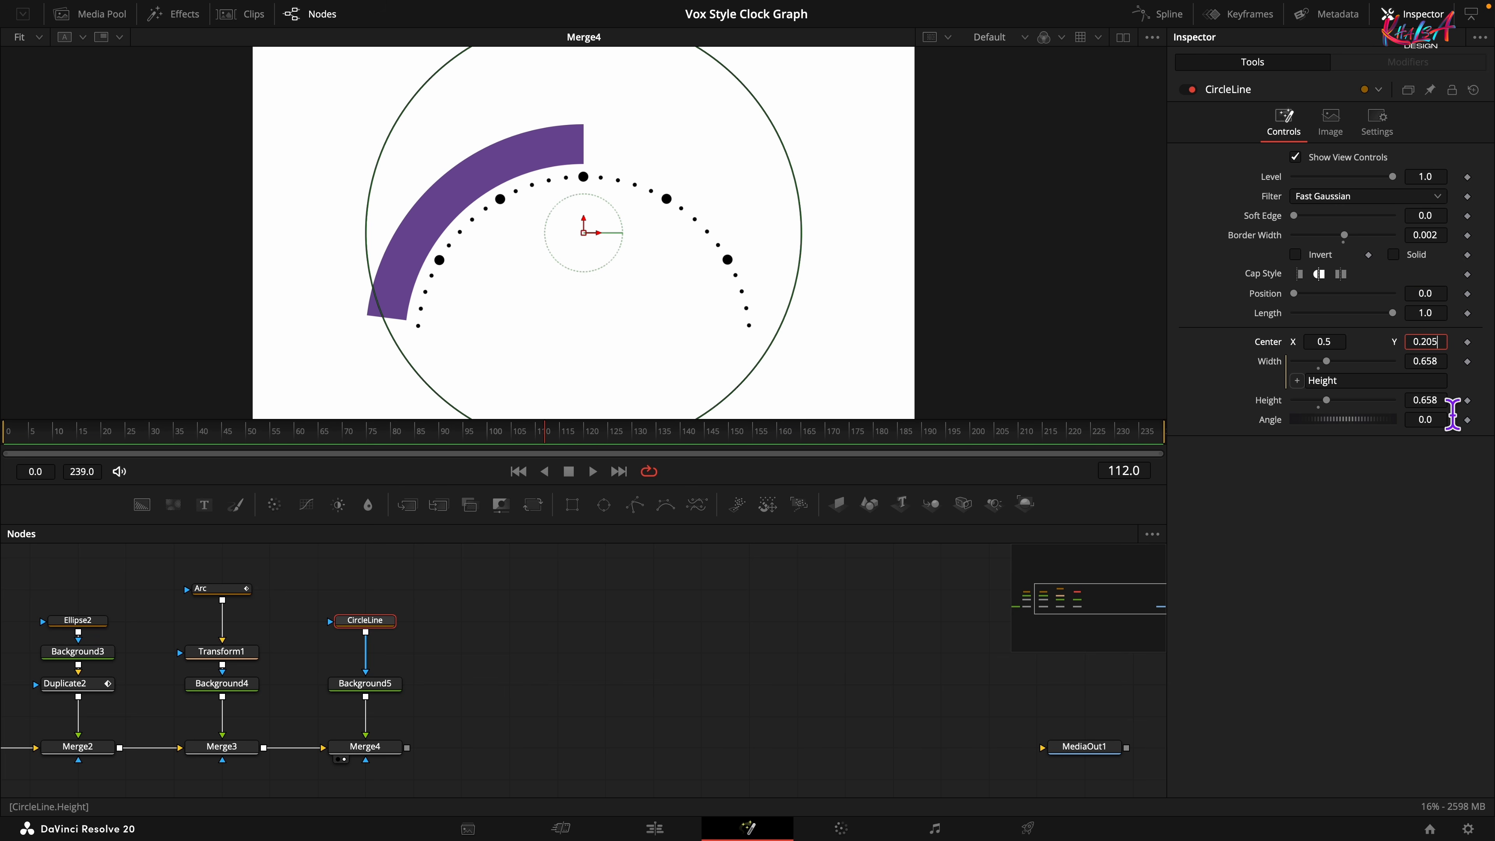
{"action": "key", "text": "Tab"}
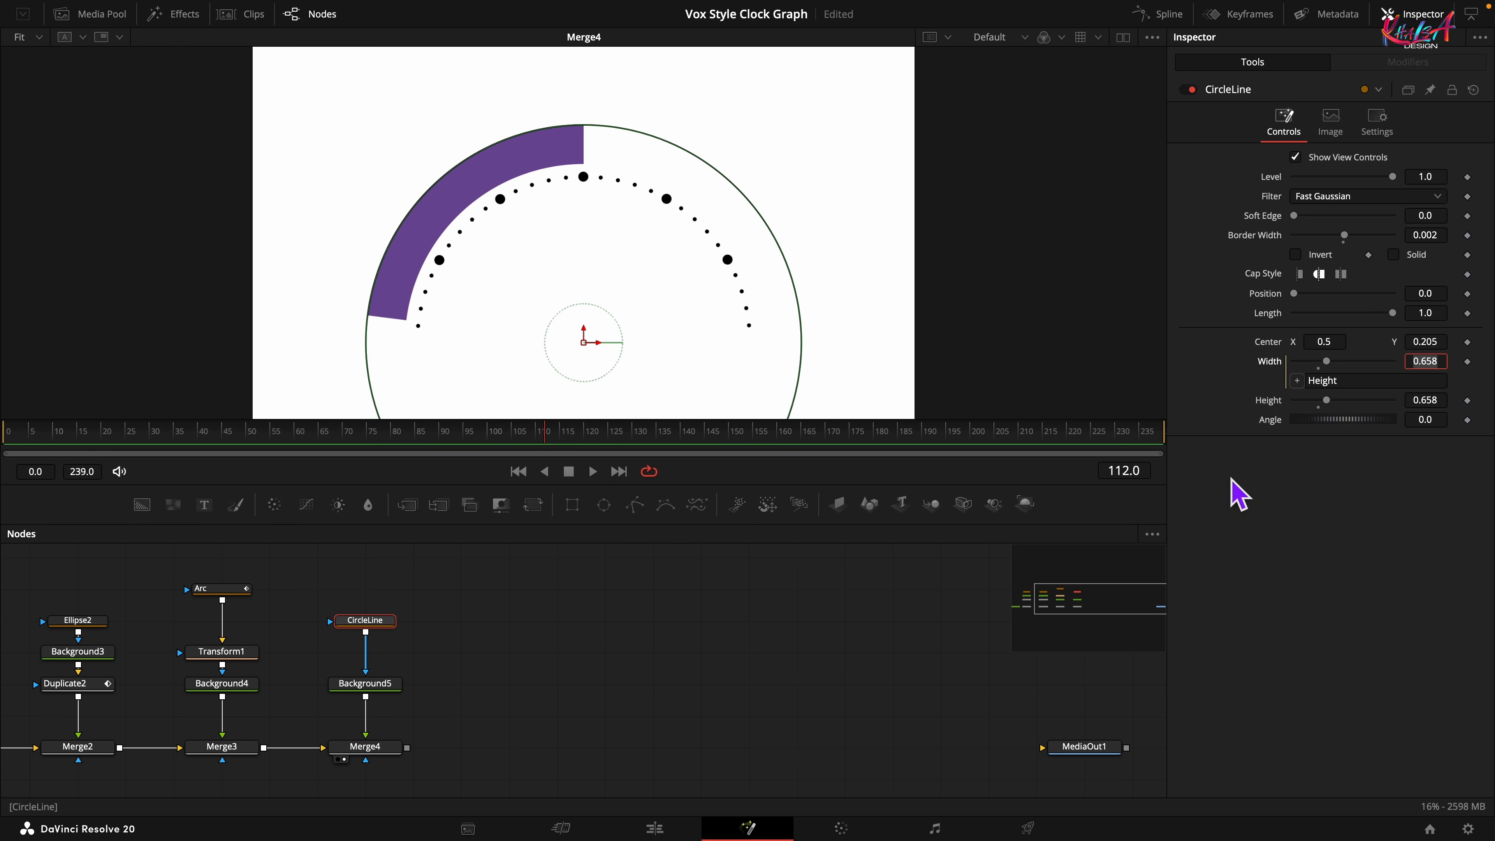
Insert a Transform between CircleLine and Background5, feed CircleLine into its main input, and flip it horizontally
{"action": "left_click", "coordinate": [389, 683]}
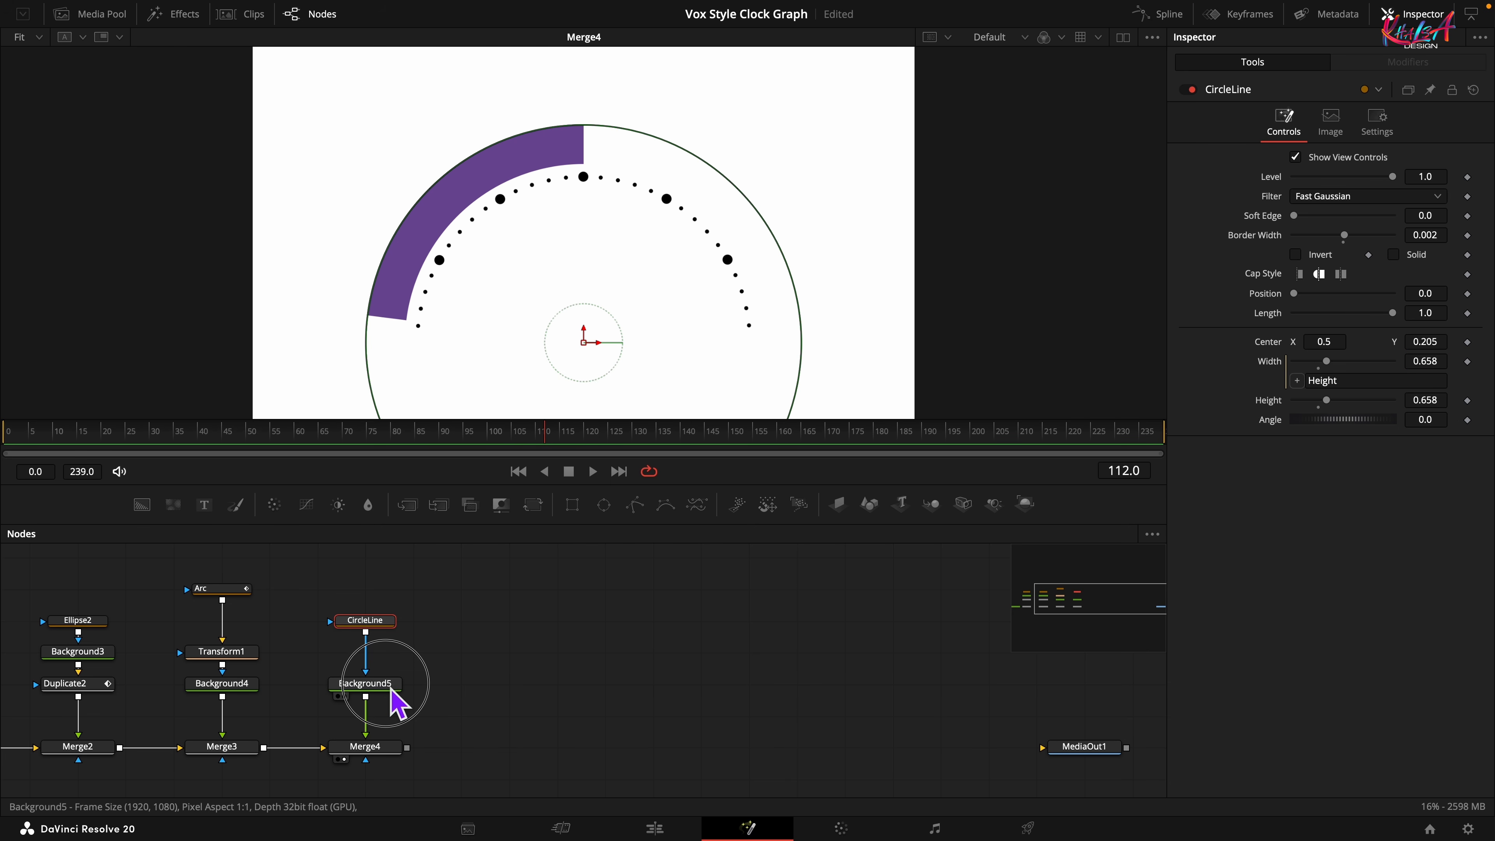
{"action": "left_click", "coordinate": [385, 621]}
{"action": "left_click", "coordinate": [532, 506]}
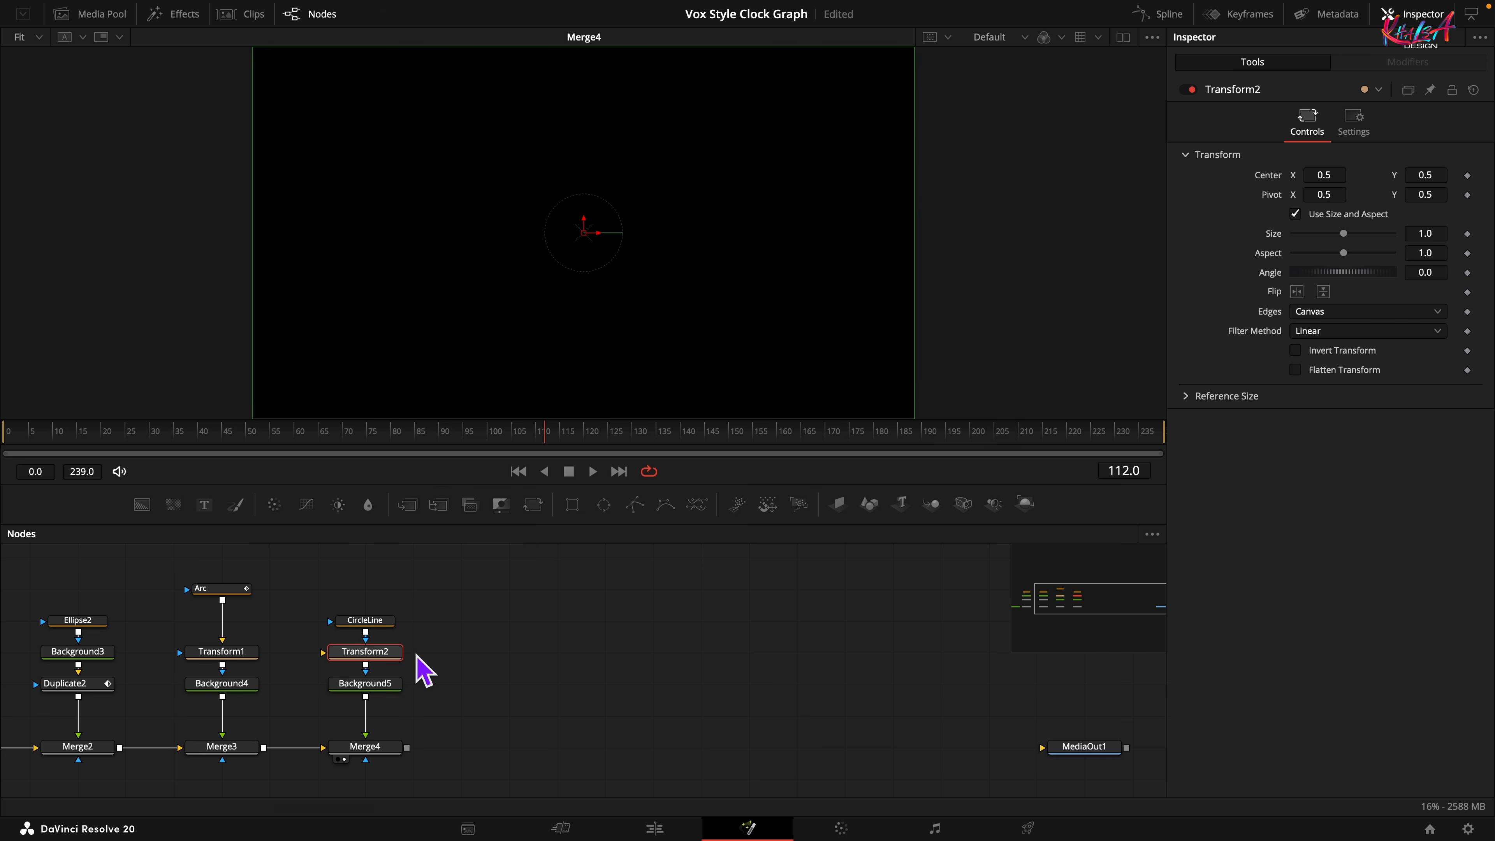
{"action": "left_click", "coordinate": [381, 649]}
{"action": "left_click", "coordinate": [375, 621]}
{"action": "left_click_drag", "start_coordinate": [374, 621], "coordinate": [326, 656]}
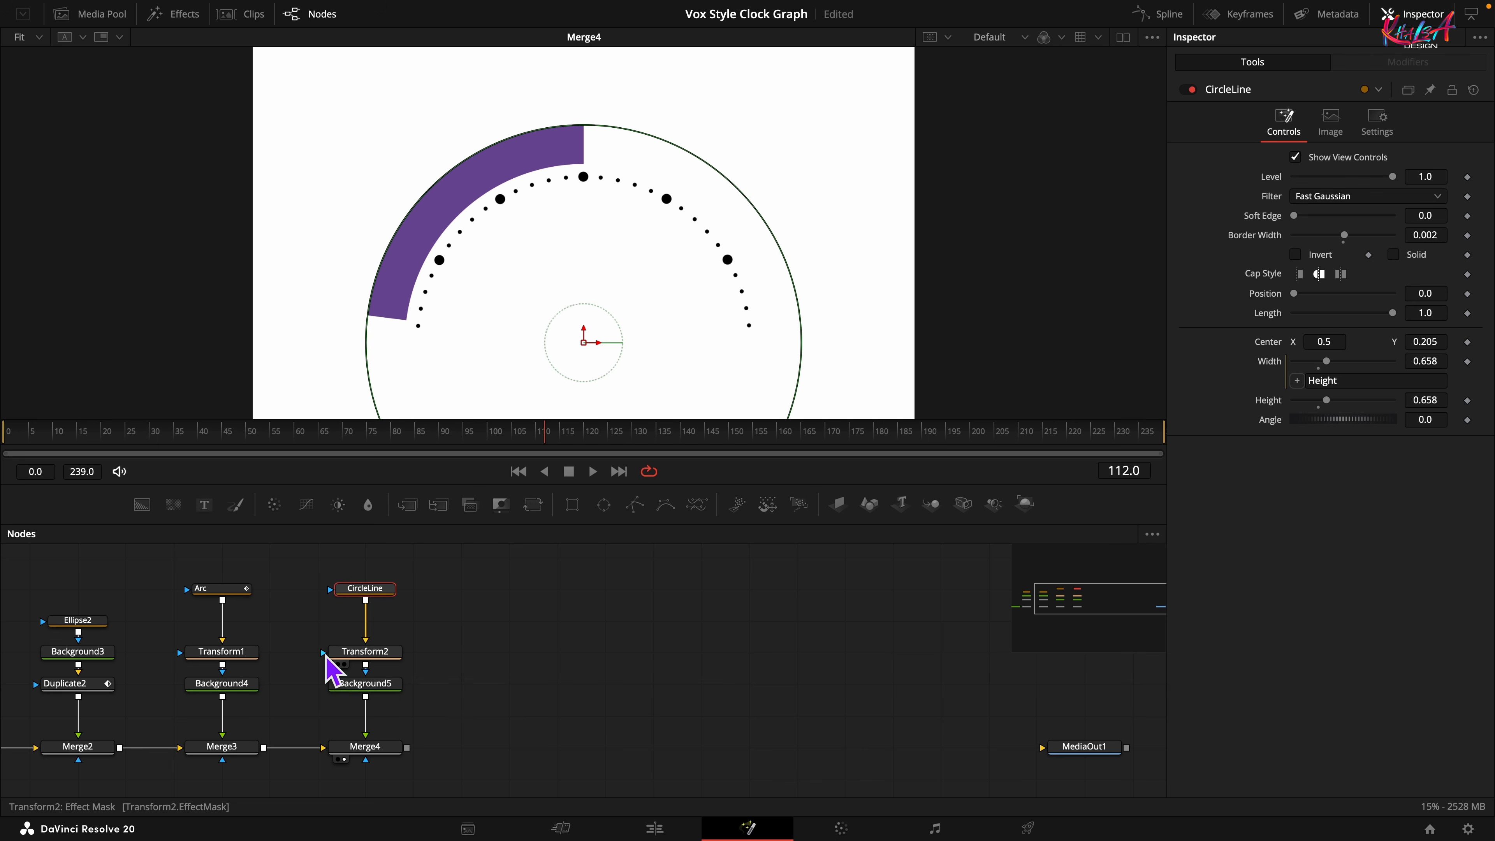
{"action": "left_click", "coordinate": [388, 653]}
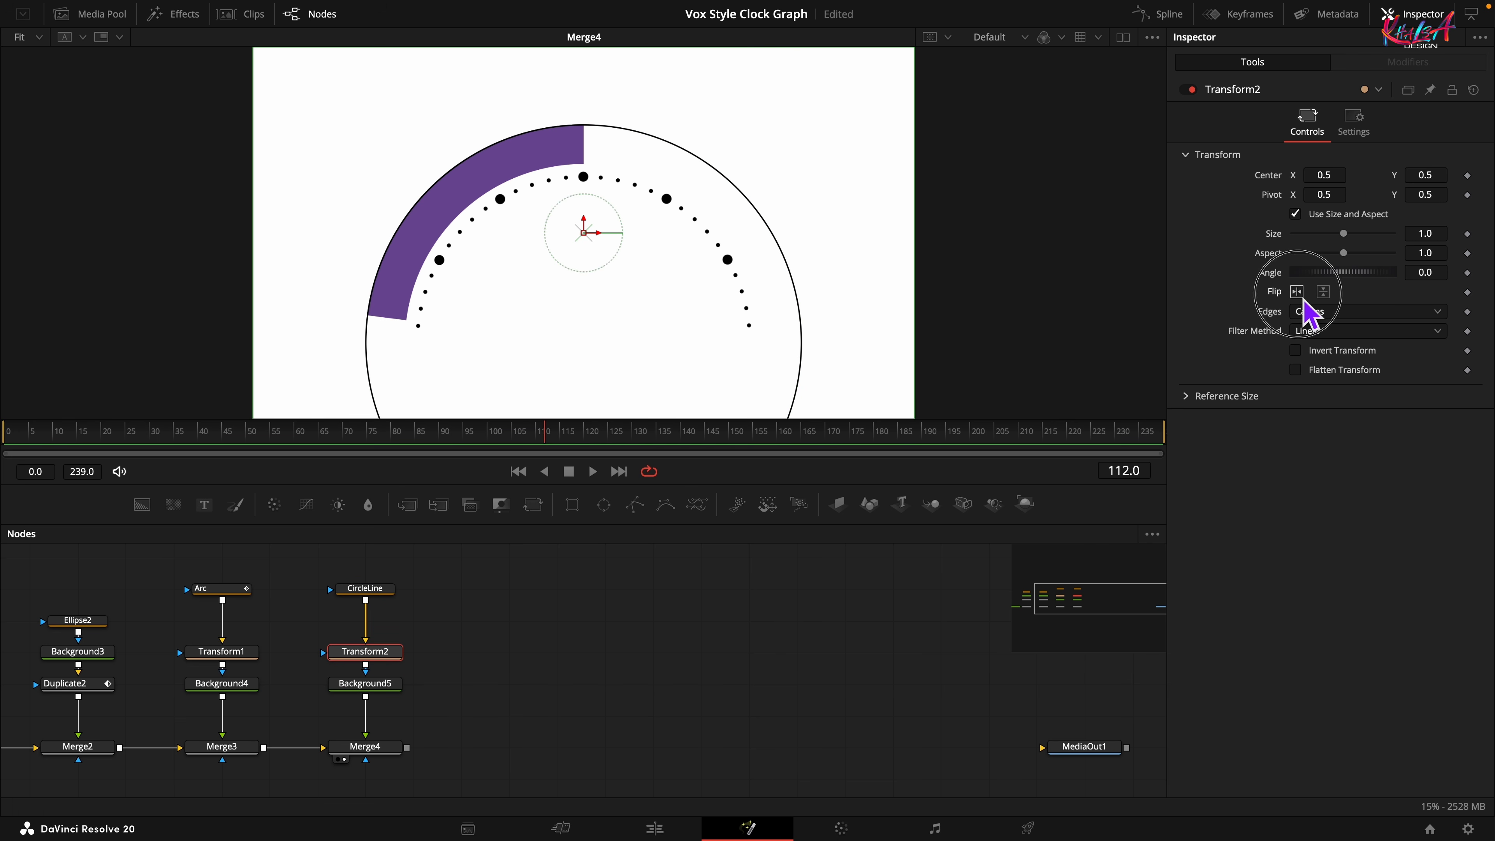
{"action": "left_click", "coordinate": [1298, 291]}
At frame 128, give CircleLine flat caps, a Length of 0.23 and a Position of 0.25
{"action": "left_click", "coordinate": [386, 609]}
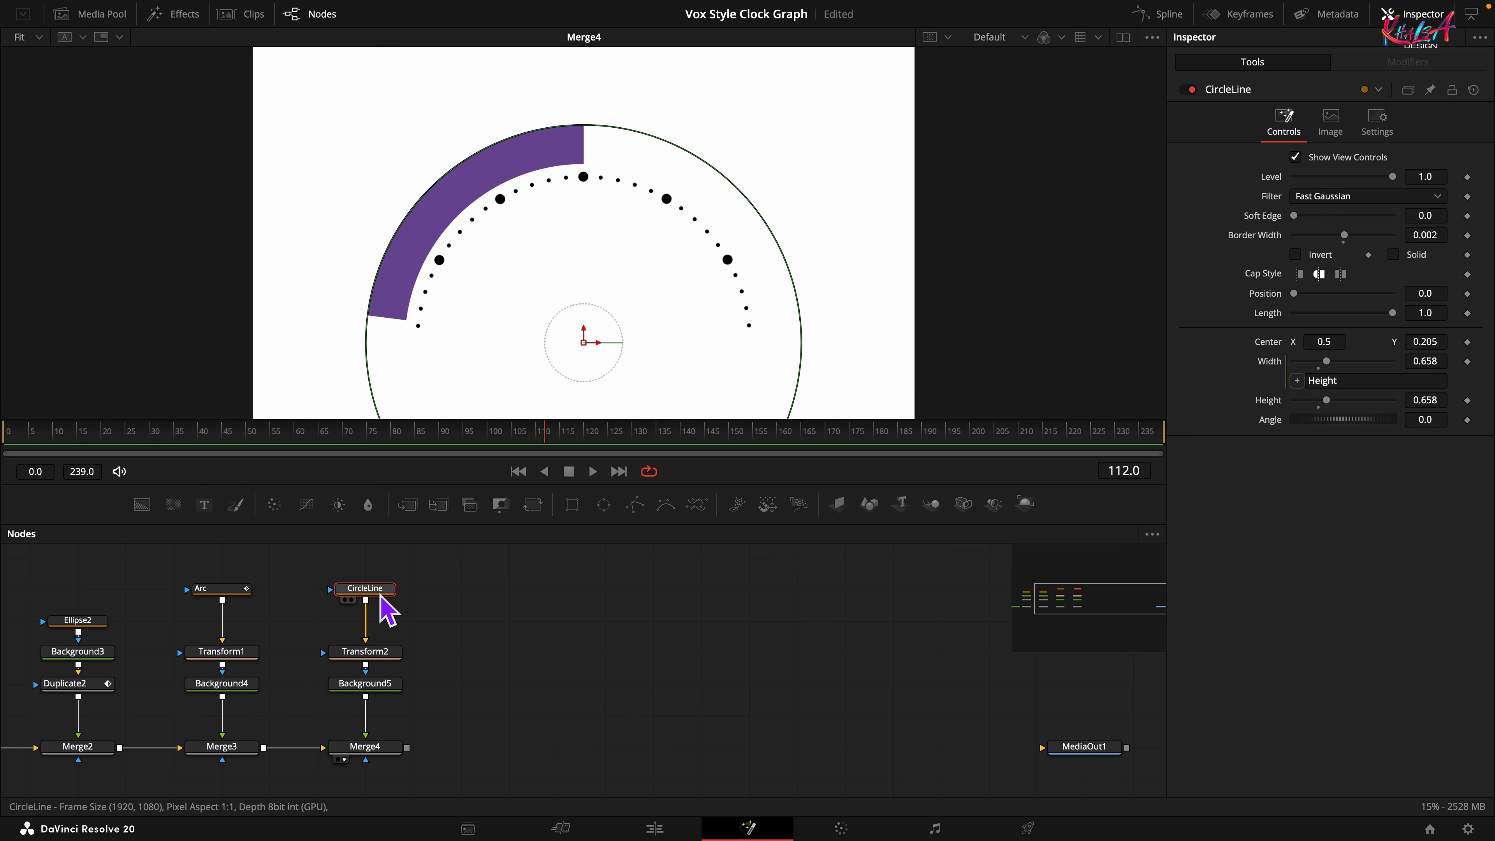
{"action": "left_click", "coordinate": [569, 471]}
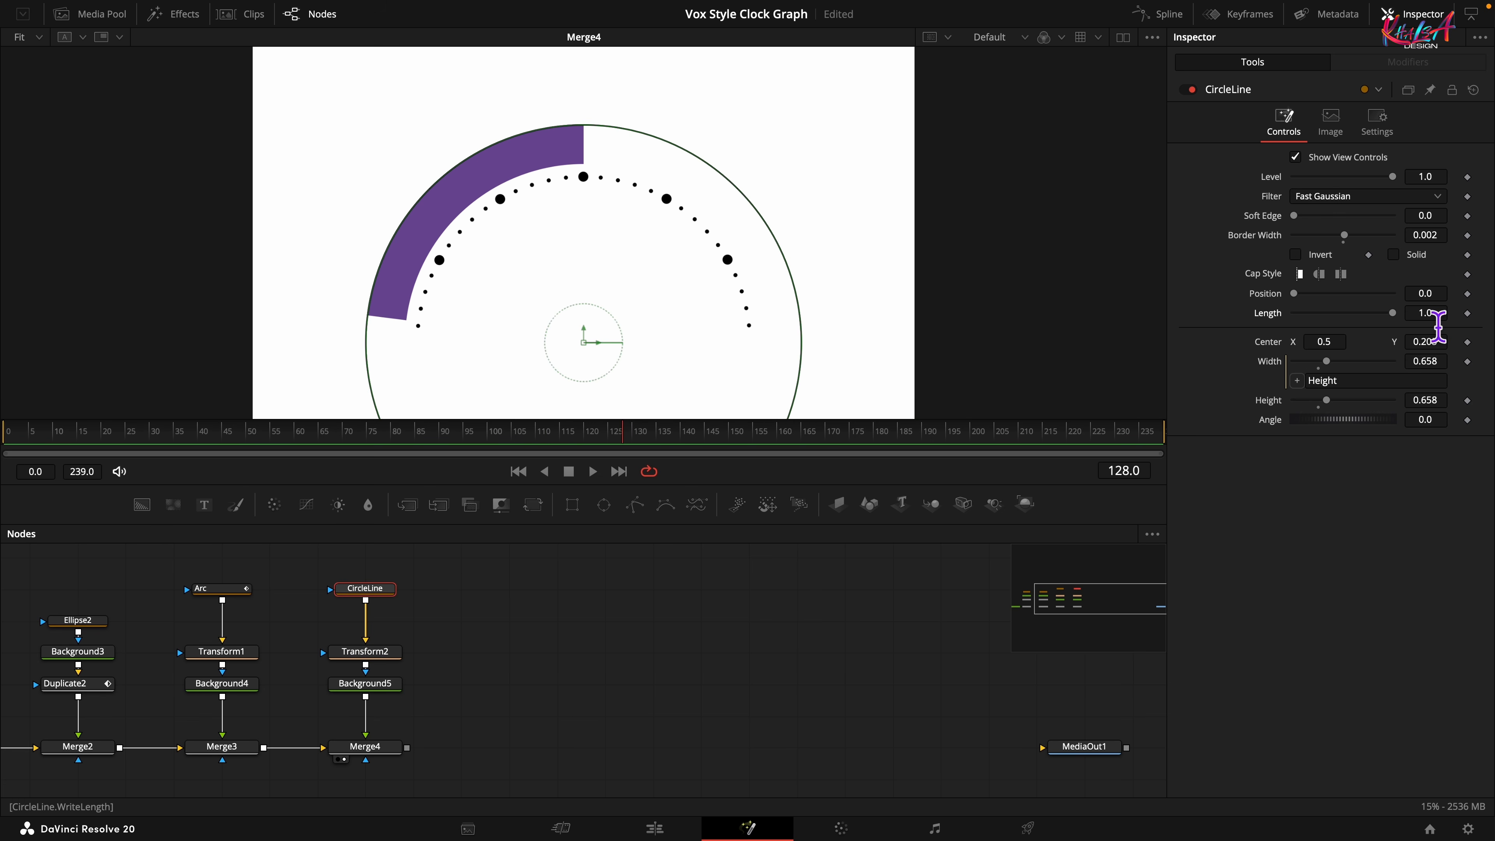
{"action": "left_click", "coordinate": [1427, 313]}
{"action": "key", "text": "Tab"}
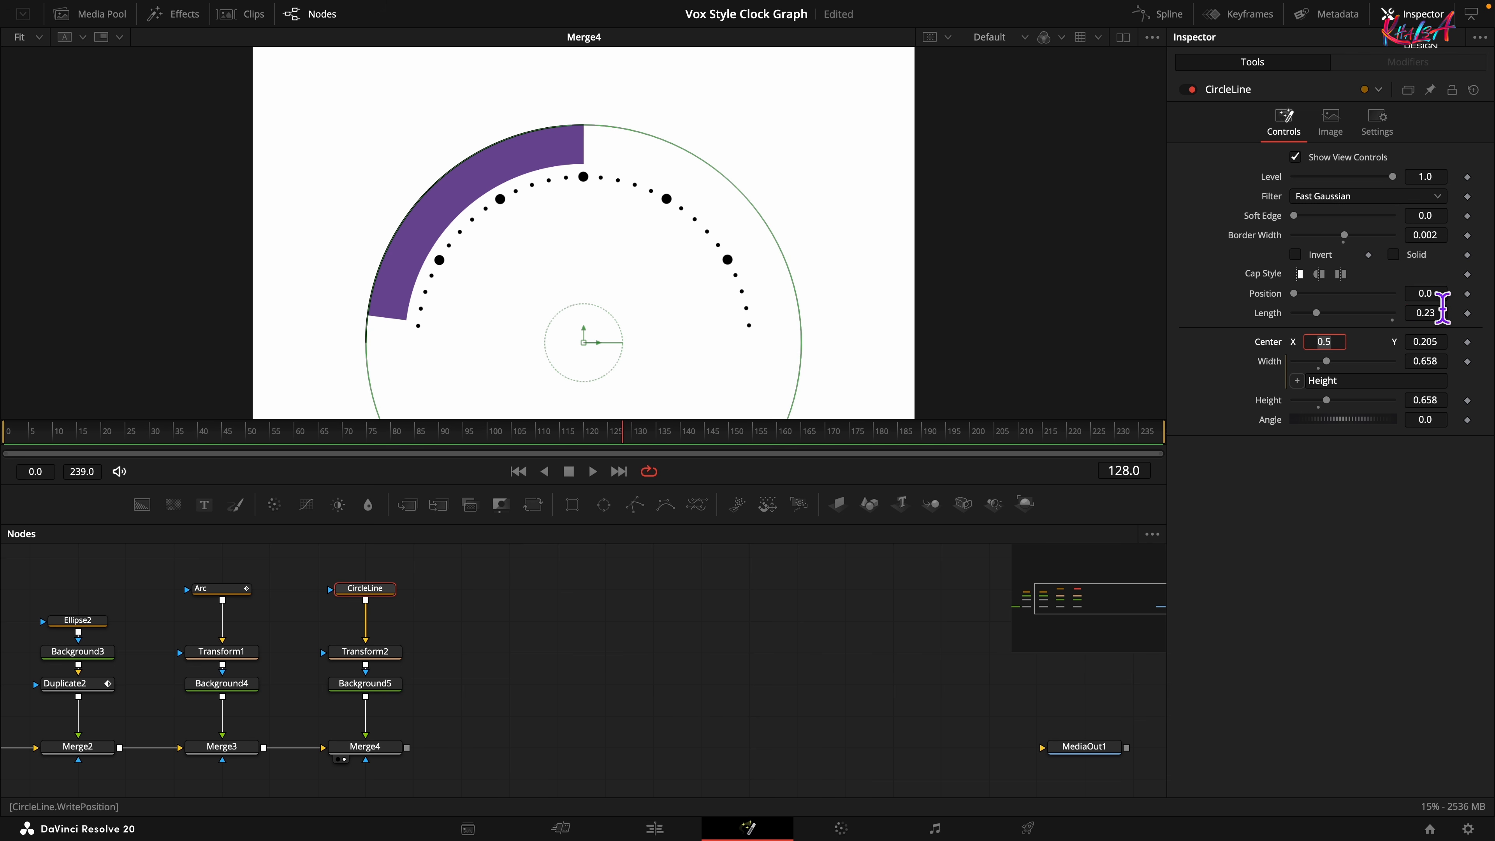
{"action": "left_click", "coordinate": [1442, 293]}
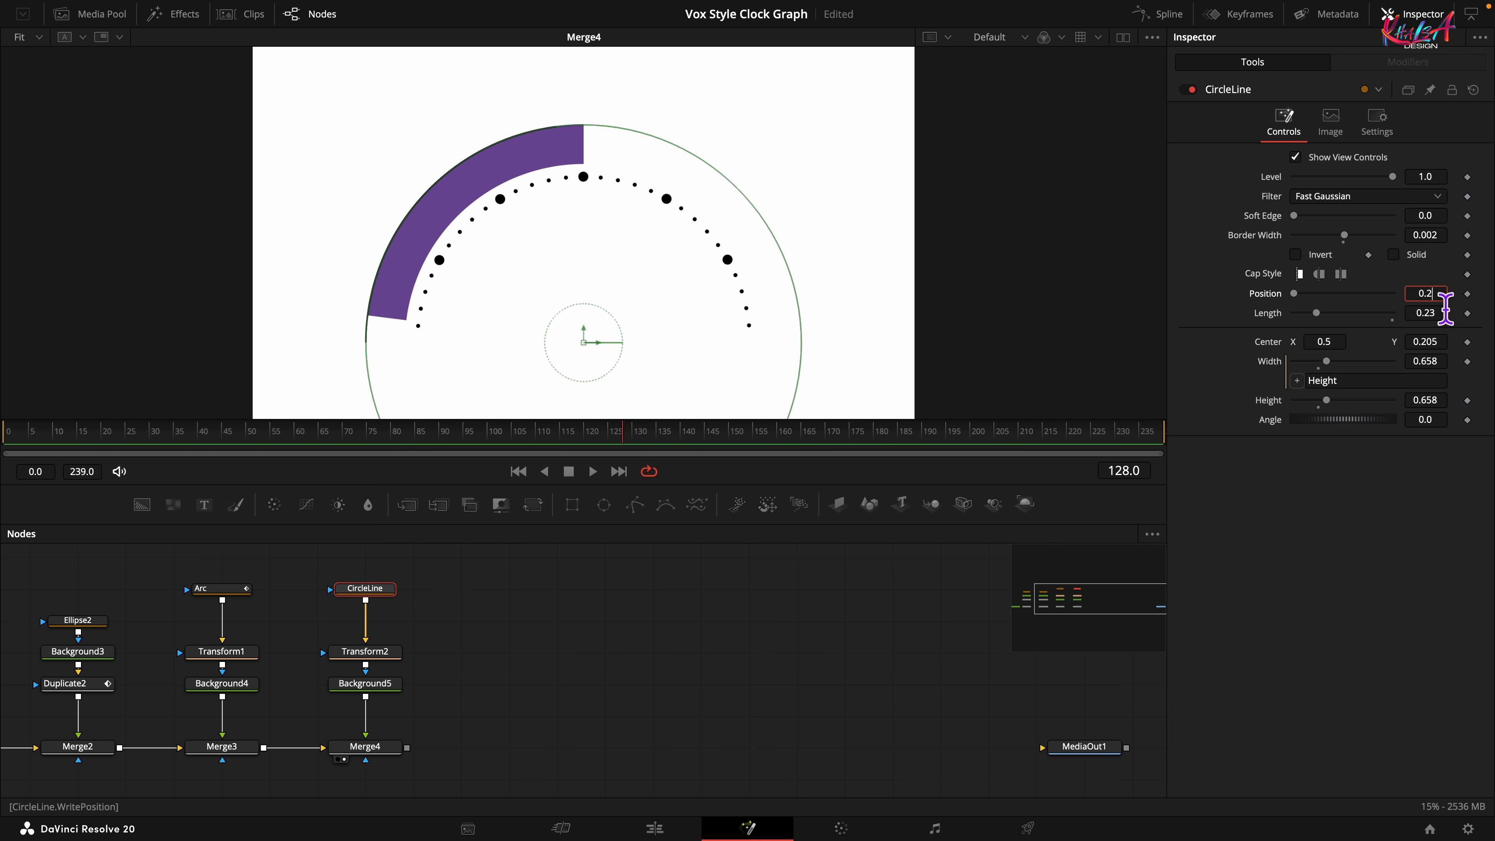
{"action": "type", "text": "25"}
{"action": "key", "text": "Return"}
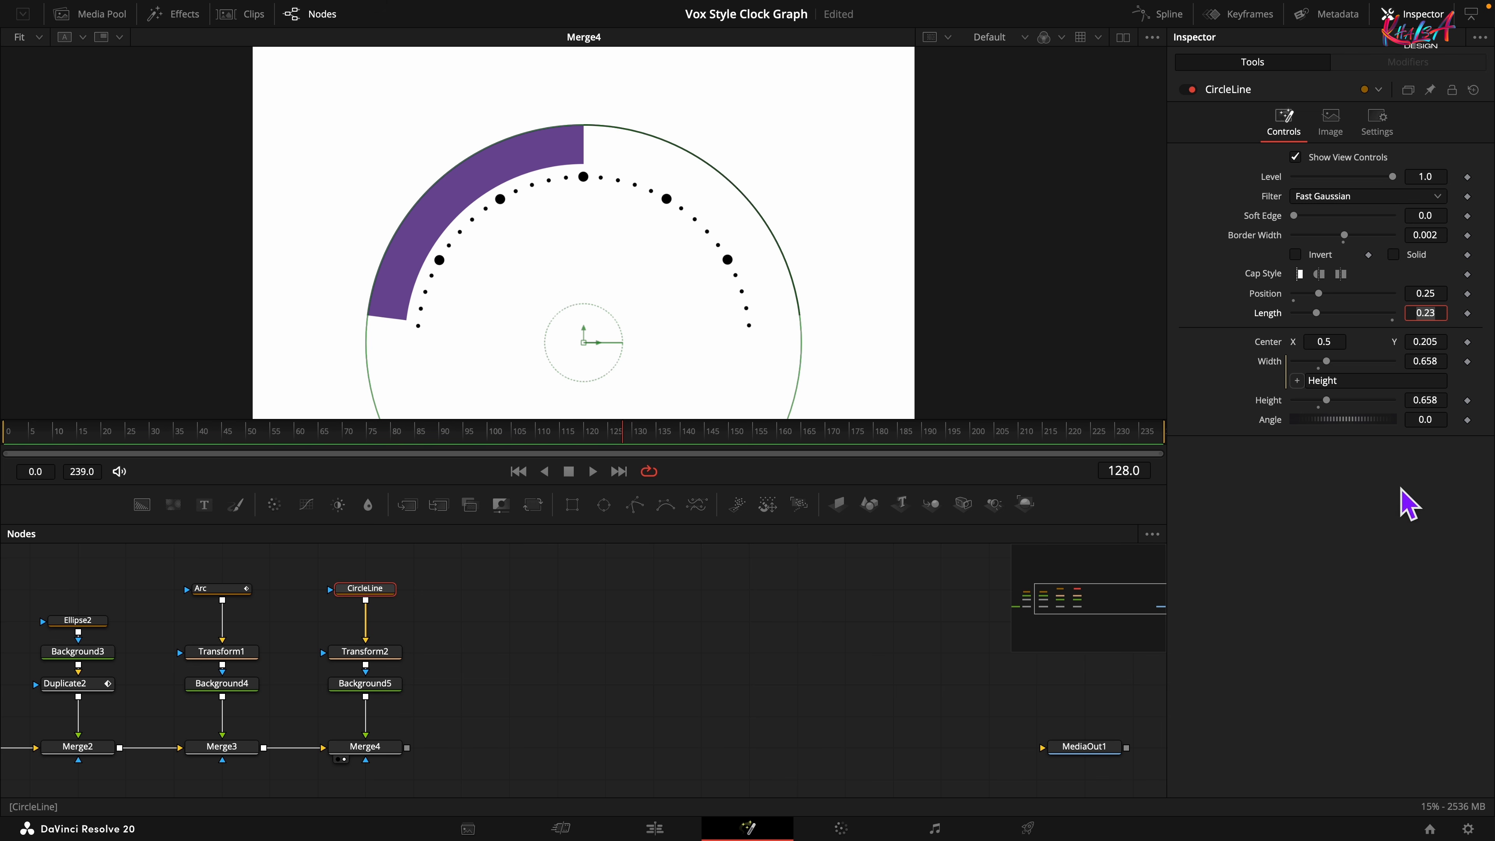
Keyframe CircleLine's Length at 0.23 on frame 128 and at 0.0 on frame 112
{"action": "left_click", "coordinate": [1467, 312]}
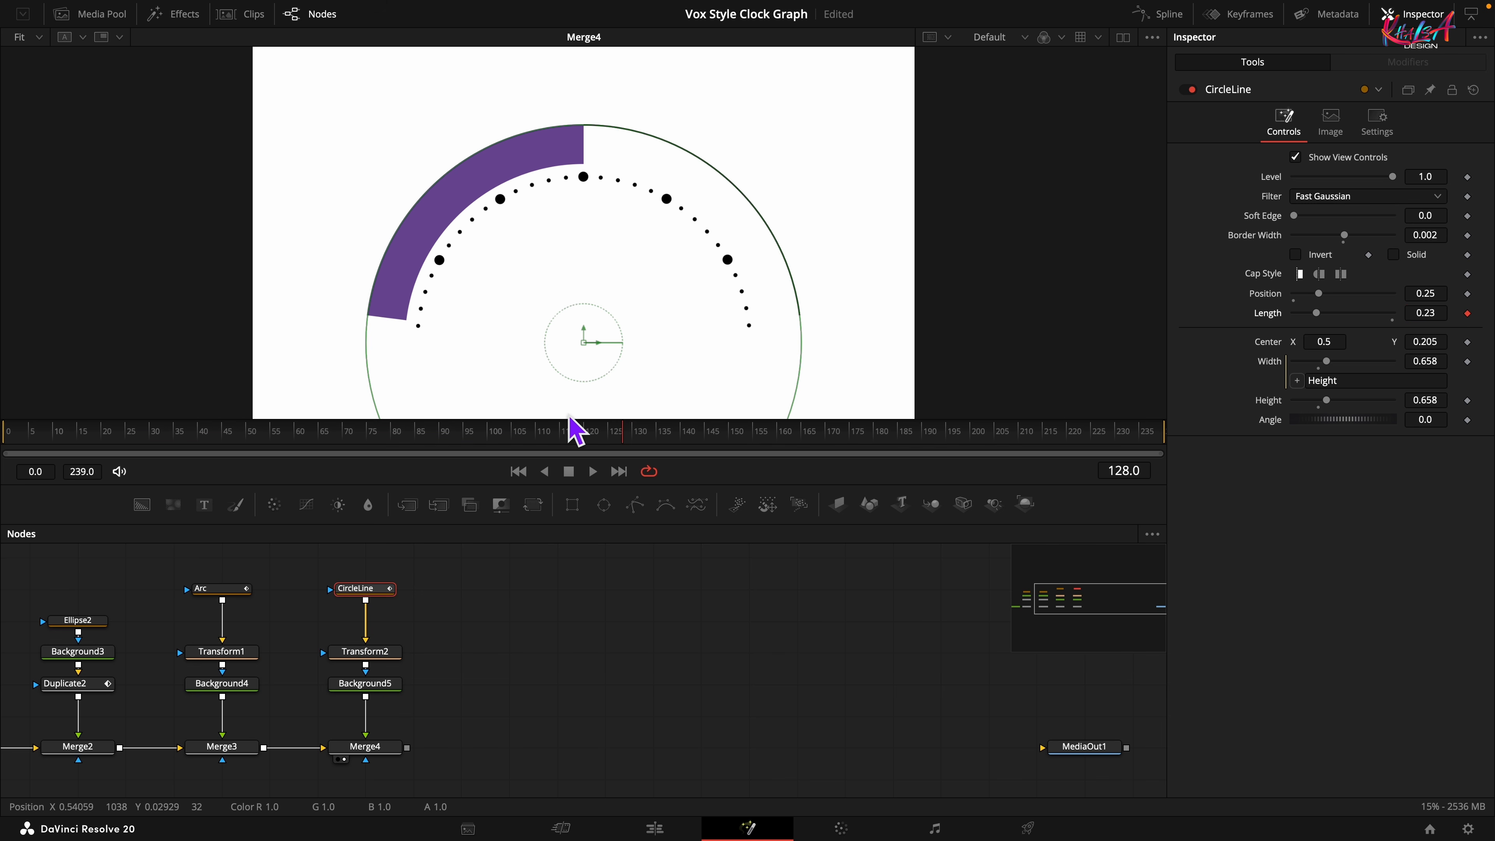
{"action": "left_click_drag", "start_coordinate": [626, 437], "coordinate": [554, 444]}
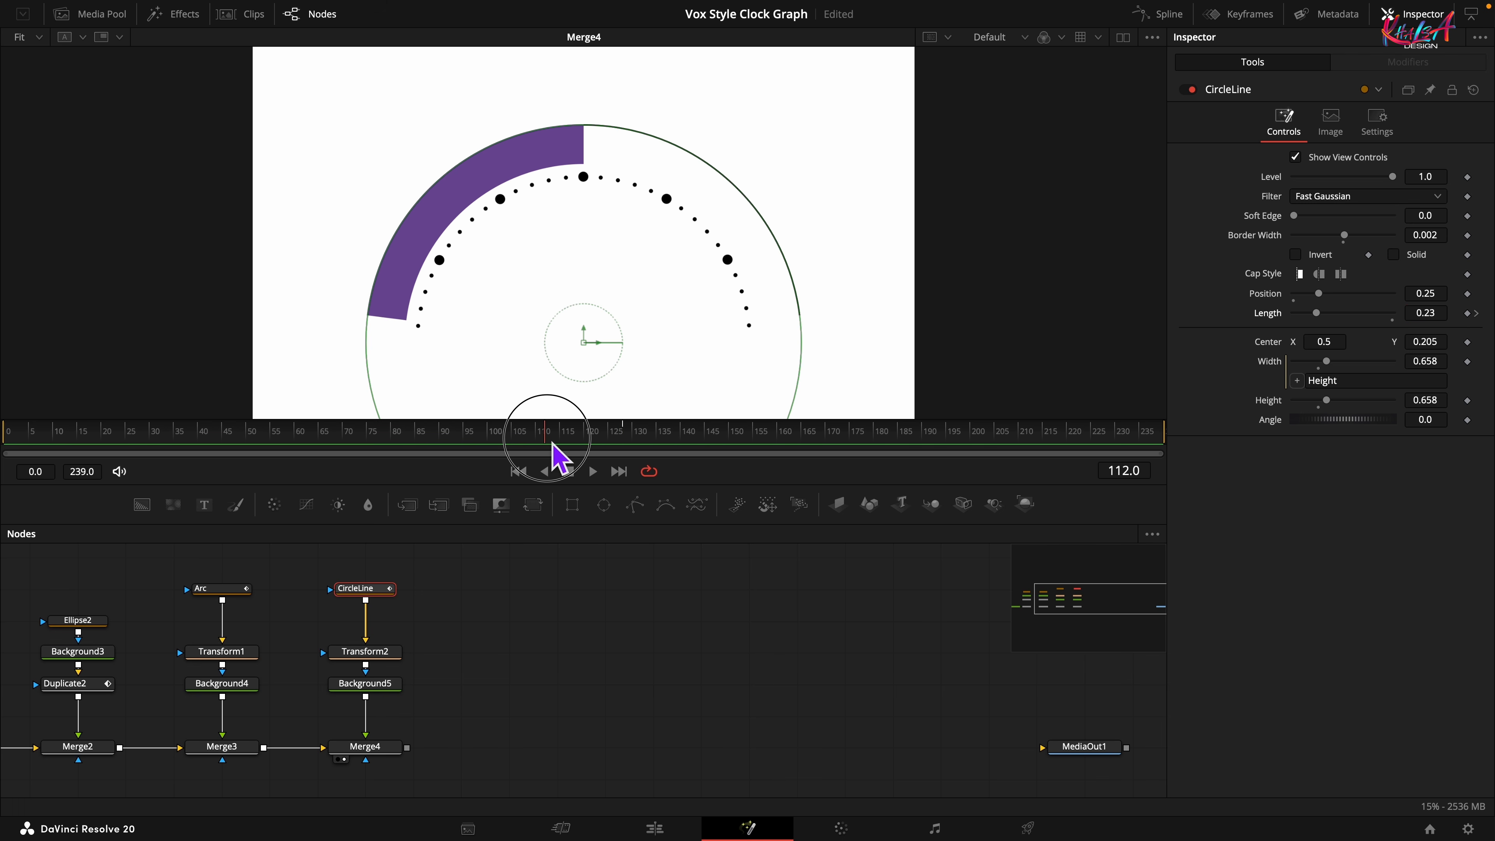
{"action": "left_click_drag", "start_coordinate": [1317, 315], "coordinate": [1189, 335]}
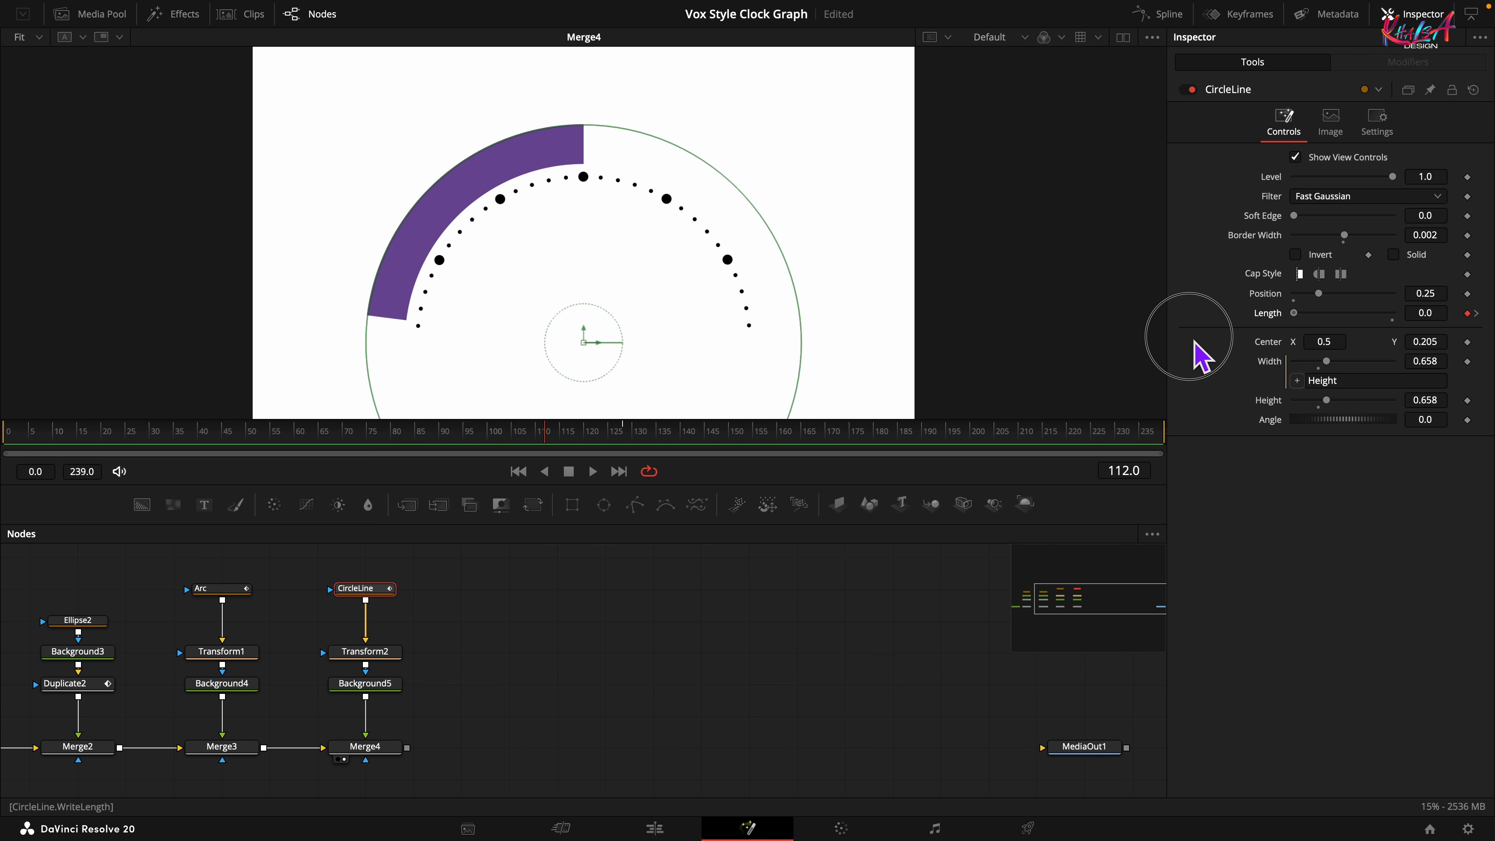
{"action": "mouse_move", "coordinate": [554, 449]}
{"action": "left_mouse_down"}
{"action": "mouse_move", "coordinate": [517, 451]}
{"action": "mouse_move", "coordinate": [656, 462]}
{"action": "left_mouse_up"}
{"action": "left_click", "coordinate": [542, 598]}
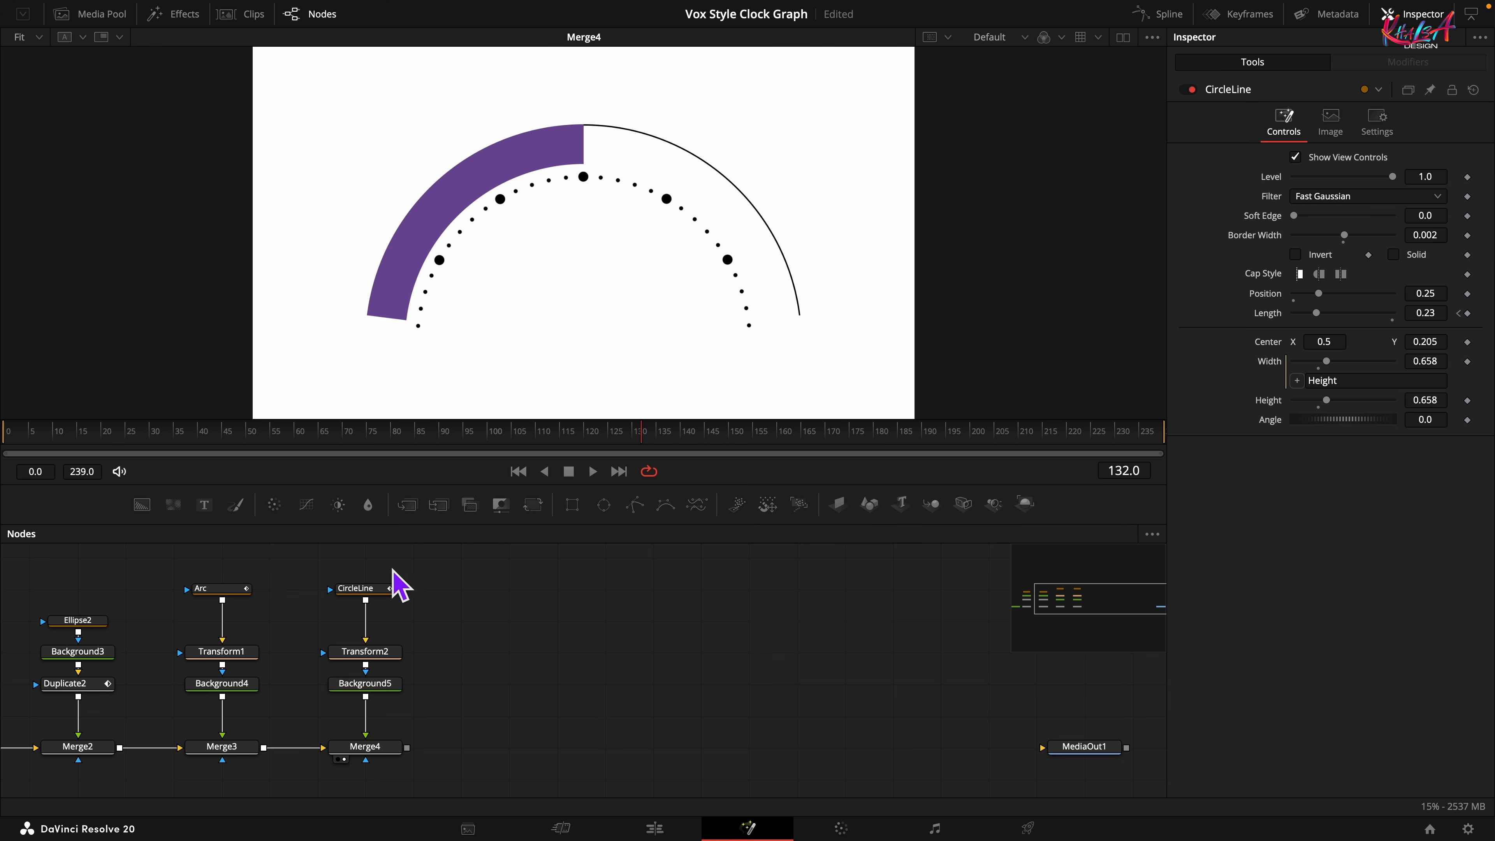
Smooth all of CircleLine's Length keyframes in the Spline editor
{"action": "left_click", "coordinate": [374, 590]}
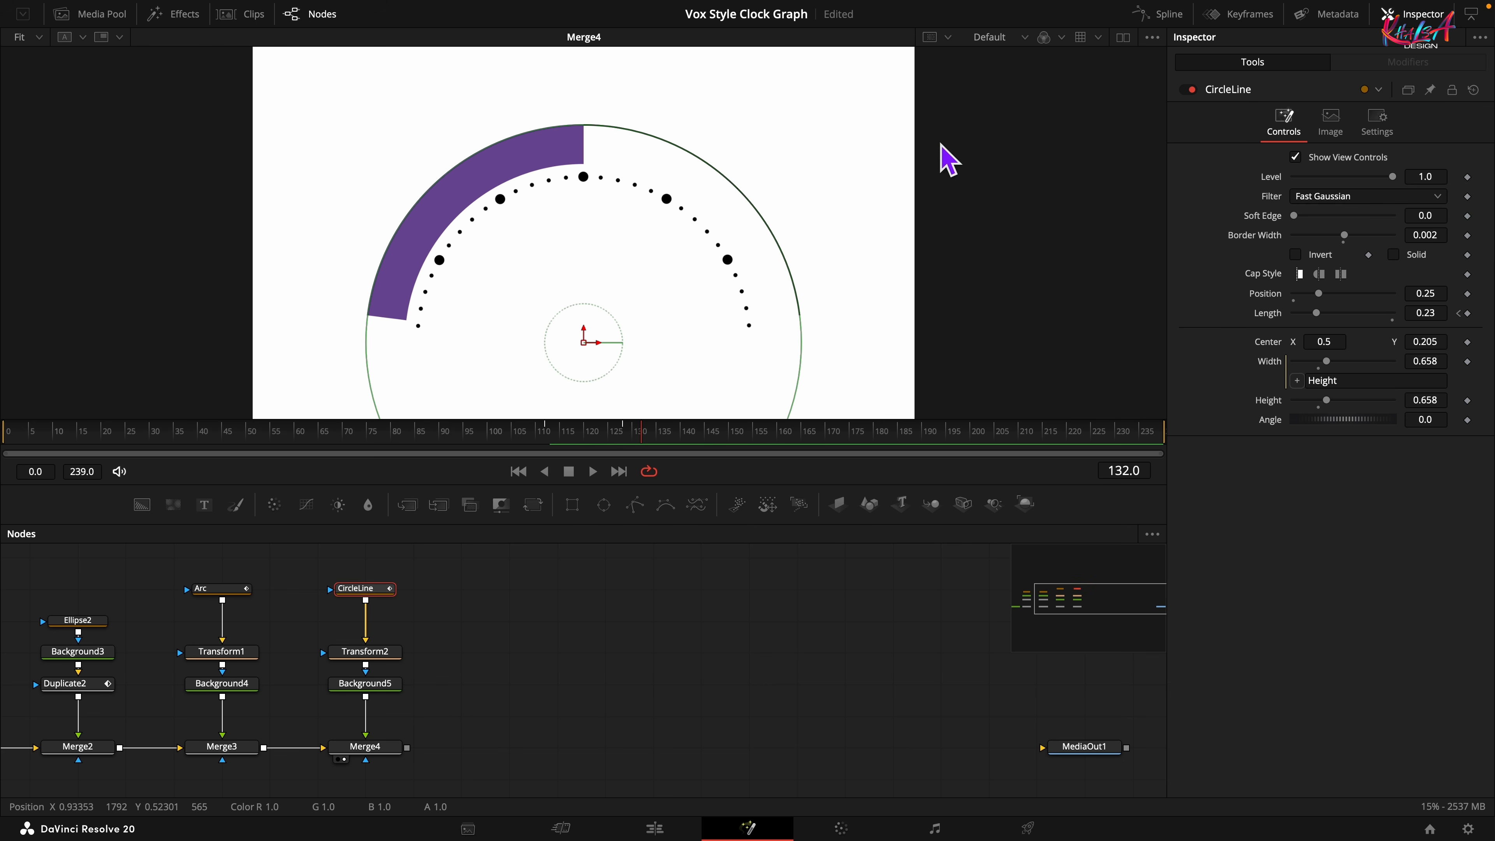
{"action": "left_click", "coordinate": [1158, 14]}
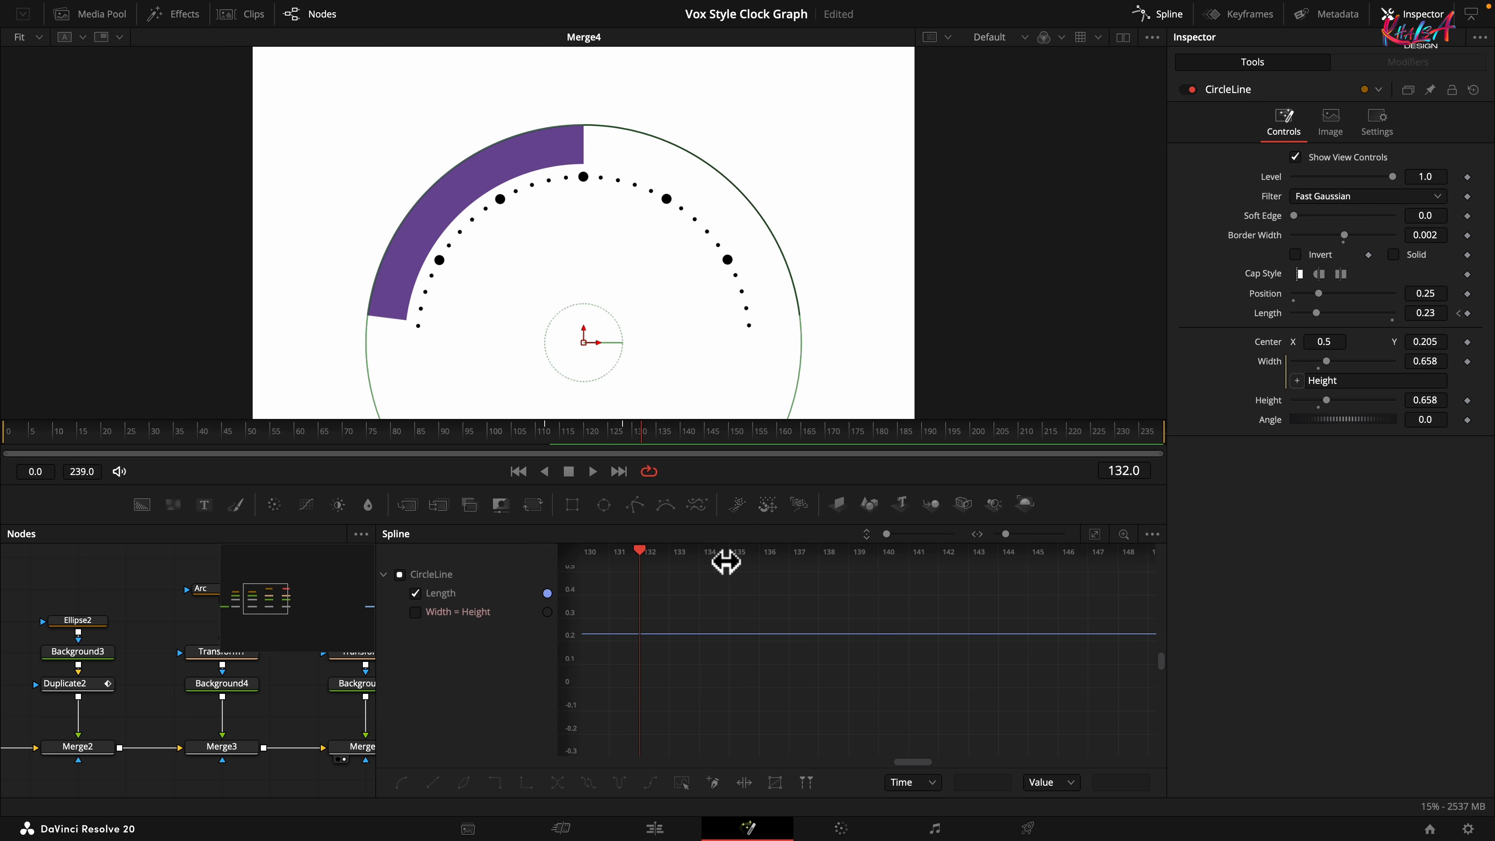
{"action": "left_click", "coordinate": [1096, 535]}
{"action": "left_click", "coordinate": [682, 783]}
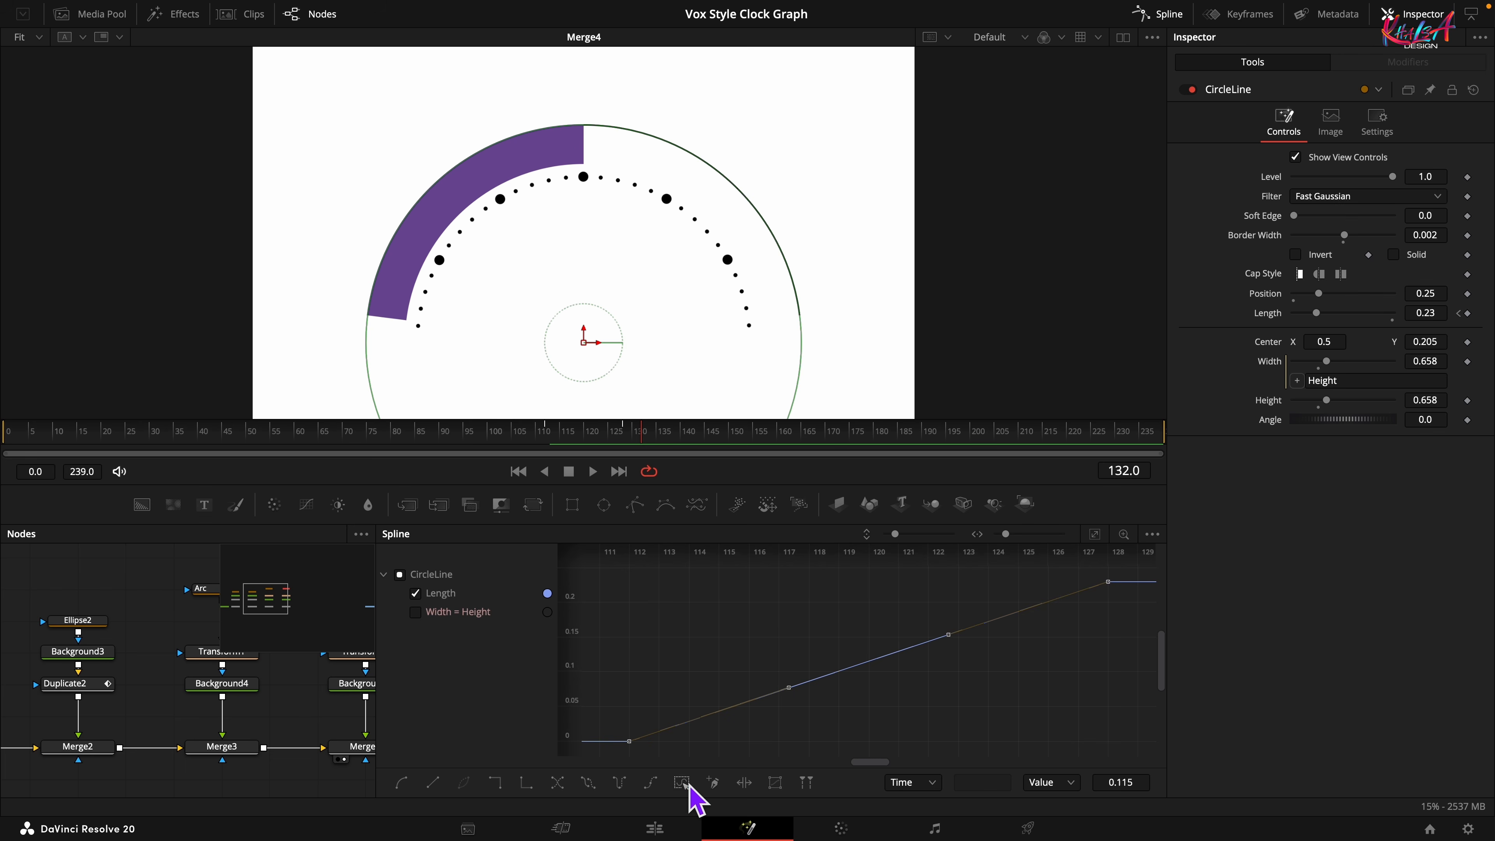
{"action": "left_click", "coordinate": [401, 782]}
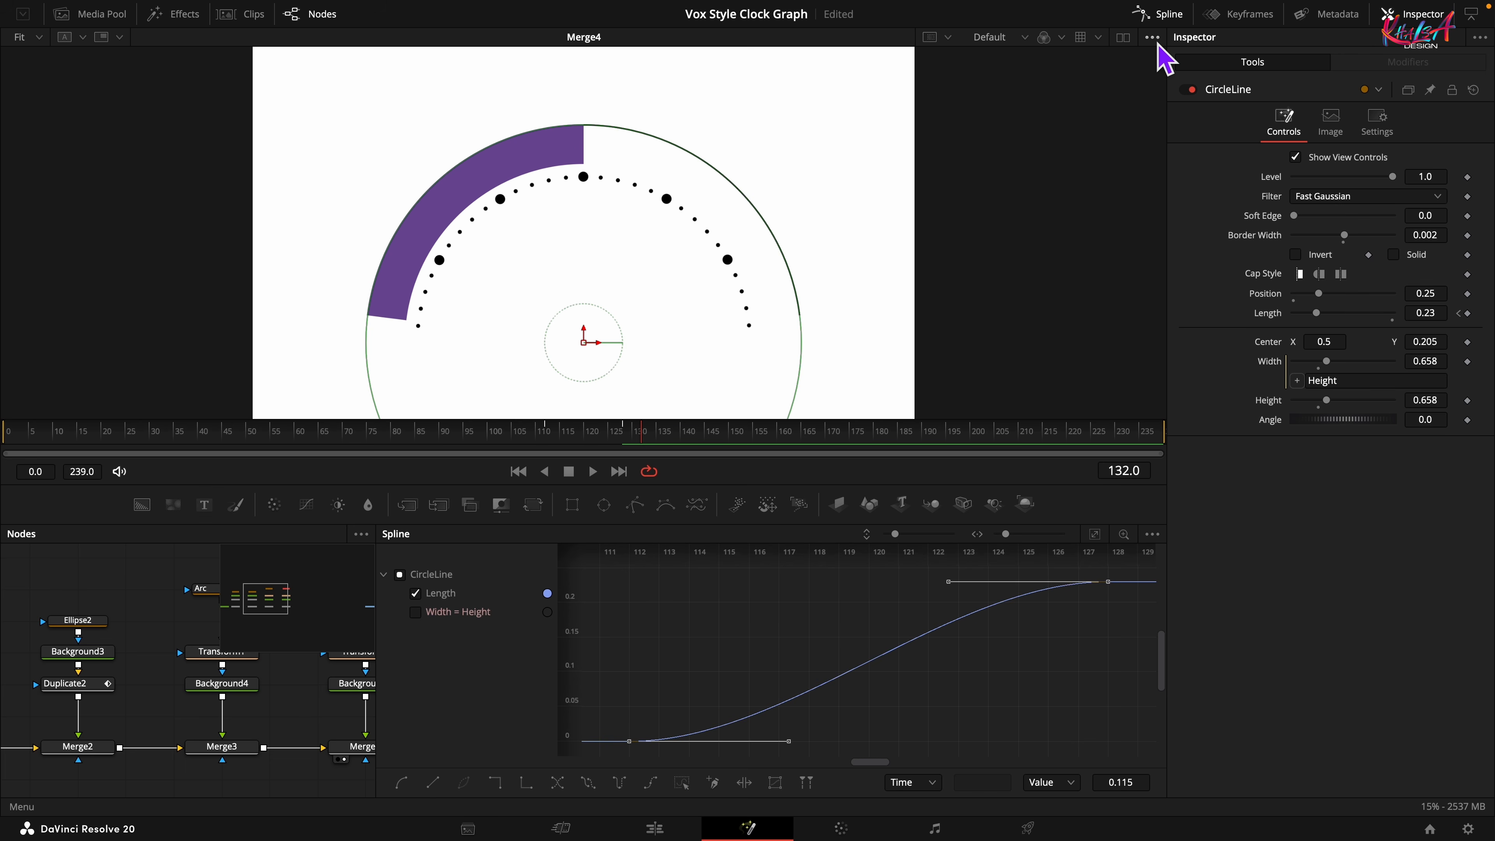
{"action": "left_click", "coordinate": [1175, 19]}
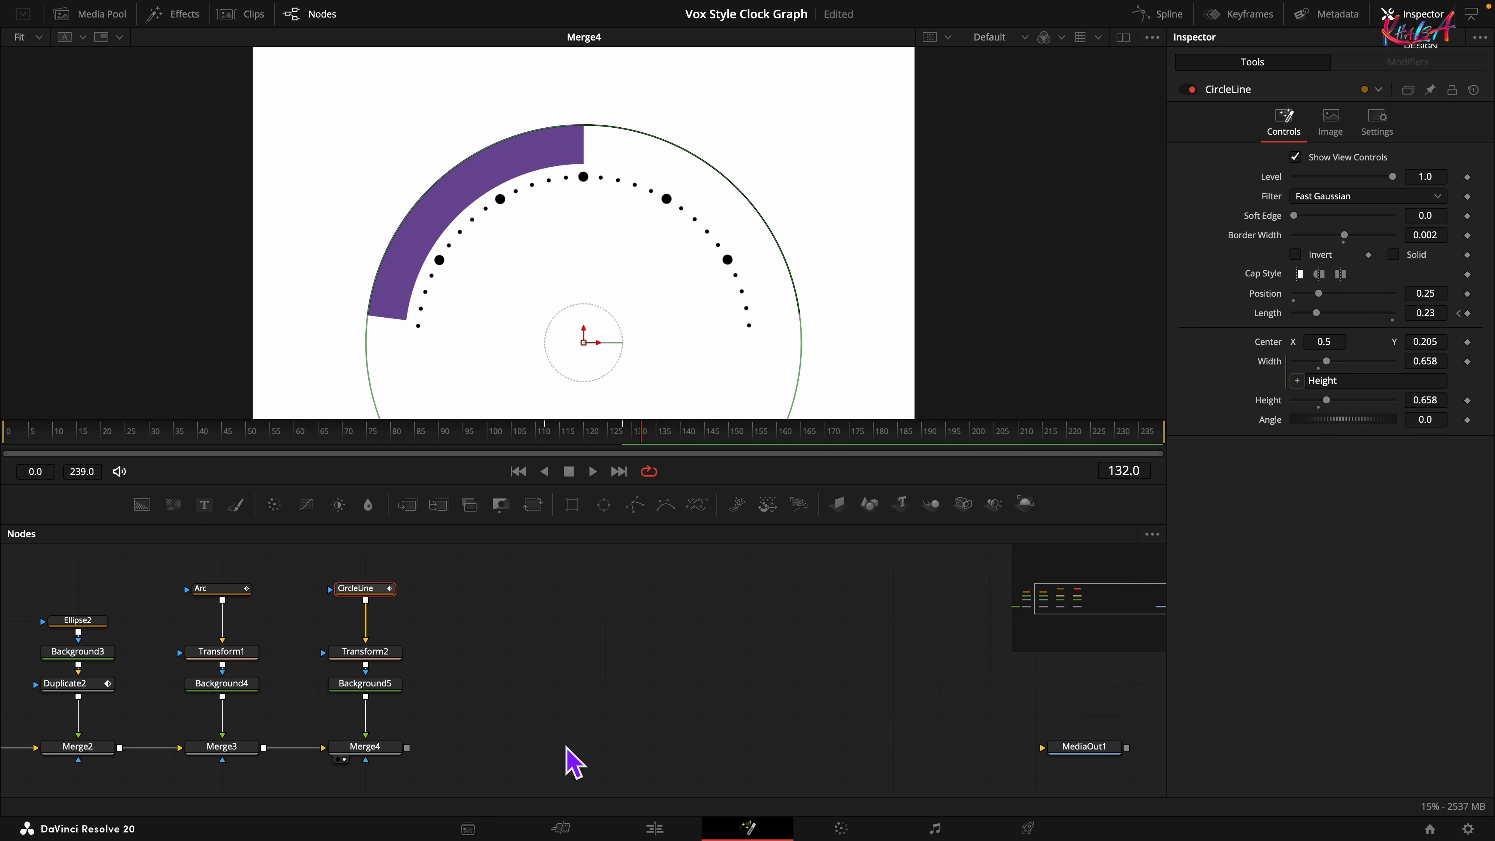
Add a new Background merged over Merge4's output and show the new merge in the viewer
{"action": "left_click_drag", "start_coordinate": [143, 504], "coordinate": [407, 747]}
{"action": "left_click", "coordinate": [494, 764]}
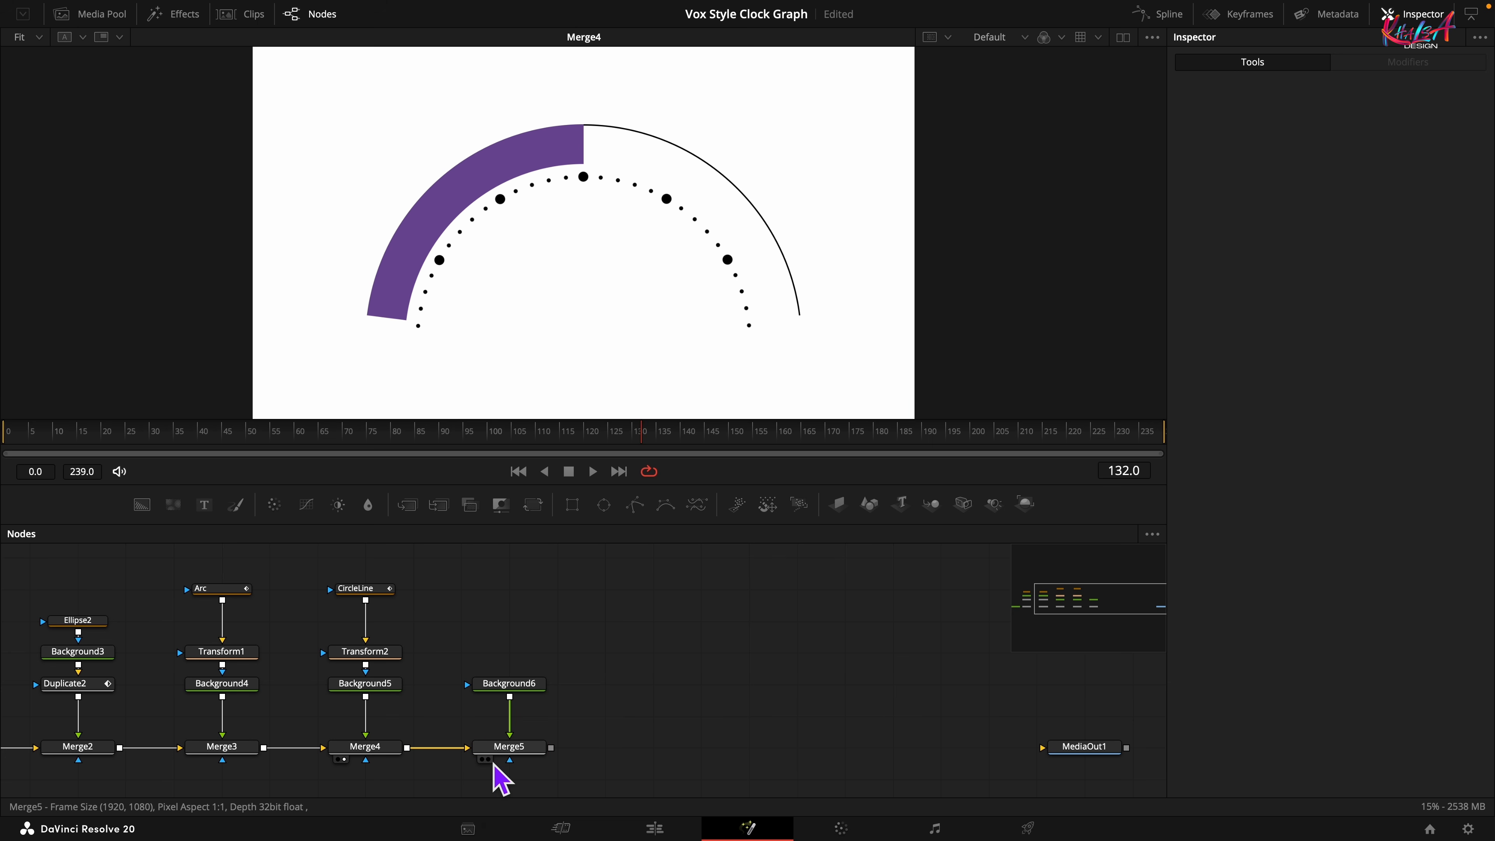
{"action": "left_click", "coordinate": [485, 759]}
Copy the CircleLine mask, paste it above Background6 and connect the copy as Background6's mask
{"action": "left_click", "coordinate": [366, 589]}
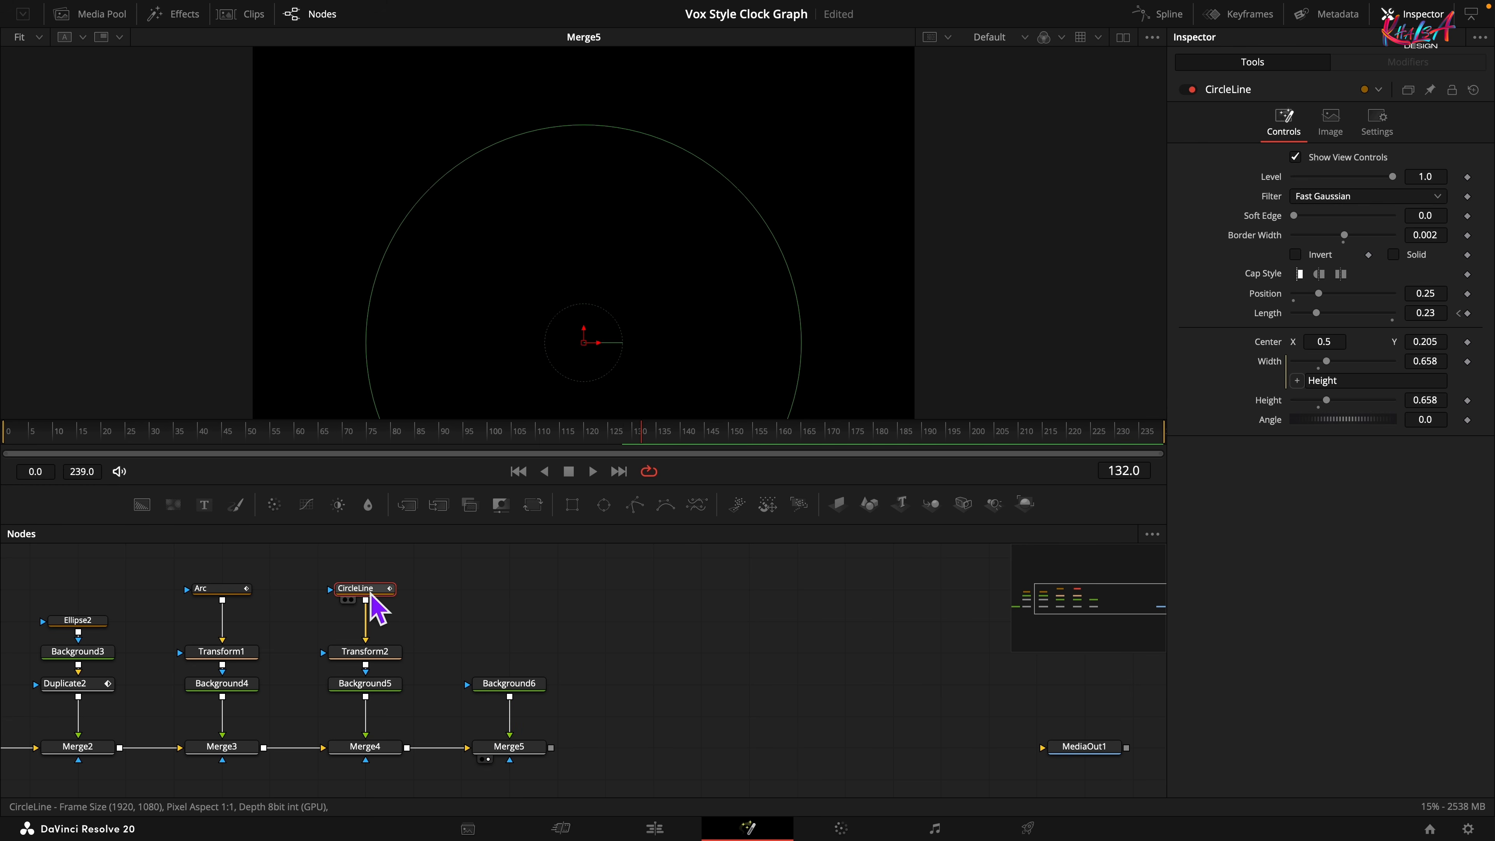
{"action": "right_click", "coordinate": [367, 588]}
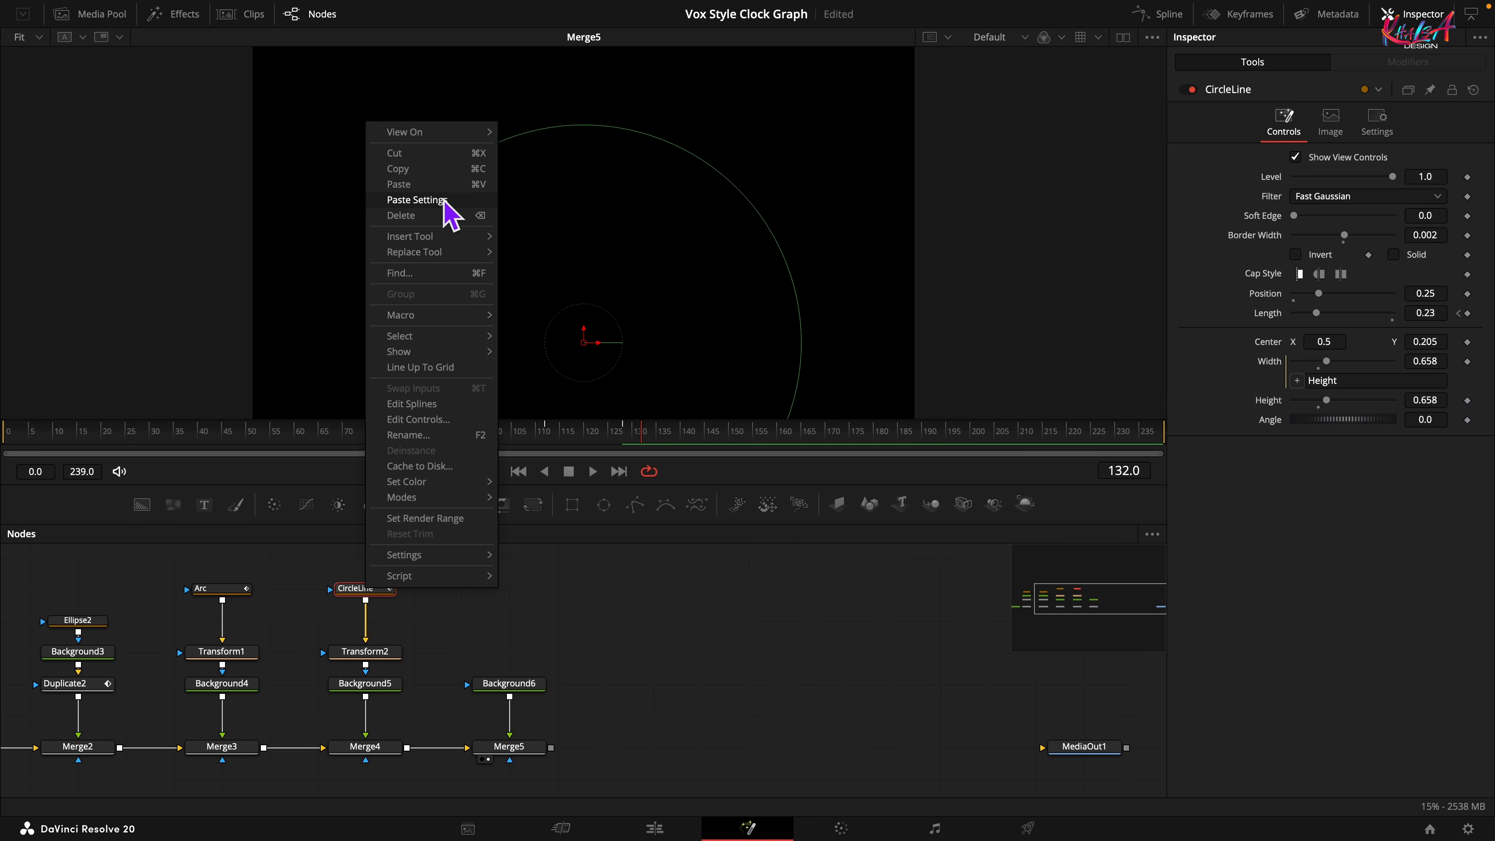
{"action": "left_click", "coordinate": [439, 170]}
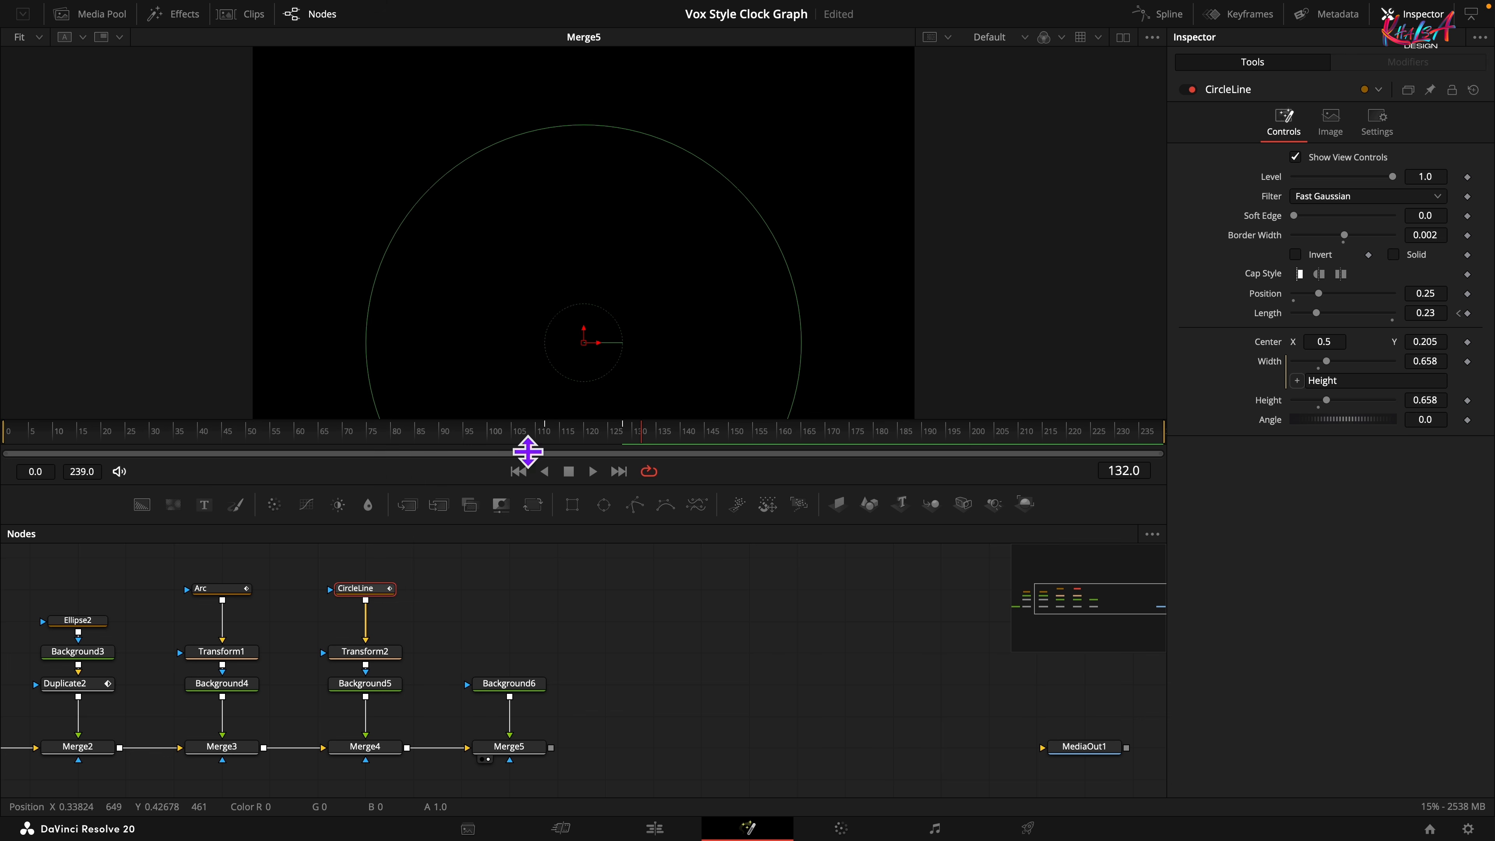
{"action": "right_click", "coordinate": [518, 633]}
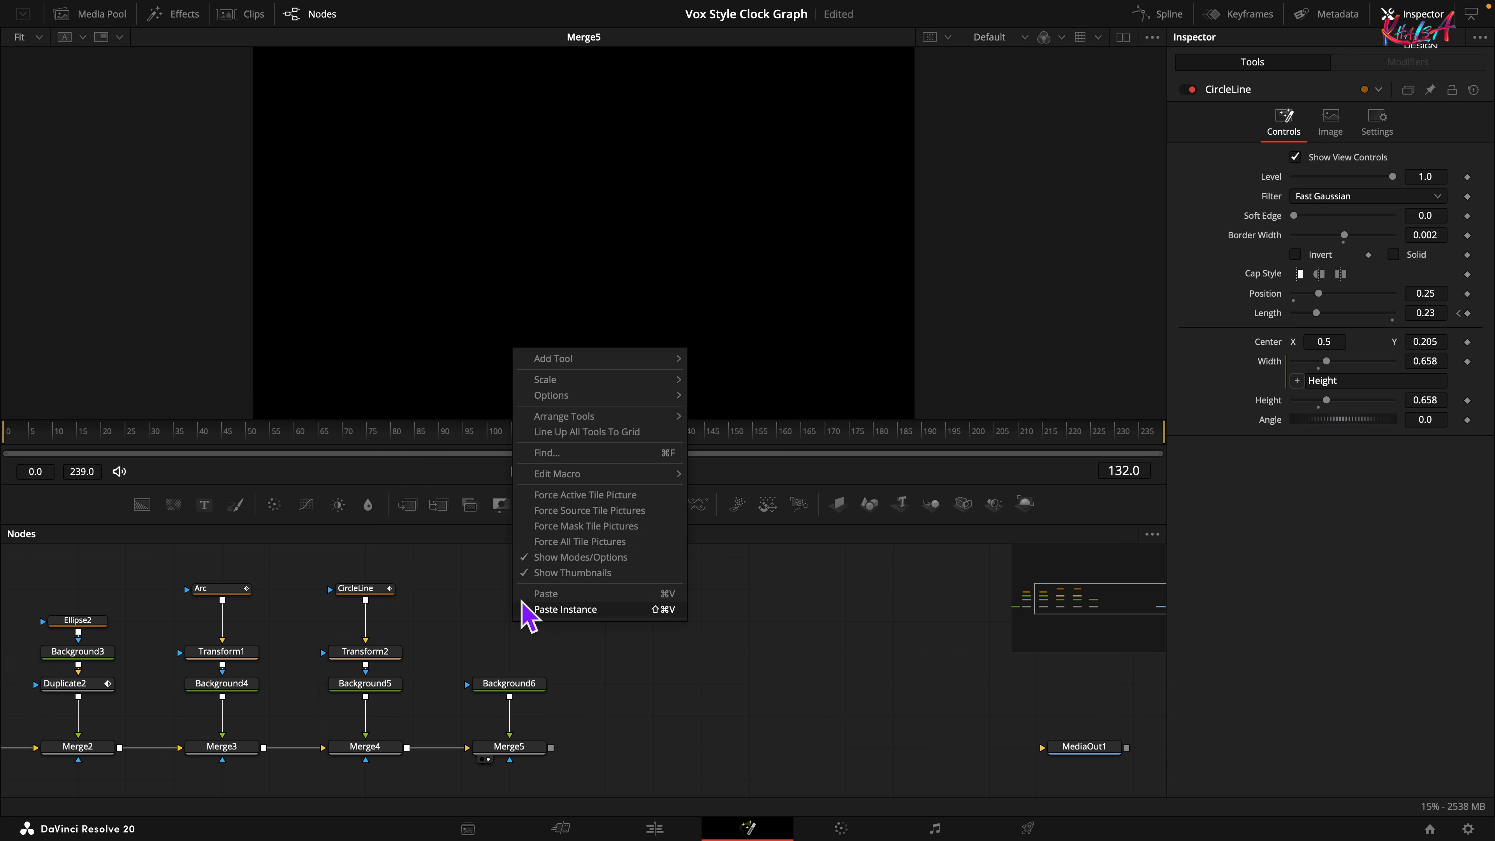
{"action": "left_click", "coordinate": [559, 594]}
{"action": "left_click_drag", "start_coordinate": [544, 621], "coordinate": [517, 683]}
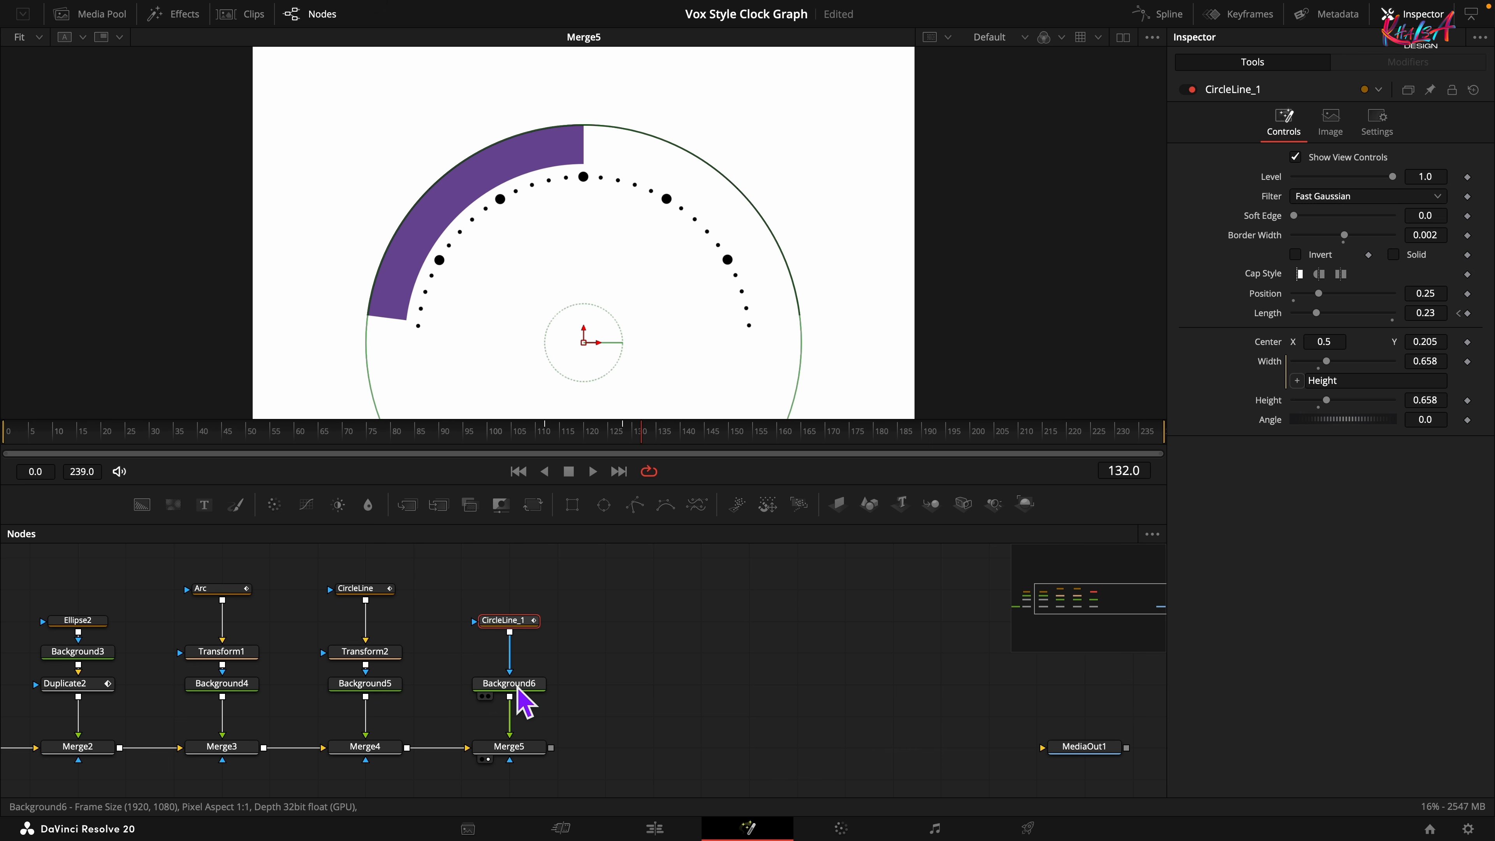
Rename the pasted mask CircleLine_2
{"action": "right_click", "coordinate": [522, 629]}
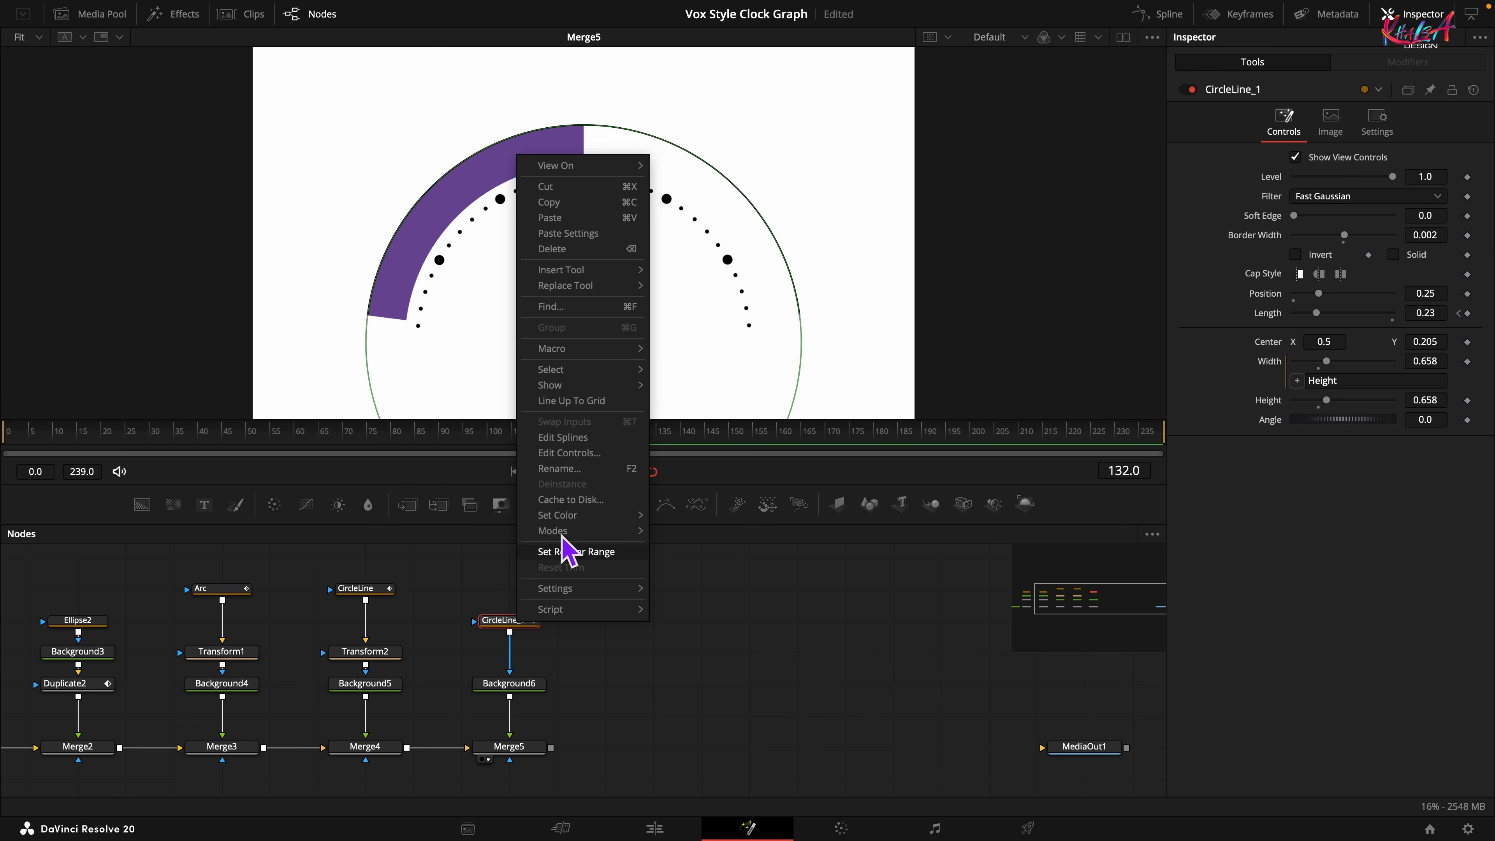
{"action": "left_click", "coordinate": [582, 470]}
{"action": "left_click", "coordinate": [719, 392]}
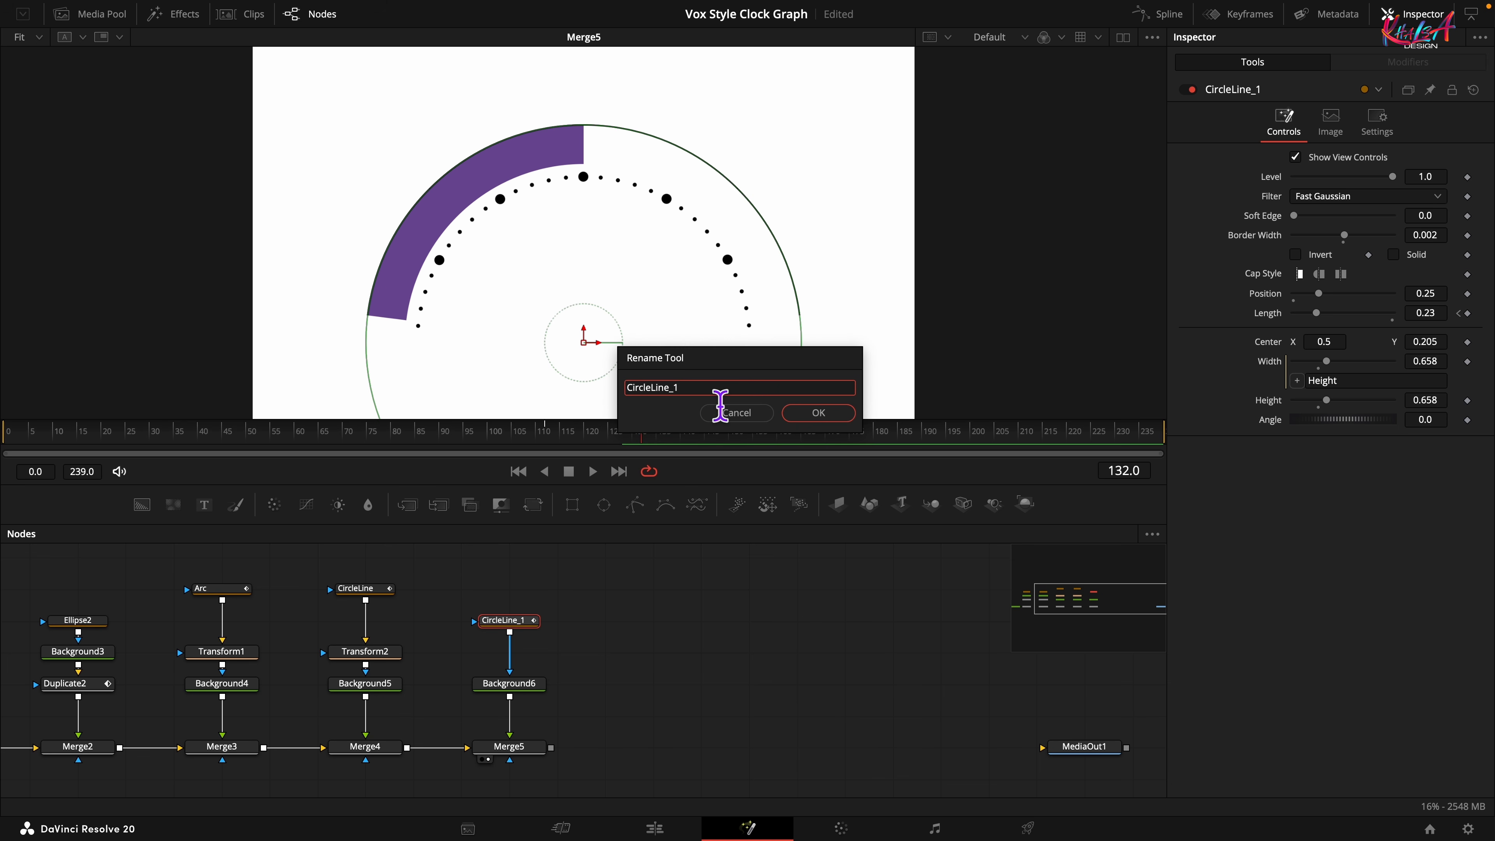
{"action": "type", "text": "2"}
{"action": "key", "text": "Return"}
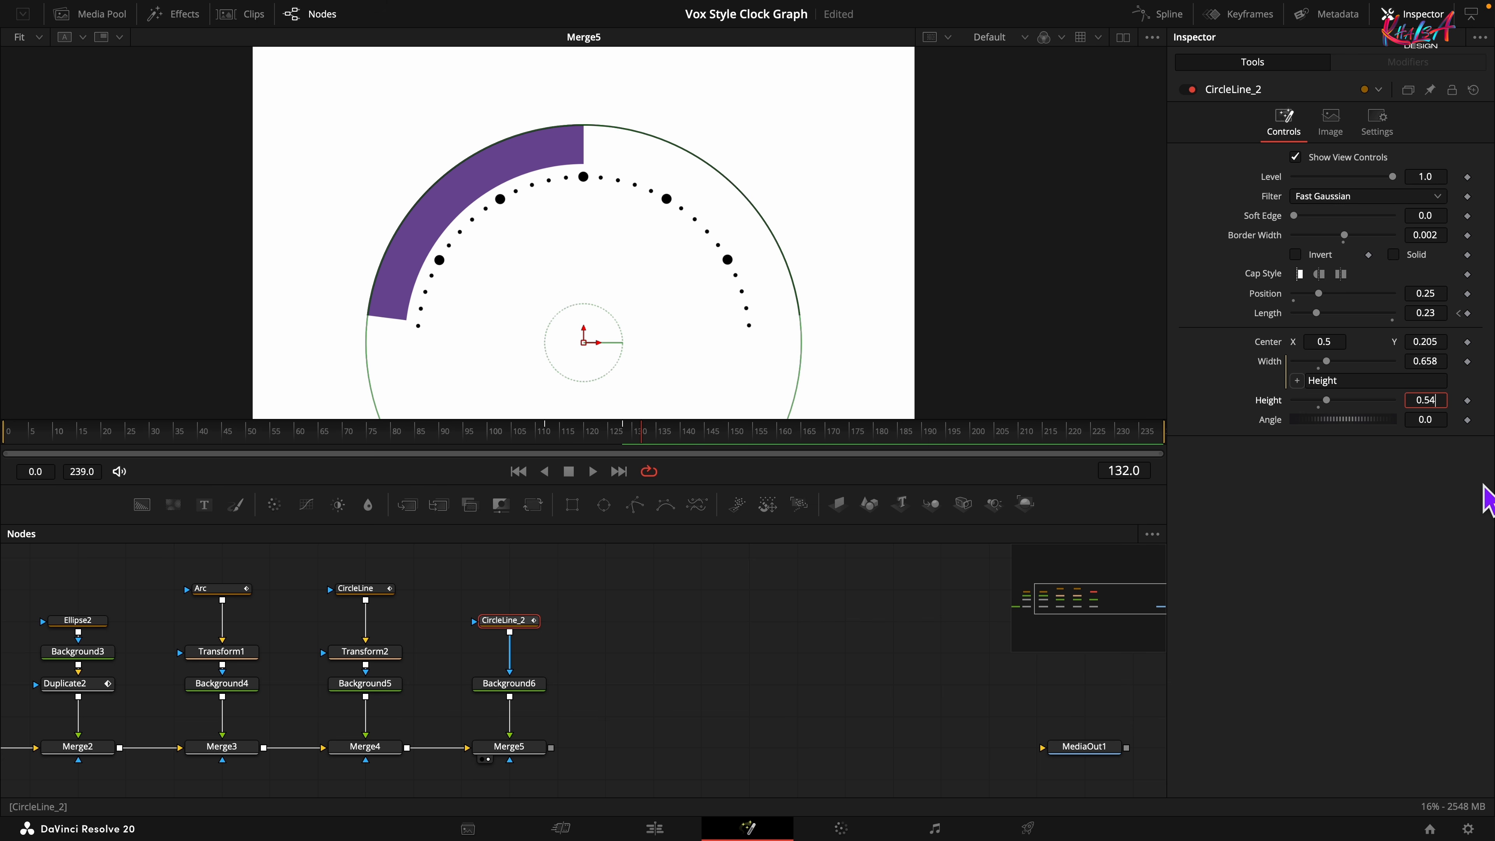
Set CircleLine_2's Height to 0.542, clear its Length animation, and set Length to 0.23 and Position to 0.02
{"action": "key", "text": "Tab"}
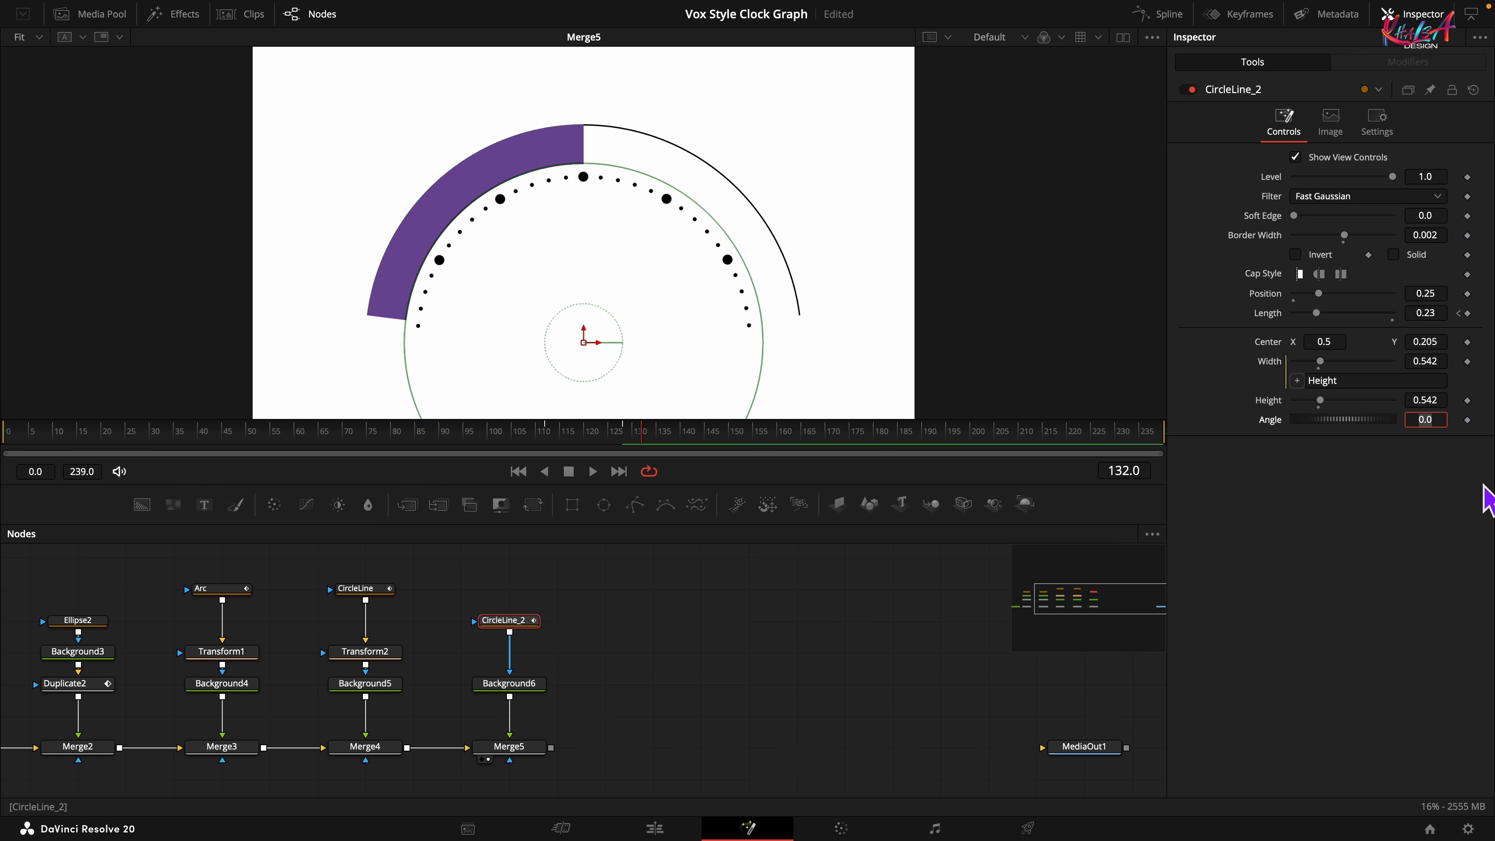
{"action": "left_click", "coordinate": [1291, 544]}
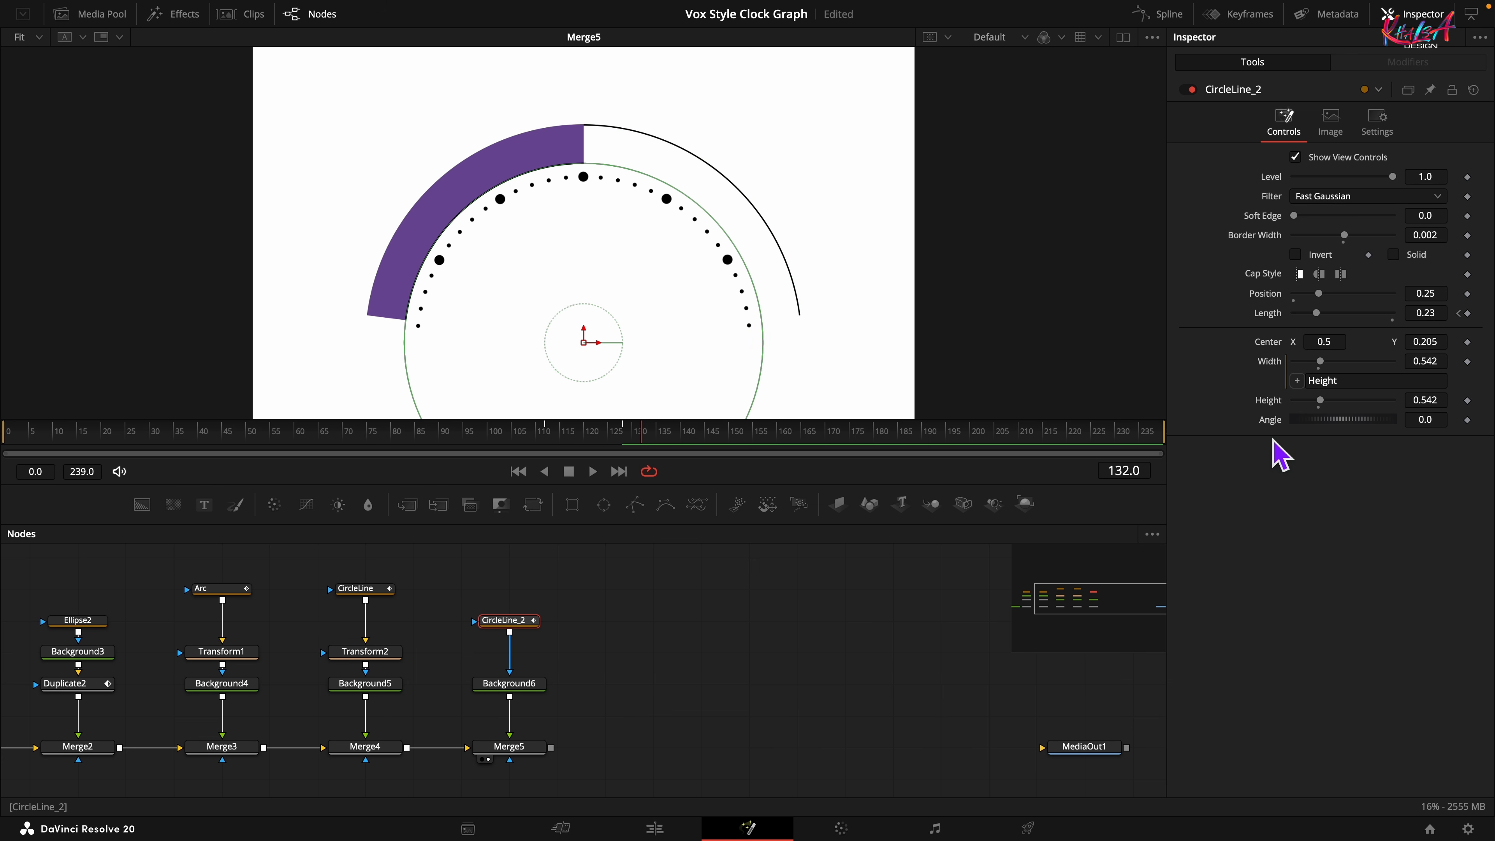
{"action": "double_click", "coordinate": [1279, 318]}
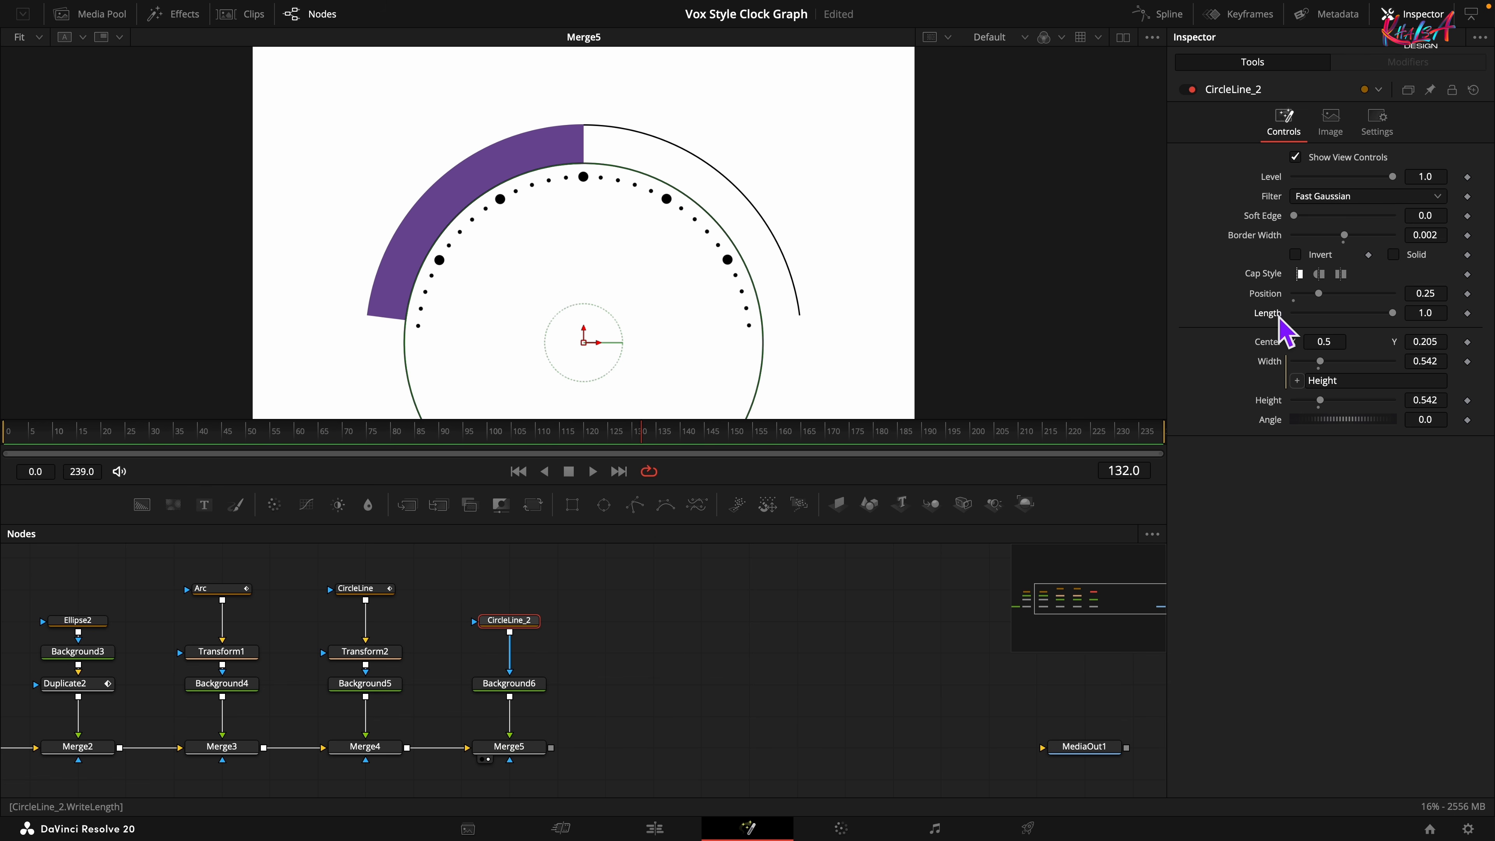
{"action": "double_click", "coordinate": [1274, 294]}
{"action": "key", "text": "Return"}
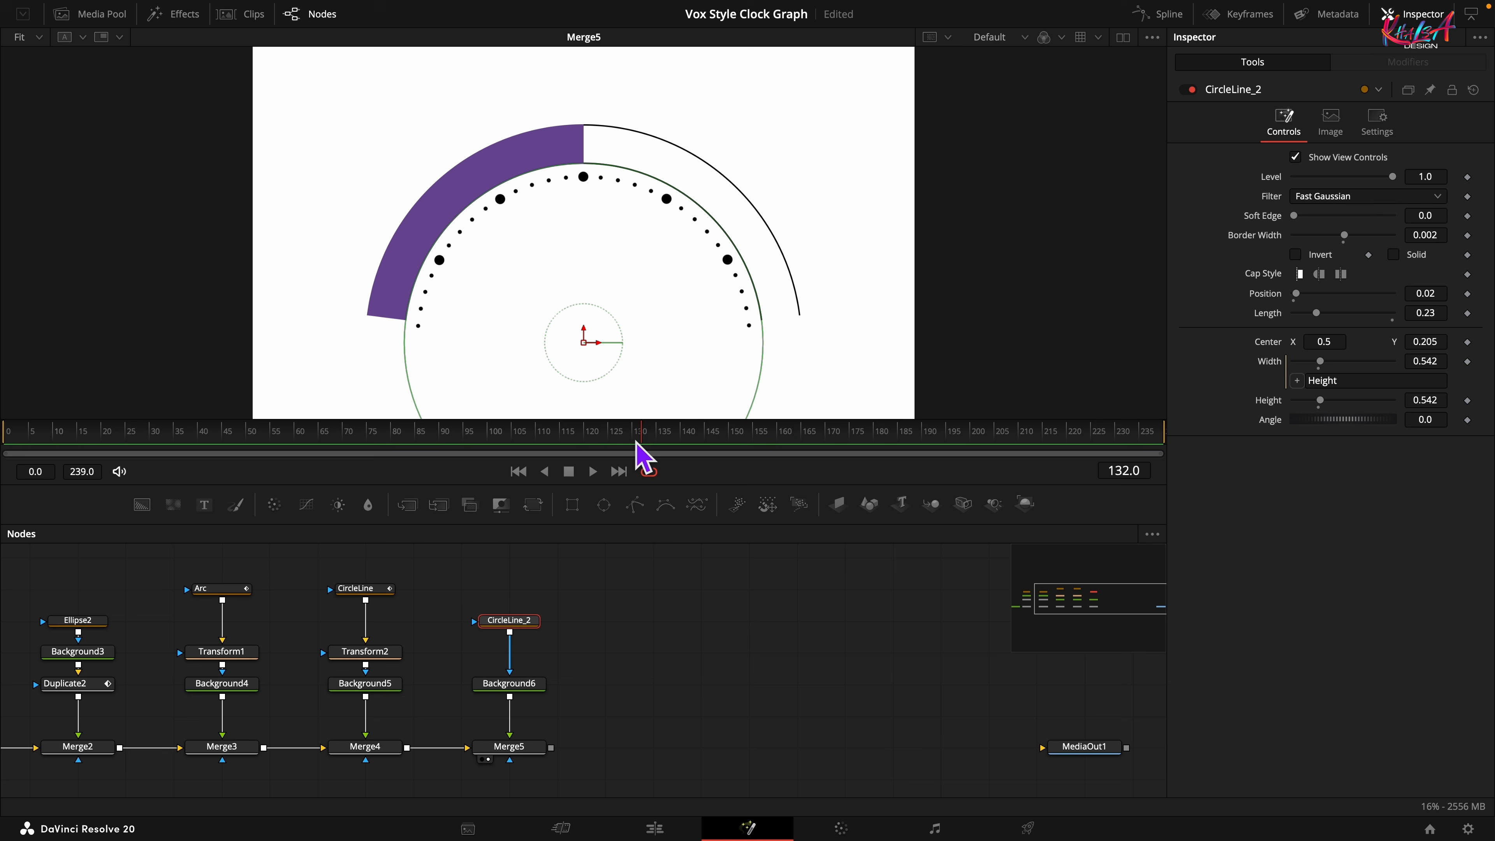
Keyframe CircleLine_2's Length at 0.23 on frame 144 and at 0.0 on frame 130
{"action": "left_click_drag", "start_coordinate": [652, 429], "coordinate": [708, 437]}
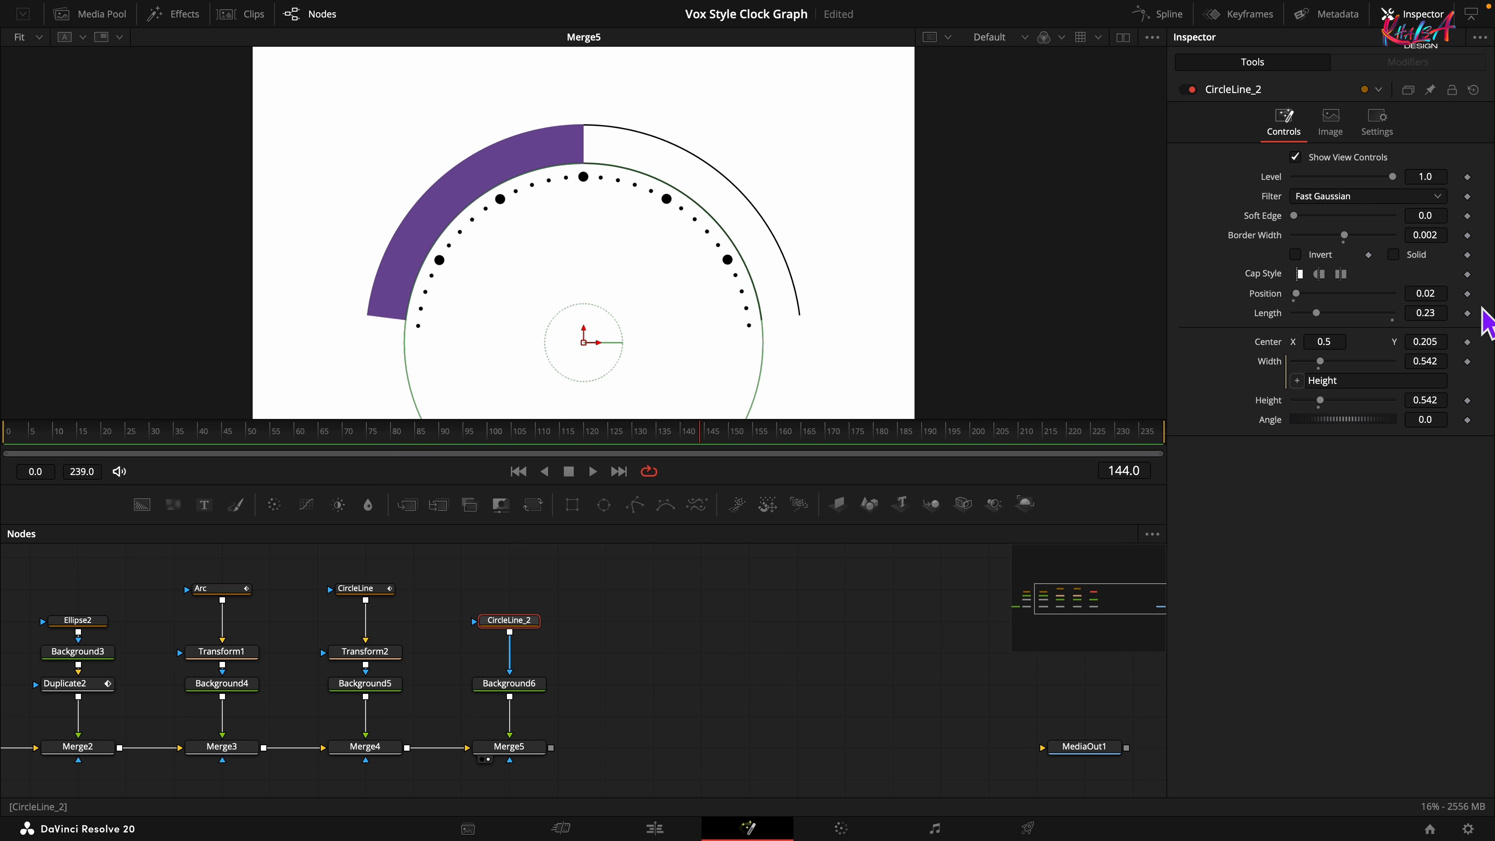
{"action": "left_click", "coordinate": [1466, 313]}
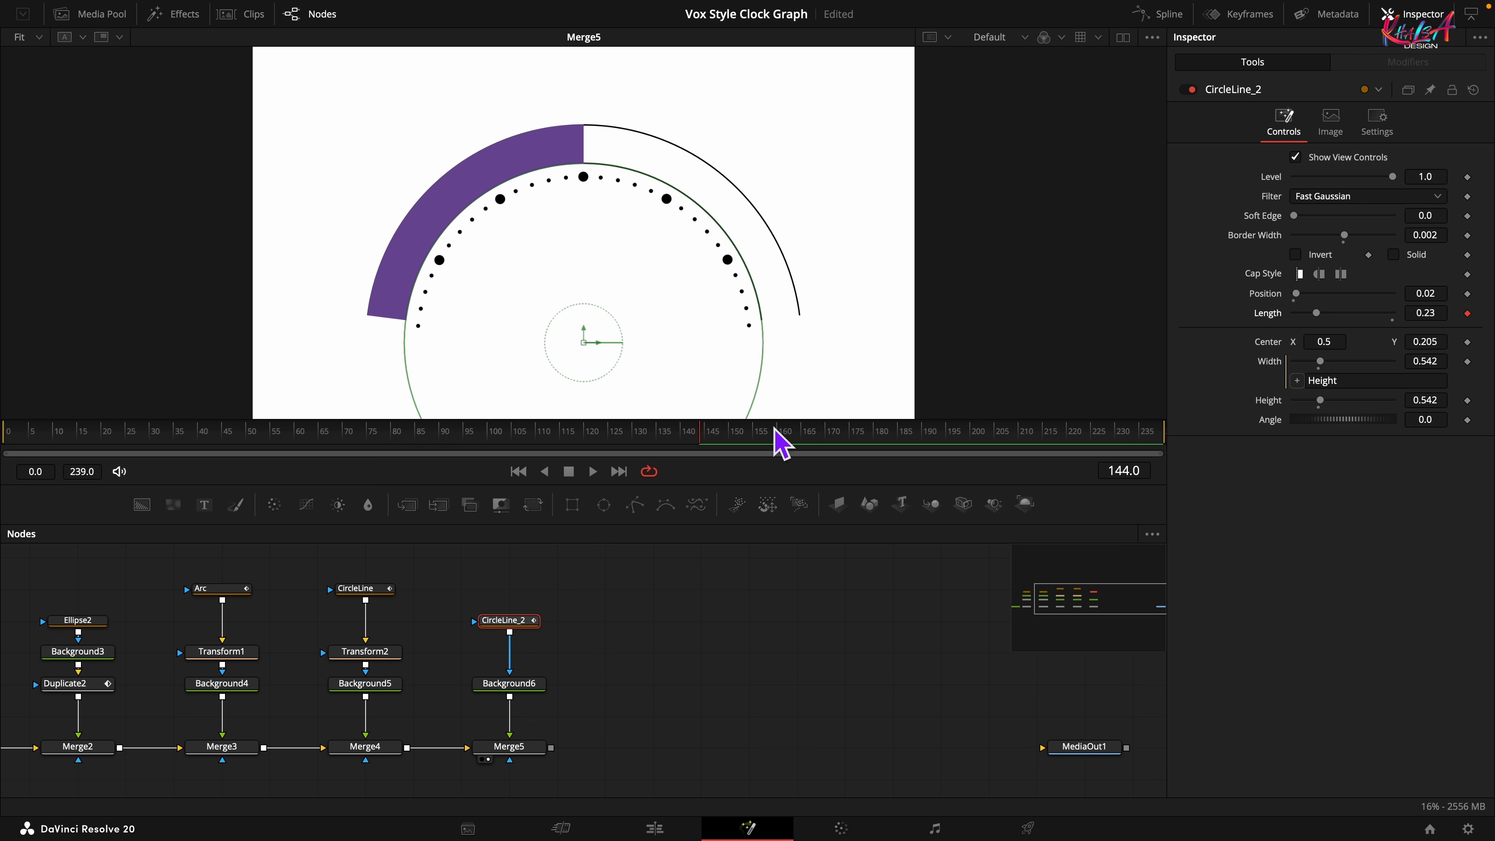
{"action": "left_click_drag", "start_coordinate": [709, 451], "coordinate": [632, 451]}
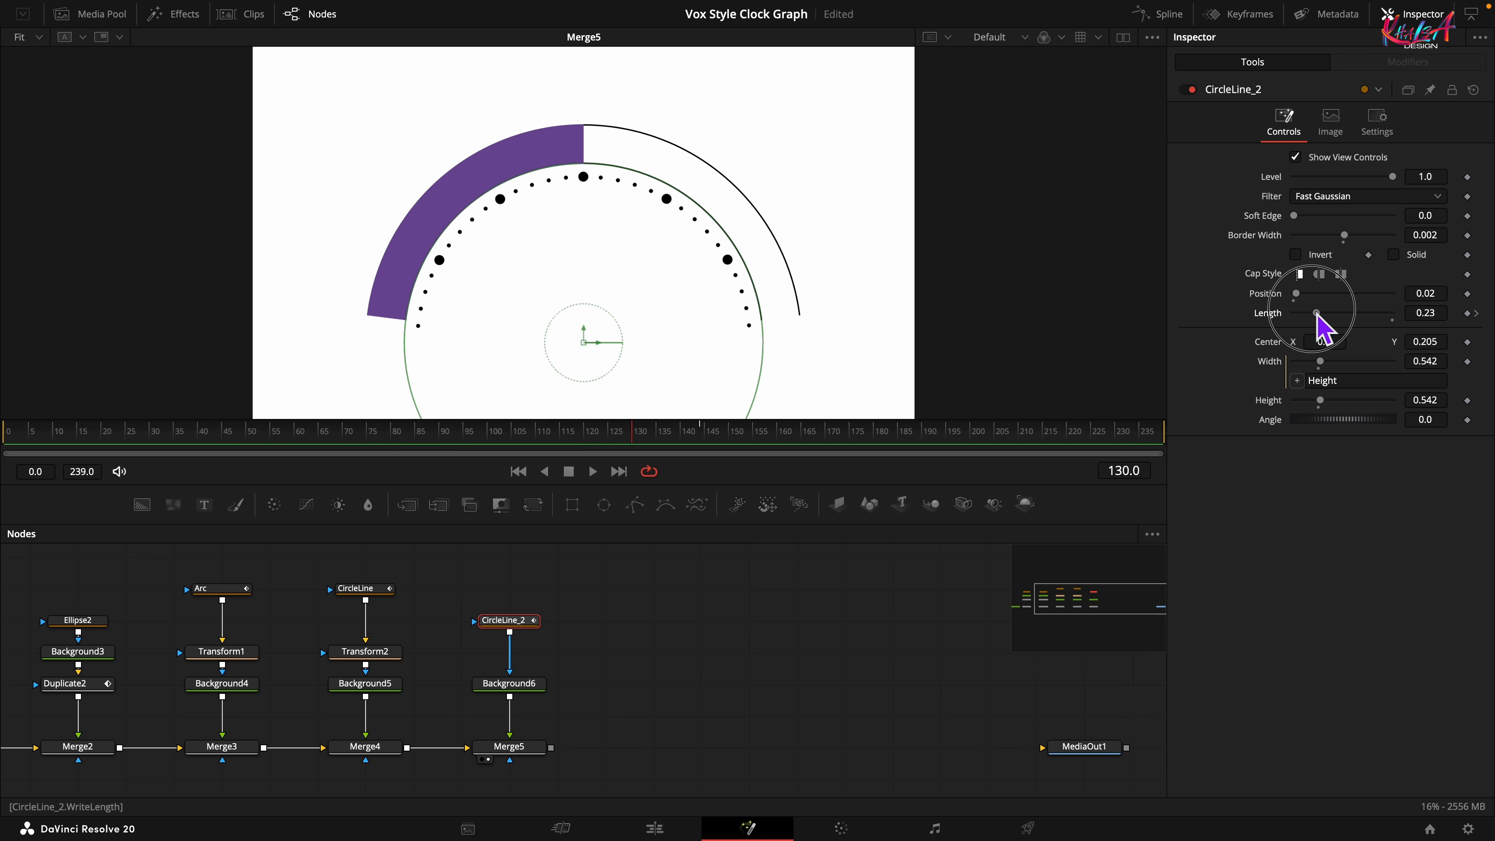
{"action": "left_click_drag", "start_coordinate": [1315, 312], "coordinate": [1271, 315]}
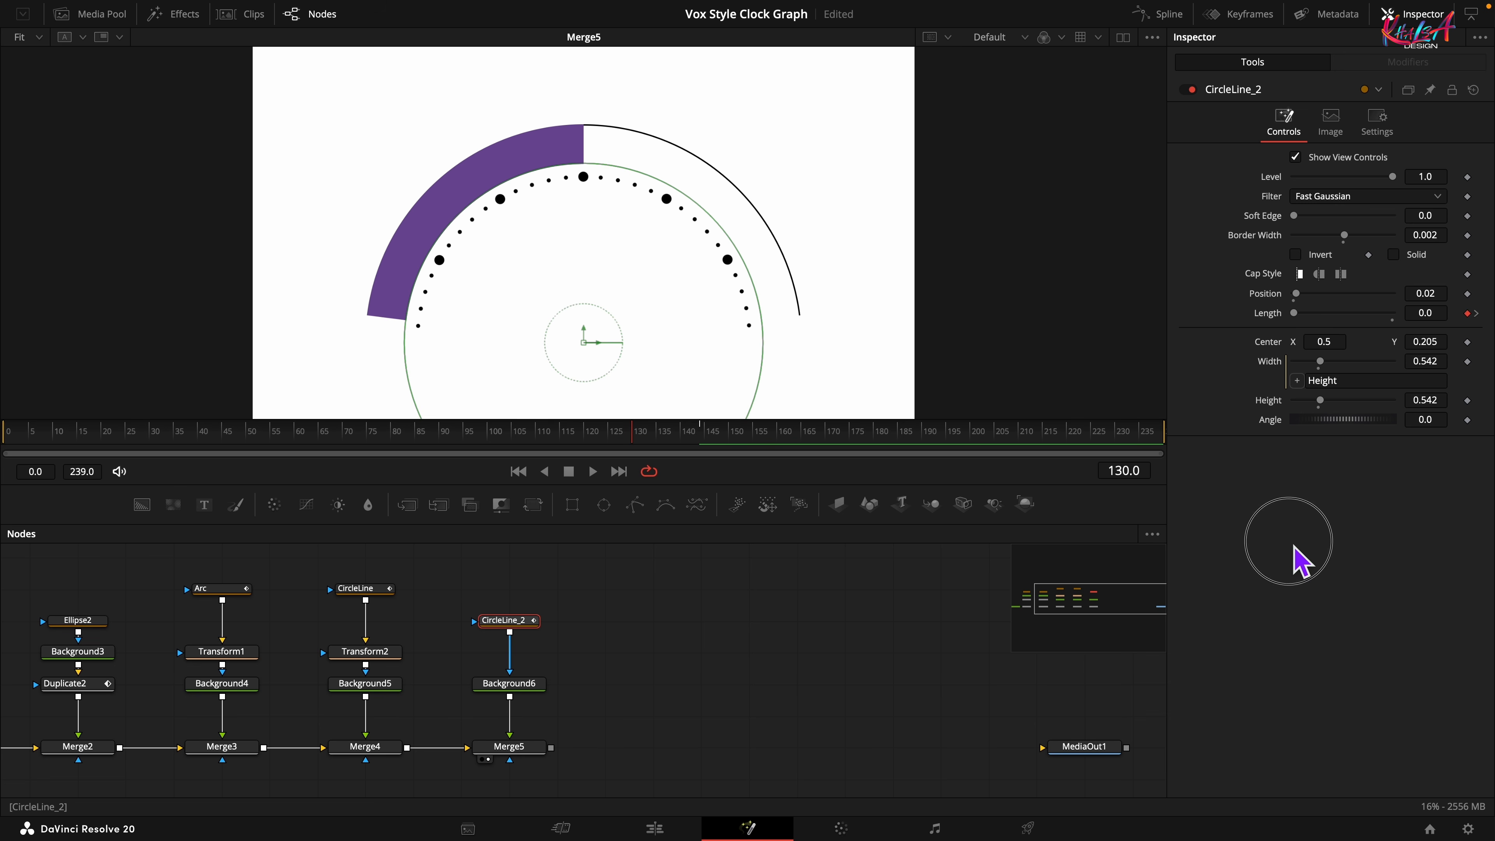
{"action": "left_click_drag", "start_coordinate": [631, 431], "coordinate": [621, 430]}
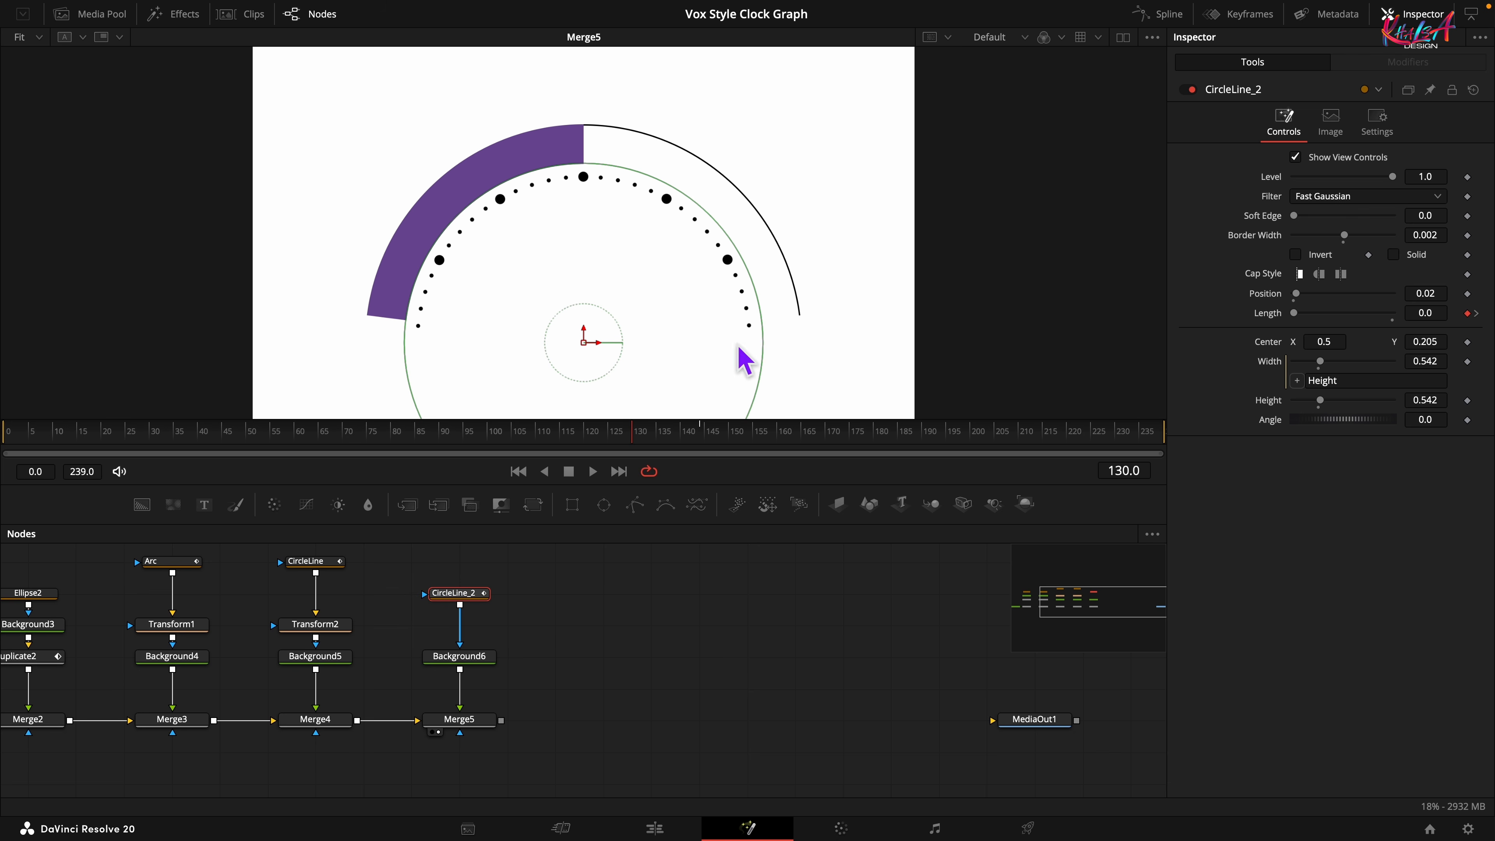
Smooth the keyframe curve of CircleLine_2's Length animation in the Spline editor
{"action": "left_click", "coordinate": [1169, 16]}
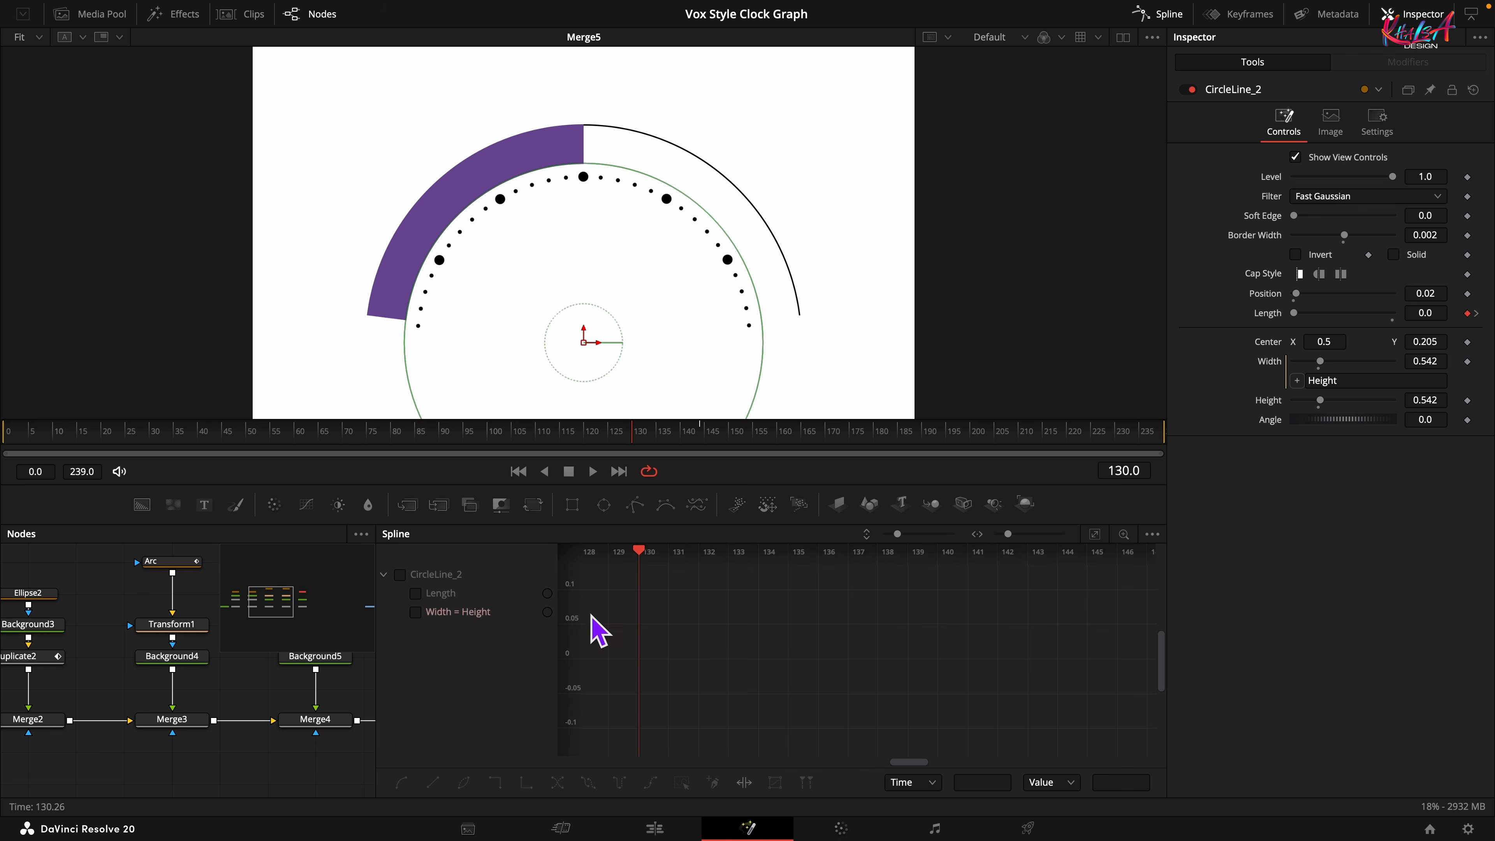
{"action": "left_click", "coordinate": [416, 594]}
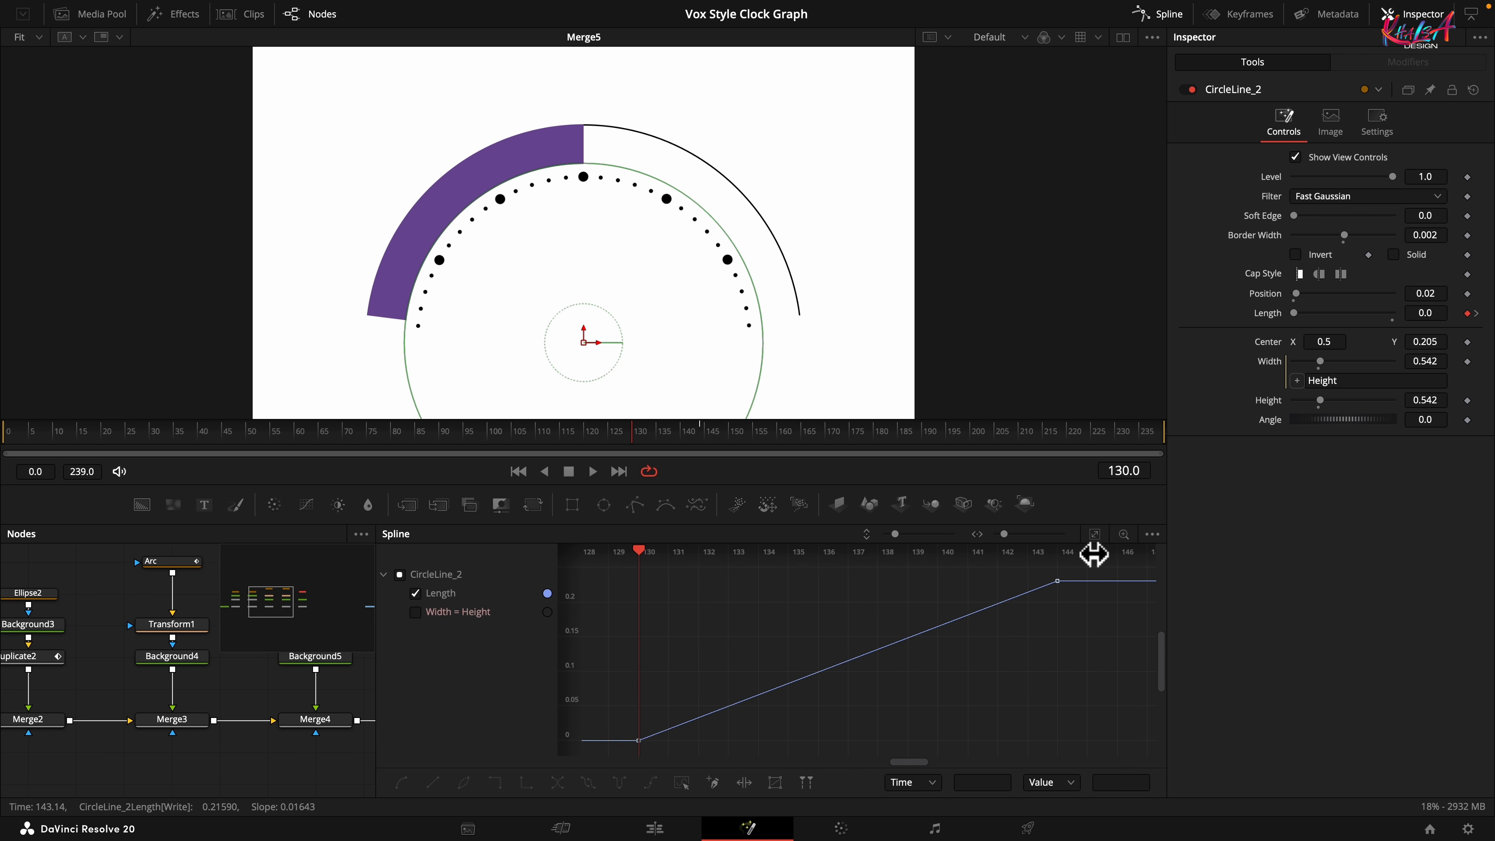
{"action": "left_click", "coordinate": [1094, 534]}
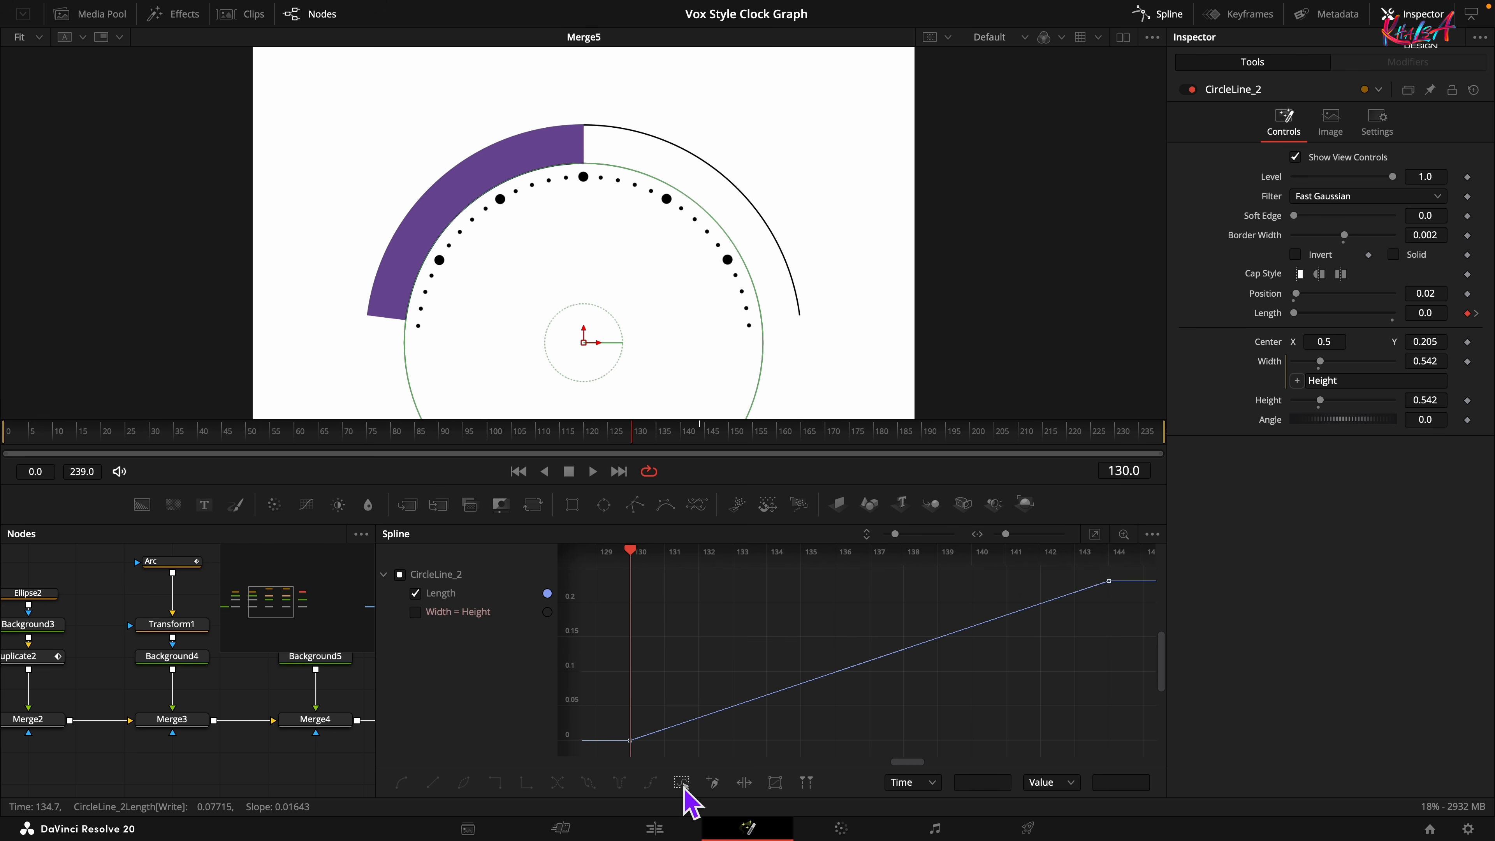
{"action": "key", "text": "ctrl+a"}
{"action": "left_click", "coordinate": [401, 782]}
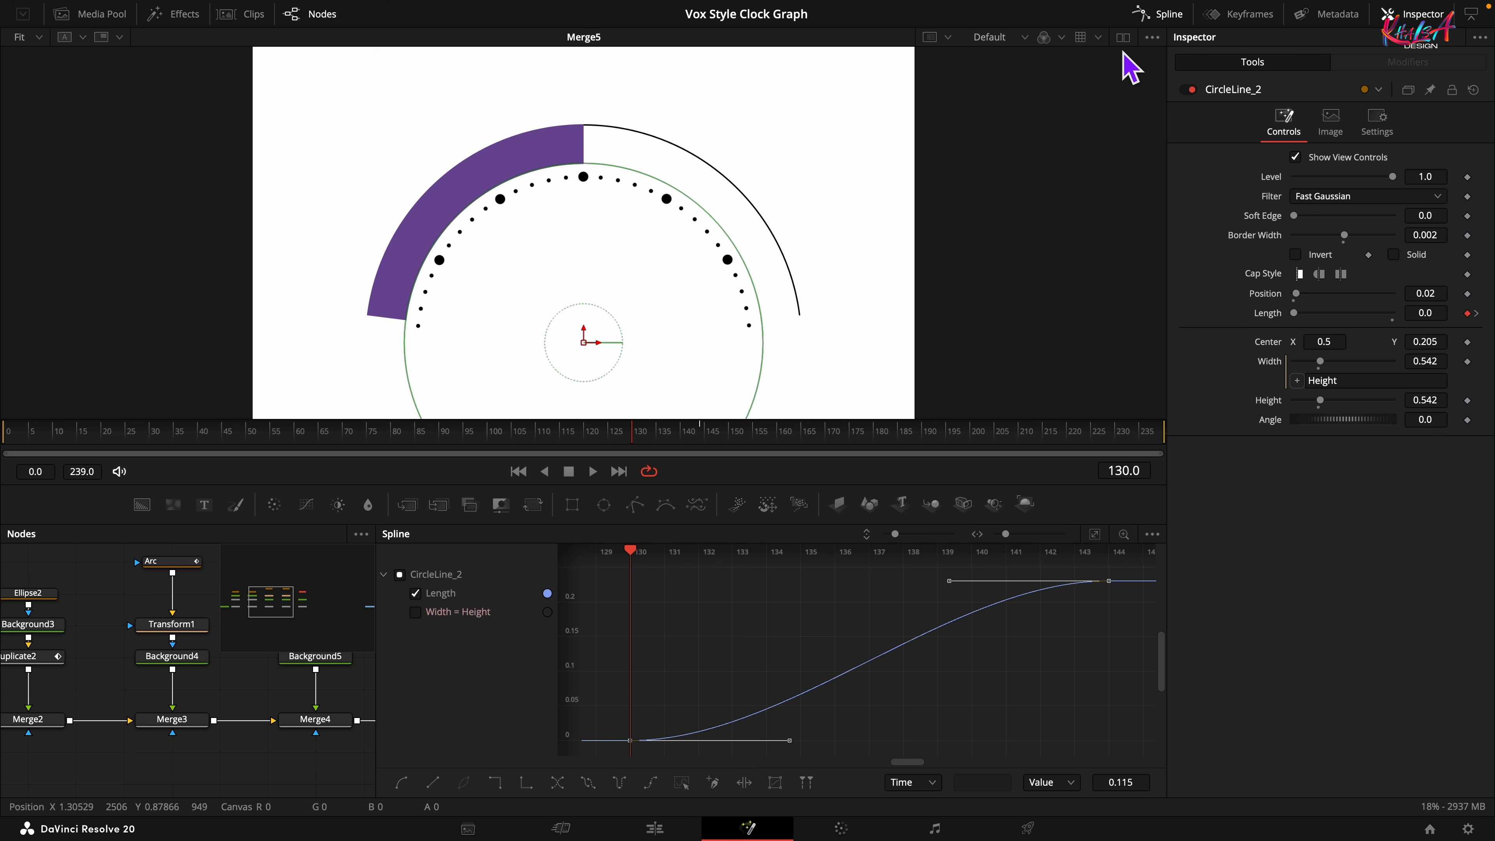
{"action": "left_click", "coordinate": [1157, 15]}
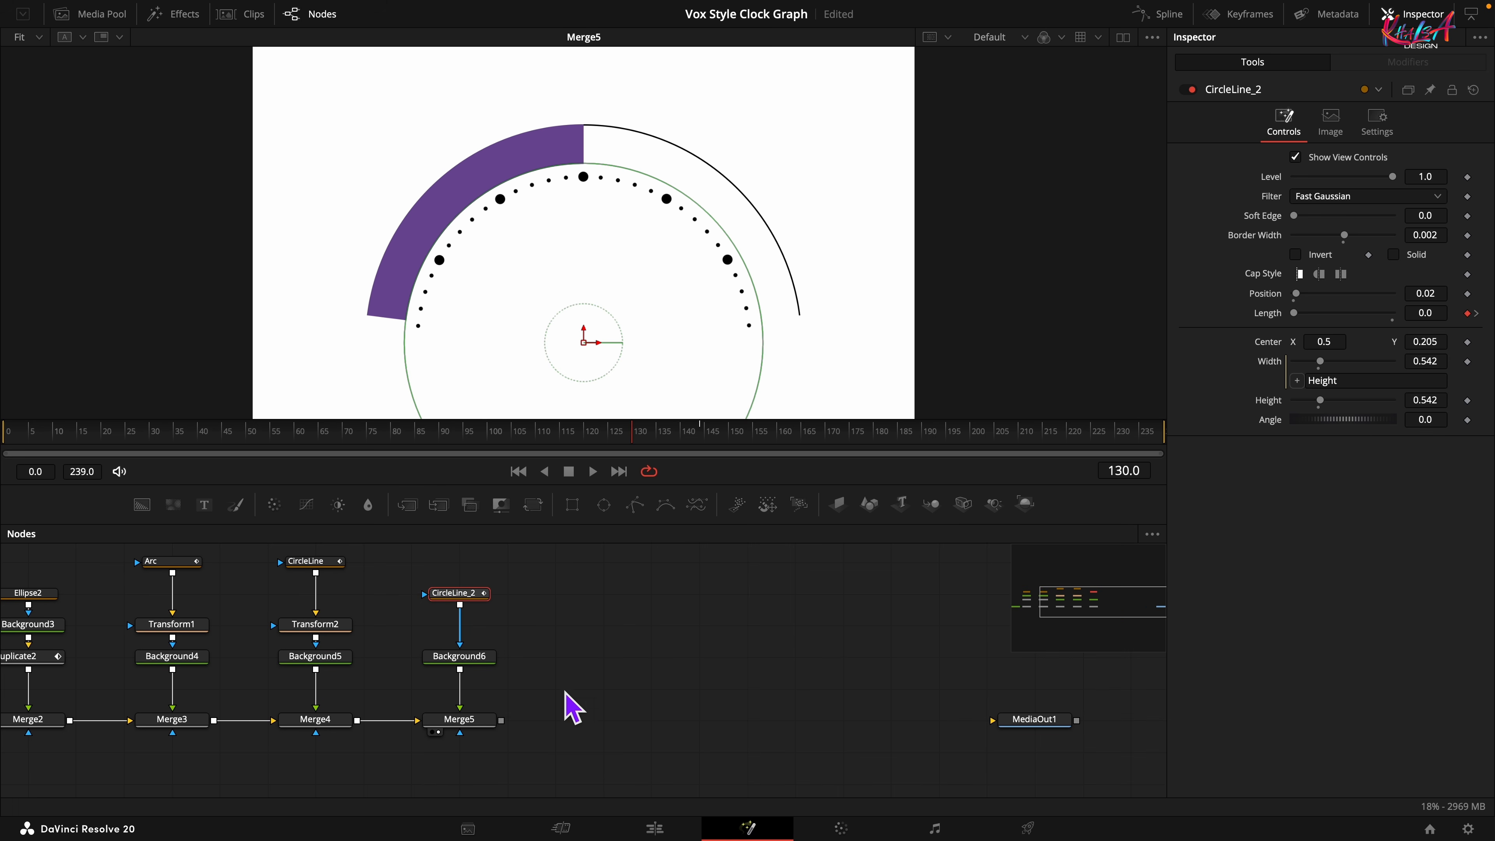
Add a Polygon mask feeding CircleLine_2 and remove its automatic polyline shape animation
{"action": "left_click_drag", "start_coordinate": [587, 700], "coordinate": [570, 753]}
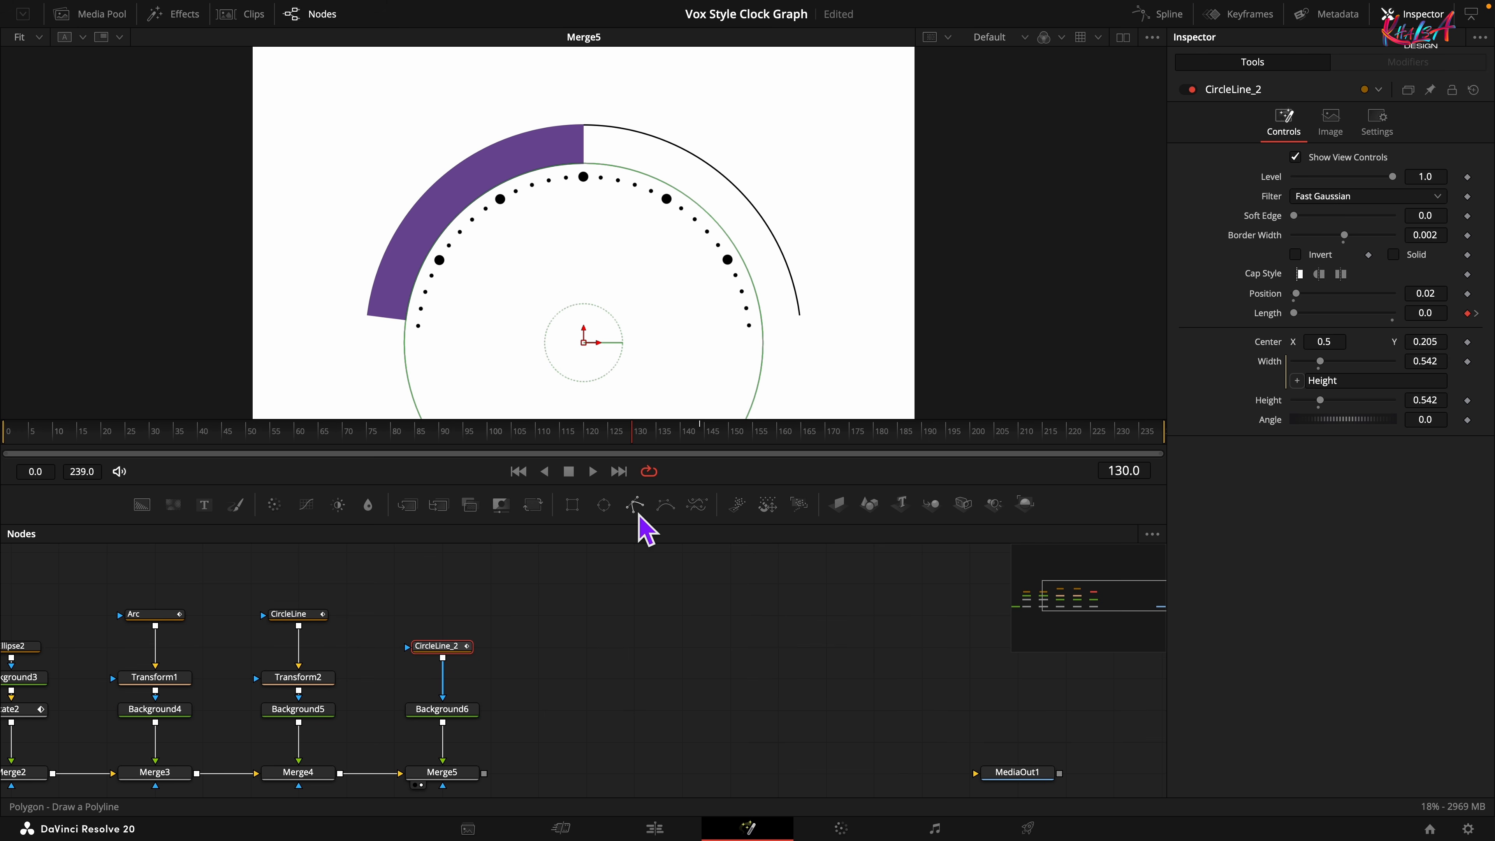
{"action": "left_click_drag", "start_coordinate": [636, 505], "coordinate": [442, 648]}
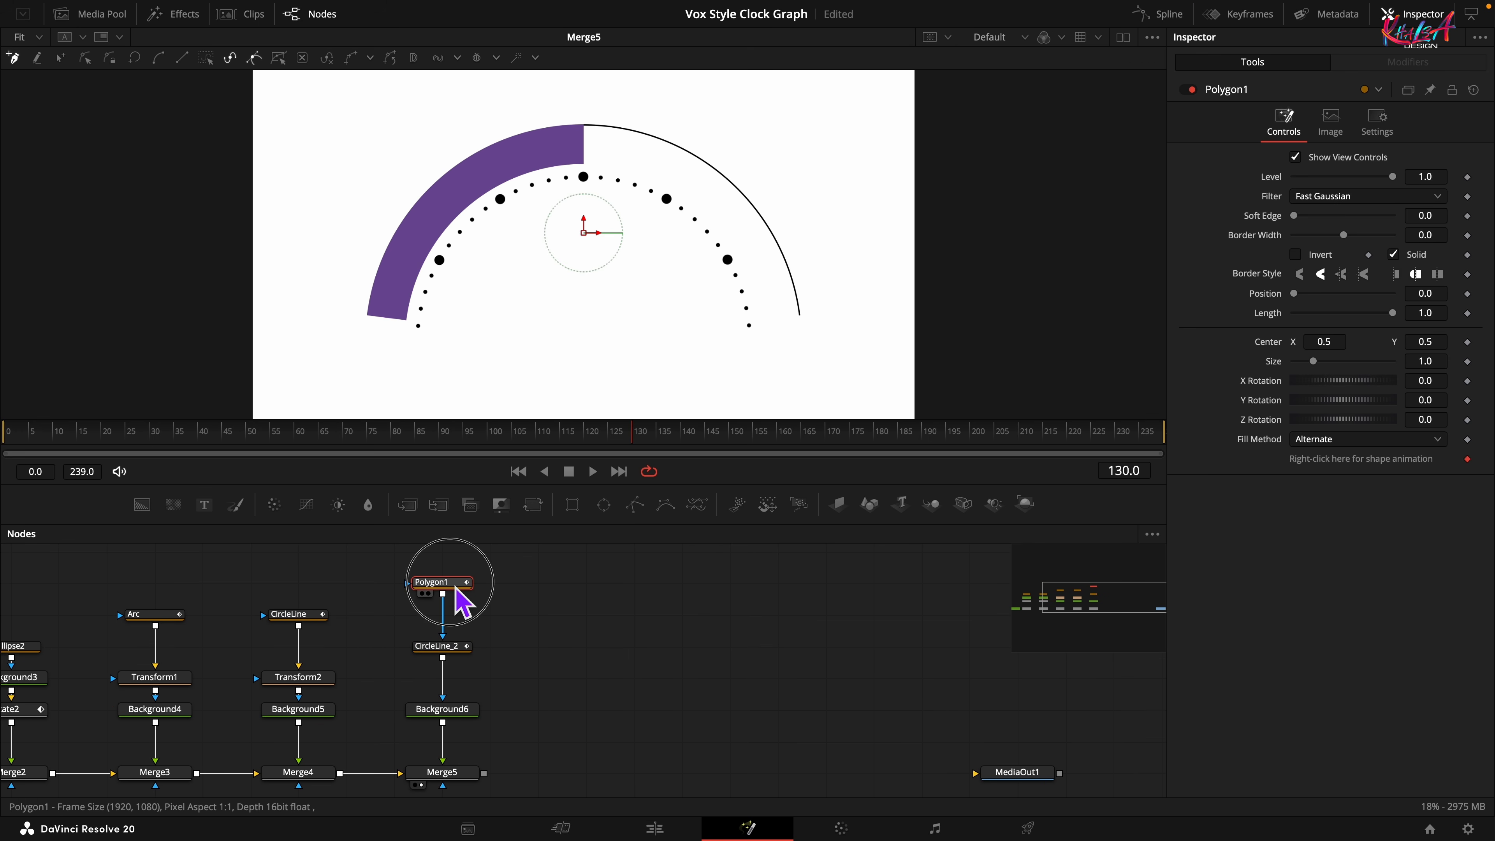
{"action": "right_click", "coordinate": [1347, 474]}
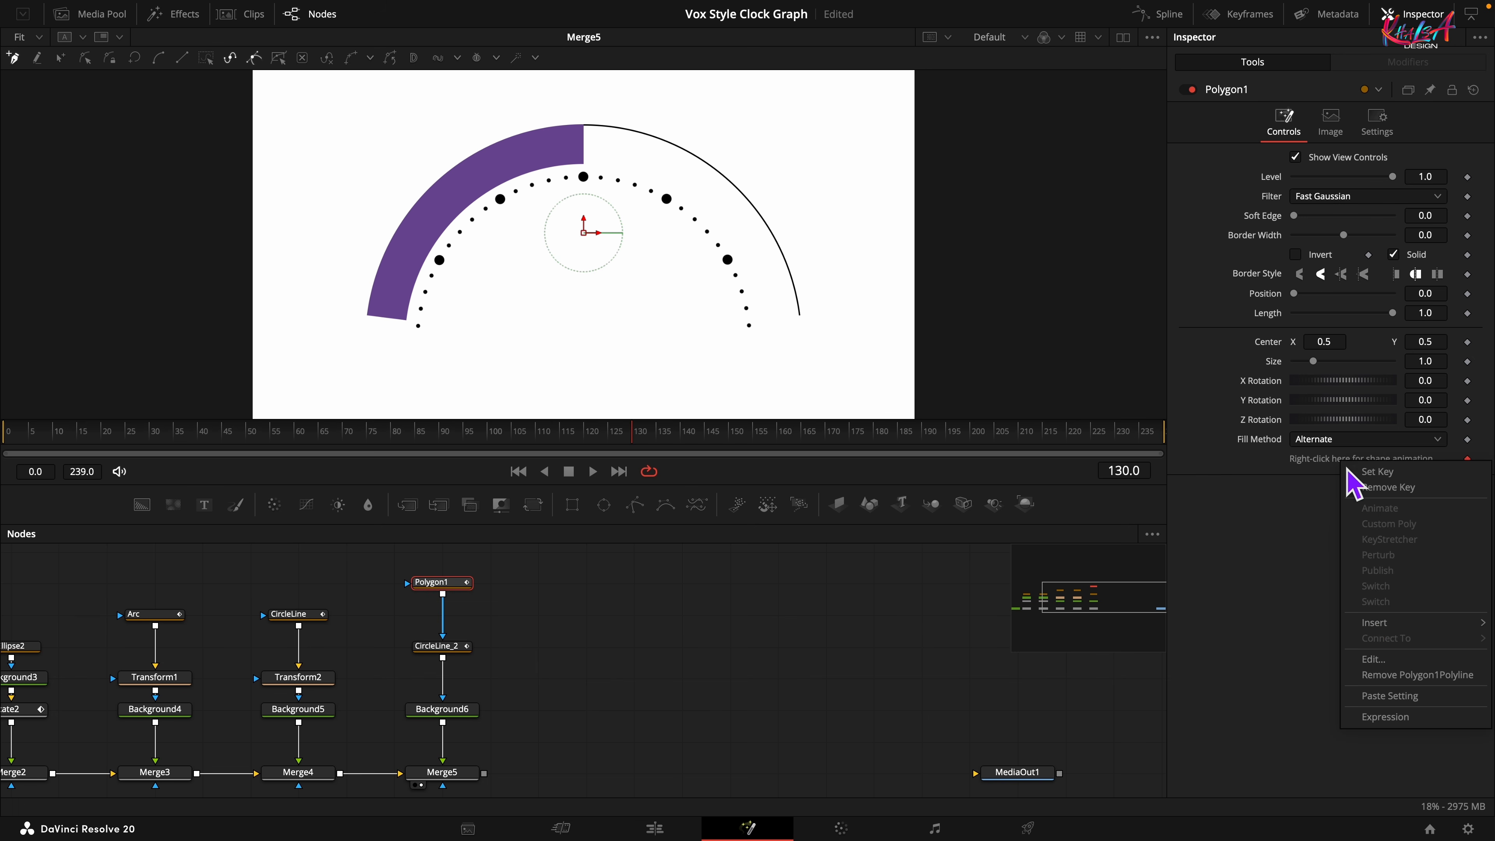
{"action": "left_click", "coordinate": [1384, 683]}
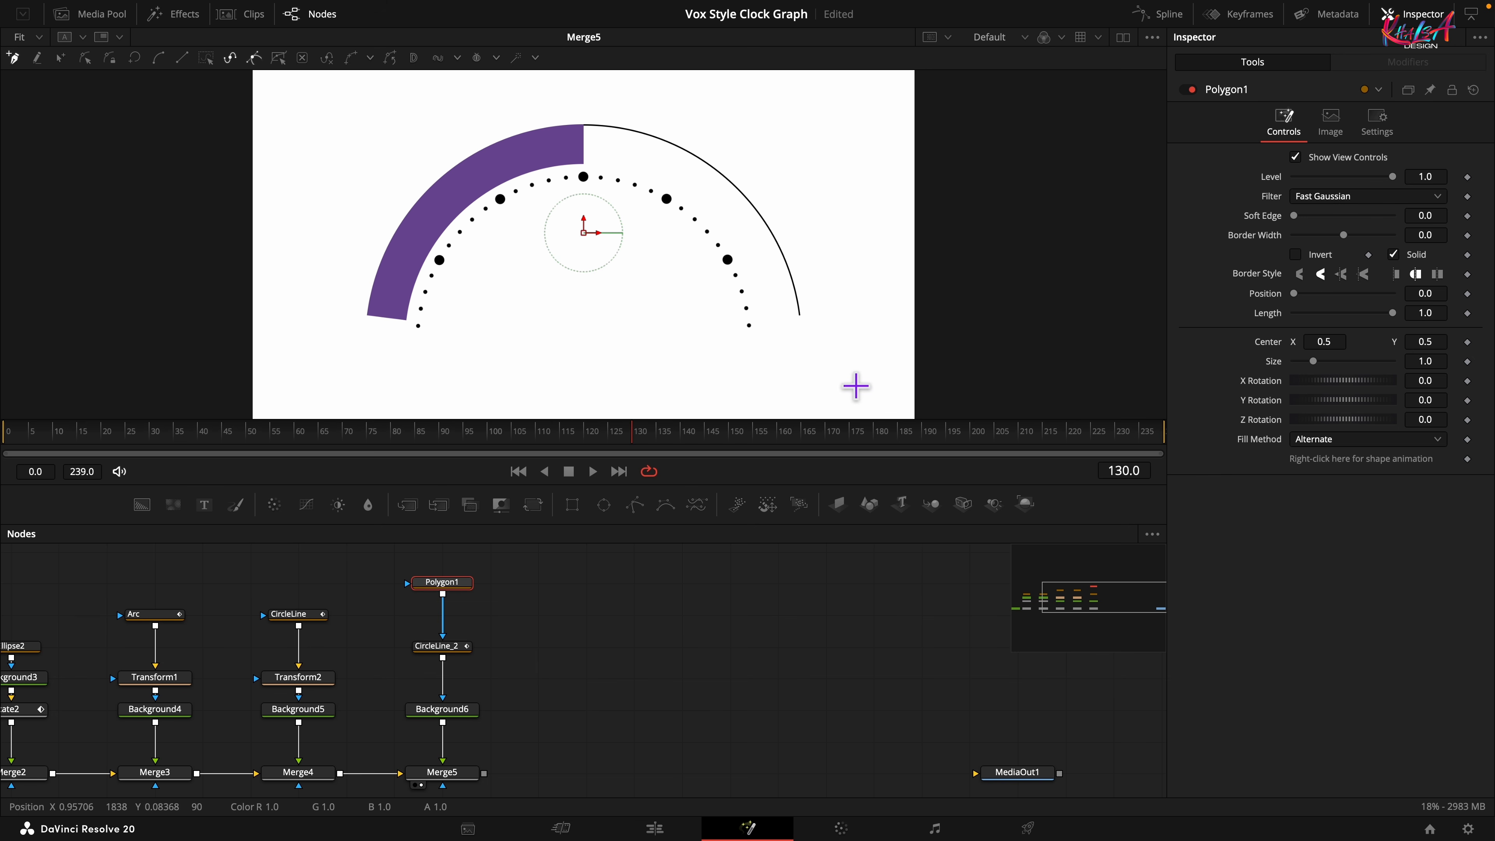
At frame 151, draw a two-point Polygon1 line from the outer outline's lower end to the inner outline's lower end
{"action": "left_click_drag", "start_coordinate": [630, 437], "coordinate": [740, 439]}
{"action": "scroll", "coordinate": [834, 363], "scroll_direction": "up", "scroll_amount": 4}
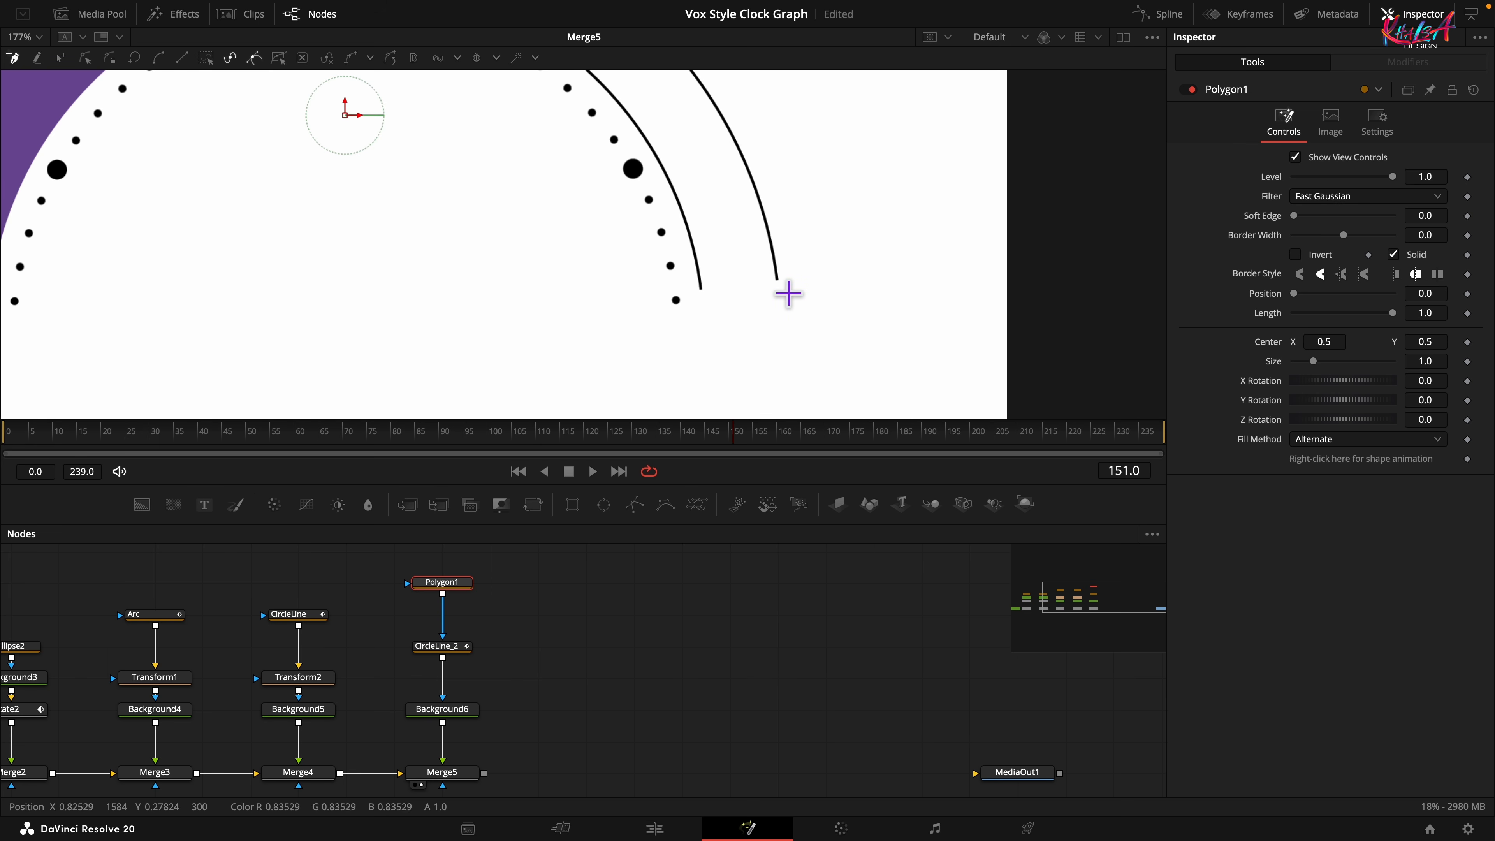
{"action": "left_click", "coordinate": [779, 279]}
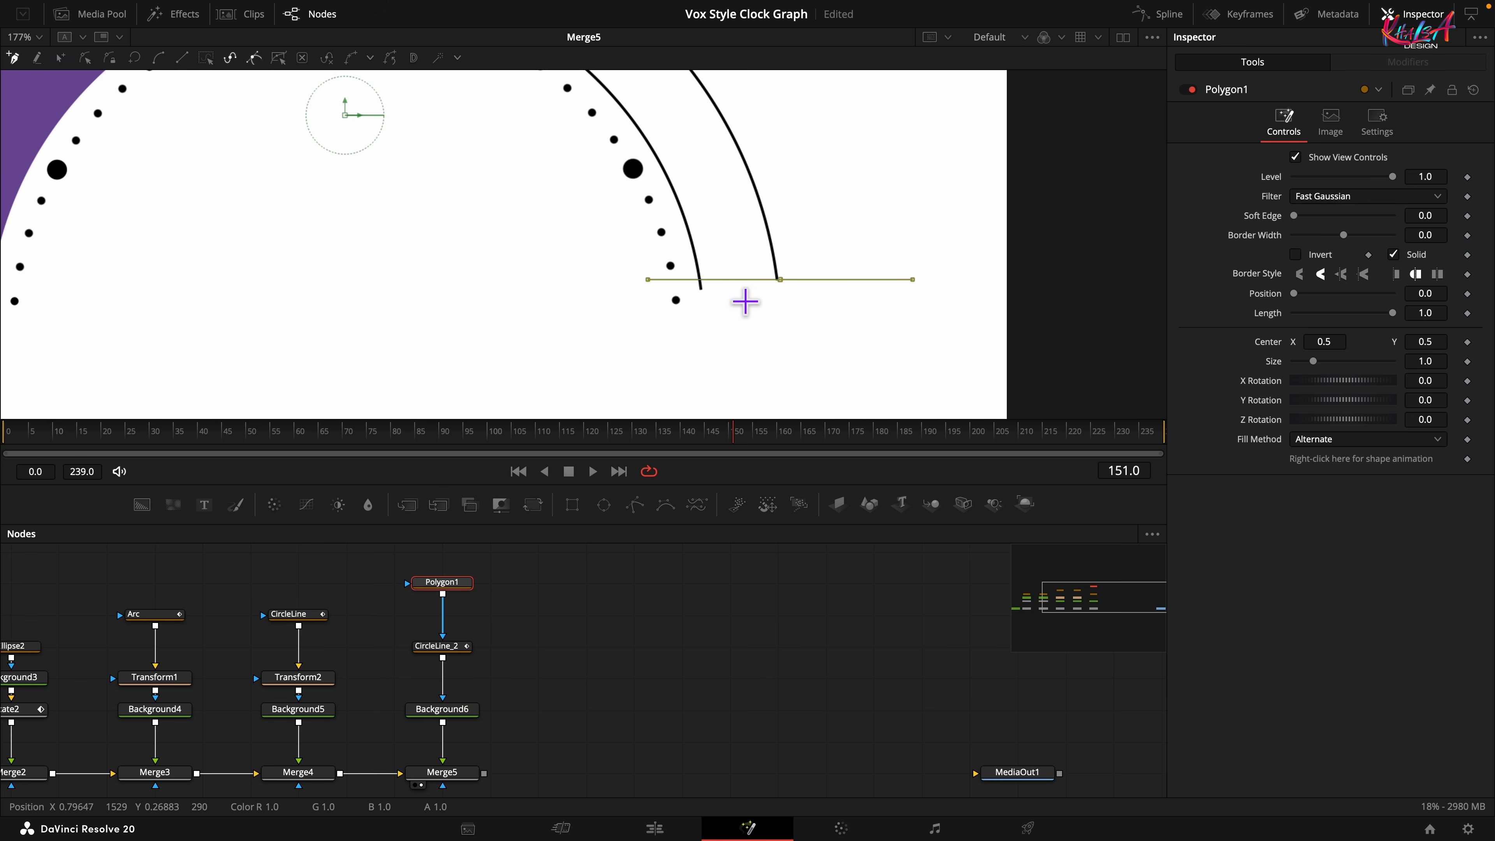
{"action": "left_click", "coordinate": [712, 300]}
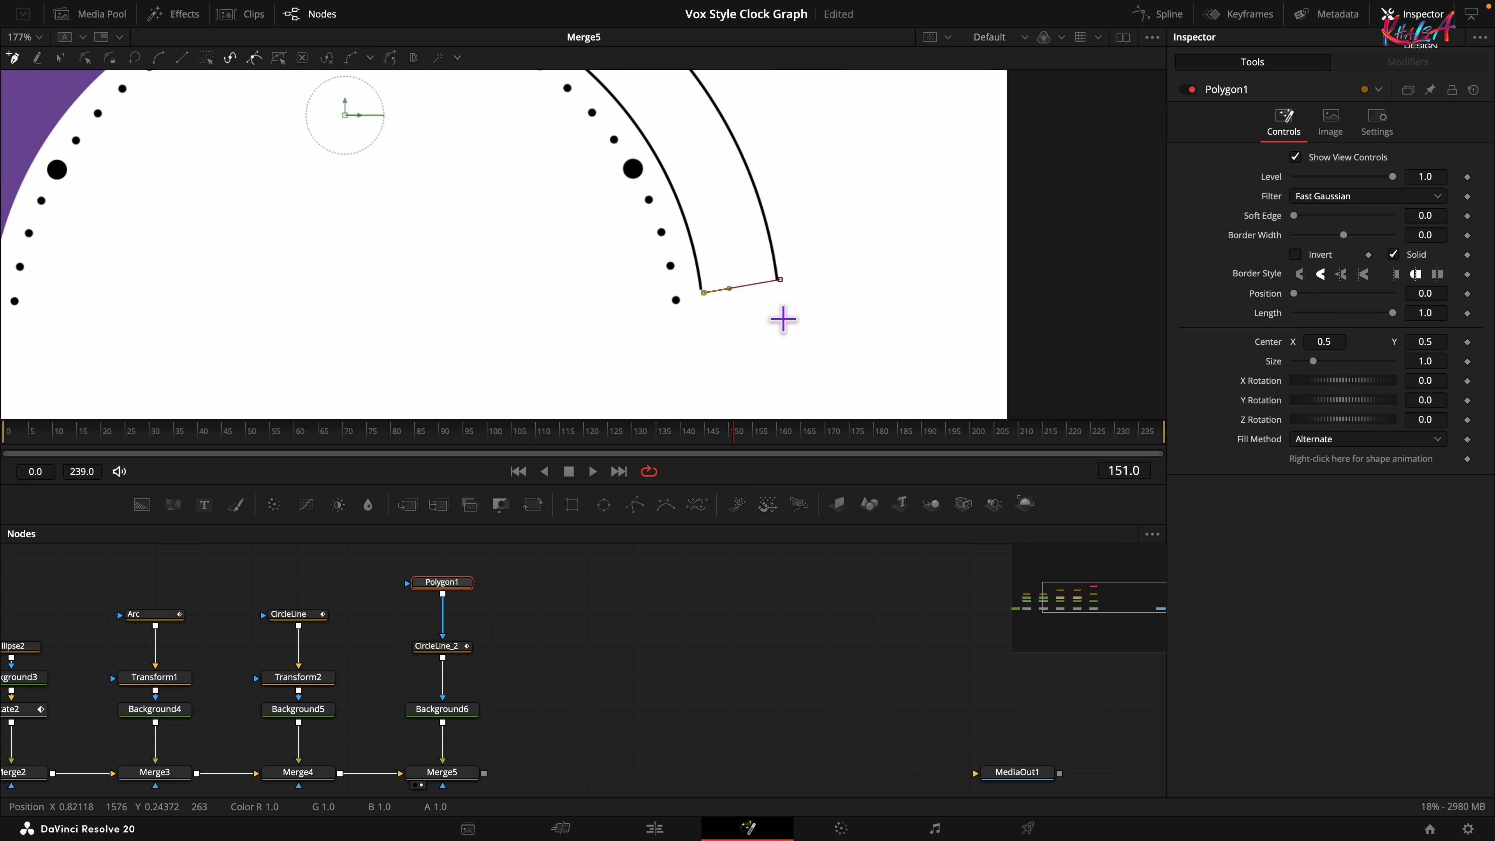
Reposition both Polygon1 points in modify mode so they sit exactly on the ends of the inner and outer outlines
{"action": "scroll", "coordinate": [780, 320], "scroll_direction": "up", "scroll_amount": 2}
{"action": "scroll", "coordinate": [782, 319], "scroll_direction": "up", "scroll_amount": 3}
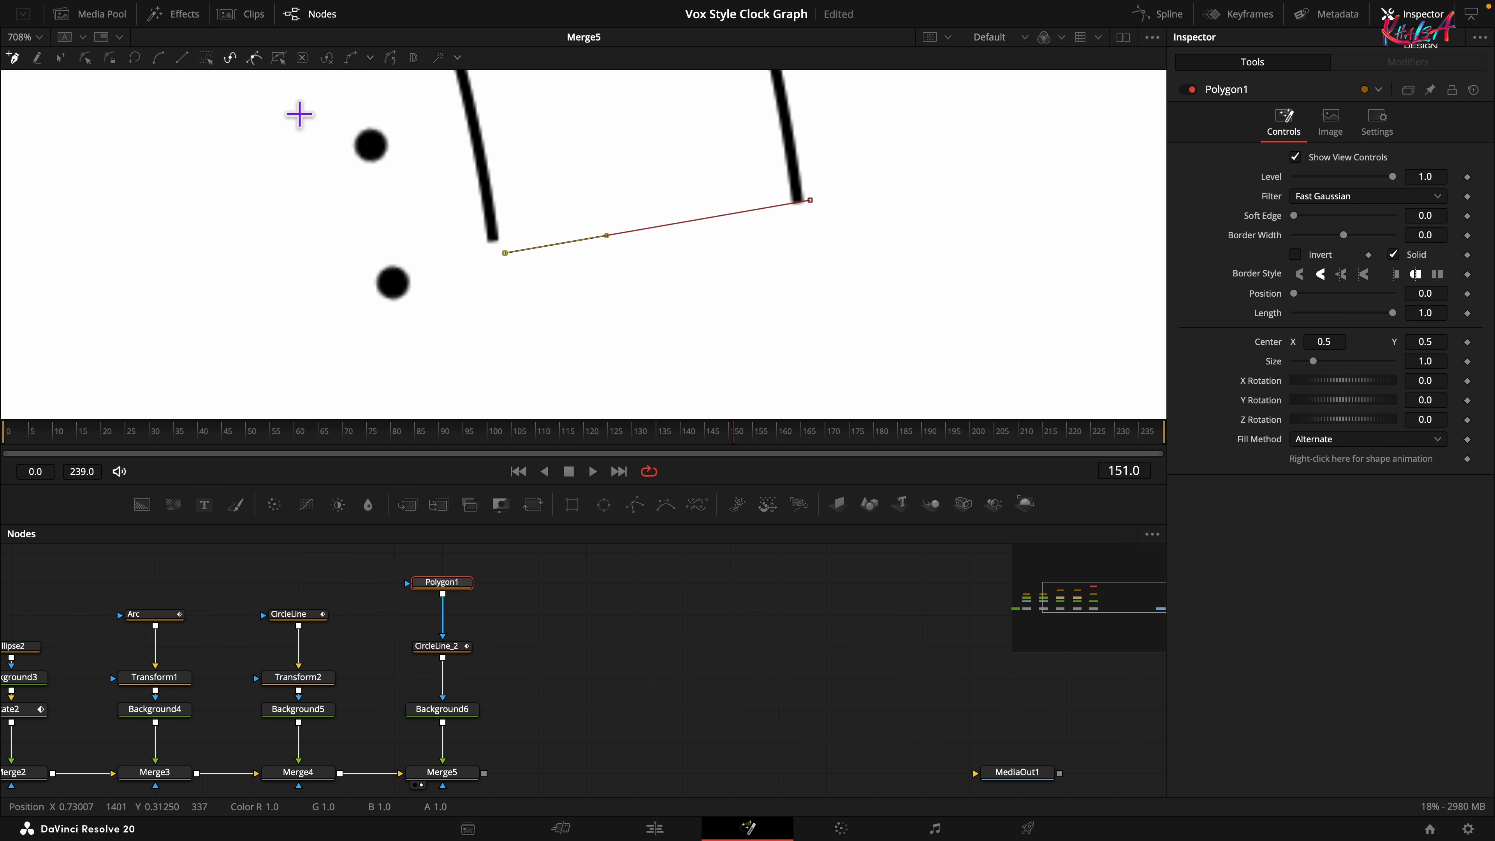
{"action": "left_click", "coordinate": [60, 57]}
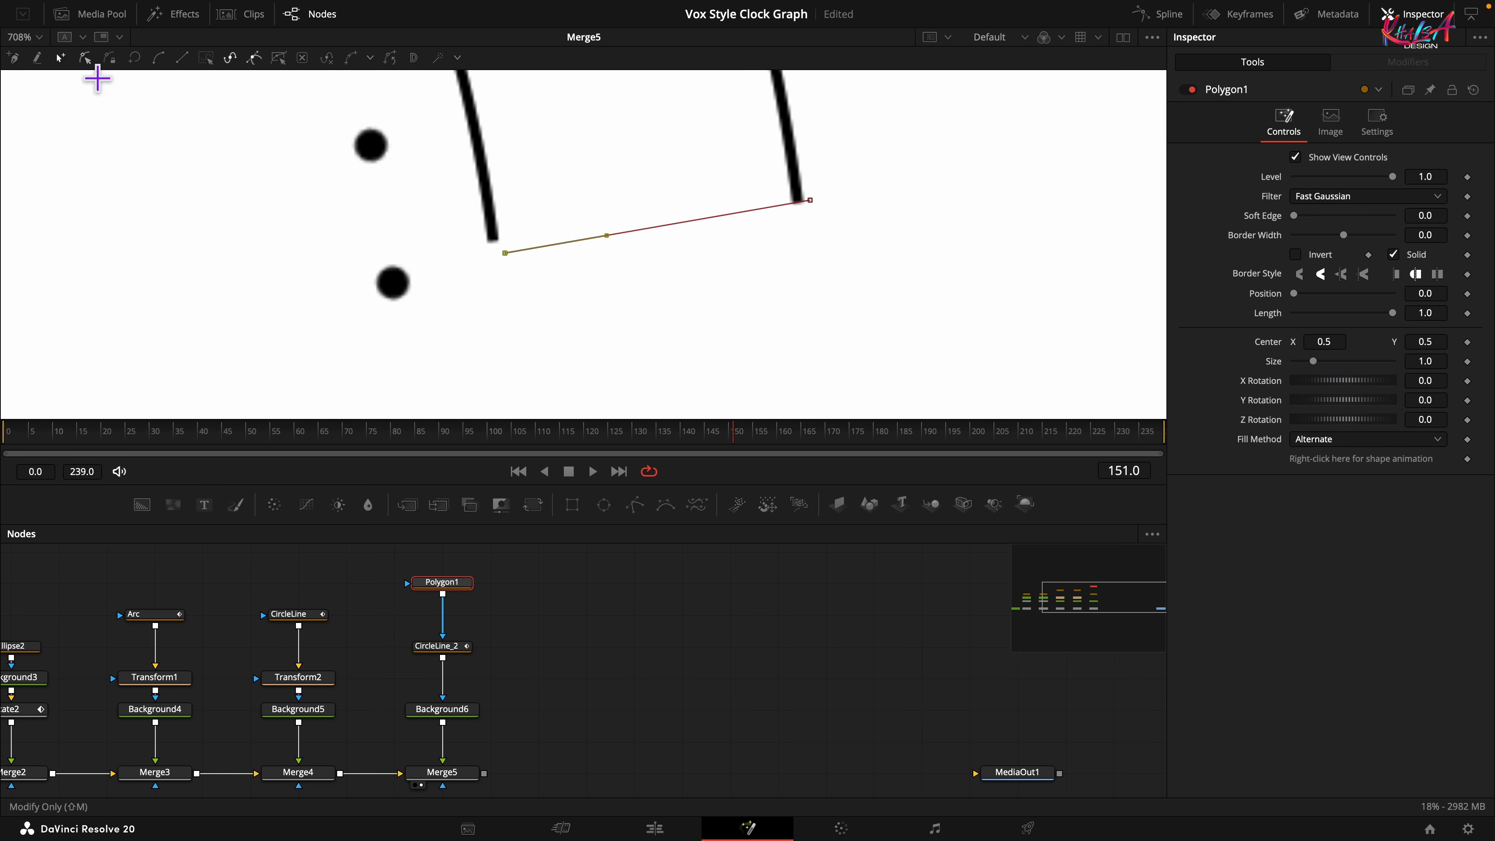
{"action": "left_click_drag", "start_coordinate": [508, 258], "coordinate": [499, 246]}
{"action": "left_click_drag", "start_coordinate": [816, 208], "coordinate": [811, 223]}
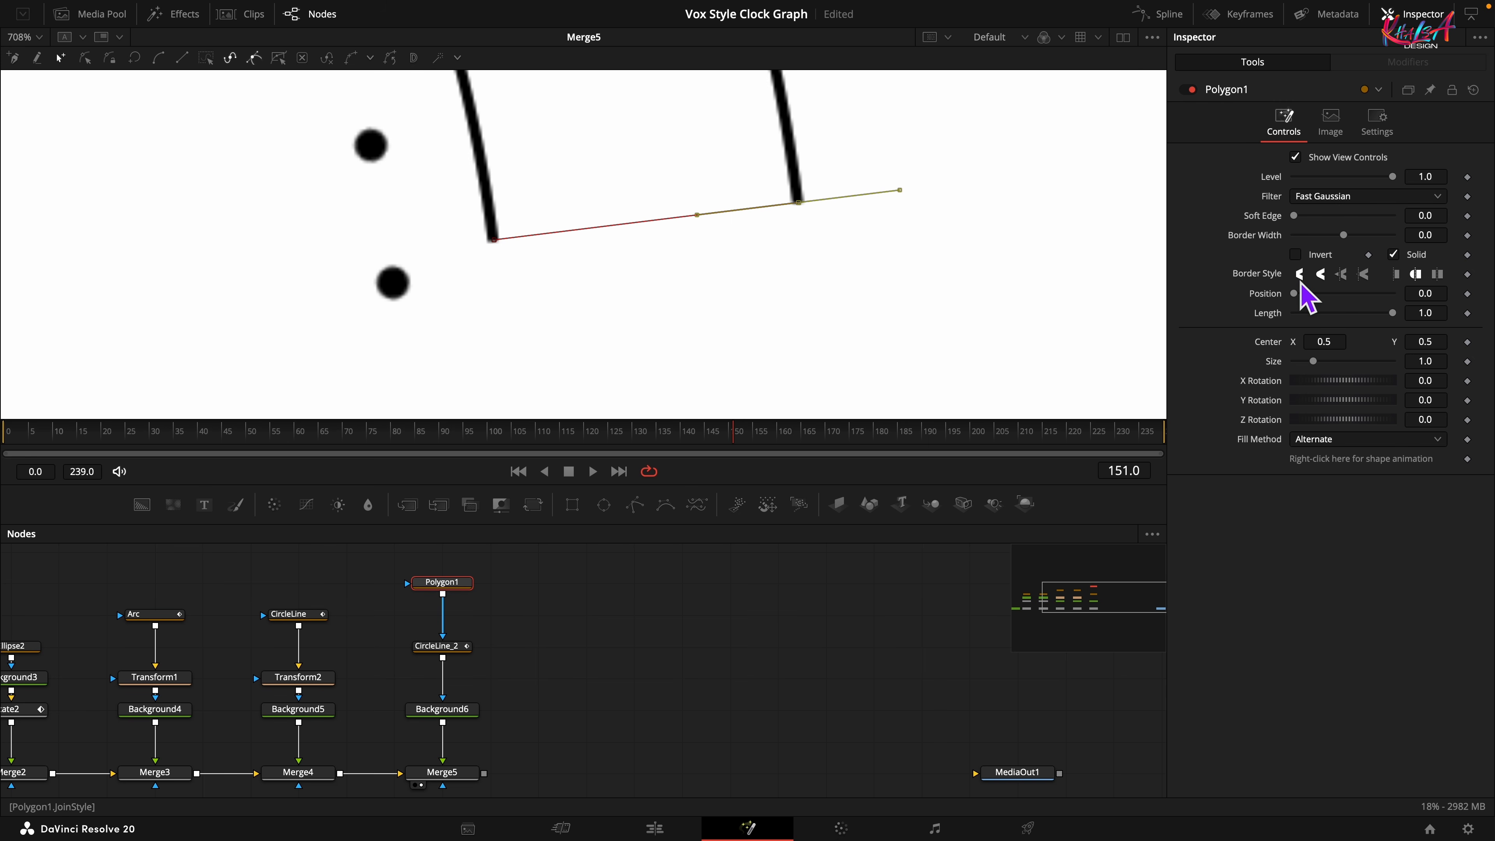
Set Polygon1's Border Width to 0.002 and give the line flat end caps
{"action": "left_click", "coordinate": [1445, 241]}
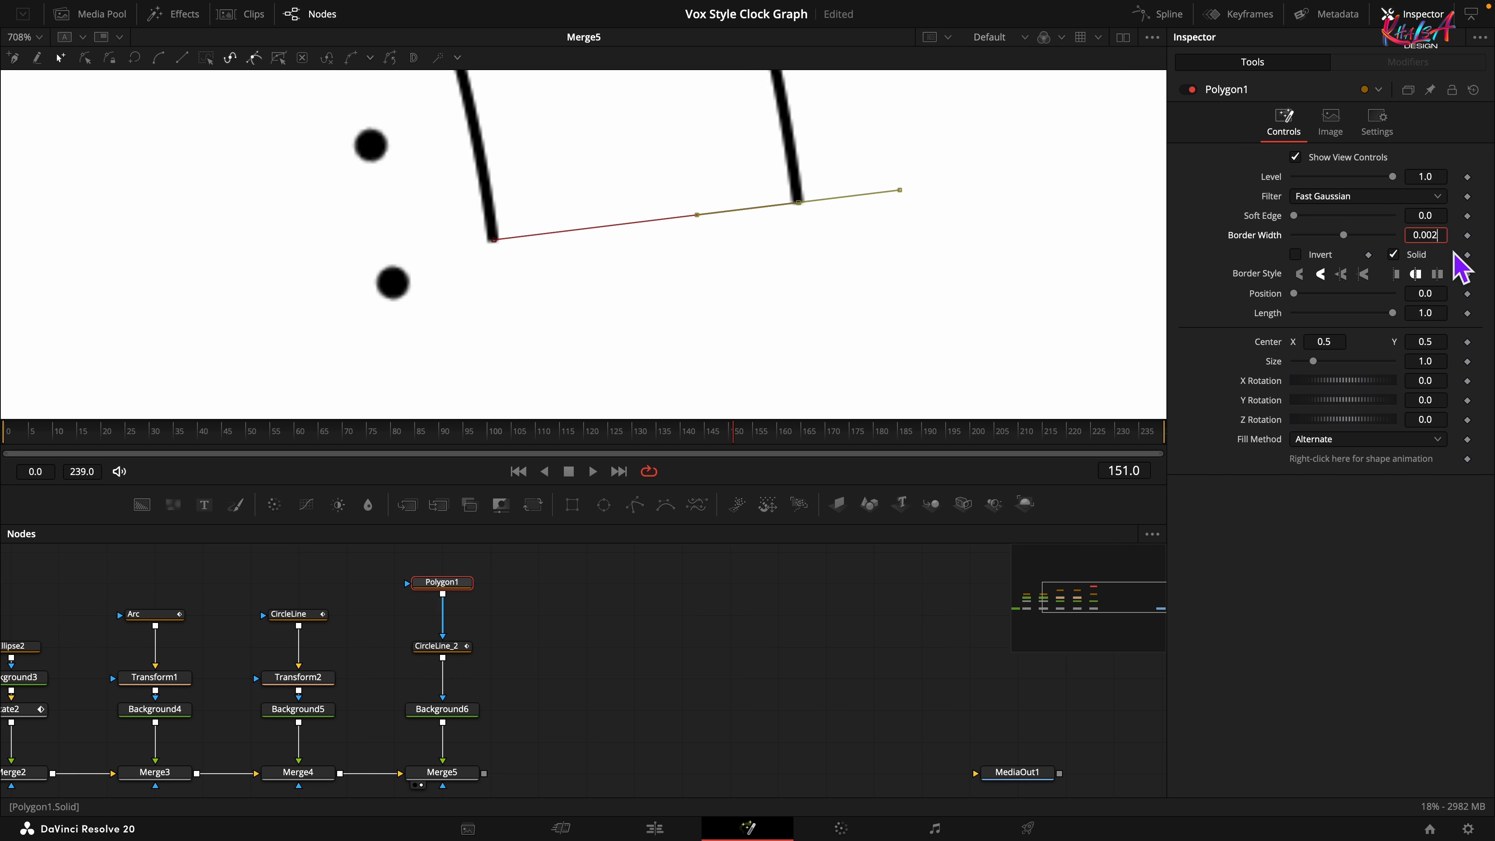
{"action": "type", "text": "0.002"}
{"action": "key", "text": "Tab"}
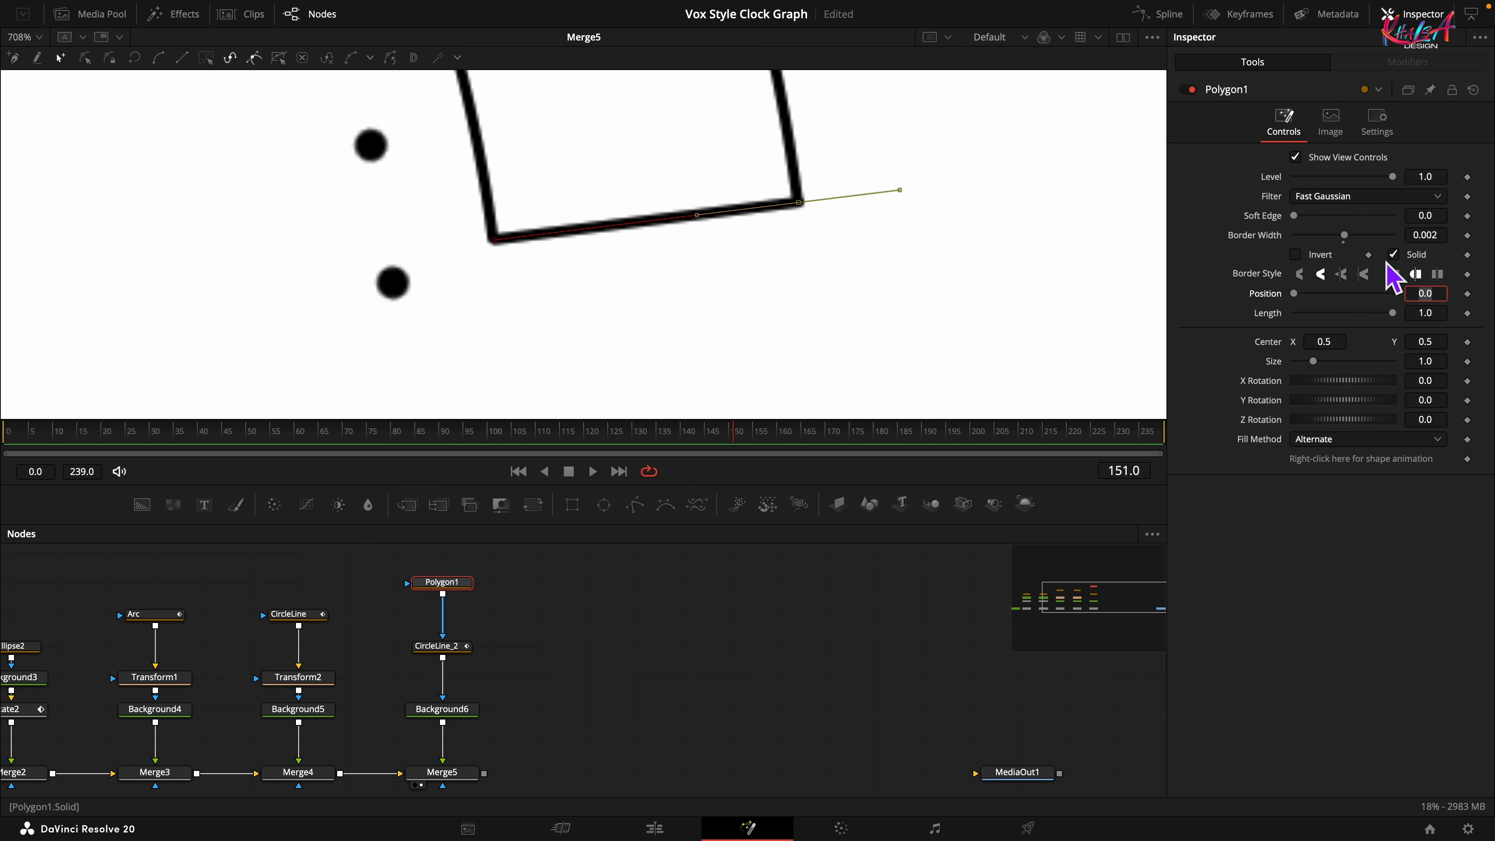
{"action": "left_click", "coordinate": [1396, 274]}
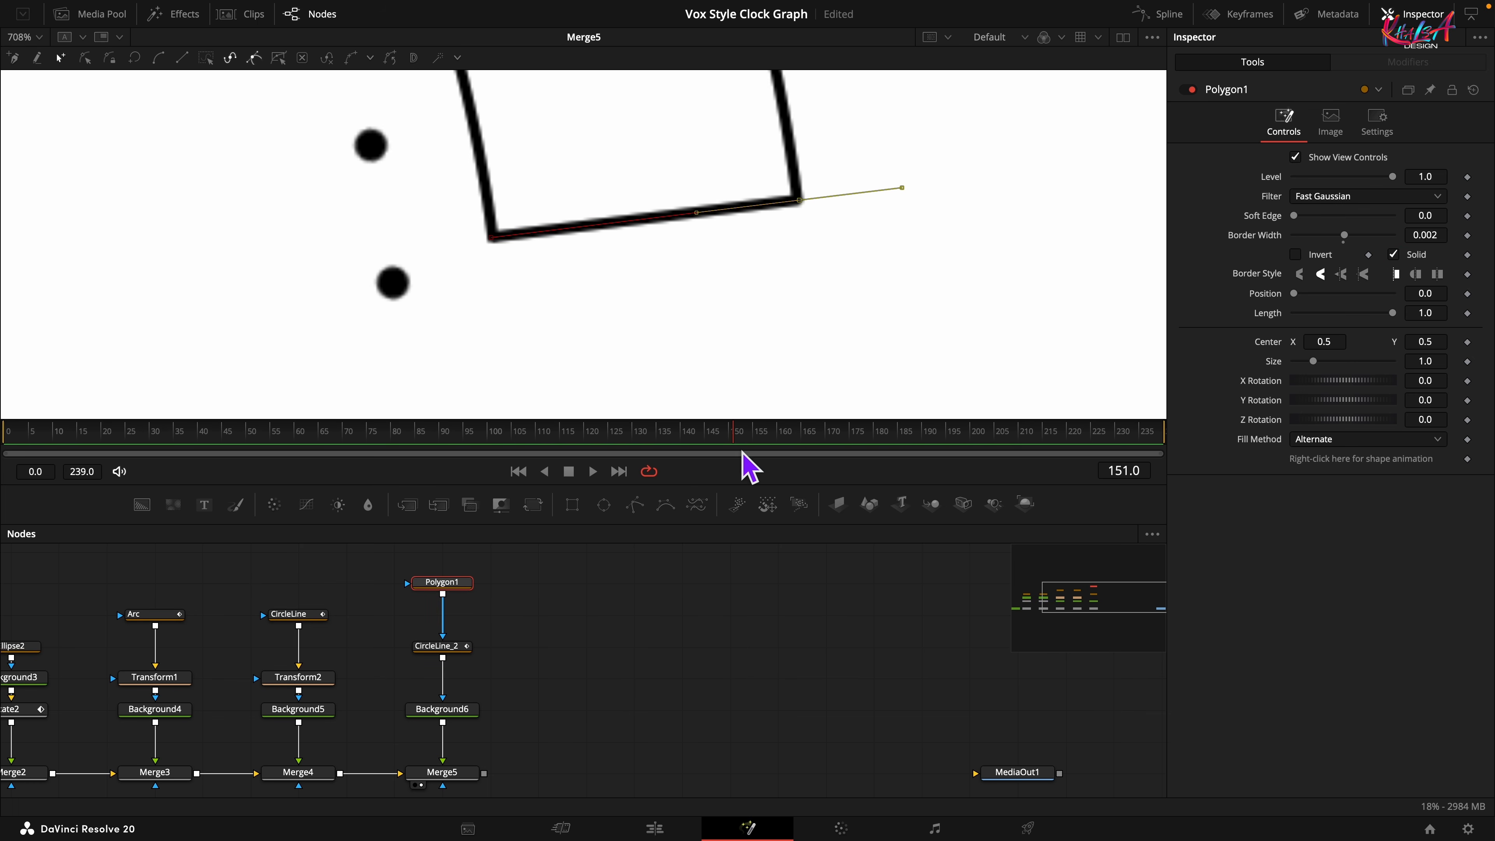
Keyframe Polygon1's Length at 0.0 on frame 128 and at 1.0 on frame 130
{"action": "left_click_drag", "start_coordinate": [742, 451], "coordinate": [629, 446]}
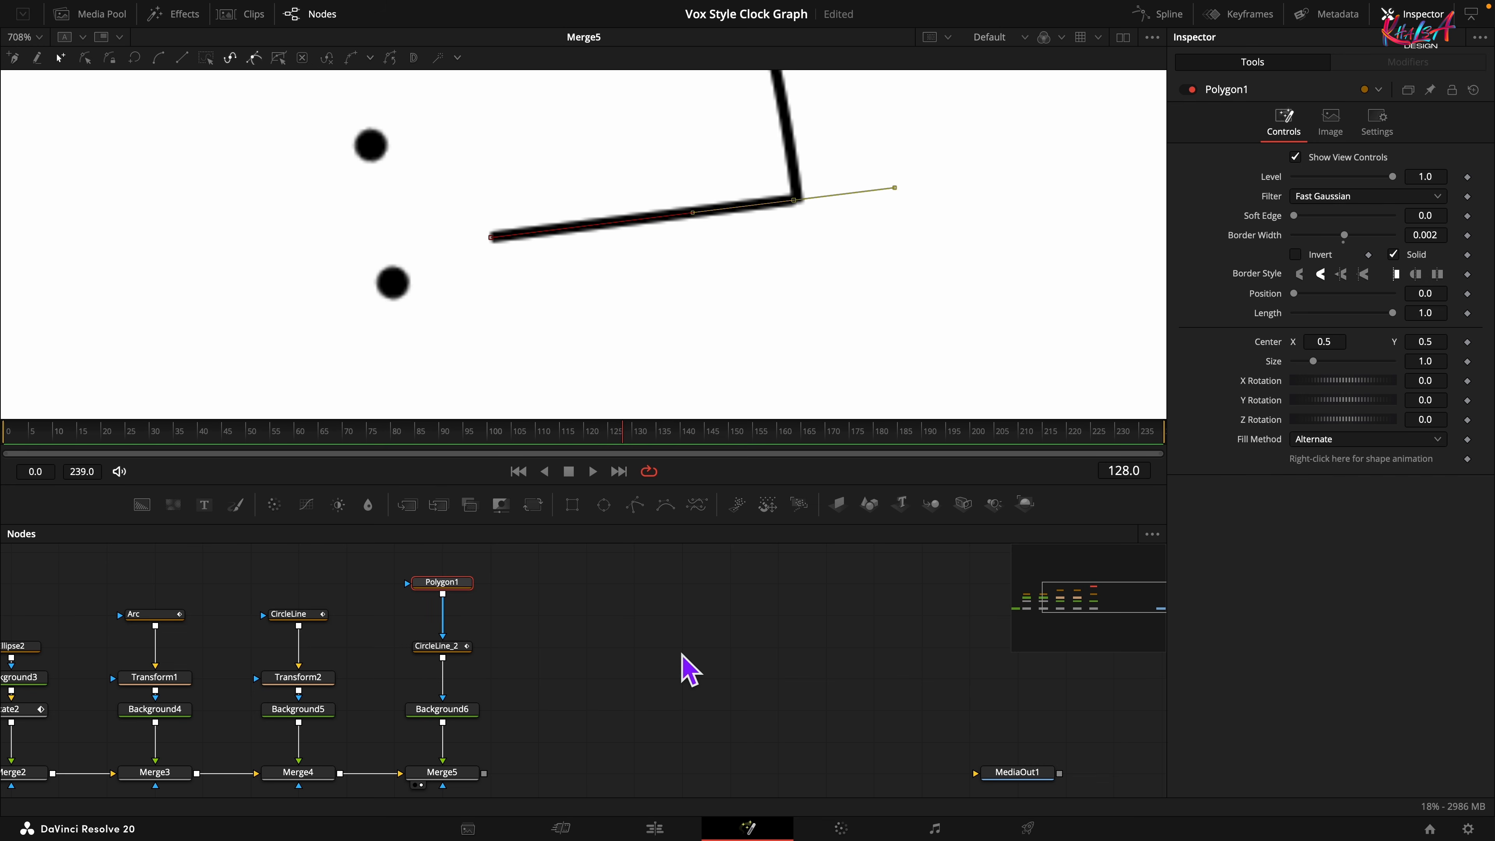
{"action": "left_click", "coordinate": [1467, 313]}
{"action": "left_click_drag", "start_coordinate": [1392, 313], "coordinate": [1254, 343]}
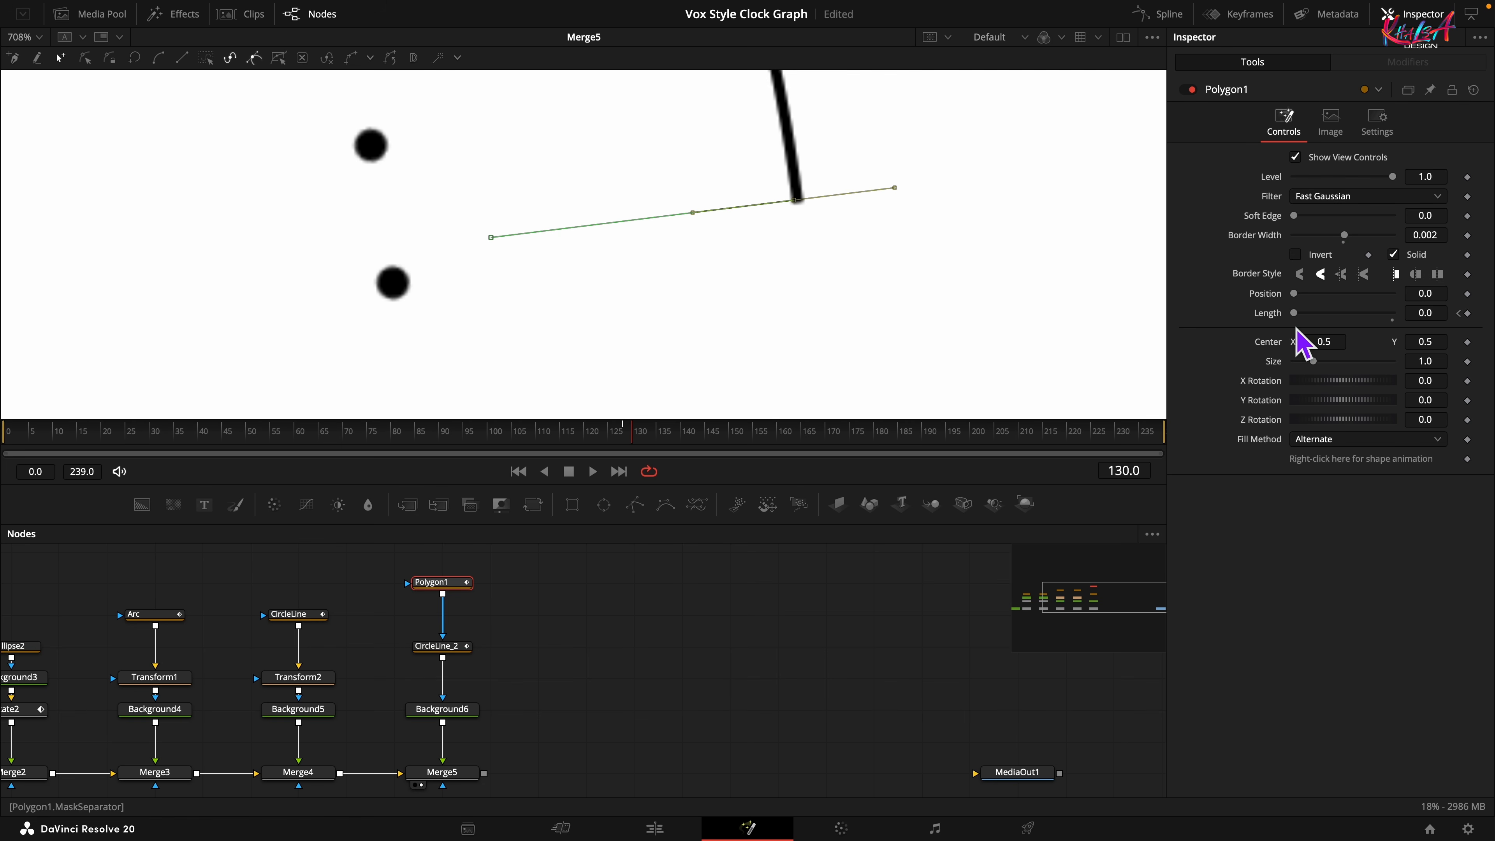
{"action": "left_click_drag", "start_coordinate": [1297, 321], "coordinate": [1392, 312]}
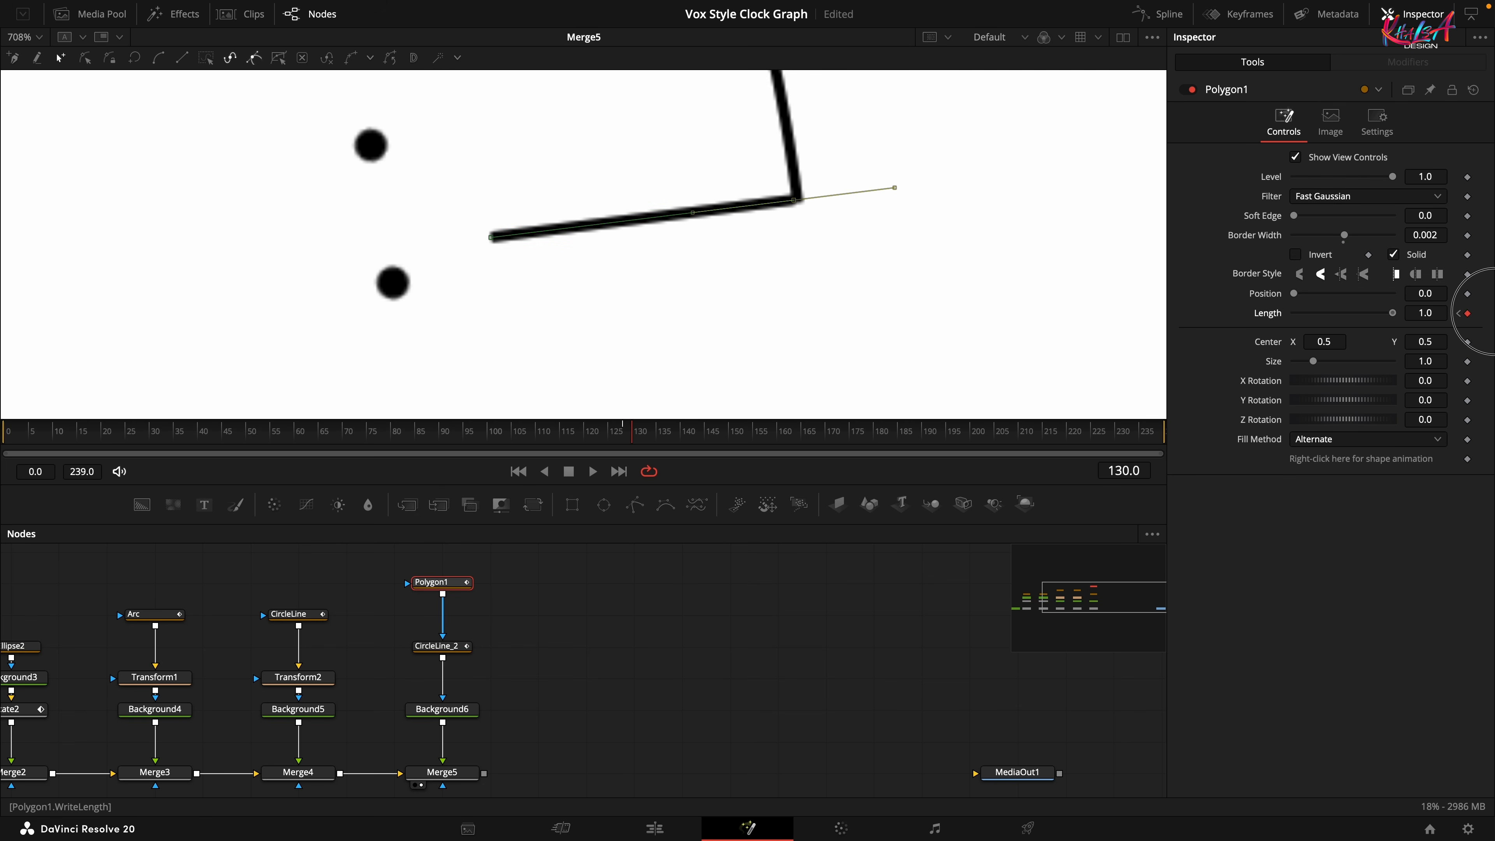
Smooth the keyframe curve of Polygon1's Length animation in the Spline editor
{"action": "left_click", "coordinate": [1181, 13]}
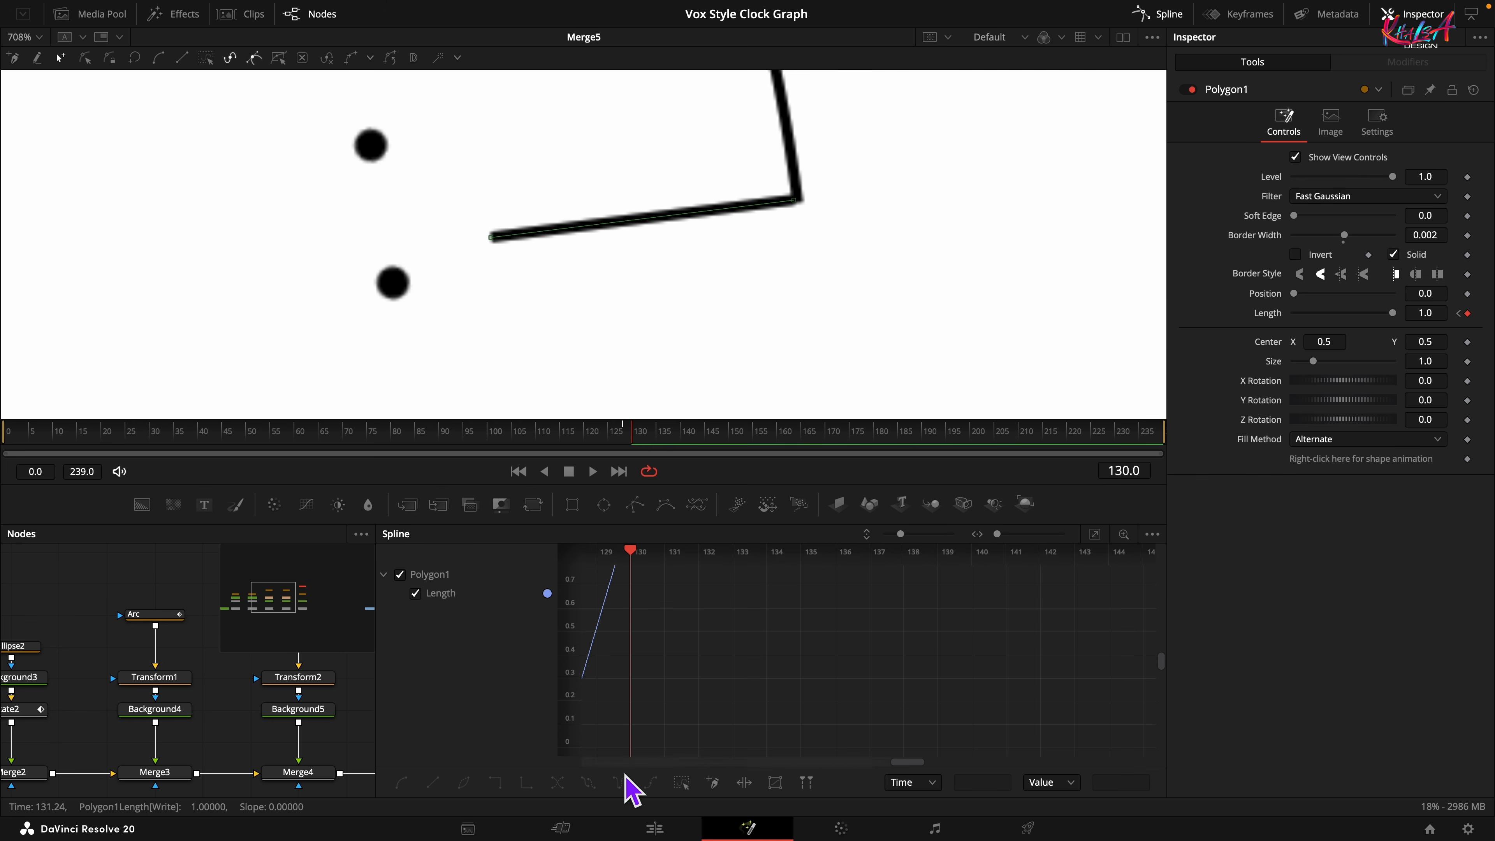
{"action": "left_click", "coordinate": [1101, 536]}
{"action": "left_click", "coordinate": [682, 783]}
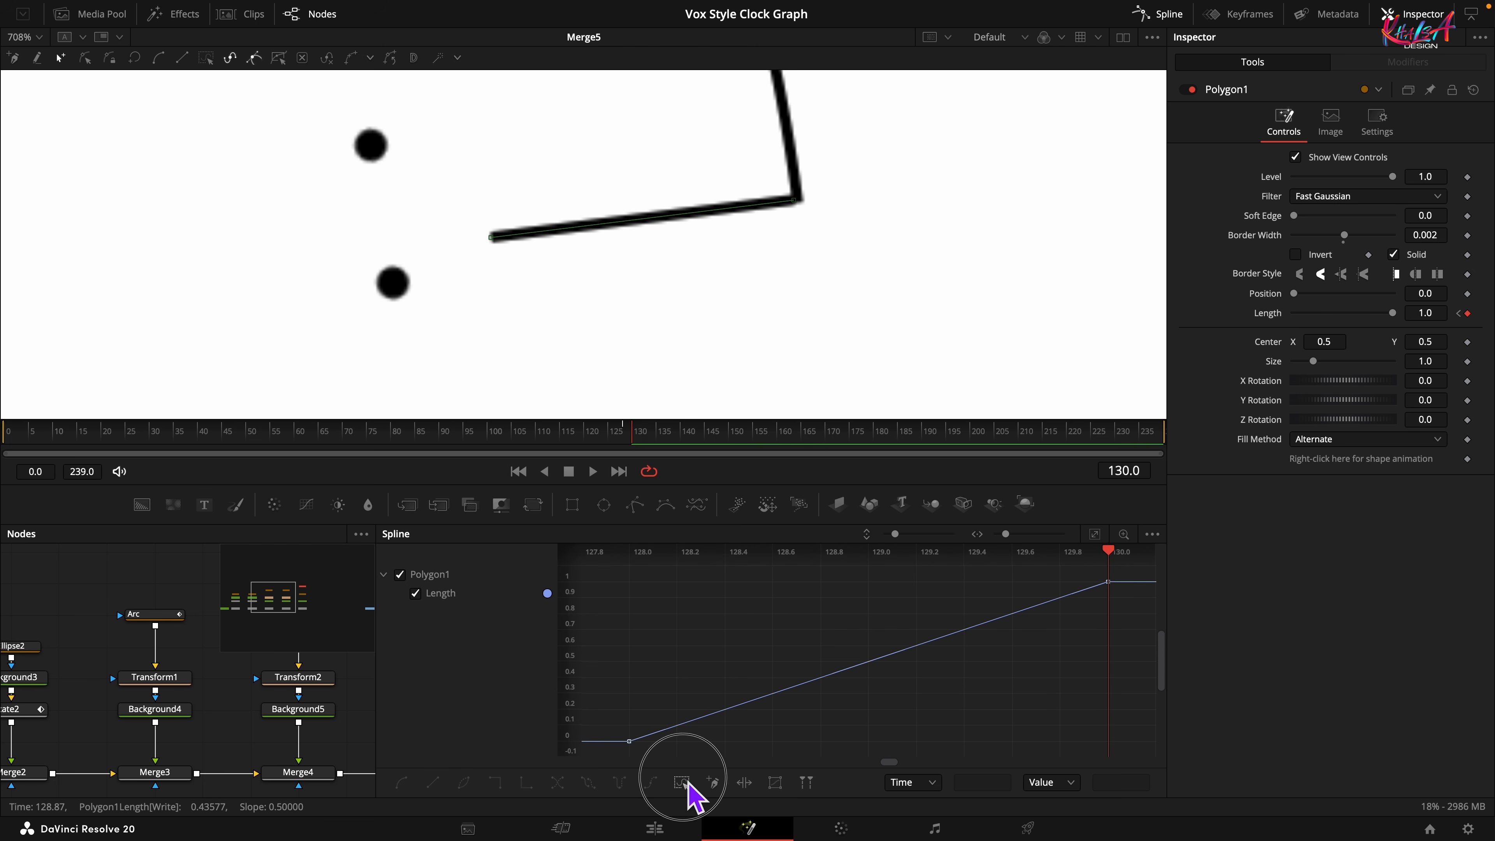
{"action": "left_click", "coordinate": [402, 783]}
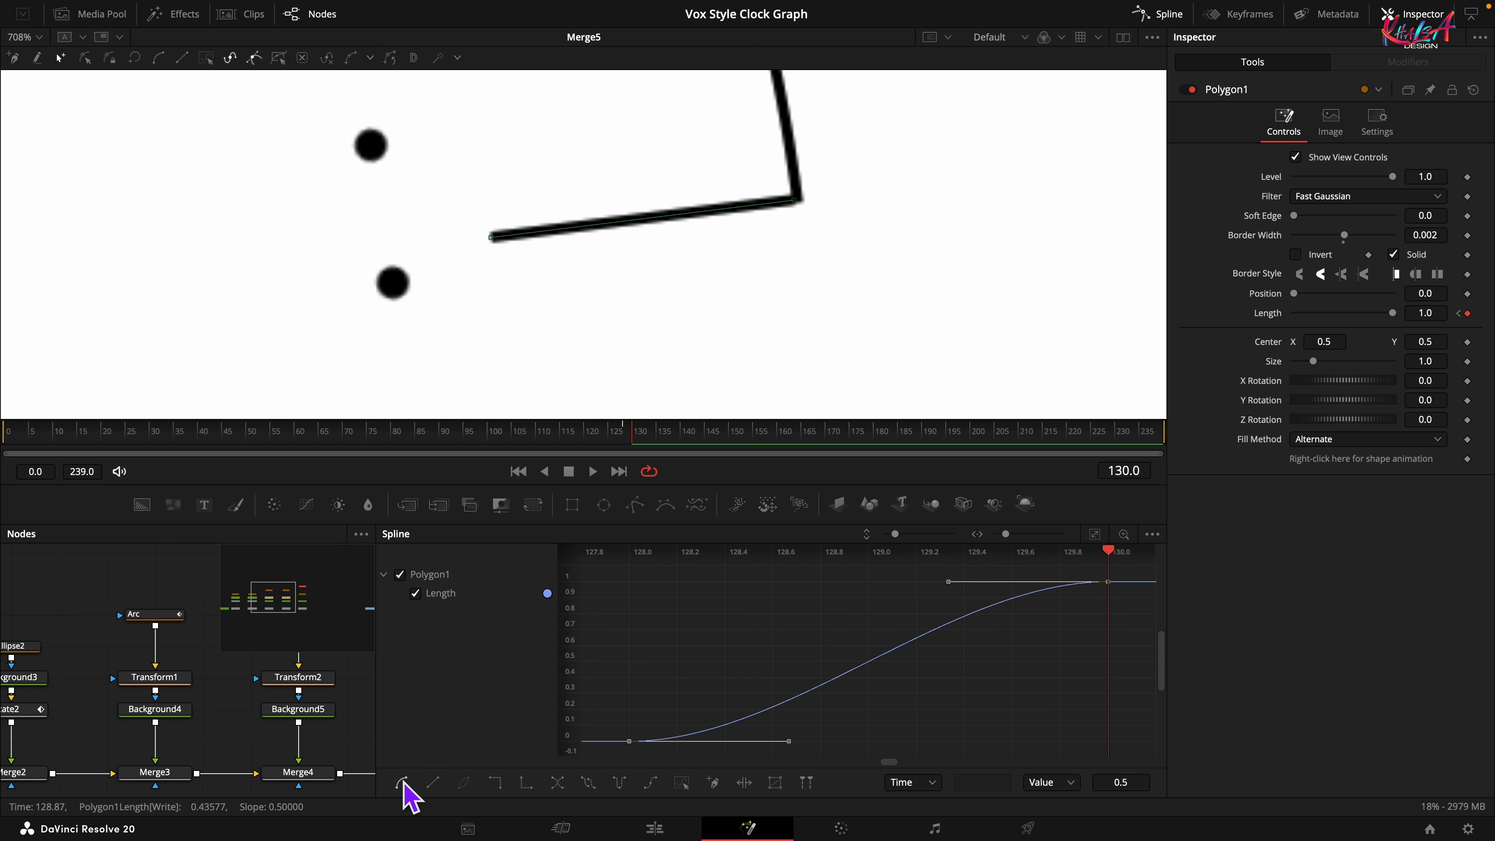
{"action": "left_click", "coordinate": [1178, 26]}
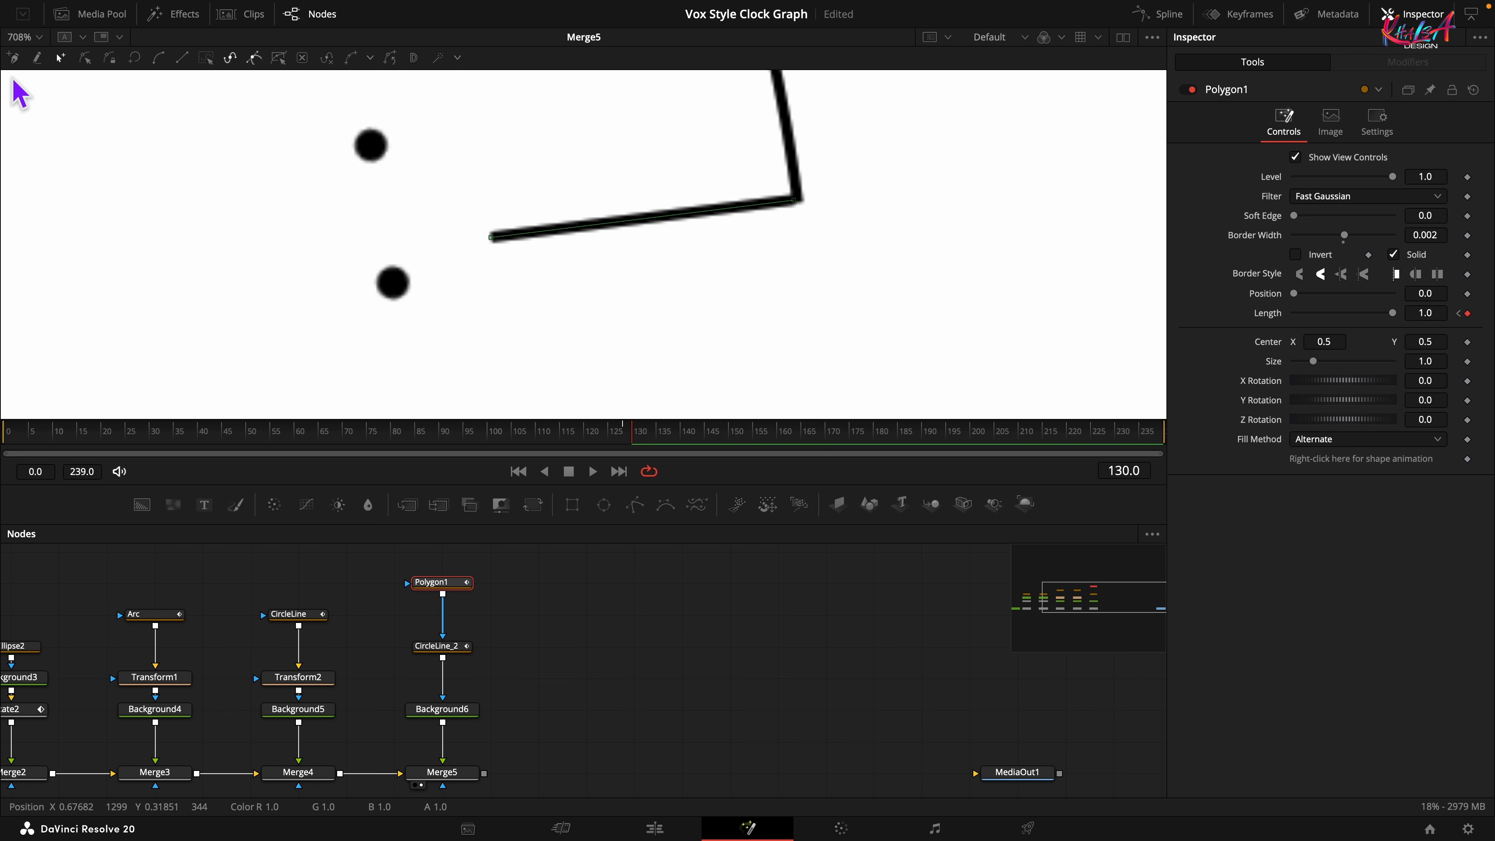
Fit the whole frame in the viewer and scrub from frame 130 to 150 to check the closing outline's animation
{"action": "left_click", "coordinate": [39, 37]}
{"action": "left_click", "coordinate": [43, 70]}
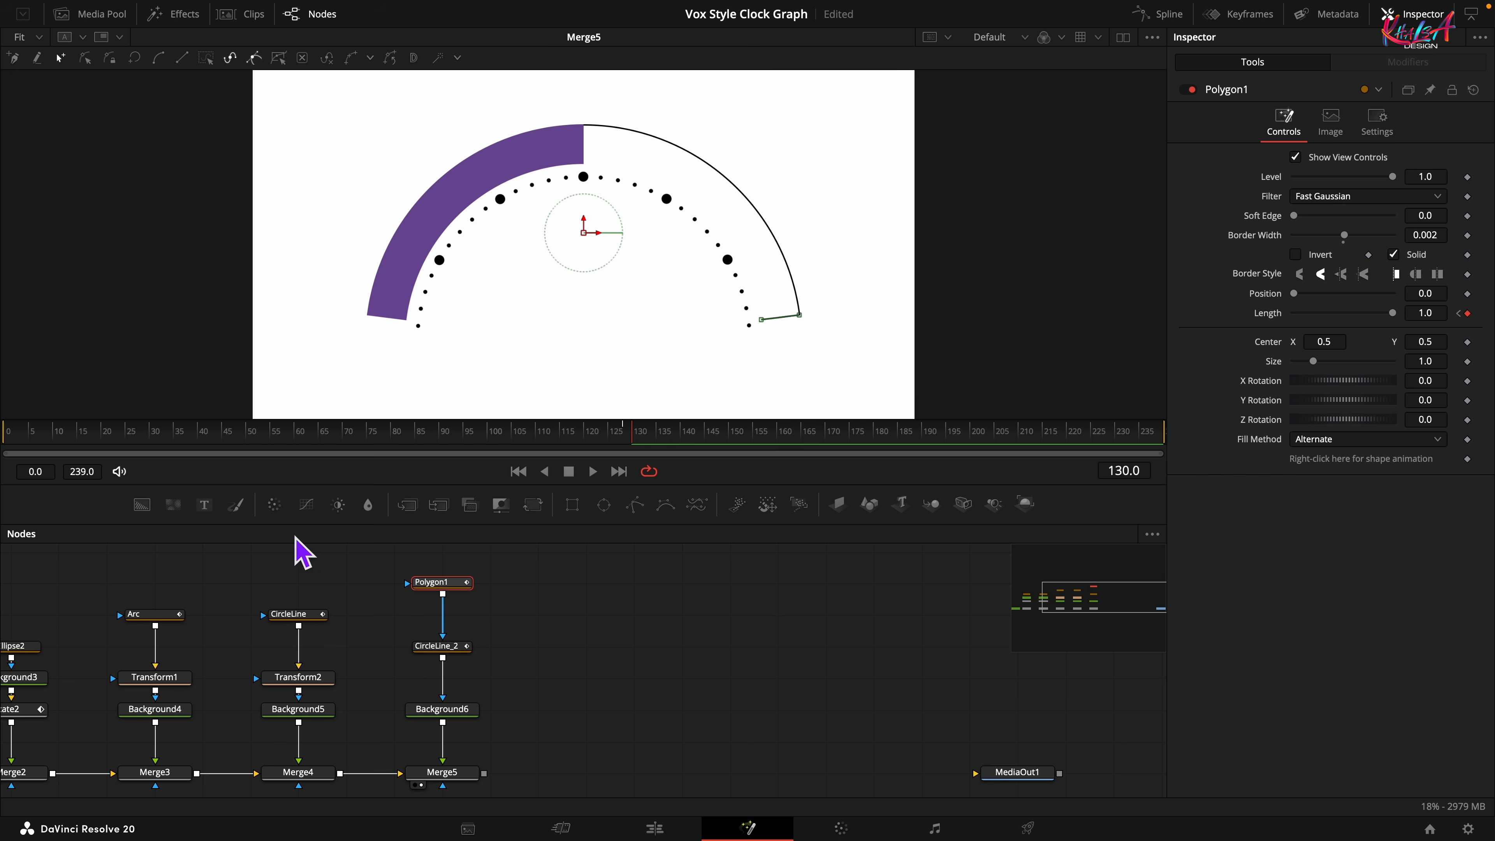
{"action": "left_click", "coordinate": [619, 667]}
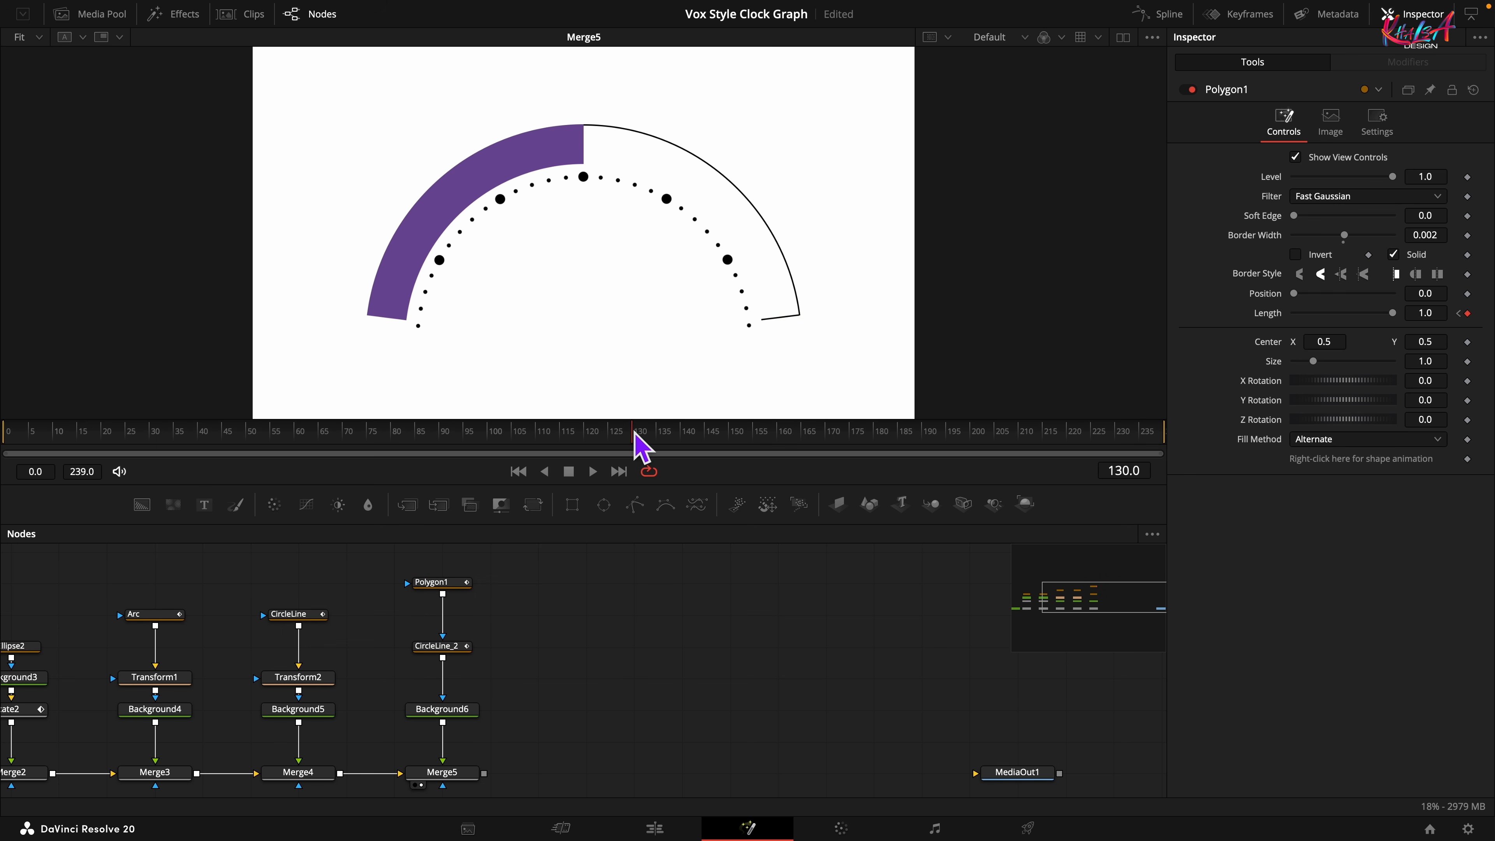
{"action": "left_click_drag", "start_coordinate": [634, 433], "coordinate": [736, 443]}
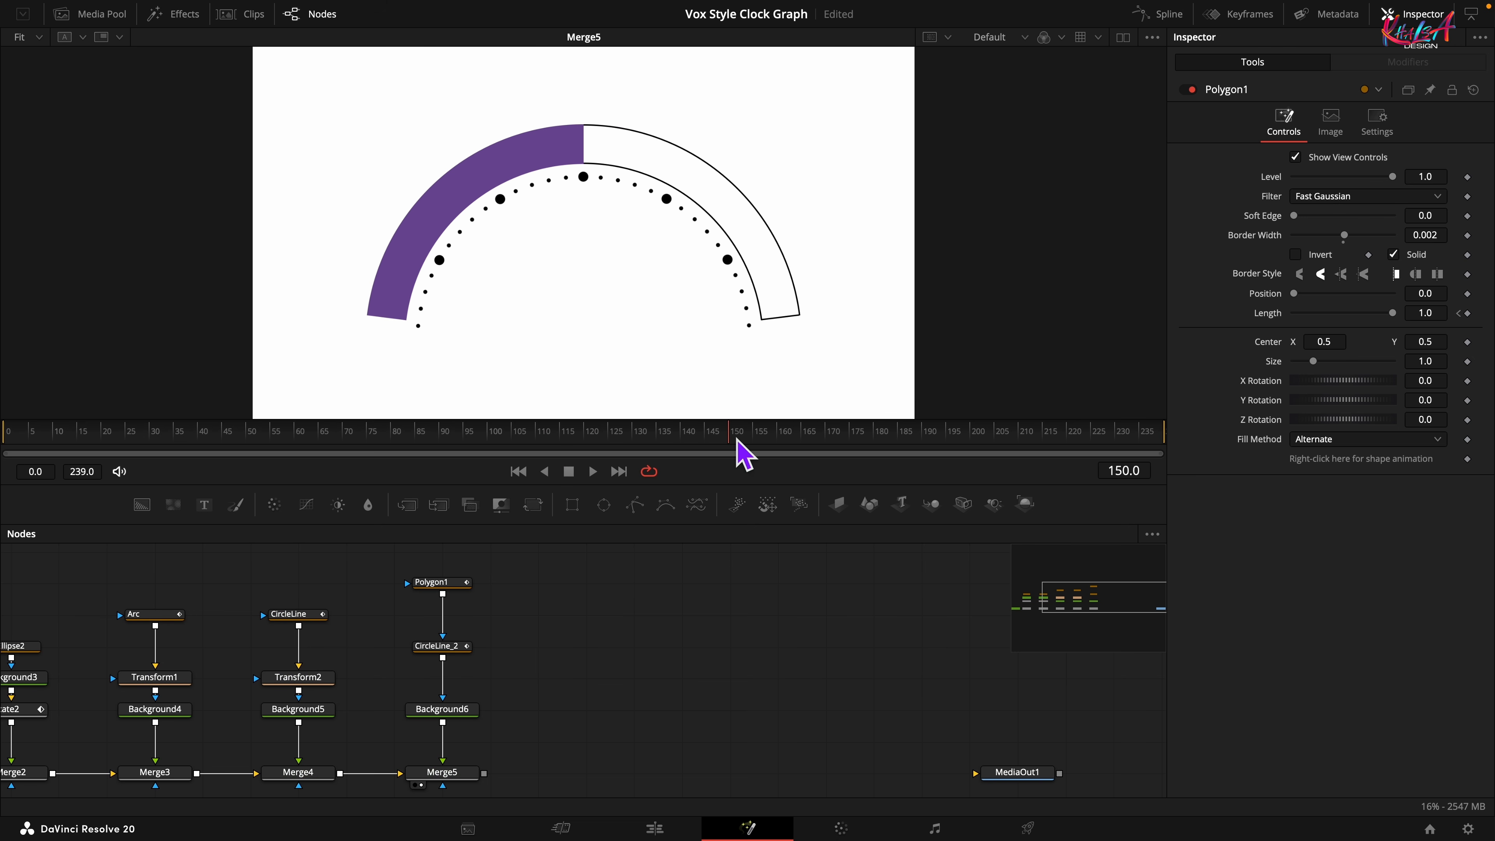
{"action": "left_click", "coordinate": [652, 693]}
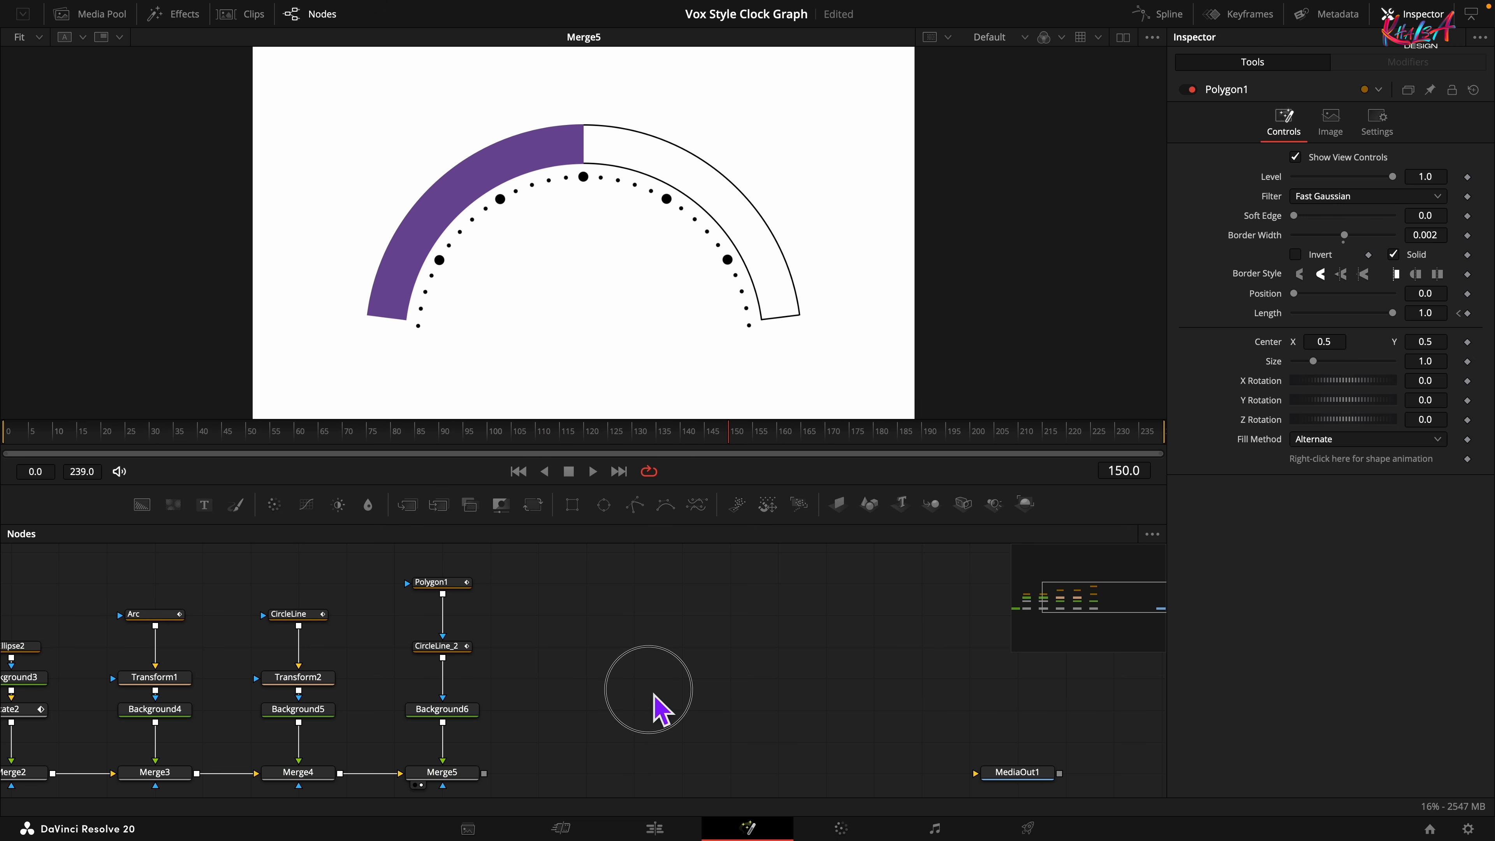
Make room before MediaOut1, merge a new Background node over Merge5, and show the resulting Merge6 in the viewer
{"action": "left_click_drag", "start_coordinate": [667, 708], "coordinate": [433, 694]}
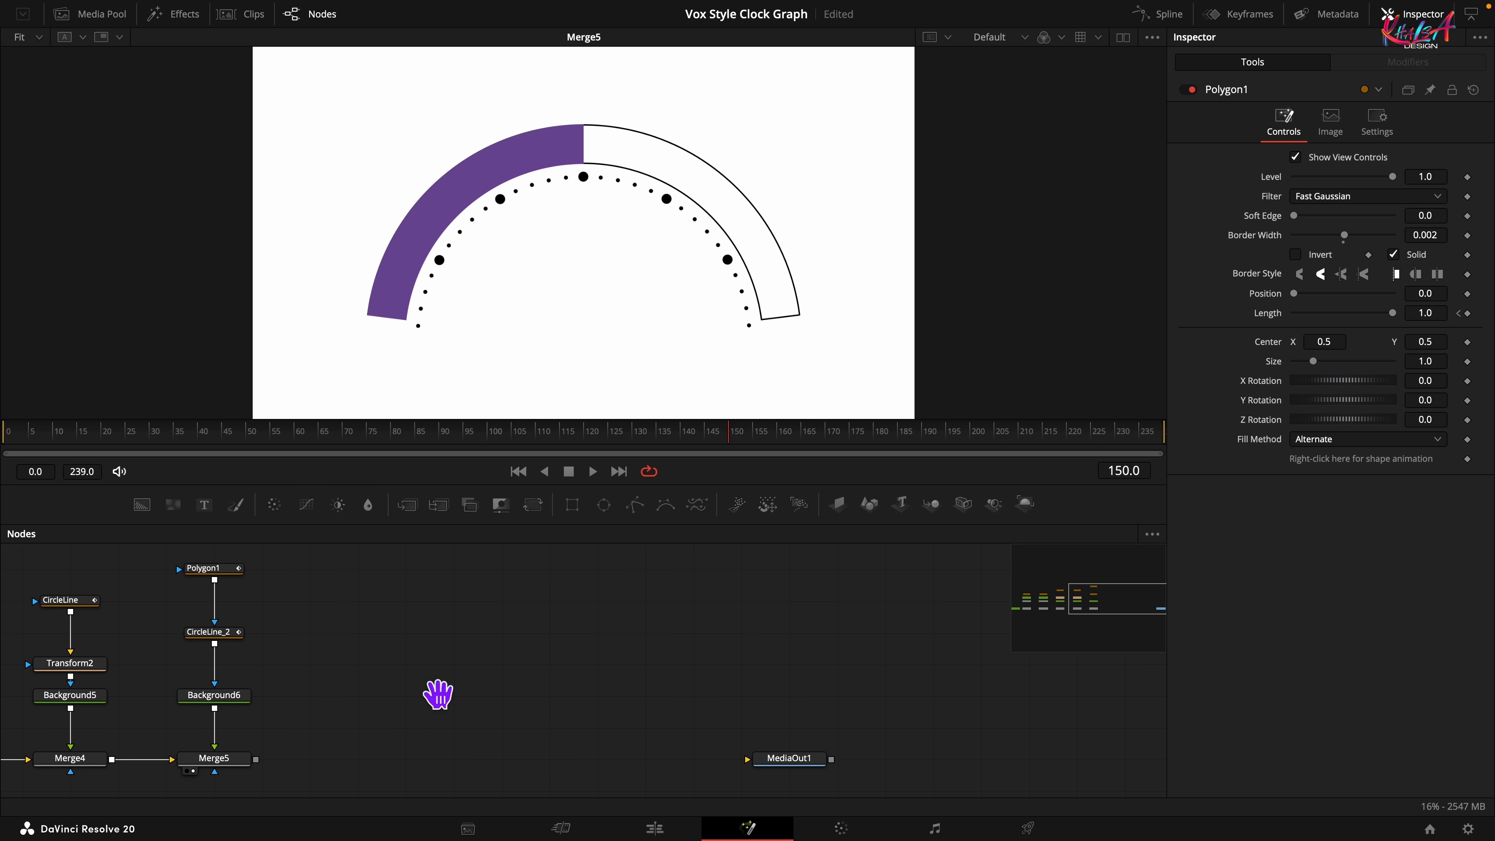
{"action": "left_click_drag", "start_coordinate": [784, 776], "coordinate": [1072, 776]}
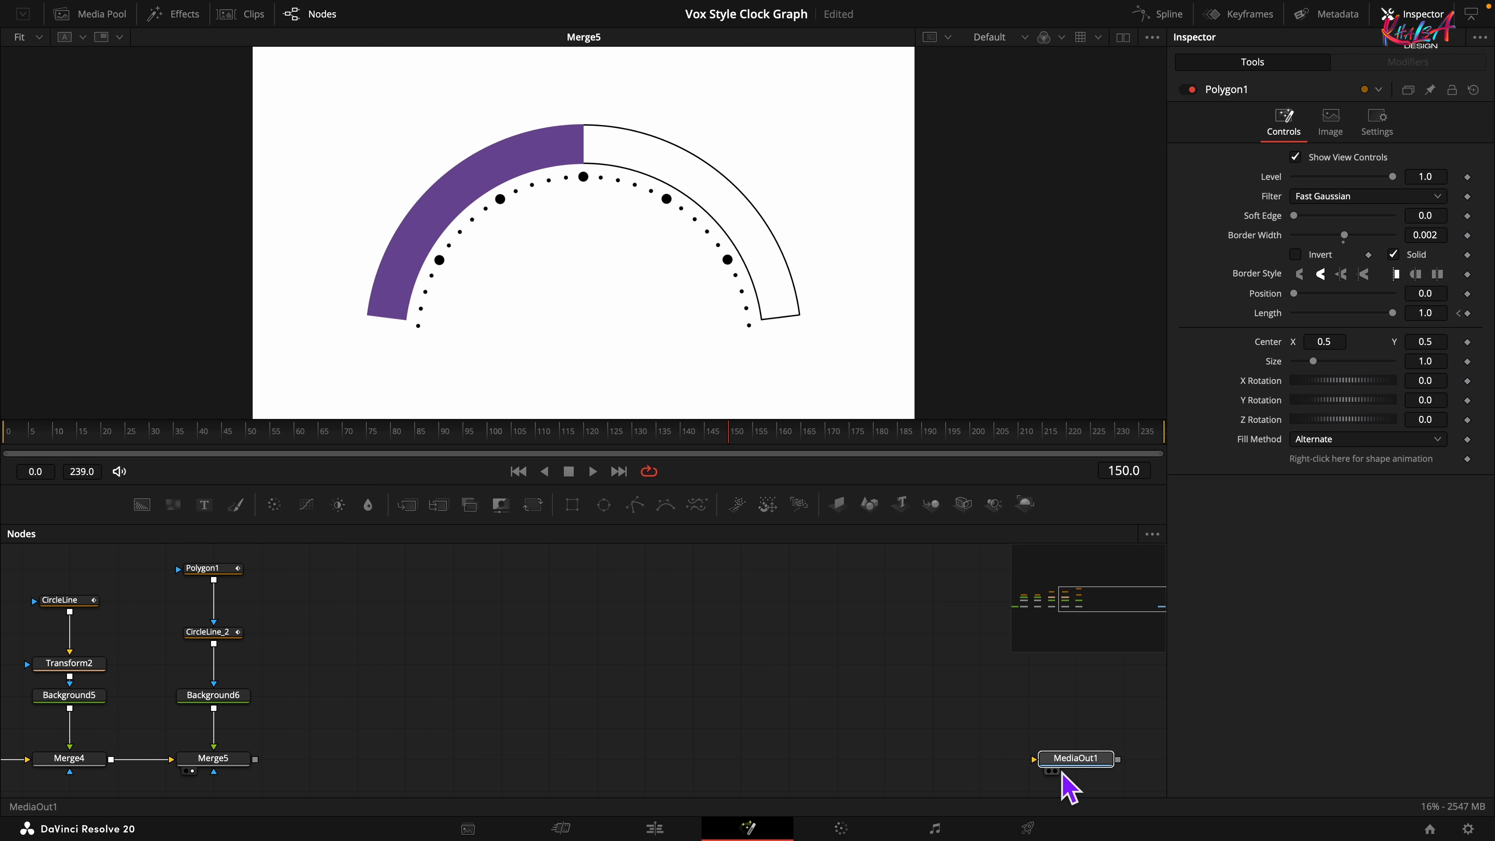
{"action": "left_click_drag", "start_coordinate": [154, 498], "coordinate": [255, 759]}
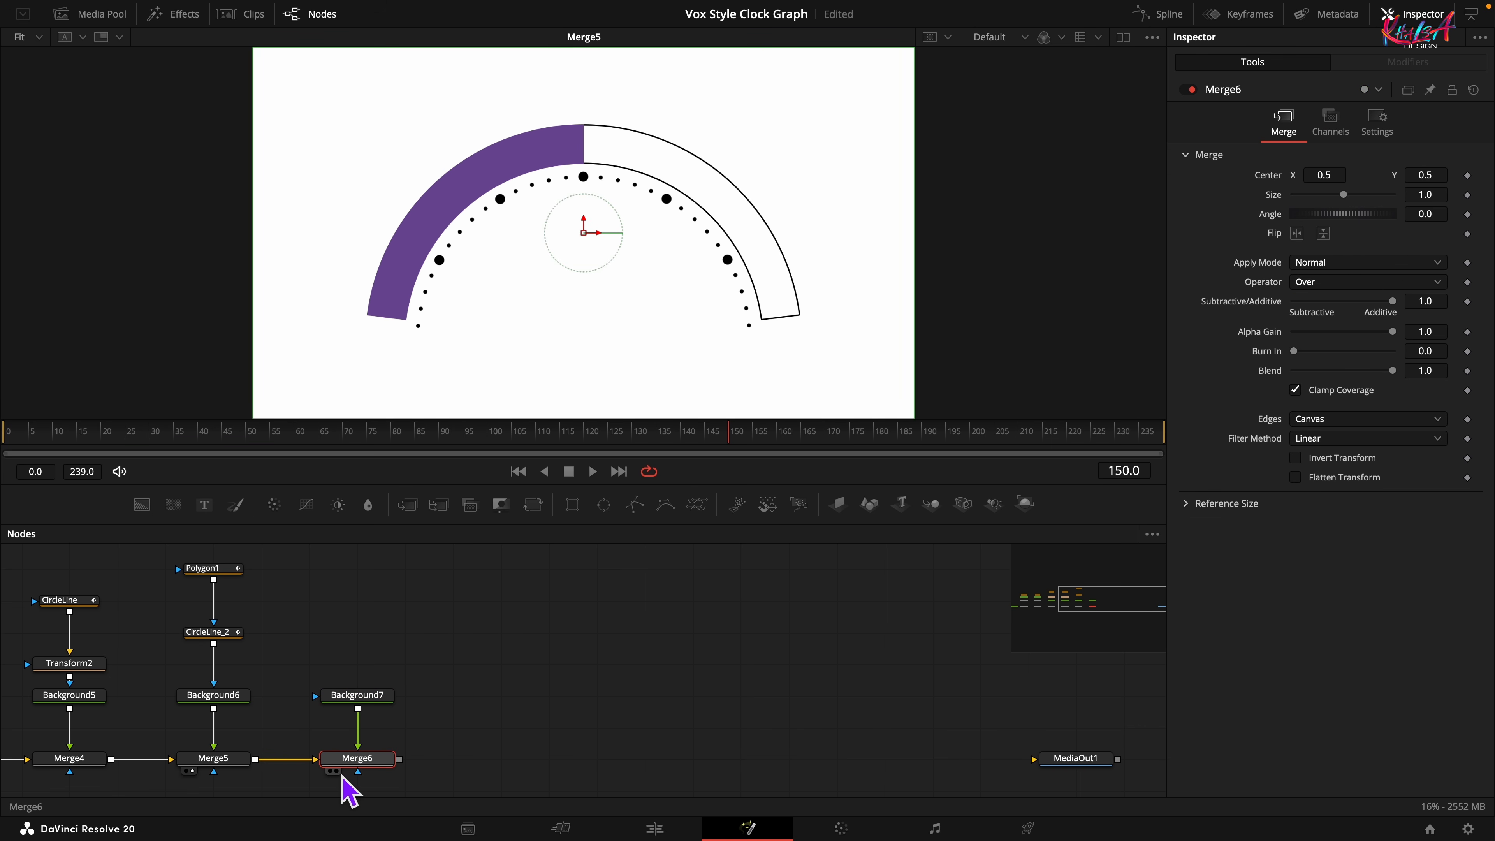
{"action": "left_click", "coordinate": [342, 776]}
Add an Ellipse mask to Background7 and bring up Background7's color settings
{"action": "left_click", "coordinate": [359, 701]}
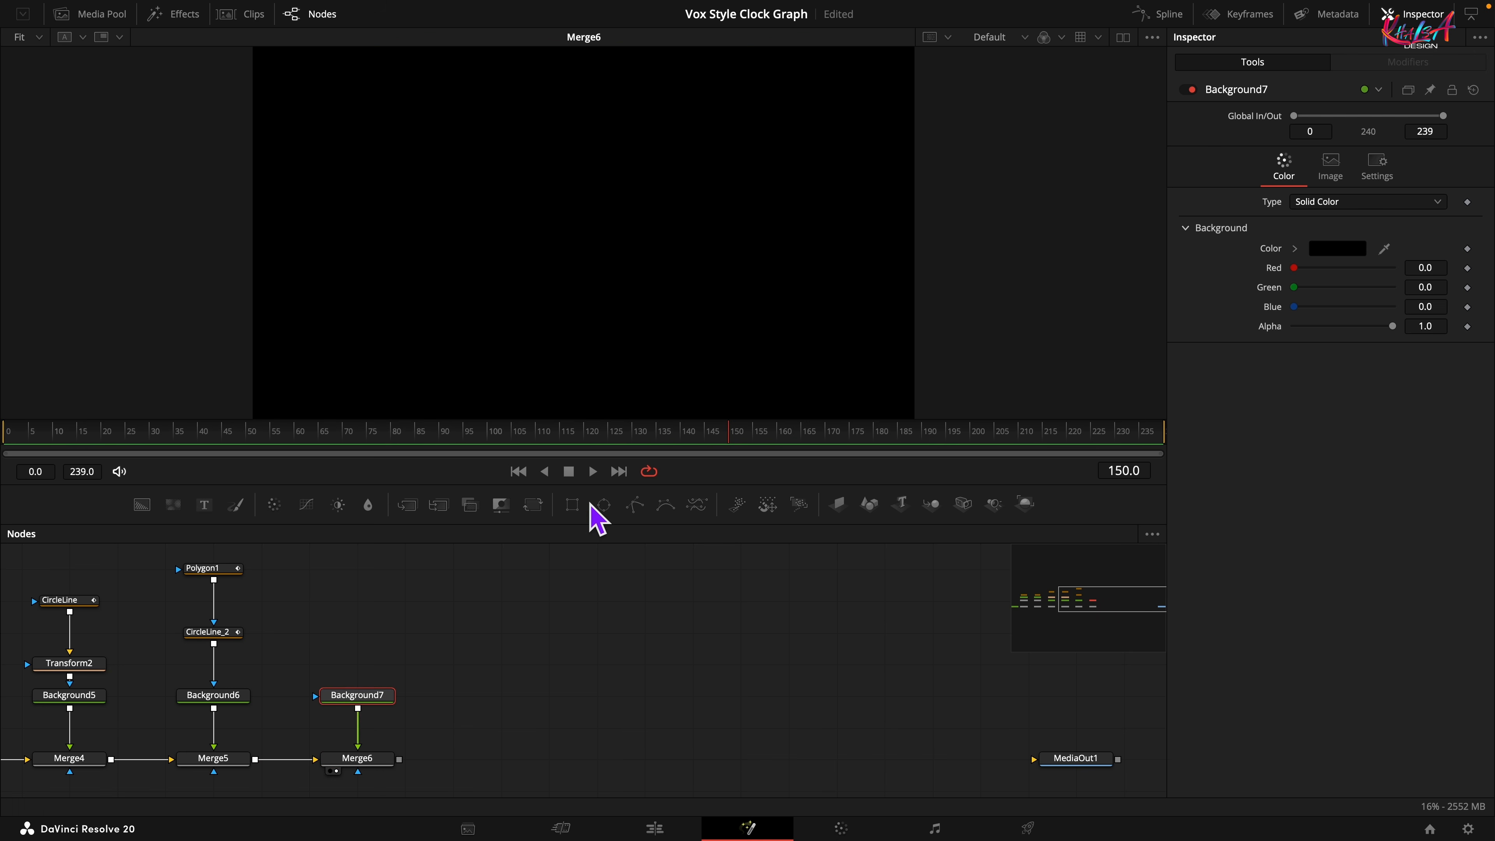
{"action": "left_click_drag", "start_coordinate": [605, 507], "coordinate": [376, 719]}
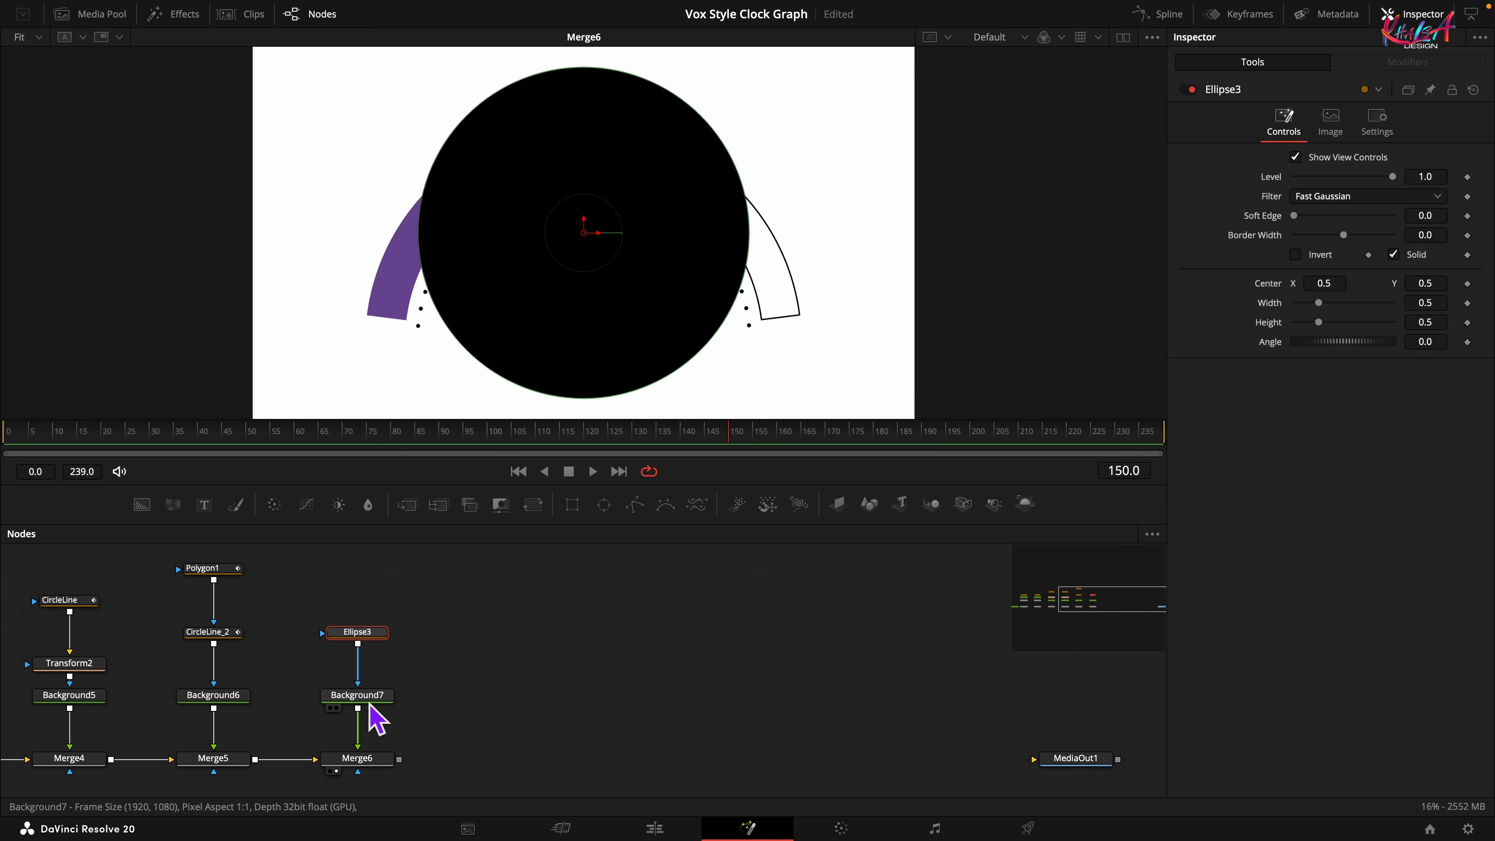
{"action": "left_click", "coordinate": [370, 700]}
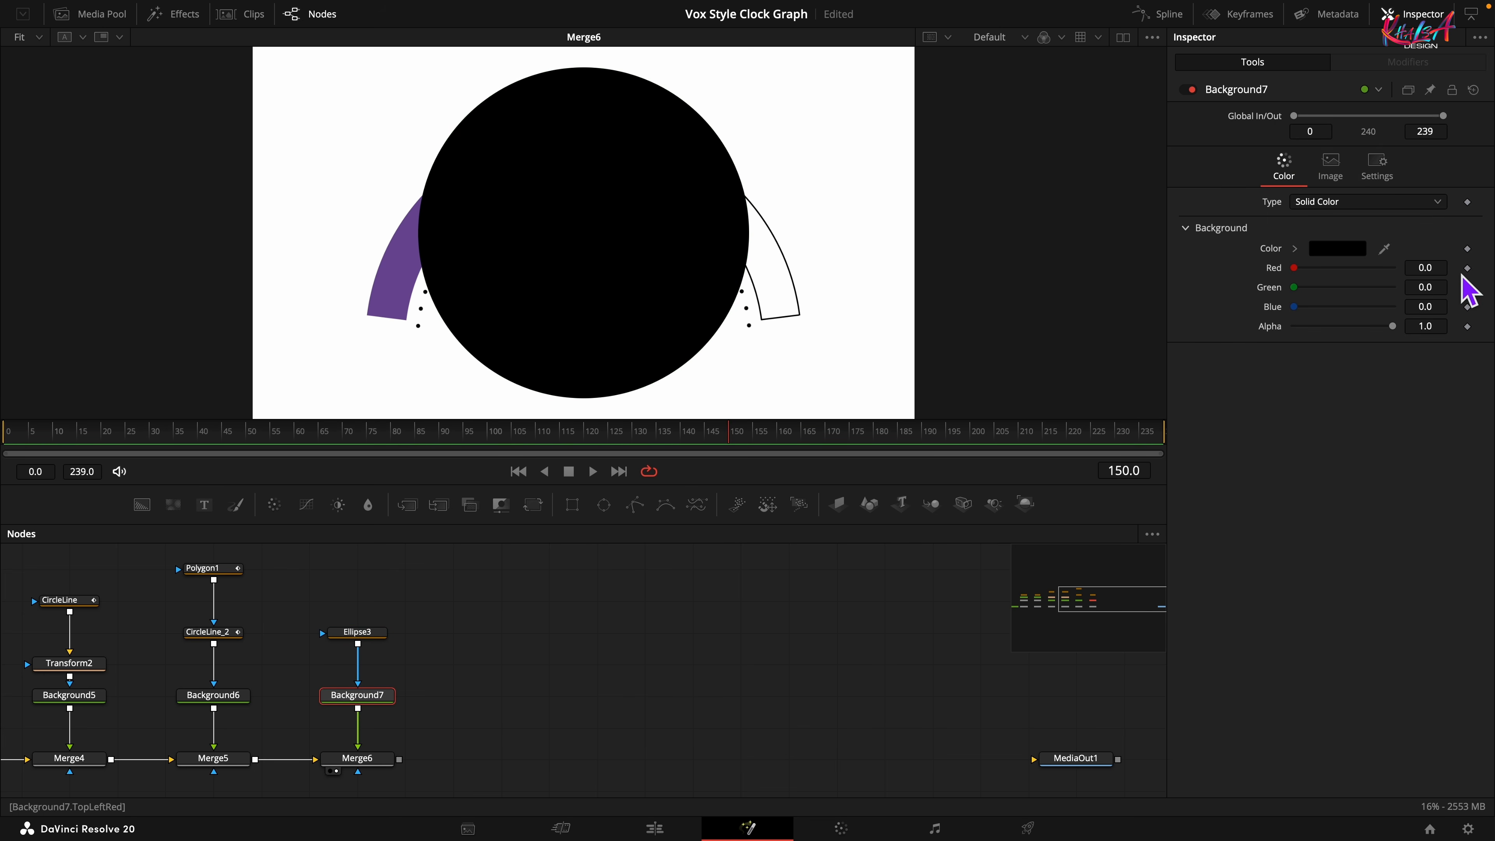
Set Background7's color to red 0.33, green 0.16 and blue 0.55
{"action": "left_click", "coordinate": [1448, 286]}
{"action": "type", "text": "0.16"}
{"action": "key", "text": "Tab"}
{"action": "type", "text": "0"}
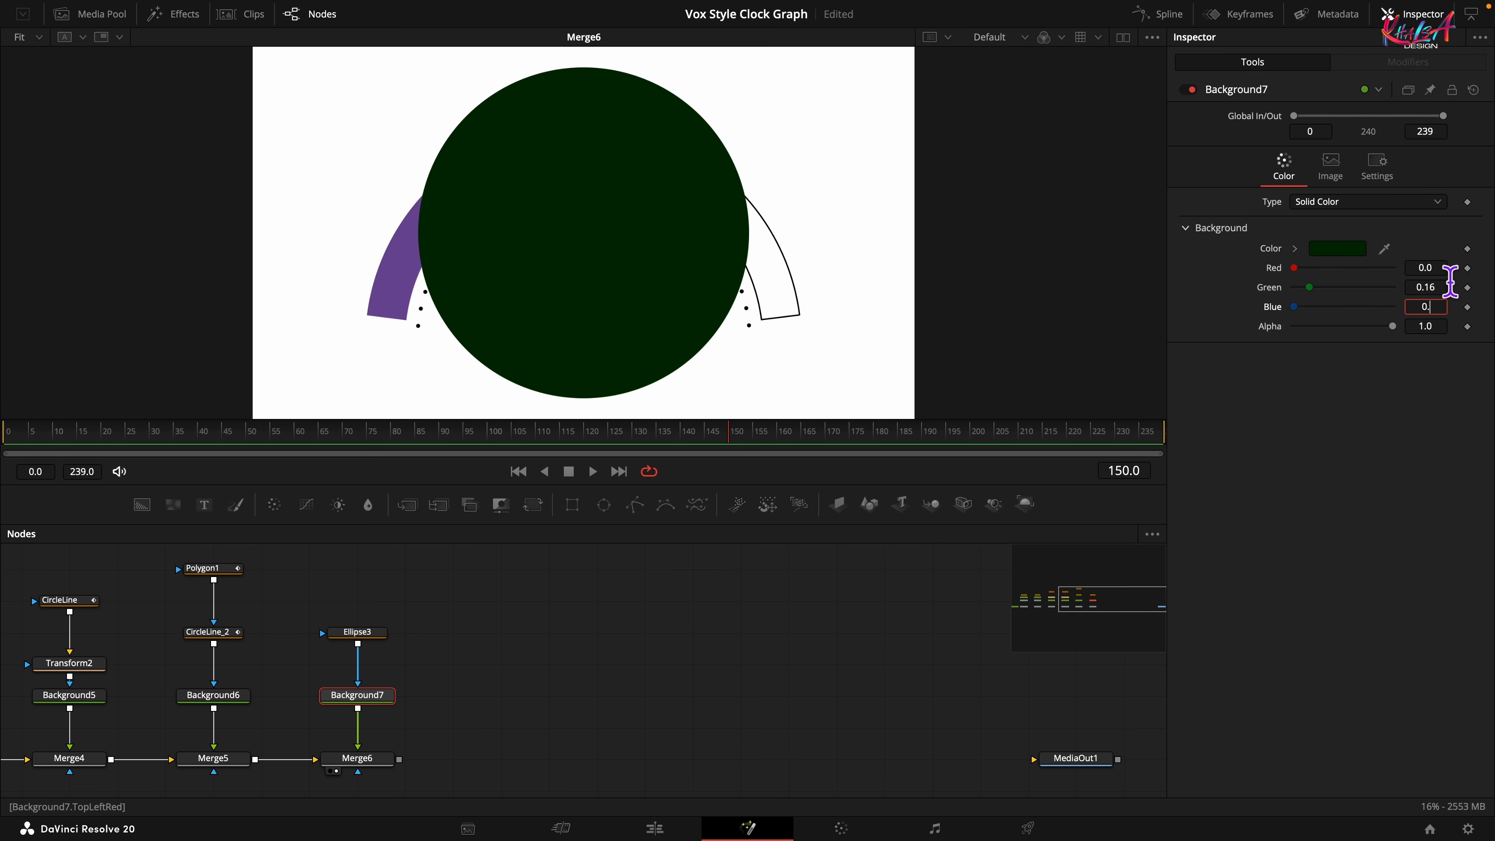
{"action": "key", "text": "Tab"}
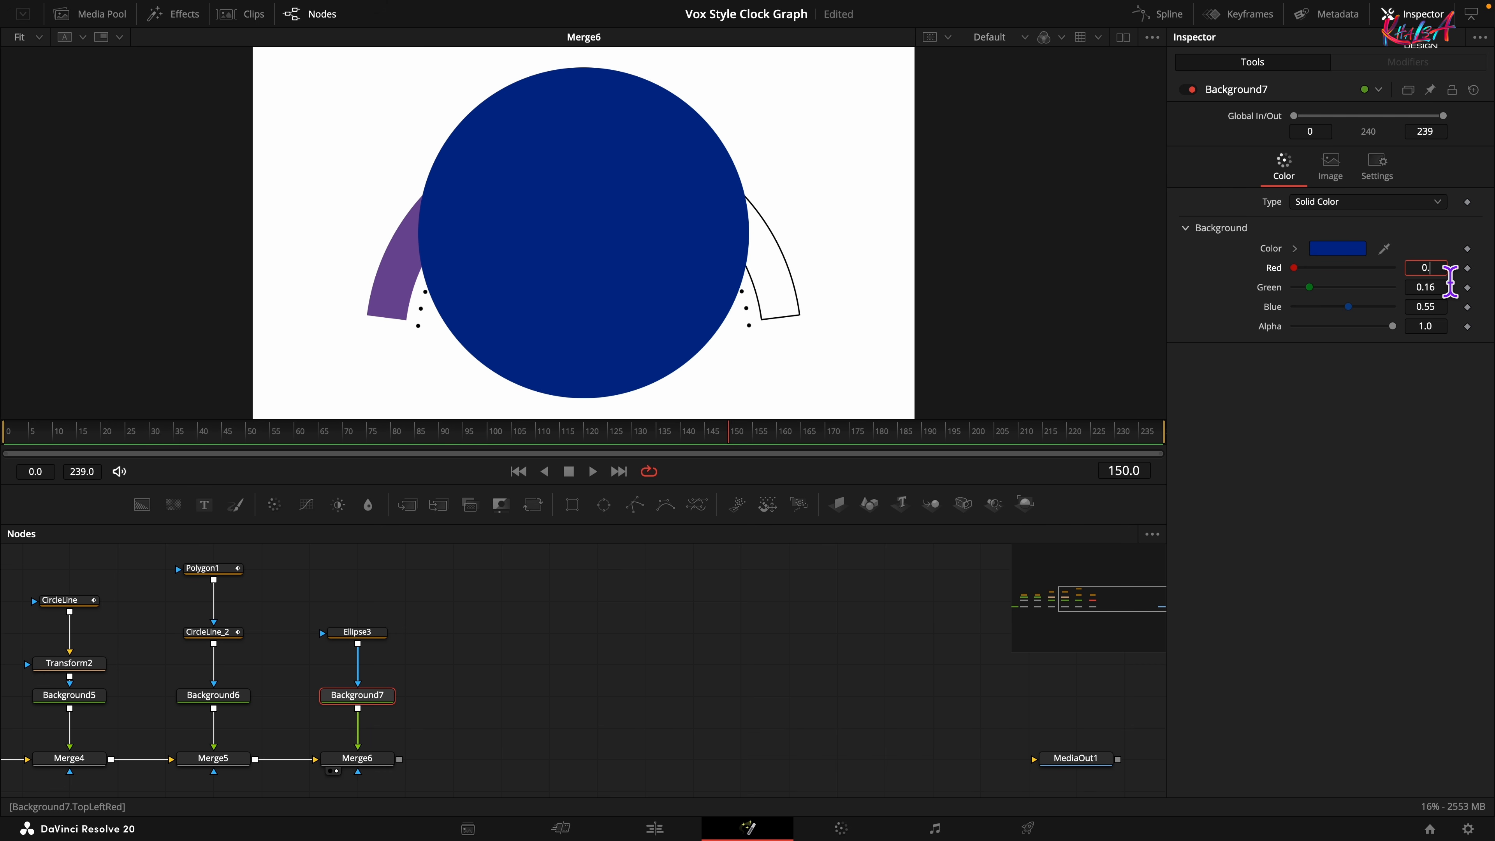
{"action": "key", "text": "Tab"}
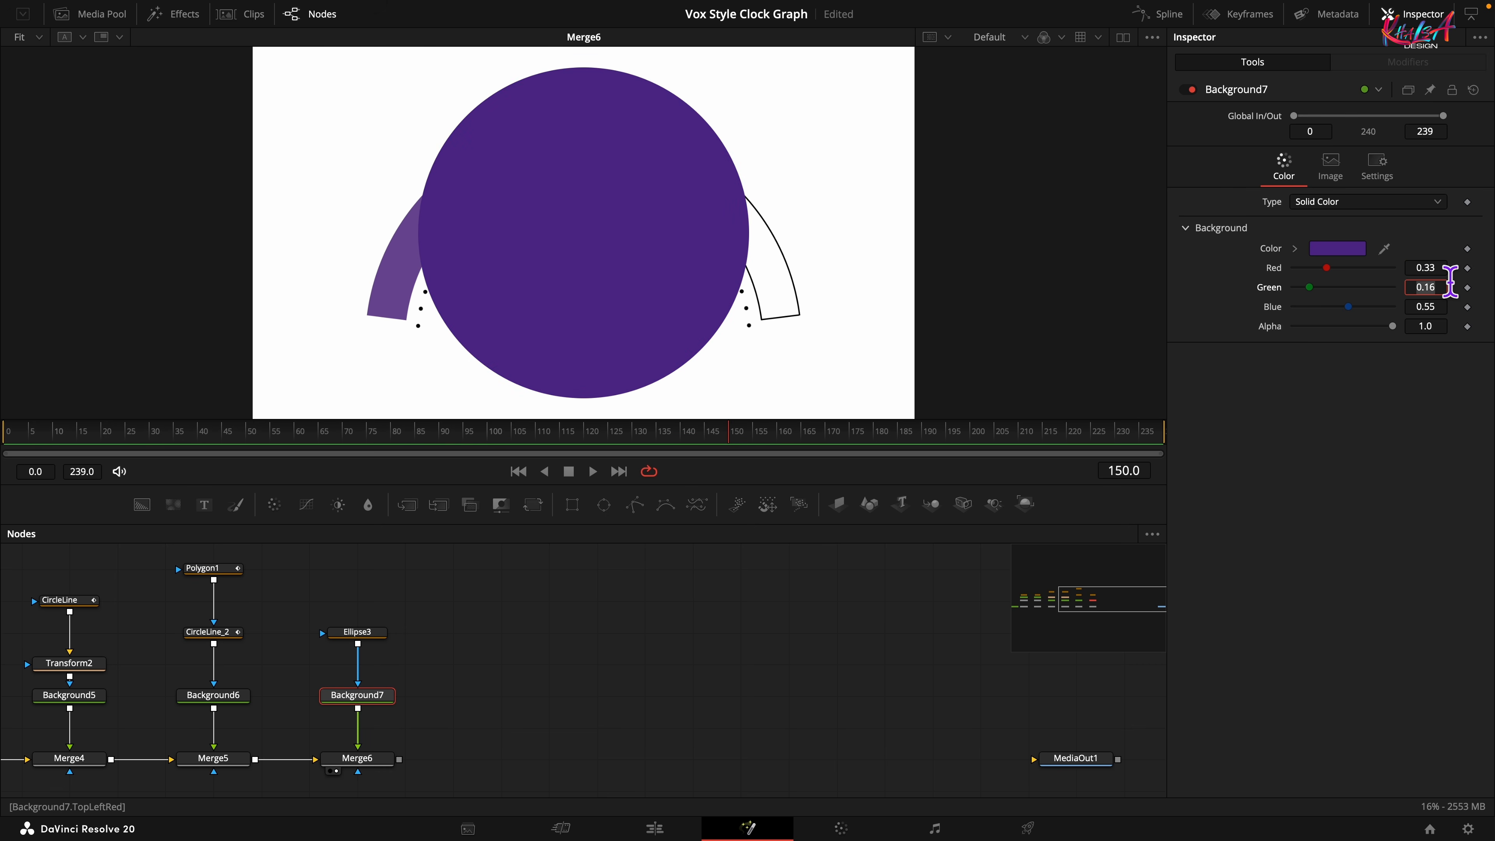
Rename the Ellipse3 mask node to Half_Circle
{"action": "left_click", "coordinate": [366, 635]}
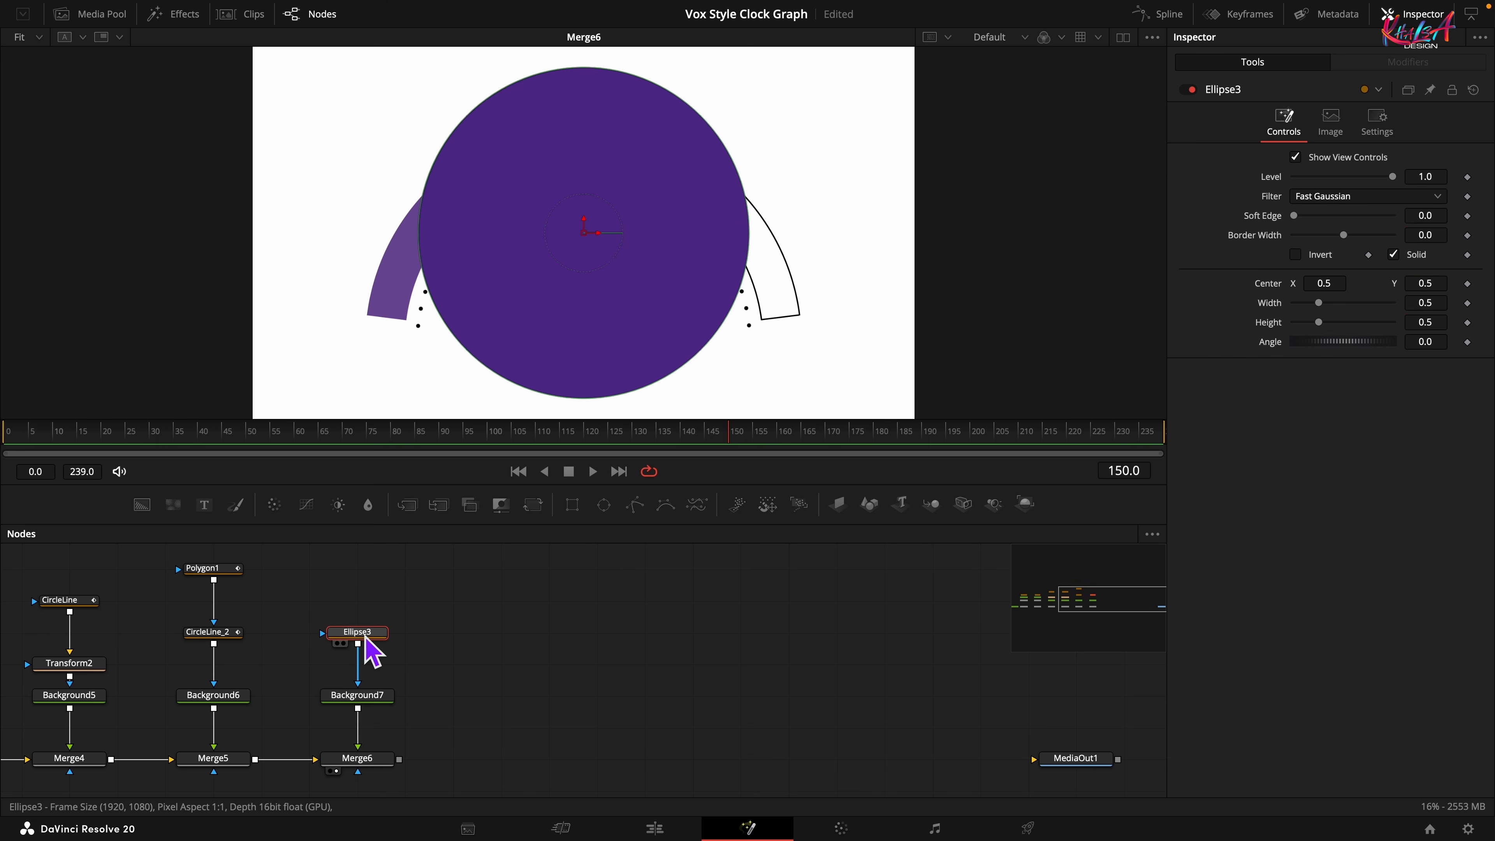
{"action": "right_click", "coordinate": [367, 644]}
{"action": "left_click", "coordinate": [429, 487]}
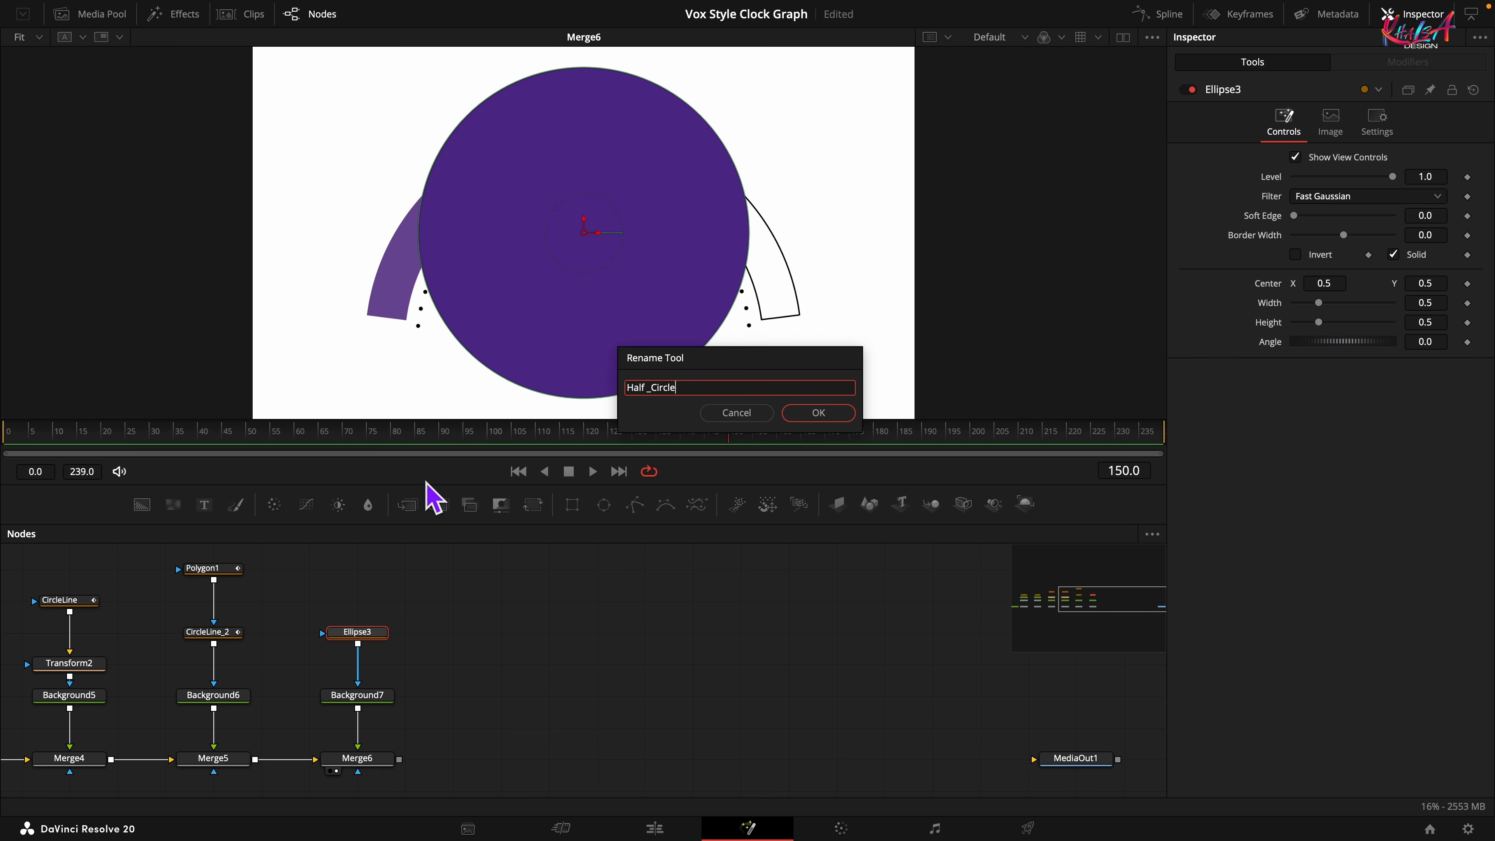
{"action": "key", "text": "Return"}
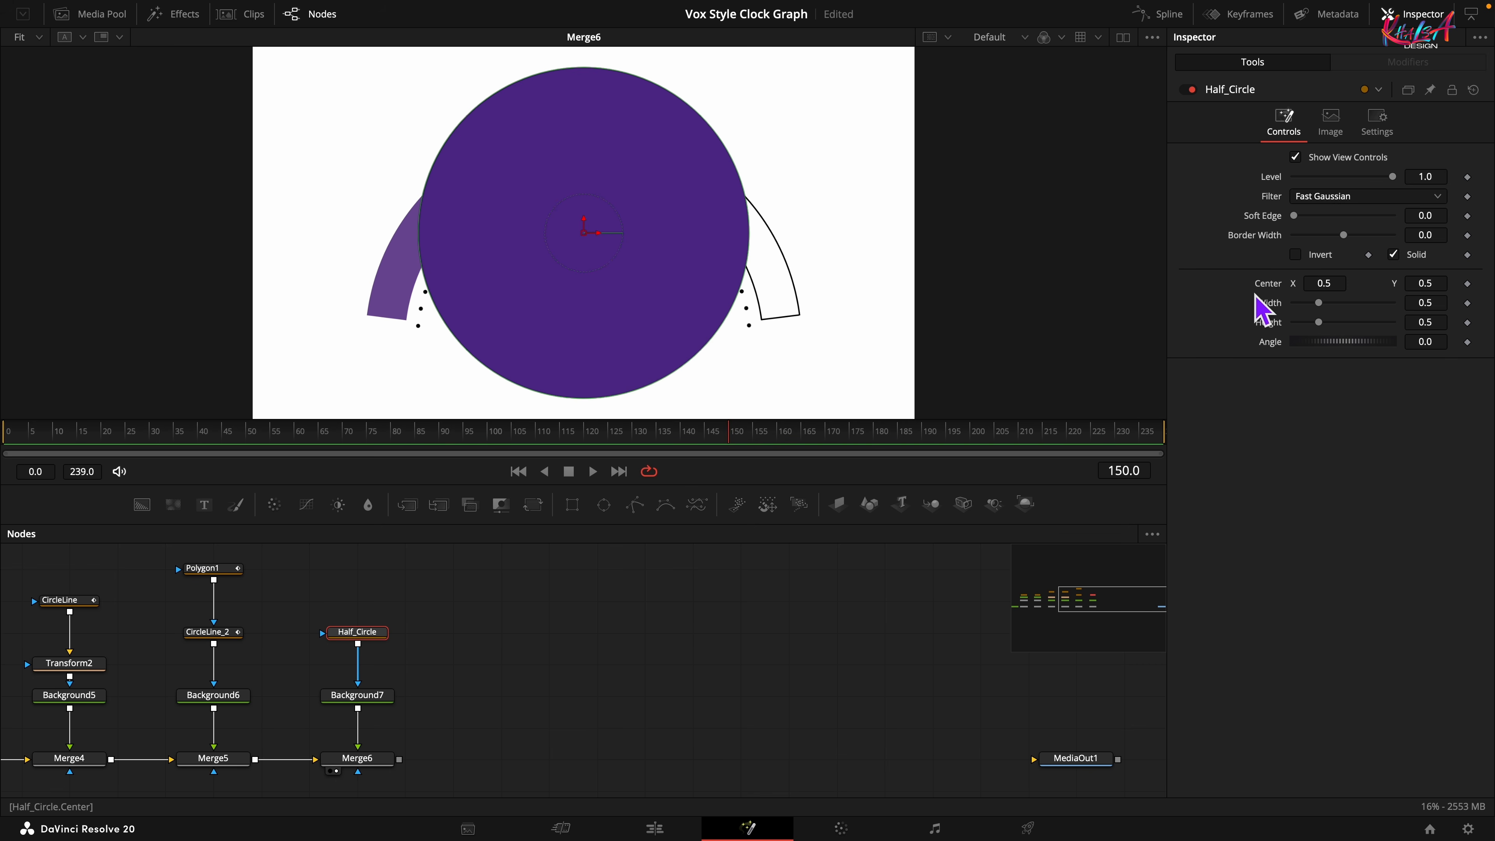
Link Half_Circle's Width to its Height with an expression and set the Height to 0.74
{"action": "right_click", "coordinate": [1289, 323]}
{"action": "left_click", "coordinate": [1317, 487]}
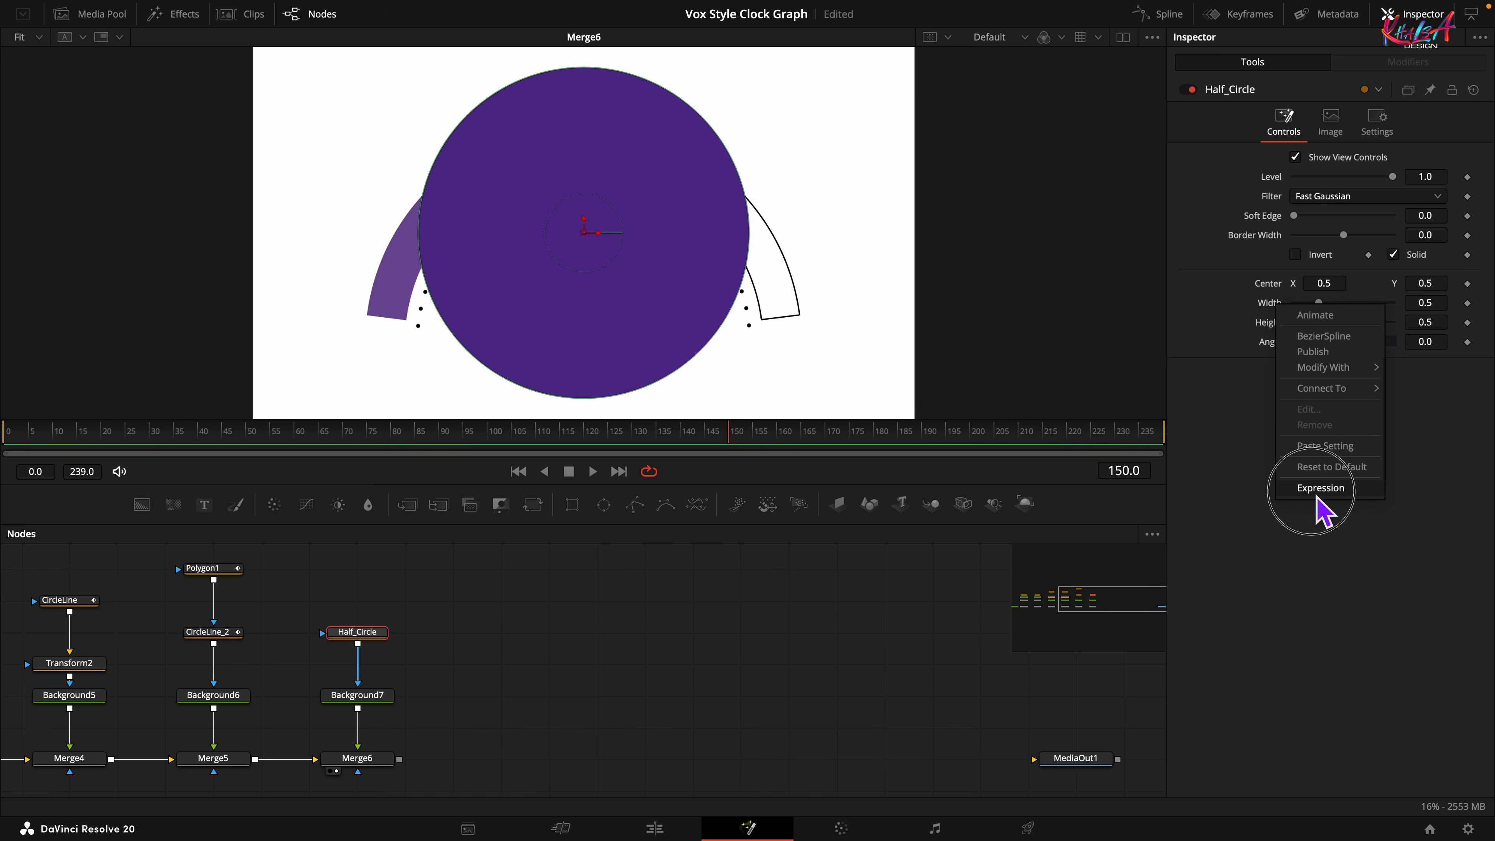
{"action": "left_click_drag", "start_coordinate": [1296, 322], "coordinate": [1401, 339]}
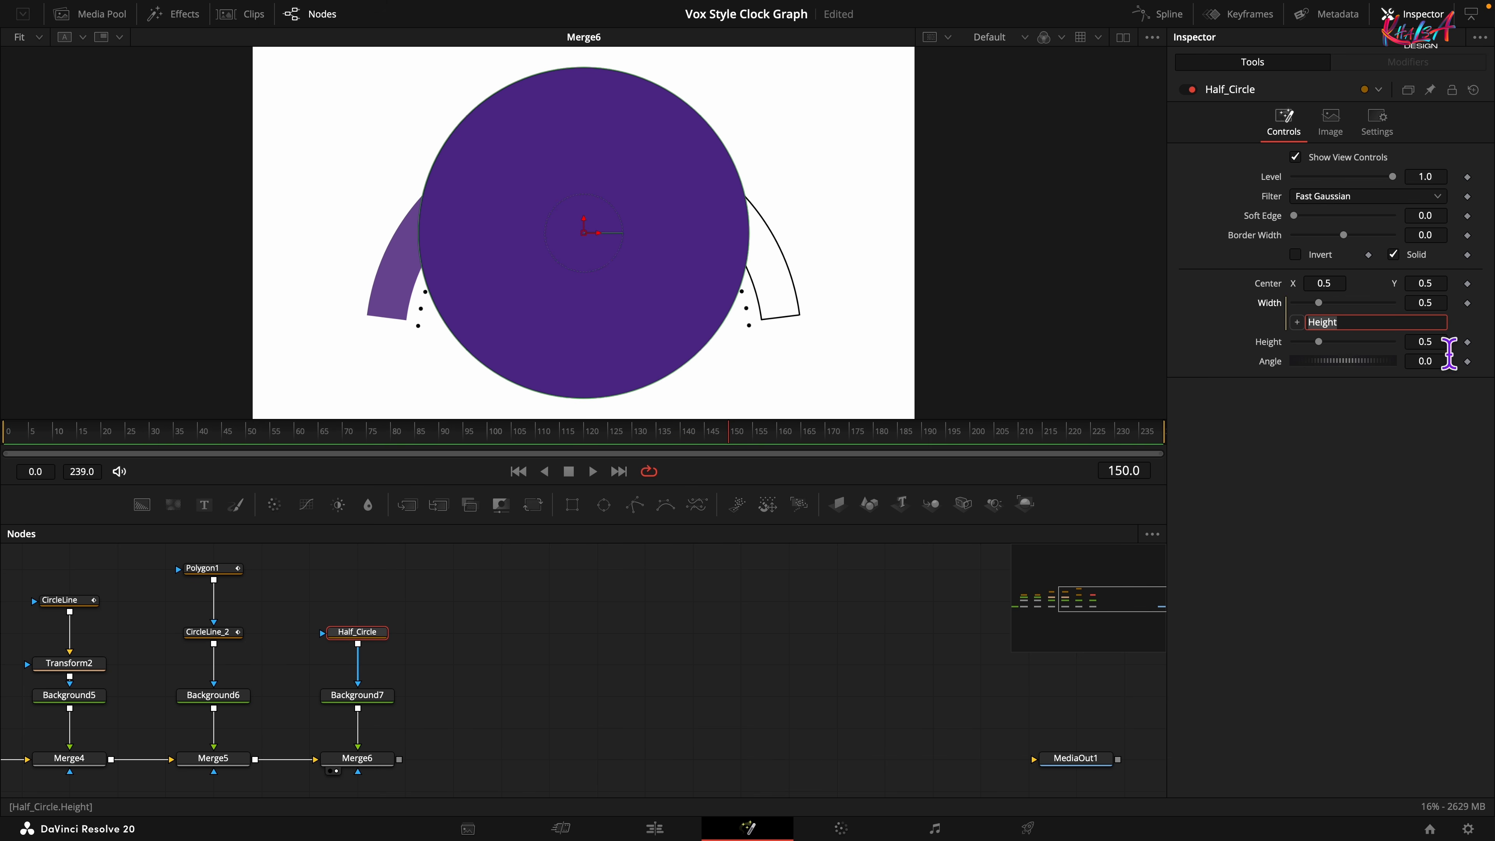
{"action": "left_click", "coordinate": [1449, 353]}
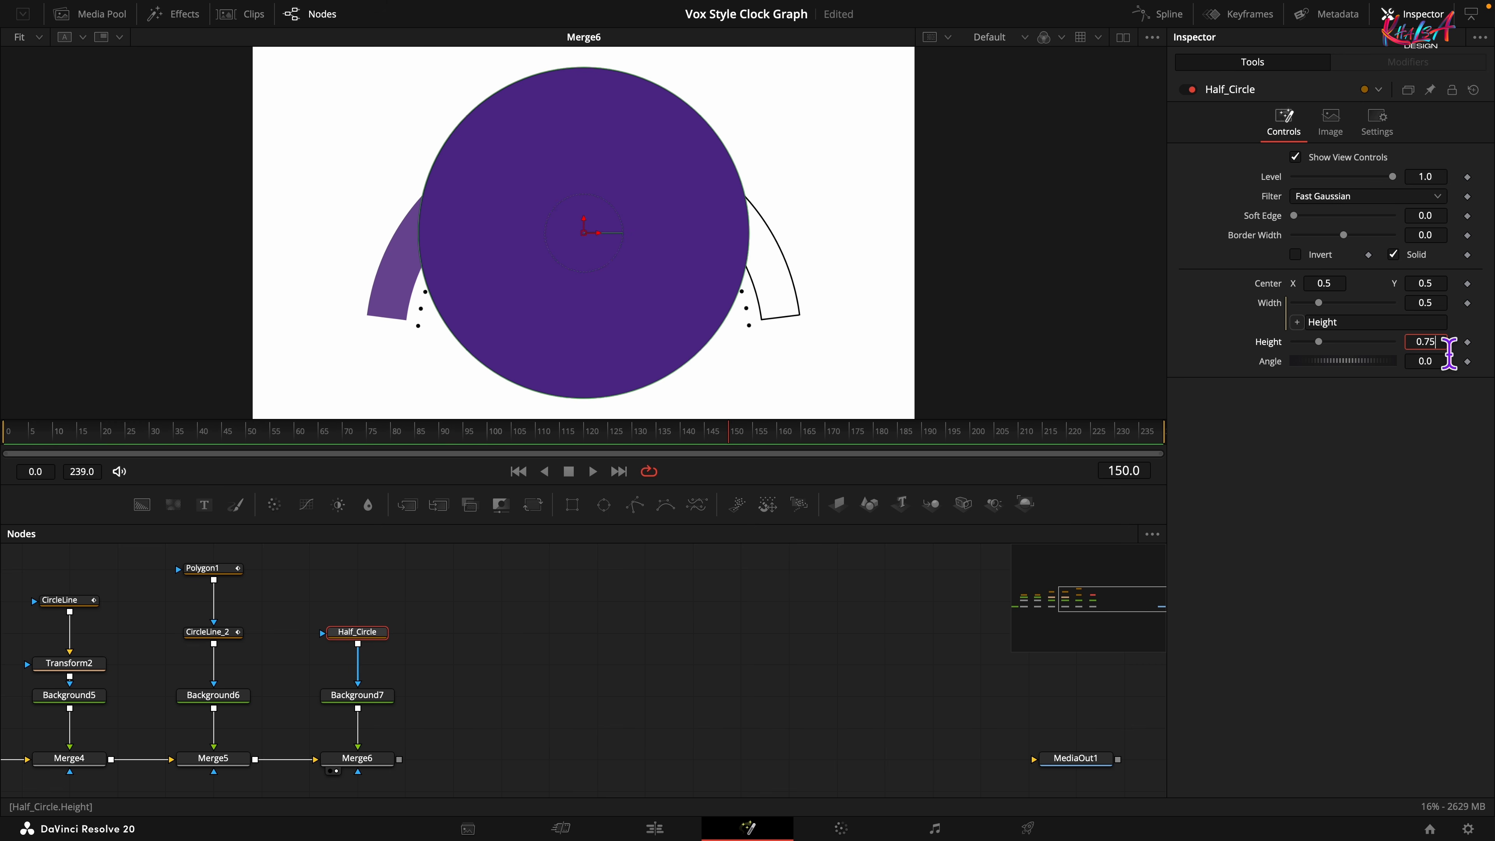
{"action": "key", "text": "Tab"}
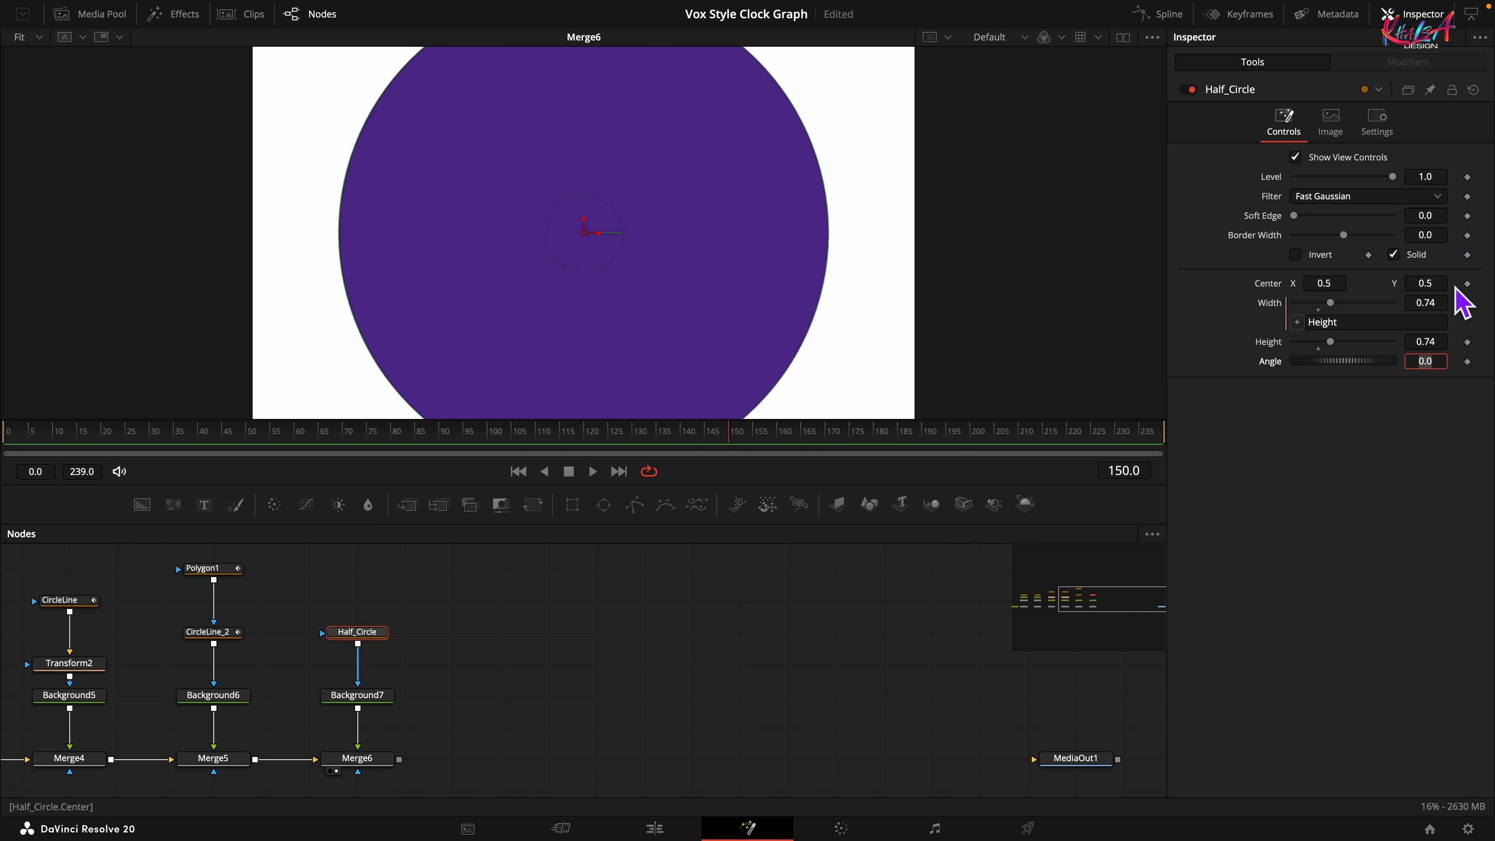
Set the Half_Circle mask's Center Y to 0.205
{"action": "left_click", "coordinate": [1439, 290]}
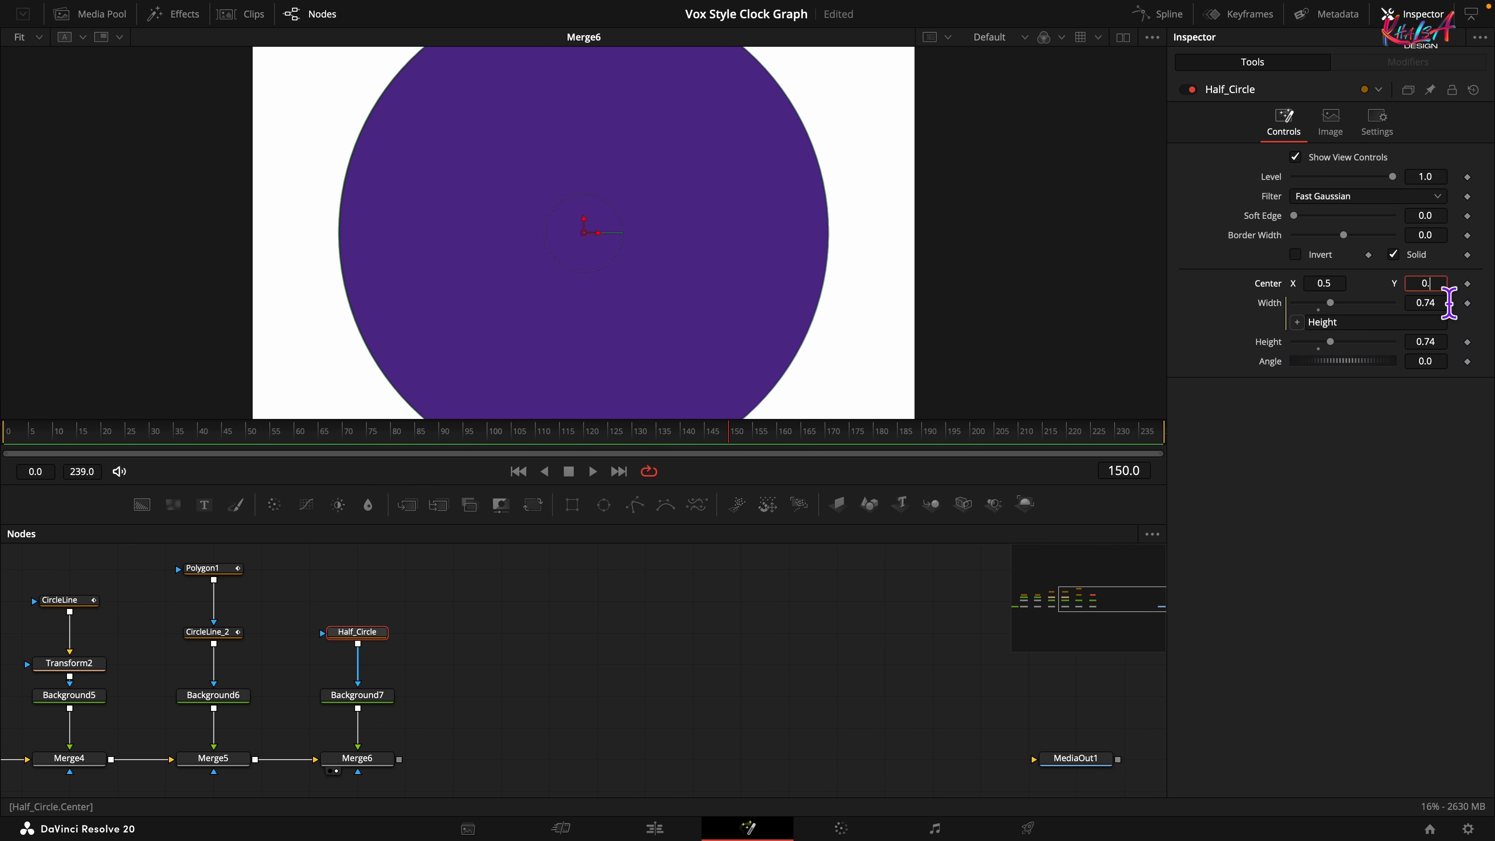
{"action": "type", "text": "205"}
{"action": "key", "text": "Tab"}
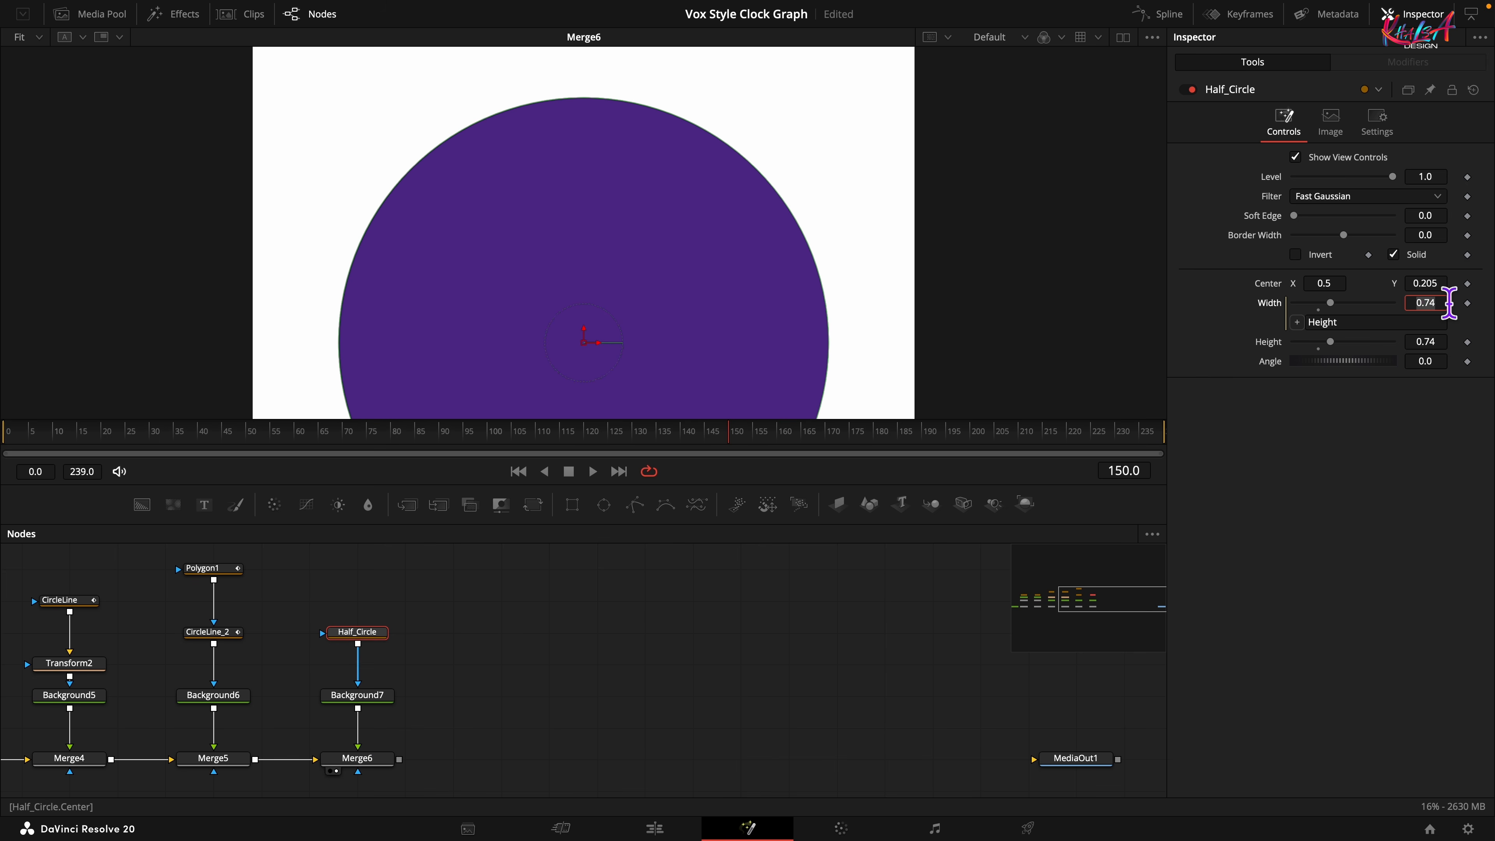
Turn off Solid on Half_Circle and set its Border Width to 0.06 to make a ring
{"action": "left_click", "coordinate": [1393, 254]}
{"action": "left_click", "coordinate": [1444, 235]}
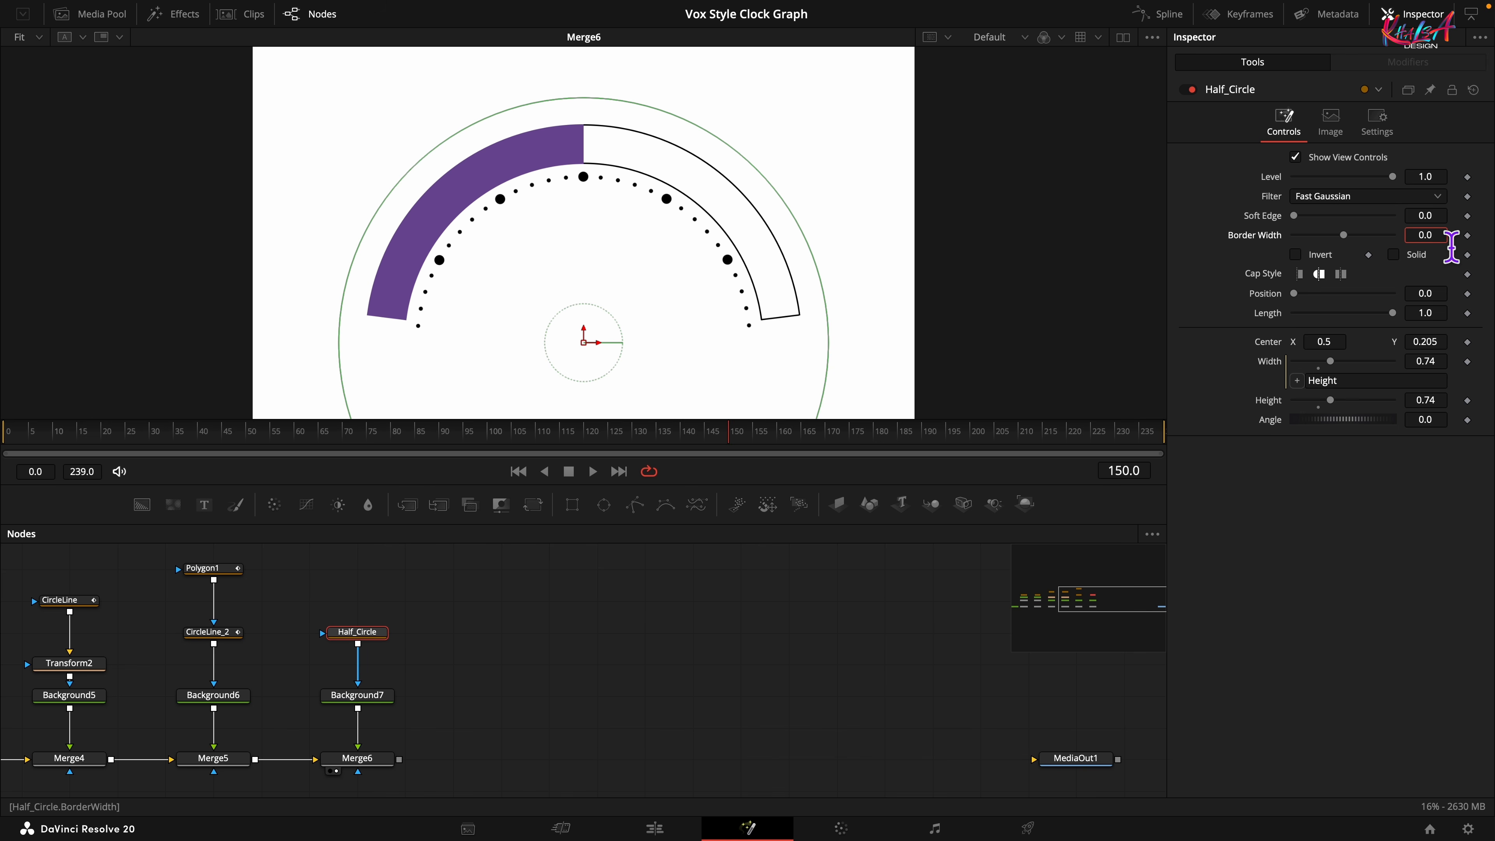
{"action": "type", "text": "6"}
{"action": "key", "text": "Tab"}
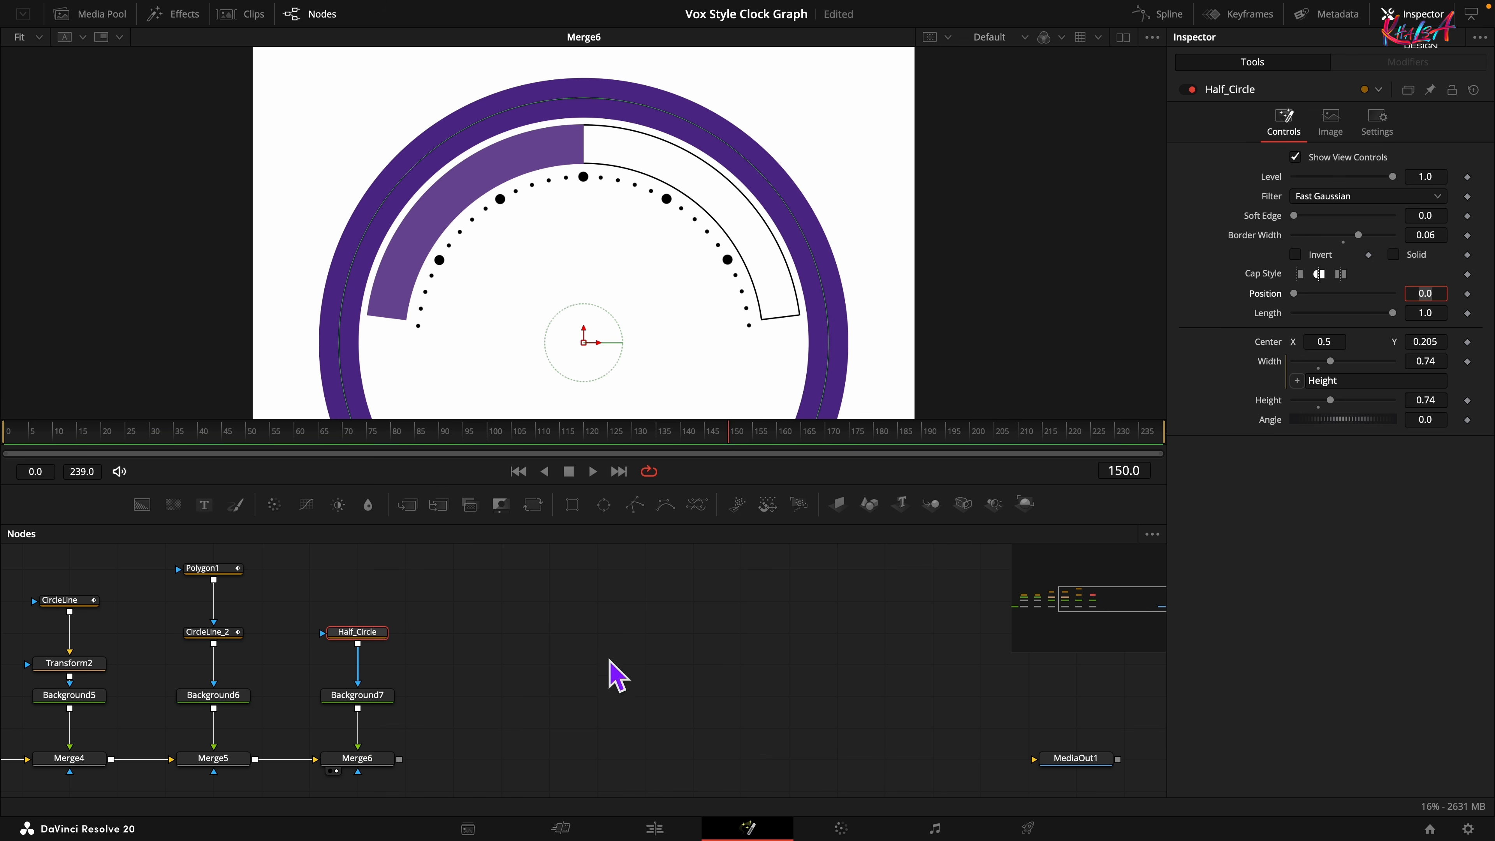
Insert a Transform node between Half_Circle and Background7, space out the nodes, and flip the transform horizontally
{"action": "left_click", "coordinate": [540, 512]}
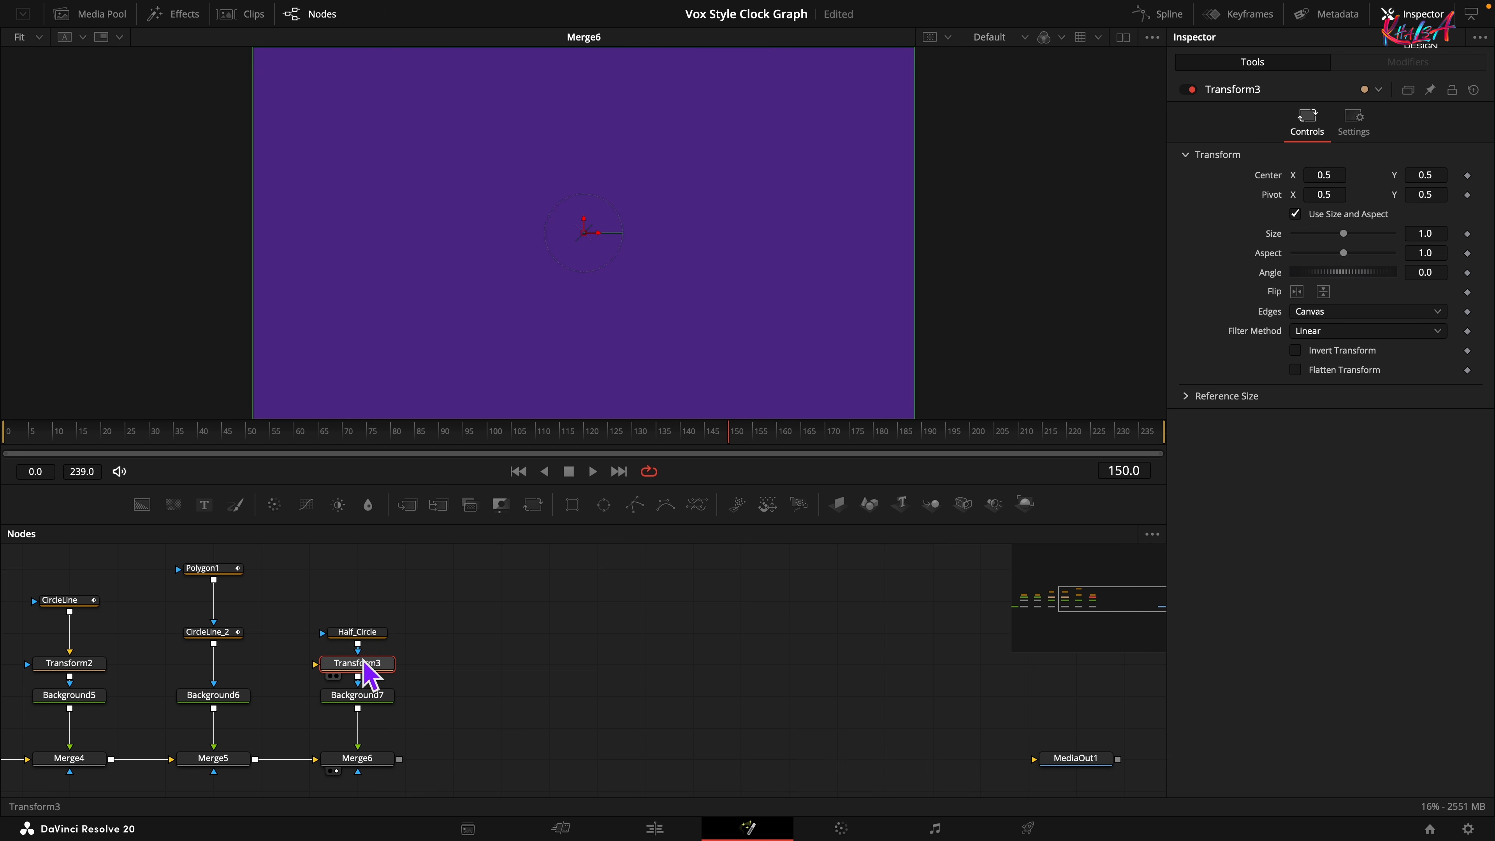
{"action": "left_click_drag", "start_coordinate": [369, 637], "coordinate": [314, 665]}
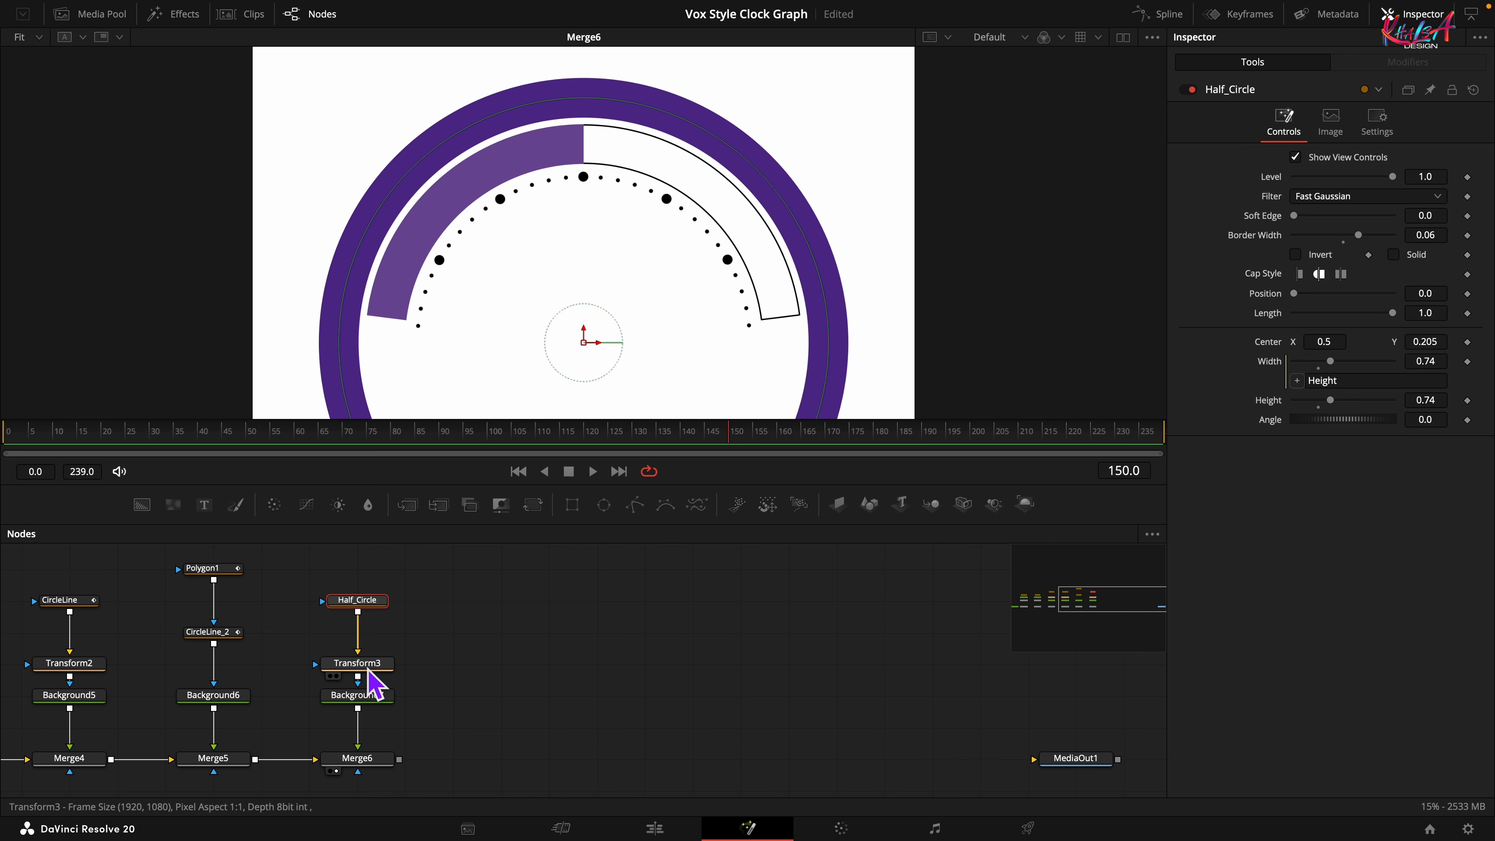
{"action": "left_click", "coordinate": [368, 670]}
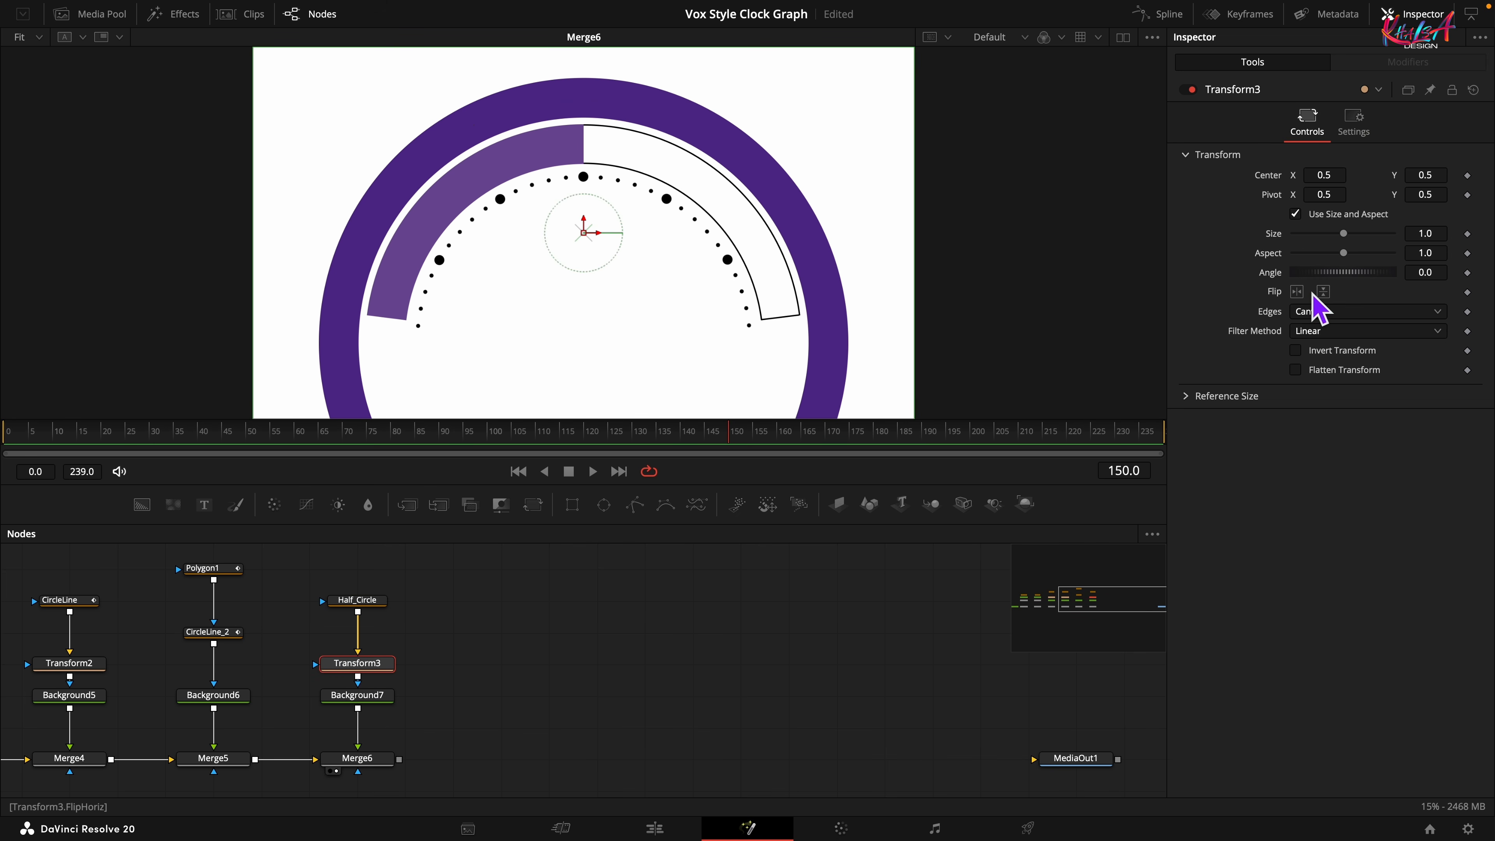
{"action": "left_click", "coordinate": [1298, 292]}
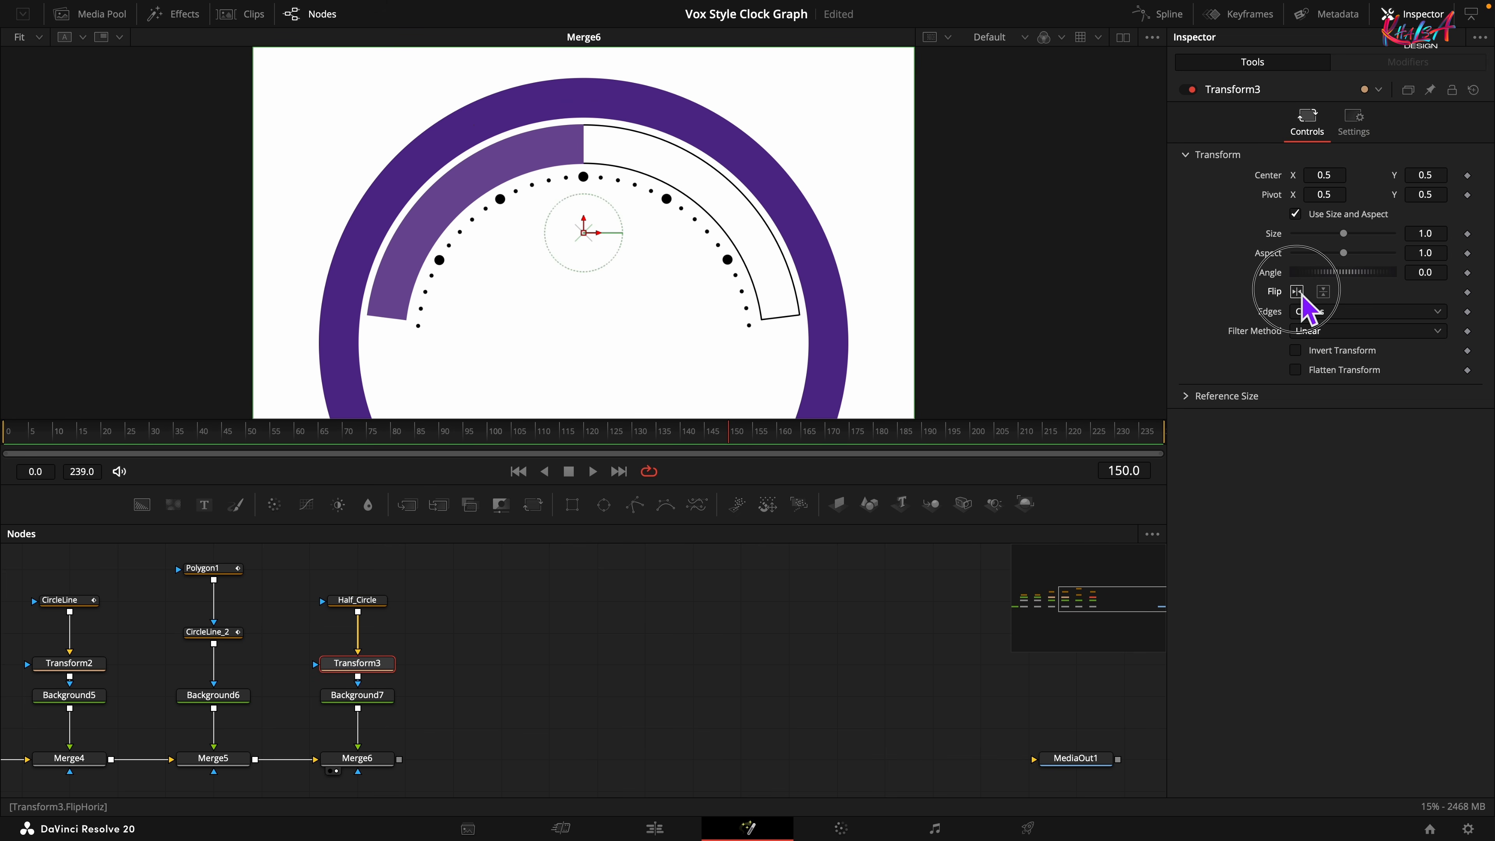
Shorten Half_Circle's Length to about 0.36 and give the arc the flat cap style
{"action": "left_click", "coordinate": [366, 601]}
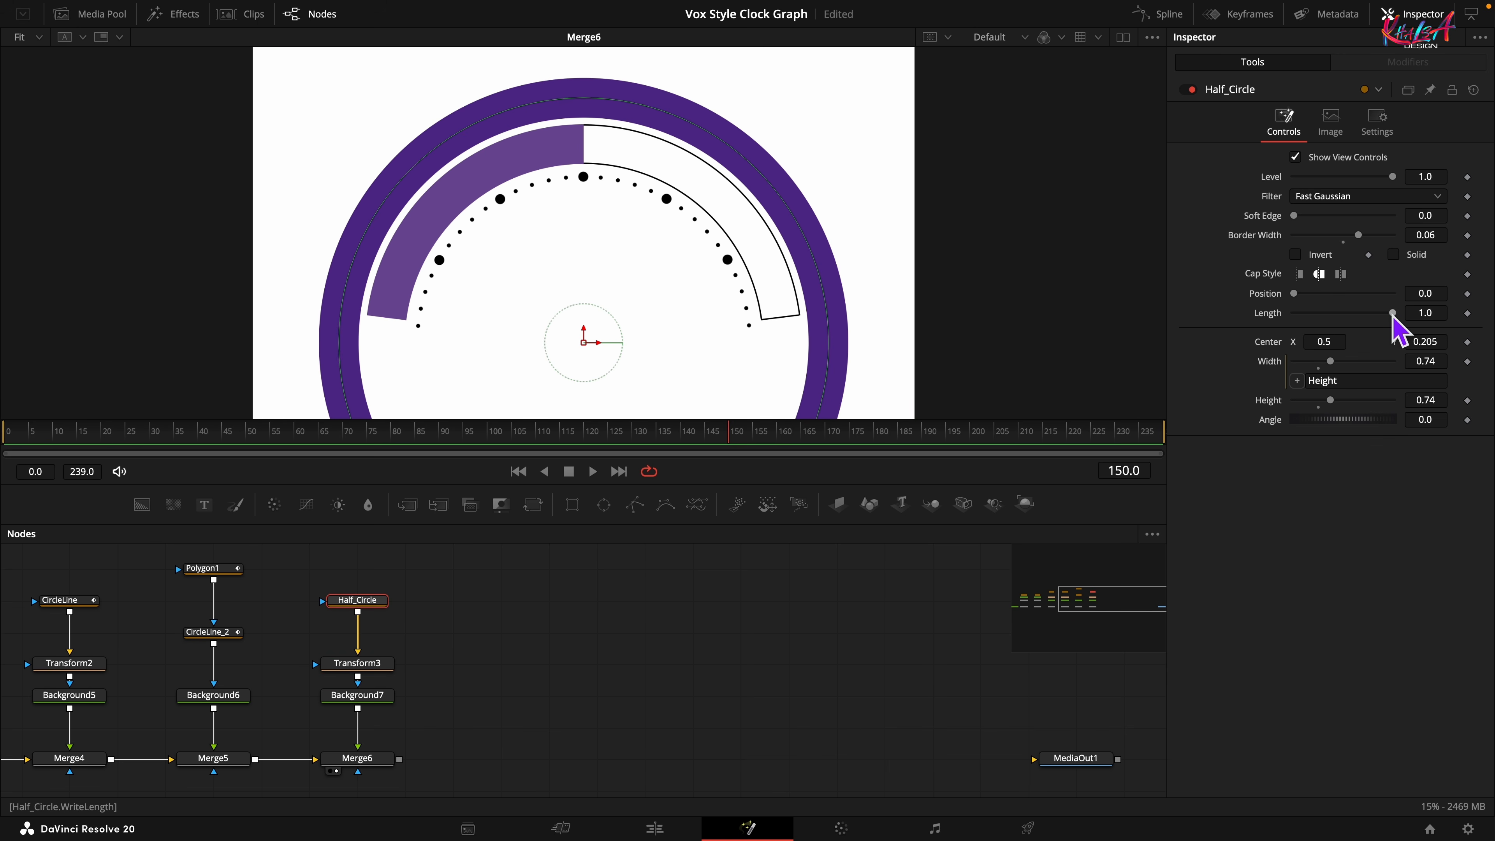
{"action": "left_click_drag", "start_coordinate": [1392, 314], "coordinate": [1330, 314]}
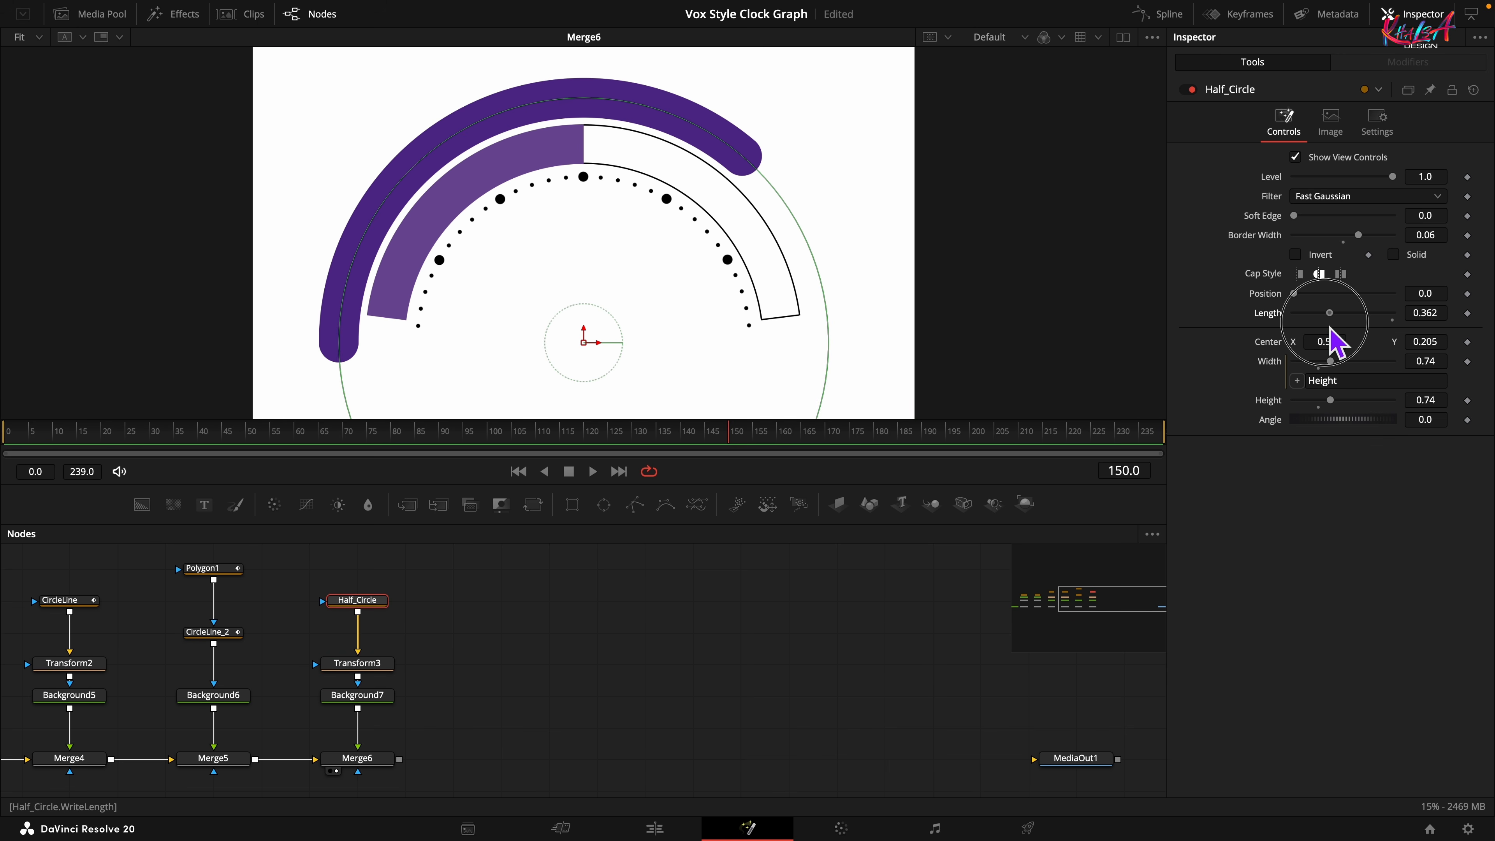
{"action": "left_click", "coordinate": [1300, 275]}
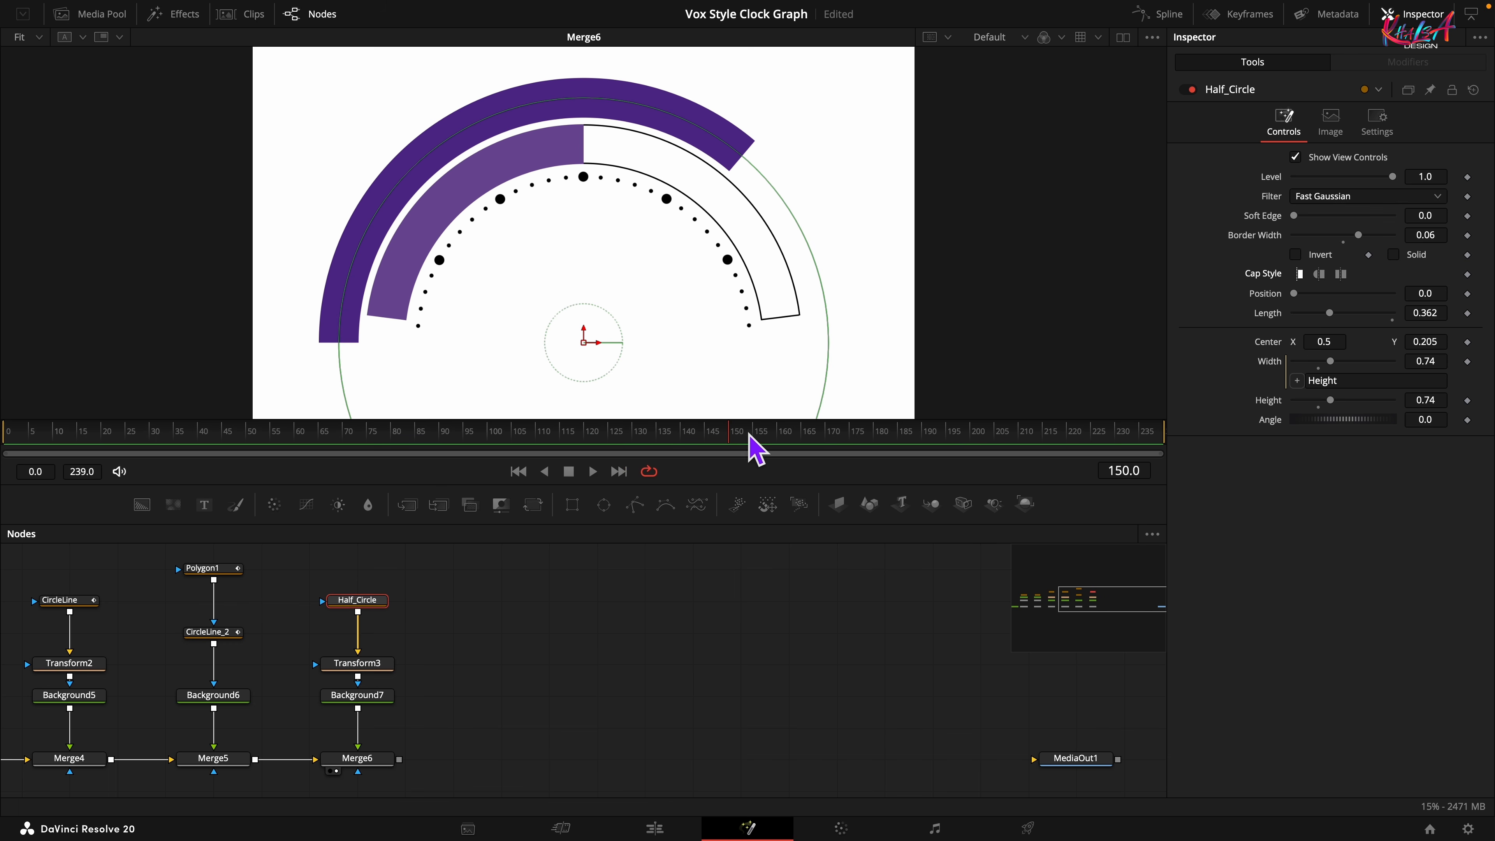
Keyframe Half_Circle's Length from 0 at frame 168 to 0.46 at frame 192, and set its Position to 0.02
{"action": "left_click_drag", "start_coordinate": [734, 435], "coordinate": [816, 434]}
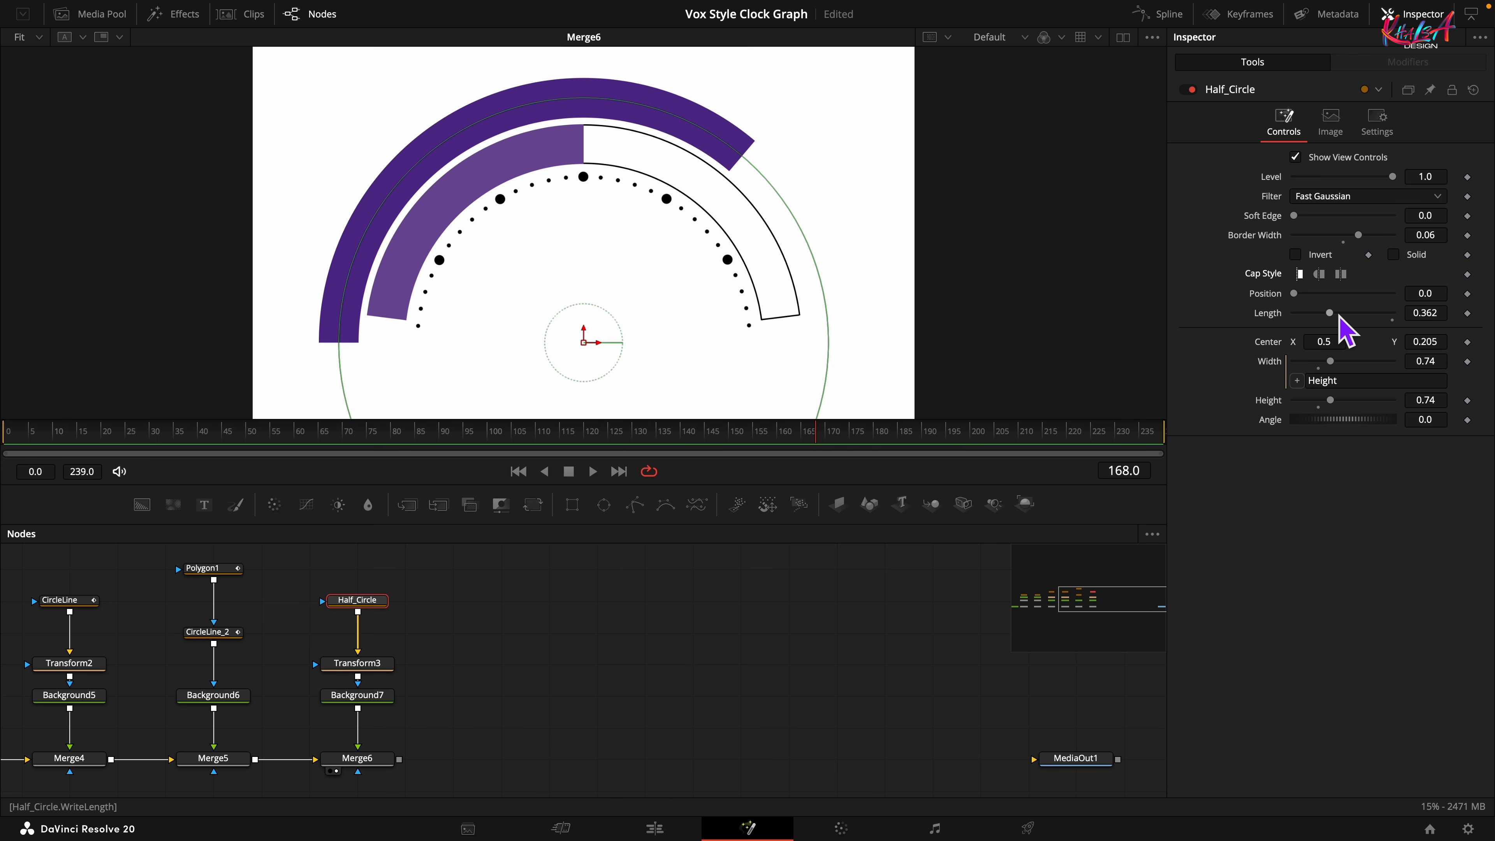
{"action": "left_click_drag", "start_coordinate": [1331, 312], "coordinate": [1189, 331]}
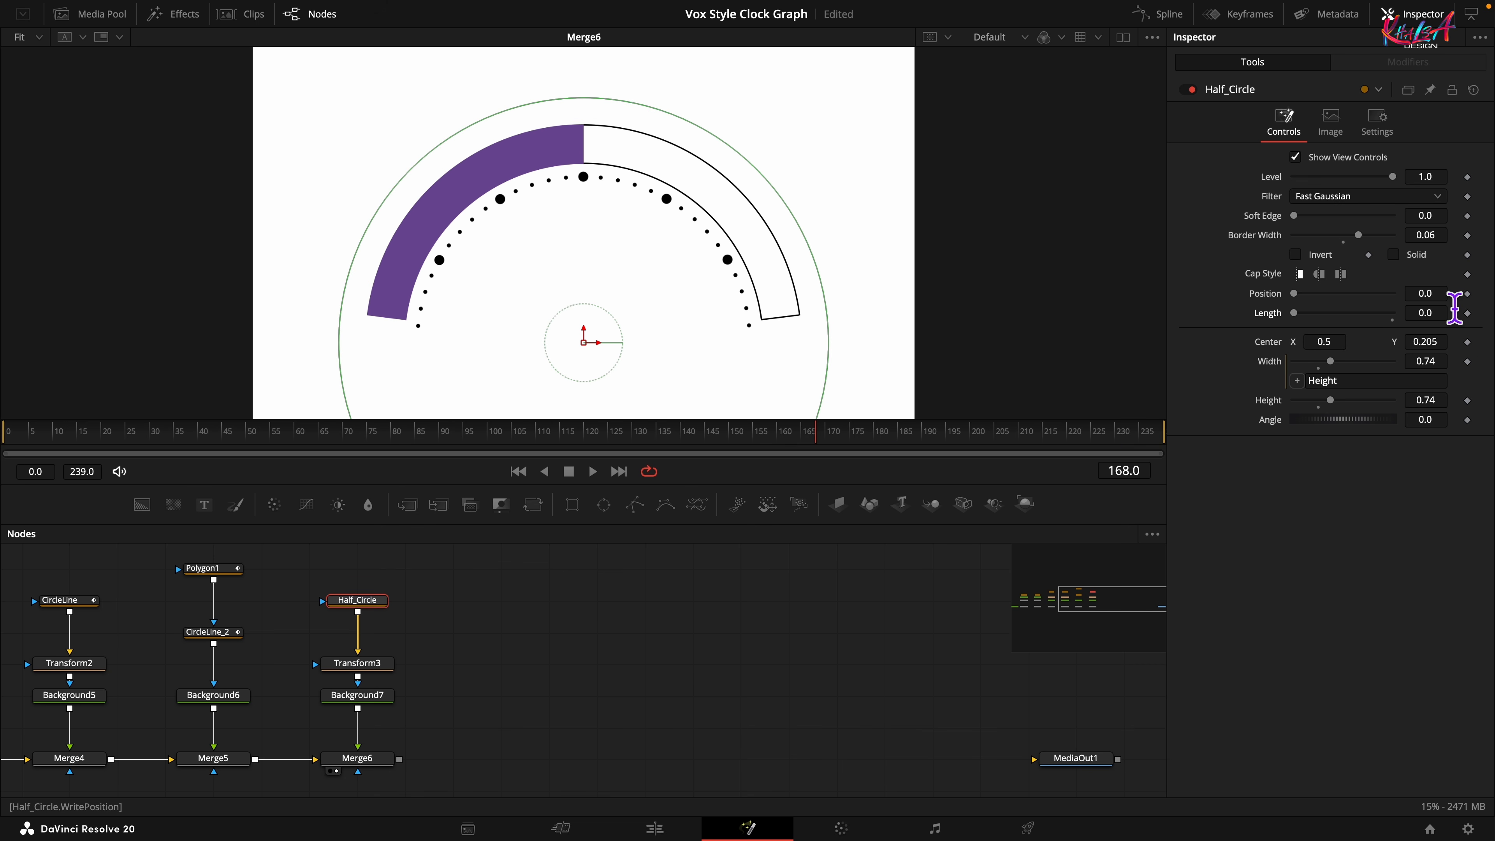
{"action": "left_click", "coordinate": [1467, 313]}
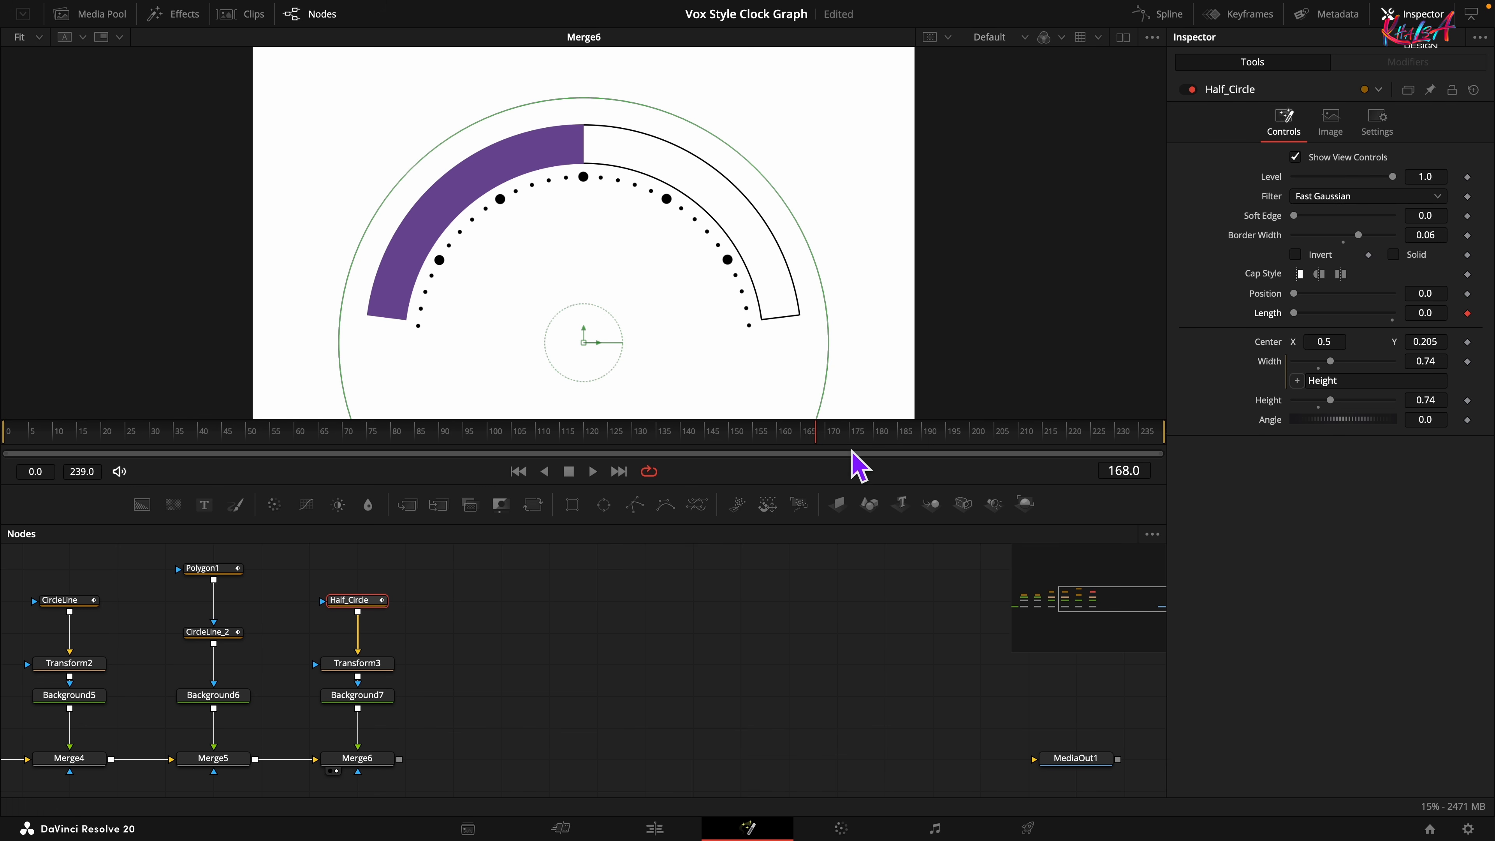
{"action": "left_click_drag", "start_coordinate": [828, 434], "coordinate": [934, 429]}
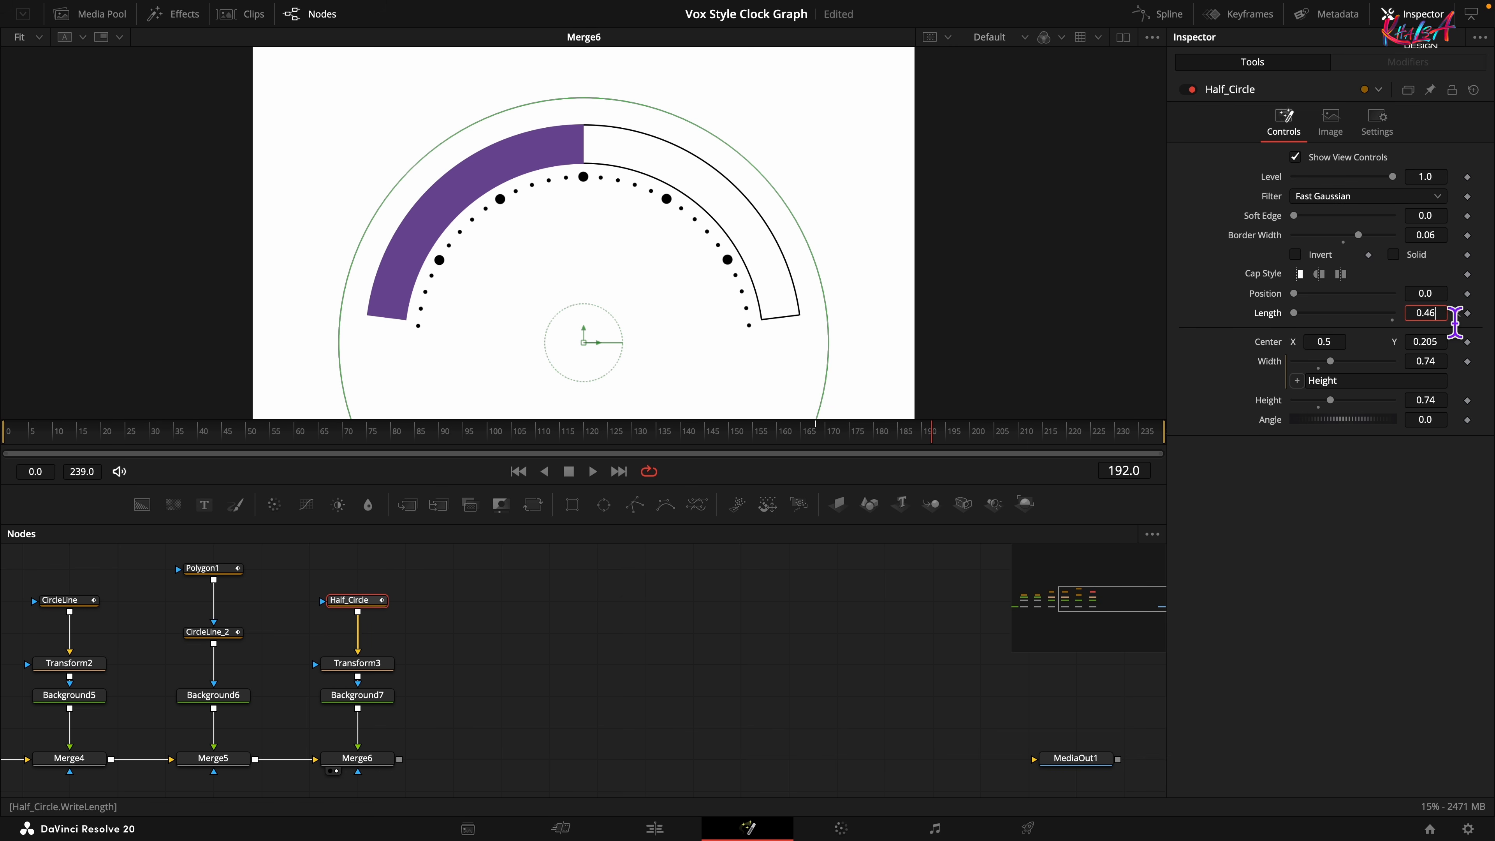
{"action": "key", "text": "Tab"}
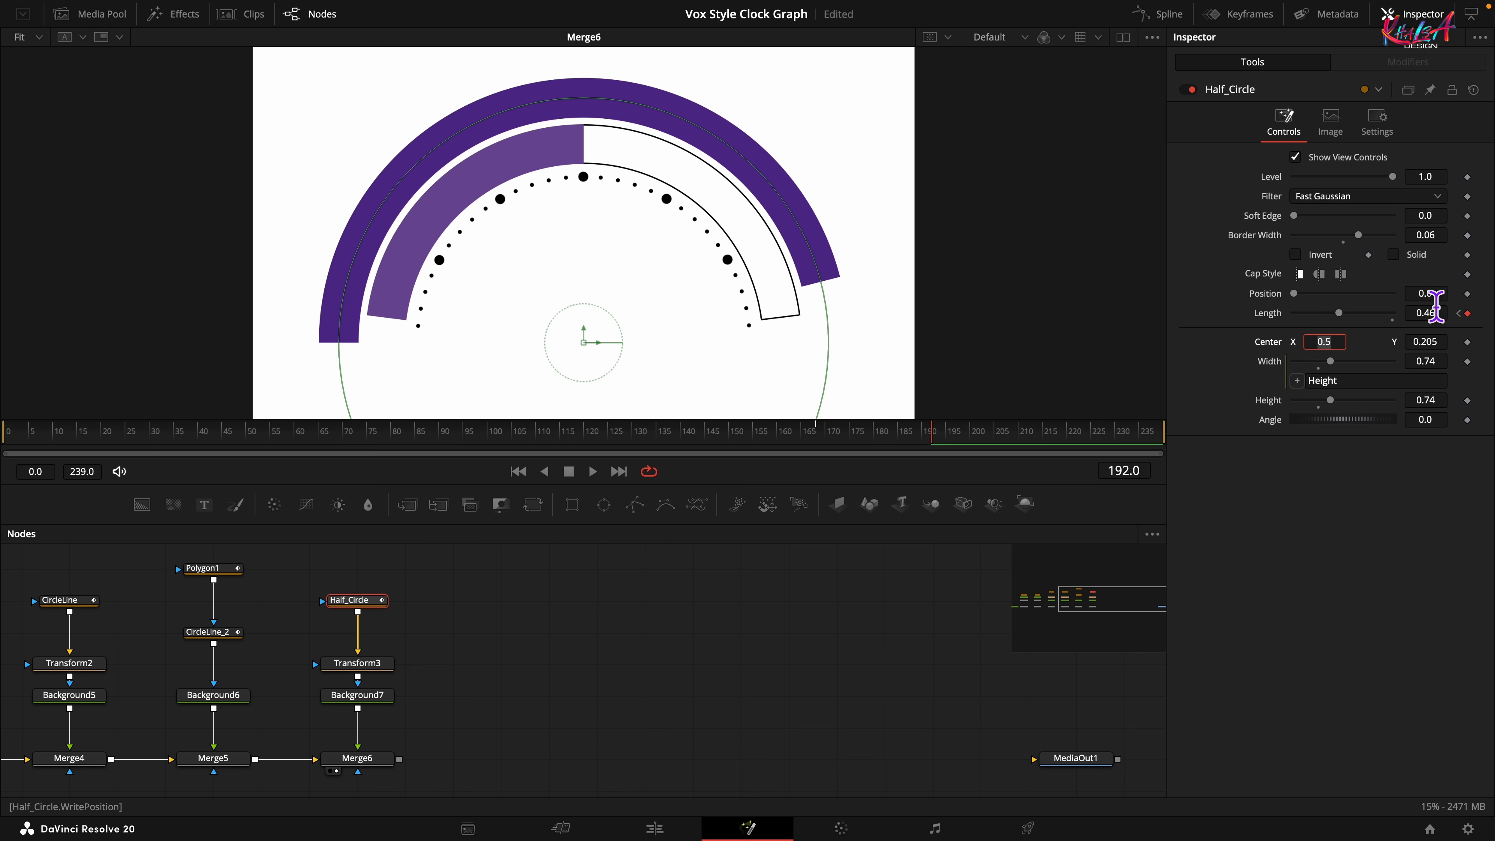
{"action": "left_click", "coordinate": [1438, 294]}
{"action": "key", "text": "Tab"}
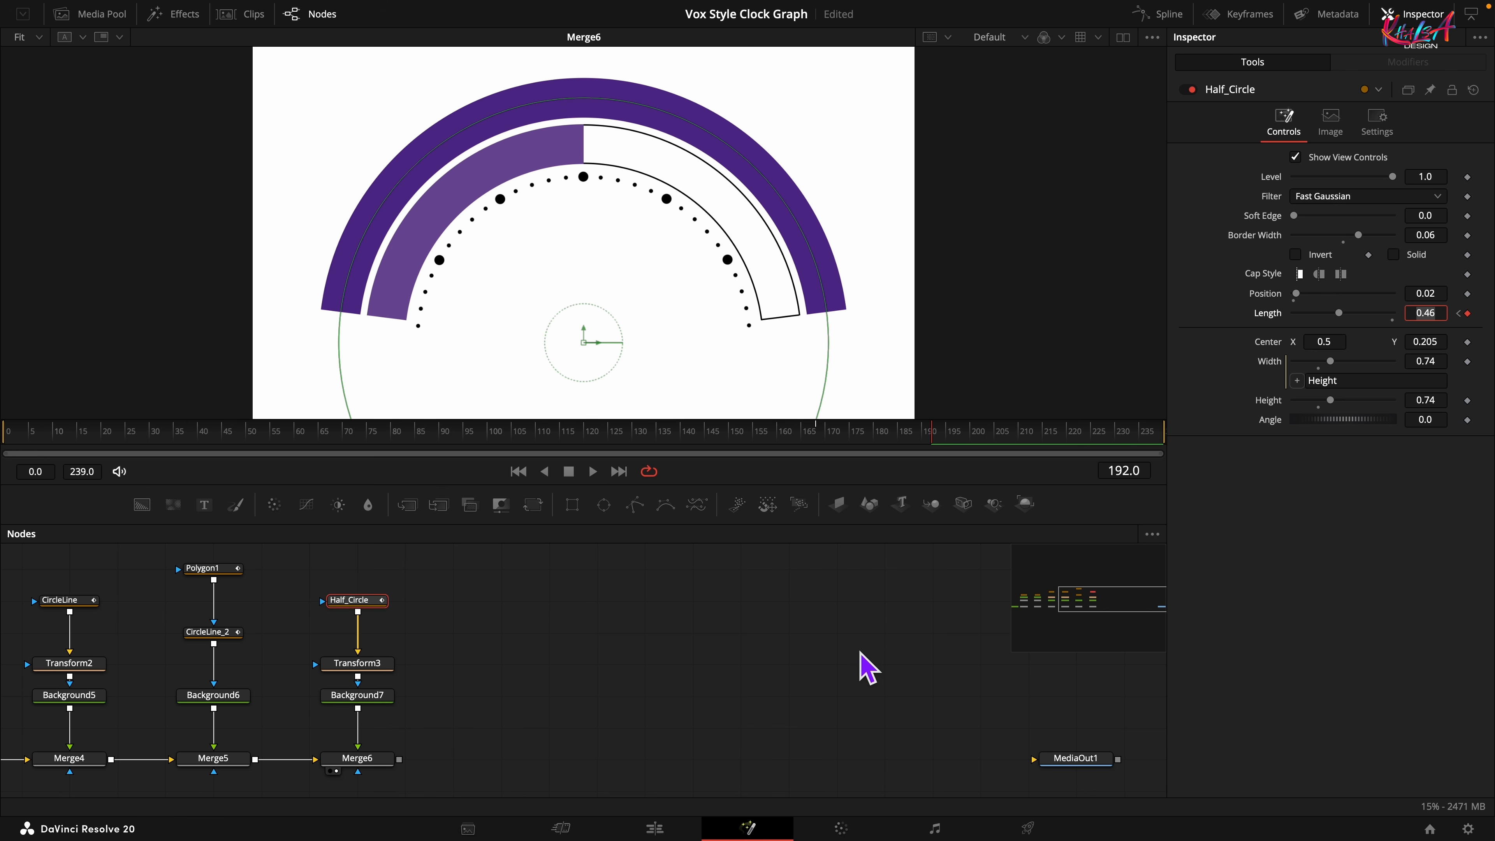
Smooth both keyframes of Half_Circle's Length curve in the Spline editor, fitting the curve to the view and closing the editor when done
{"action": "left_click", "coordinate": [1163, 15]}
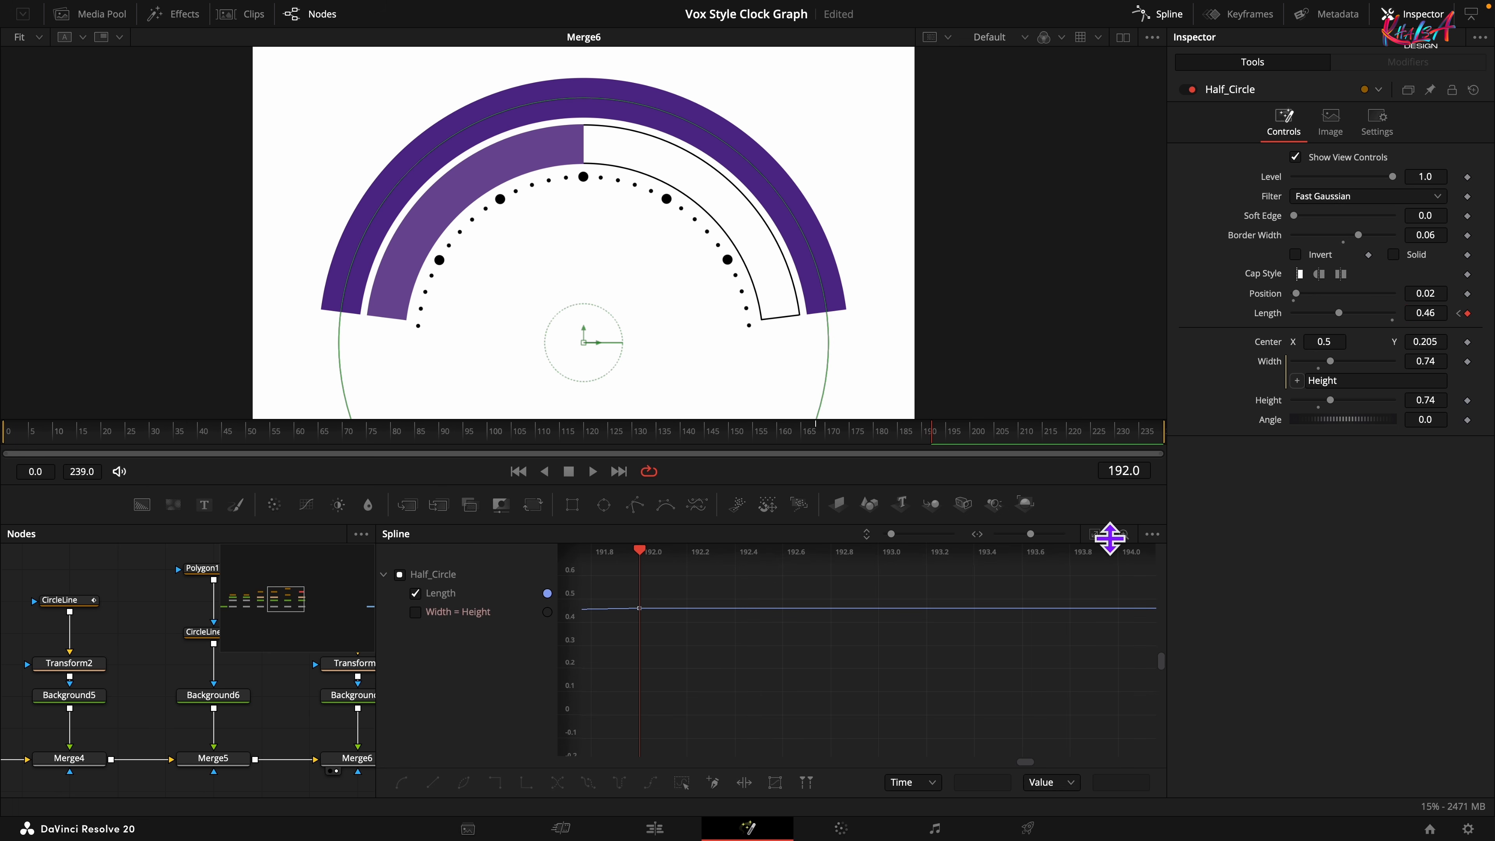
{"action": "left_click", "coordinate": [1094, 534]}
{"action": "left_click", "coordinate": [681, 782]}
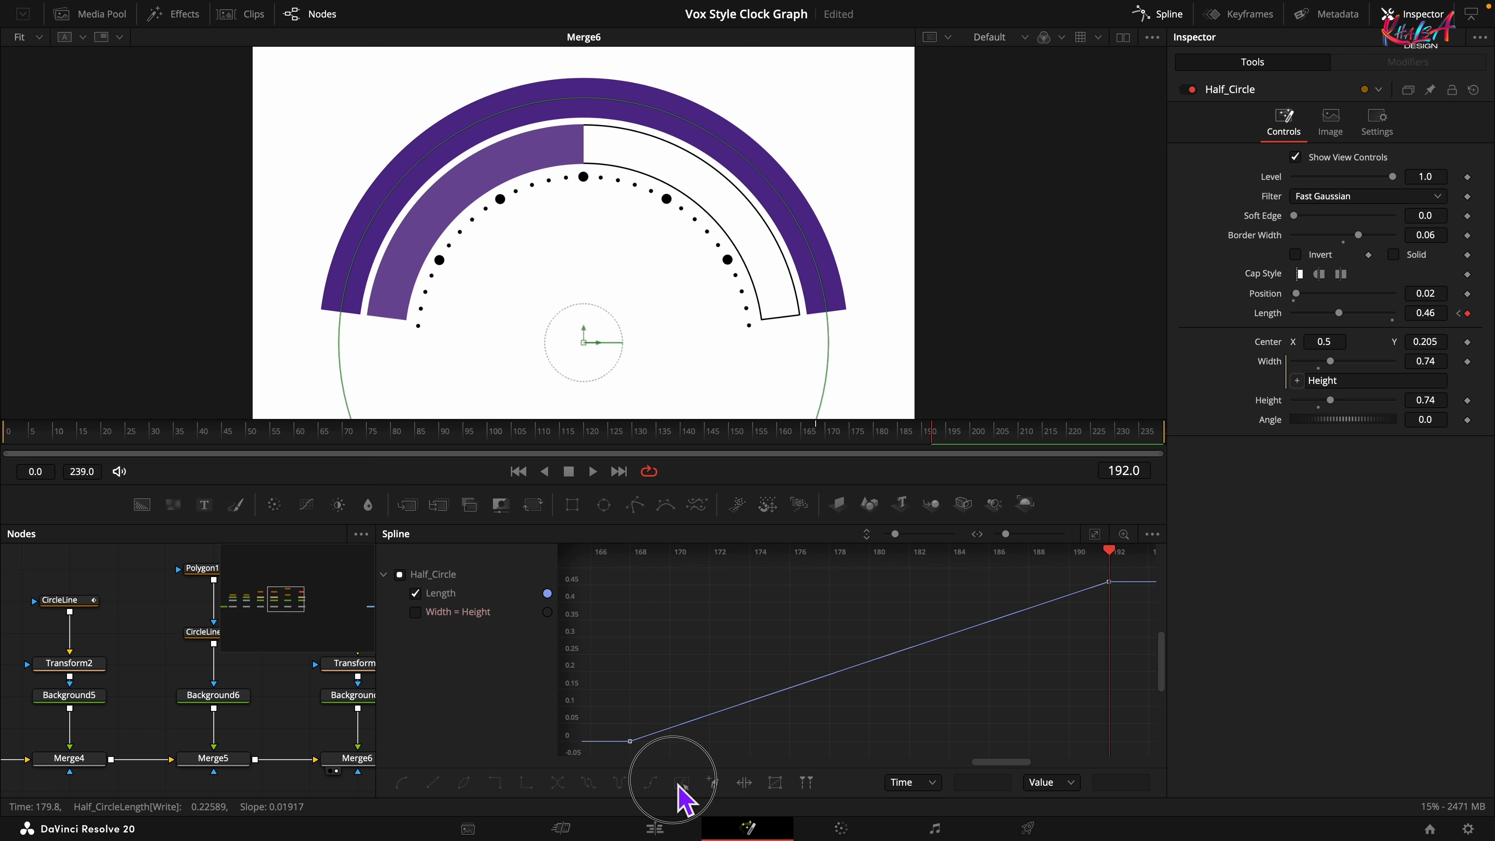
{"action": "left_click", "coordinate": [401, 782]}
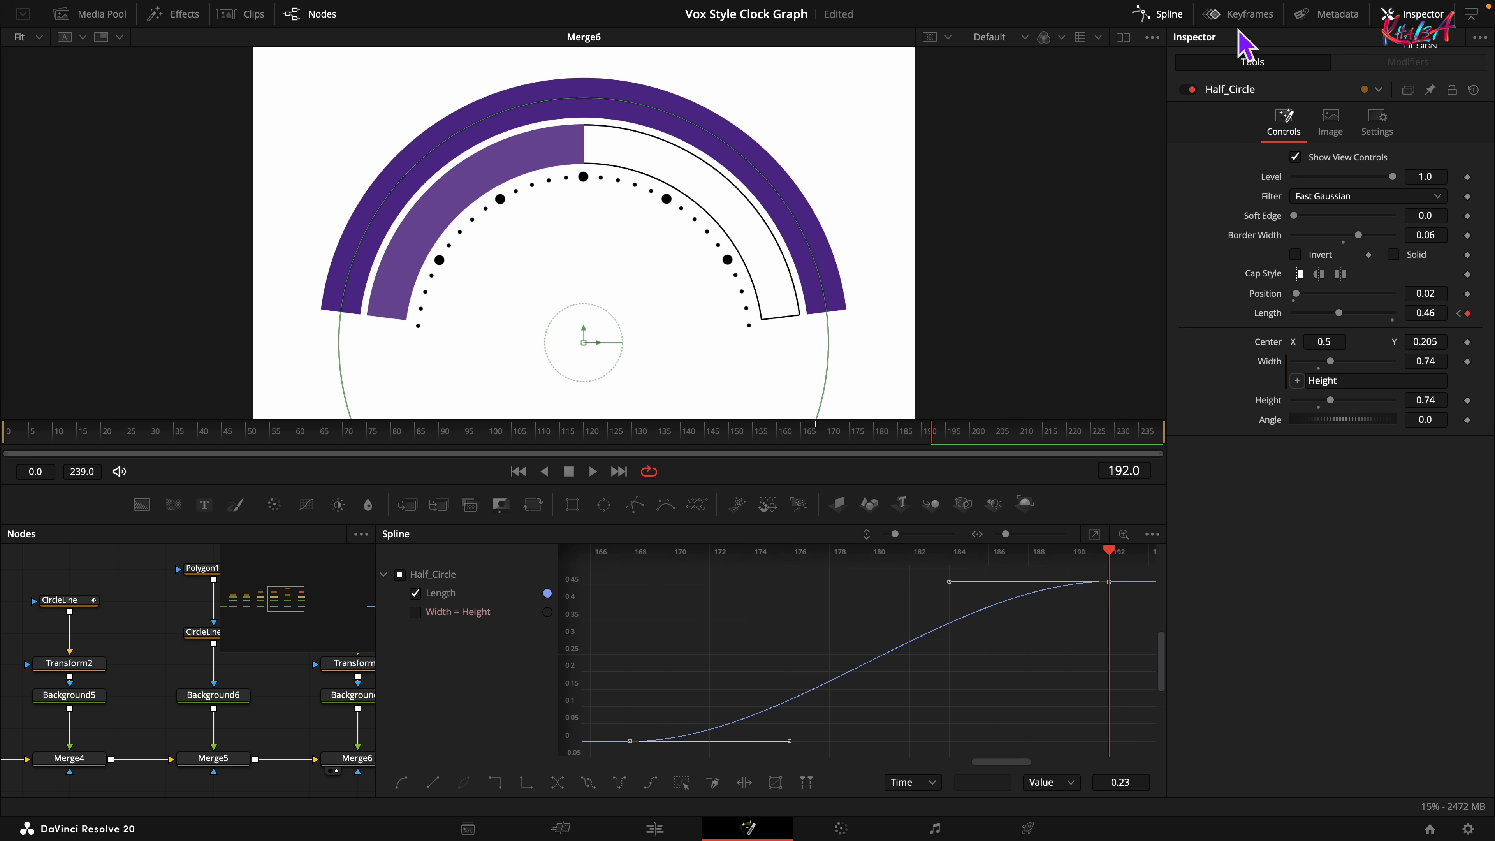
{"action": "left_click", "coordinate": [1160, 15]}
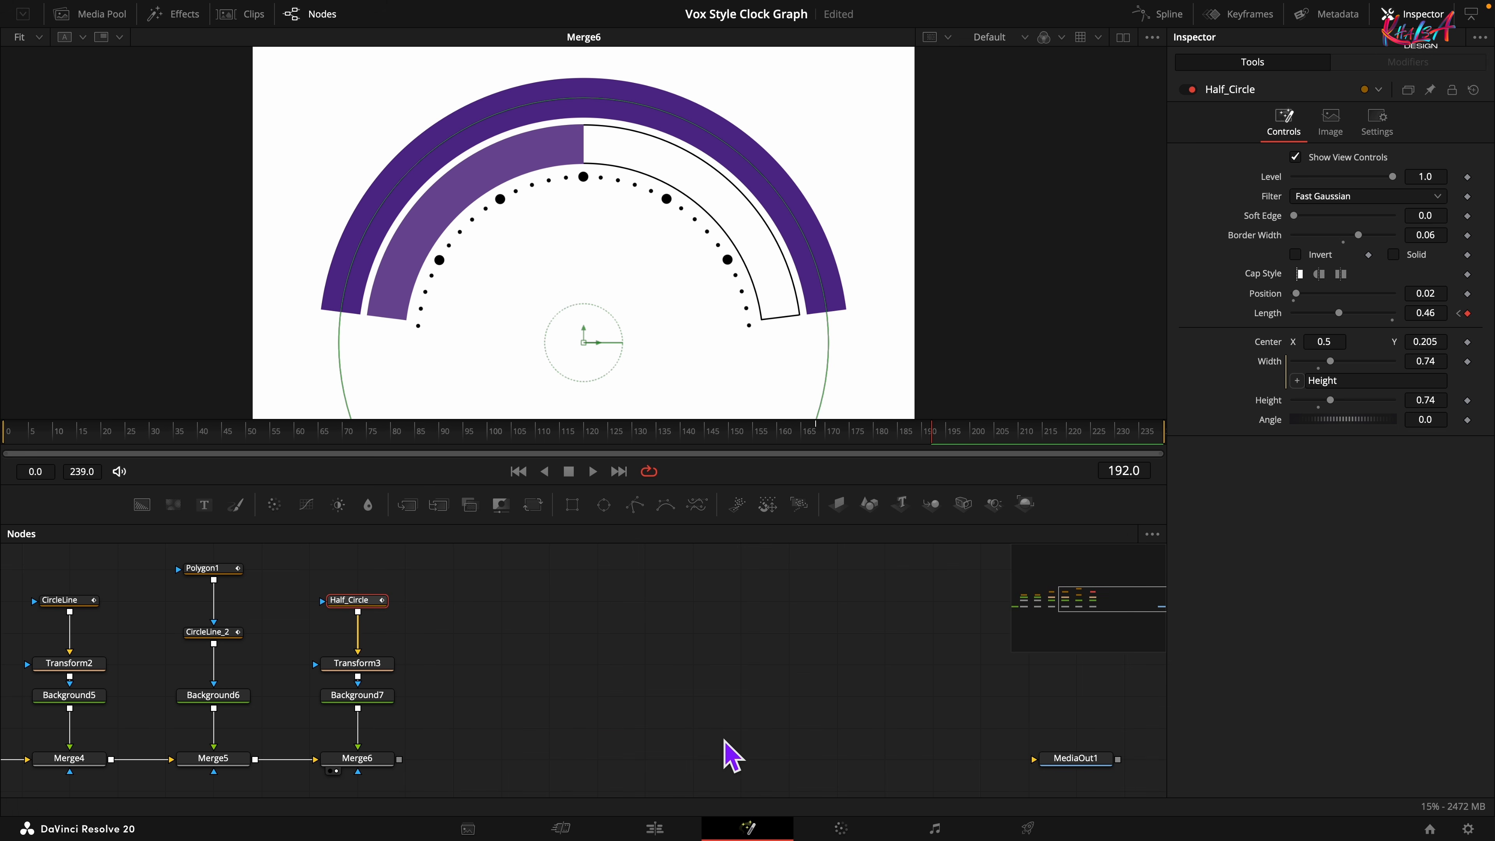
Merge a new Text node over Merge6 and show the resulting Merge7 in the viewer
{"action": "left_click", "coordinate": [532, 678]}
{"action": "left_click_drag", "start_coordinate": [515, 688], "coordinate": [373, 667]}
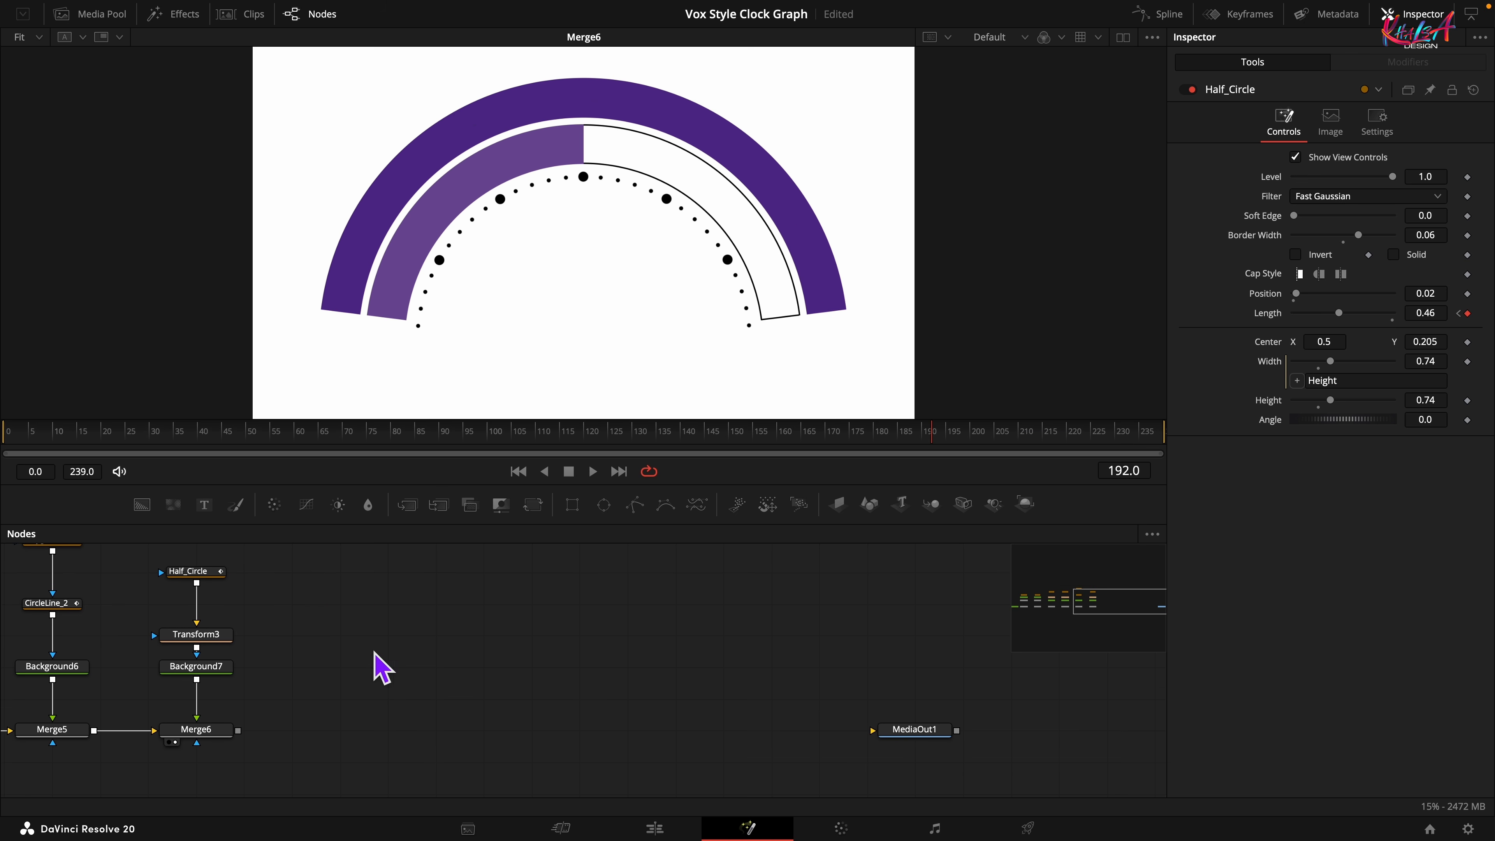
{"action": "left_click_drag", "start_coordinate": [206, 507], "coordinate": [239, 731]}
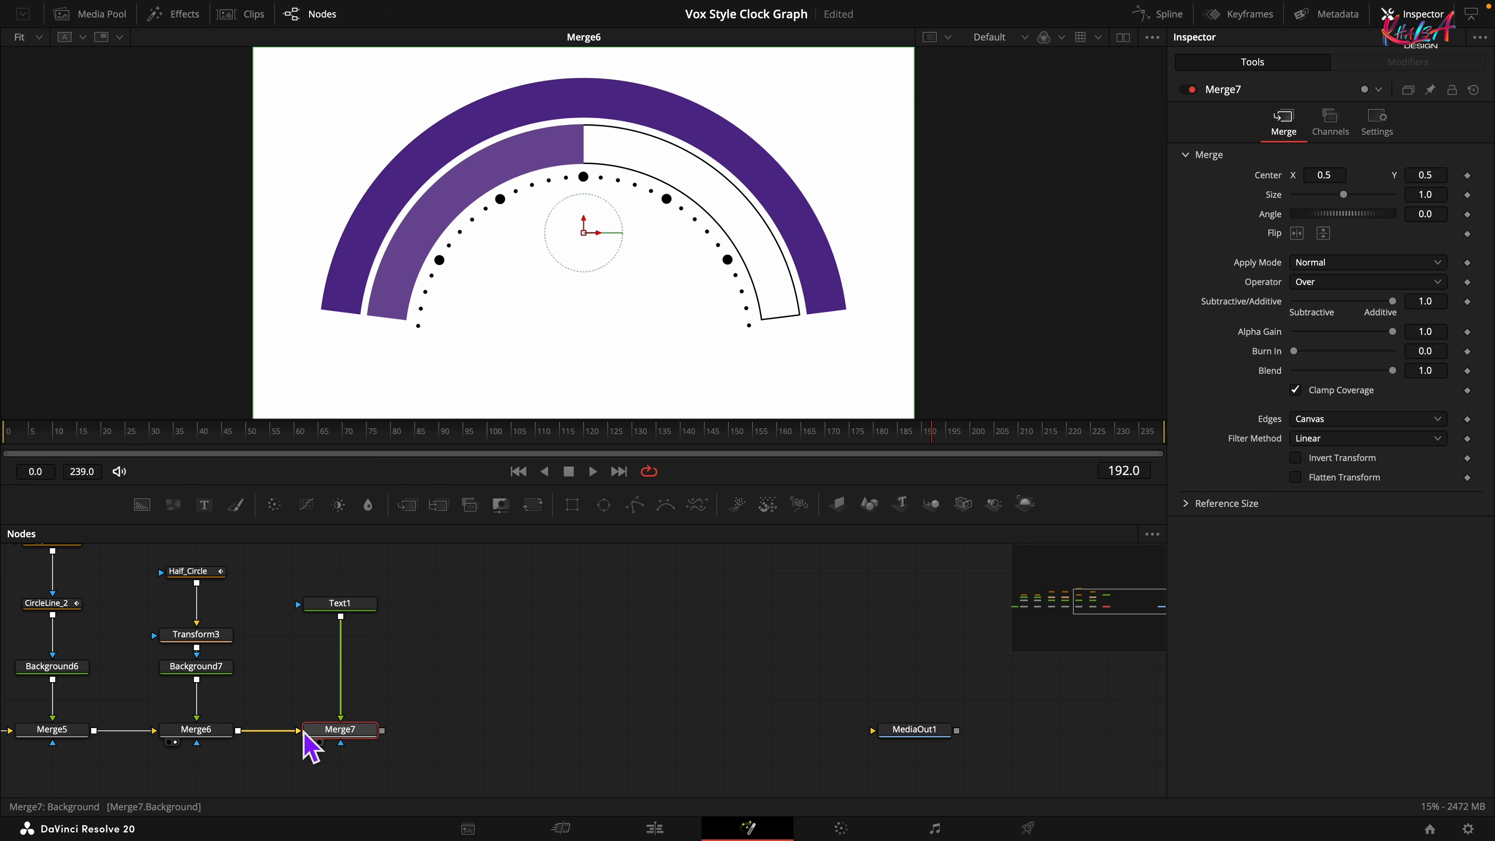
{"action": "left_click", "coordinate": [321, 742]}
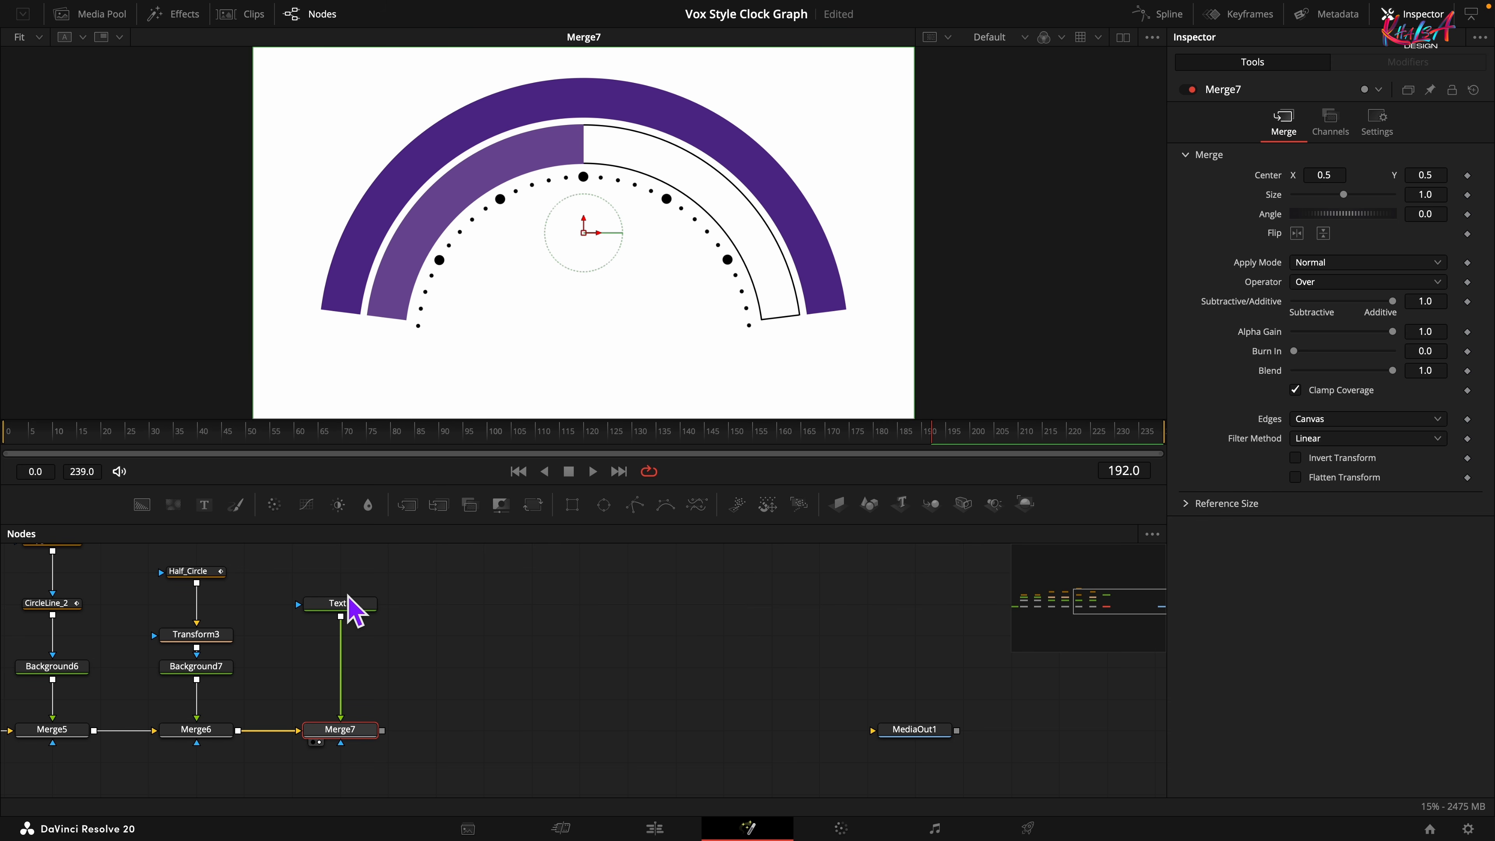
Enter "$" as Text1's text and change its color to black
{"action": "left_click", "coordinate": [353, 606]}
{"action": "left_click", "coordinate": [1318, 231]}
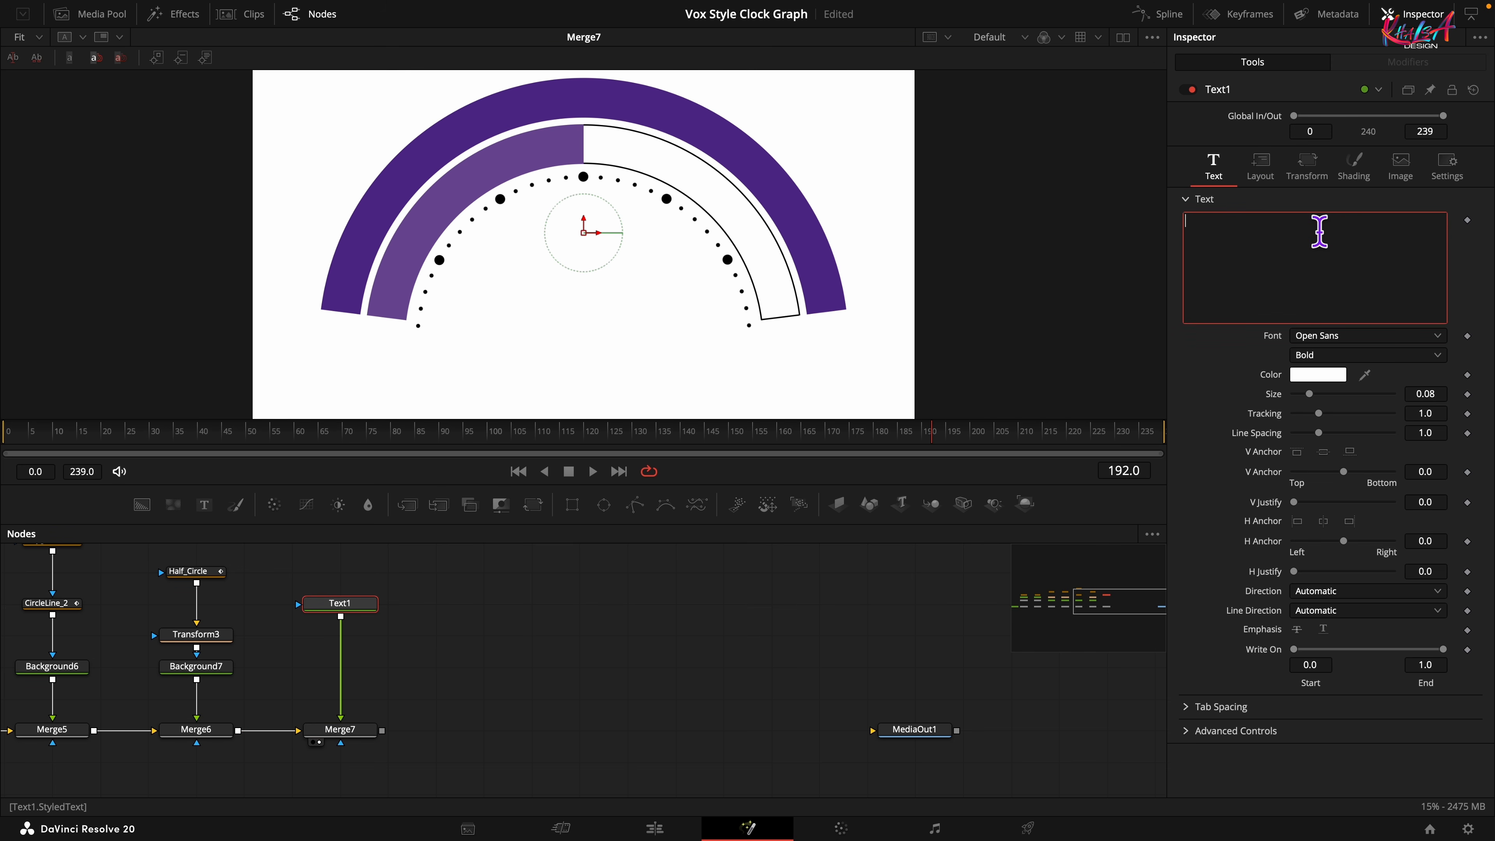
{"action": "left_click", "coordinate": [1335, 376]}
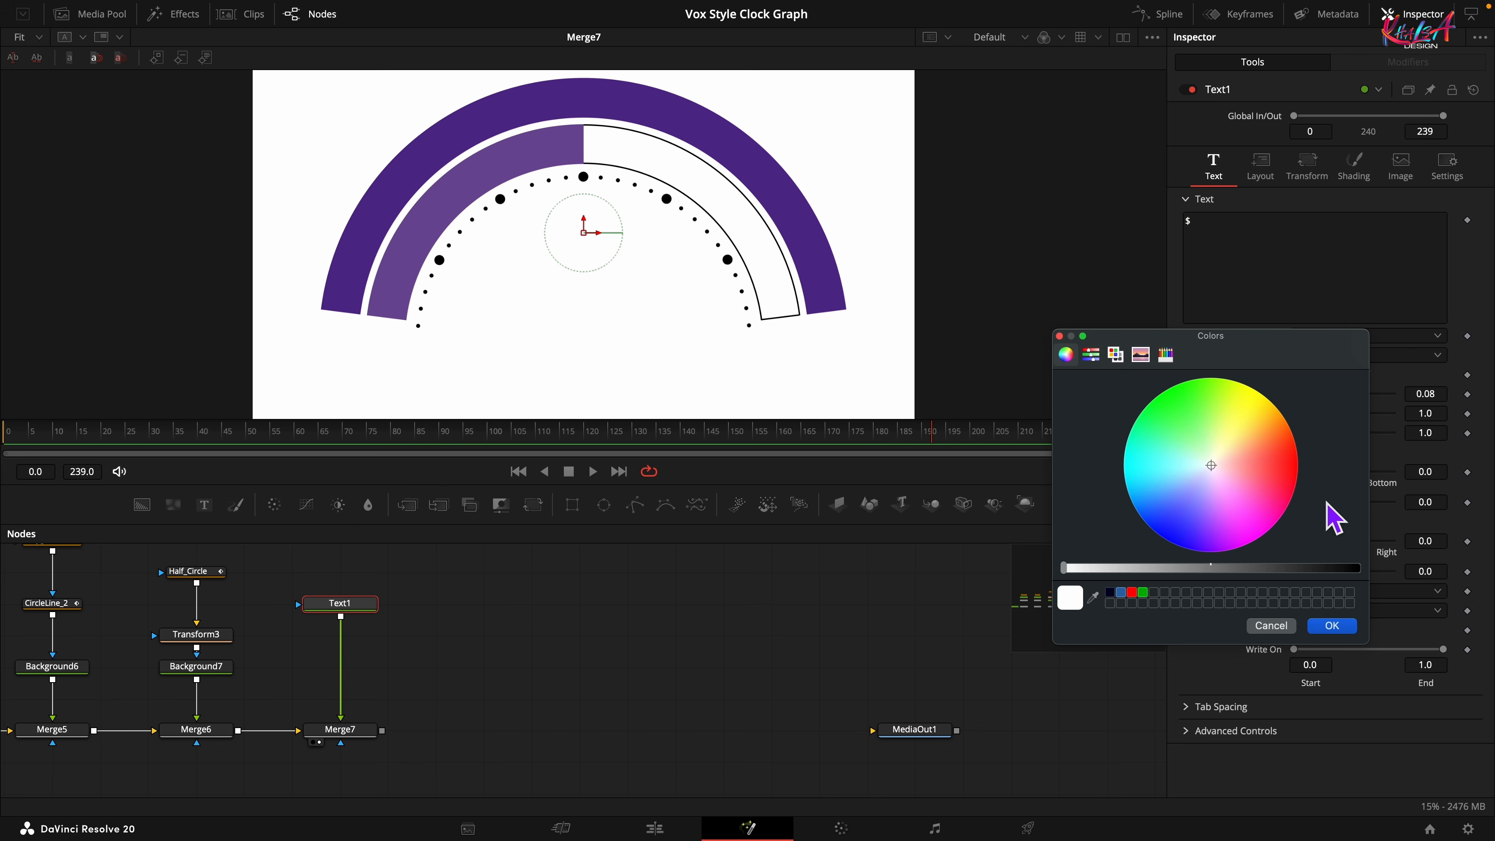
{"action": "left_click_drag", "start_coordinate": [1348, 568], "coordinate": [1400, 582]}
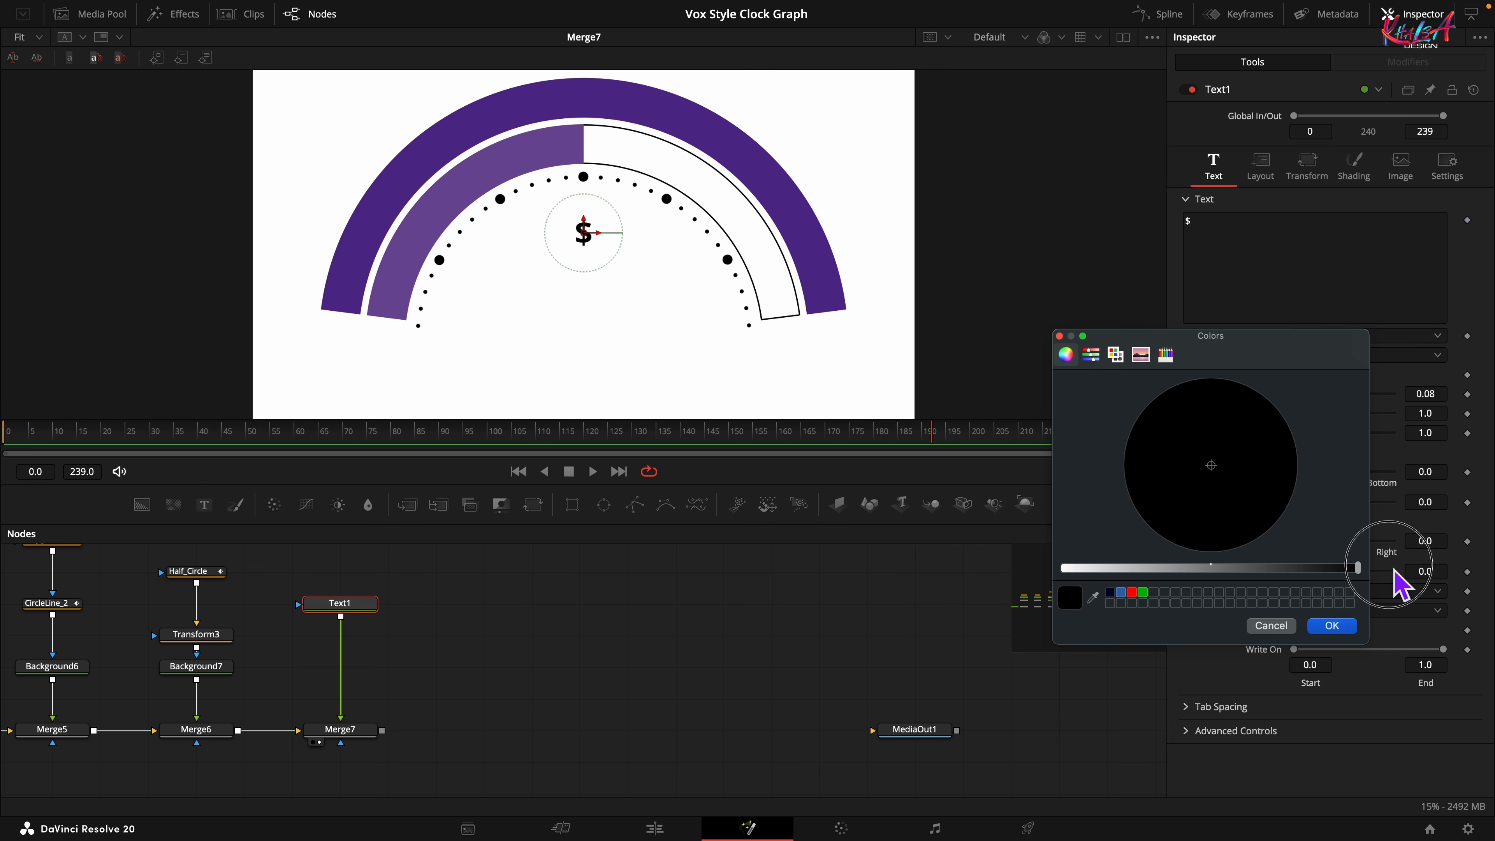
{"action": "left_click", "coordinate": [1348, 627]}
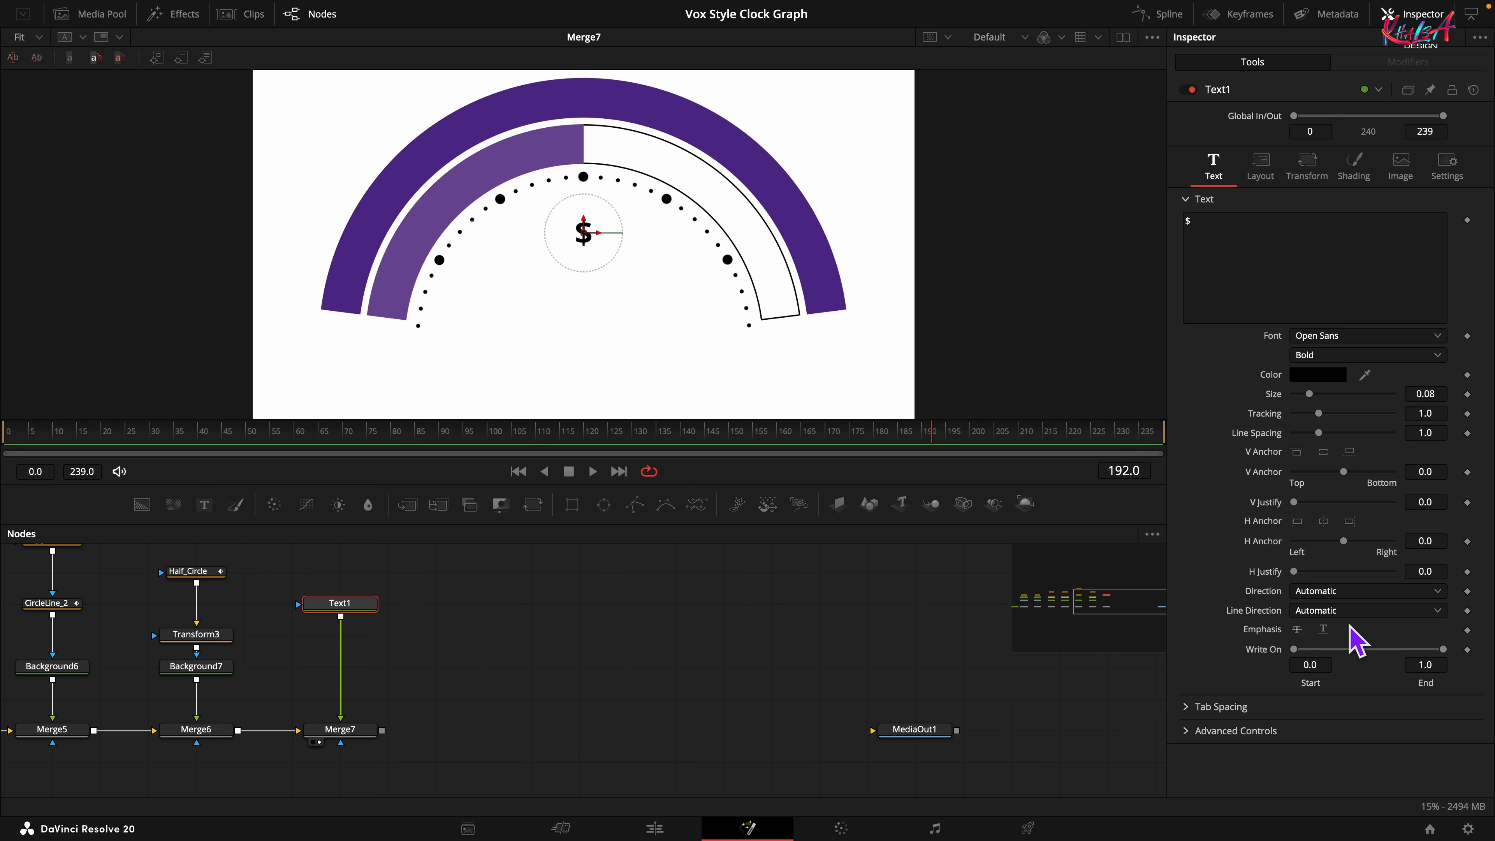
Set the dollar sign text's weight to Extrabold and enable its shading element 4 at Word level
{"action": "left_click", "coordinate": [1394, 355]}
{"action": "left_click", "coordinate": [1362, 445]}
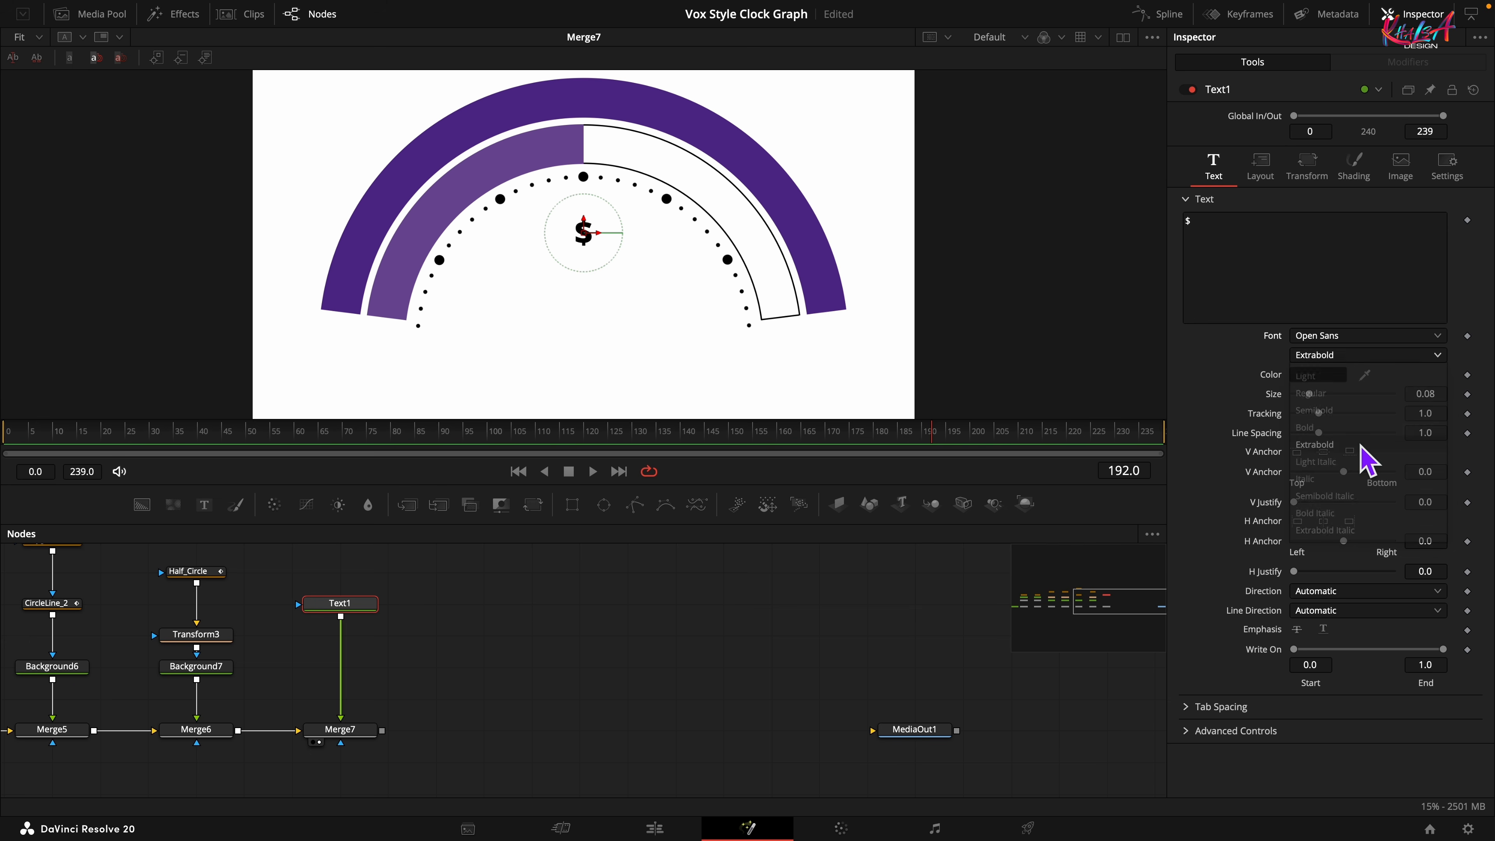
{"action": "left_click", "coordinate": [1363, 177]}
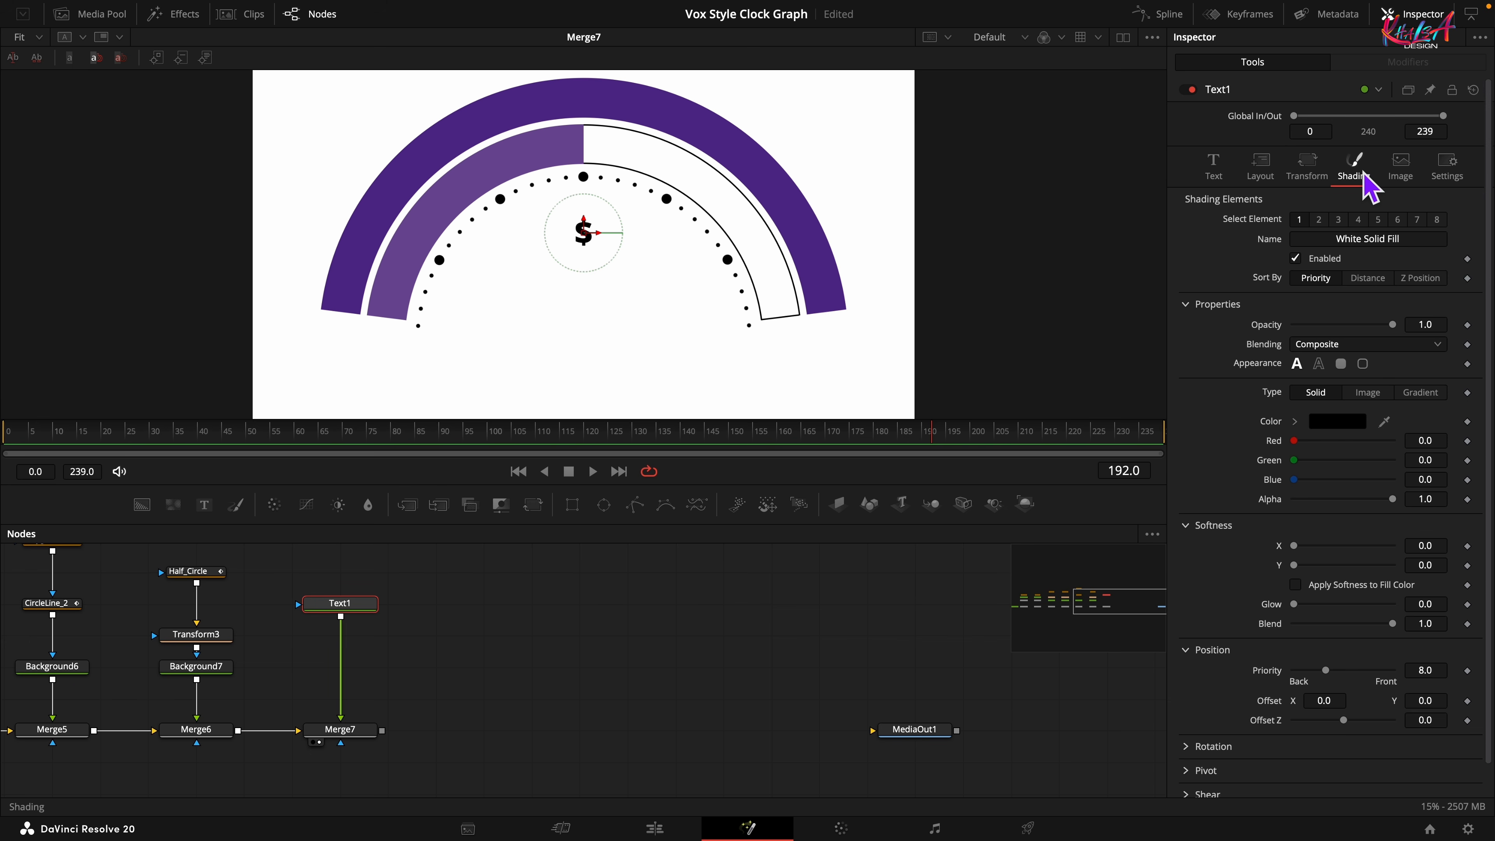
{"action": "left_click", "coordinate": [1357, 221]}
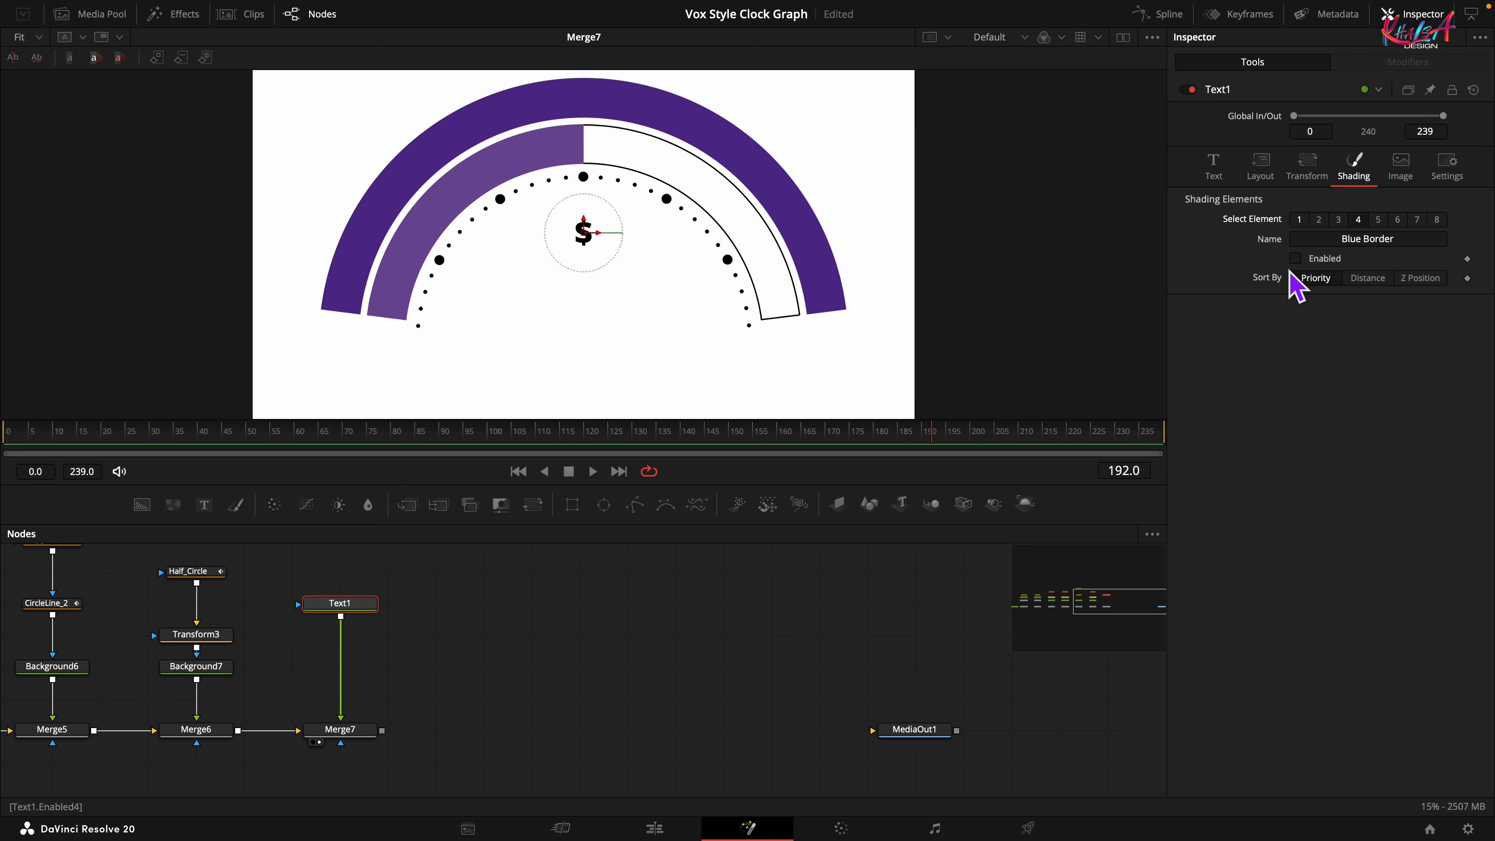
{"action": "left_click", "coordinate": [1335, 383]}
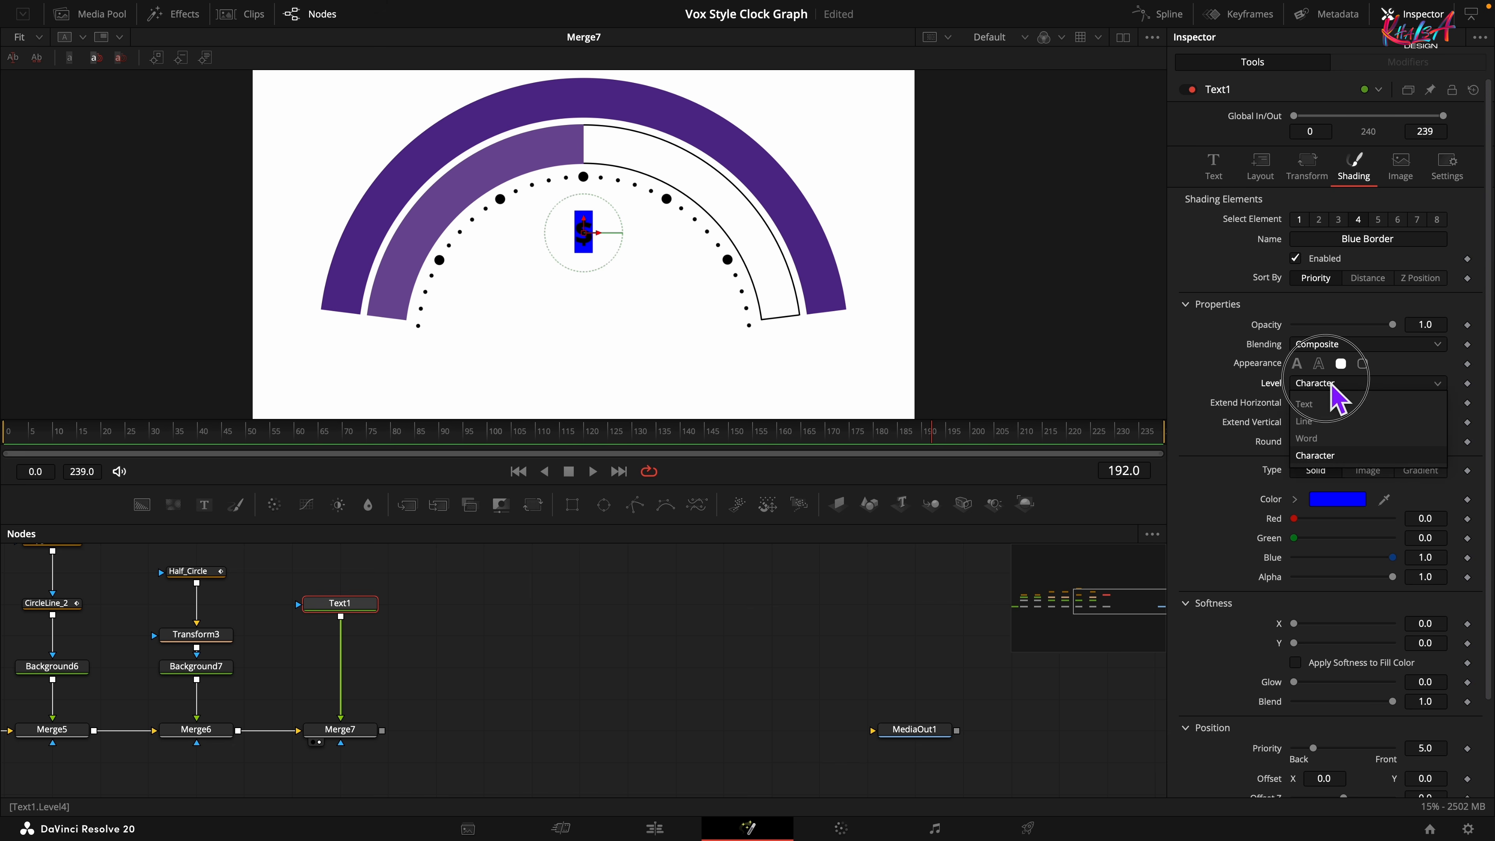
{"action": "left_click", "coordinate": [1327, 439]}
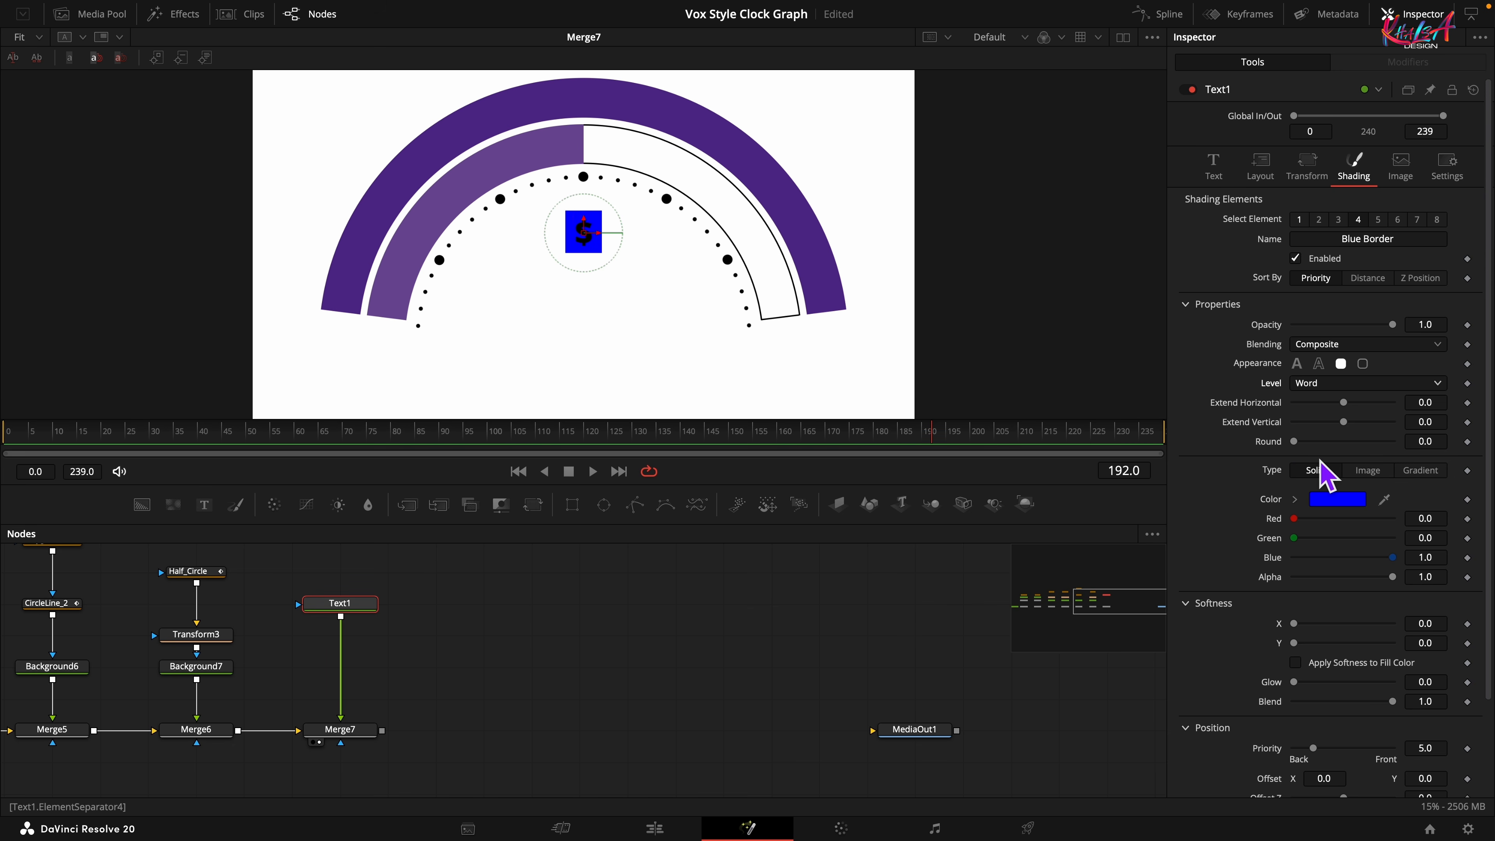
Set the text's shading element 4 colour to red 0.65, green 0.58 and blue 0.75
{"action": "left_click", "coordinate": [1448, 520]}
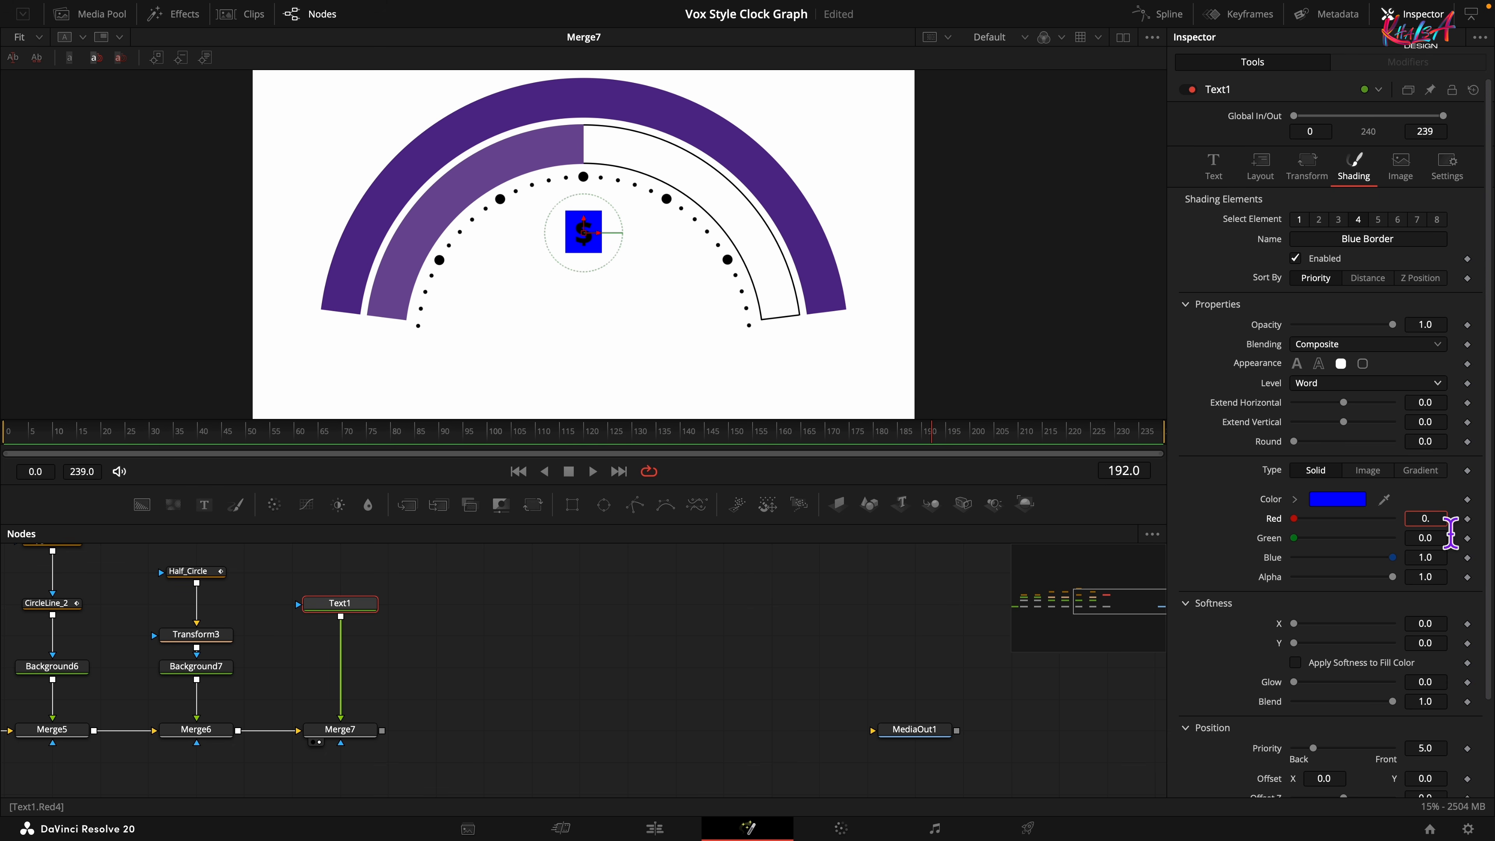
{"action": "key", "text": "Tab"}
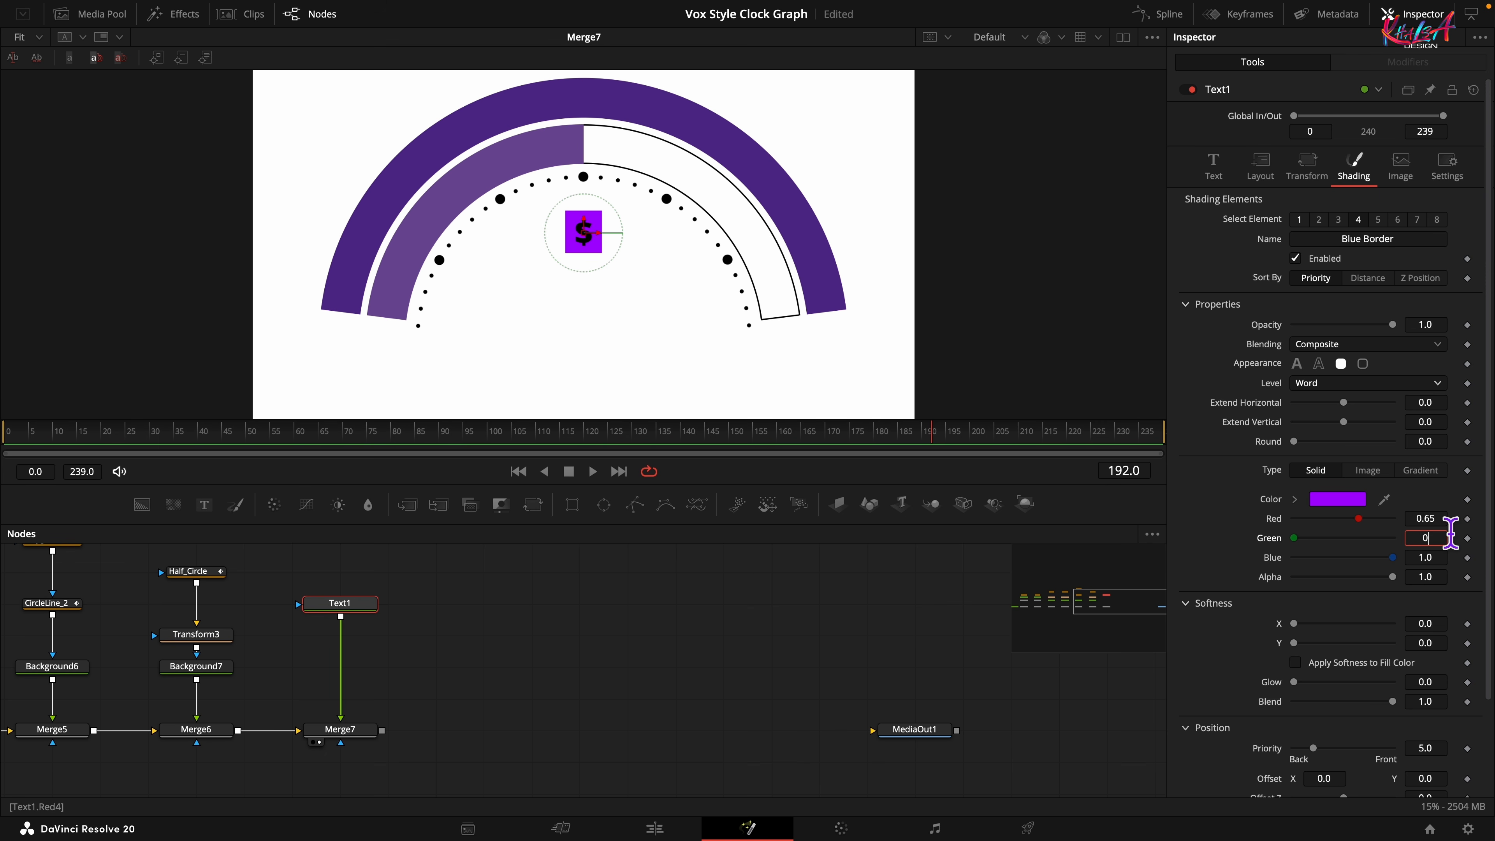
{"action": "key", "text": "Tab"}
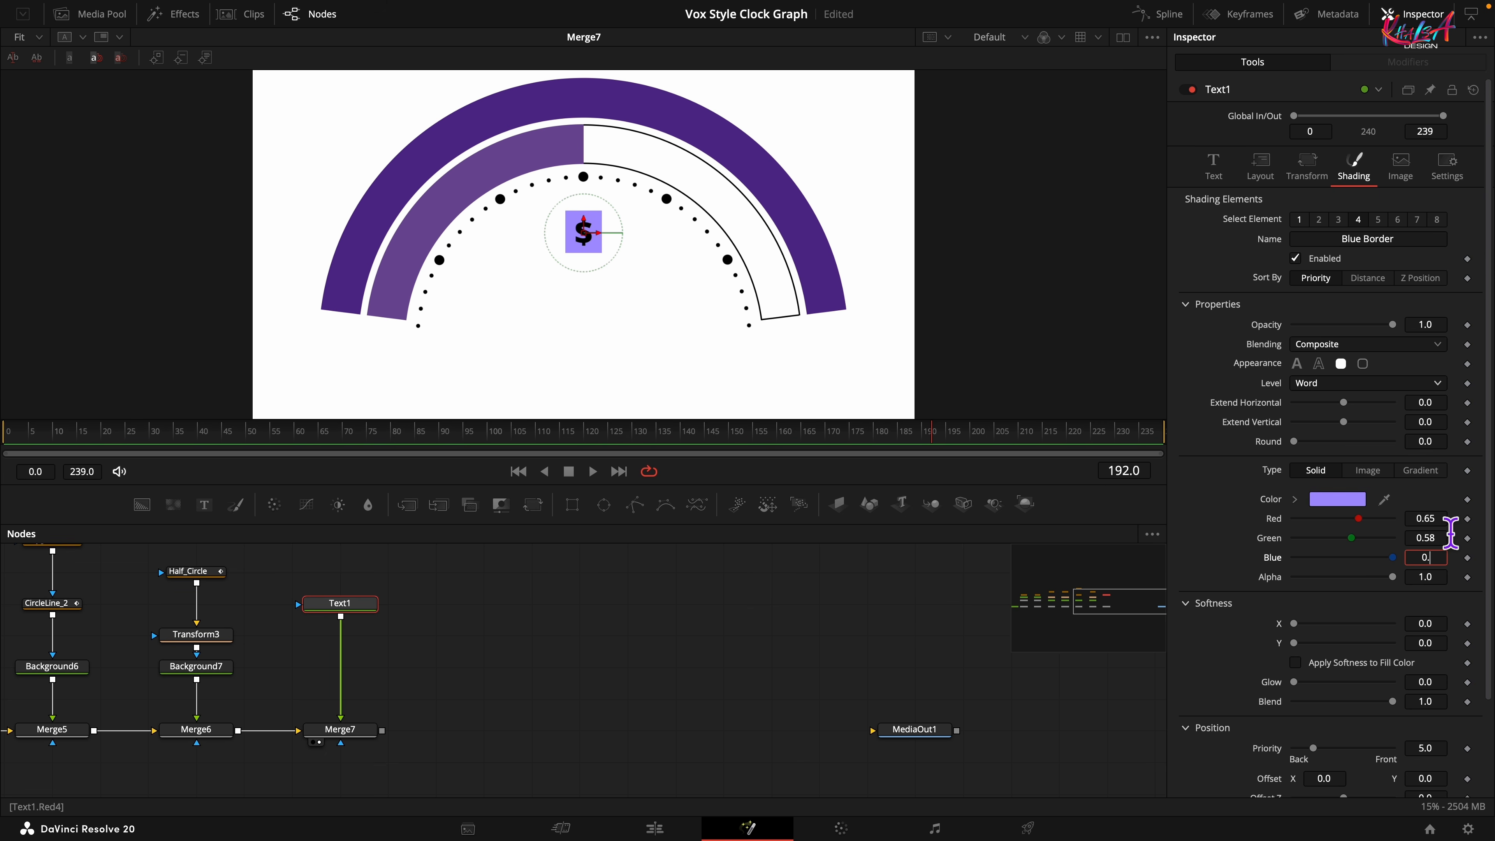
{"action": "type", "text": "0.75"}
{"action": "key", "text": "Tab"}
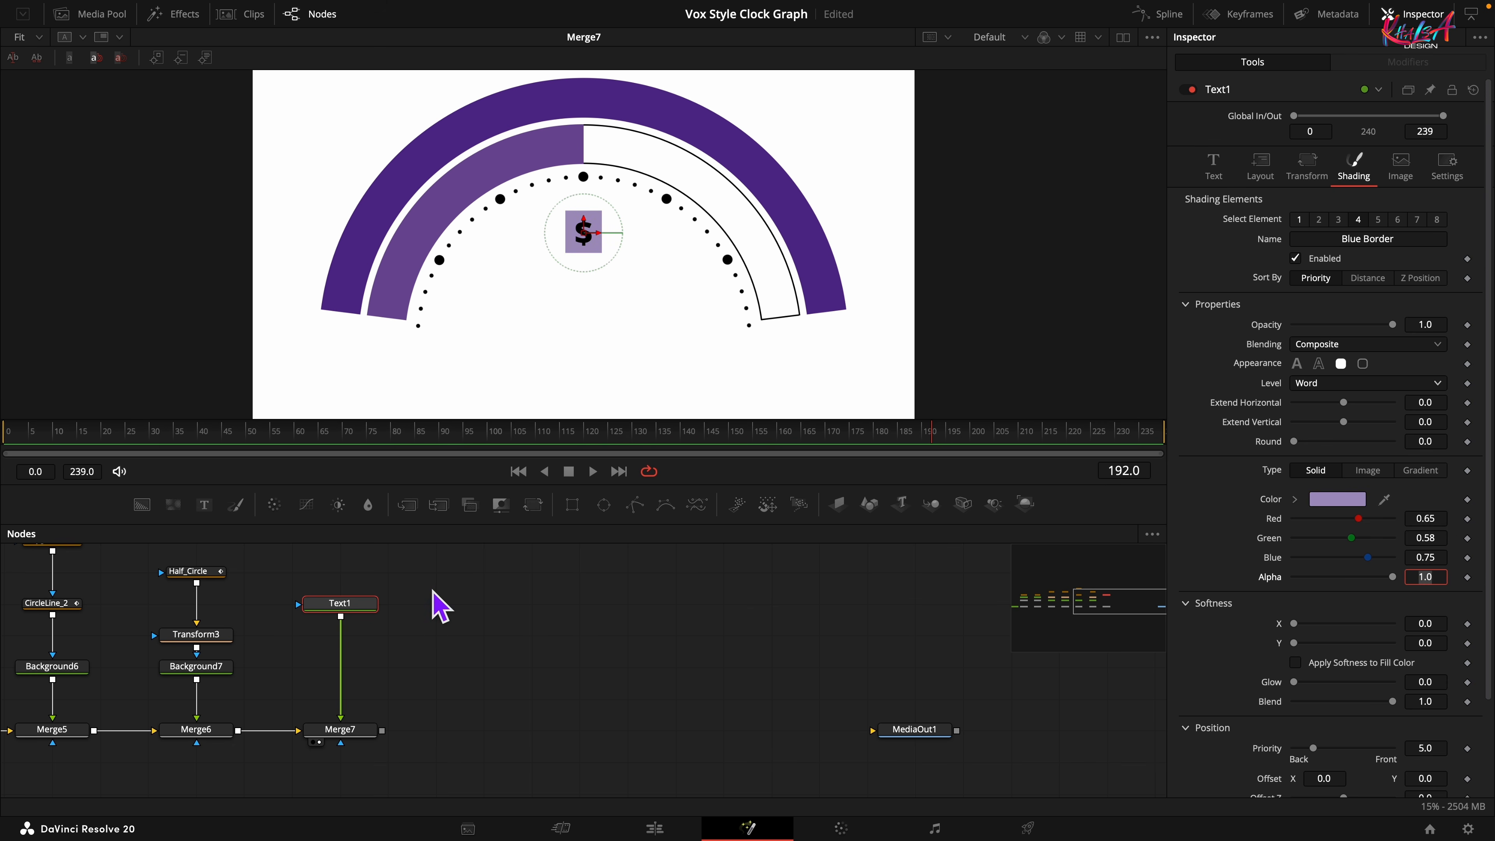
Add an ellipse mask to Text1 and shrink it to about 0.064 around the dollar sign
{"action": "left_click_drag", "start_coordinate": [615, 511], "coordinate": [359, 606]}
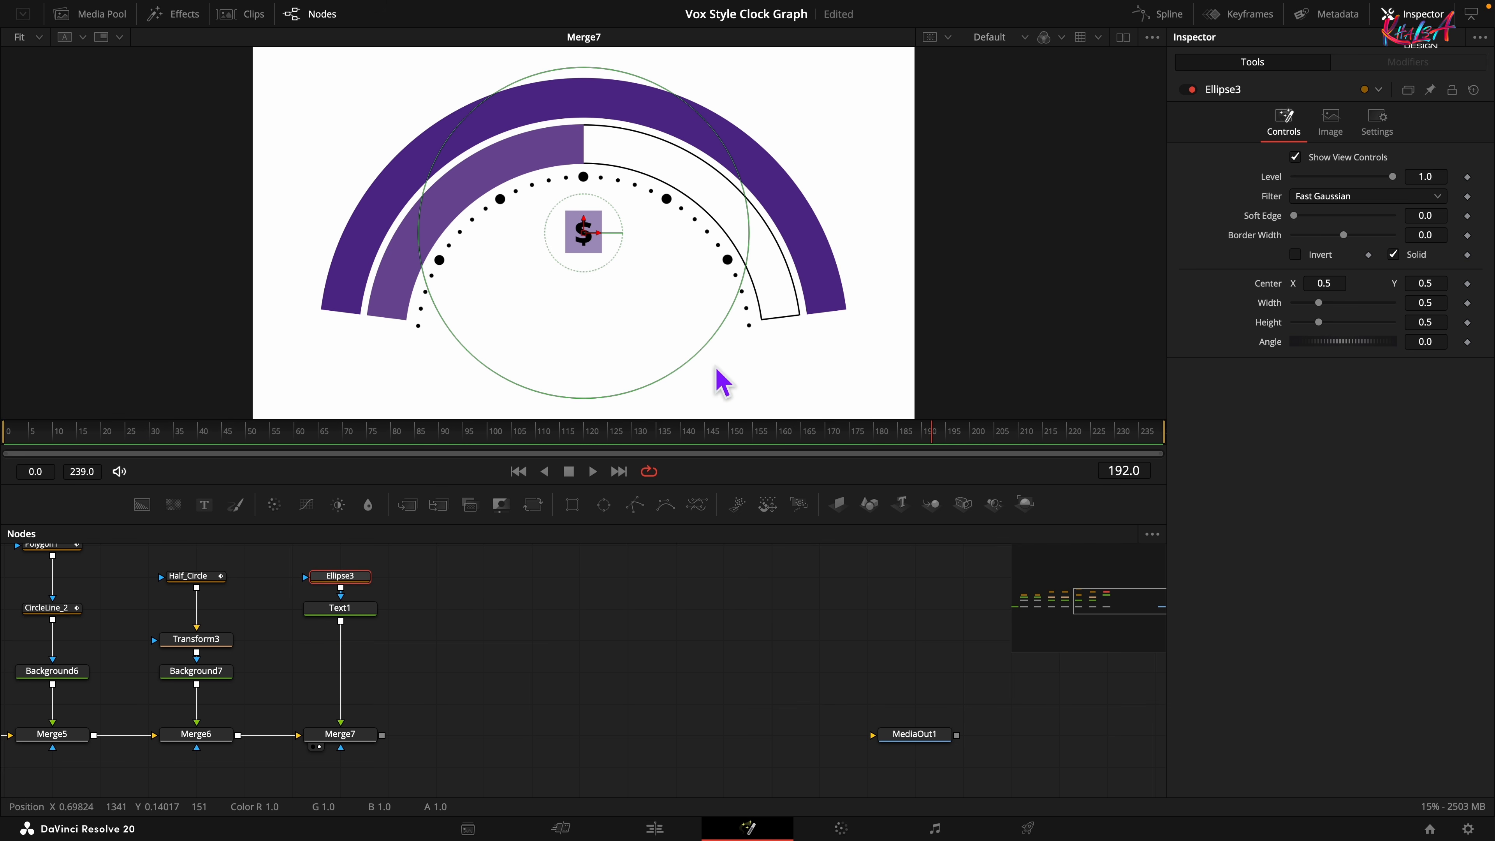
{"action": "left_click_drag", "start_coordinate": [707, 357], "coordinate": [608, 253]}
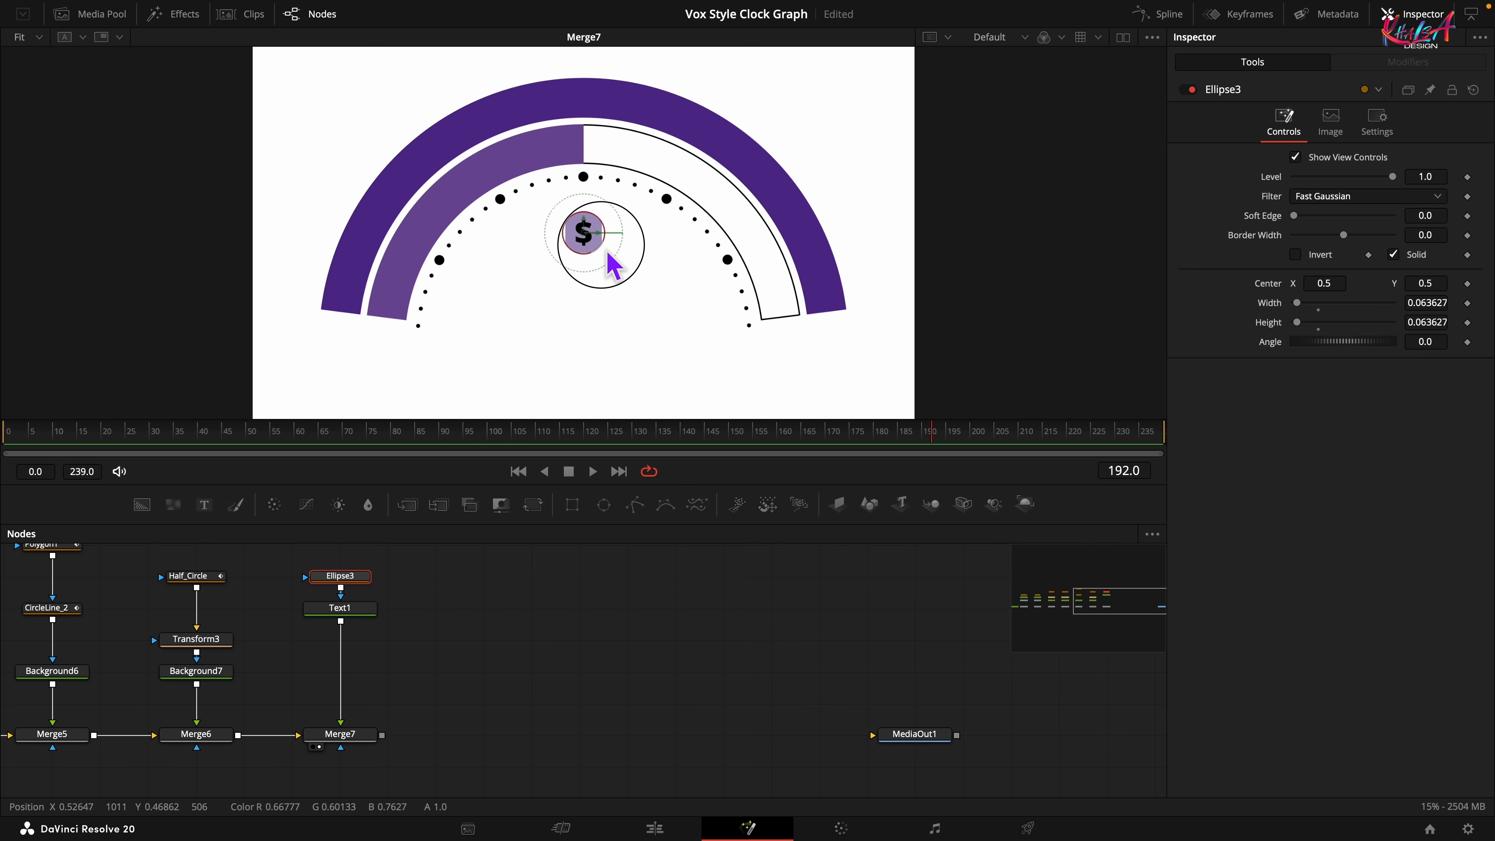
Link the ellipse mask's width to its height with an expression and set the height to 0.055
{"action": "right_click", "coordinate": [1269, 304]}
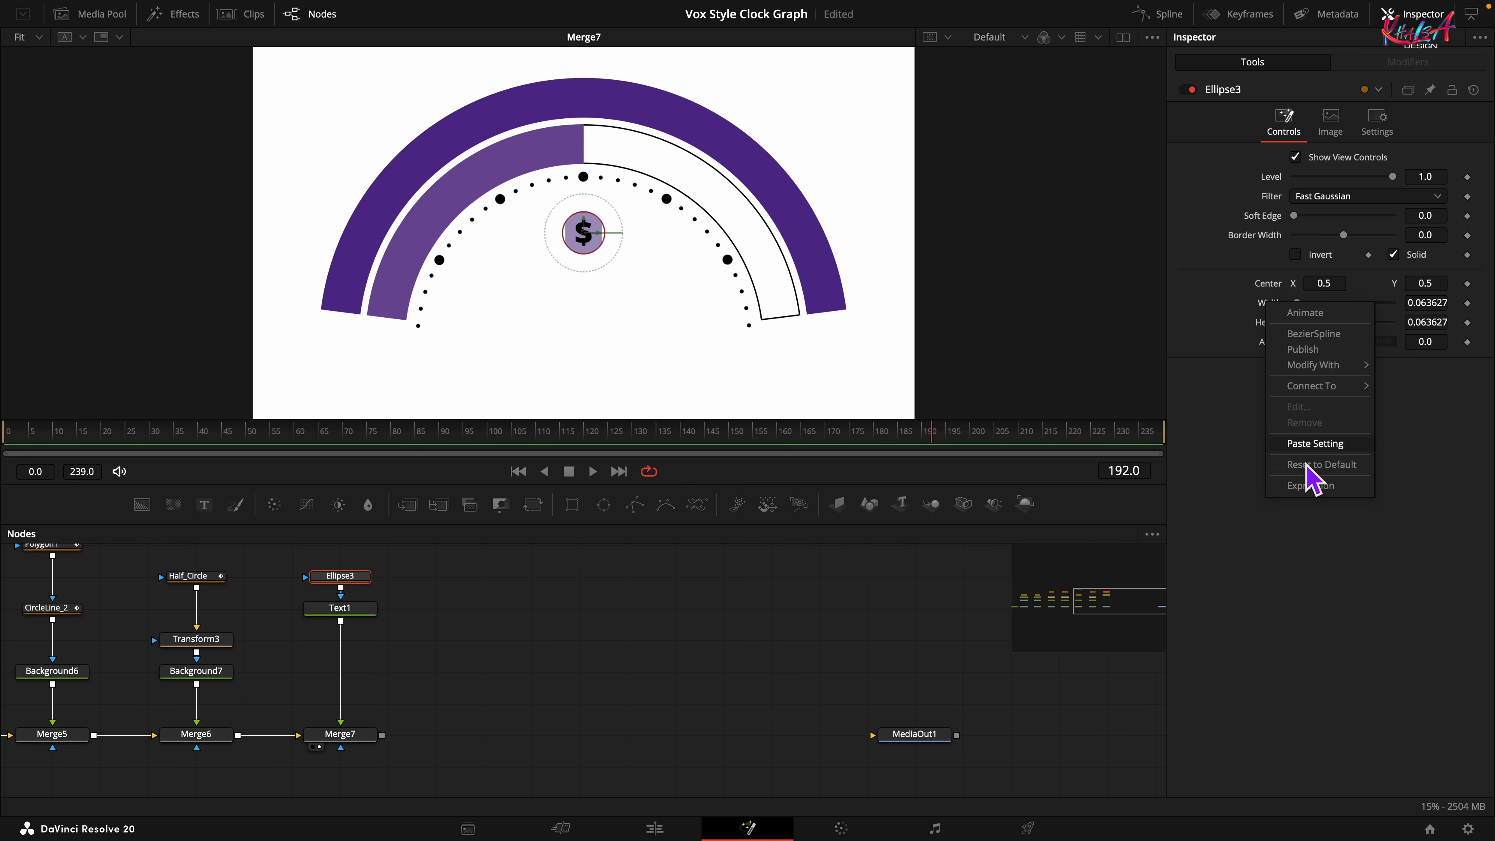
{"action": "left_click", "coordinate": [1304, 494]}
{"action": "left_click_drag", "start_coordinate": [1297, 322], "coordinate": [1272, 345]}
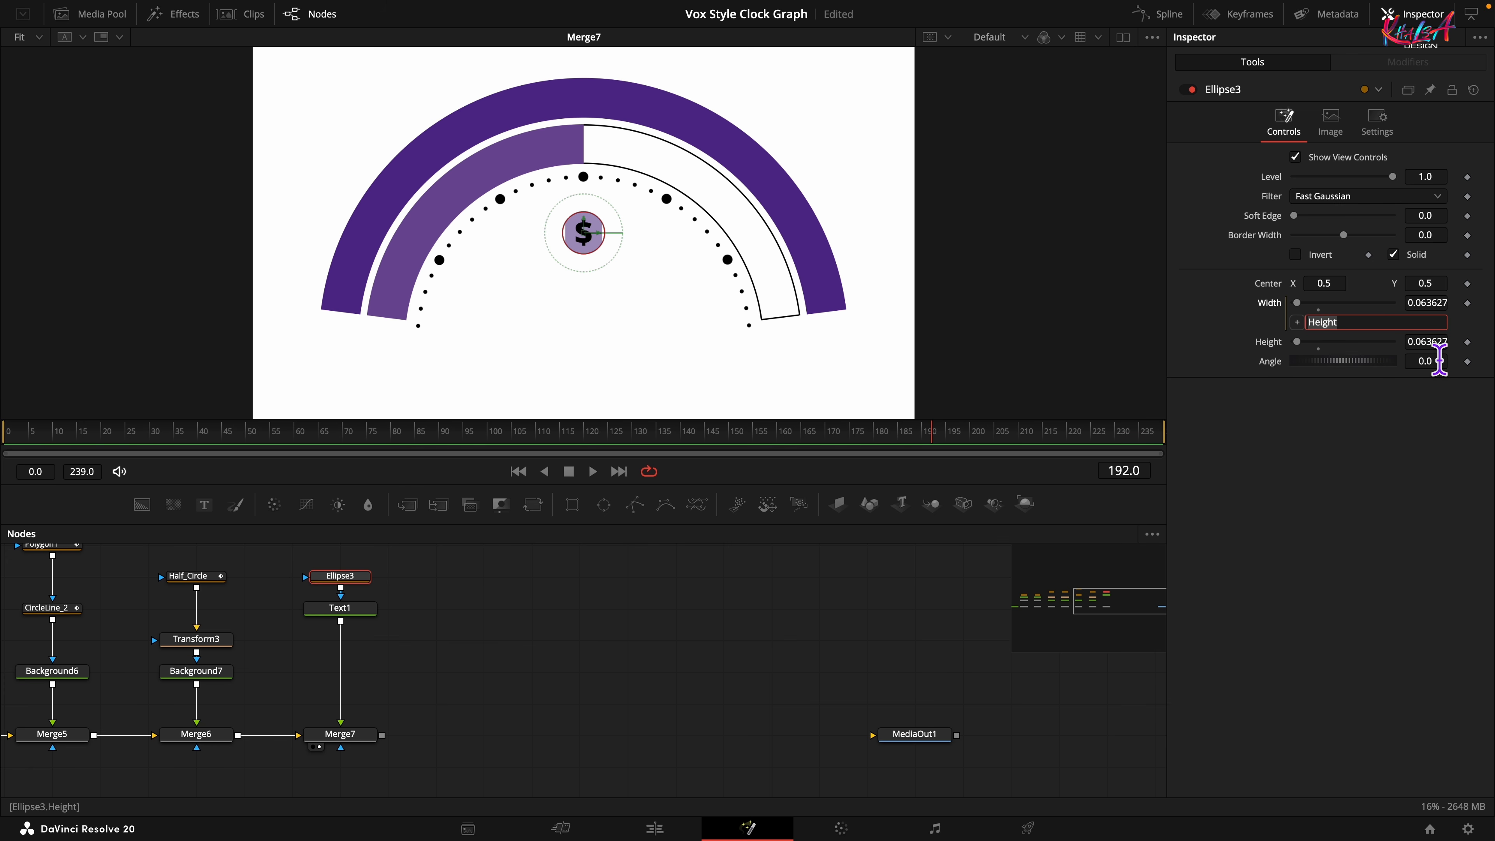
{"action": "key", "text": "Tab"}
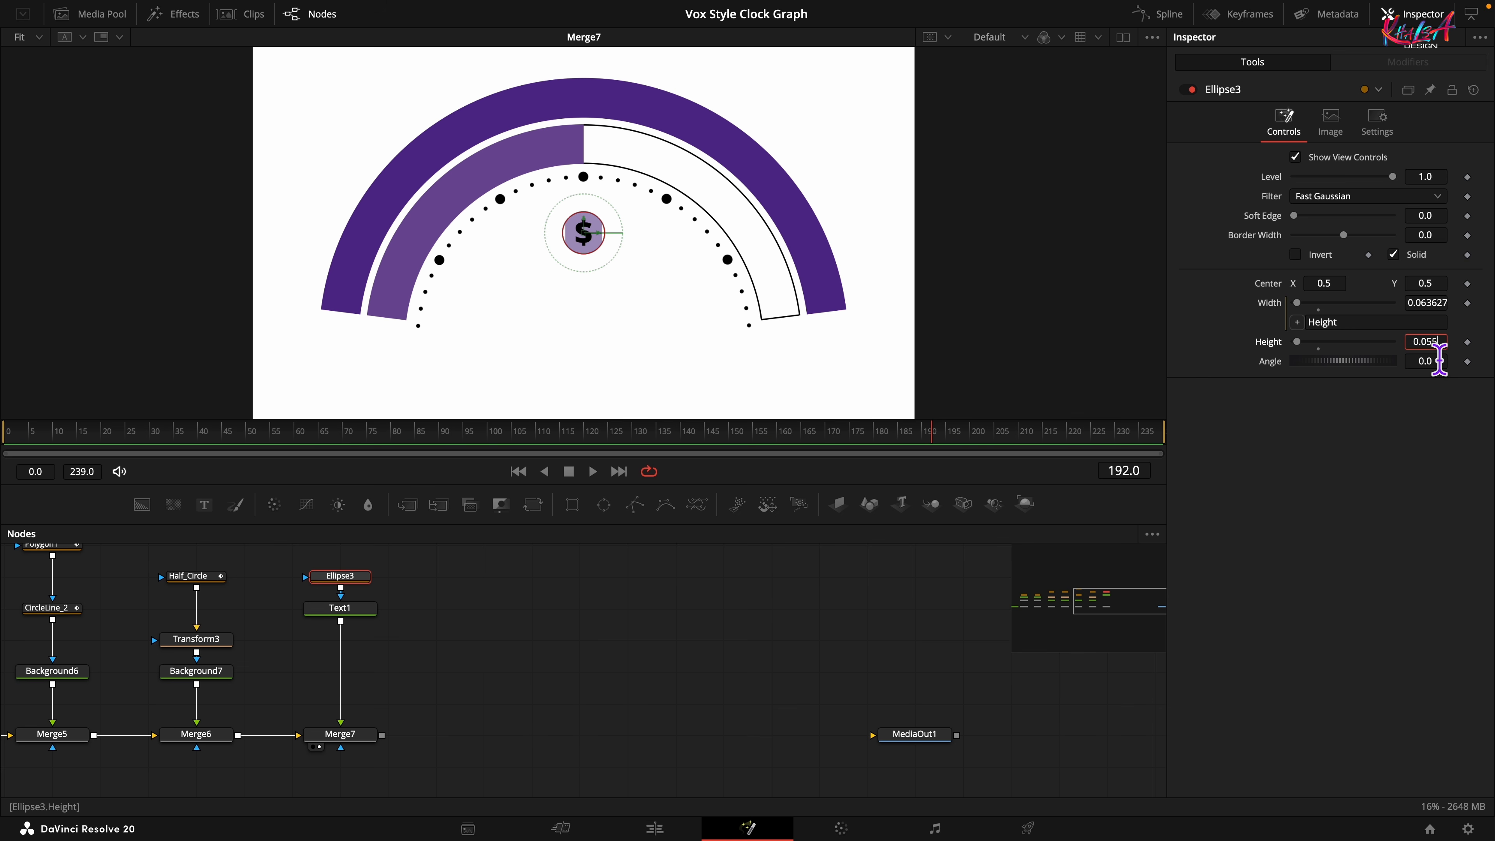
{"action": "key", "text": "Tab"}
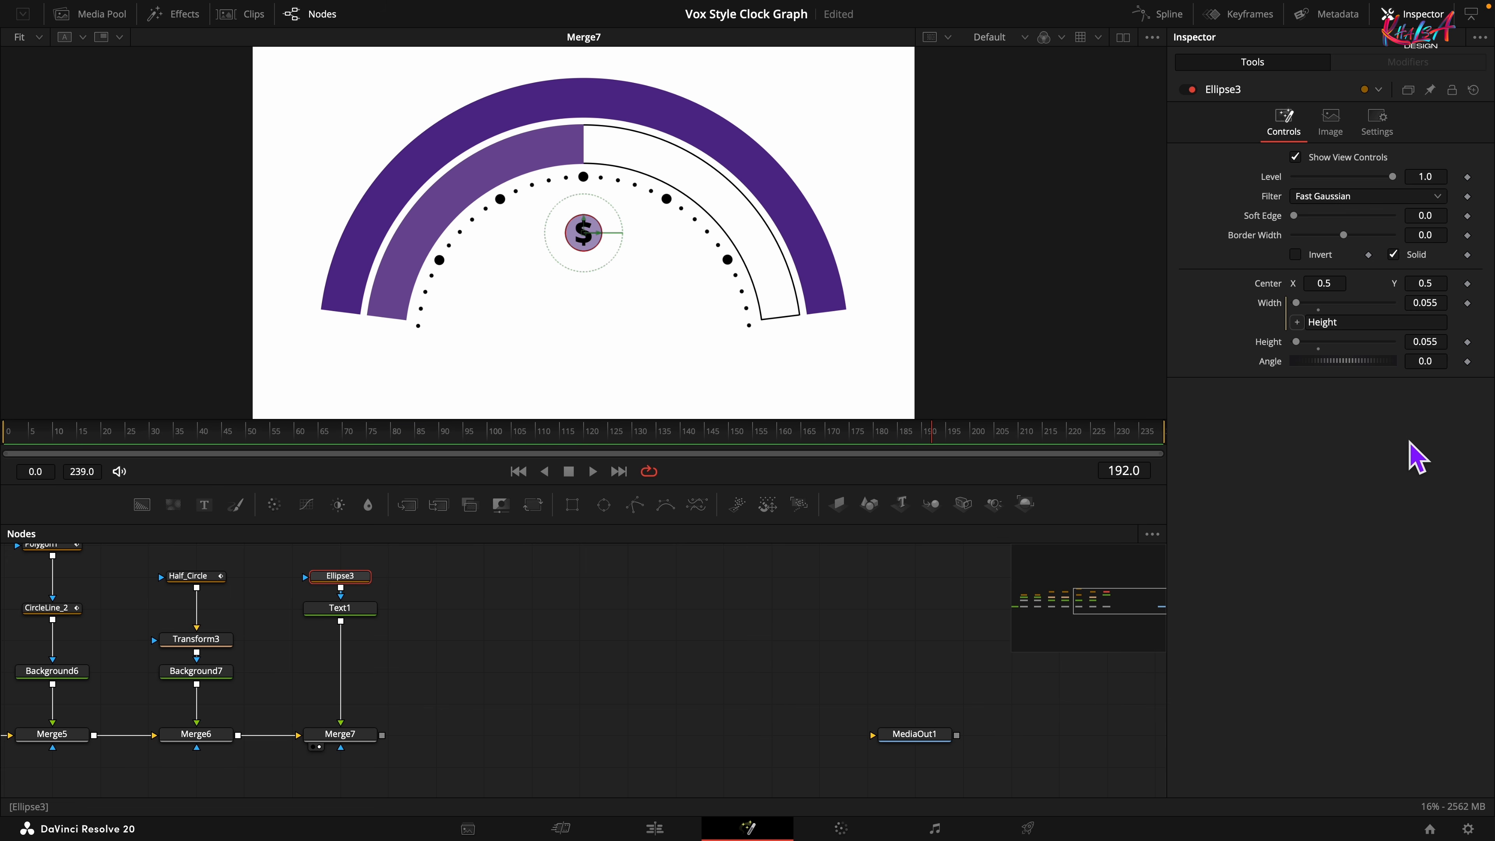
Insert a Merge node between Text1 and Merge7, and arrange it directly above Merge7
{"action": "scroll", "coordinate": [494, 678], "scroll_direction": "up", "scroll_amount": 2}
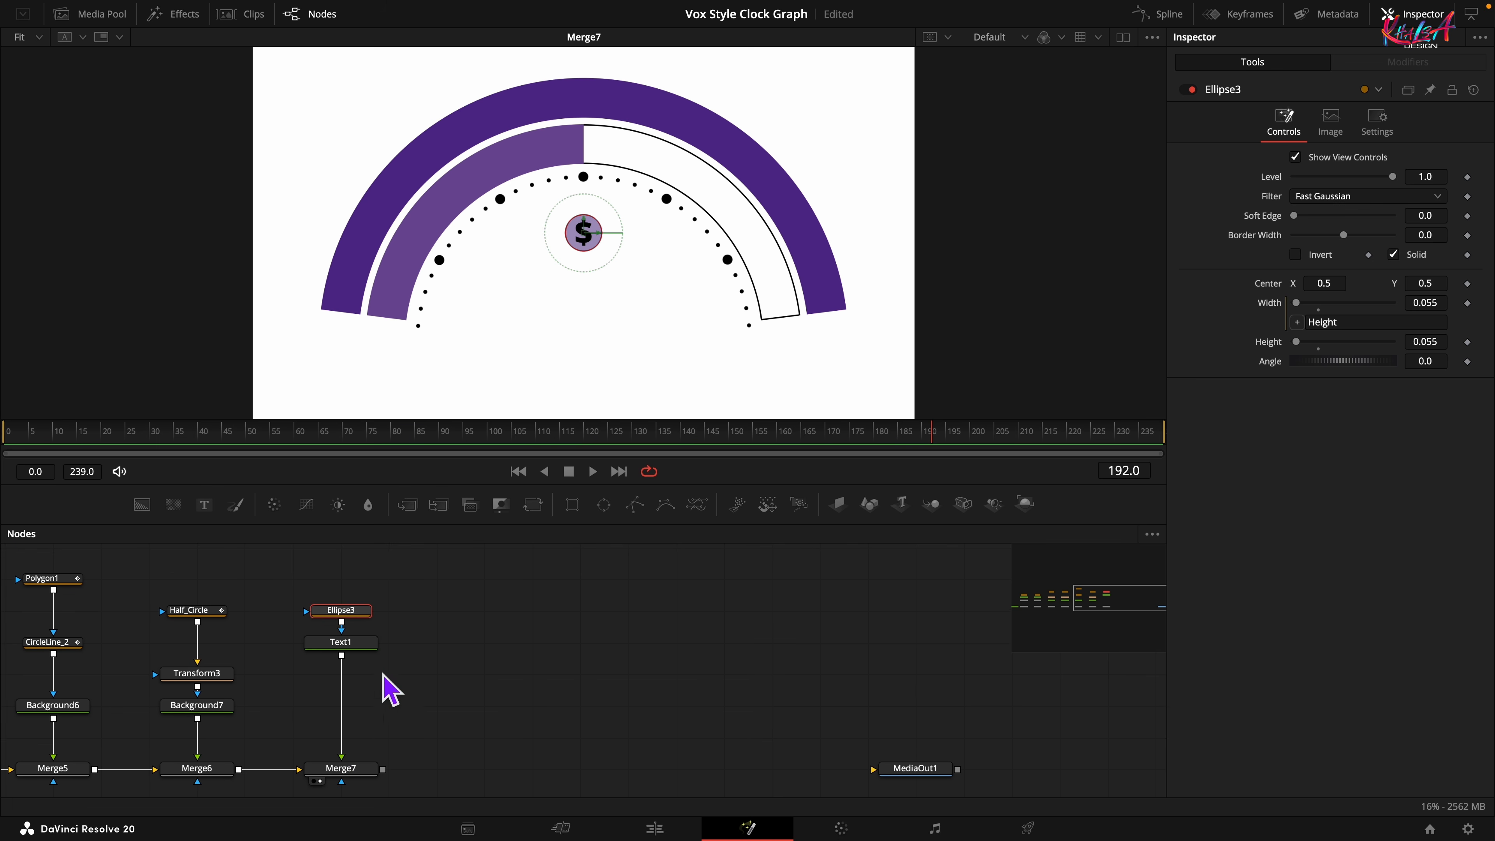
{"action": "left_click", "coordinate": [368, 643]}
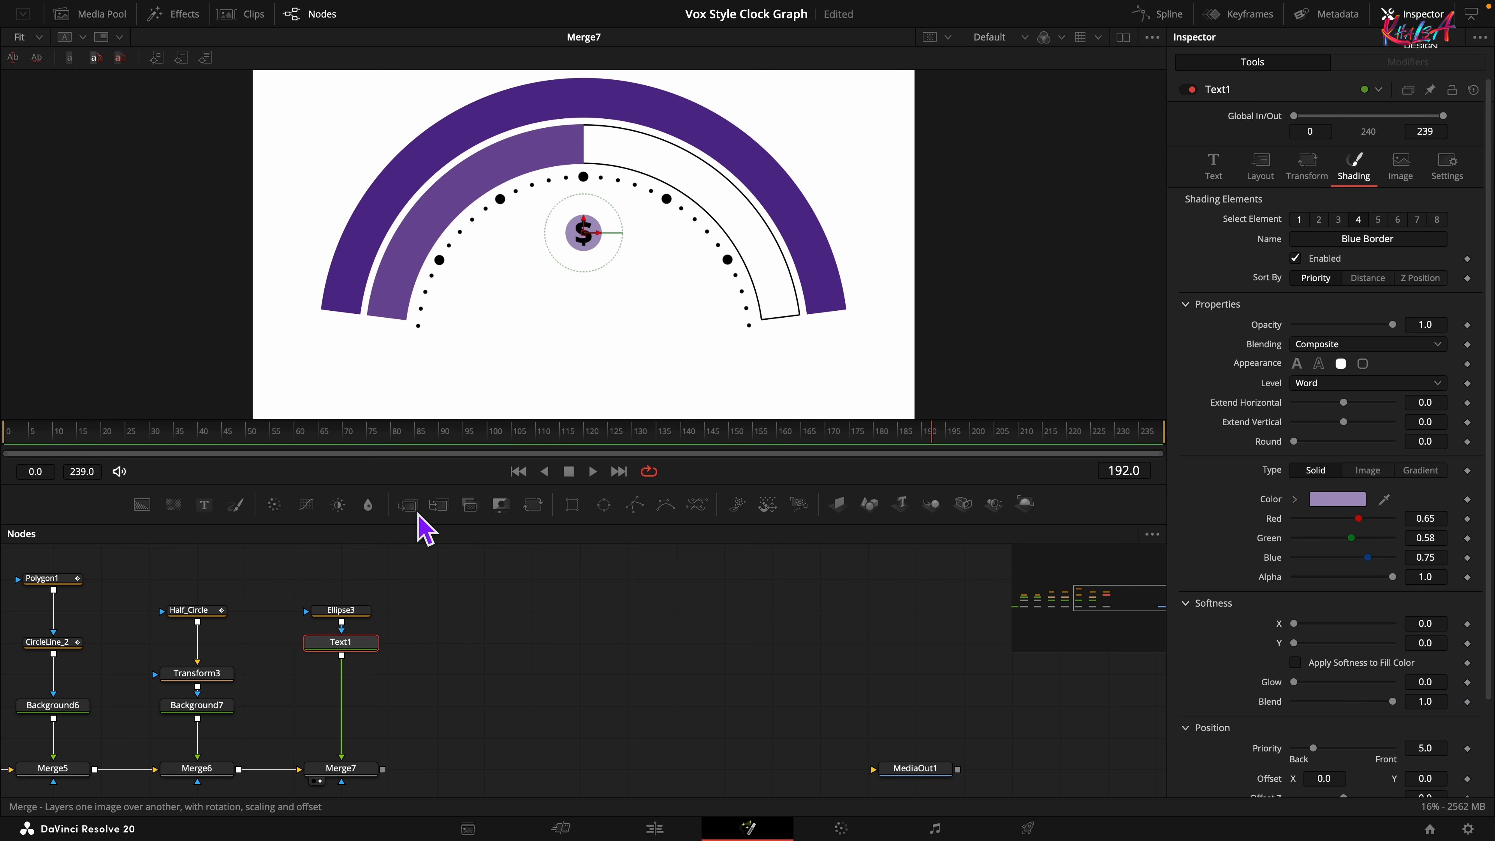
{"action": "left_click", "coordinate": [407, 505]}
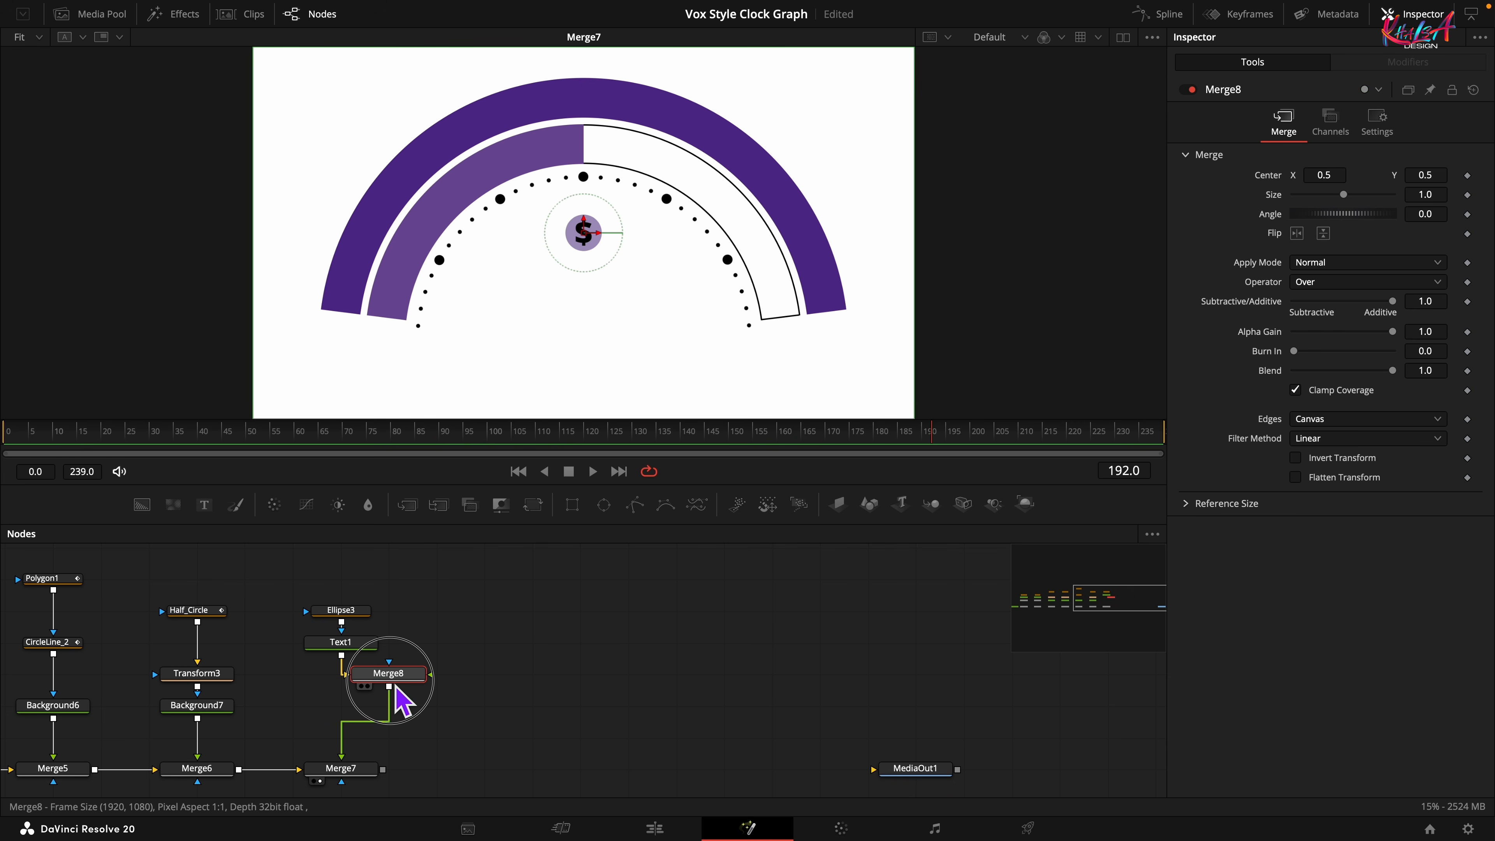
{"action": "left_click_drag", "start_coordinate": [395, 687], "coordinate": [449, 693]}
{"action": "left_click", "coordinate": [377, 772]}
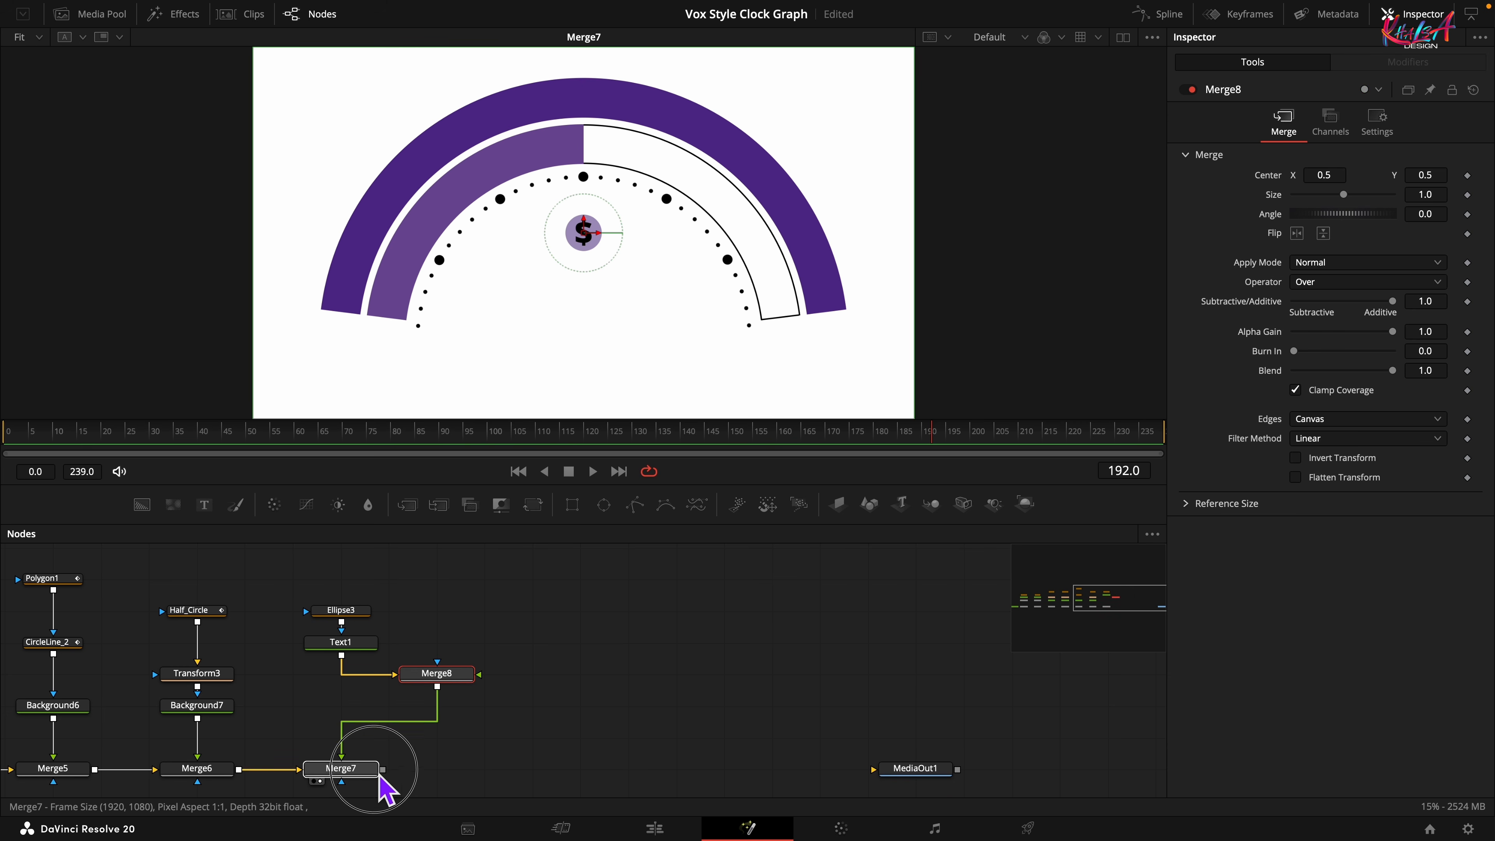
{"action": "left_click_drag", "start_coordinate": [379, 774], "coordinate": [474, 775]}
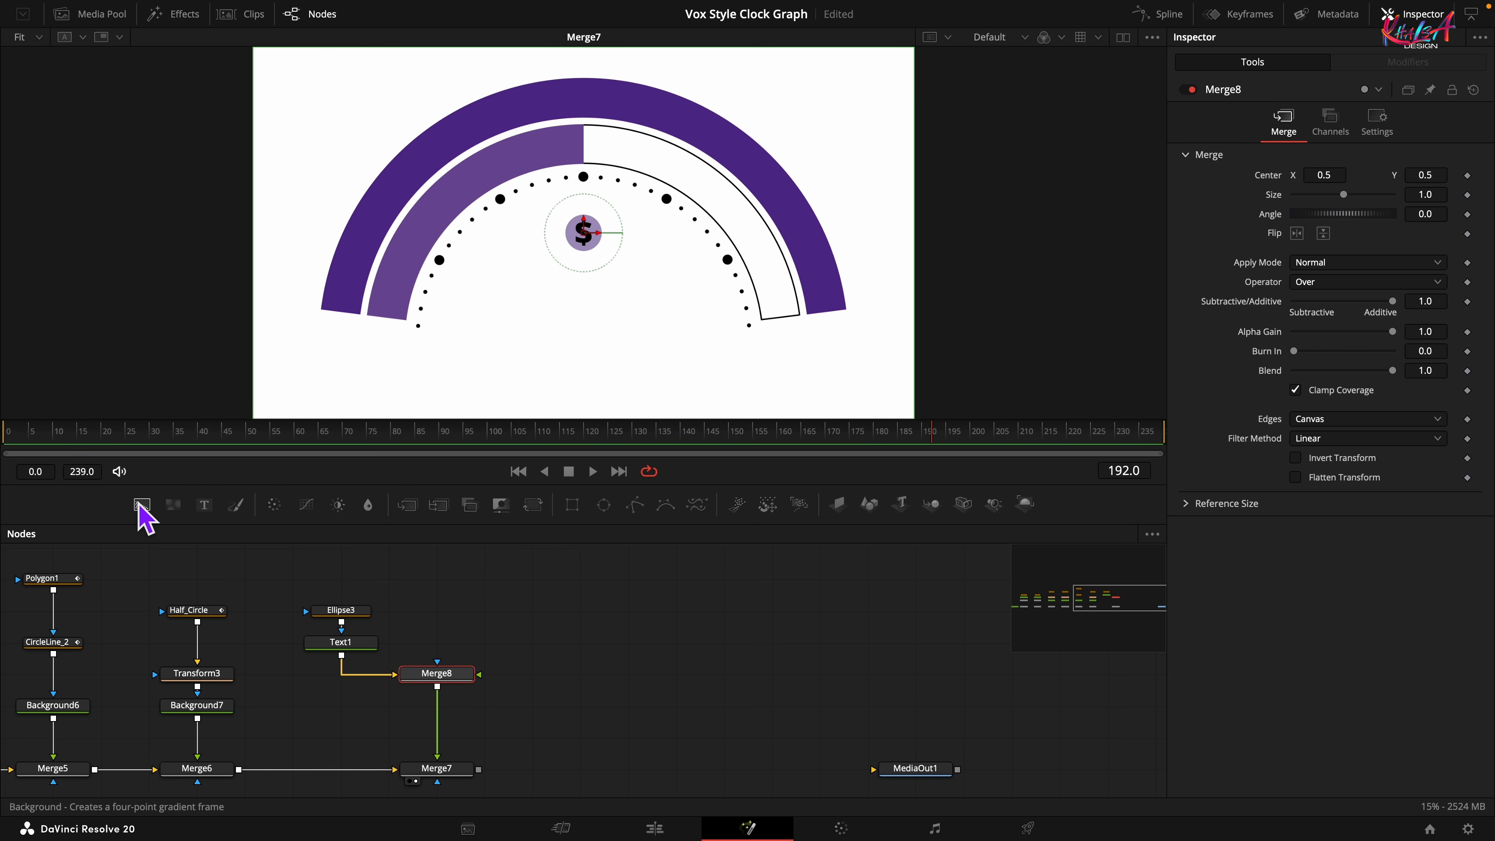
Add a new Background node and connect it to Merge8's foreground input
{"action": "left_click_drag", "start_coordinate": [141, 507], "coordinate": [450, 673]}
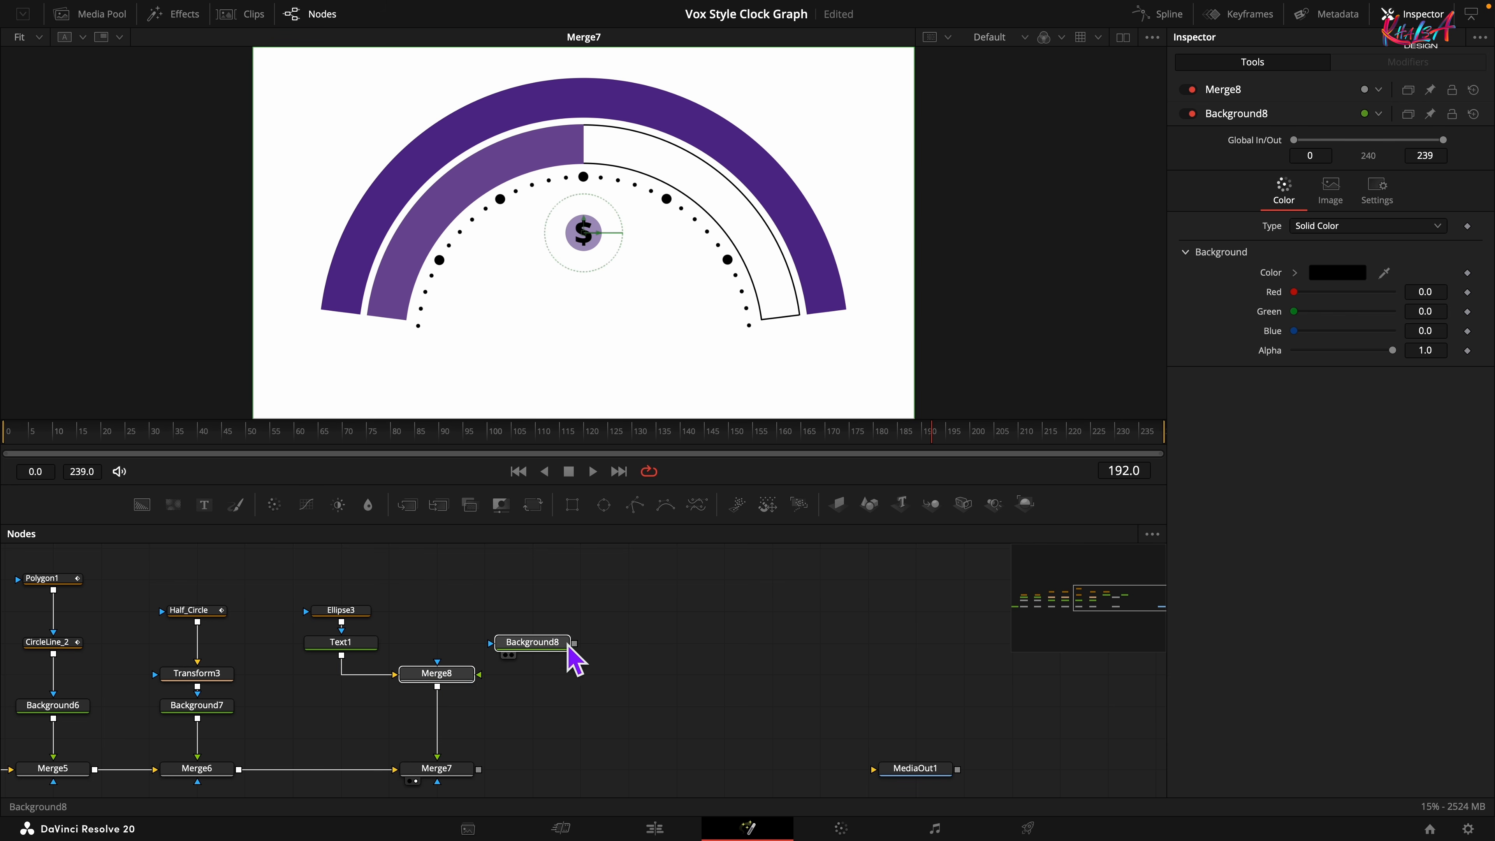
{"action": "left_click_drag", "start_coordinate": [574, 648], "coordinate": [479, 675]}
Set the new background's colour to red 0.2, green 0.1 and blue 0.3
{"action": "left_click", "coordinate": [539, 647]}
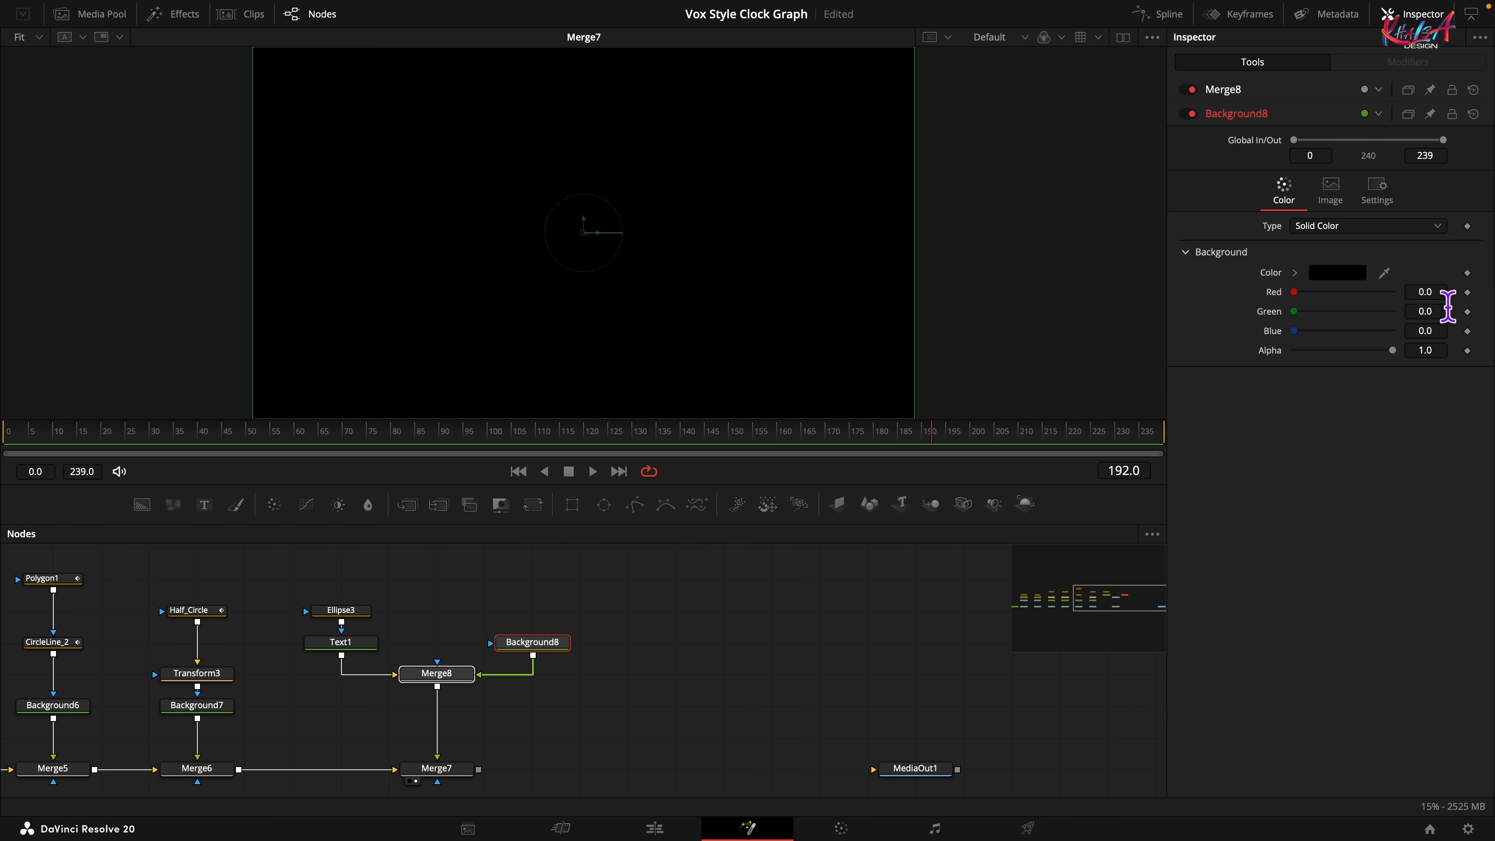
{"action": "left_click", "coordinate": [1438, 293]}
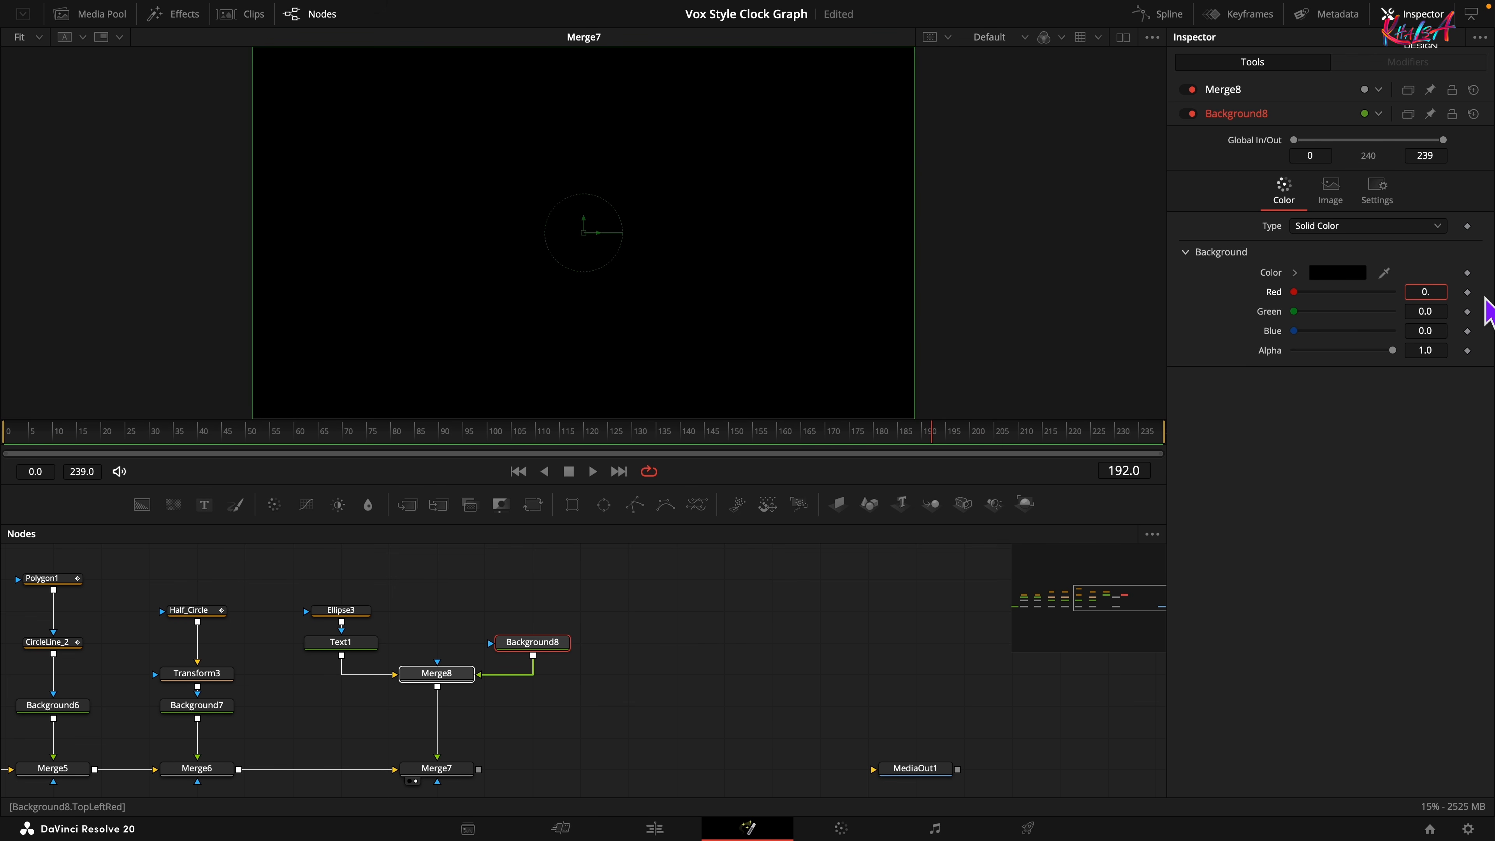
{"action": "type", "text": "0.2"}
{"action": "key", "text": "Tab"}
{"action": "type", "text": "0."}
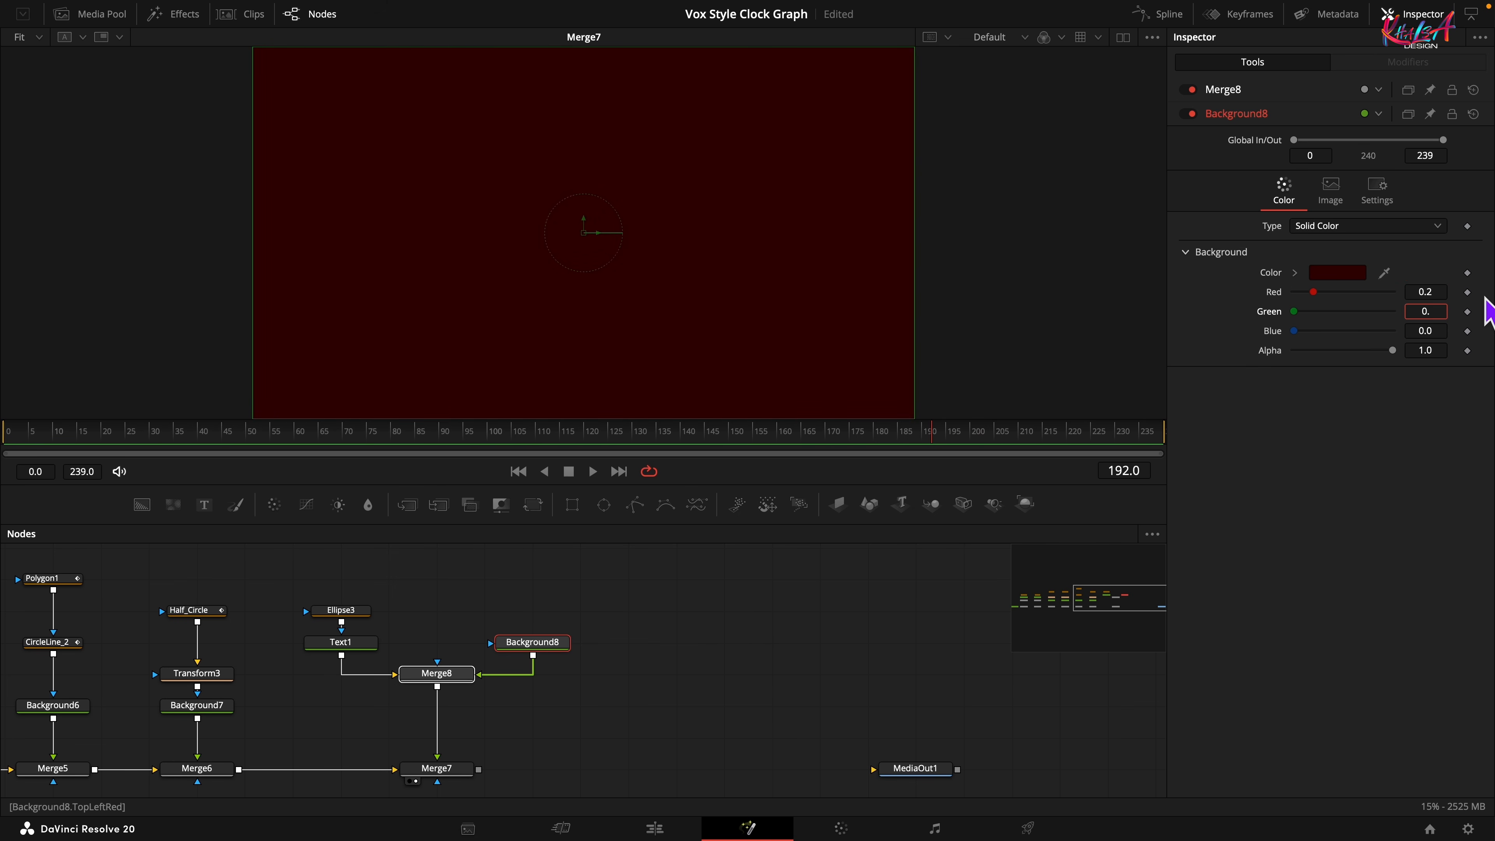
{"action": "key", "text": "Tab"}
{"action": "type", "text": "0"}
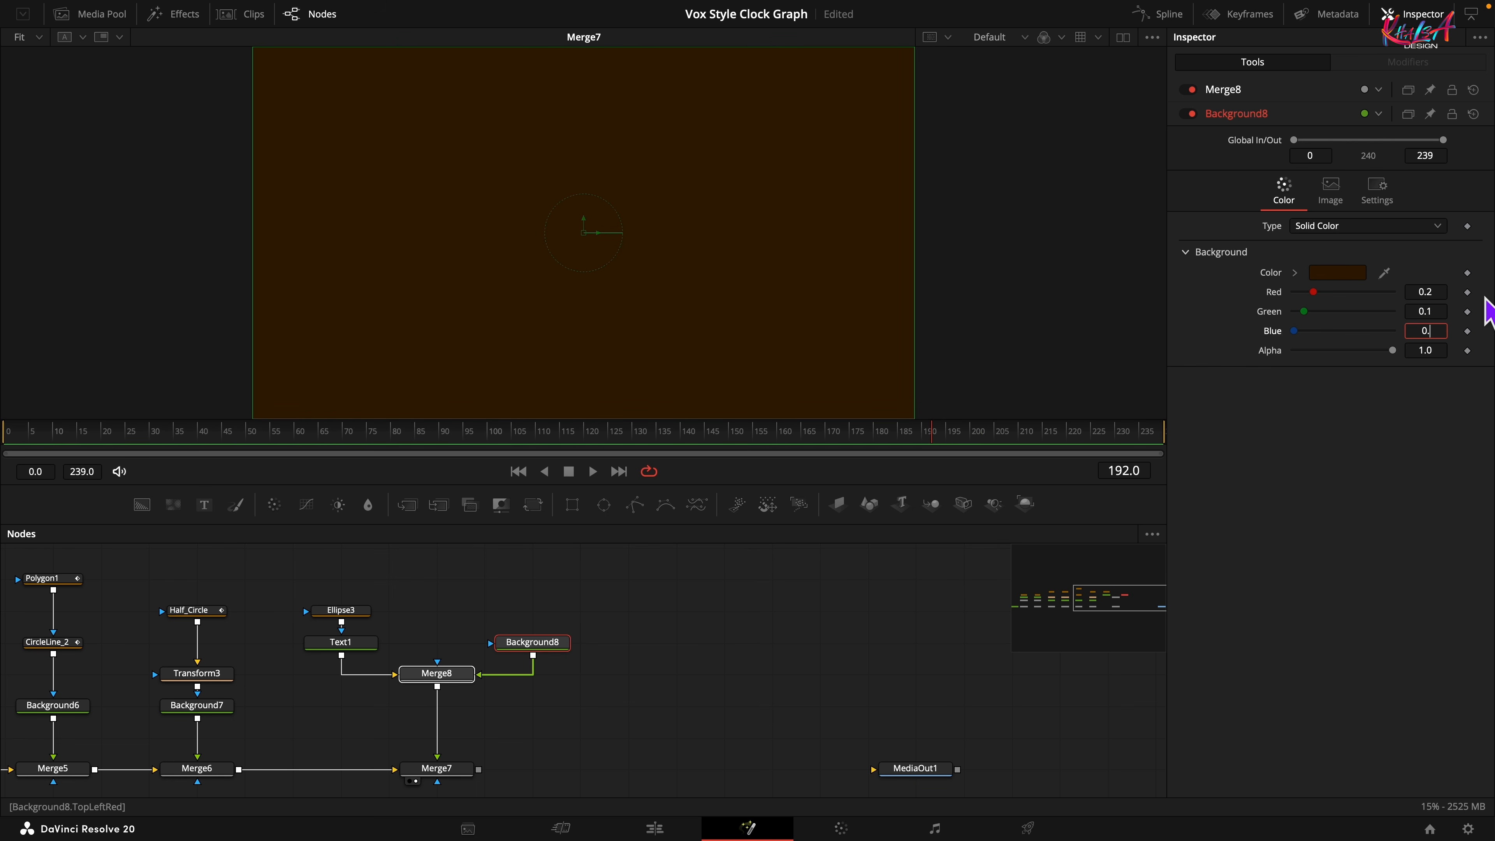
{"action": "key", "text": "Tab"}
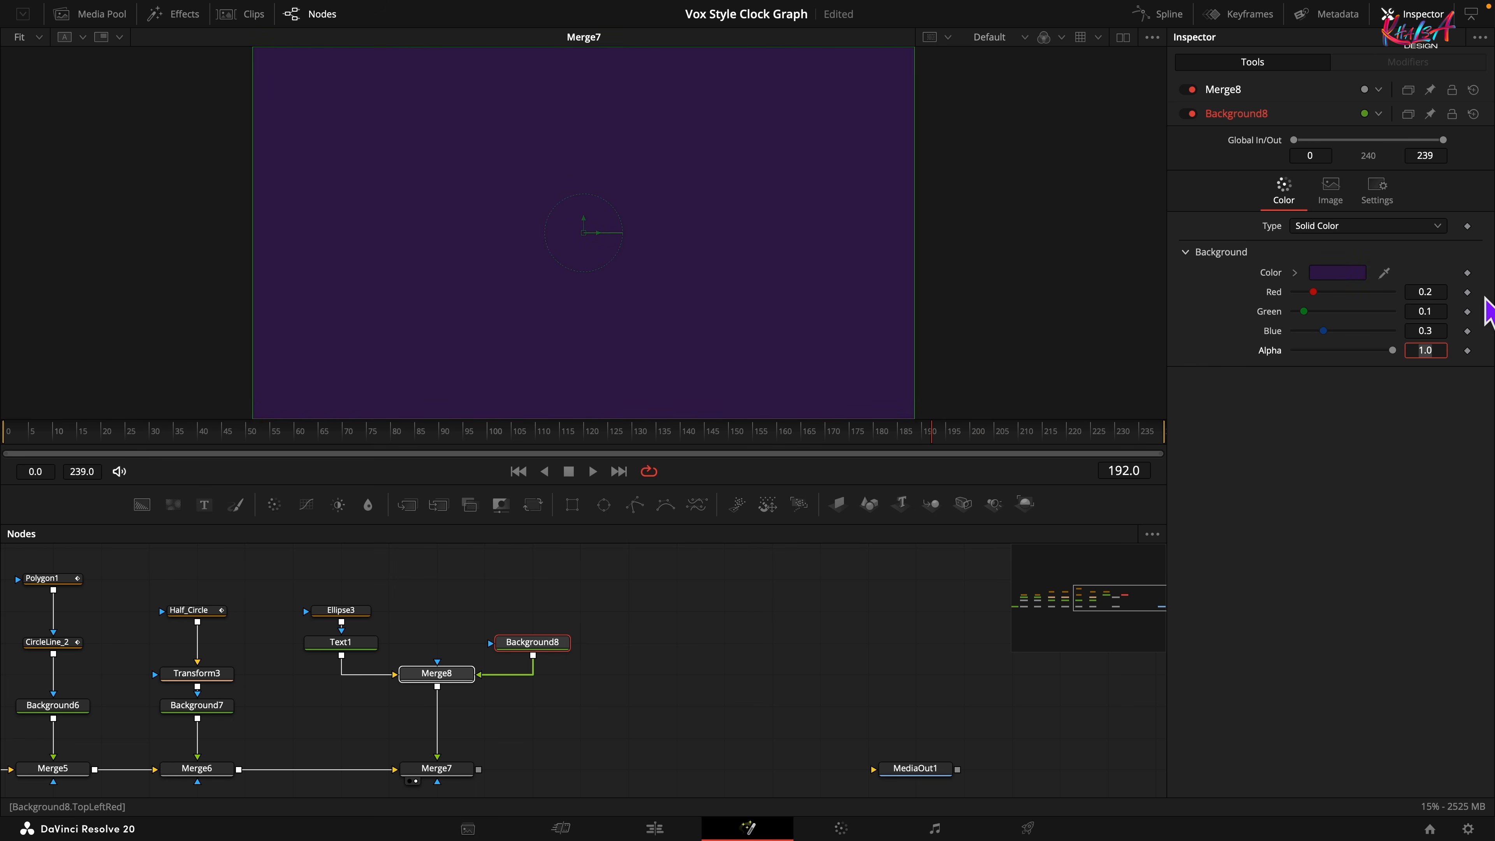
Duplicate the Ellipse3 mask and connect the copy as the mask of Background8
{"action": "left_click", "coordinate": [356, 612]}
{"action": "right_click", "coordinate": [356, 613]}
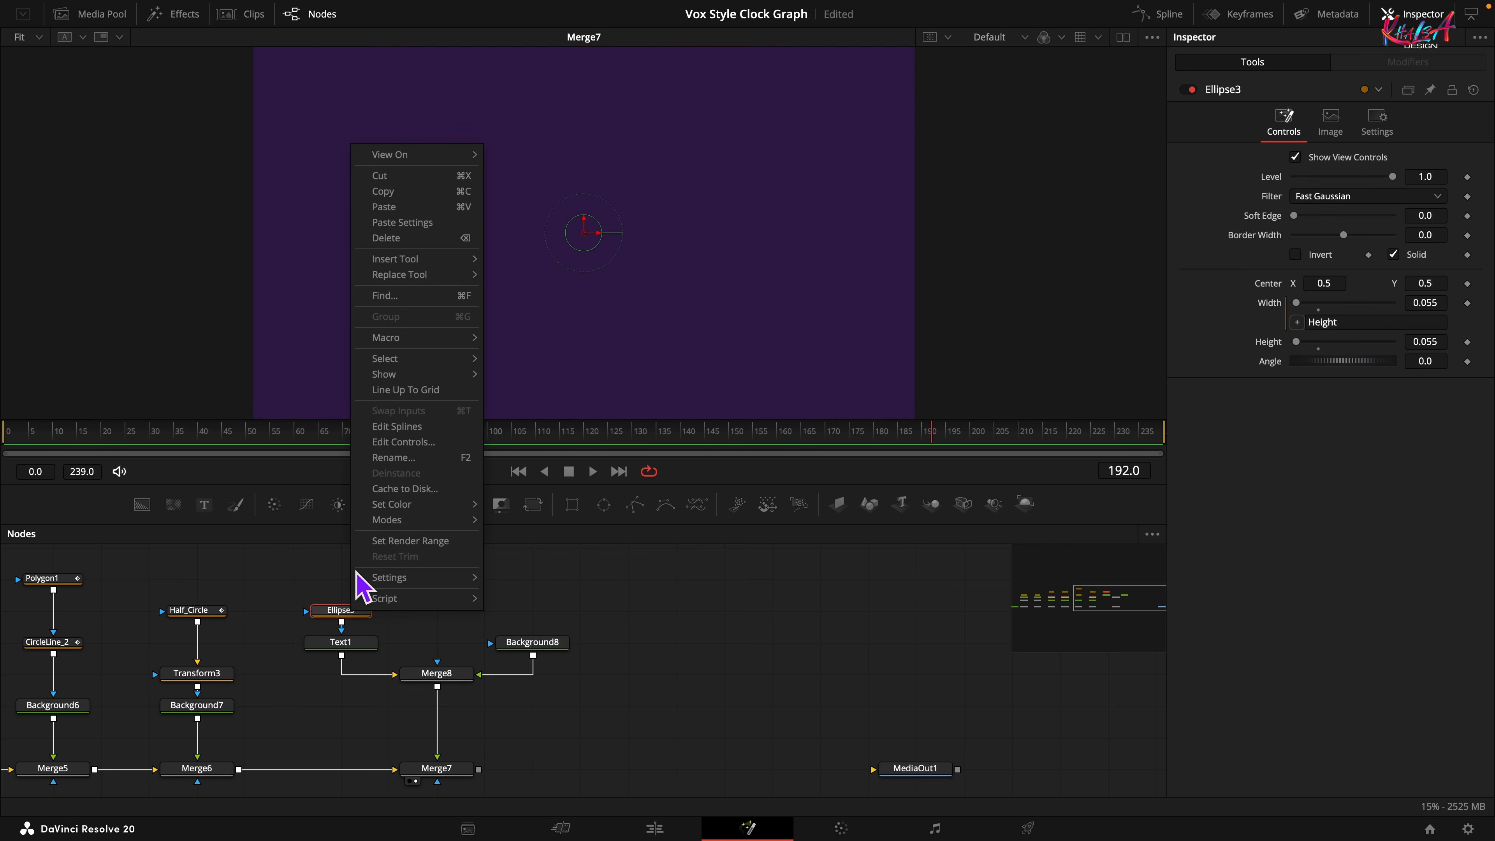
{"action": "left_click", "coordinate": [384, 191]}
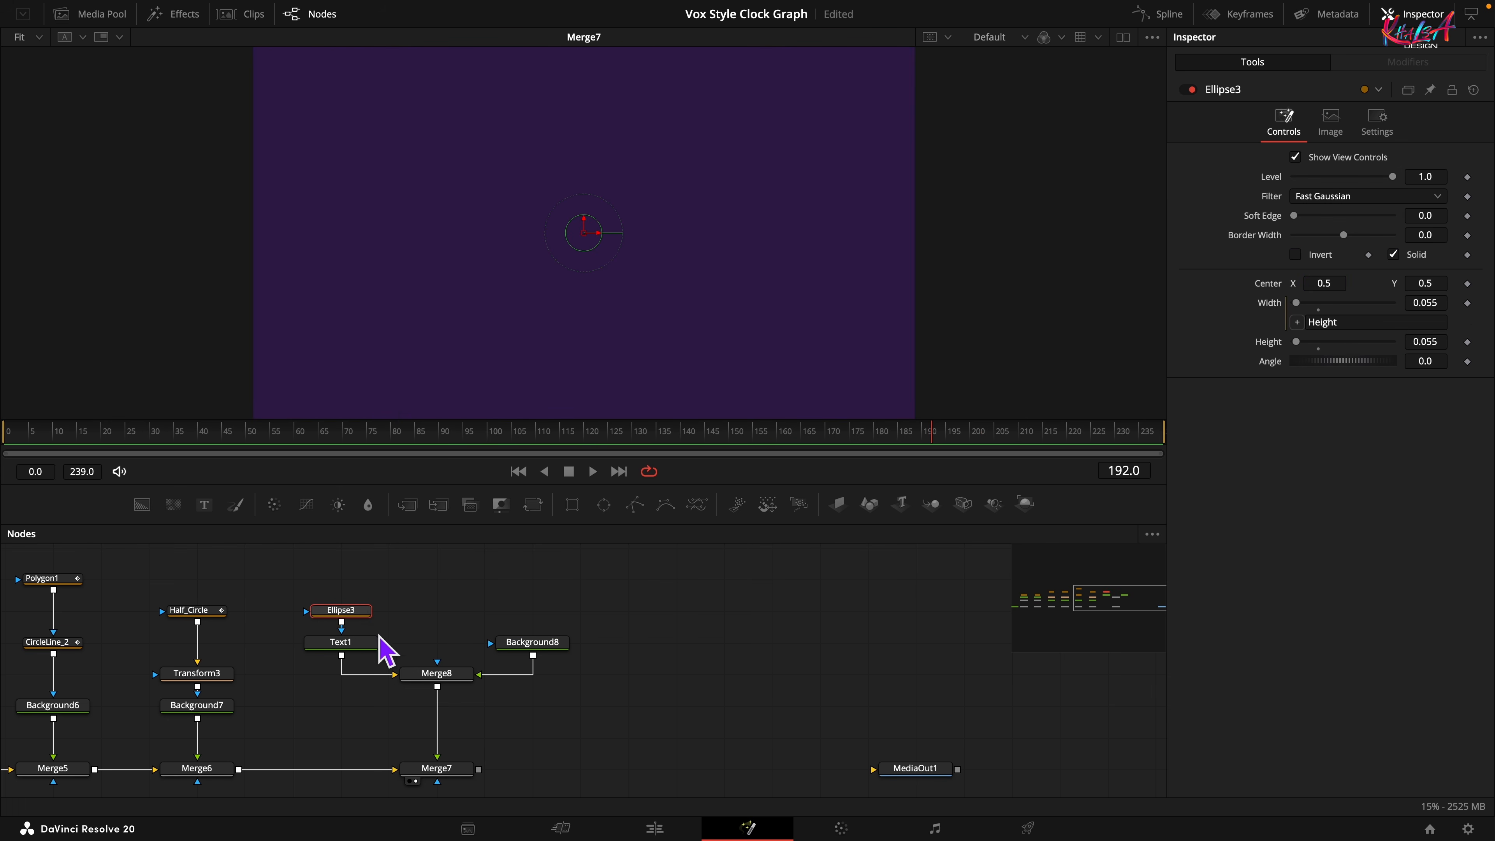
{"action": "right_click", "coordinate": [513, 593]}
{"action": "right_click", "coordinate": [513, 592]}
{"action": "left_click", "coordinate": [538, 563]}
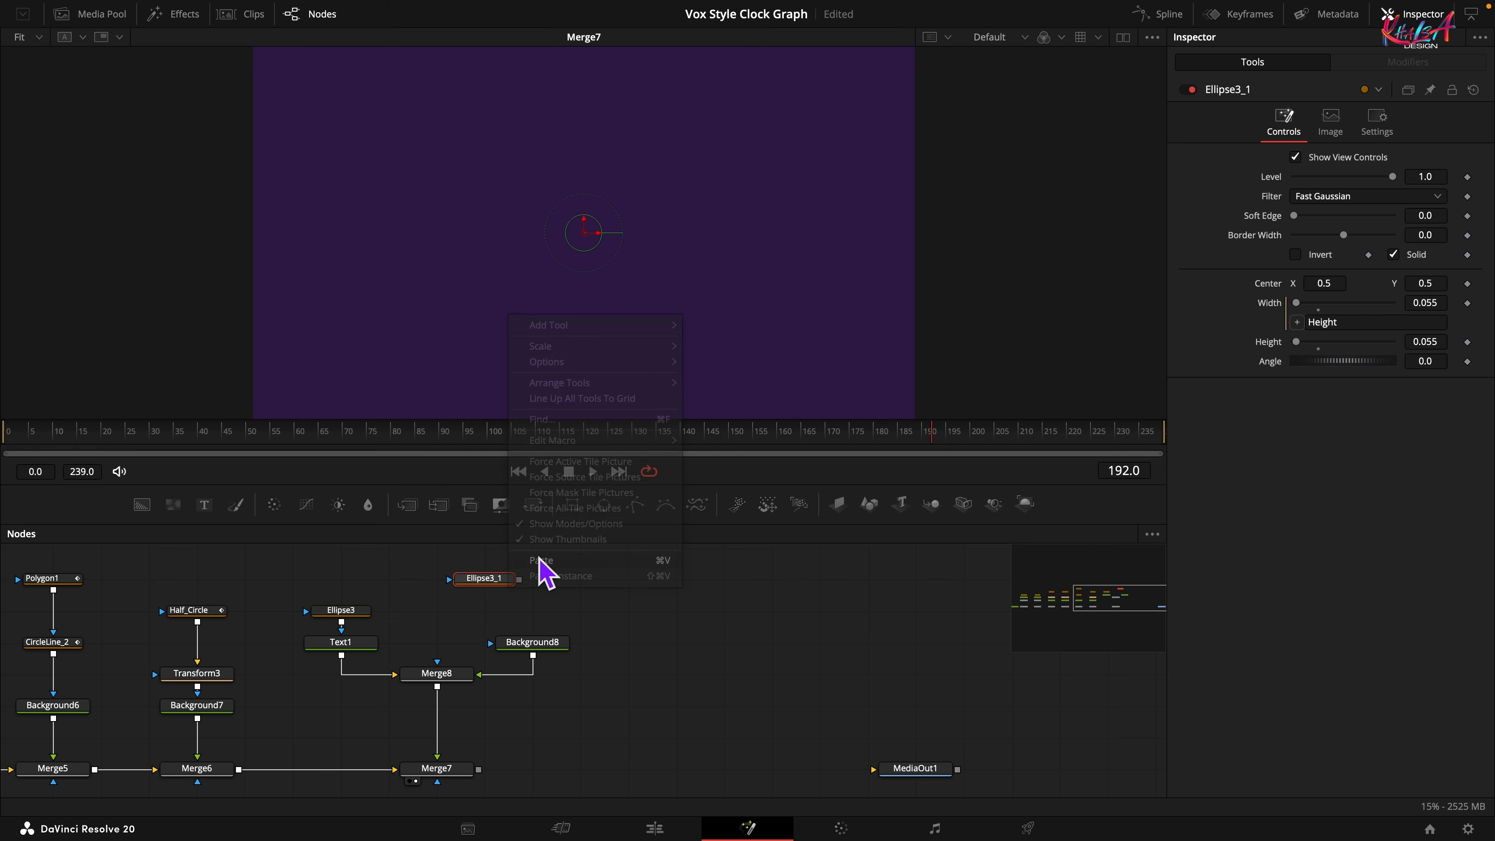
{"action": "left_click_drag", "start_coordinate": [524, 586], "coordinate": [555, 600]}
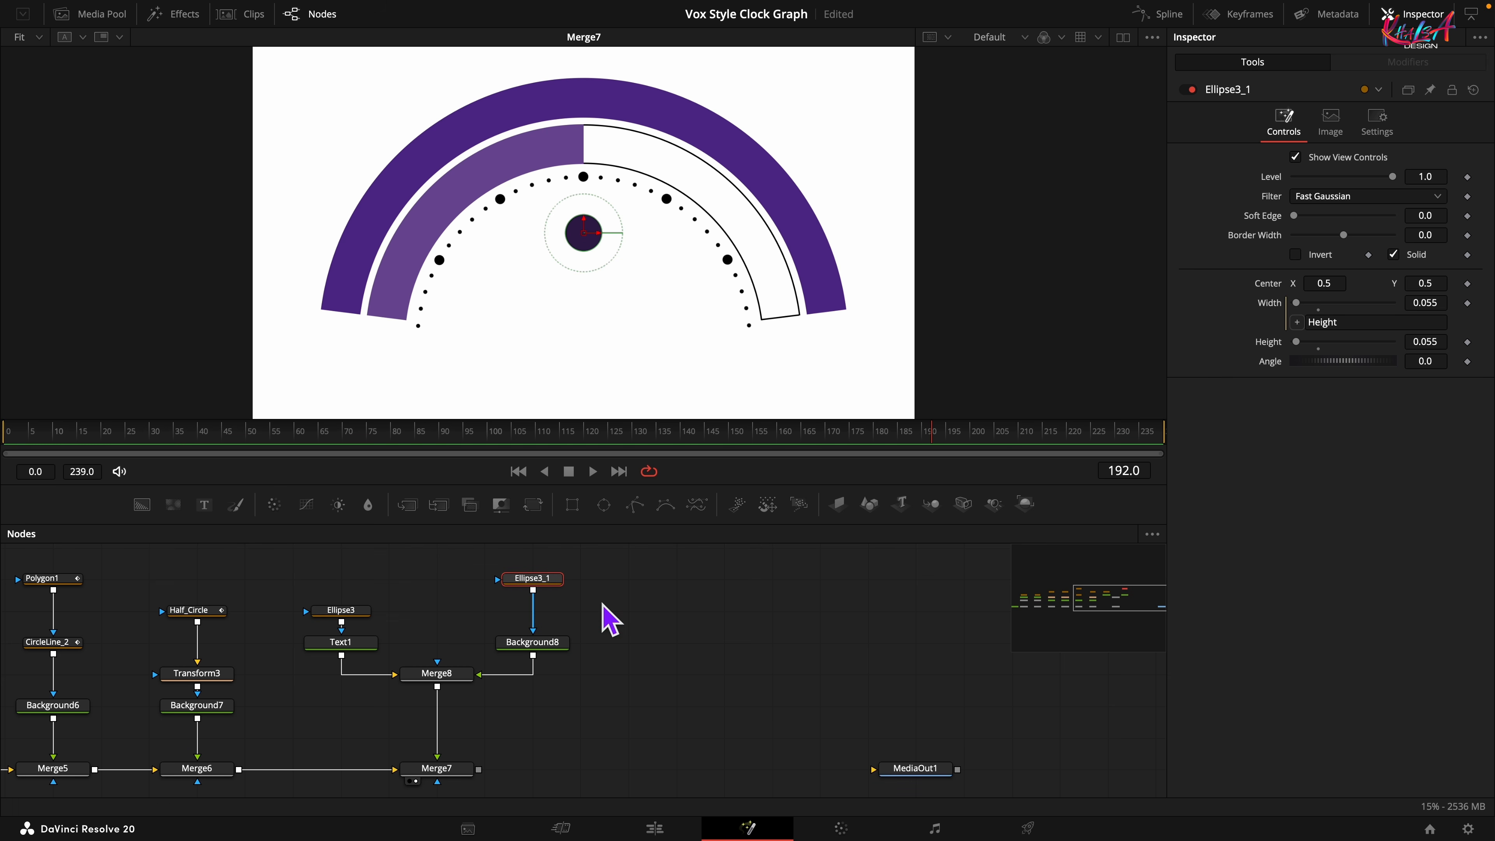
Turn the copied ellipse into an outline by disabling Solid and setting its border width to 0.006
{"action": "left_click", "coordinate": [1392, 254]}
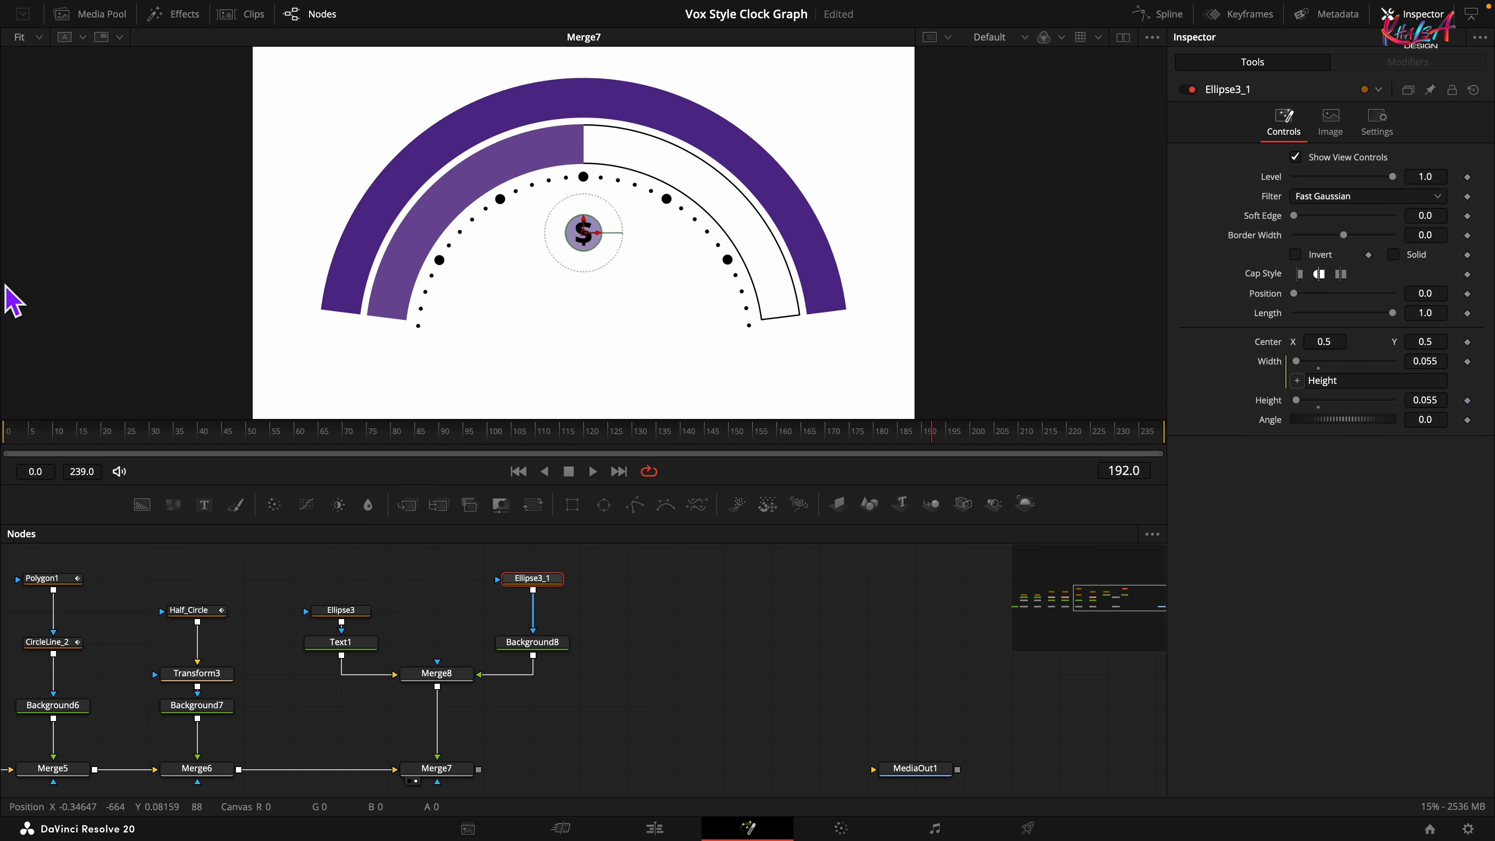
{"action": "left_click", "coordinate": [1441, 232]}
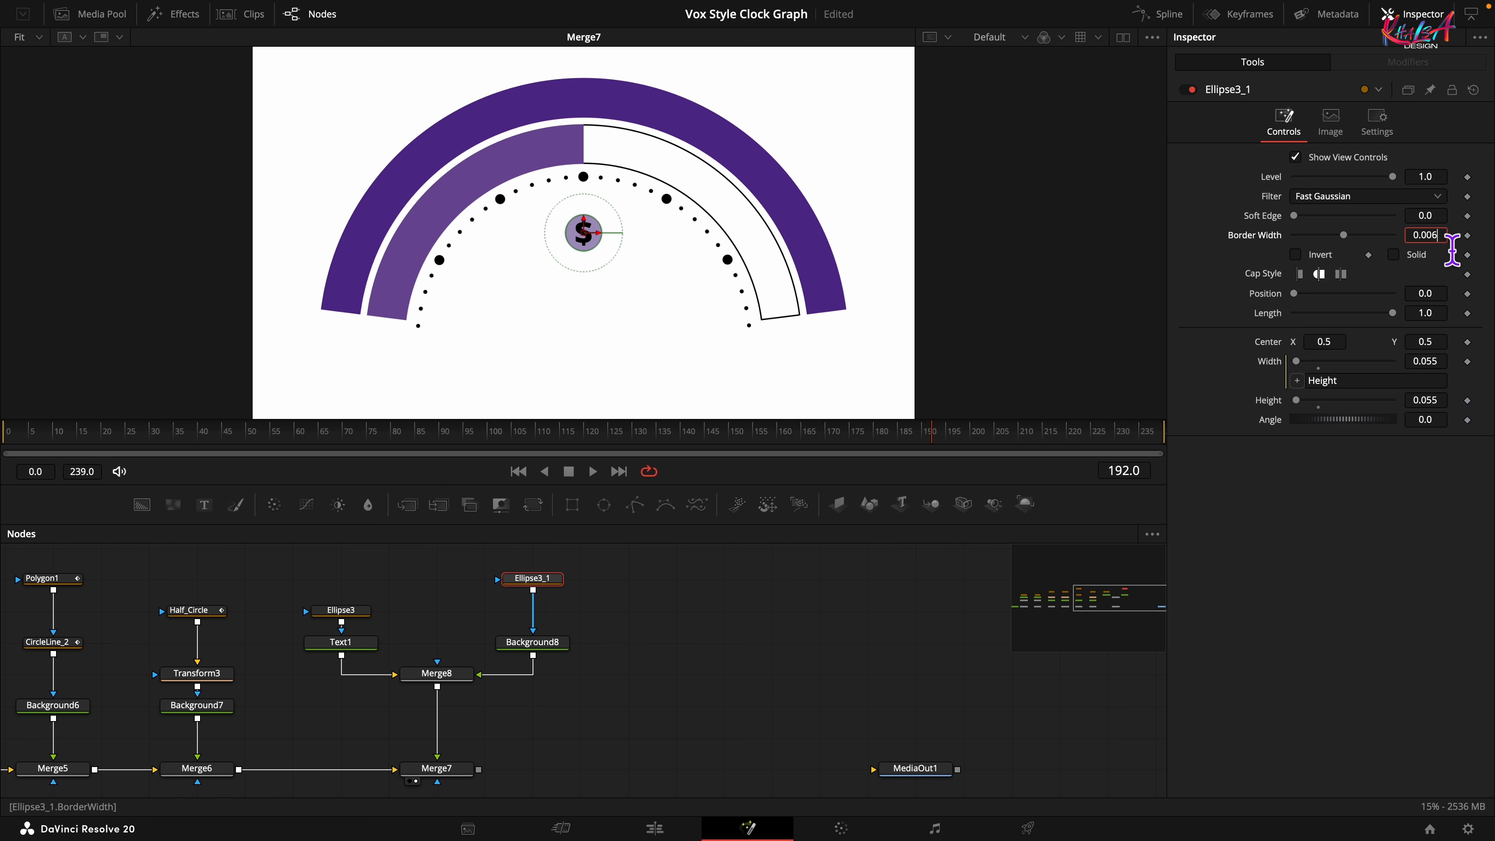
{"action": "key", "text": "Tab"}
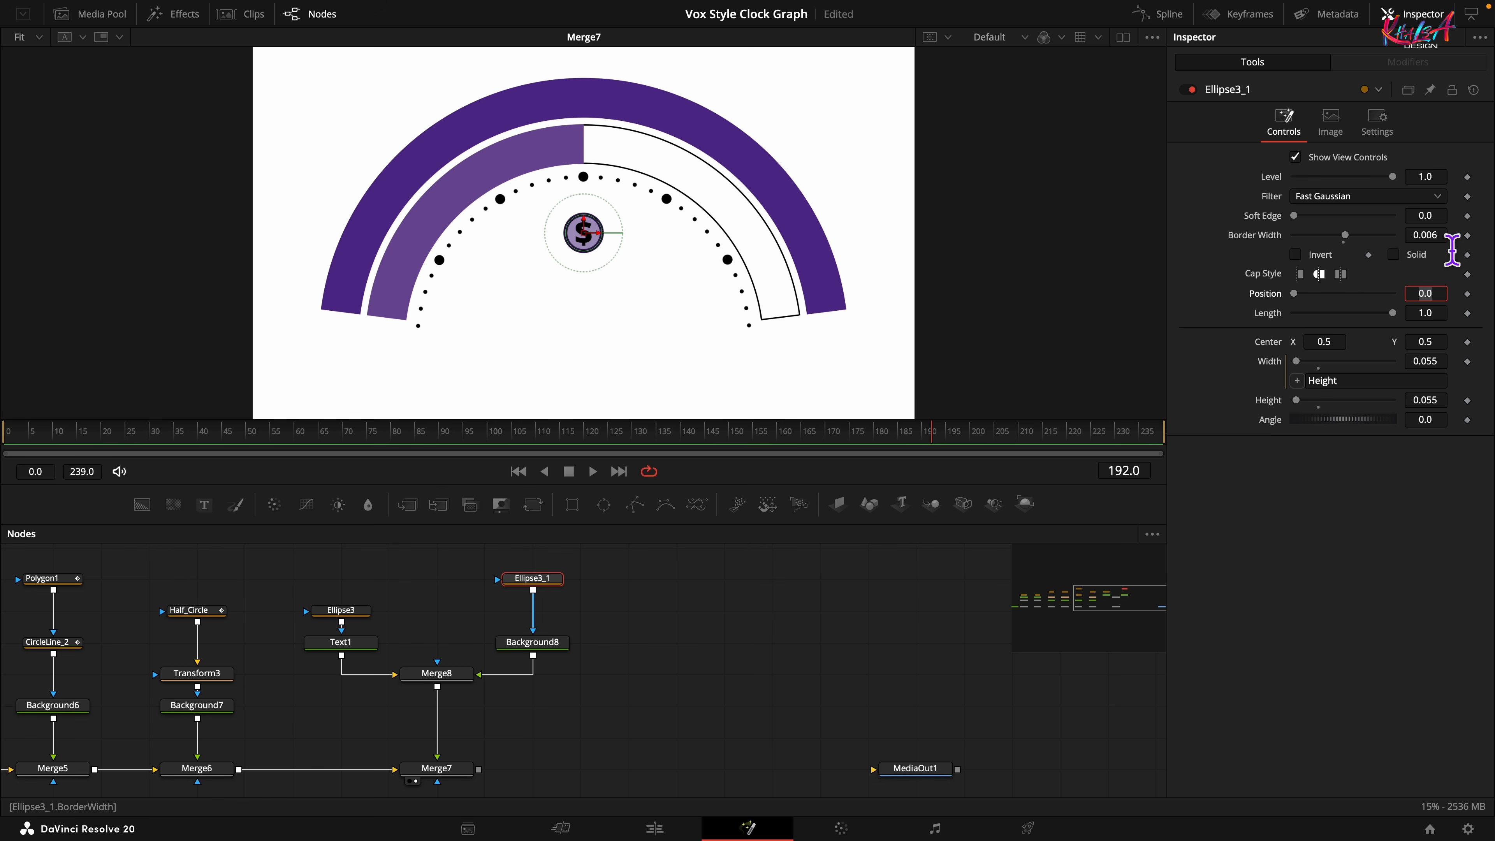
Add a Transform node between Merge8 and Merge7 and set its center X to 0.242
{"action": "left_click", "coordinate": [536, 649]}
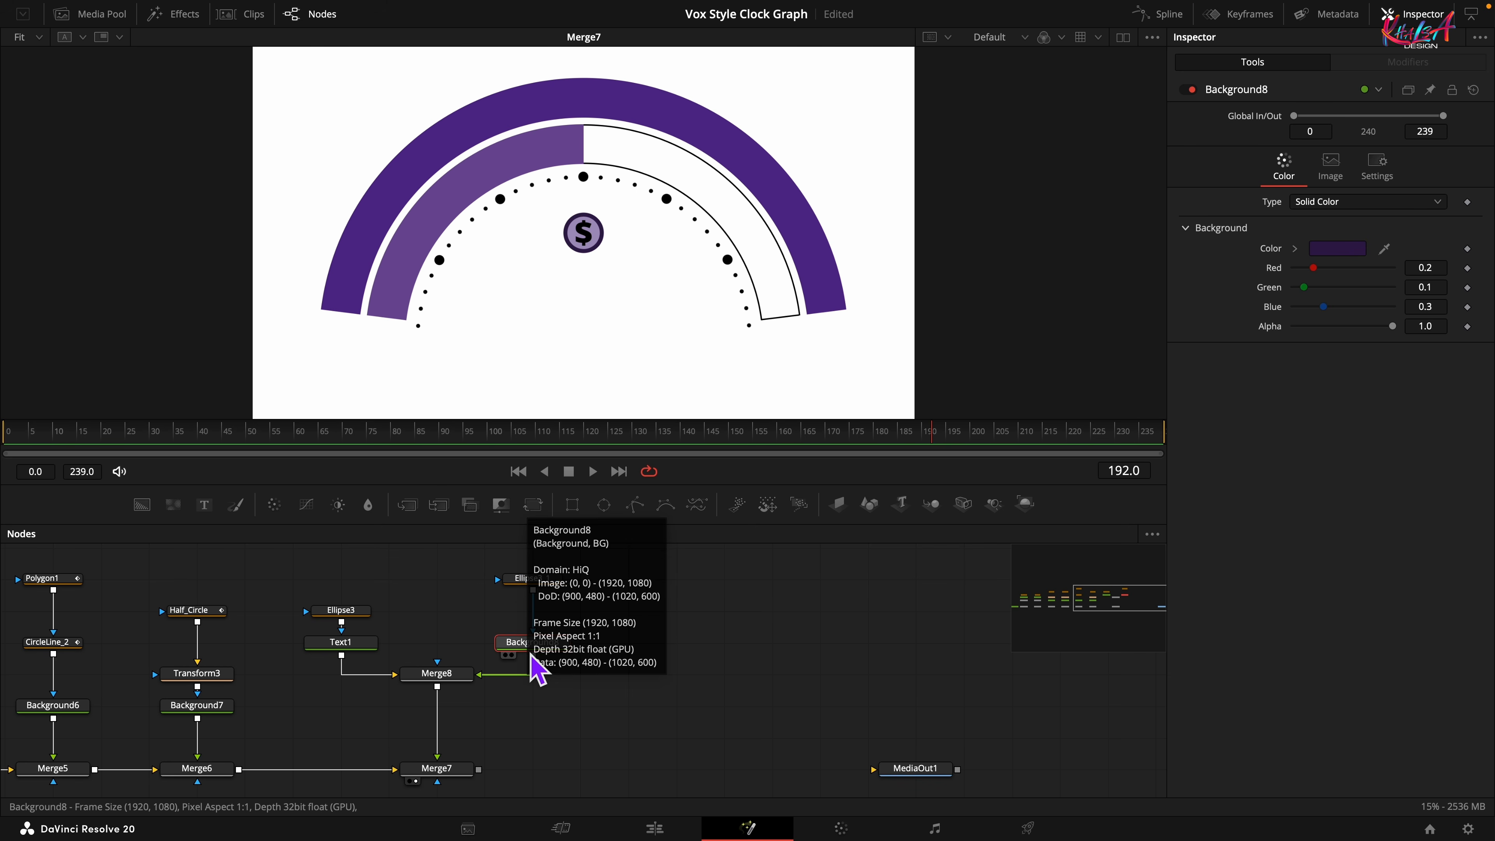
{"action": "left_click", "coordinate": [461, 676]}
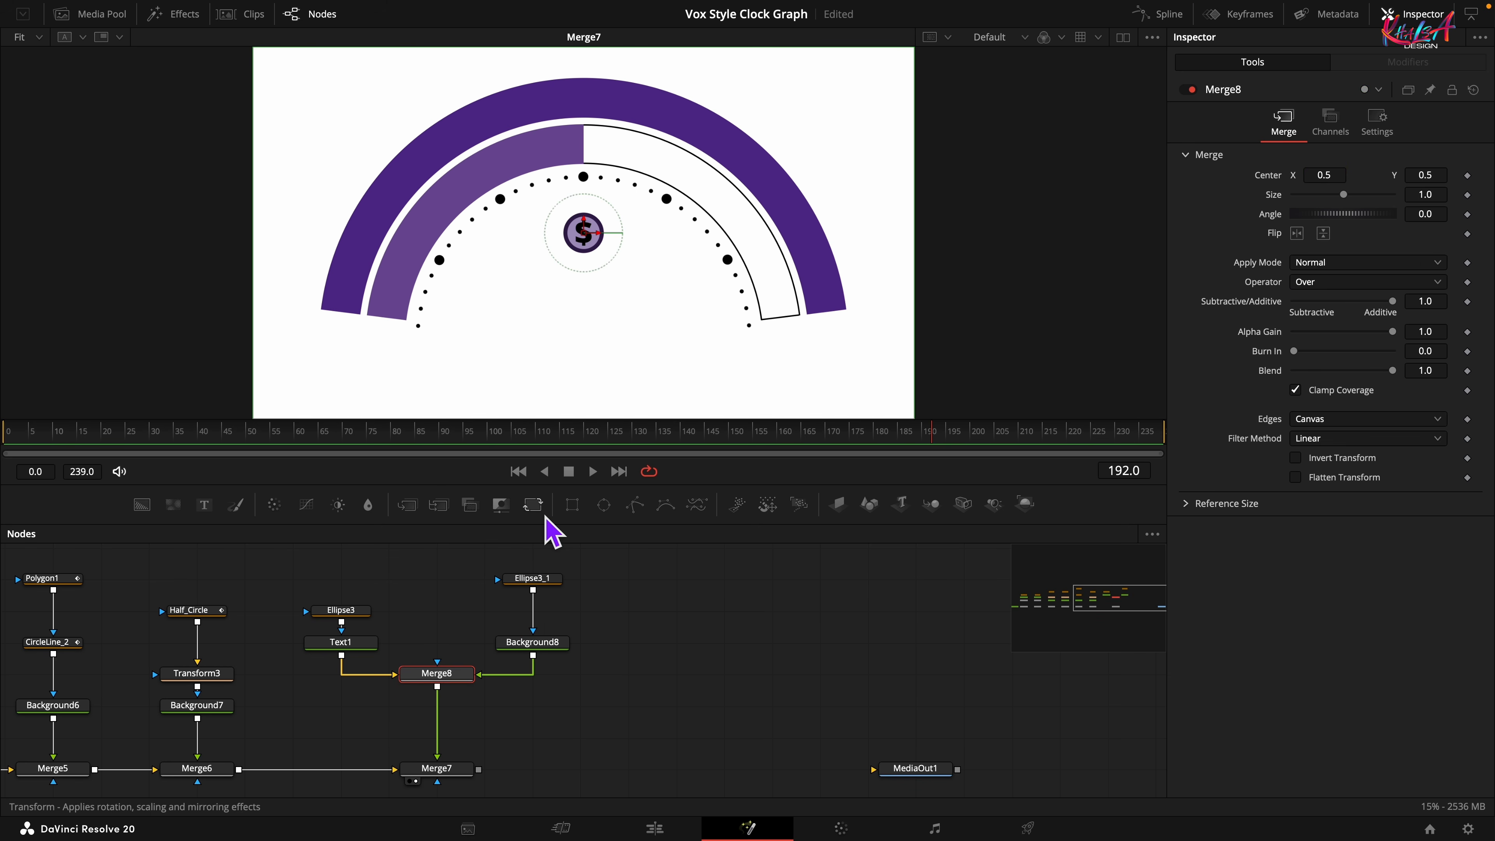
{"action": "left_click", "coordinate": [535, 506]}
{"action": "left_click", "coordinate": [451, 705]}
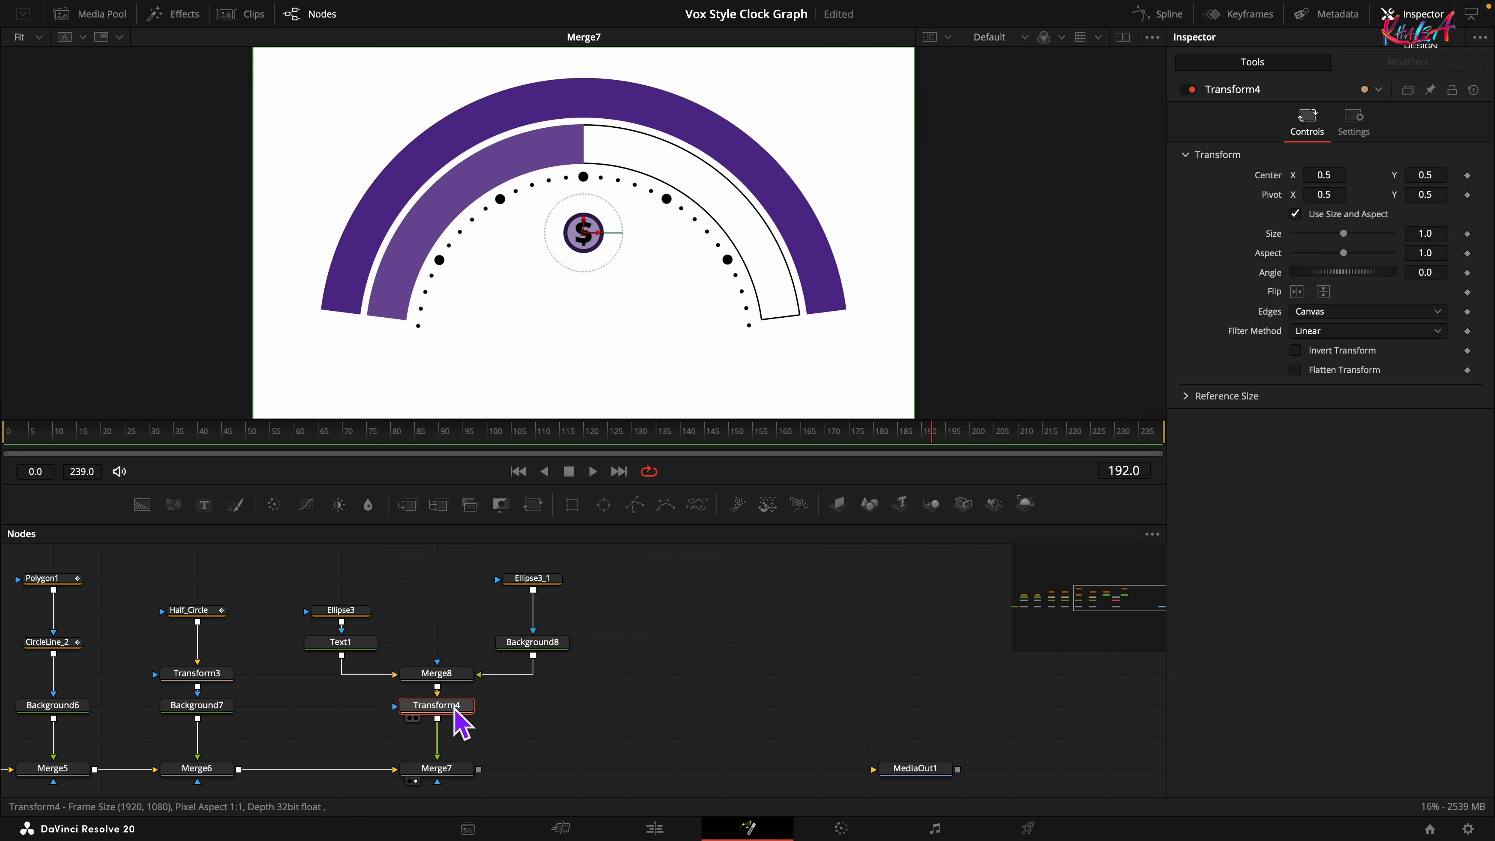
{"action": "left_click", "coordinate": [1442, 178]}
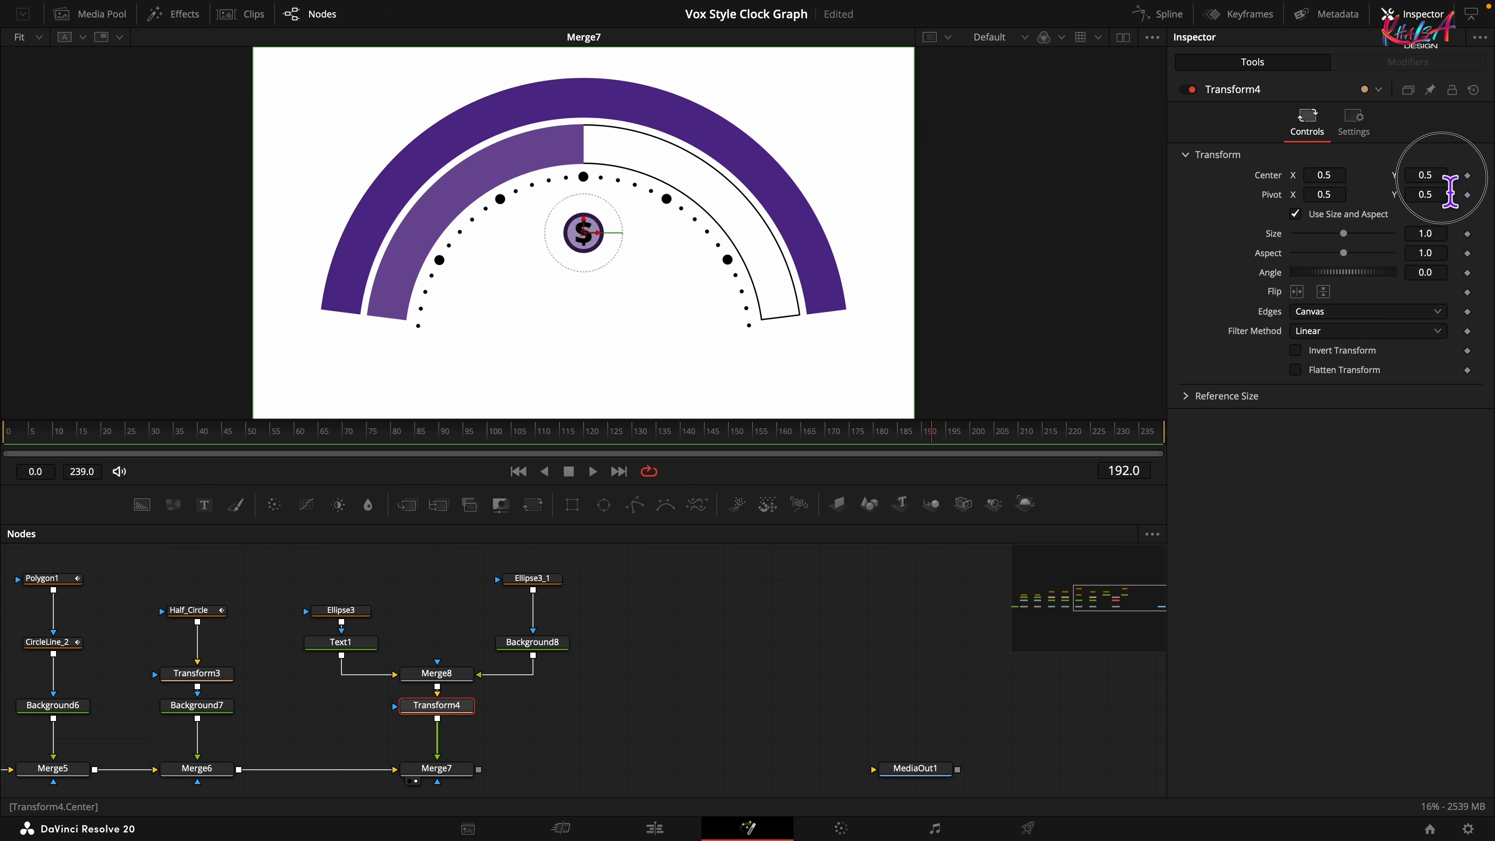
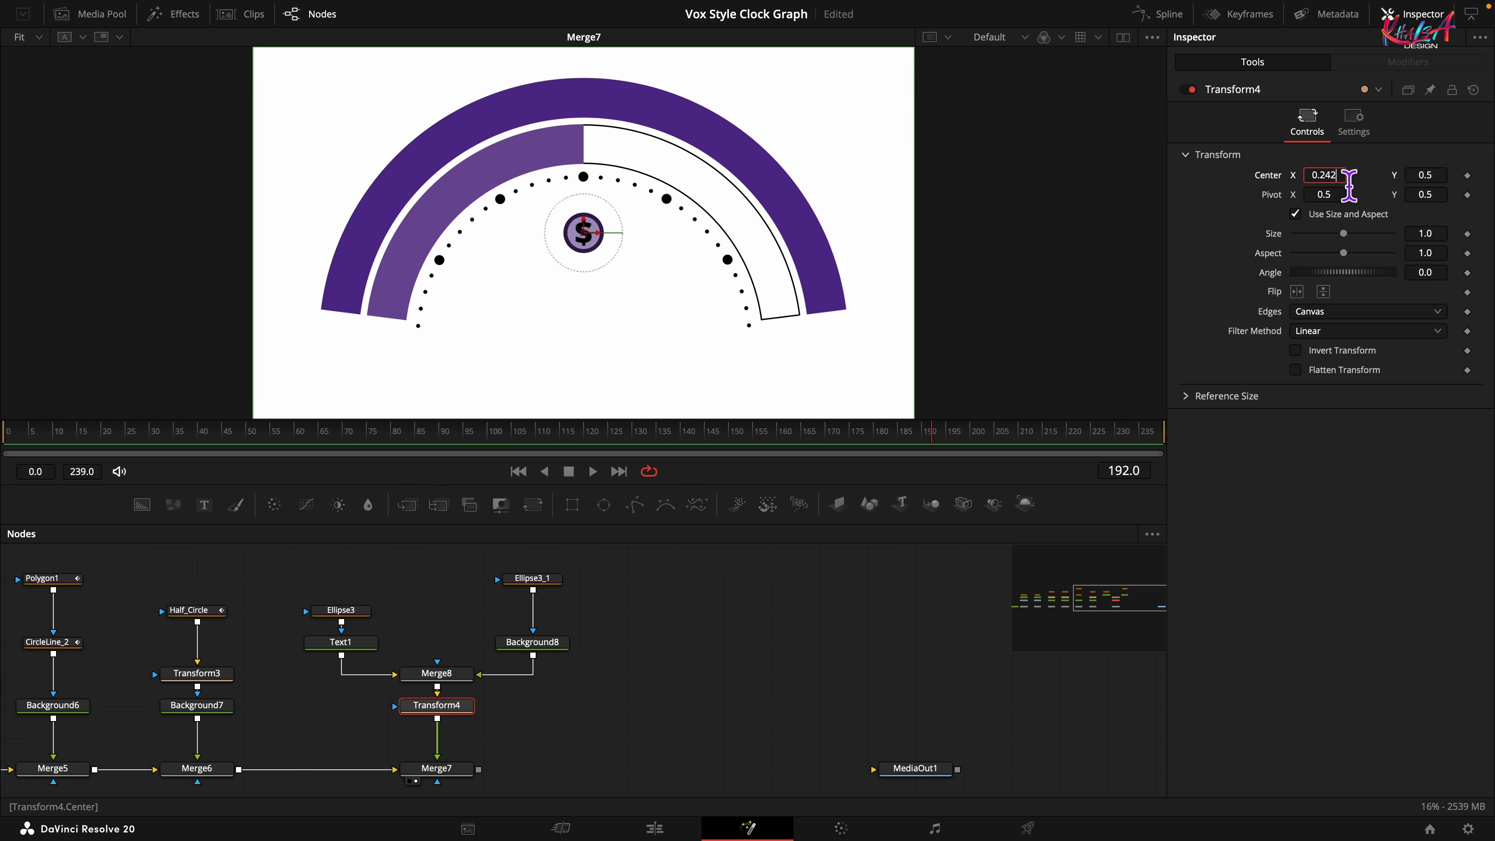
{"action": "key", "text": "Tab"}
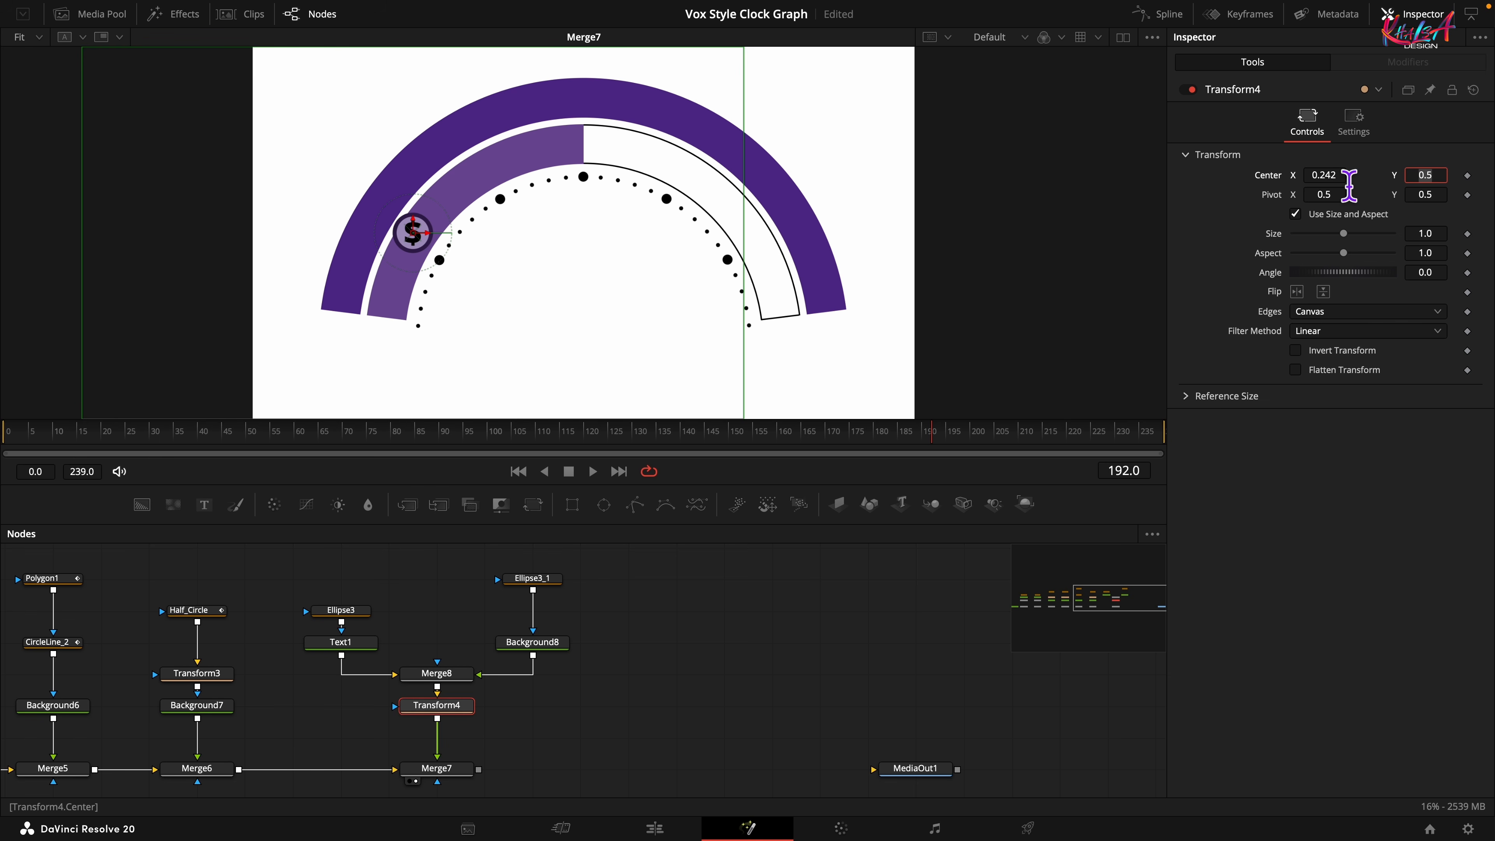
Set Transform4's size to 0.3 and its angle to 60
{"action": "left_click", "coordinate": [1436, 235]}
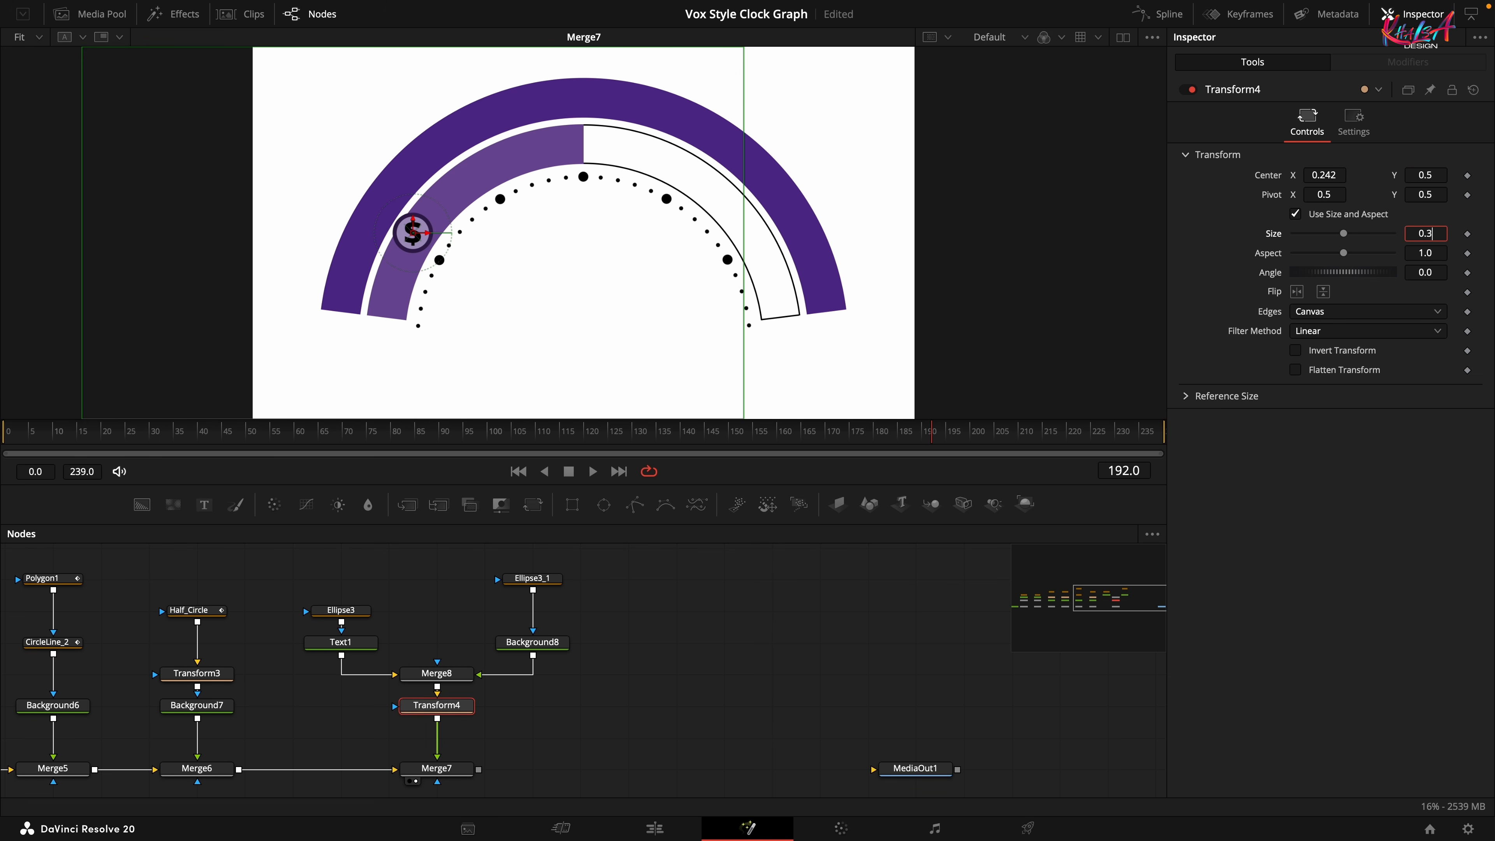
{"action": "type", "text": "0.3"}
{"action": "key", "text": "Tab"}
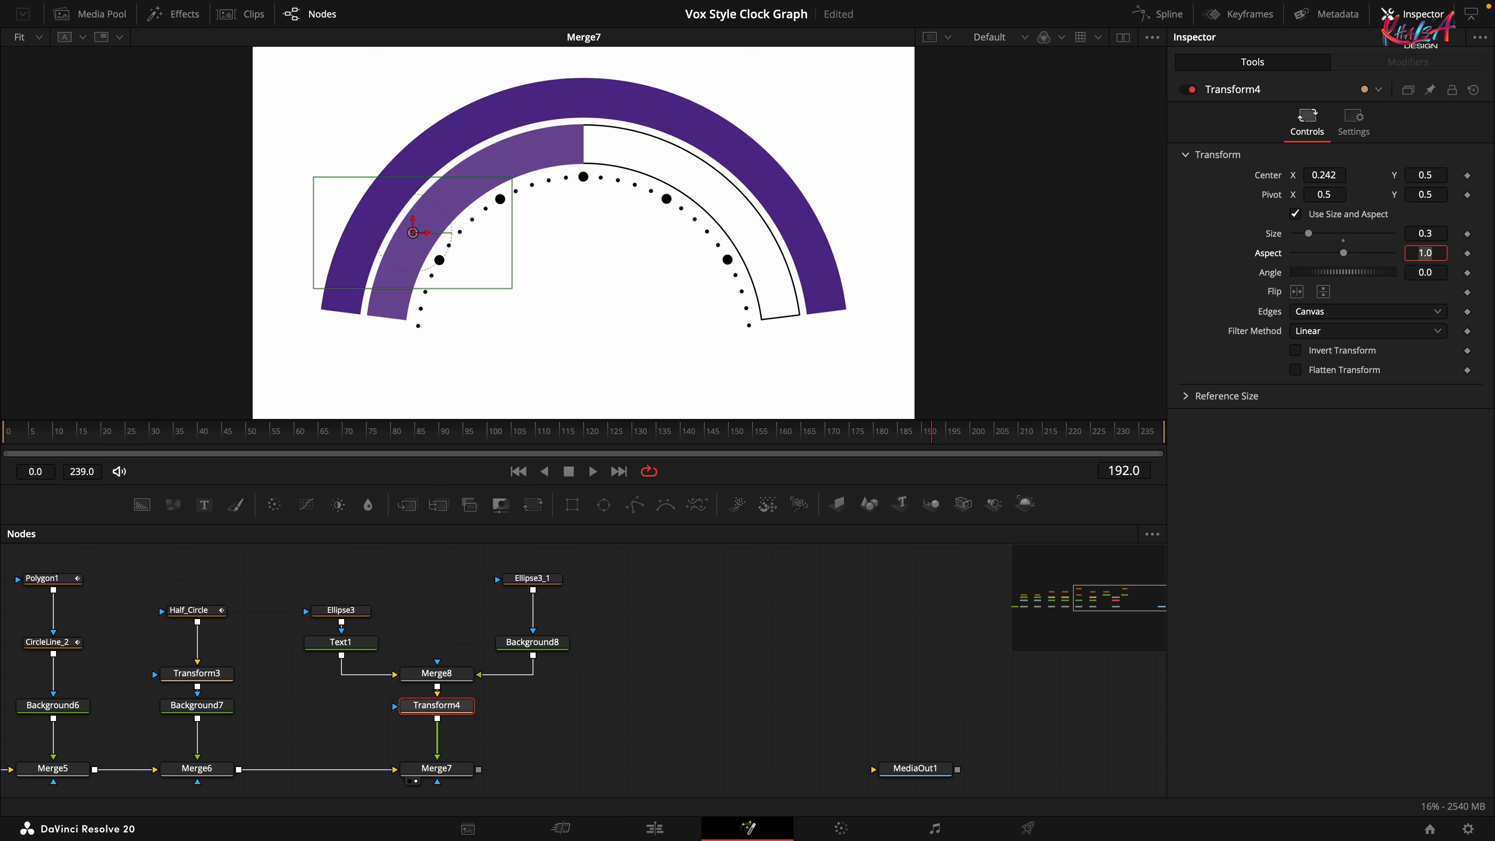
{"action": "key", "text": "Tab"}
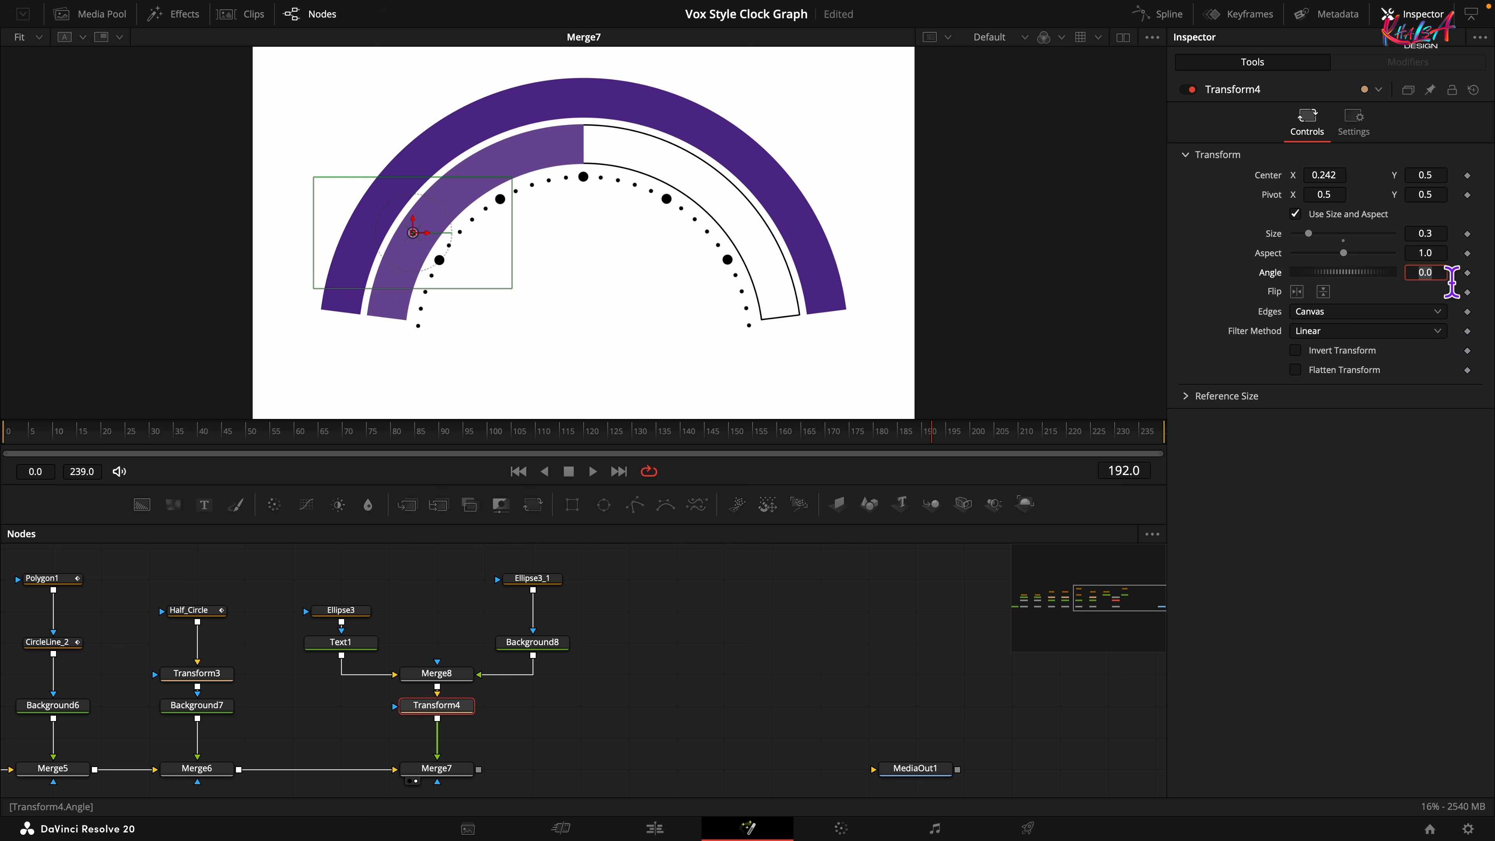
{"action": "key", "text": "Tab"}
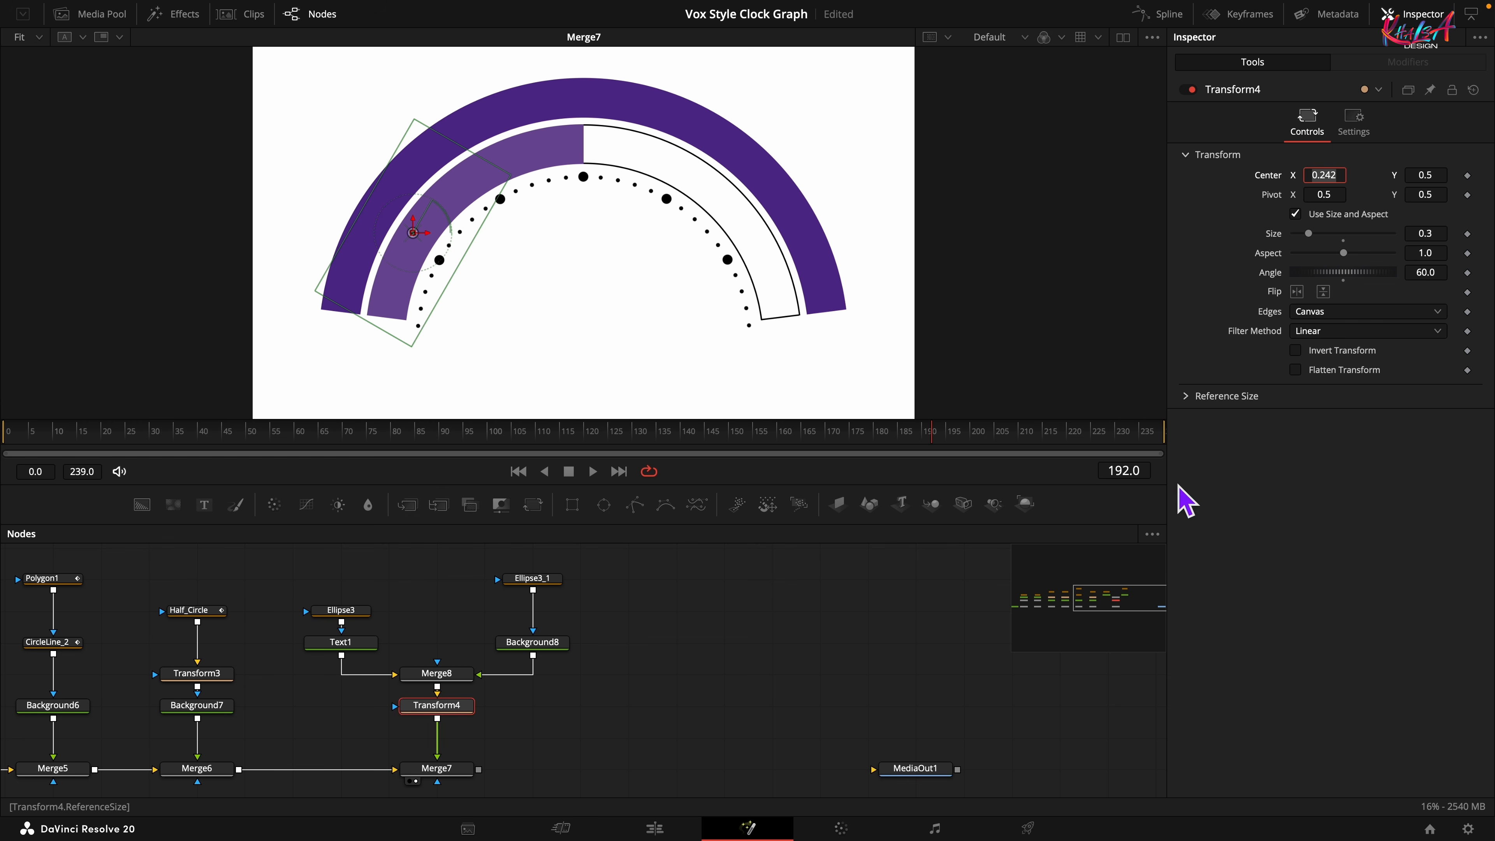
Move the coin nodes, from the ellipse masks through Transform4, farther above Merge7 to make room in the node graph
{"action": "left_click", "coordinate": [372, 598]}
{"action": "left_click_drag", "start_coordinate": [327, 560], "coordinate": [474, 649]}
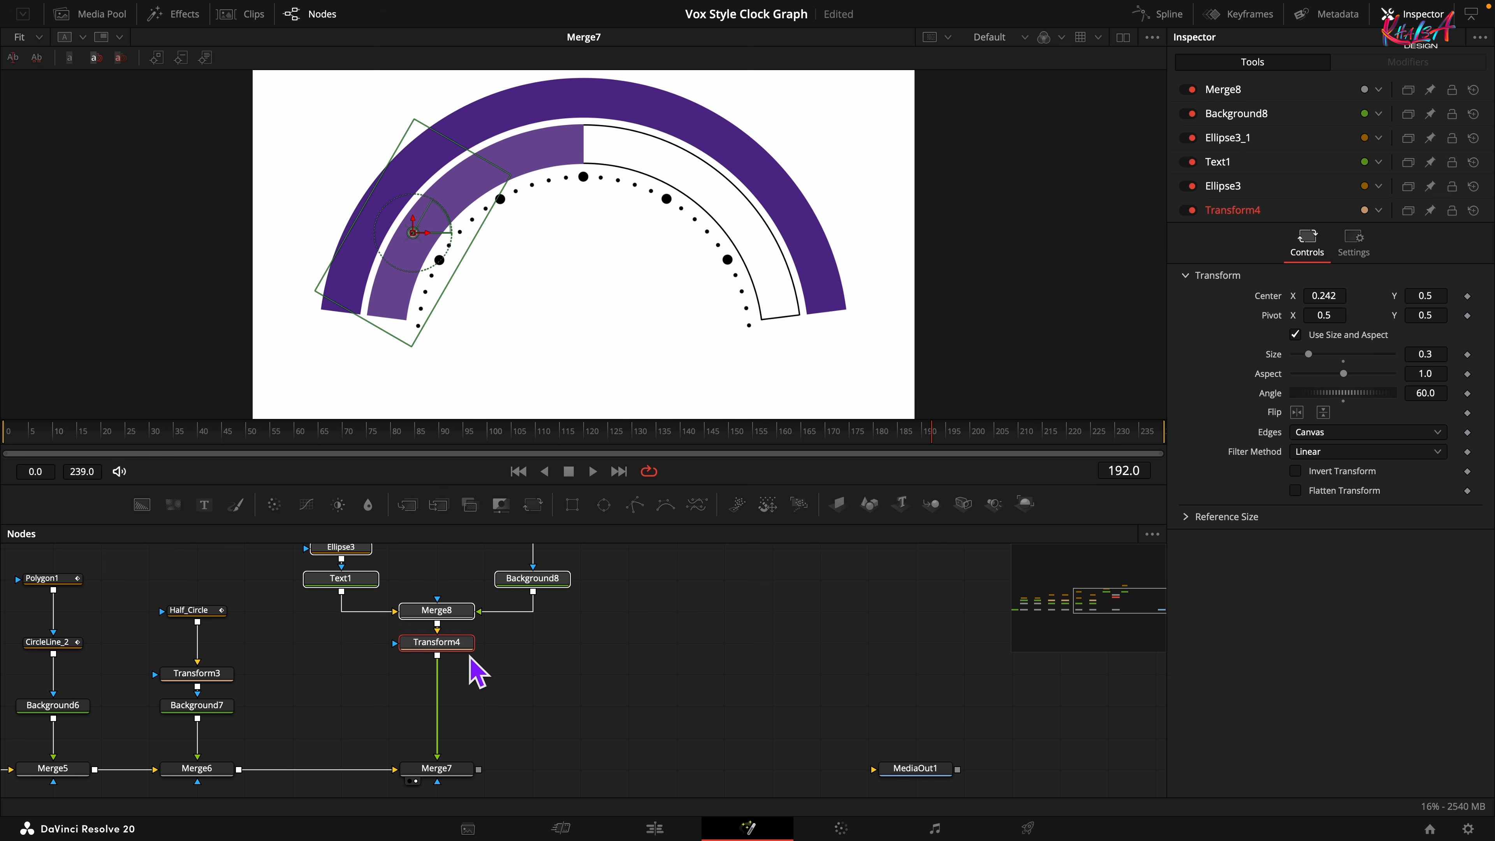
{"action": "left_click", "coordinate": [471, 655]}
Add a Duplicate node after Transform4 and set its number of copies to 10
{"action": "left_click", "coordinate": [458, 648]}
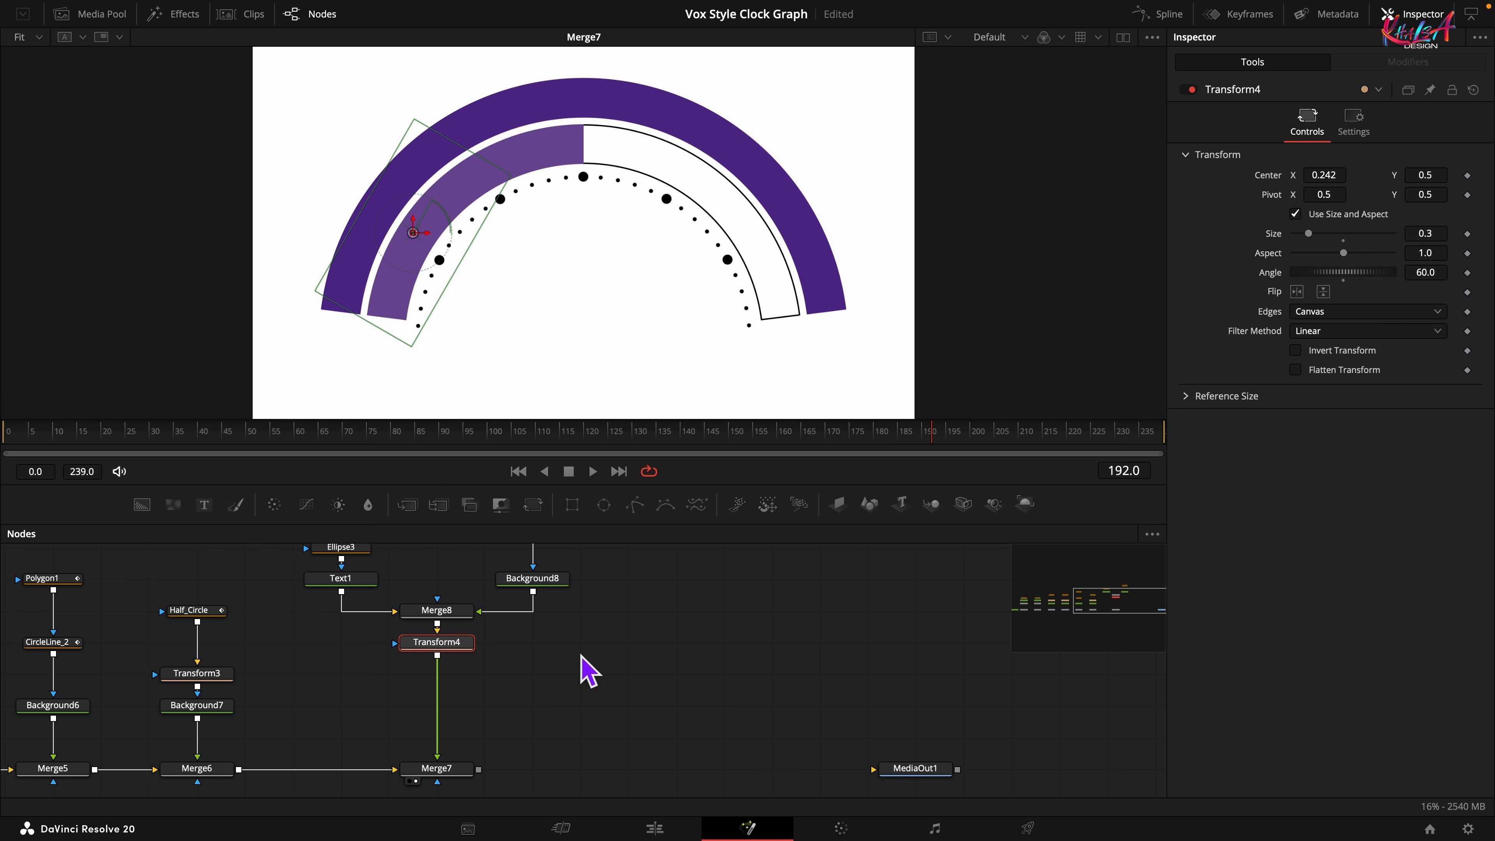
{"action": "key", "text": "shift+space"}
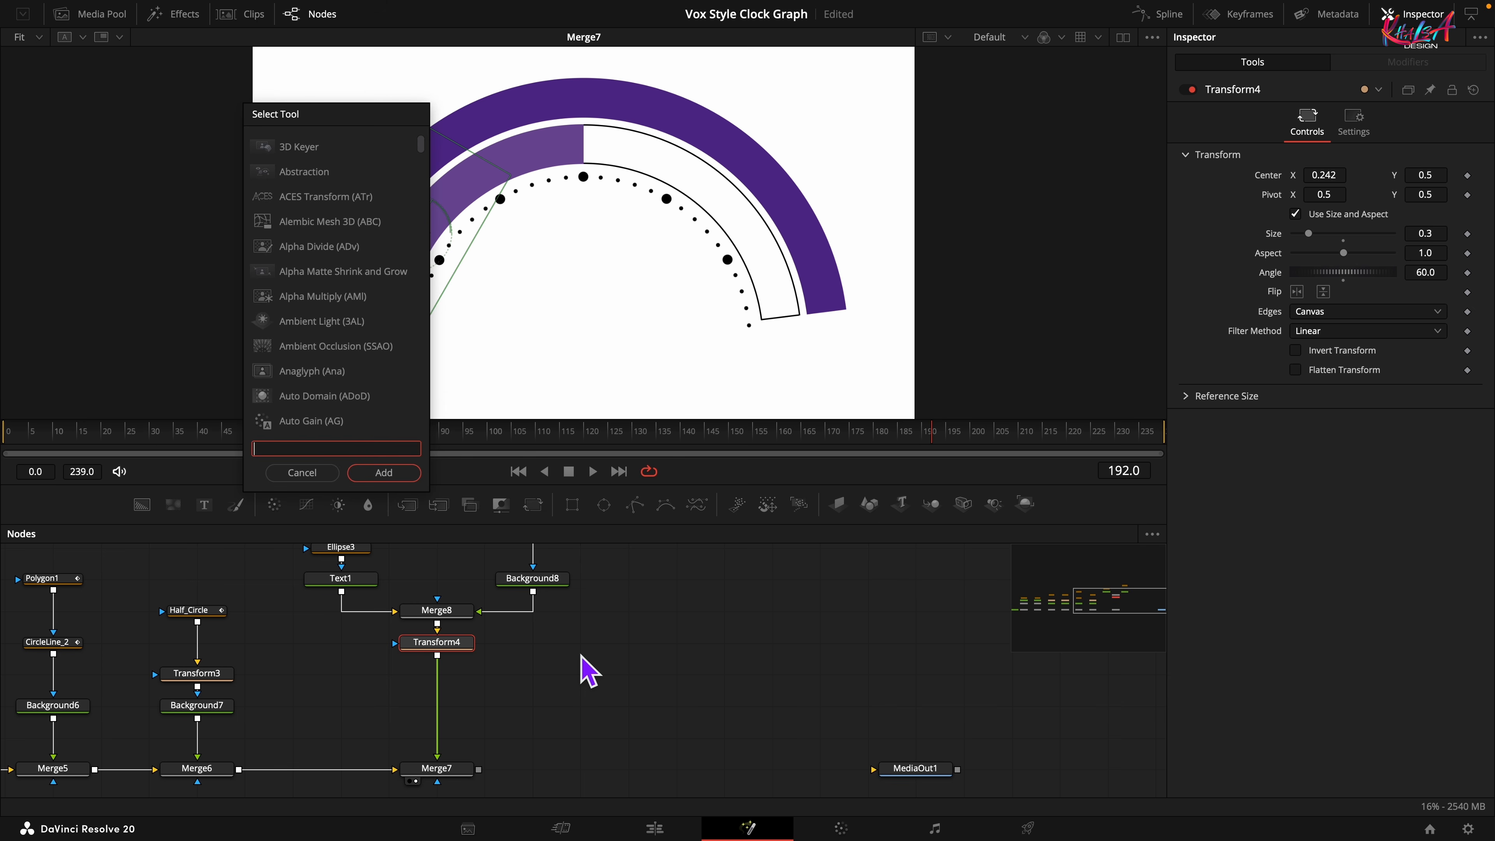
{"action": "type", "text": "dup"}
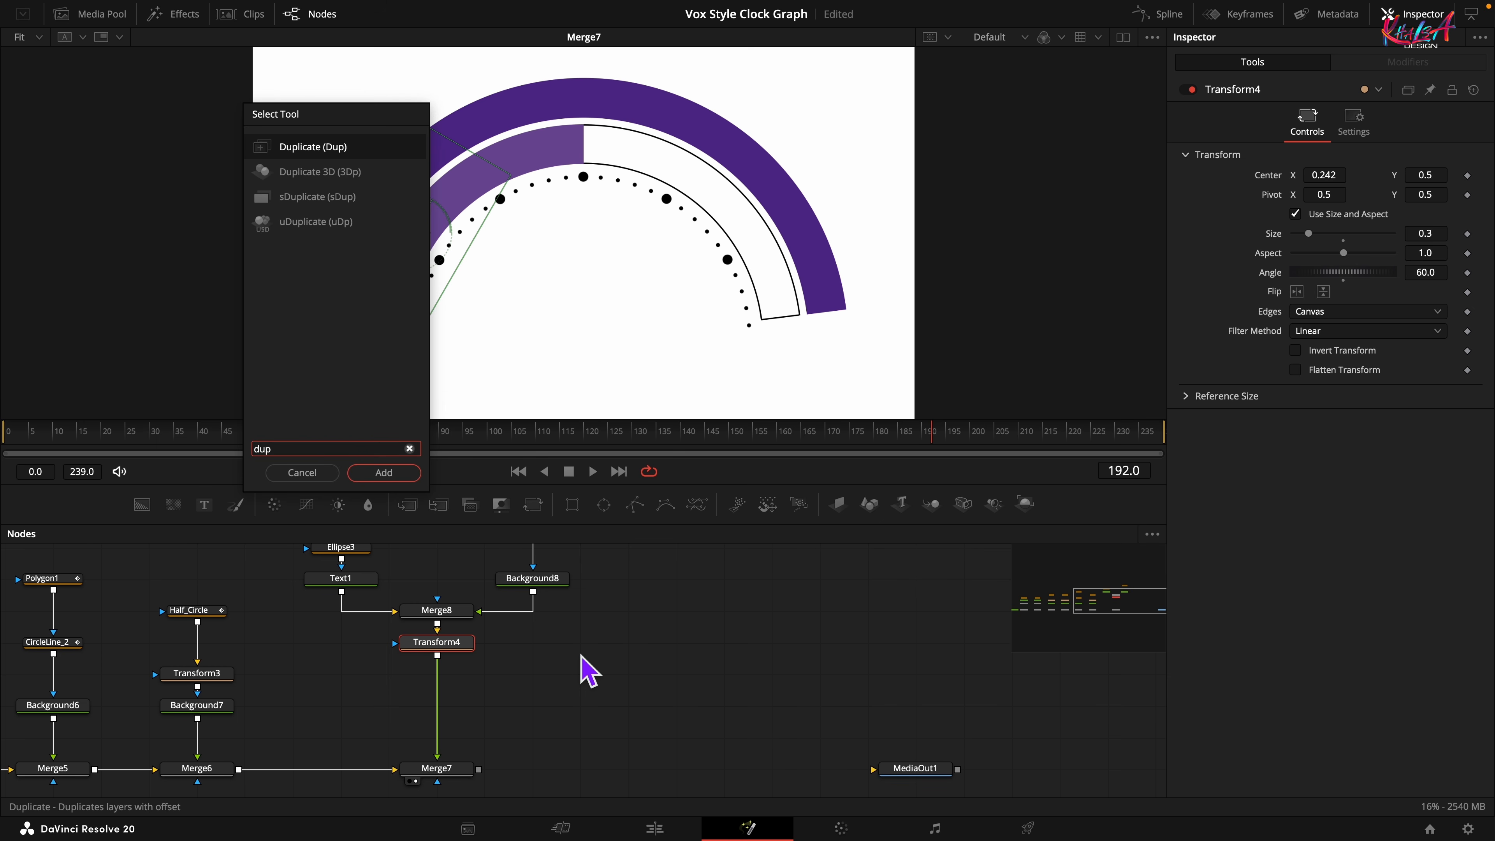
{"action": "left_click", "coordinate": [402, 476]}
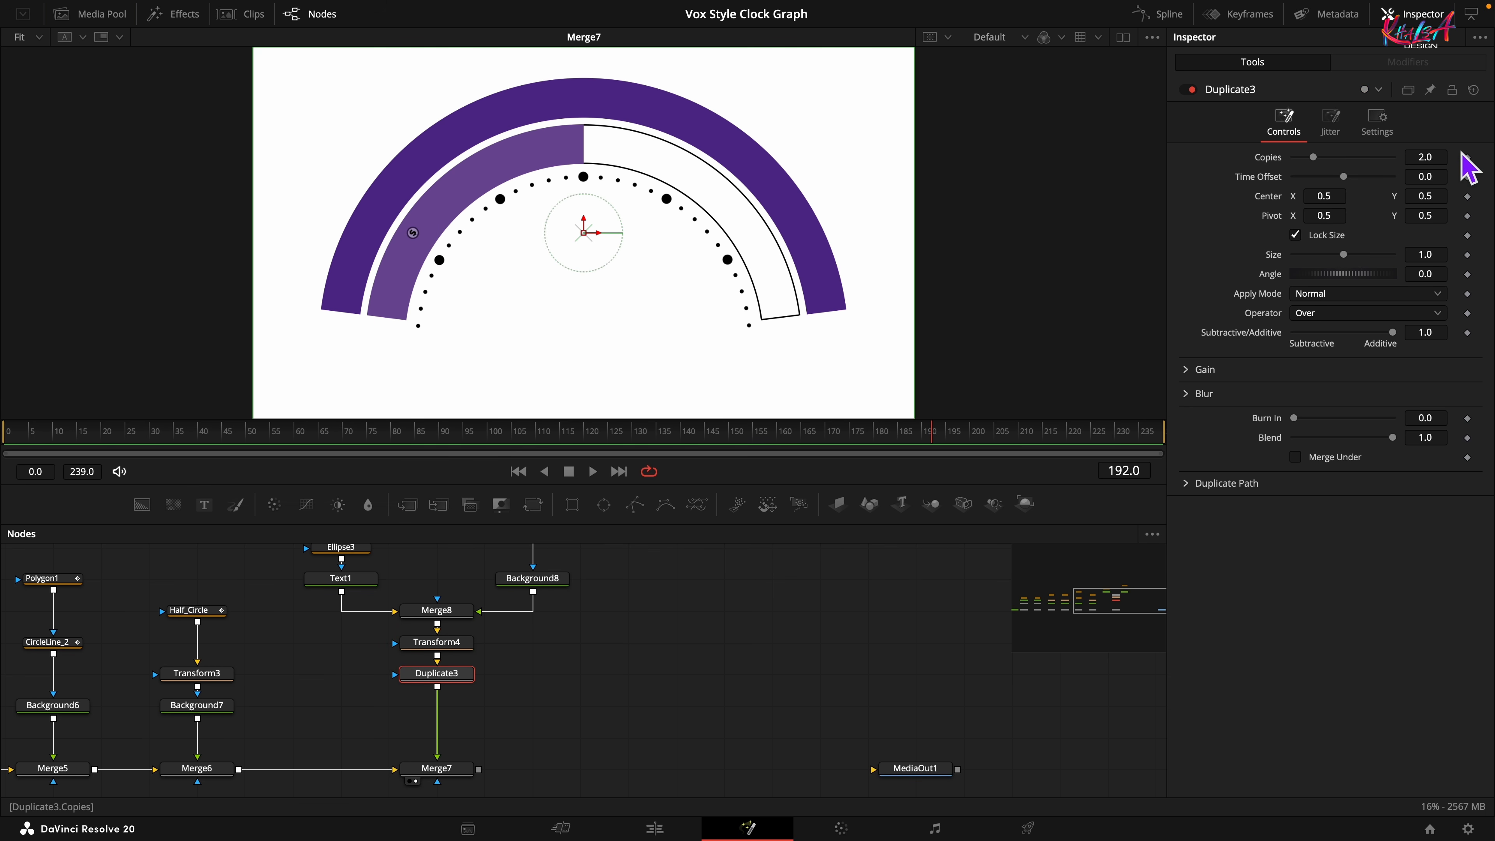
{"action": "left_click_drag", "start_coordinate": [1313, 157], "coordinate": [1455, 188]}
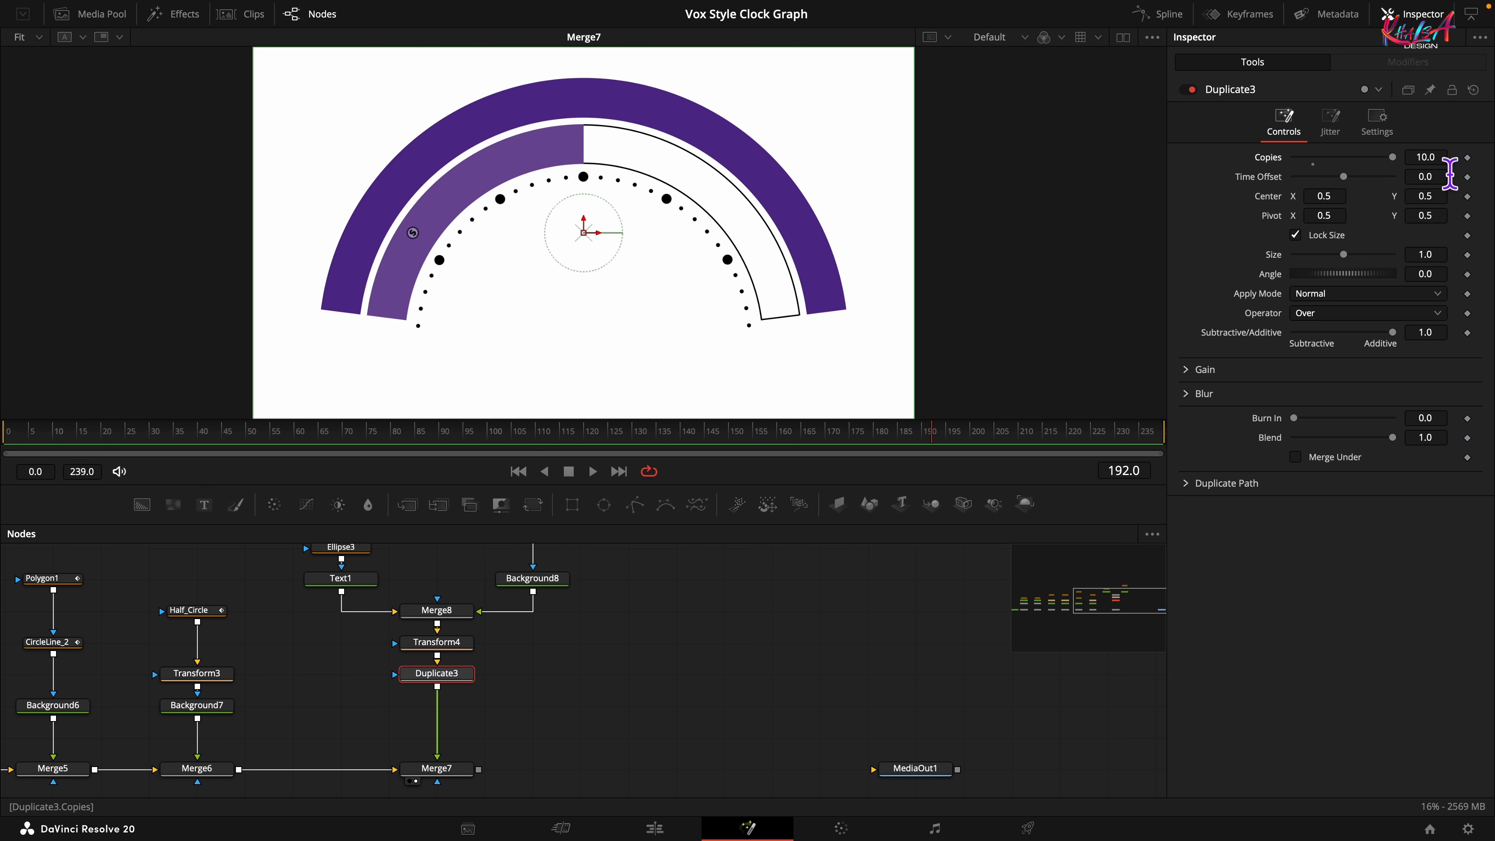
Set Duplicate3's pivot Y to 0.2 and its angle to -5 so the coins follow the arc
{"action": "left_click", "coordinate": [1441, 217]}
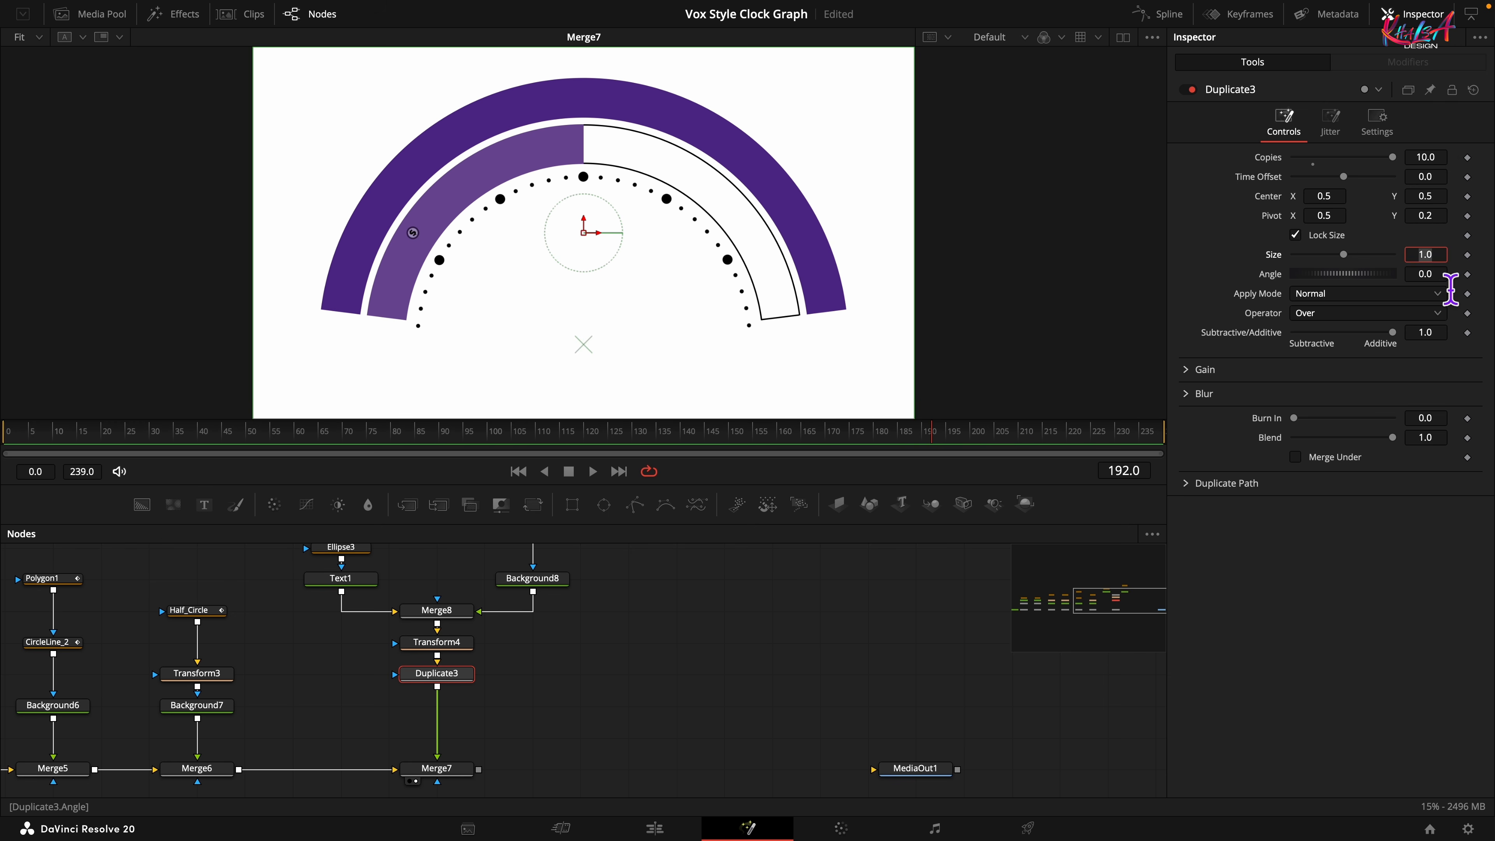
{"action": "left_click", "coordinate": [1449, 276]}
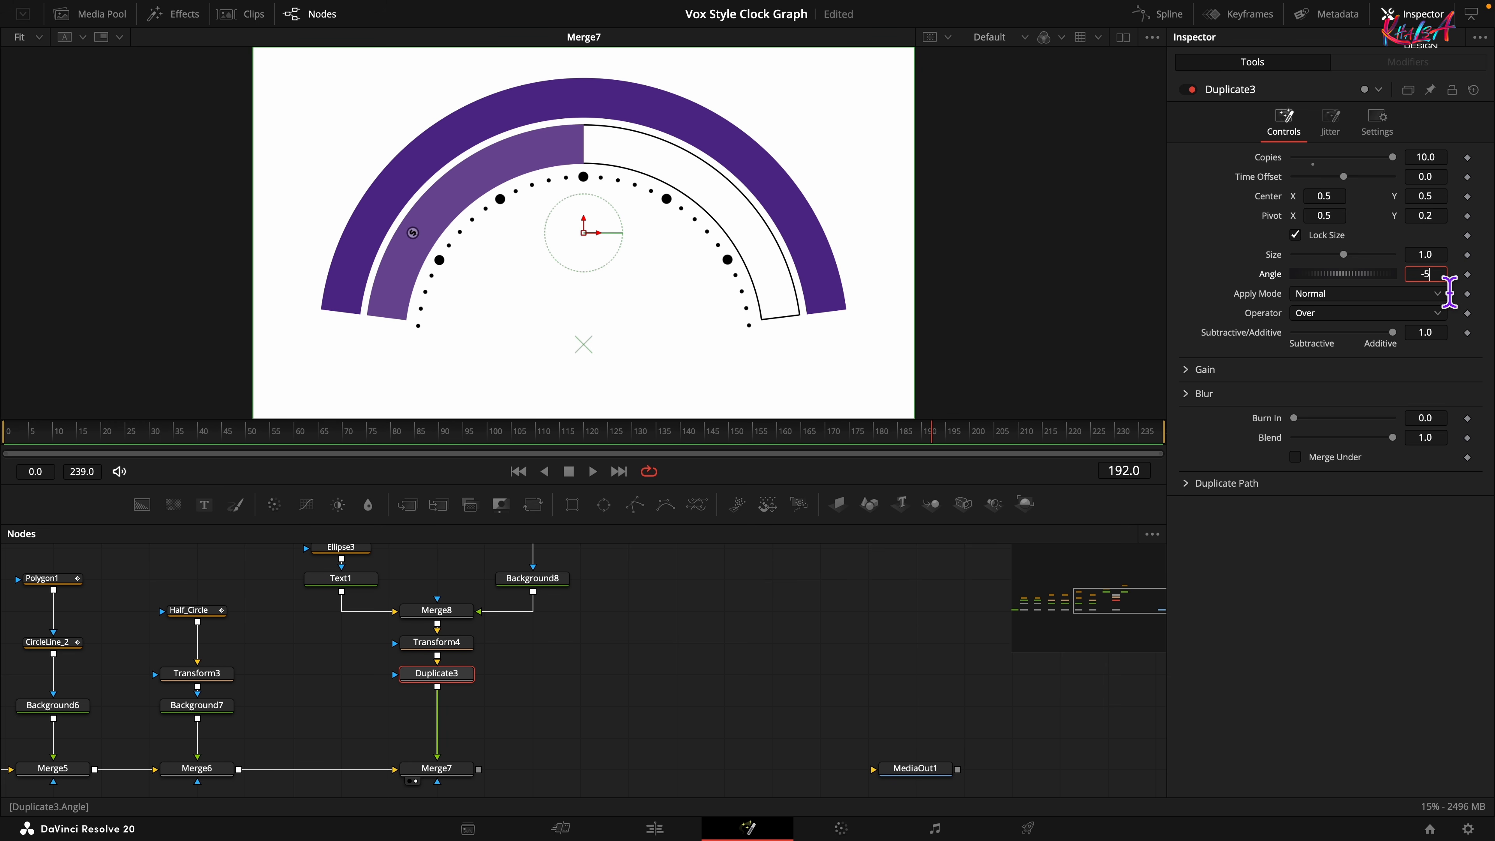
{"action": "key", "text": "Tab"}
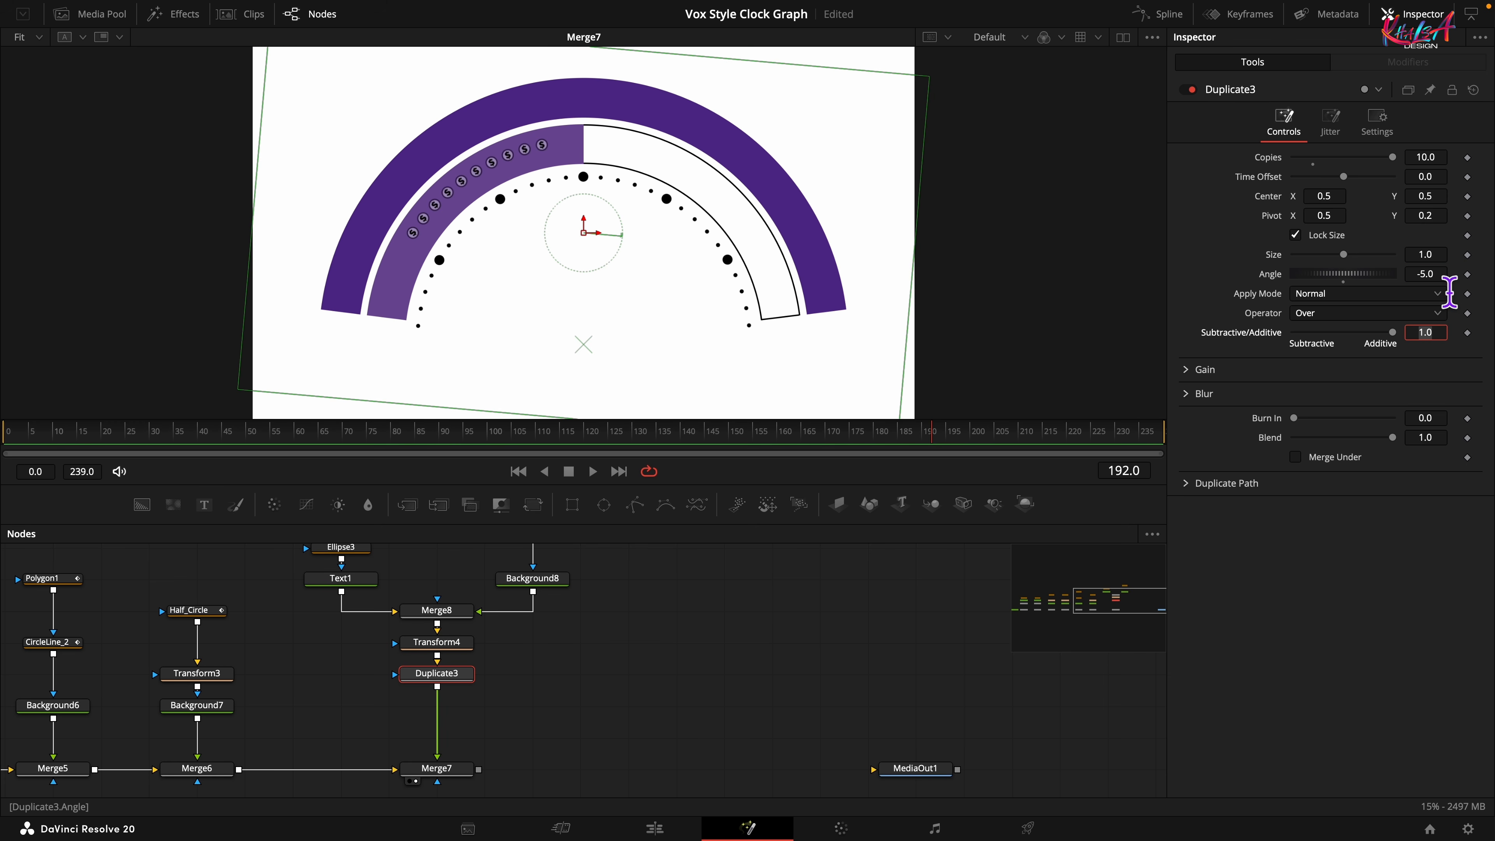
Add a second Duplicate node after Duplicate3 and set its center to X 0.51, Y 0.465
{"action": "left_click", "coordinate": [419, 679]}
{"action": "key", "text": "shift+space"}
{"action": "type", "text": "dup"}
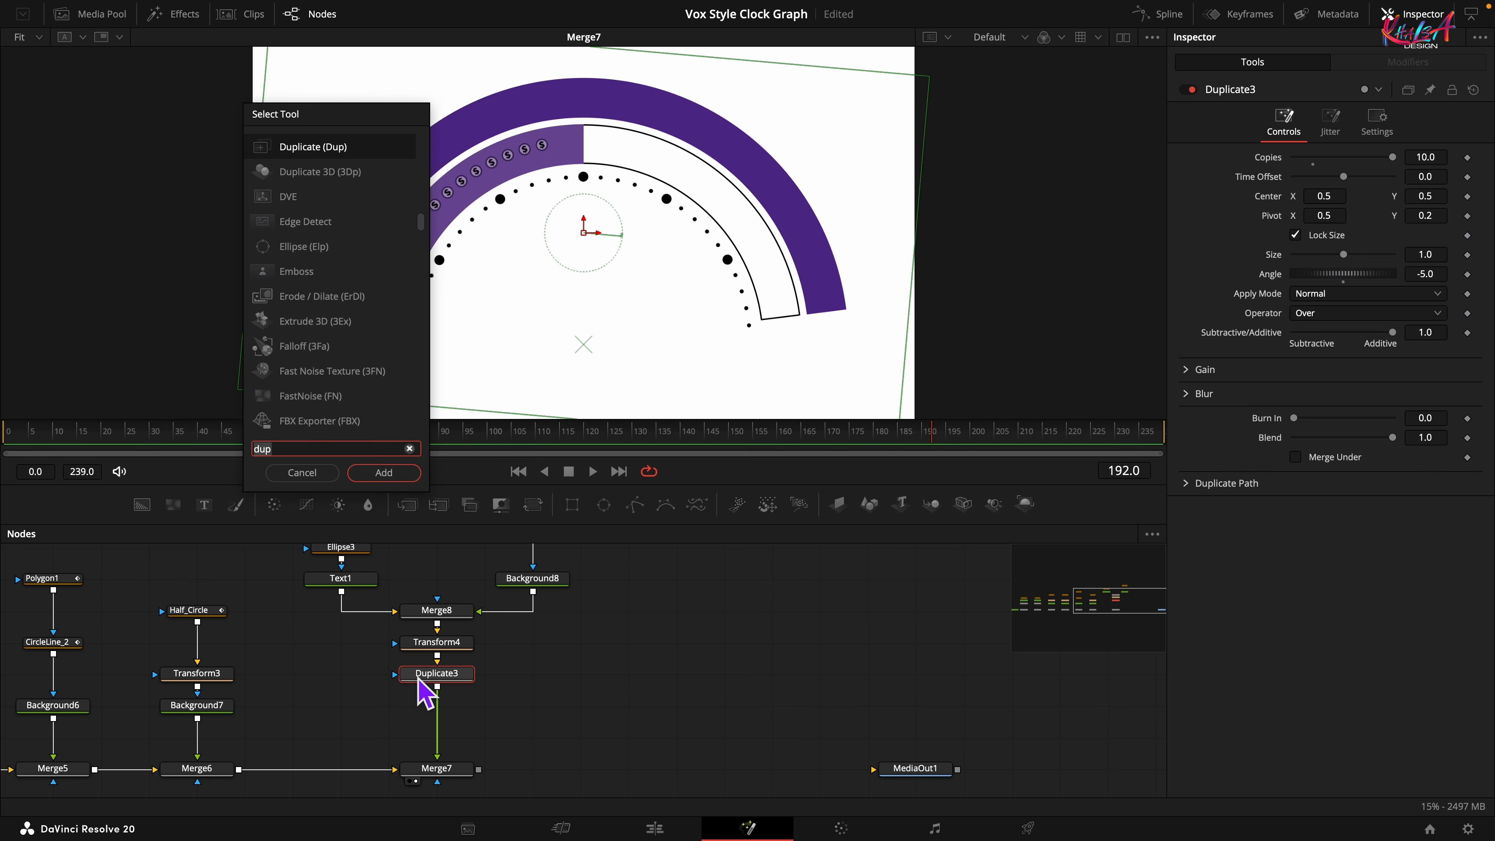
{"action": "left_click", "coordinate": [391, 473]}
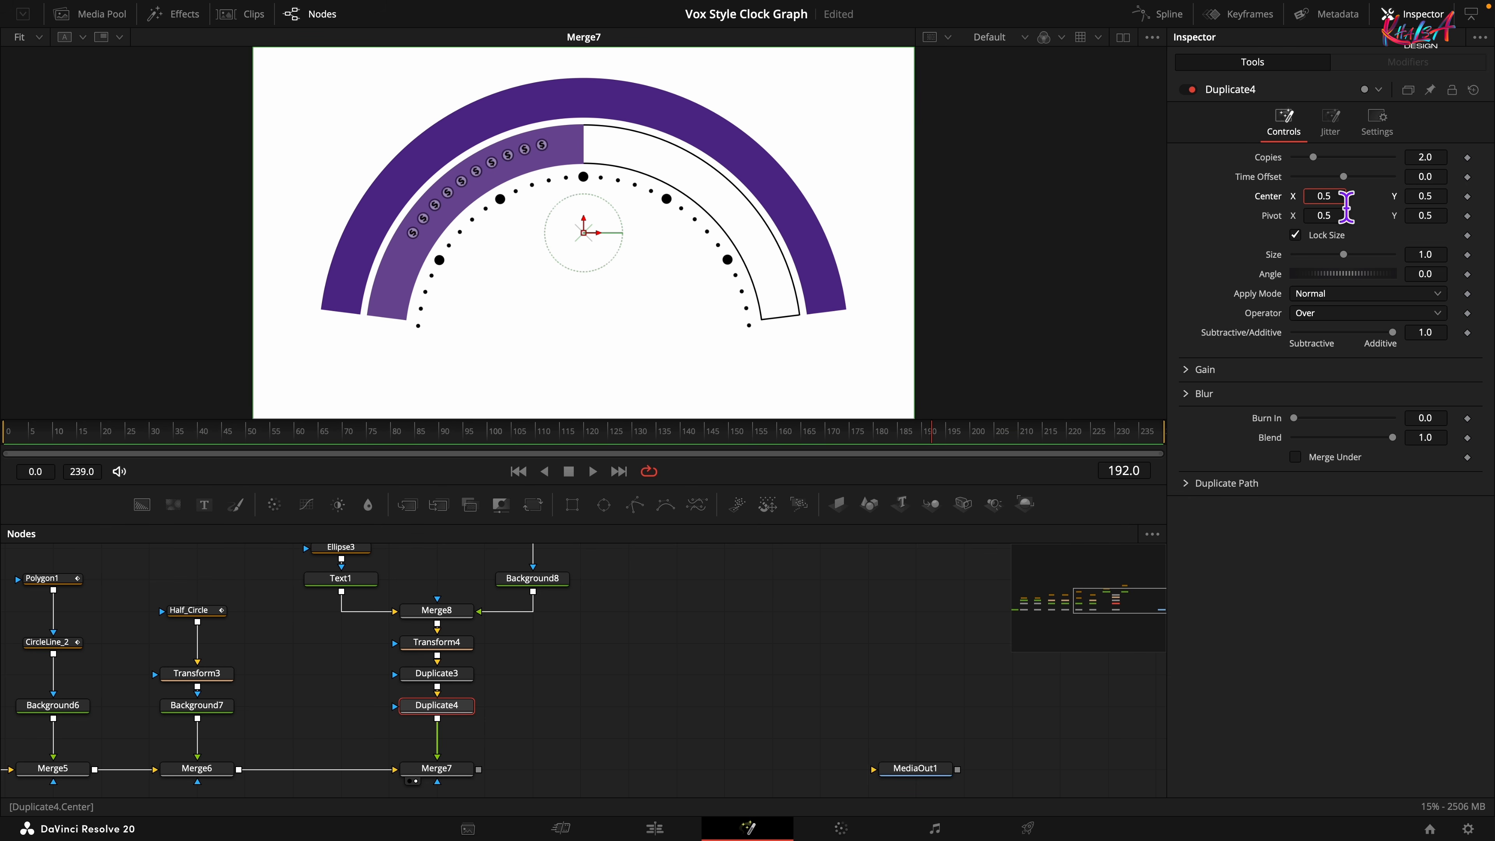
{"action": "key", "text": "Tab"}
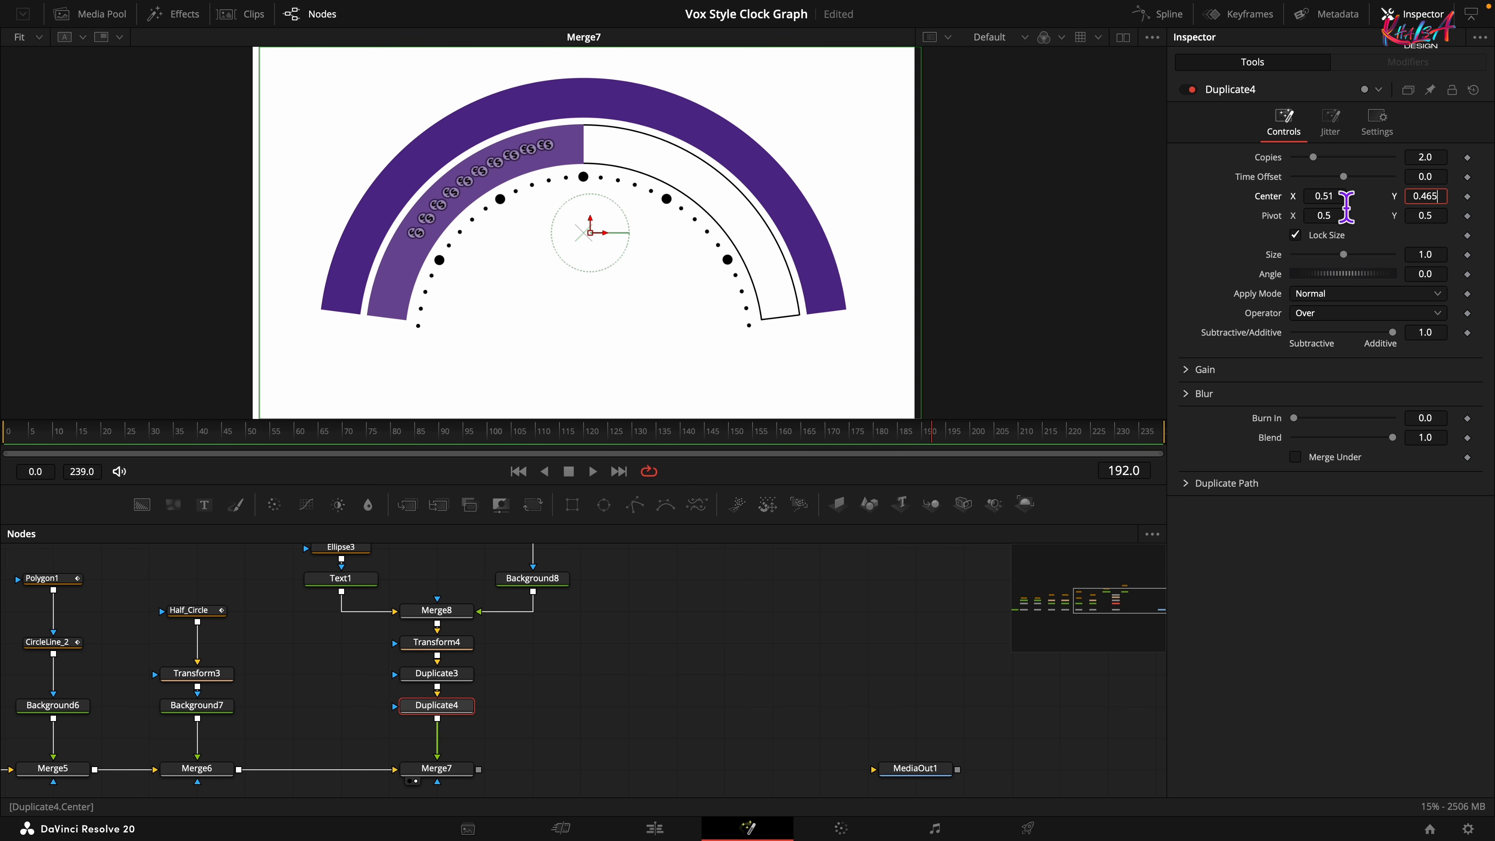
{"action": "key", "text": "Tab"}
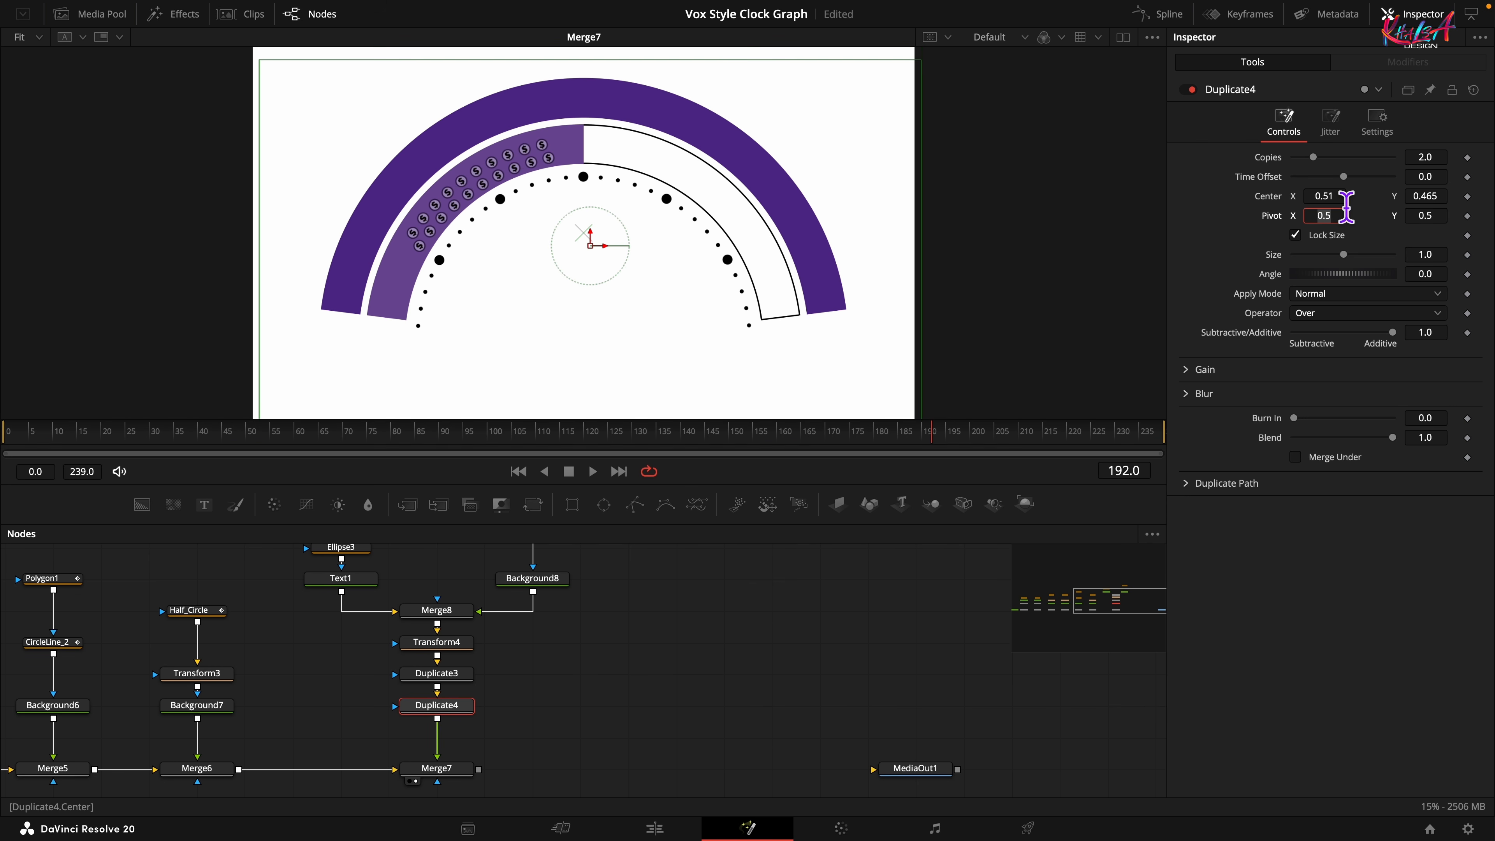
Set Duplicate4's pivot Y to 0.2
{"action": "left_click", "coordinate": [1446, 227]}
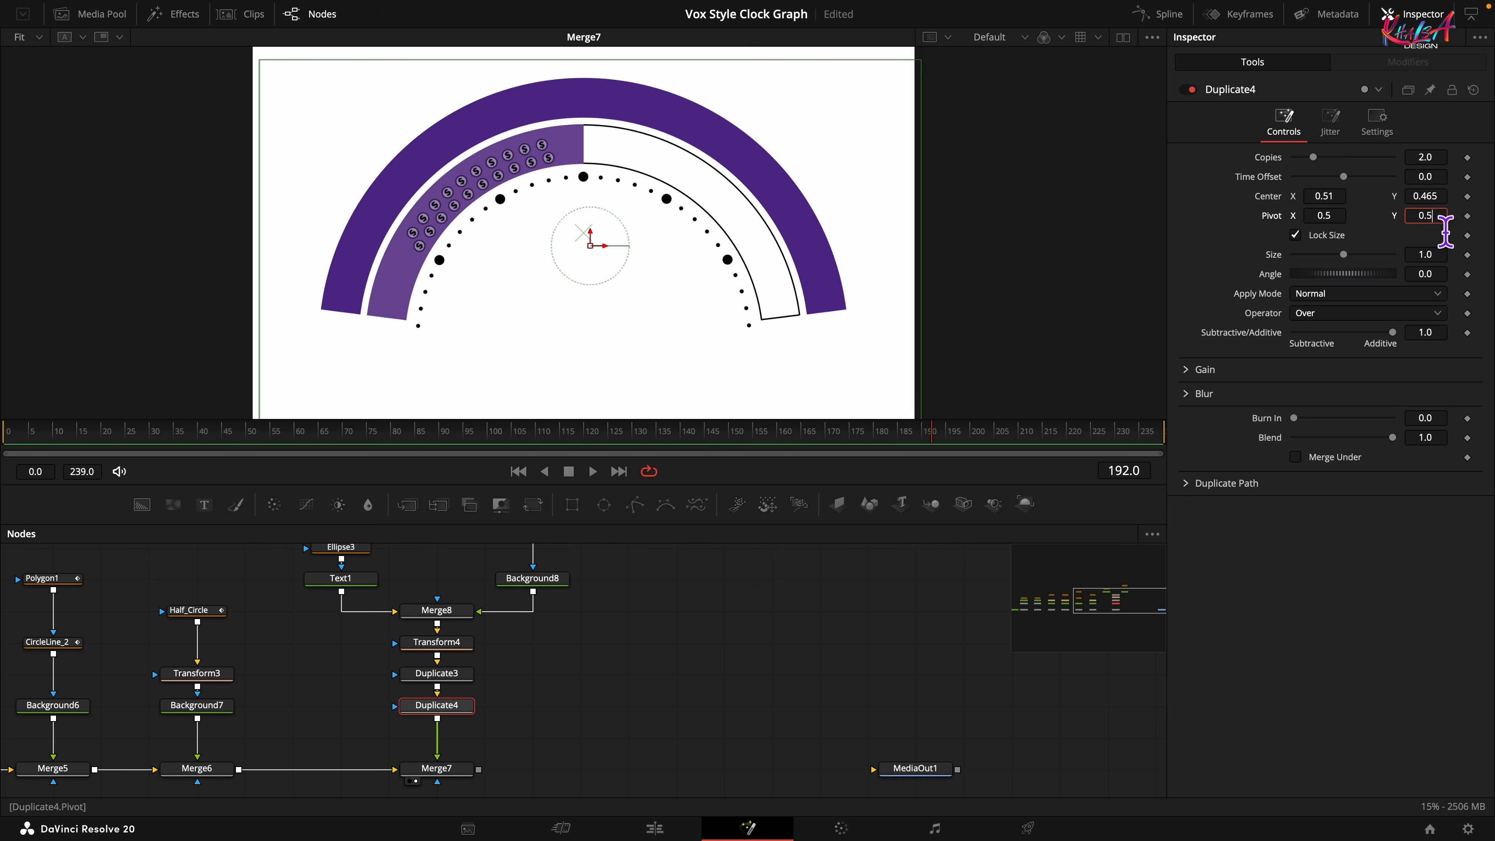
{"action": "type", "text": "0.2"}
{"action": "key", "text": "Tab"}
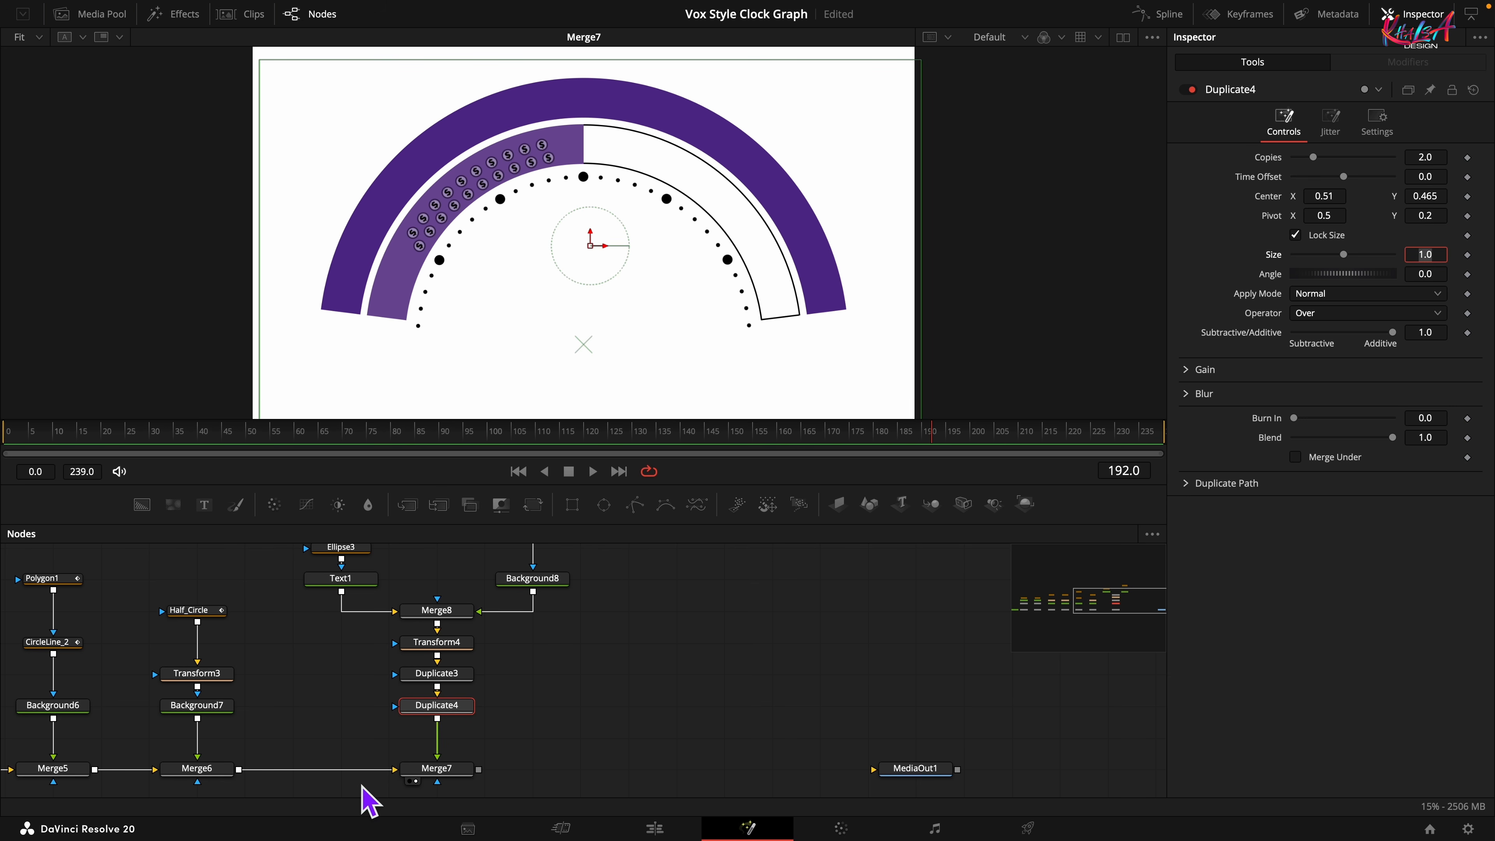
Keyframe Merge7's Blend from 0.0 at frame 144 to 1.0 at frame 168 to fade in the coins
{"action": "left_click", "coordinate": [427, 771]}
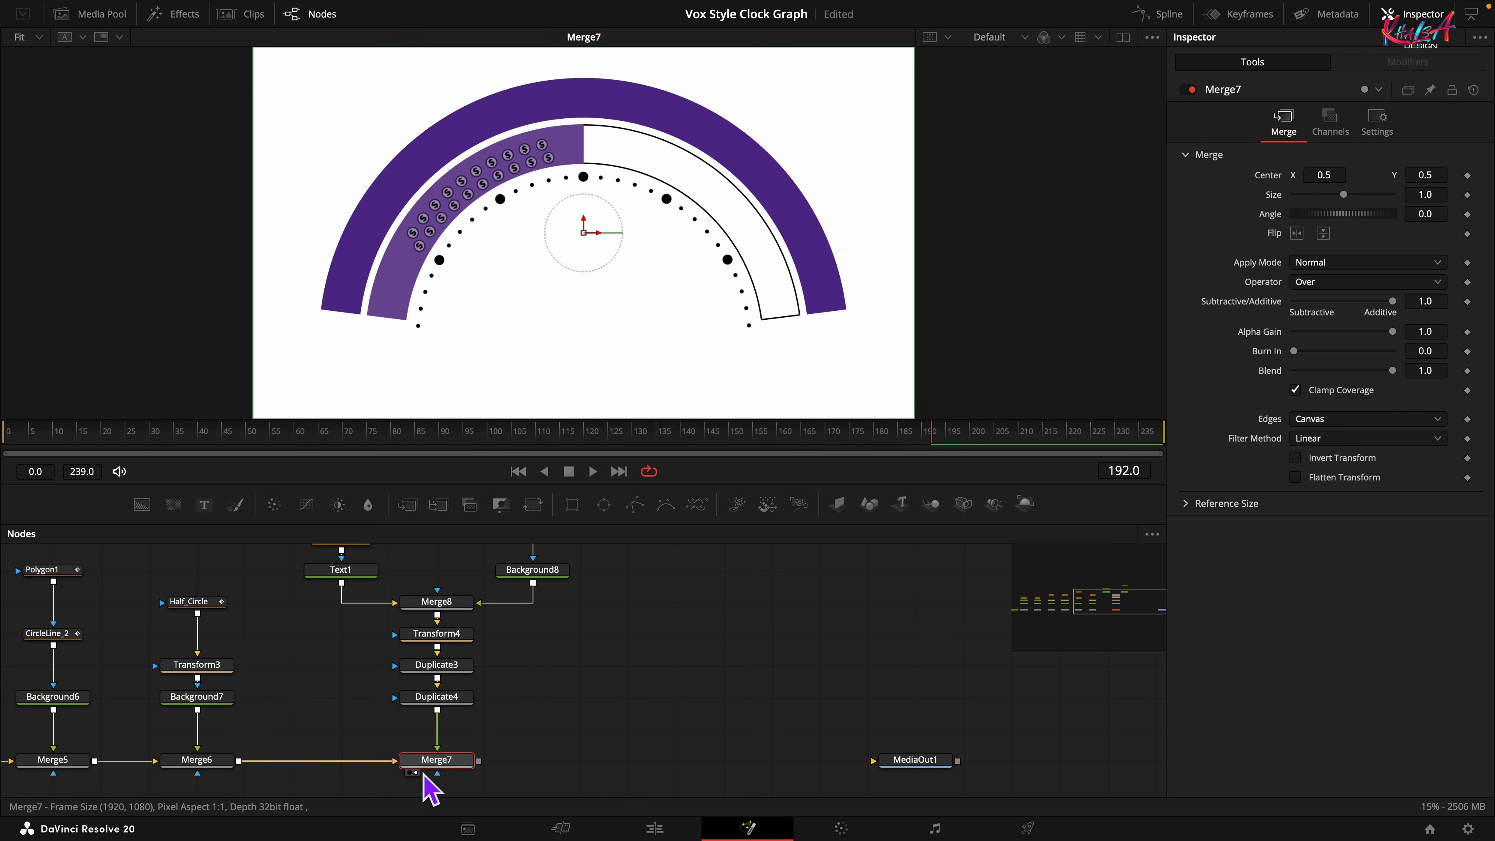
{"action": "left_click", "coordinate": [704, 444]}
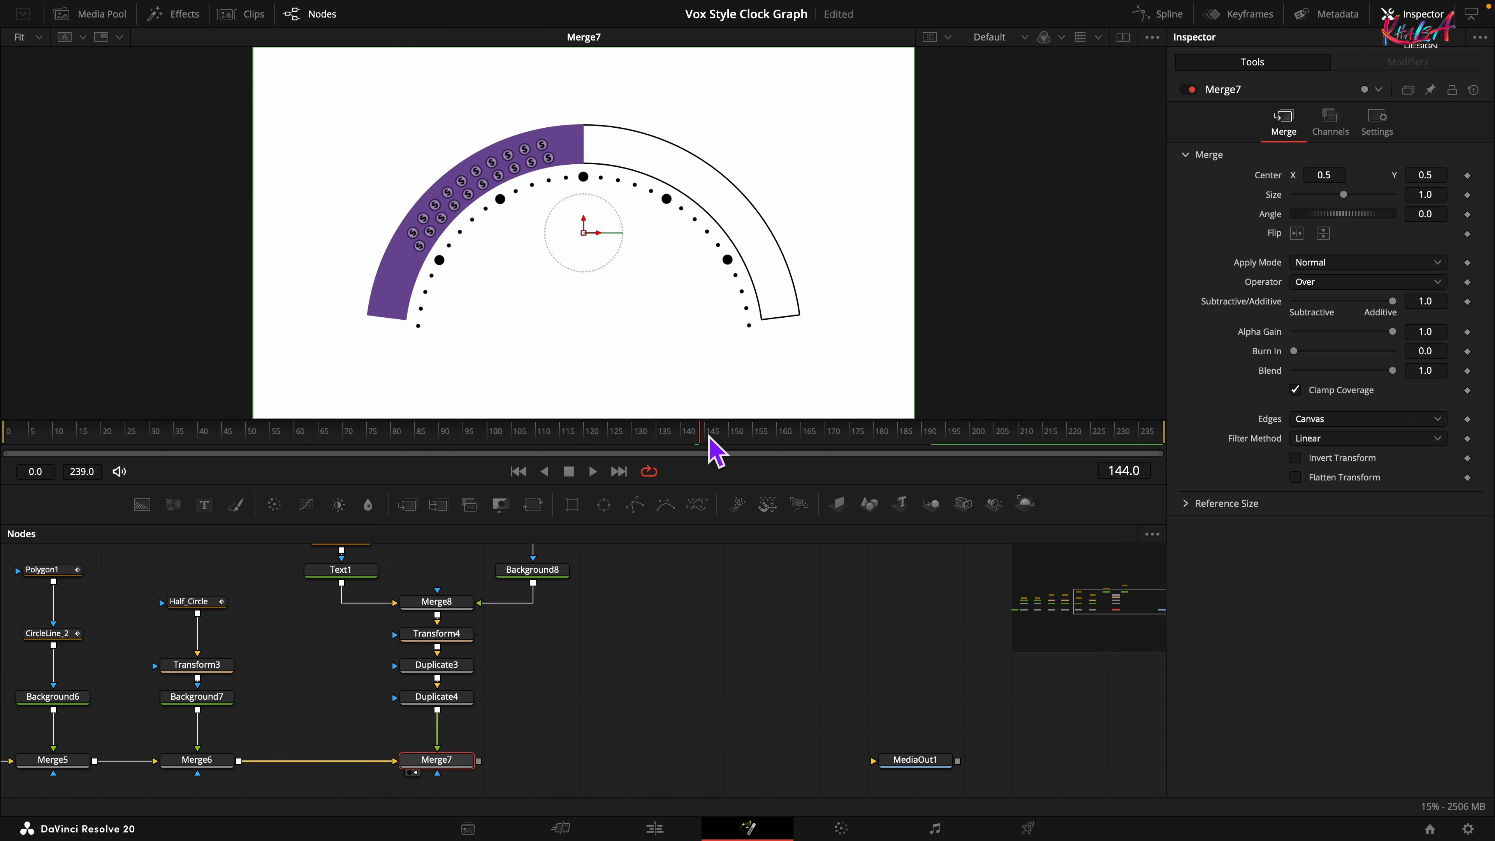
{"action": "left_click_drag", "start_coordinate": [1392, 370], "coordinate": [1230, 396]}
{"action": "left_click", "coordinate": [1467, 370]}
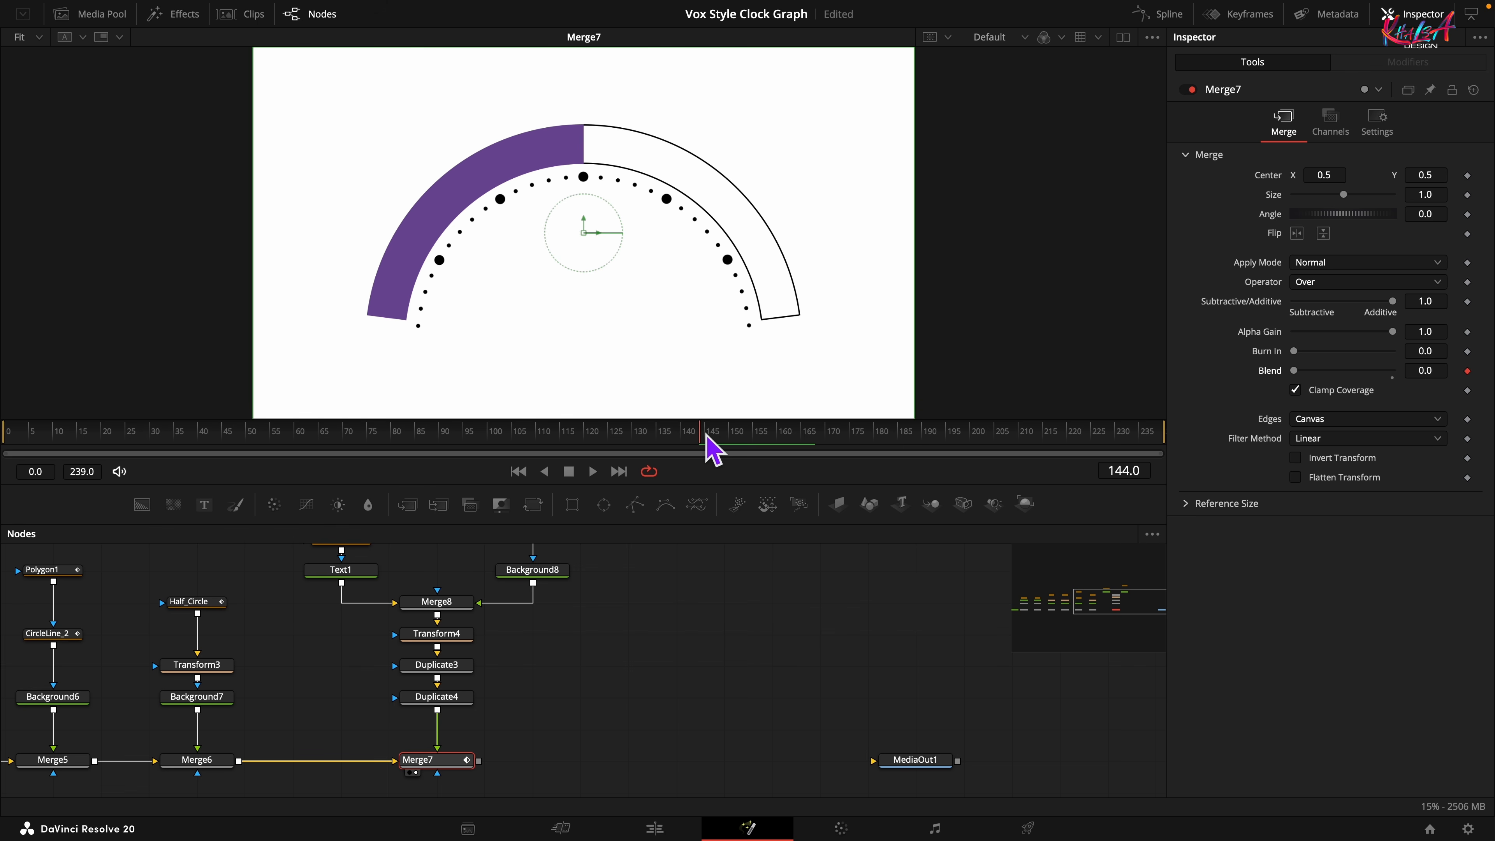
{"action": "left_click_drag", "start_coordinate": [706, 433], "coordinate": [816, 433]}
{"action": "left_click_drag", "start_coordinate": [1295, 370], "coordinate": [1488, 376]}
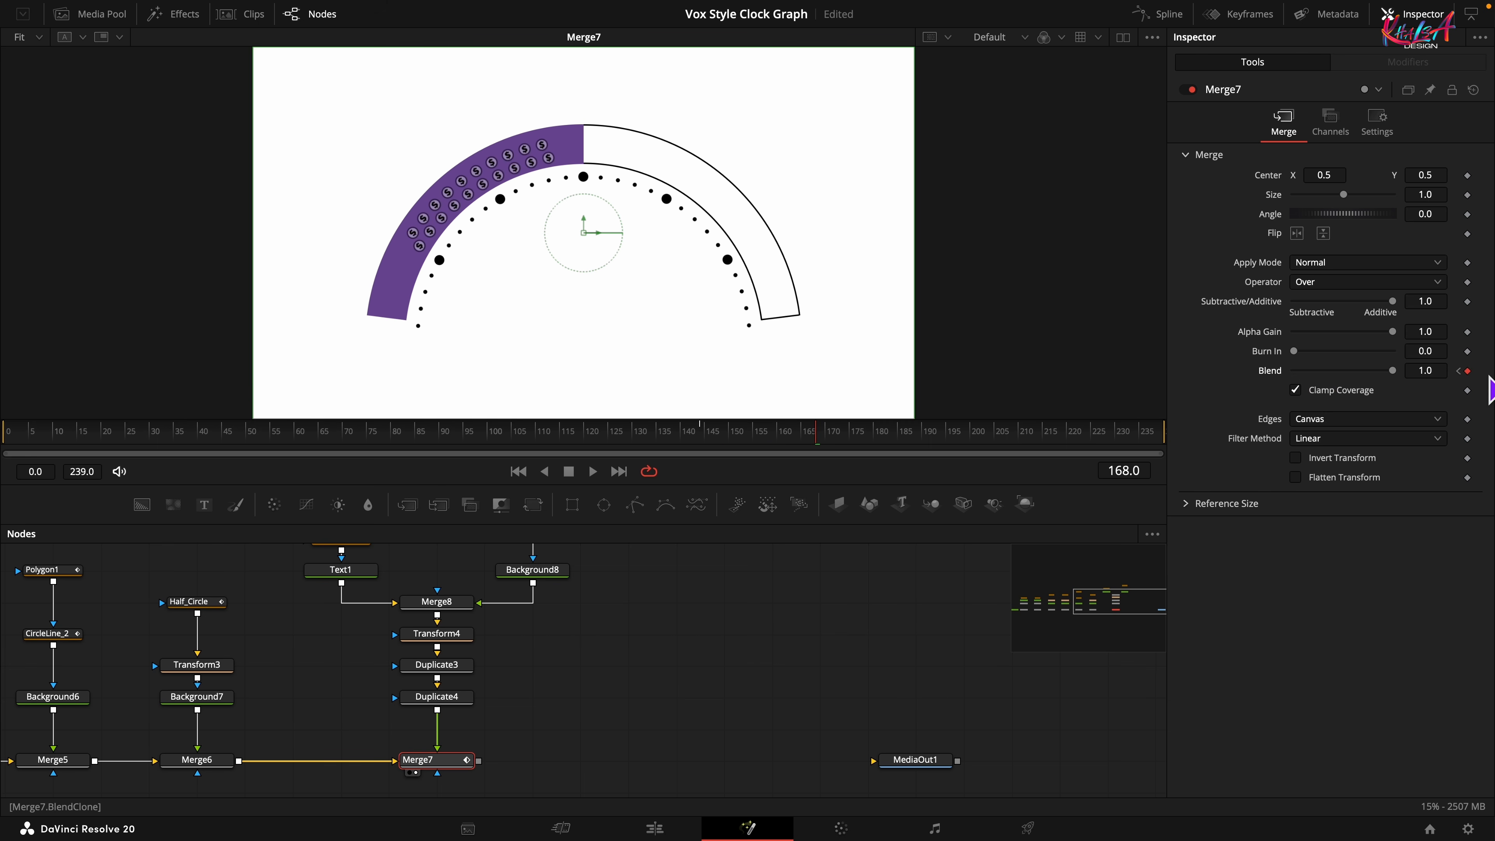
Smooth all of Merge7's Blend keyframes in the Spline editor and close the editor
{"action": "left_click", "coordinate": [1161, 16]}
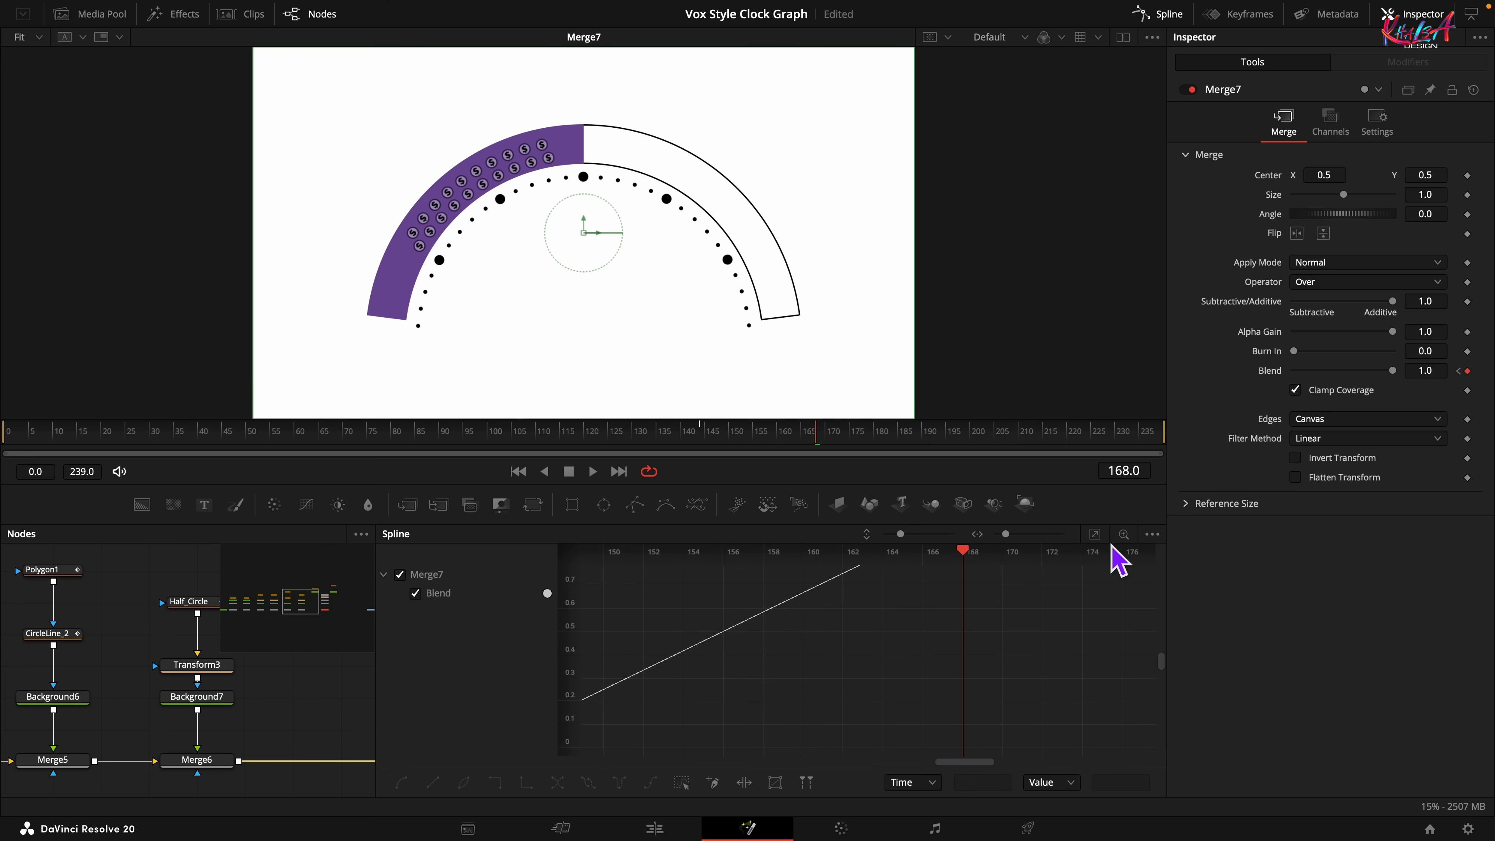
{"action": "left_click", "coordinate": [1093, 534]}
{"action": "left_click", "coordinate": [683, 784]}
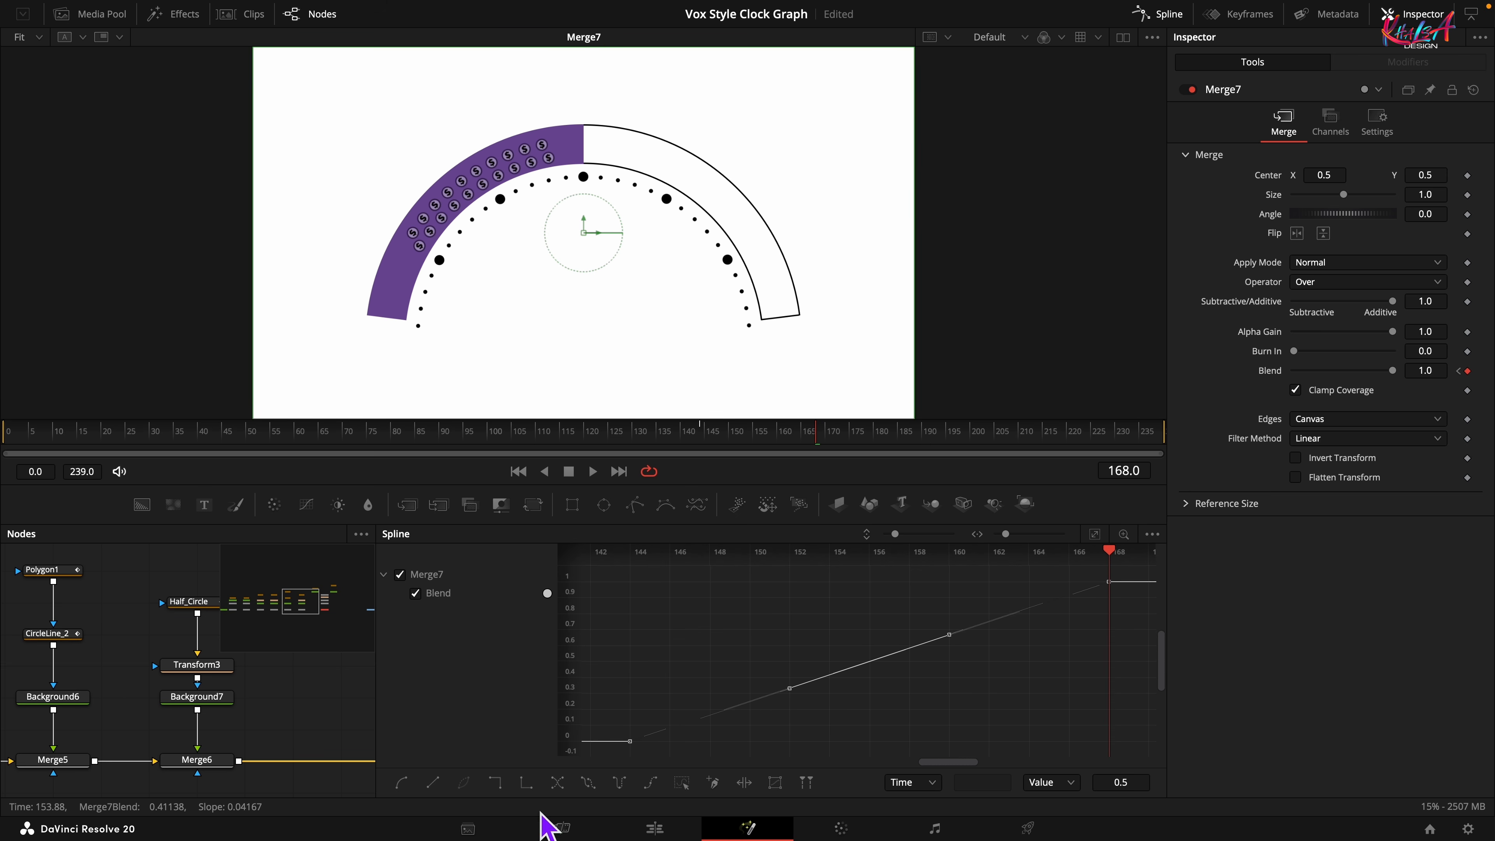
{"action": "left_click", "coordinate": [402, 783]}
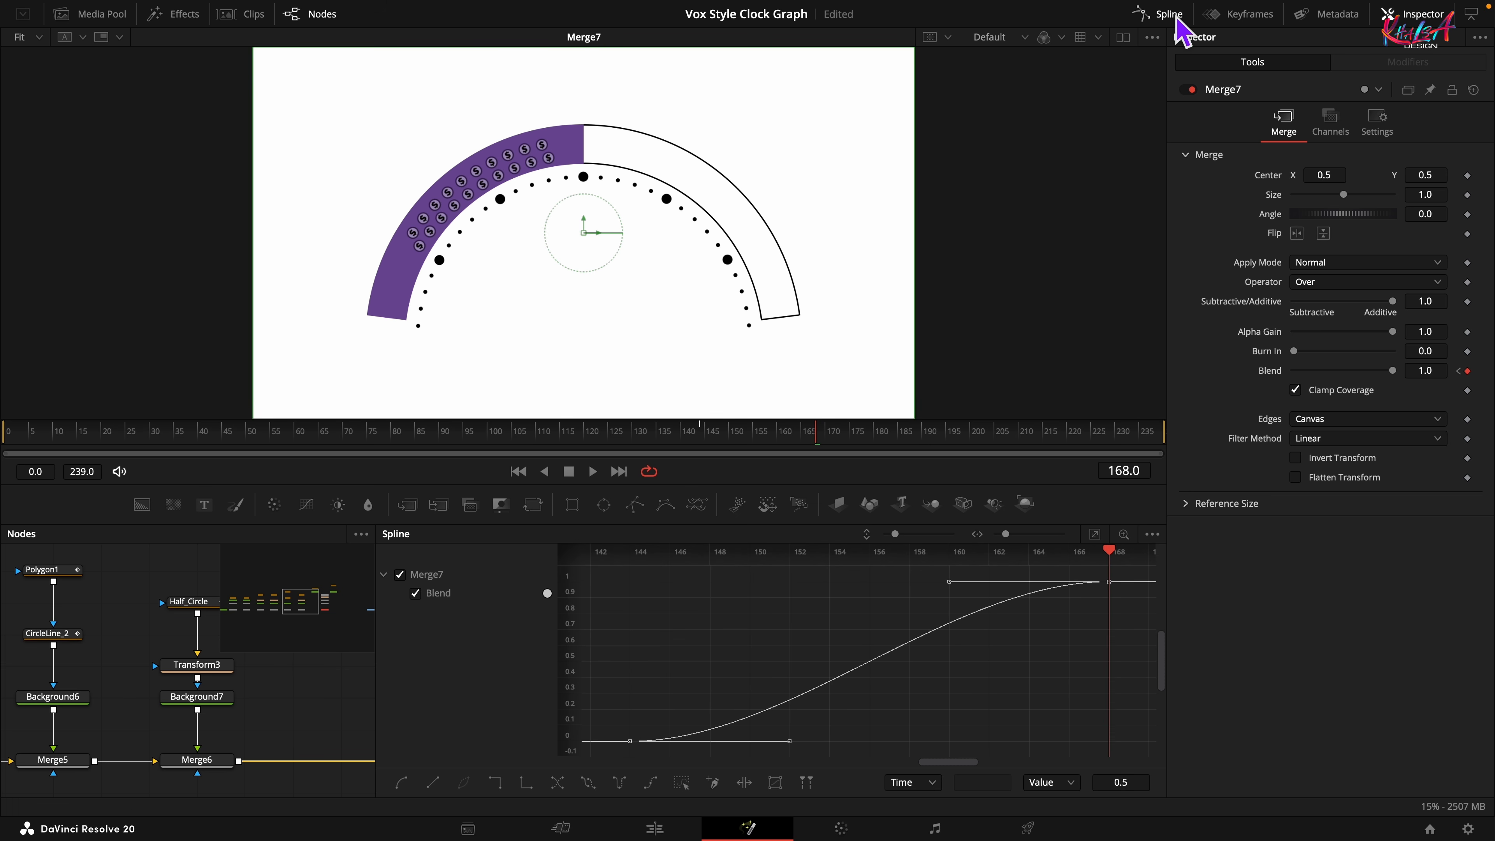
{"action": "left_click", "coordinate": [1146, 14]}
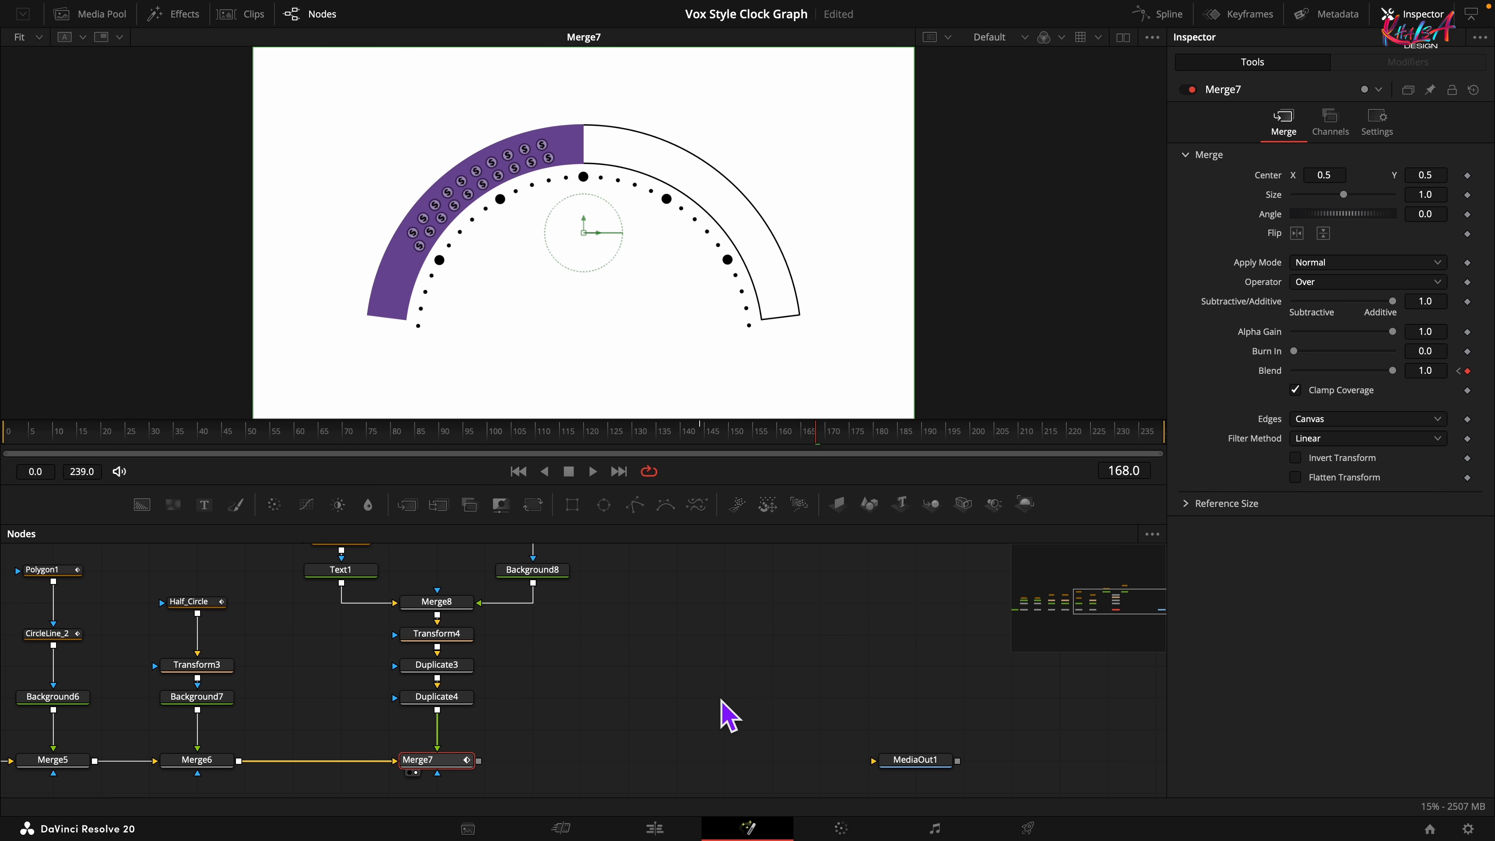
Copy the whole coin node group, from the ellipse masks through Duplicate4, and paste it into the empty area beyond Merge7
{"action": "left_click_drag", "start_coordinate": [717, 681], "coordinate": [575, 739]}
{"action": "left_click_drag", "start_coordinate": [190, 553], "coordinate": [418, 783]}
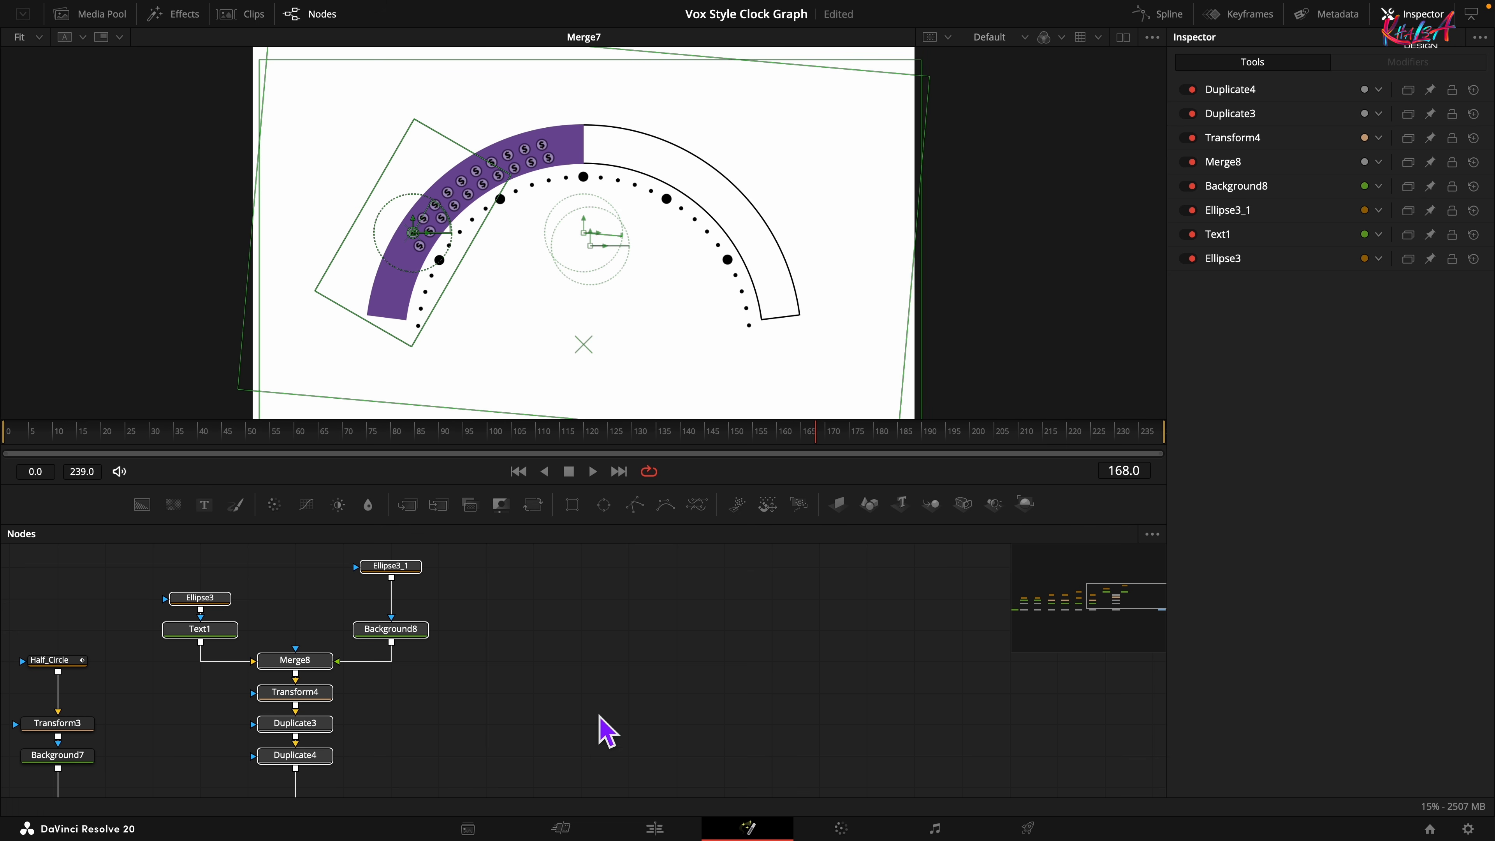
{"action": "left_click", "coordinate": [603, 729]}
{"action": "key", "text": "ctrl+v"}
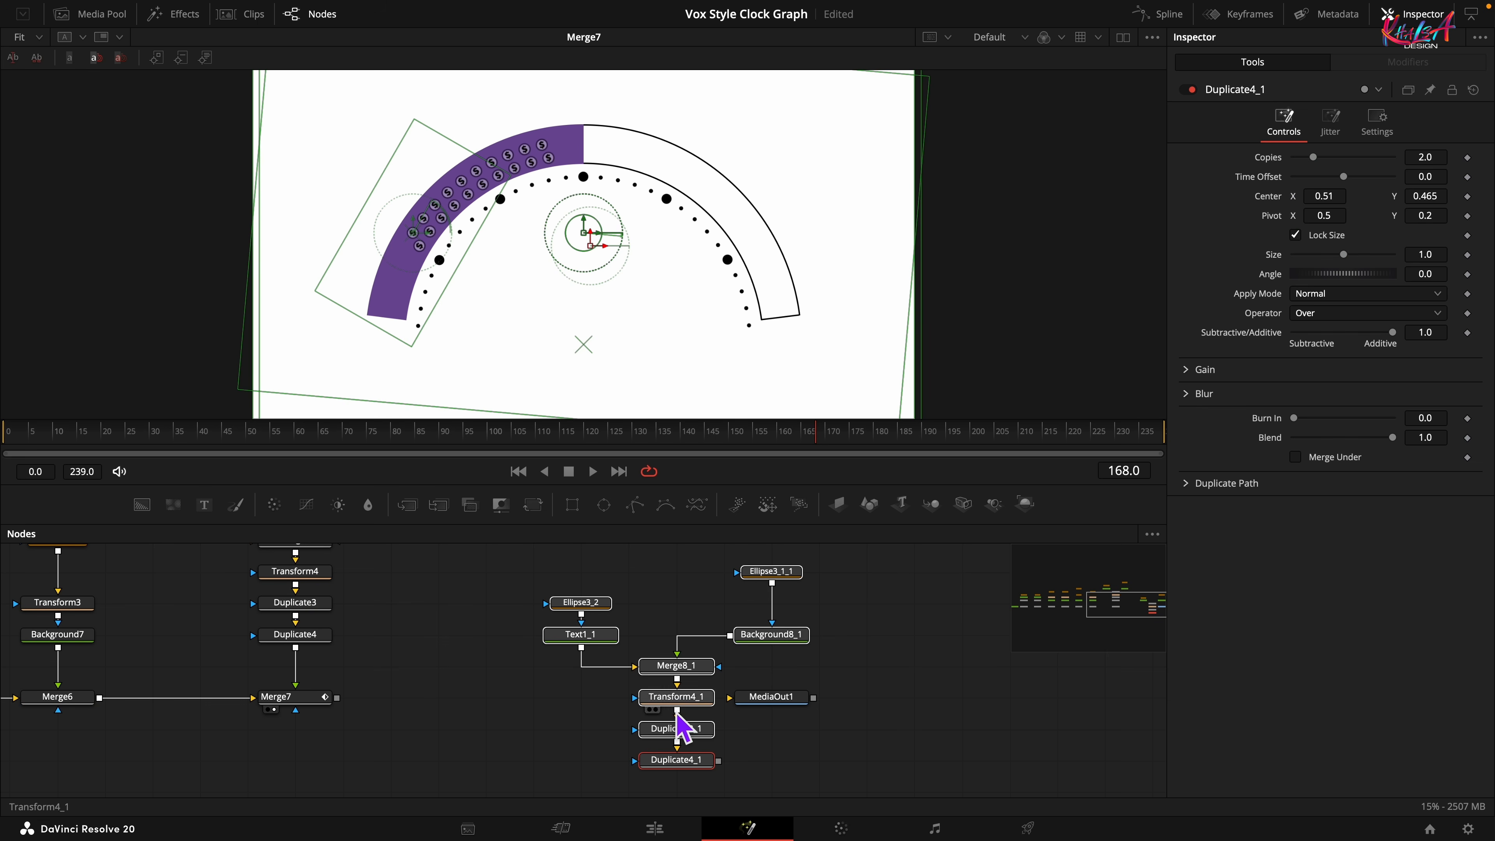
Merge the copied coin group over Merge7's output, show the new merge in the viewer, and move MediaOut1 aside for more room
{"action": "left_click", "coordinate": [673, 760]}
{"action": "left_click_drag", "start_coordinate": [669, 764], "coordinate": [289, 736]}
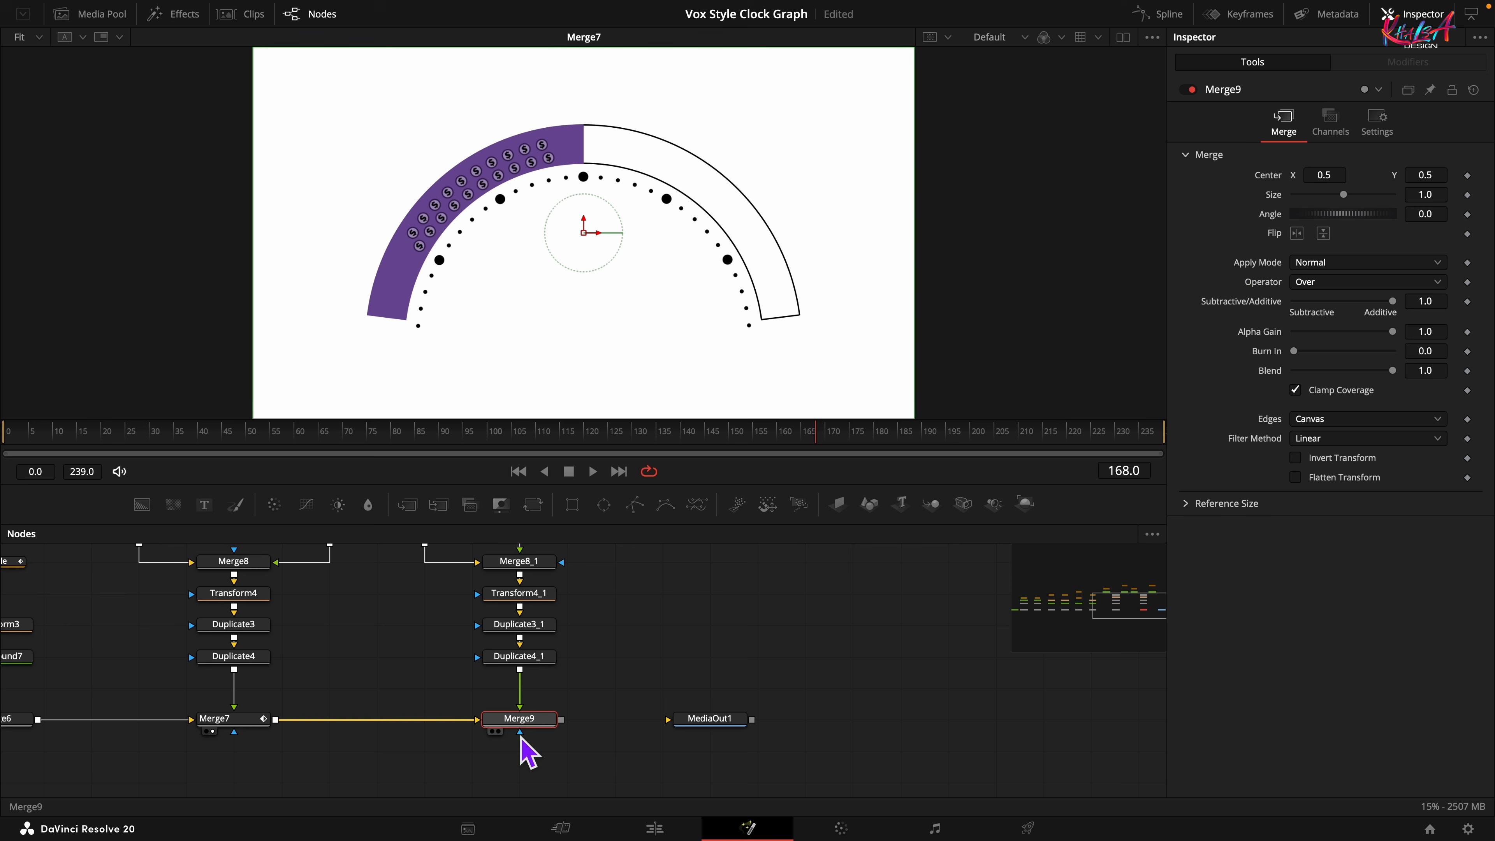
{"action": "left_click", "coordinate": [491, 732]}
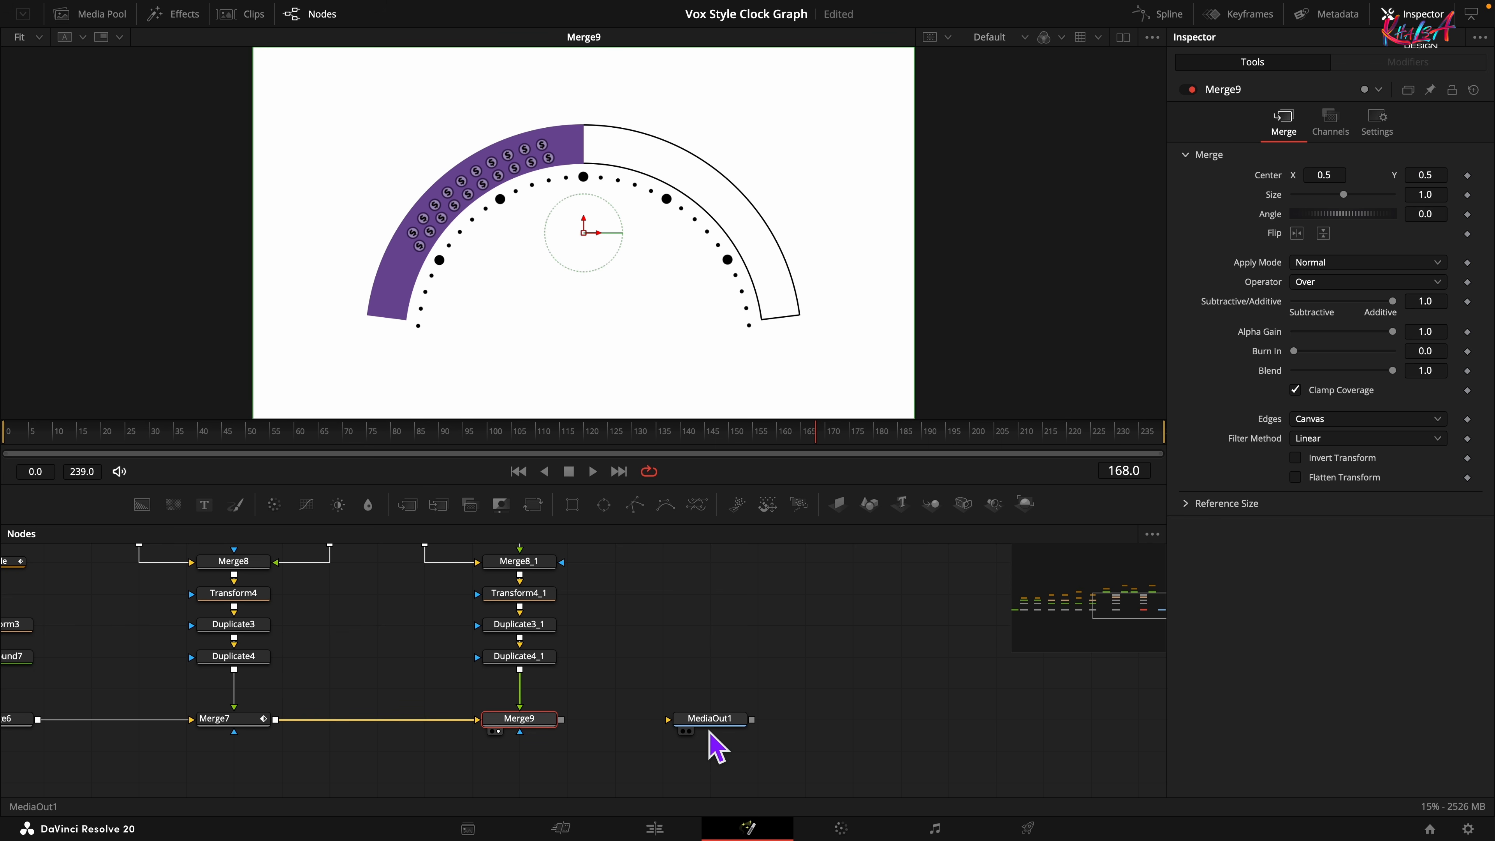
{"action": "left_click_drag", "start_coordinate": [710, 731], "coordinate": [1004, 724]}
{"action": "left_click_drag", "start_coordinate": [798, 691], "coordinate": [780, 781]}
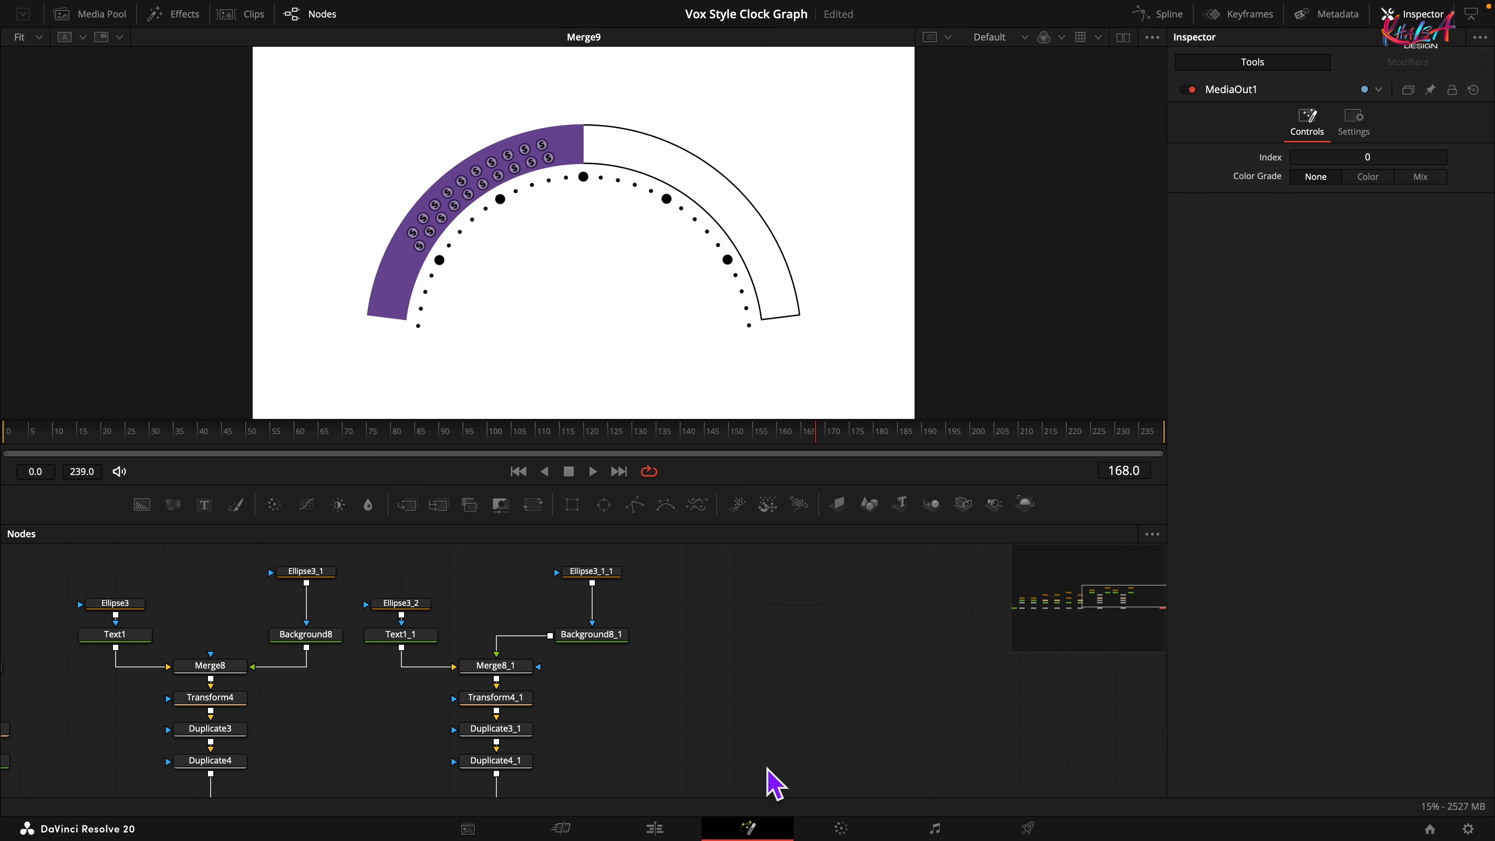
With frame 202 displayed, set Transform4_1's center to X 0.2 and Y 0.63, and save the project
{"action": "left_click", "coordinate": [487, 703]}
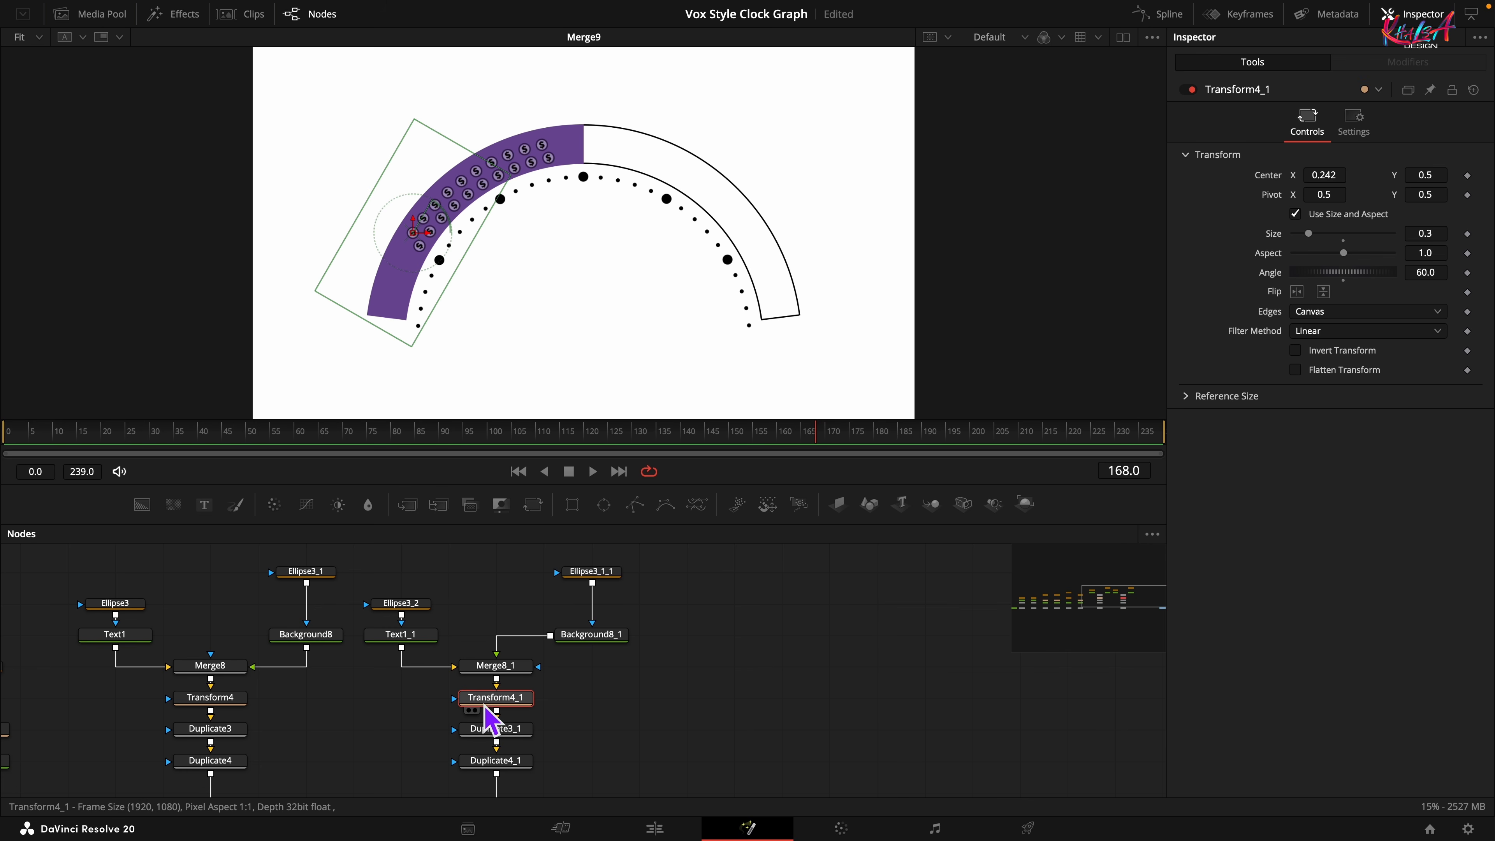
{"action": "left_click", "coordinate": [971, 431]}
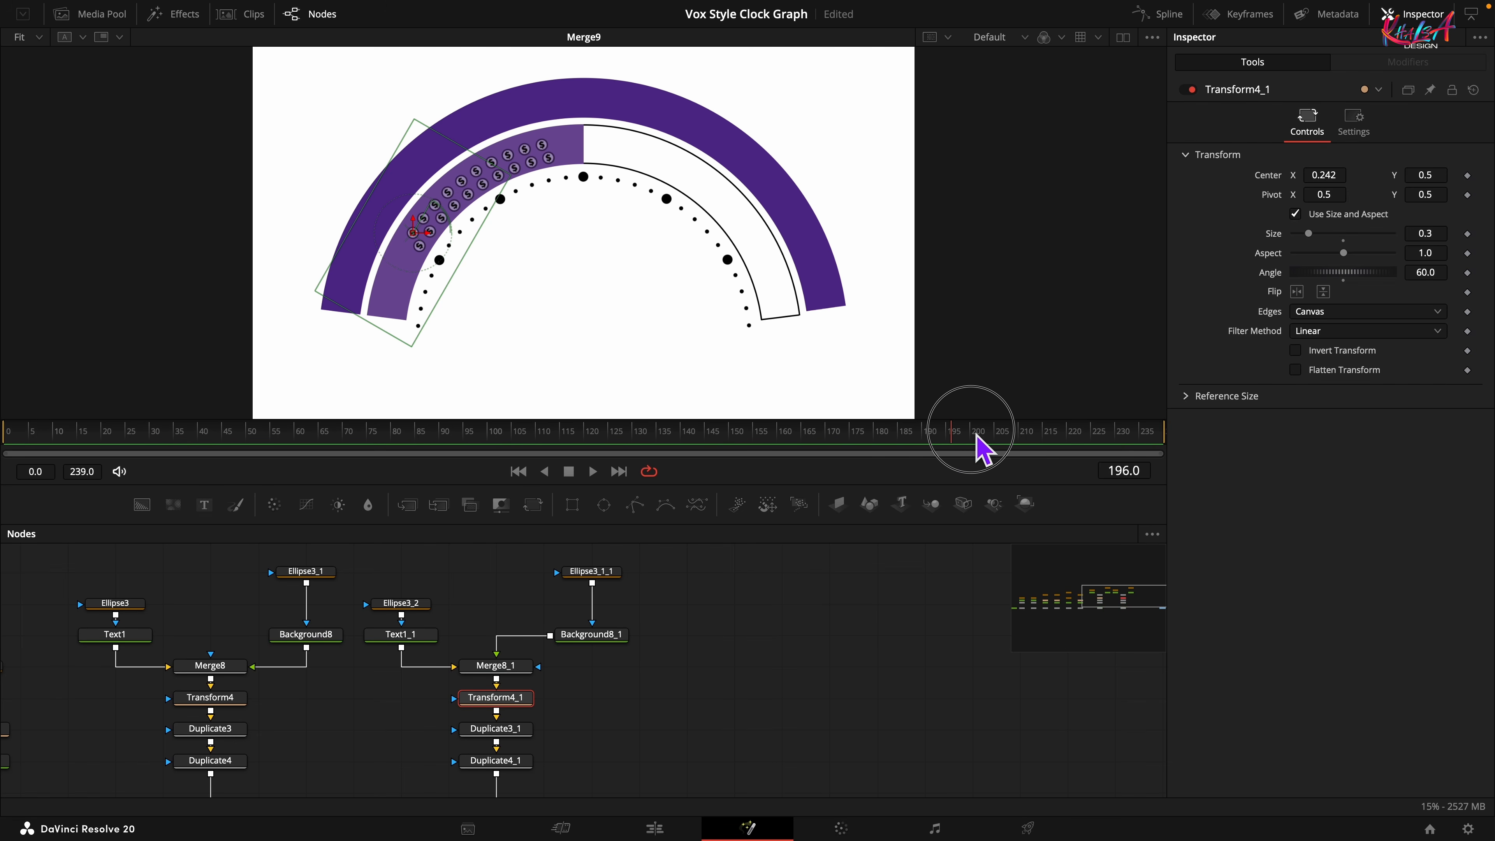
{"action": "left_click_drag", "start_coordinate": [976, 432], "coordinate": [987, 436]}
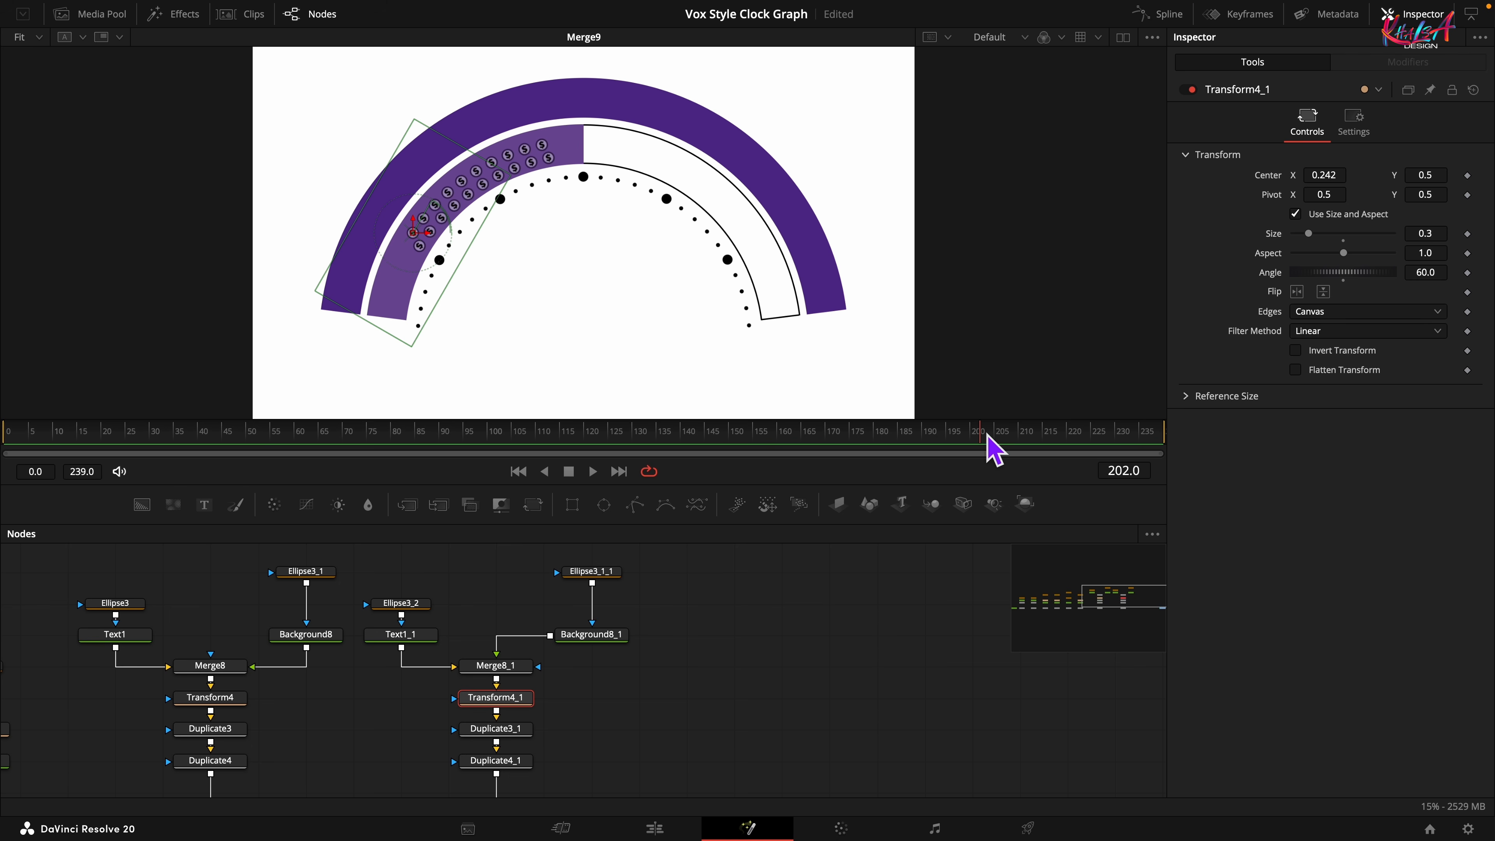
{"action": "left_click", "coordinate": [1342, 177]}
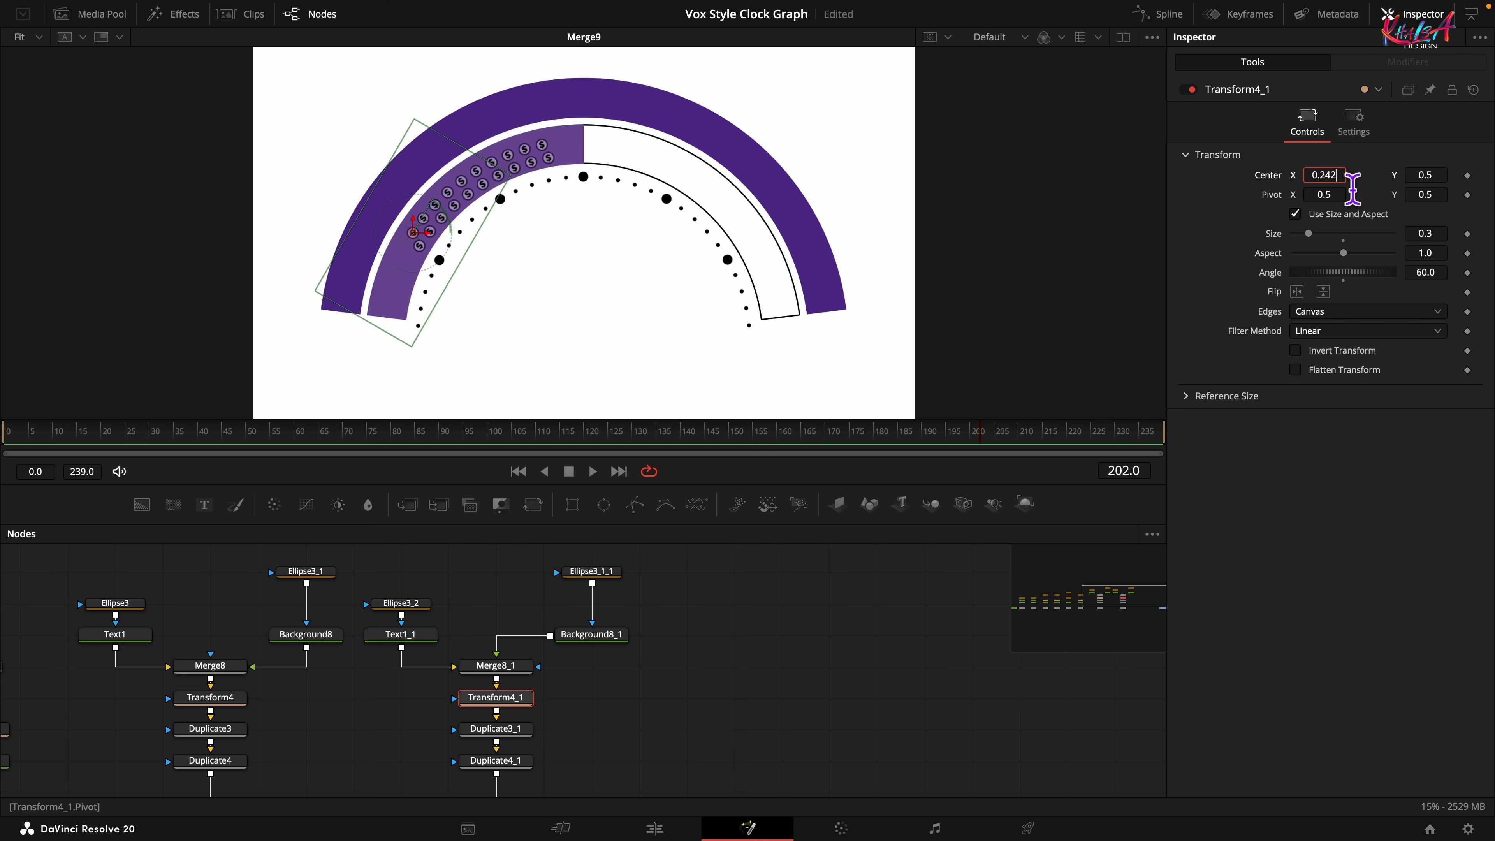
{"action": "key", "text": "Tab"}
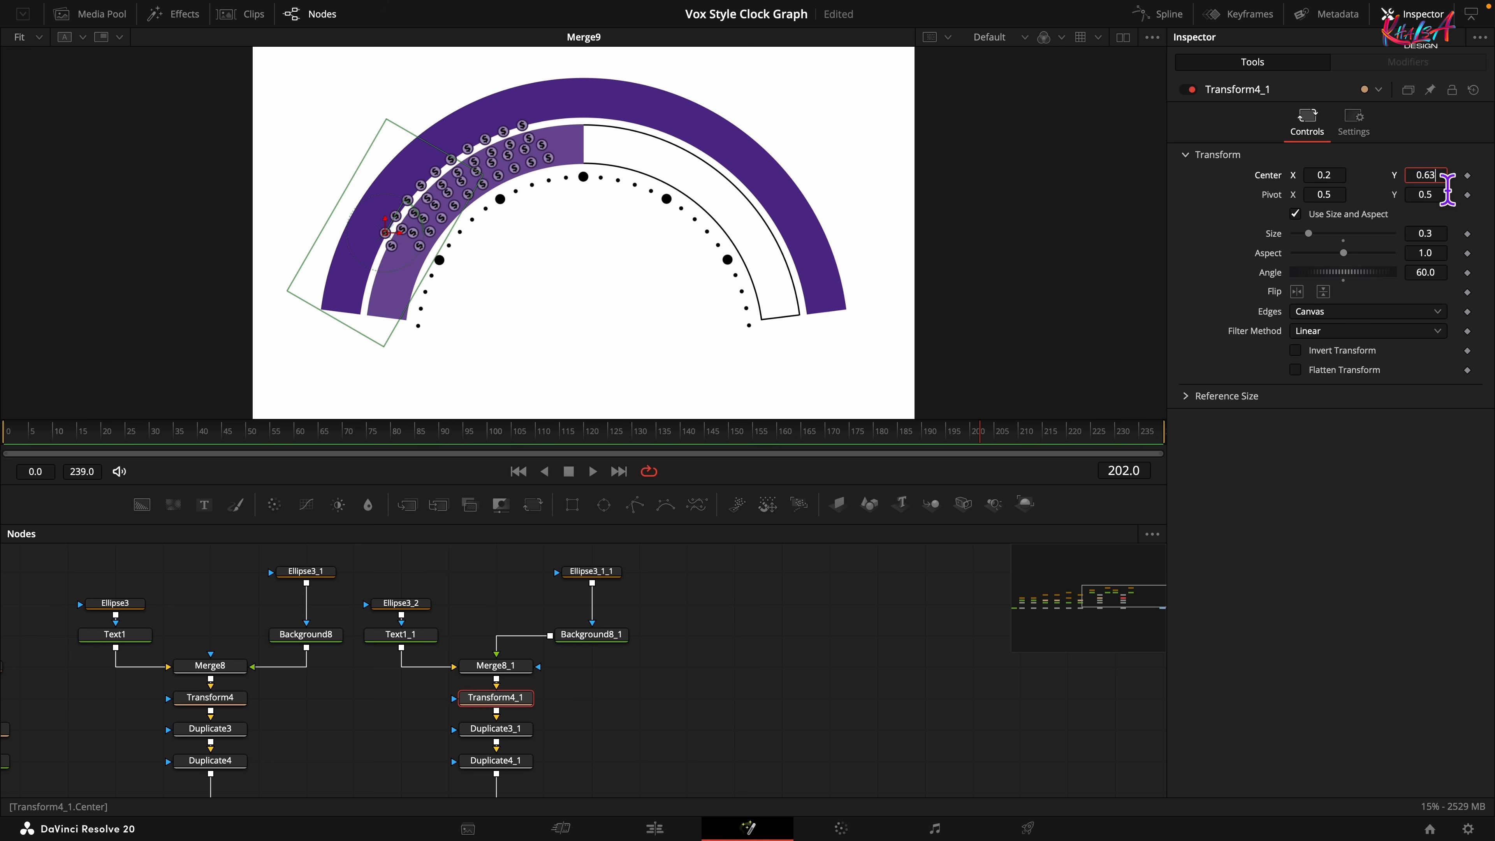
{"action": "type", "text": "0.63"}
{"action": "key", "text": "Tab"}
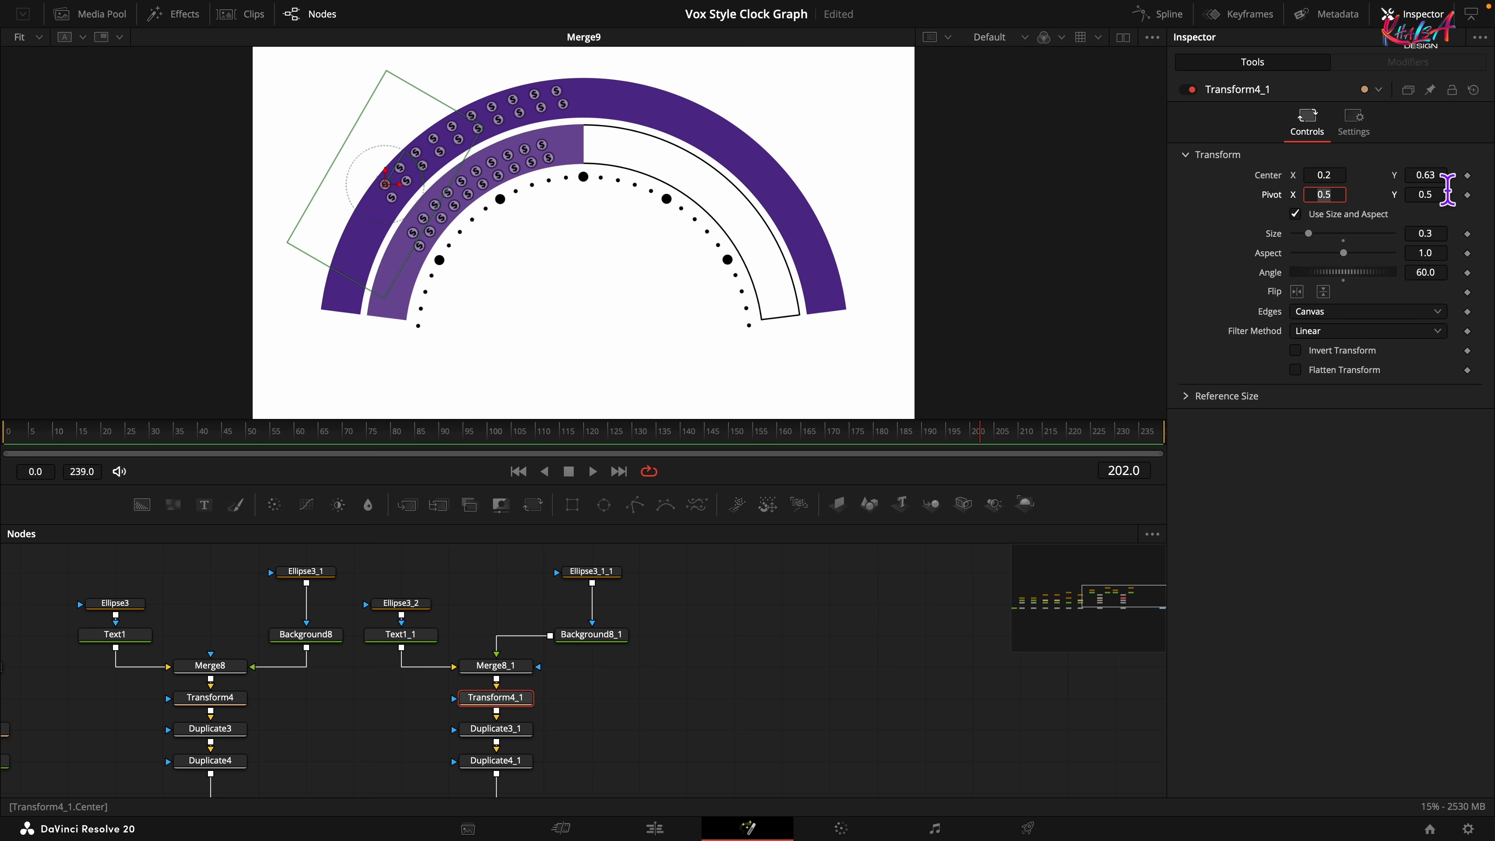
{"action": "key", "text": "ctrl+s"}
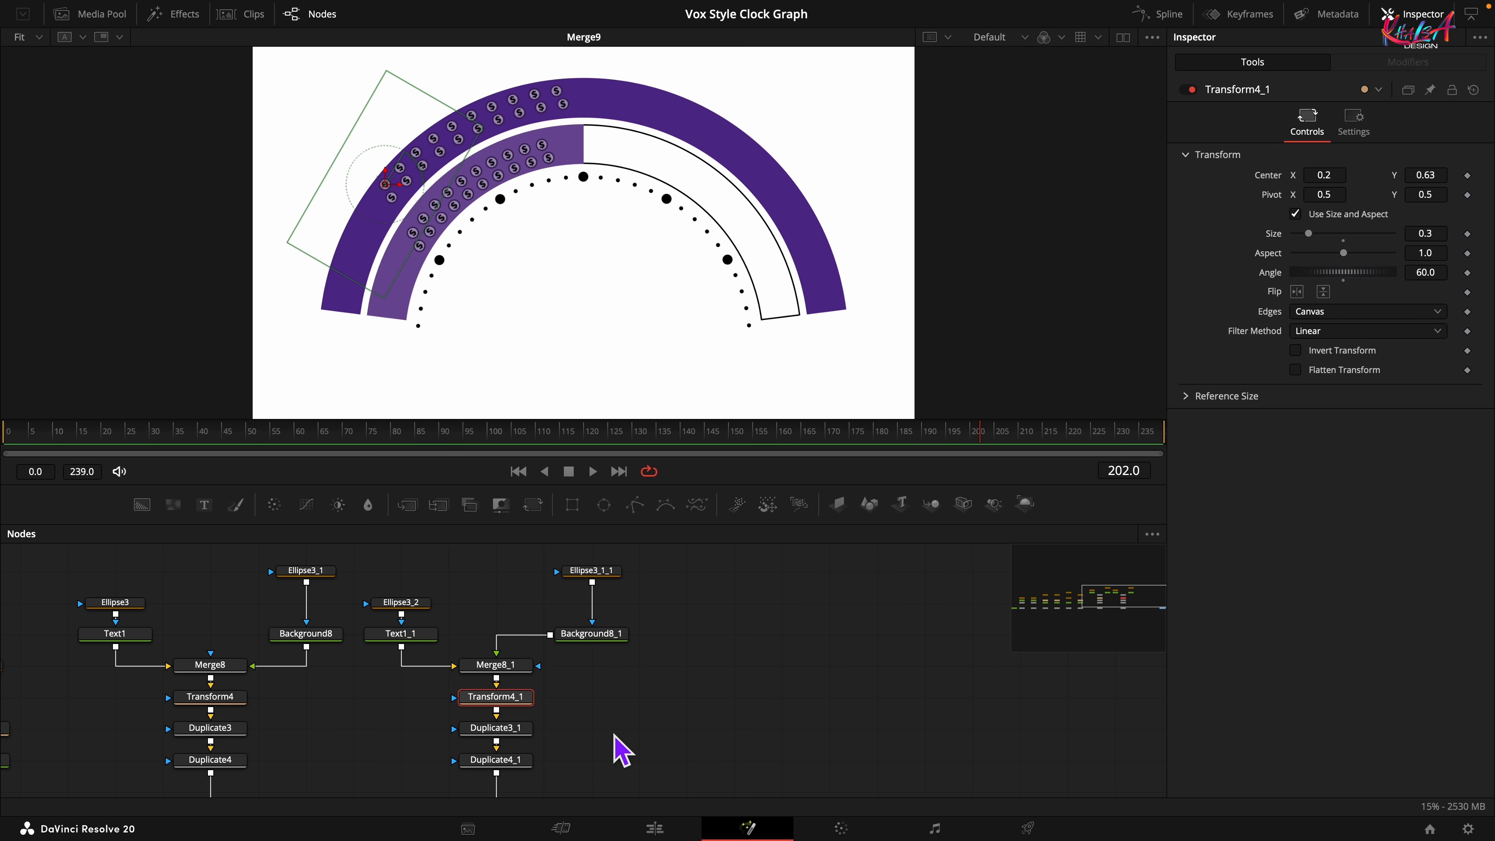
Rename the Duplicate3_1 node to Dup5
{"action": "left_click", "coordinate": [505, 730]}
{"action": "right_click", "coordinate": [505, 731]}
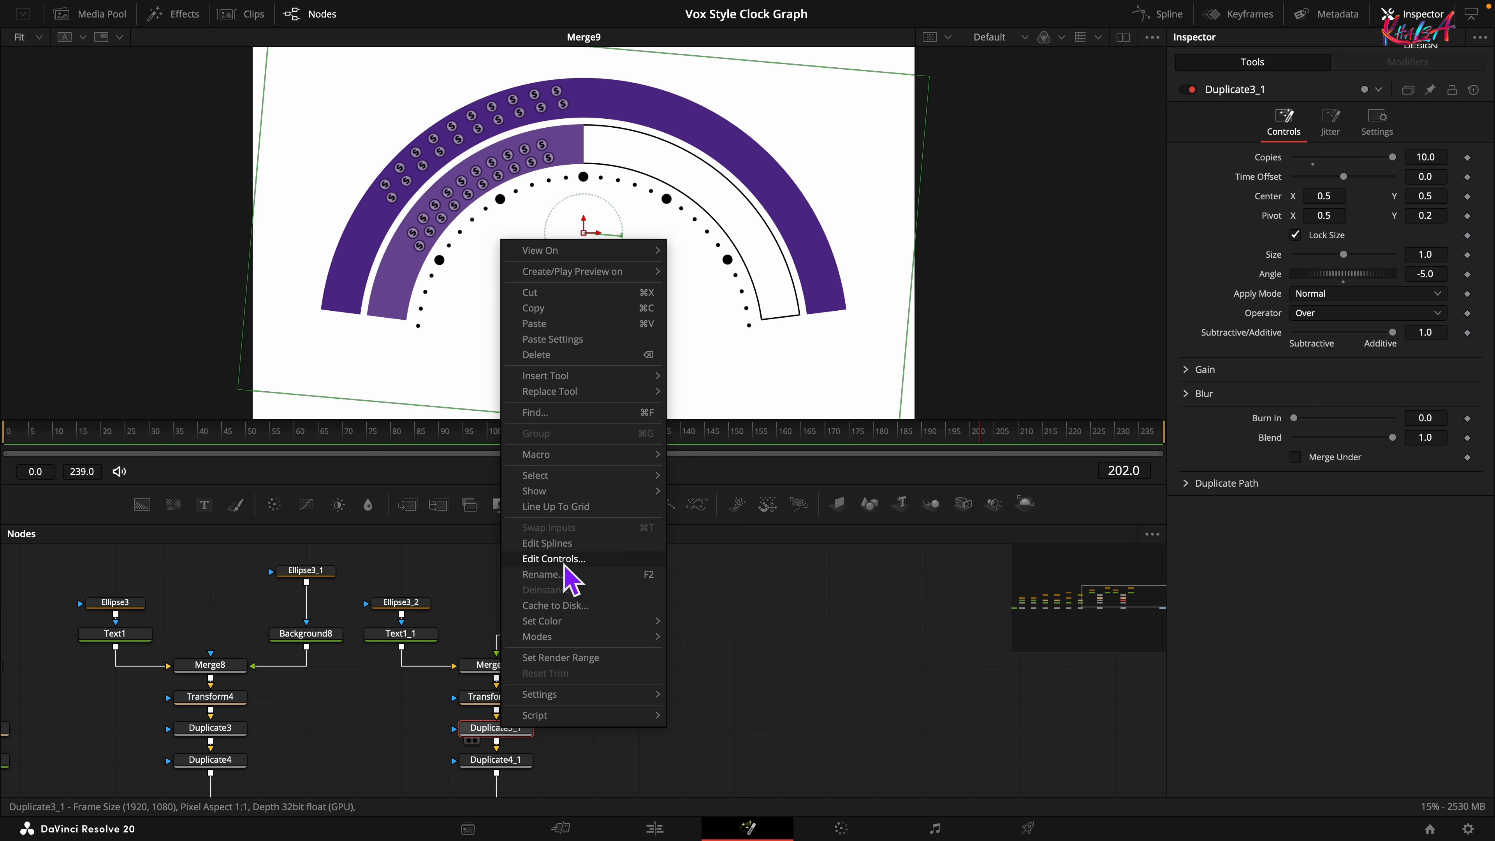
{"action": "left_click", "coordinate": [568, 575]}
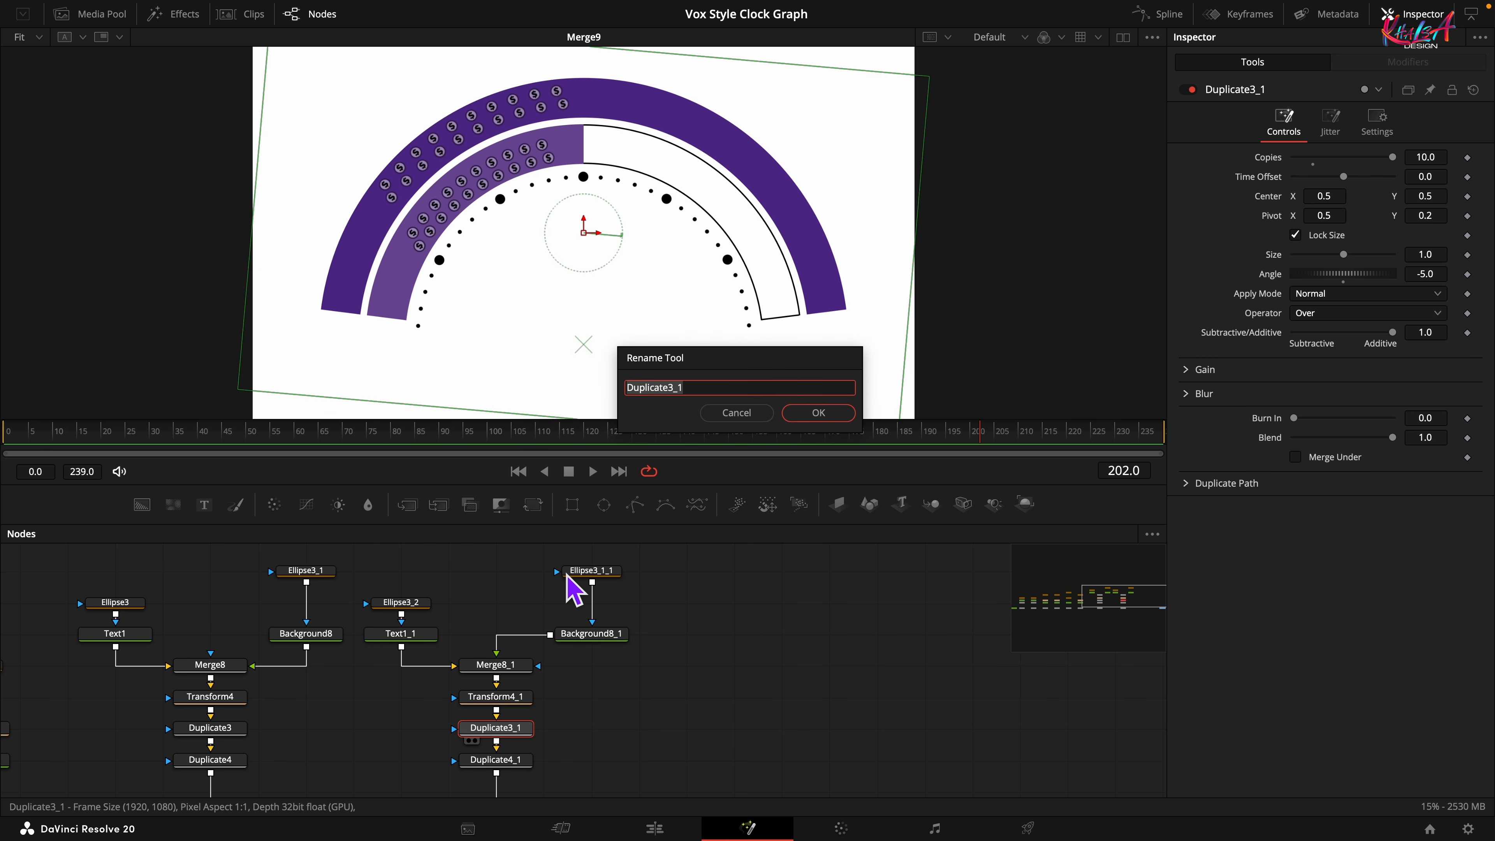
{"action": "type", "text": "Dup5"}
{"action": "left_click", "coordinate": [821, 415]}
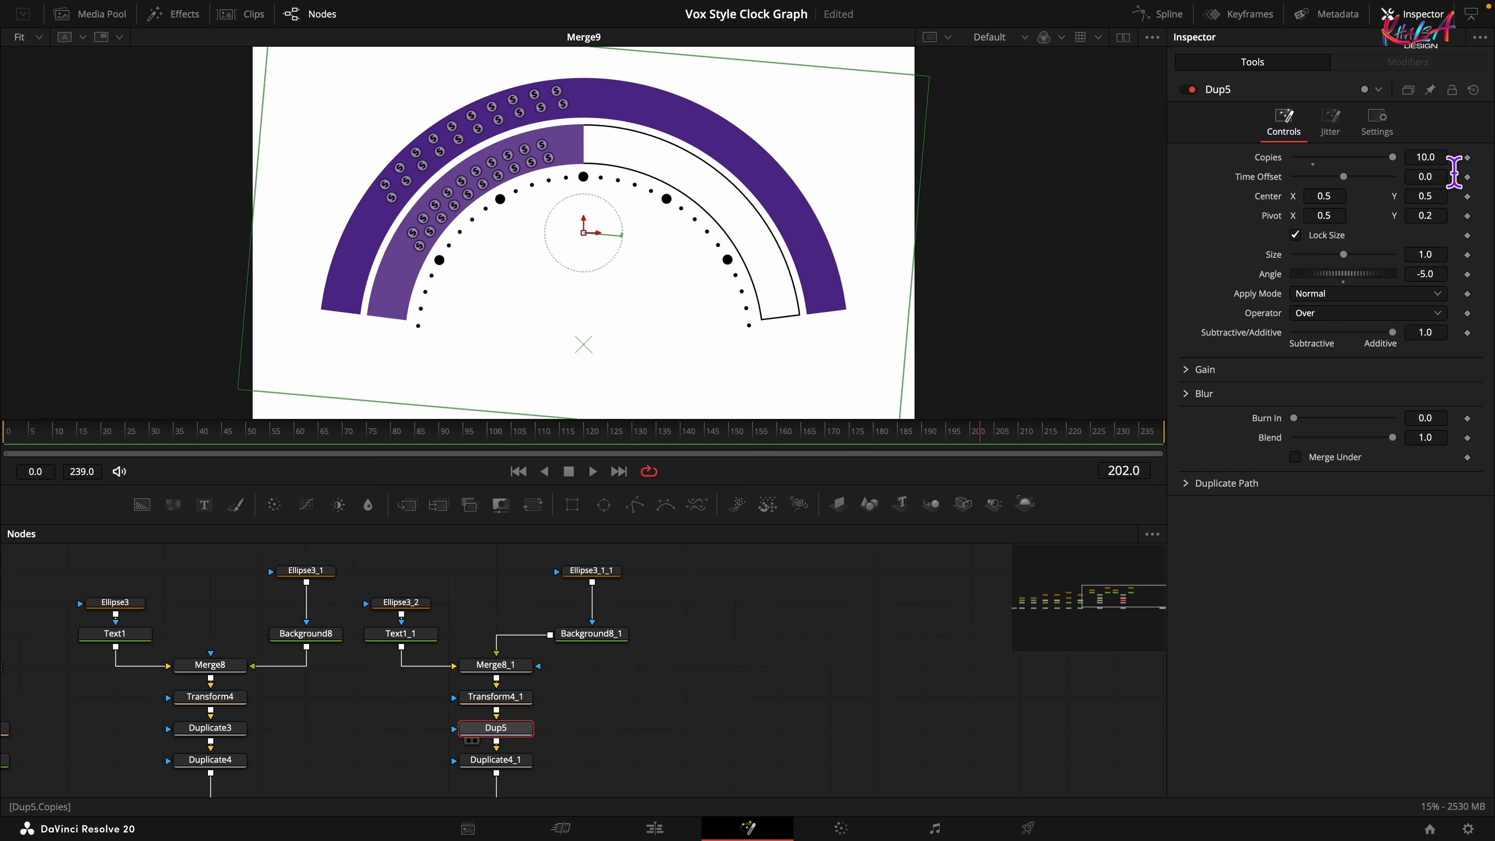
Set Dup5 to 25 copies with a pivot Y of 0.208 and an angle of -4.3
{"action": "left_click", "coordinate": [1453, 169]}
{"action": "key", "text": "Tab"}
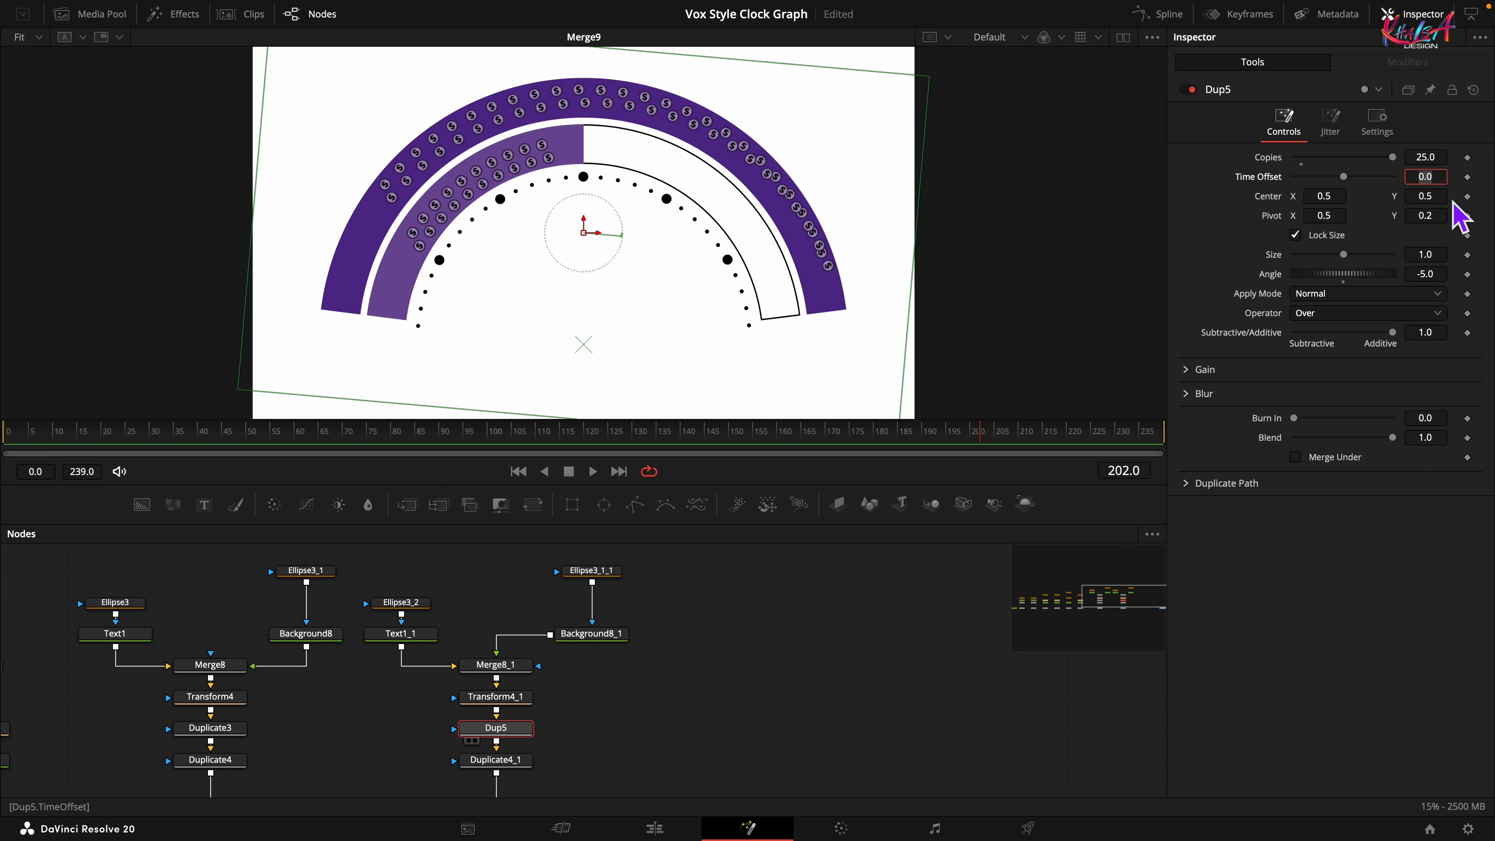
{"action": "left_click", "coordinate": [1447, 212]}
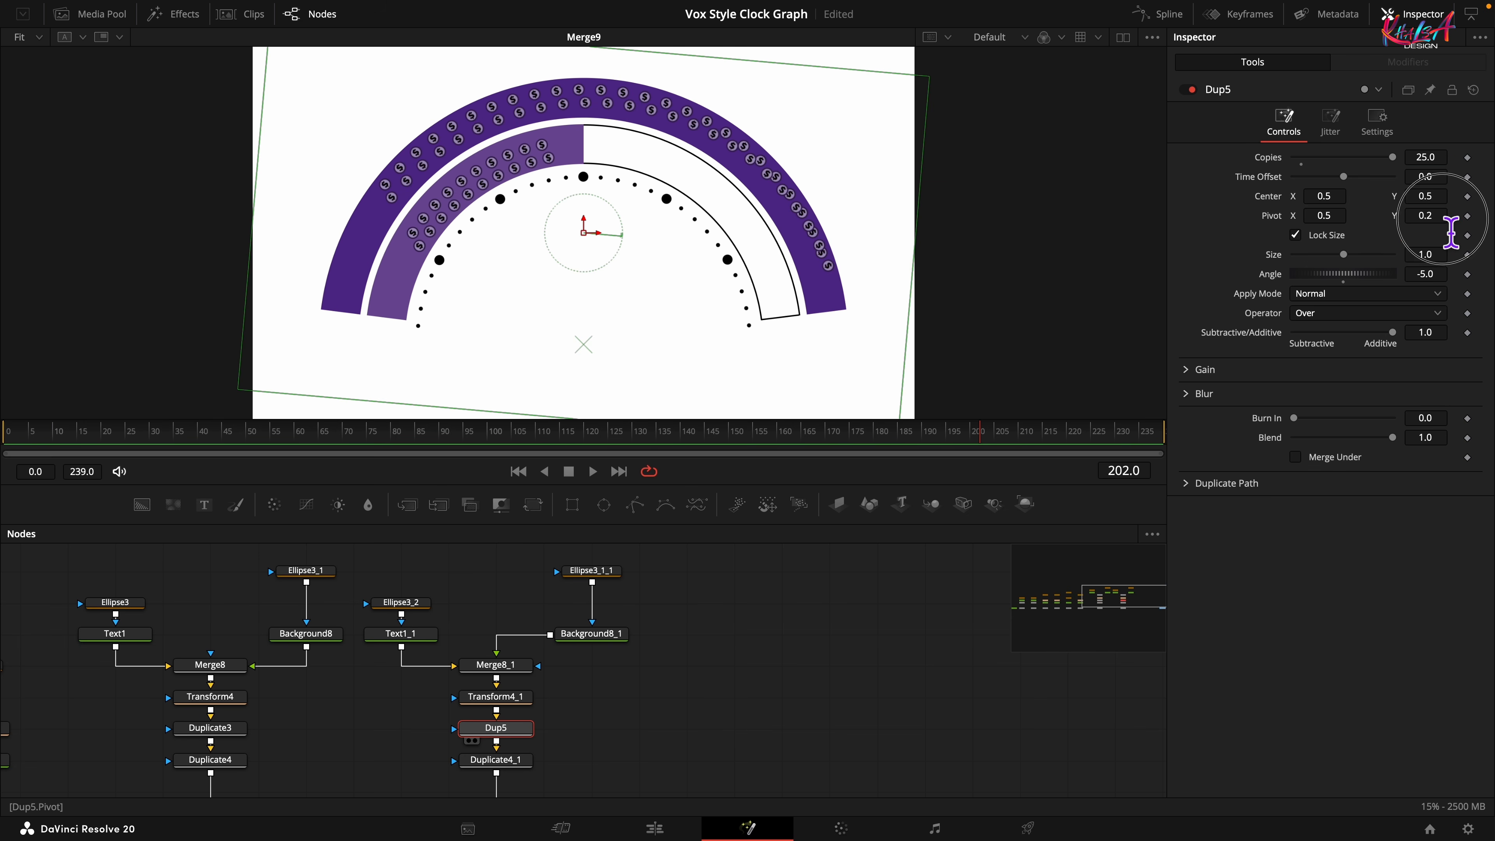
{"action": "left_click", "coordinate": [1443, 217]}
{"action": "key", "text": "Tab"}
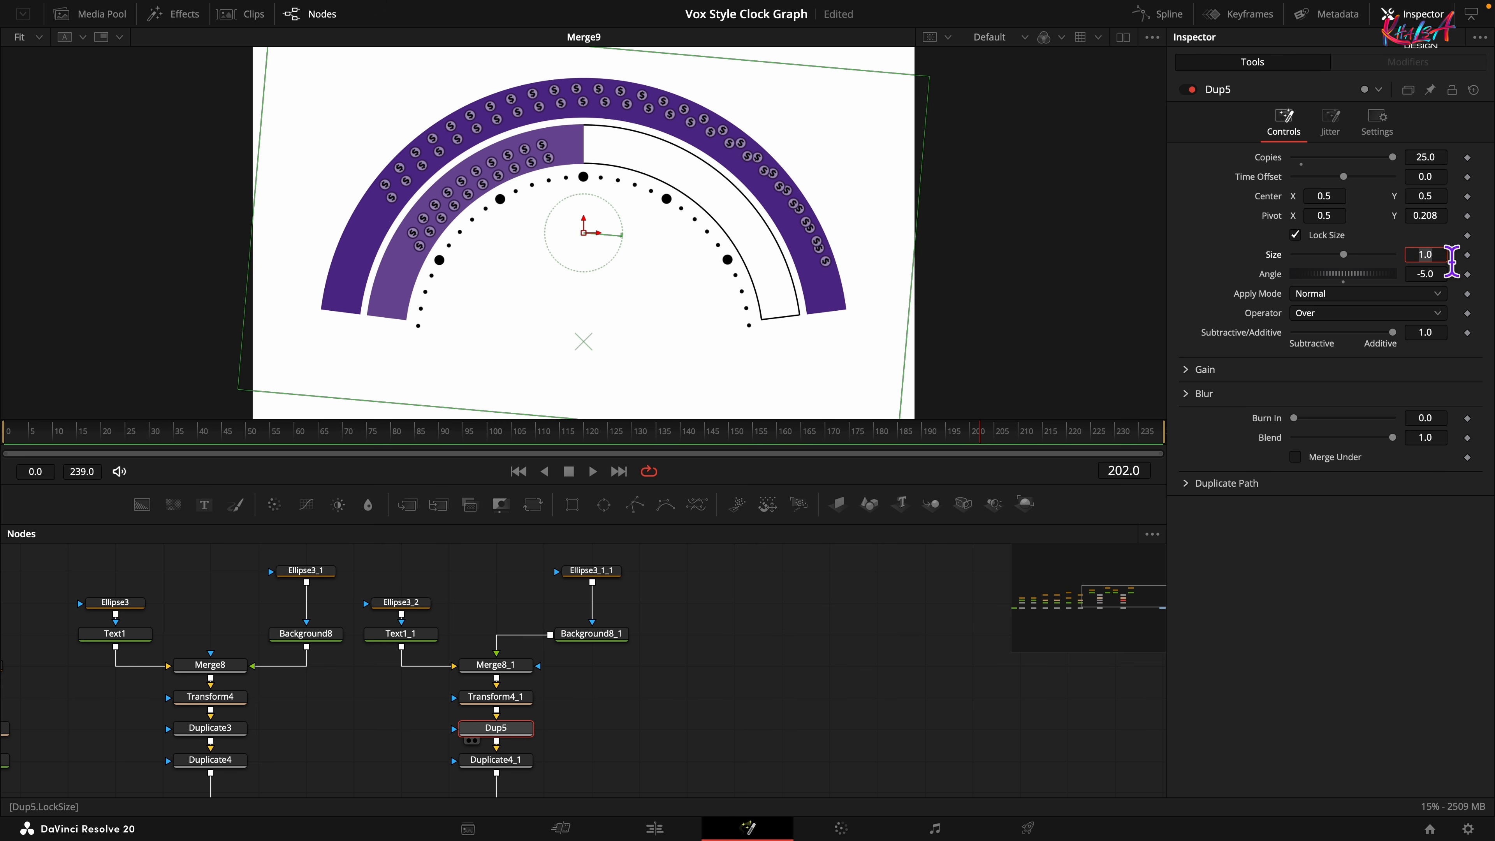
{"action": "key", "text": "Tab"}
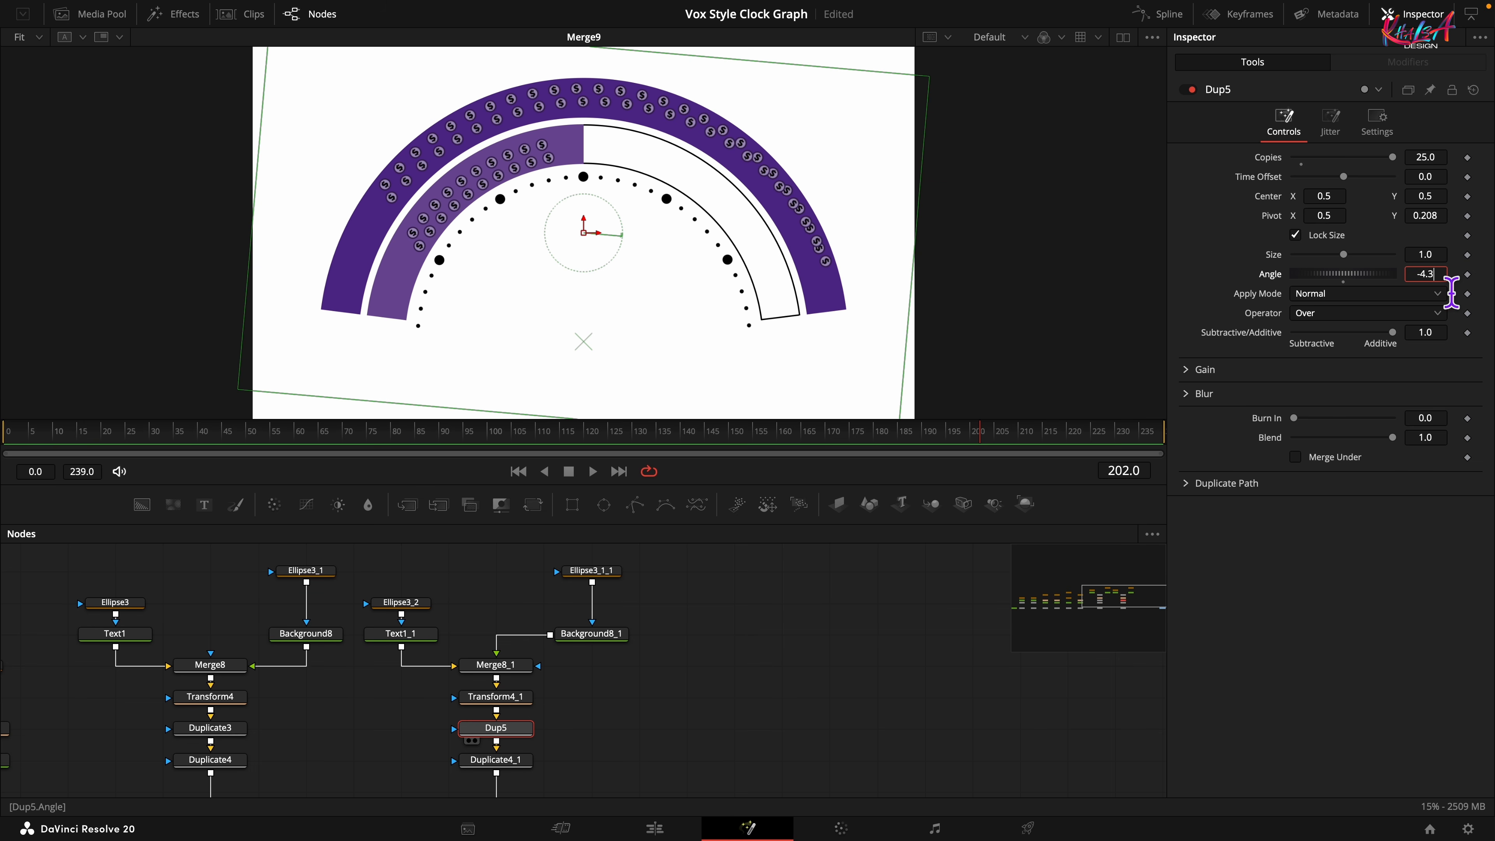
{"action": "key", "text": "Tab"}
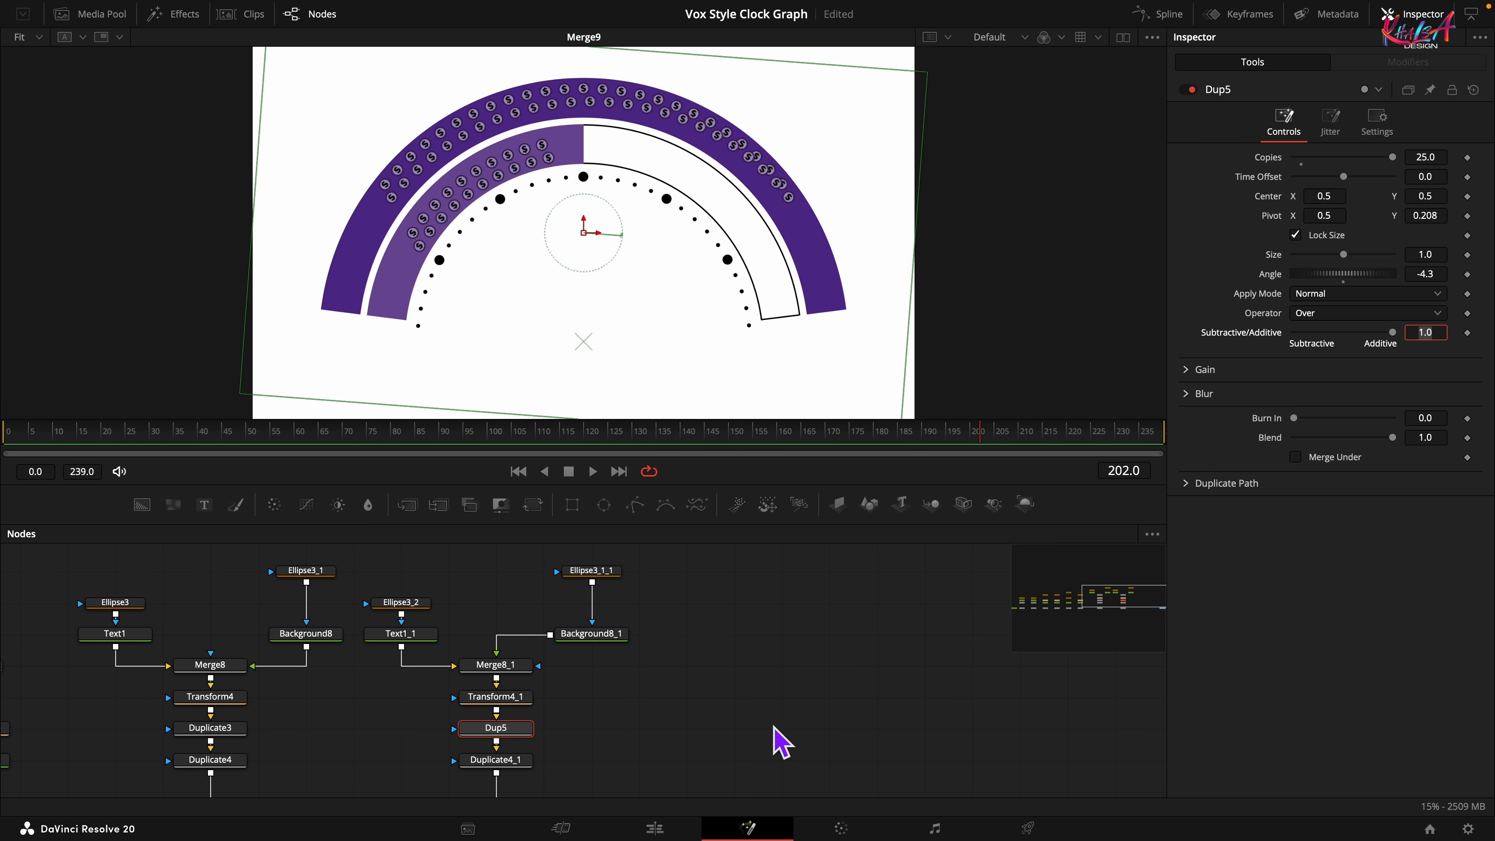
Set Duplicate4_1's center to X 0.5 and Y 0.45, and reset its pivot to the default 0.5, 0.5
{"action": "left_click_drag", "start_coordinate": [682, 700], "coordinate": [678, 659]}
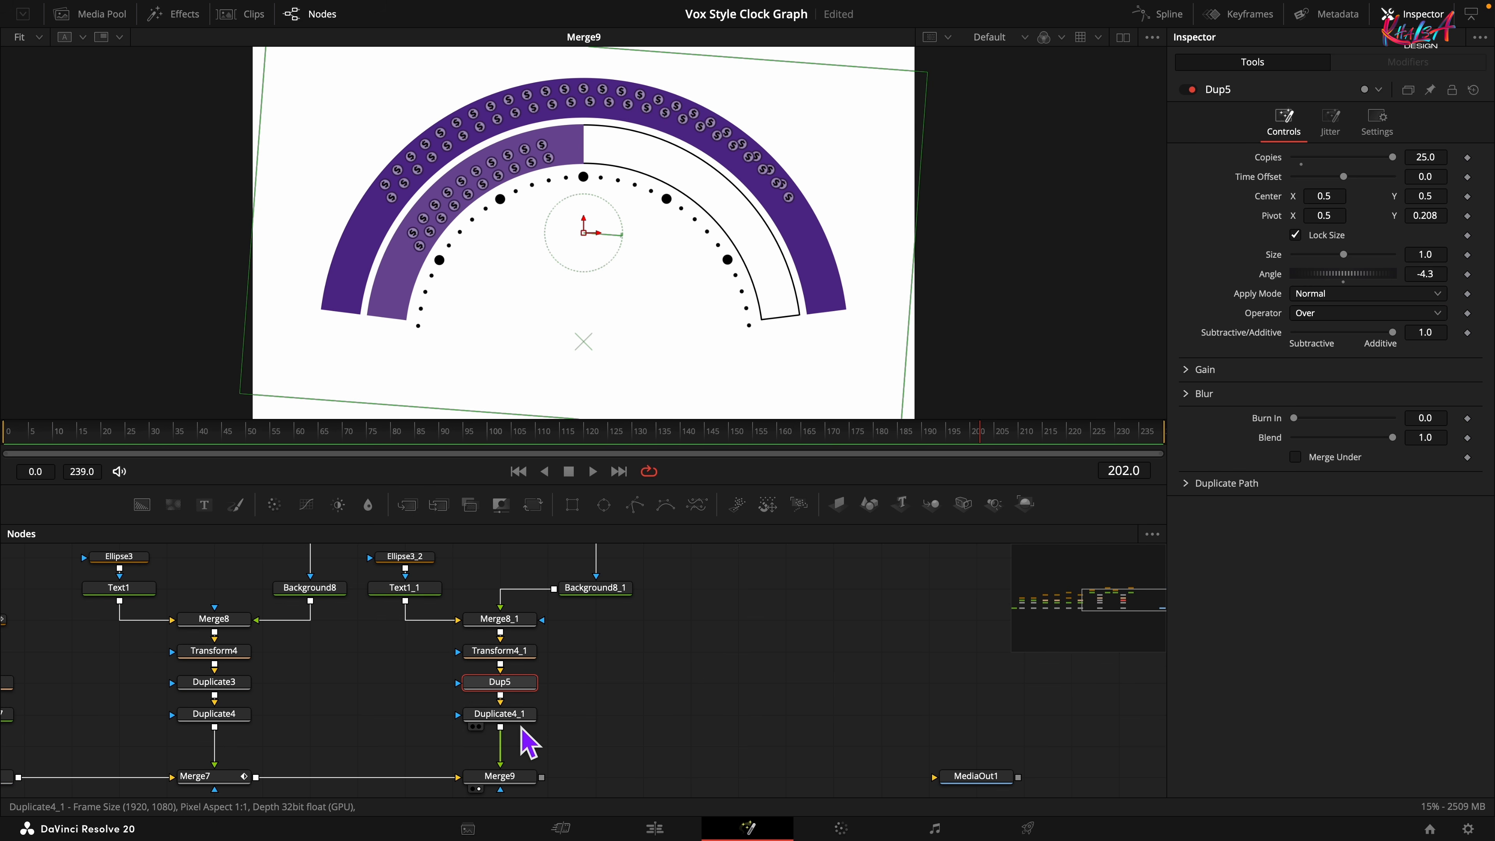
{"action": "left_click", "coordinate": [513, 715]}
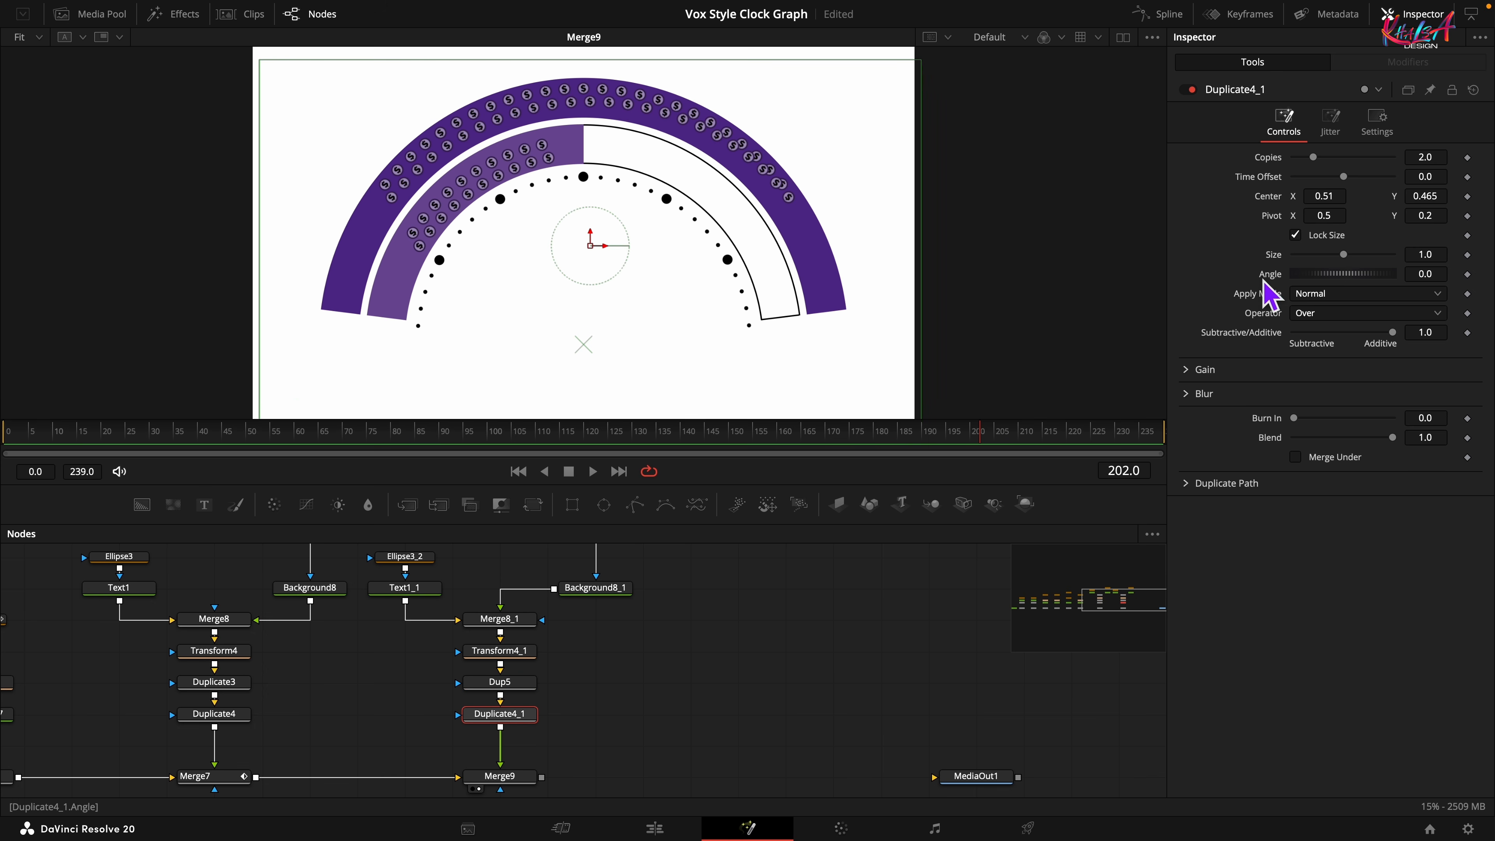
{"action": "double_click", "coordinate": [1278, 202]}
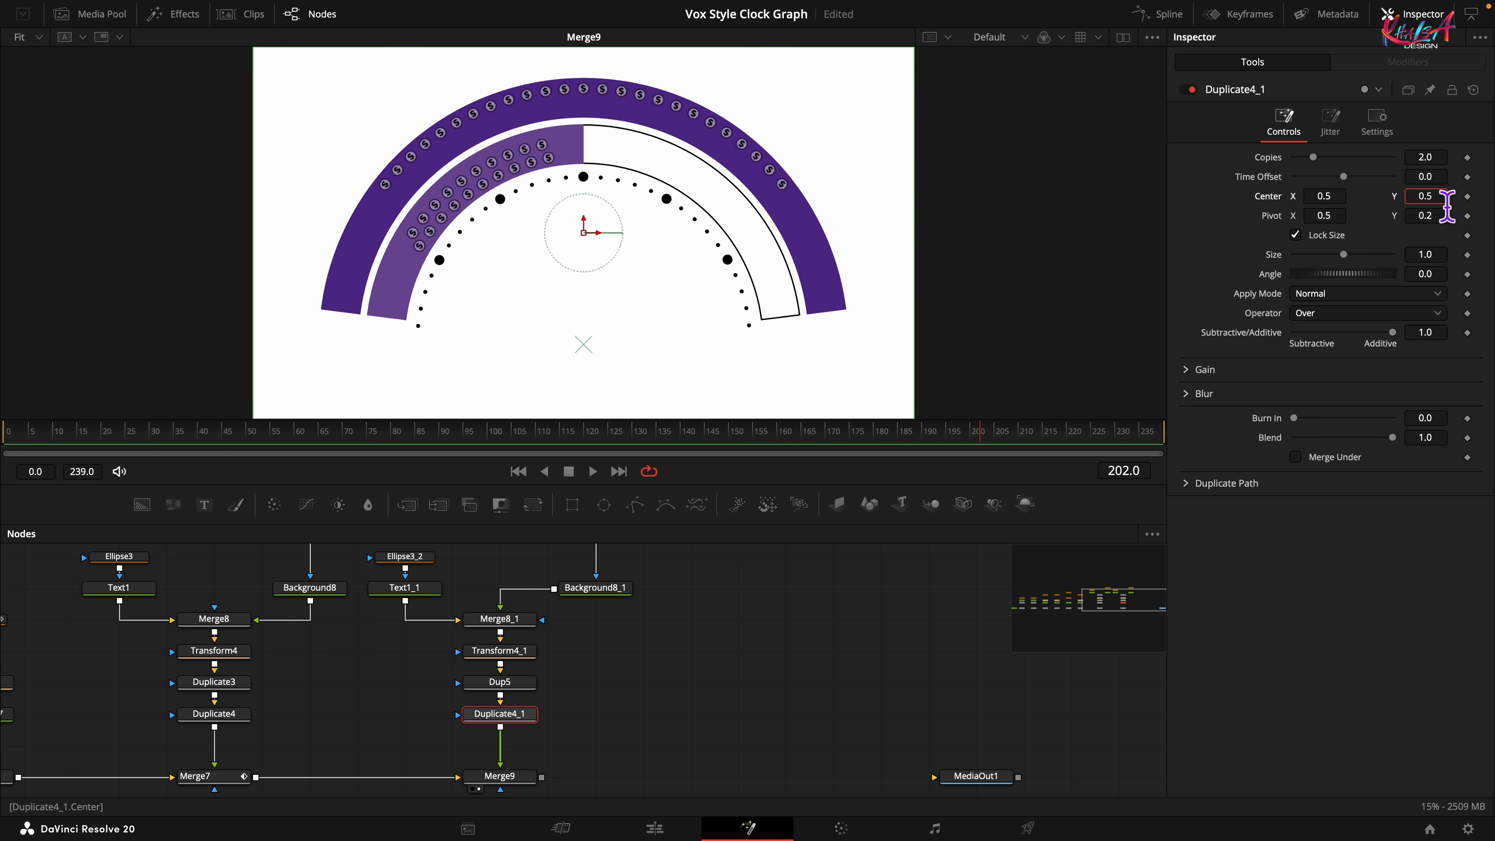
{"action": "key", "text": "Tab"}
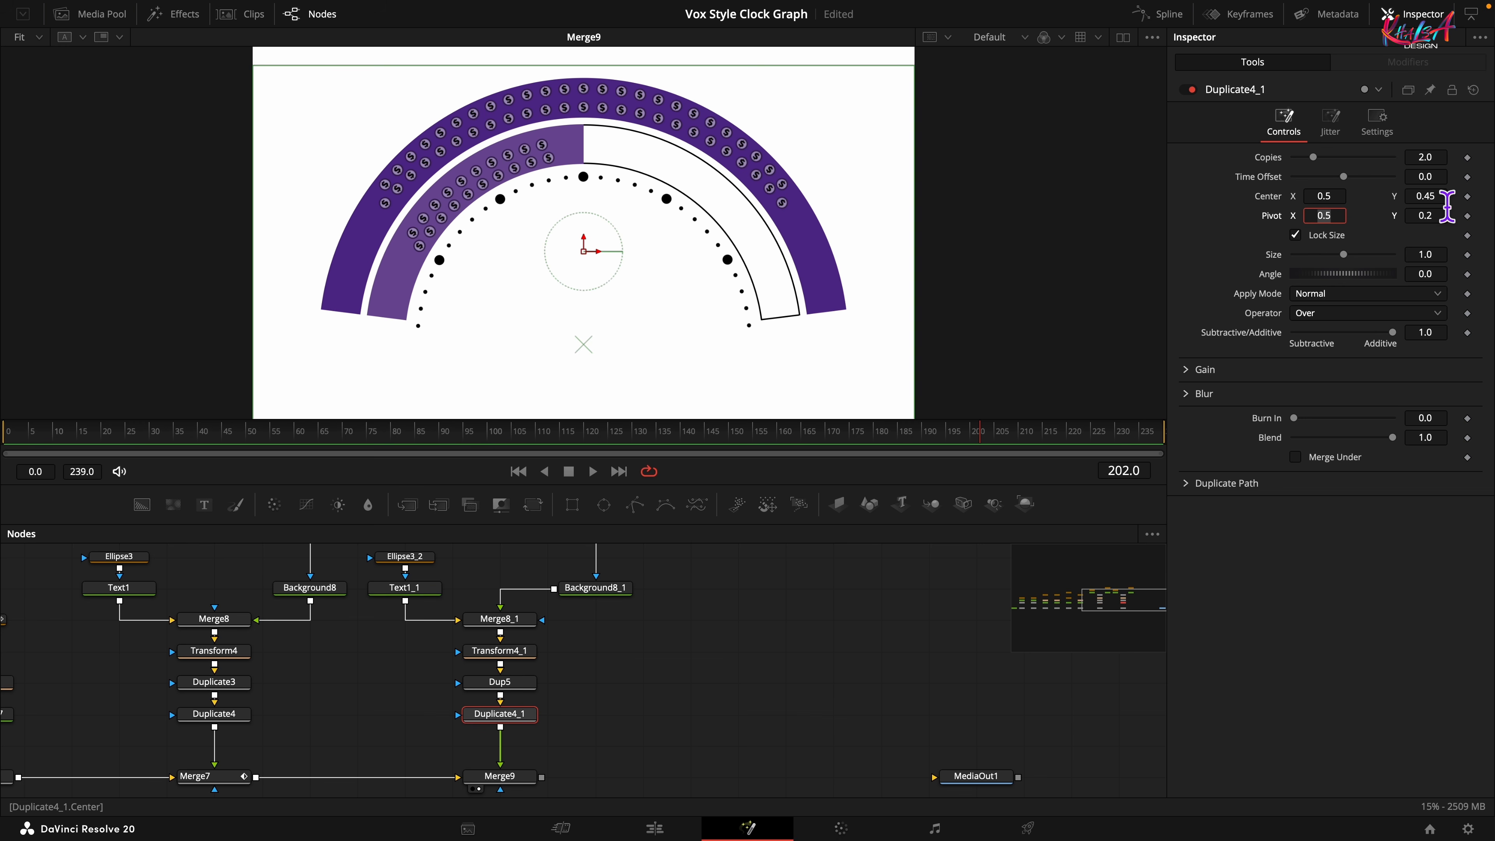
{"action": "left_click", "coordinate": [1276, 219]}
{"action": "left_click", "coordinate": [1277, 221]}
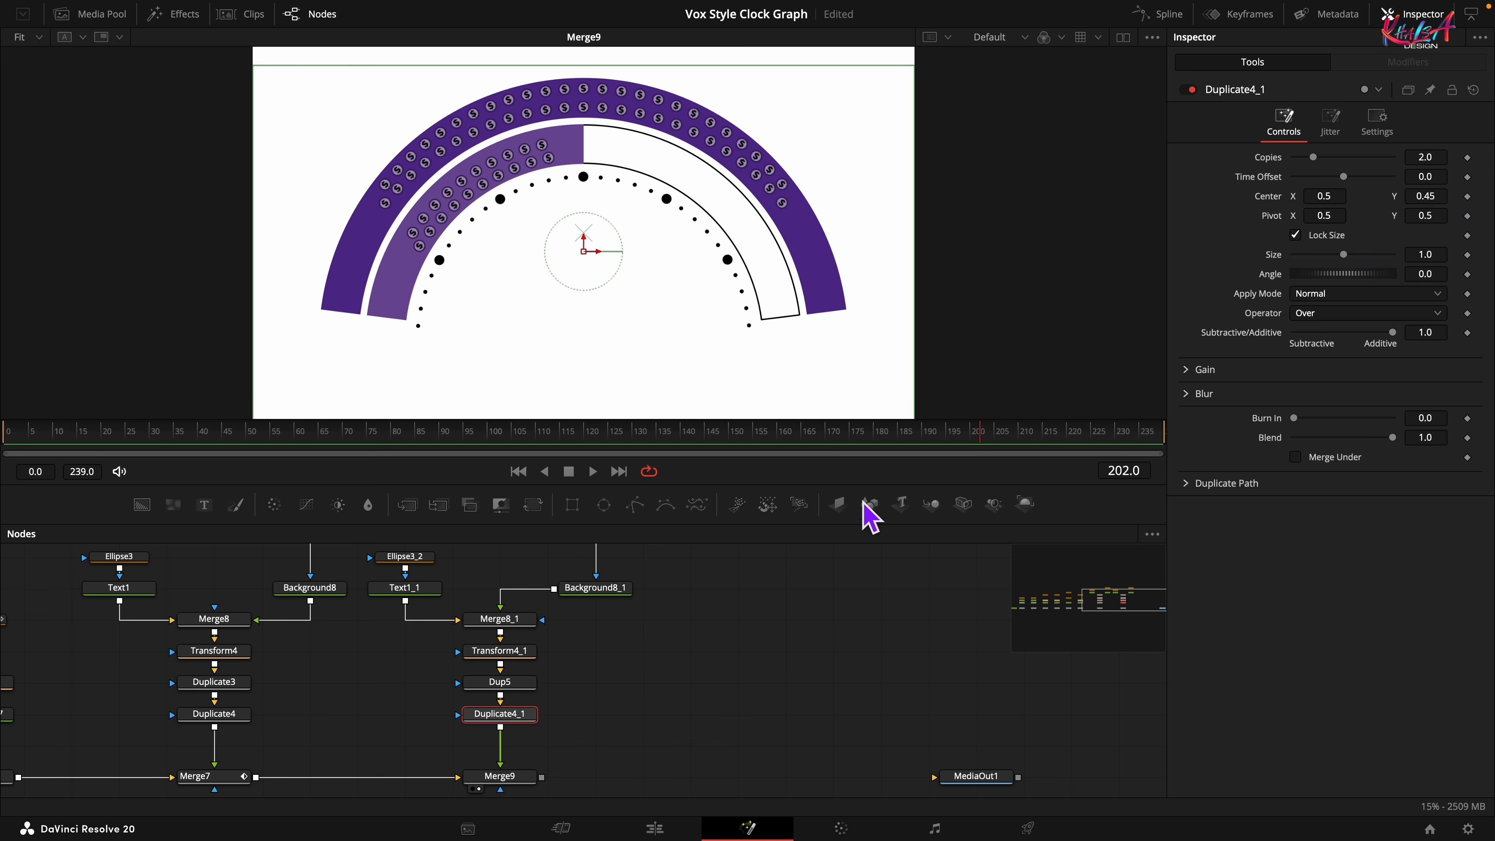
Keyframe Dup5's Copies from 0 at frame 180 to 25 at frame 200, and scrub through the frames between to check the animation
{"action": "left_click", "coordinate": [509, 683]}
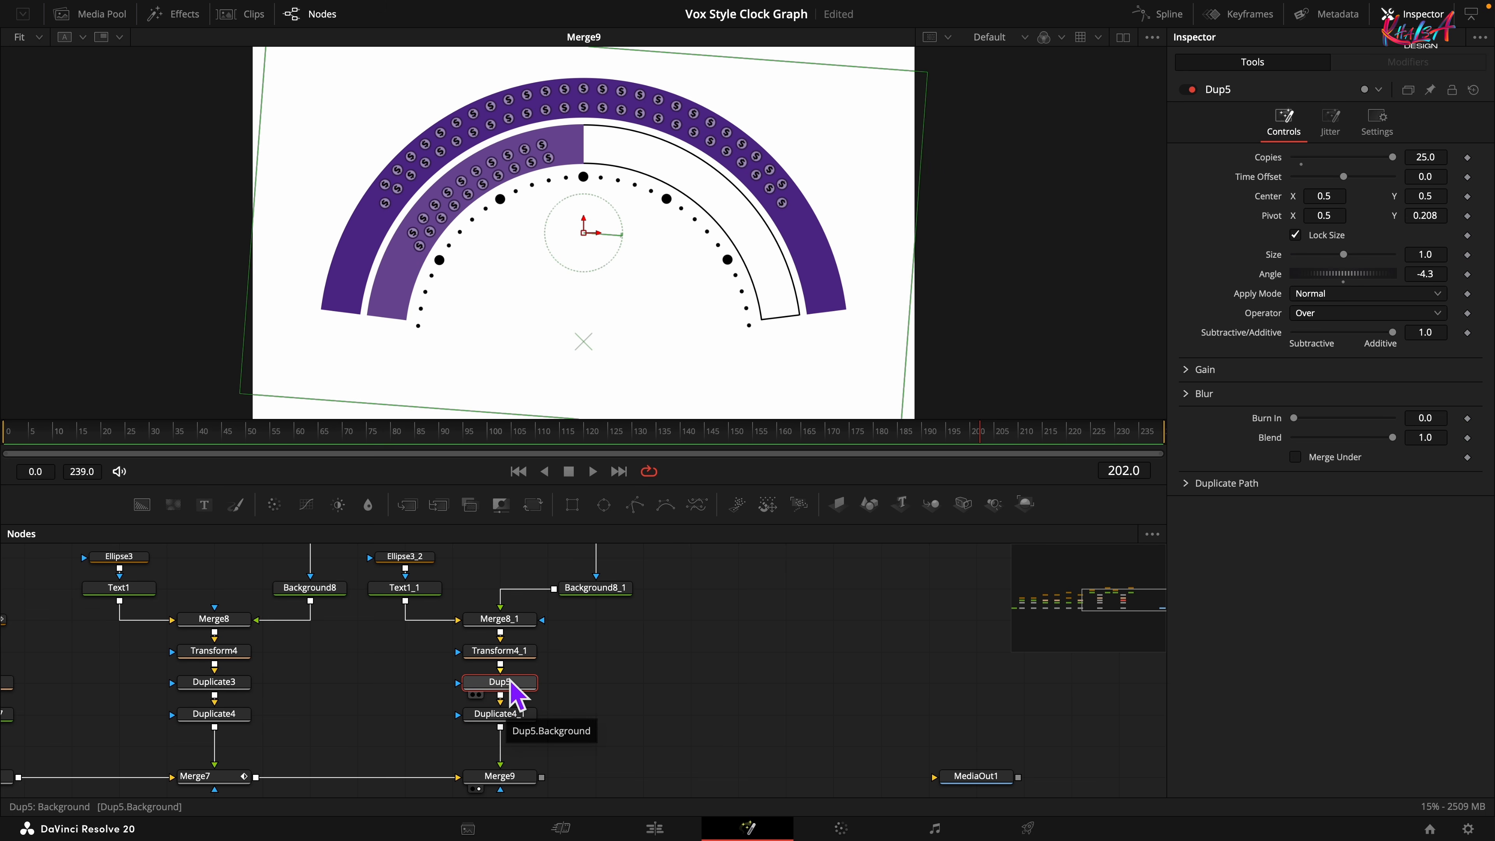
{"action": "left_click_drag", "start_coordinate": [1018, 443], "coordinate": [884, 444]}
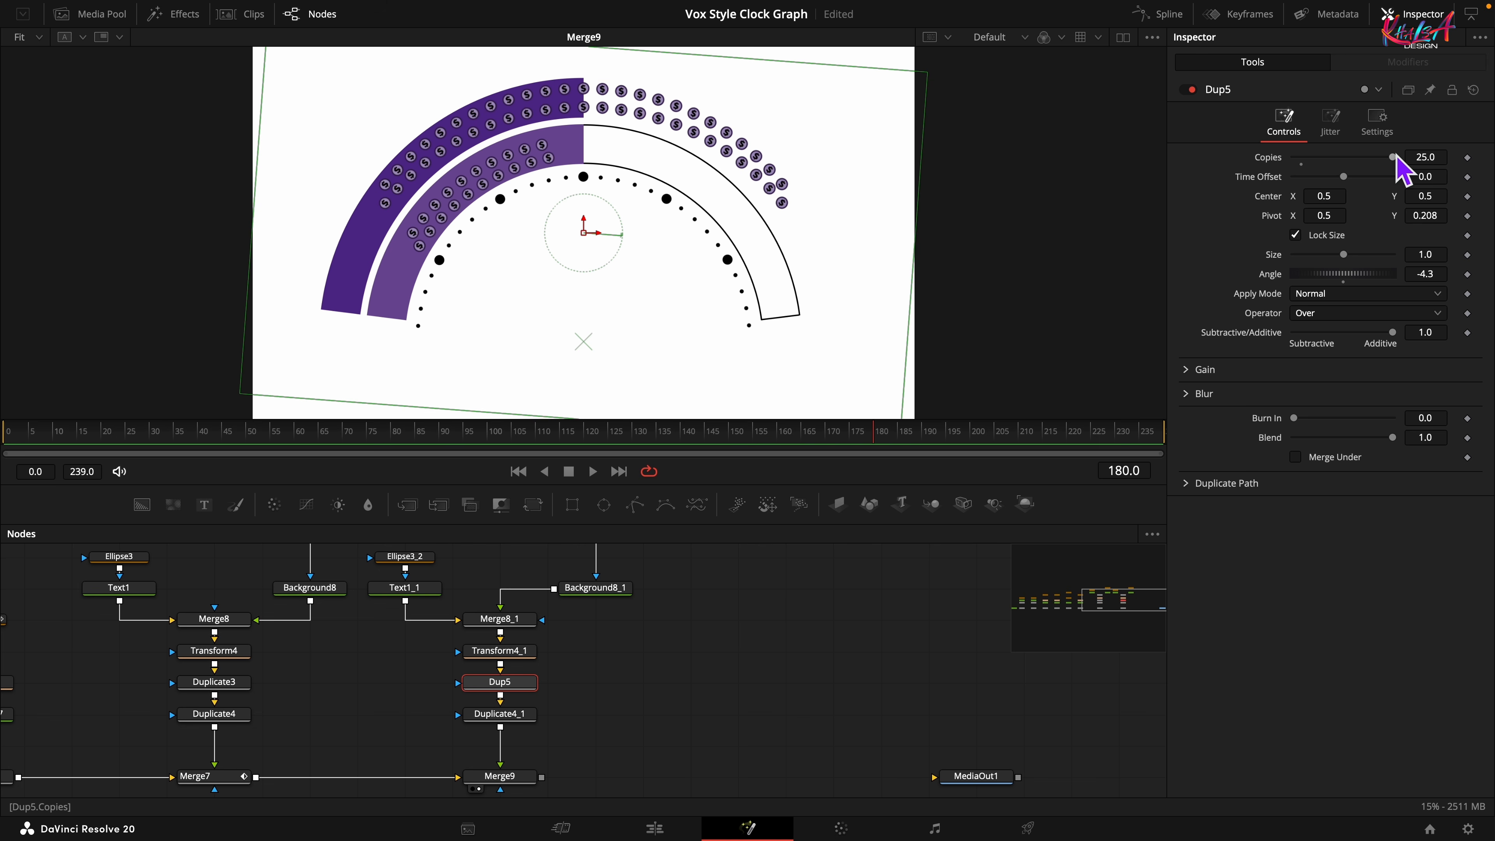
{"action": "left_click_drag", "start_coordinate": [1391, 156], "coordinate": [1204, 204]}
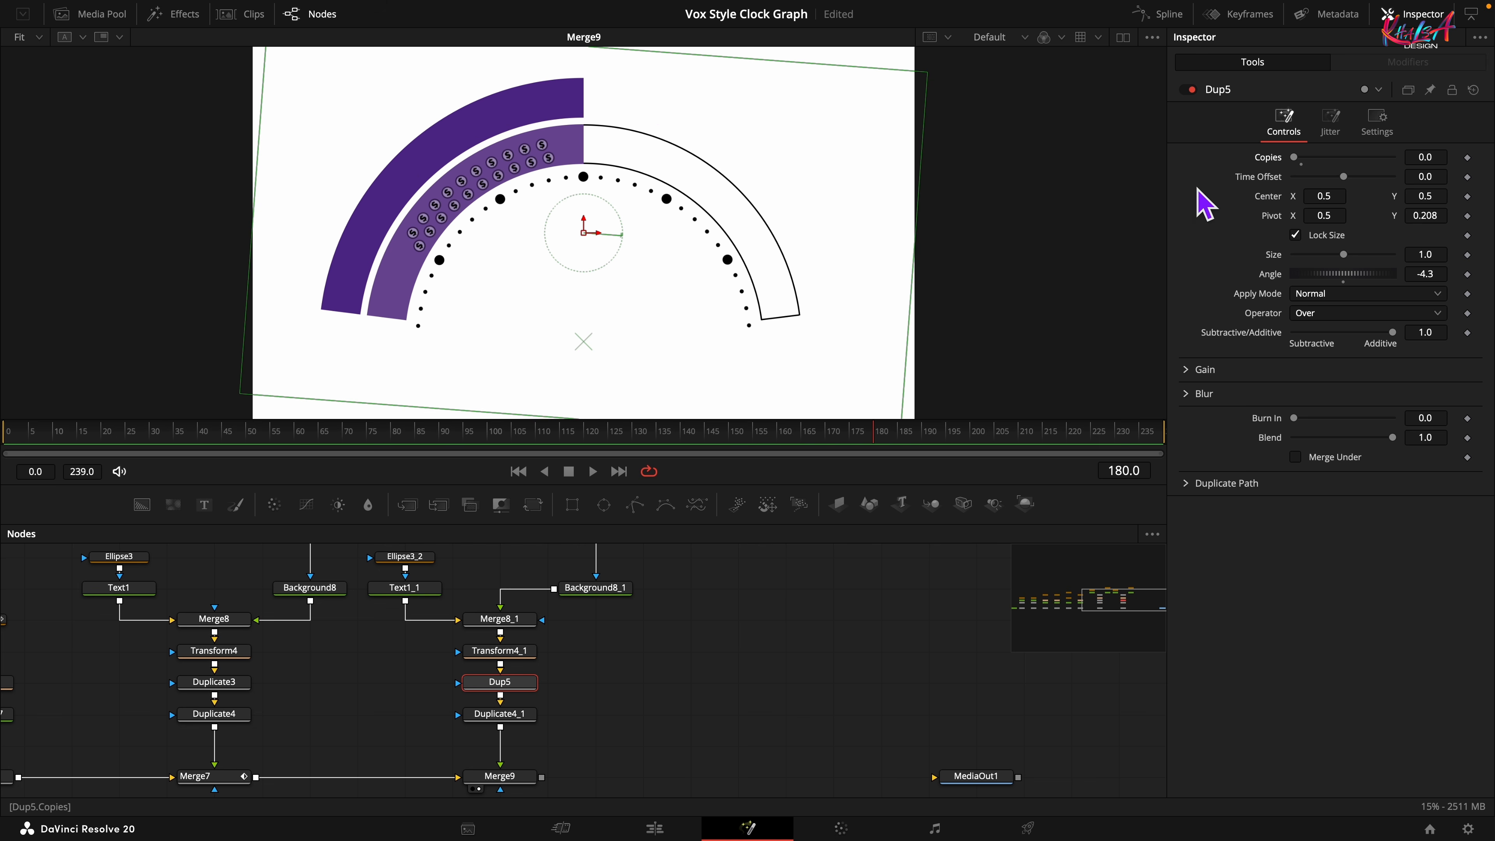
{"action": "left_click", "coordinate": [1467, 158]}
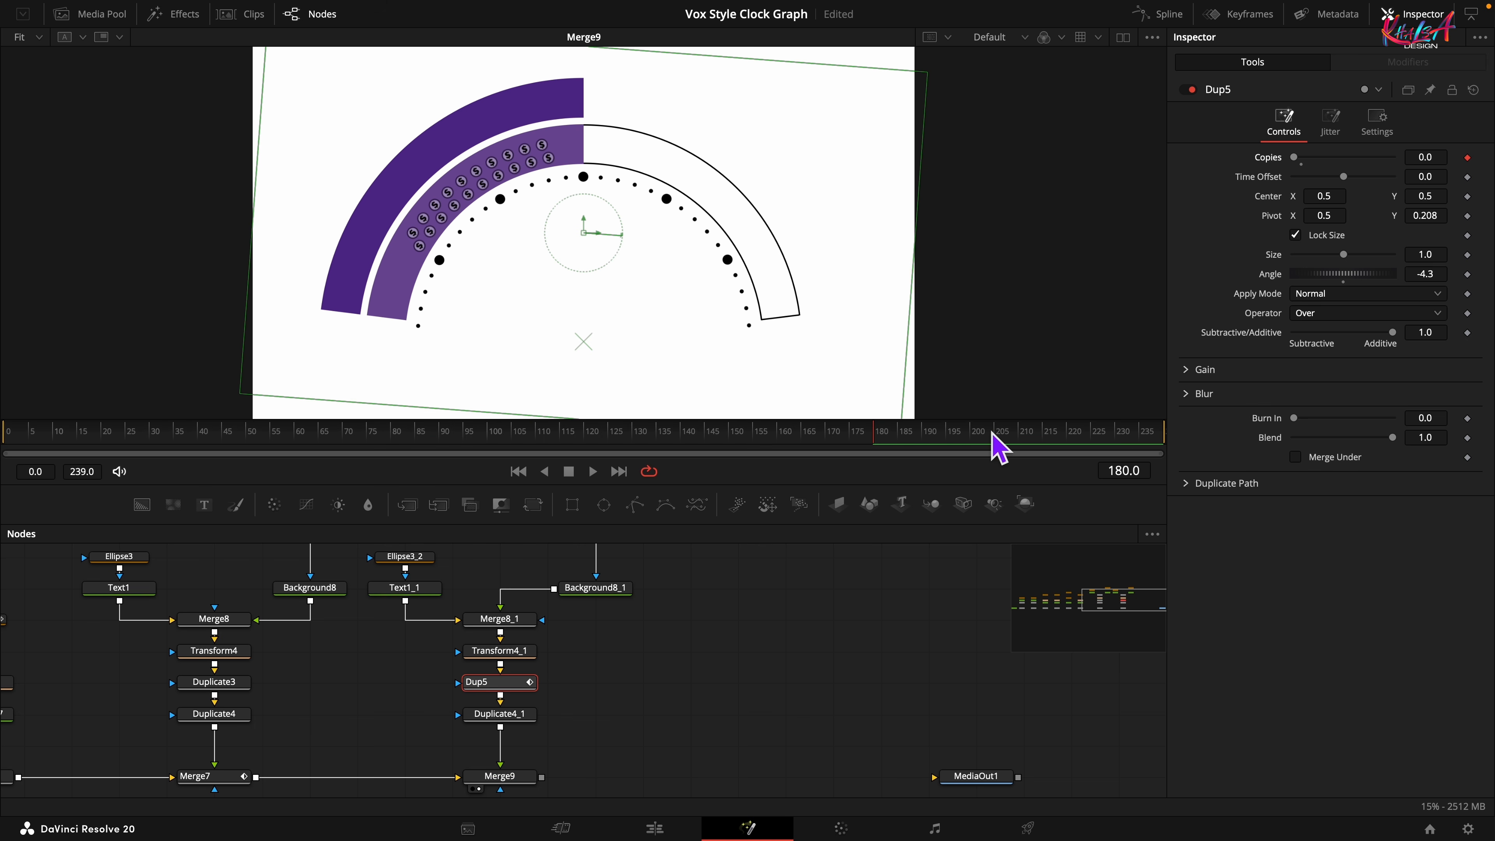
{"action": "left_click", "coordinate": [978, 439]}
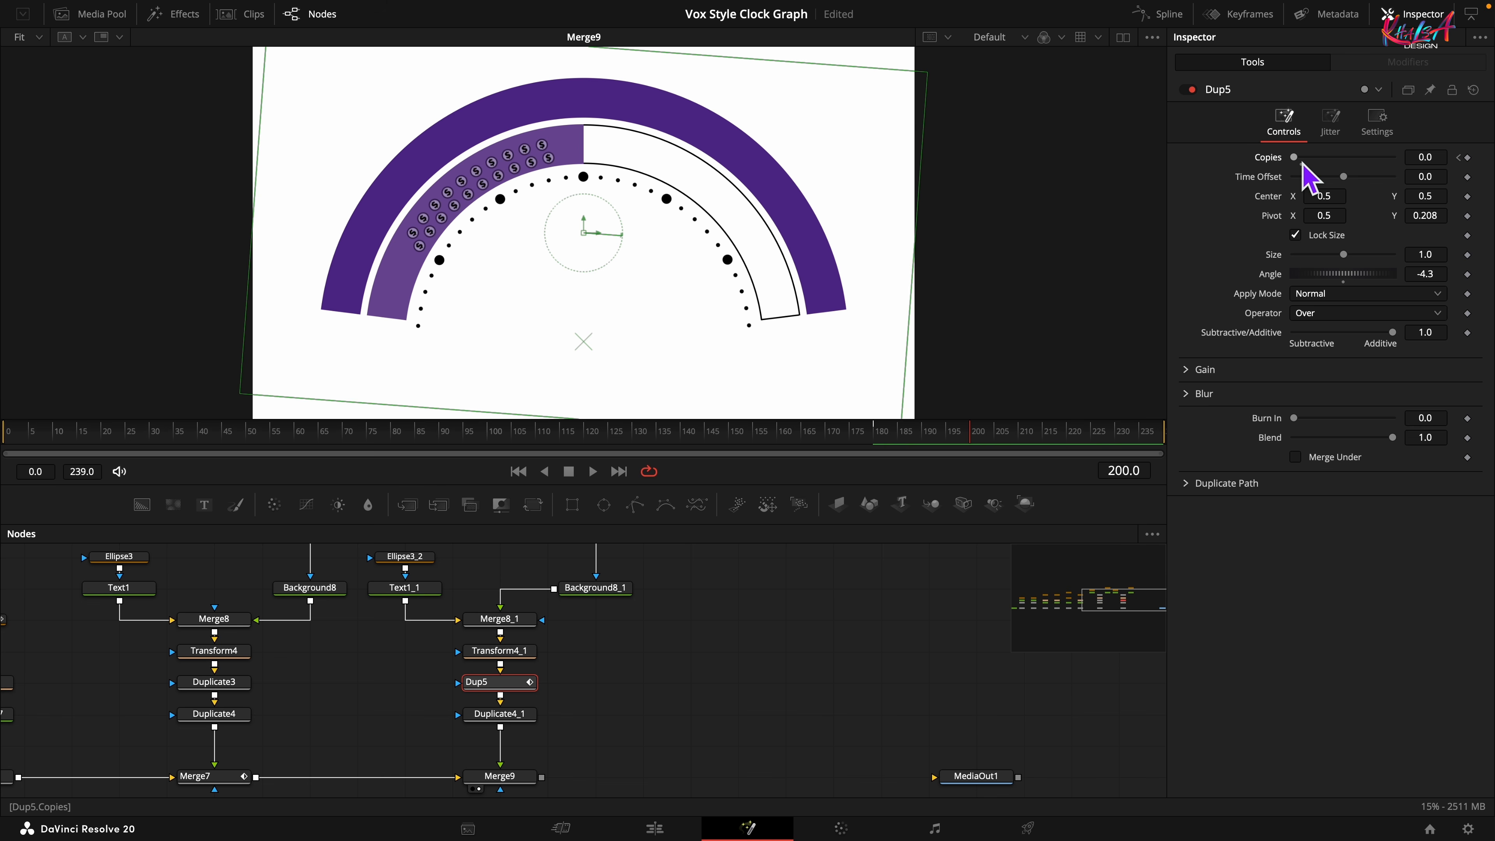
{"action": "left_click_drag", "start_coordinate": [1312, 158], "coordinate": [1425, 157]}
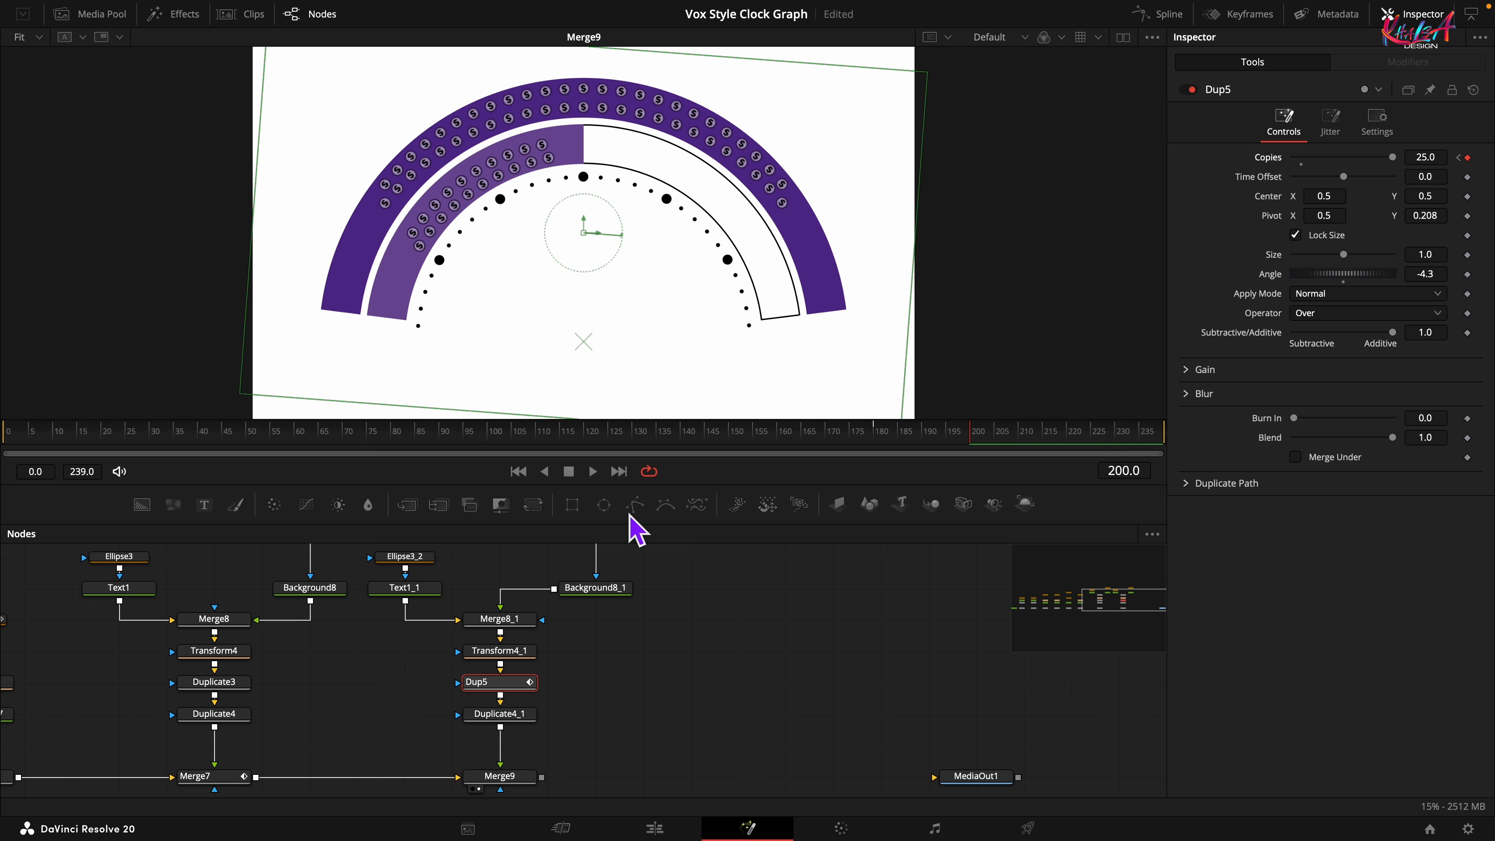
{"action": "left_click", "coordinate": [937, 441]}
{"action": "mouse_move", "coordinate": [945, 455]}
{"action": "left_mouse_down"}
{"action": "mouse_move", "coordinate": [801, 457]}
{"action": "mouse_move", "coordinate": [901, 440]}
{"action": "mouse_move", "coordinate": [956, 451]}
{"action": "left_mouse_up"}
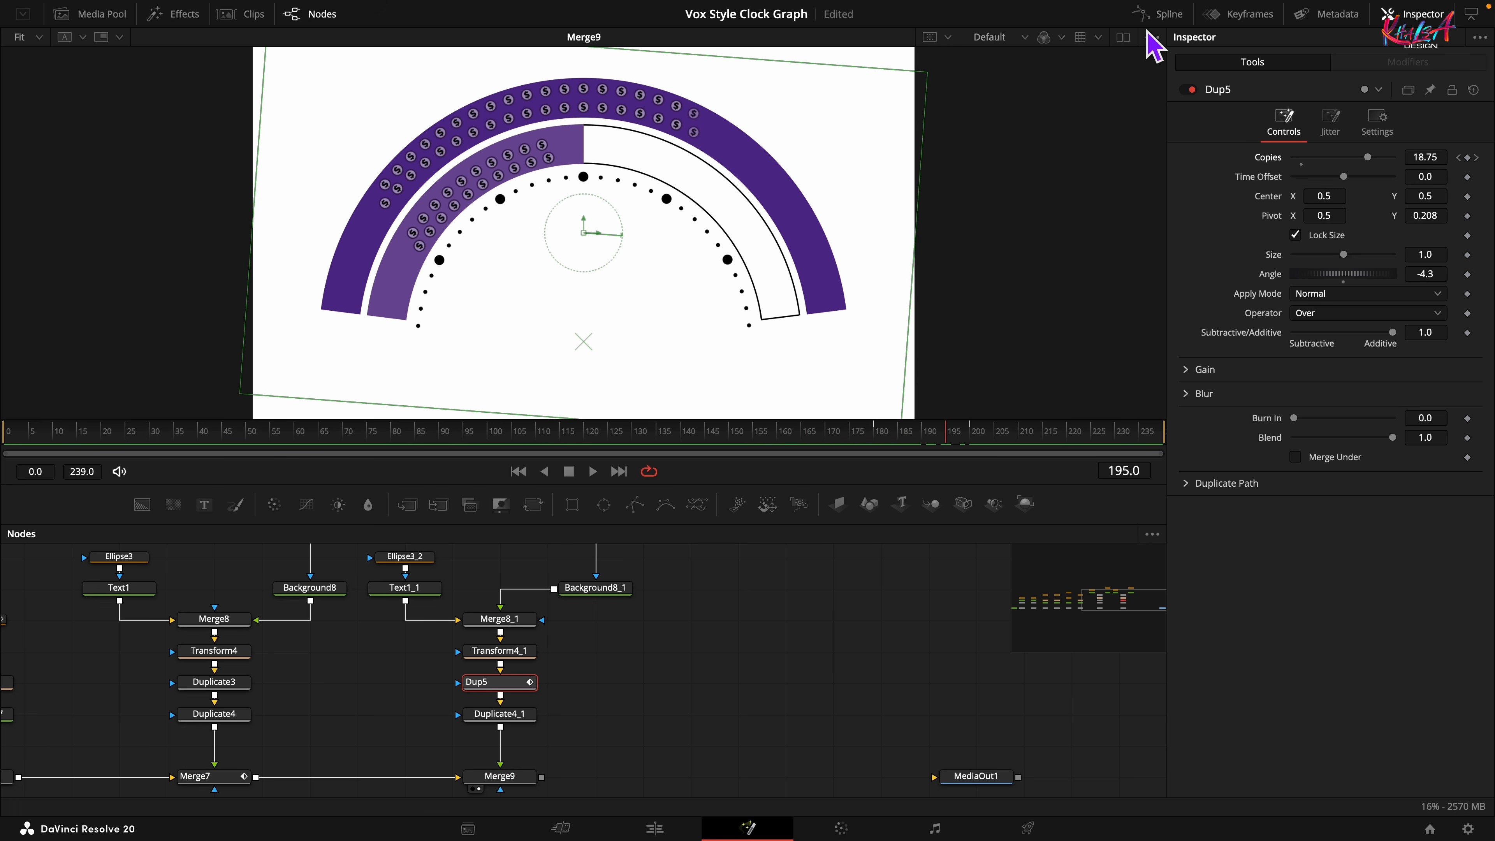
Smooth all of Dup5's Copies keyframes in the Spline editor and close the editor
{"action": "left_click", "coordinate": [1158, 14]}
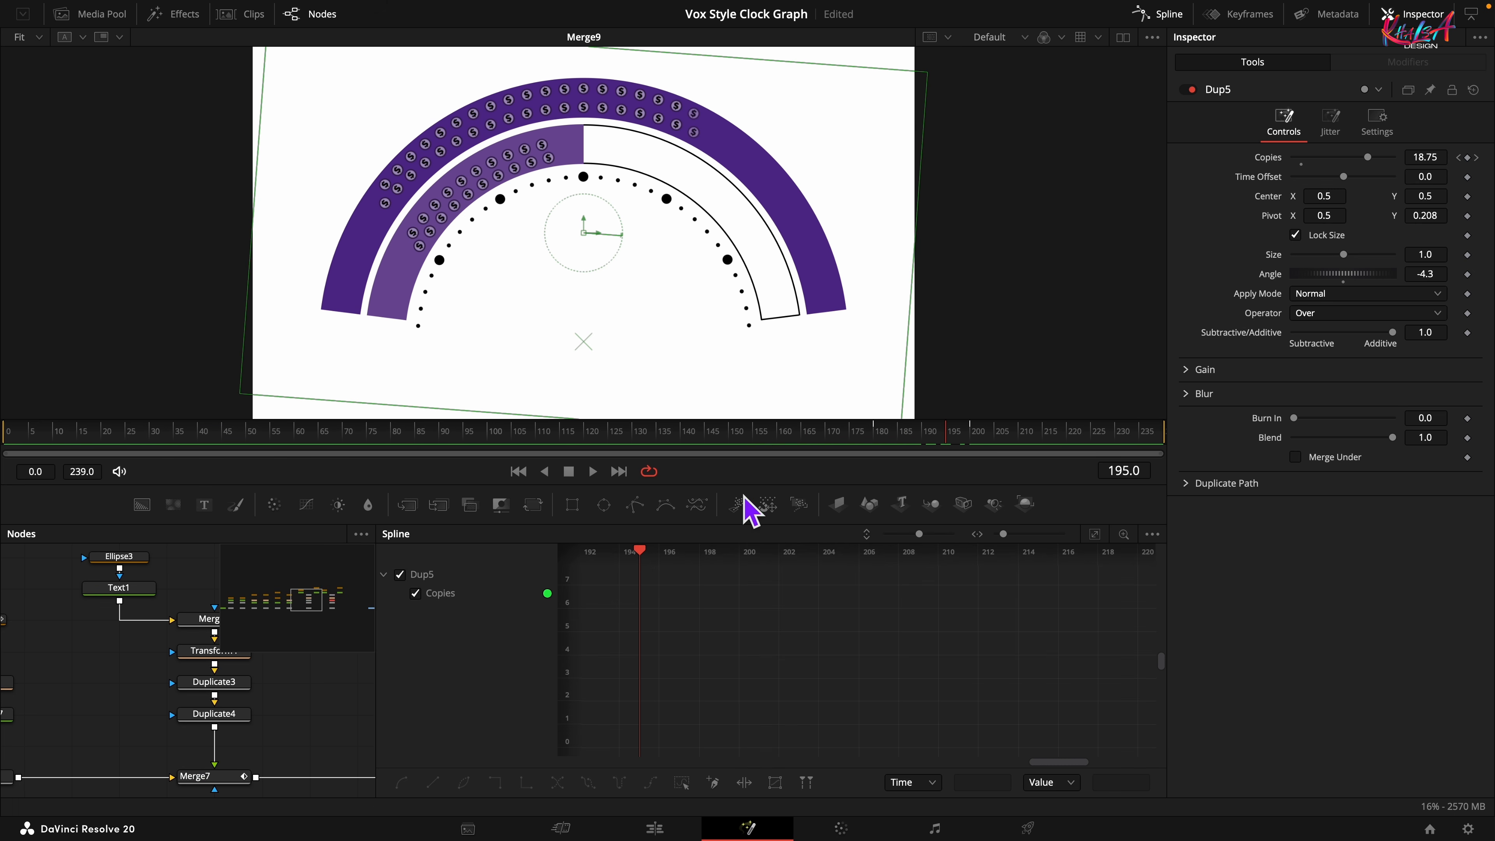
{"action": "left_click", "coordinate": [1098, 535]}
{"action": "left_click", "coordinate": [680, 783]}
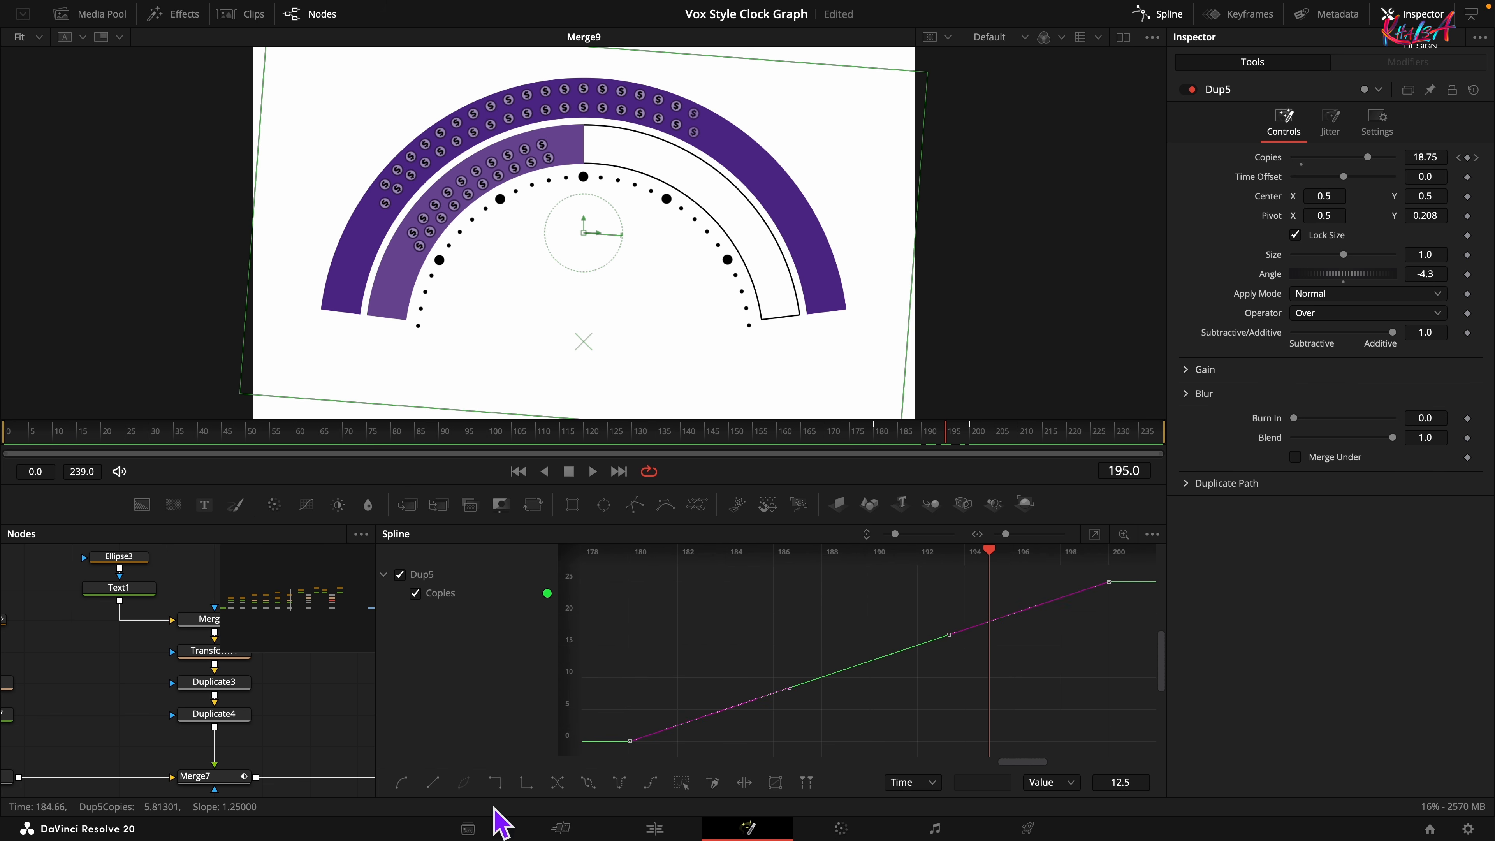
{"action": "left_click", "coordinate": [402, 783]}
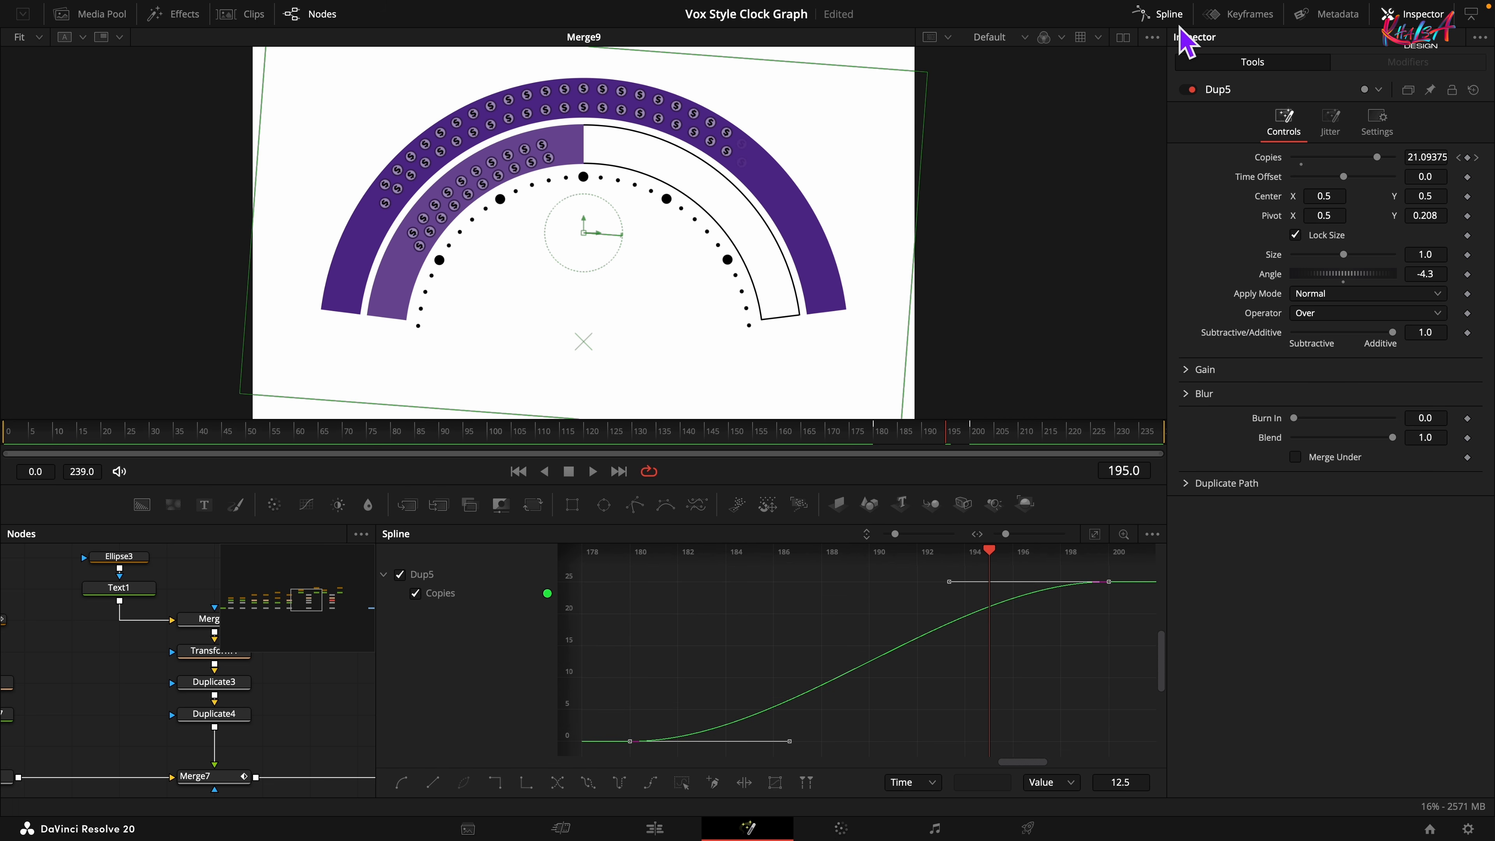
{"action": "left_click", "coordinate": [1162, 14]}
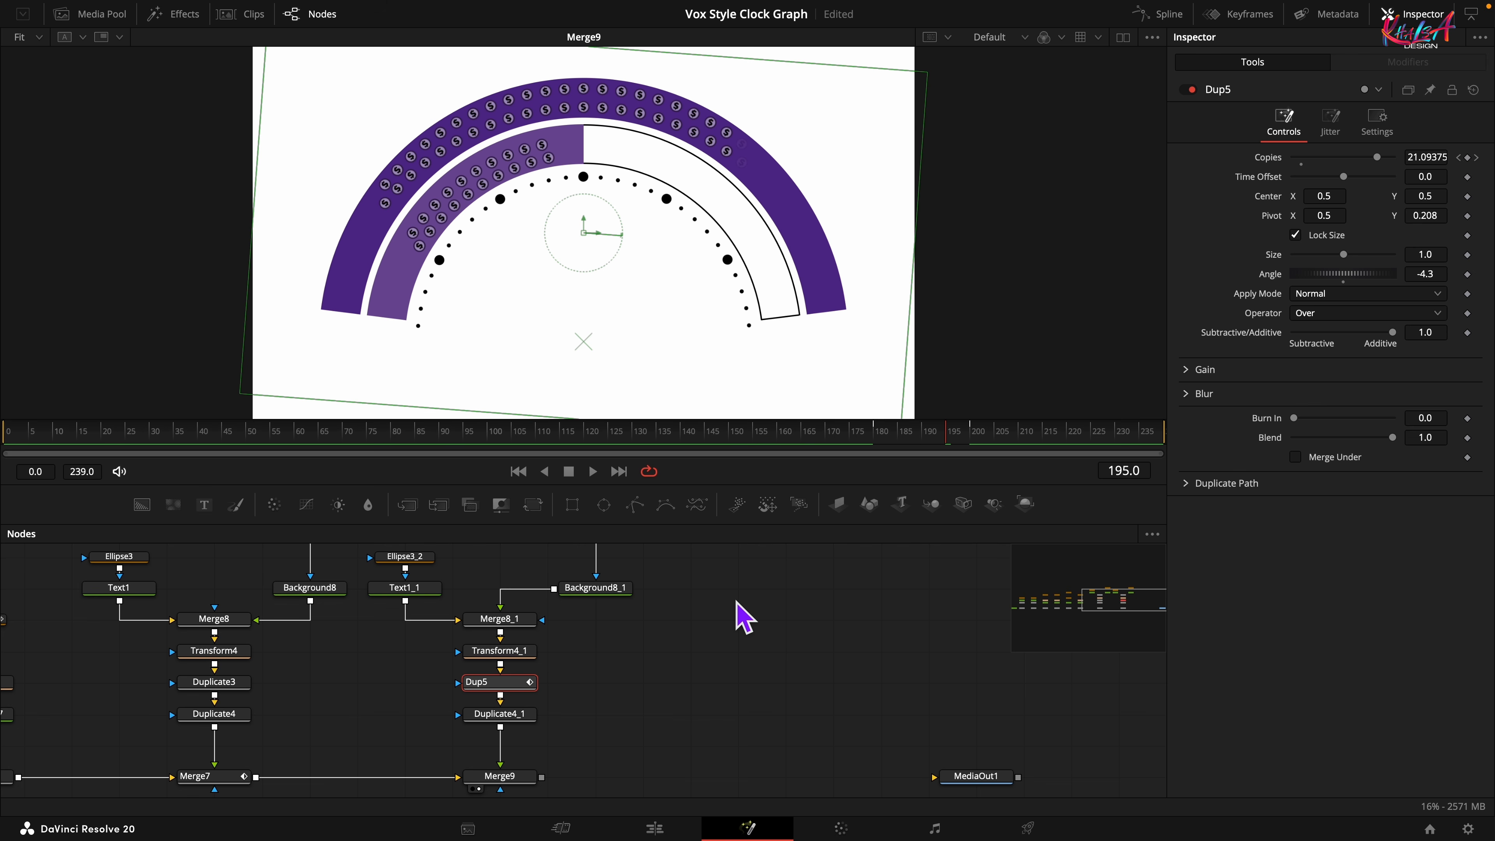
Move MediaOut1 farther away from Merge9 to free space for more nodes, and deselect it
{"action": "left_click_drag", "start_coordinate": [756, 681], "coordinate": [452, 650]}
{"action": "left_click_drag", "start_coordinate": [693, 758], "coordinate": [1121, 760]}
{"action": "left_click", "coordinate": [535, 649]}
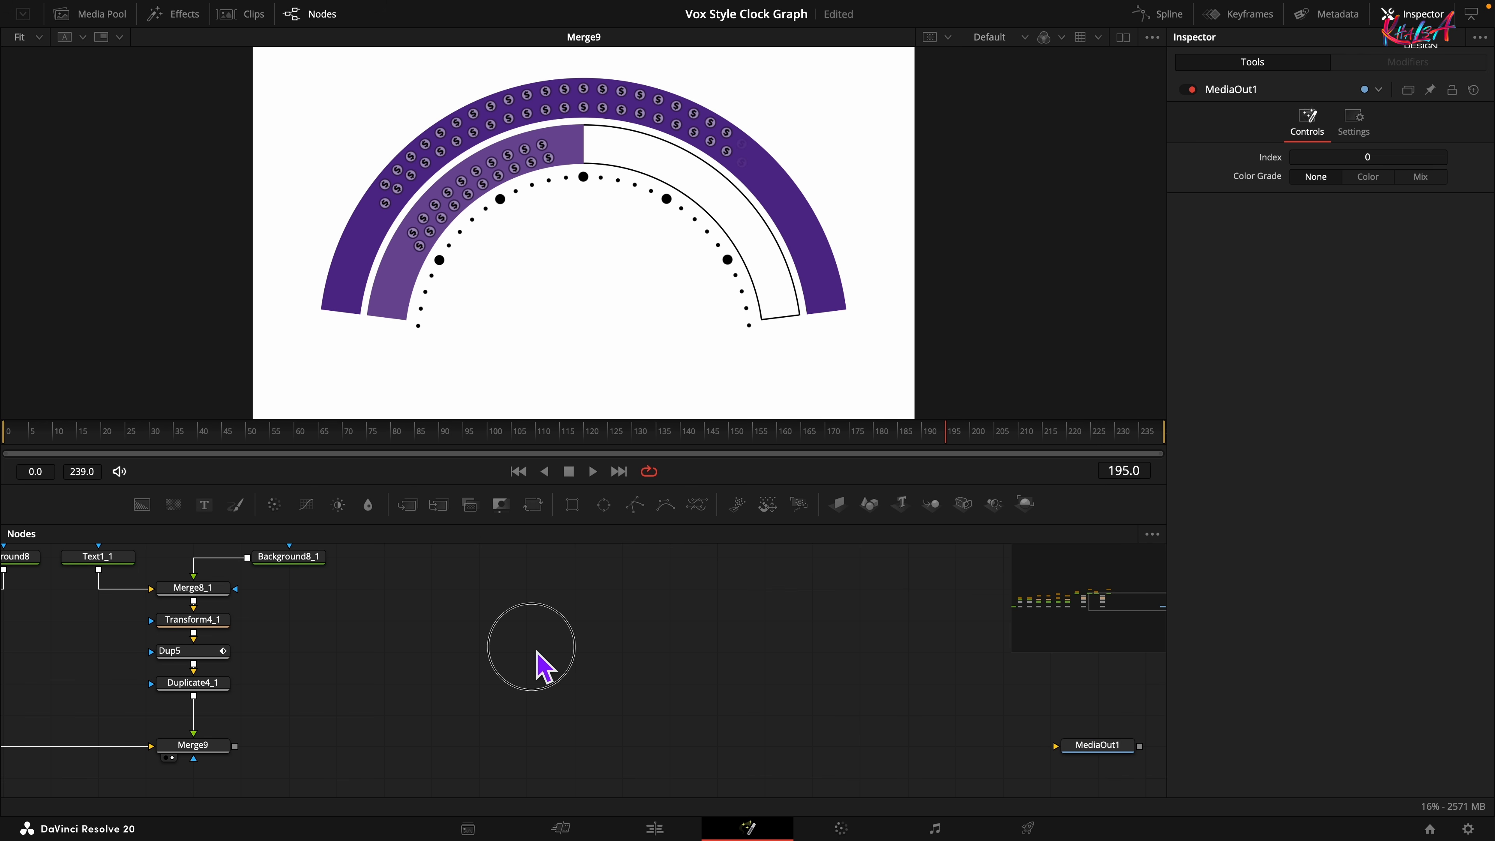
Add an sStar shape node in the empty space between Merge9 and MediaOut1
{"action": "key", "text": "shift+space"}
{"action": "type", "text": "dup"}
{"action": "key", "text": "BackSpace"}
{"action": "key", "text": "BackSpace"}
{"action": "key", "text": "BackSpace"}
{"action": "type", "text": "sst"}
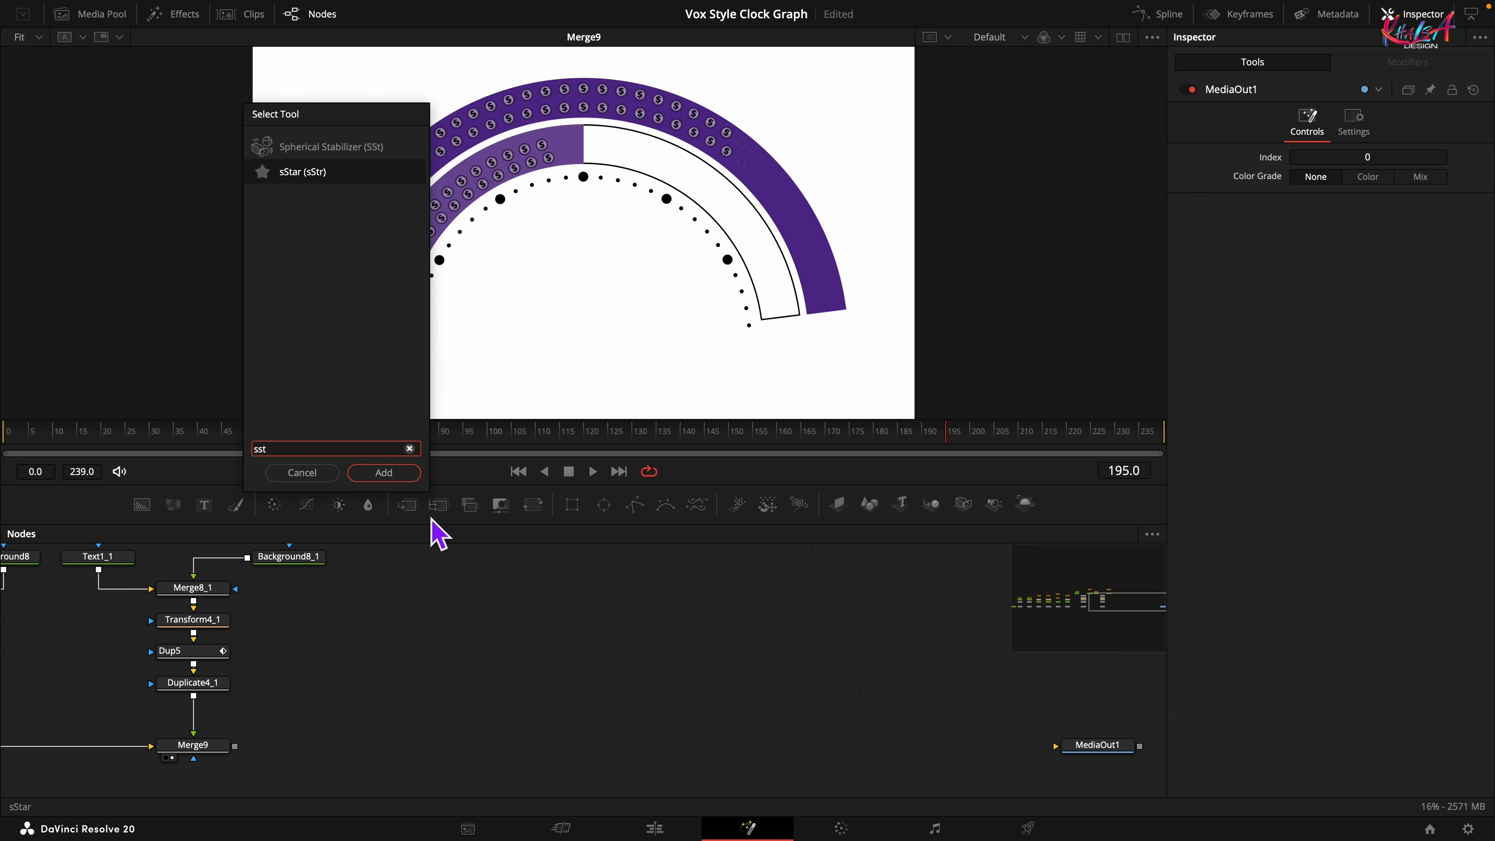
{"action": "left_click", "coordinate": [383, 473]}
{"action": "left_click_drag", "start_coordinate": [532, 660], "coordinate": [360, 764]}
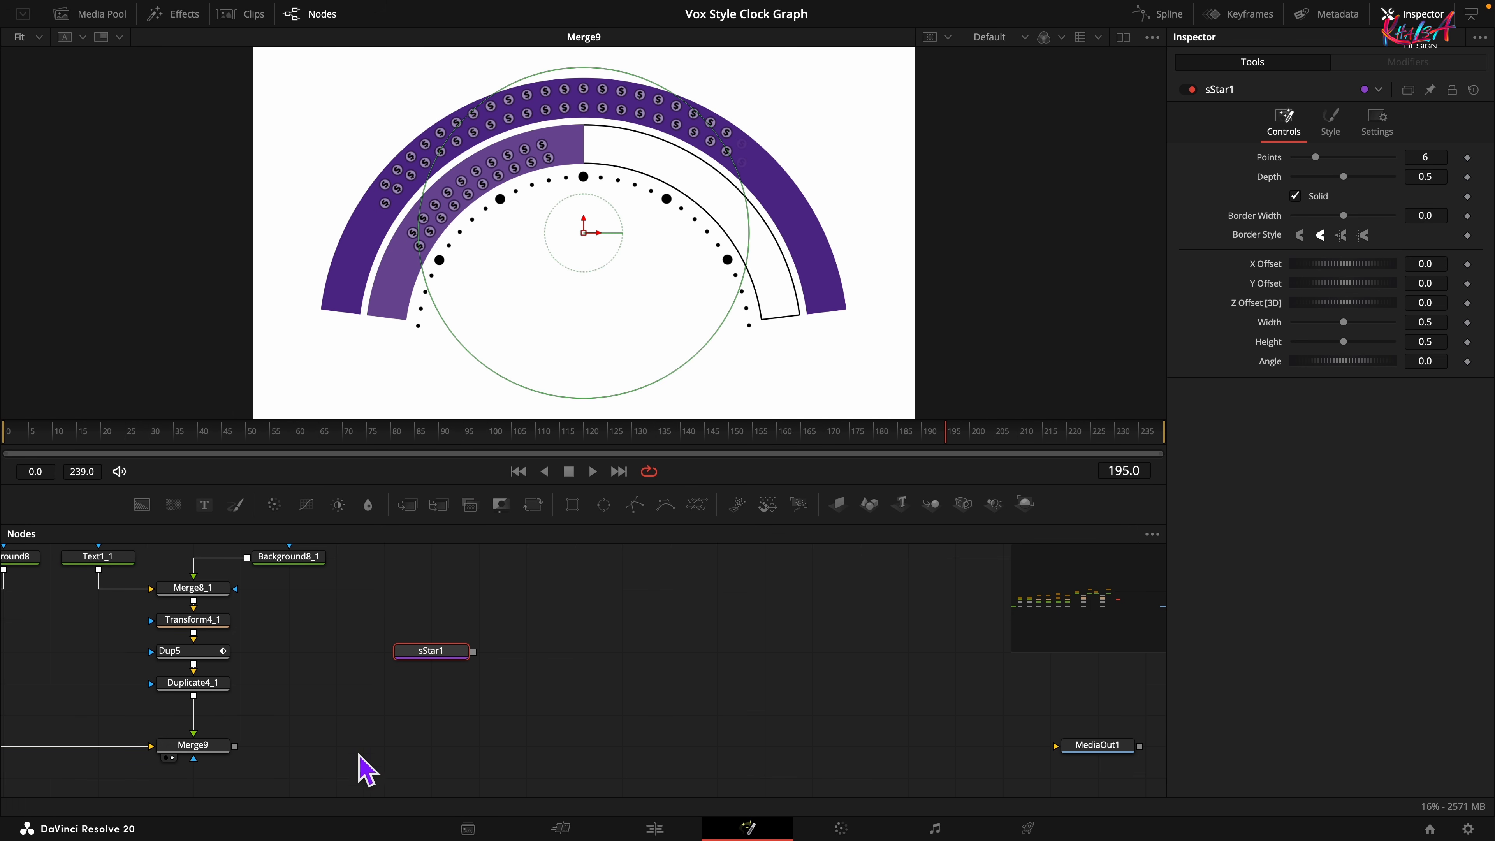
{"action": "left_click_drag", "start_coordinate": [437, 648], "coordinate": [432, 610]}
Add an sRender node after sStar1 and place it directly beneath the star
{"action": "key", "text": "shift+space"}
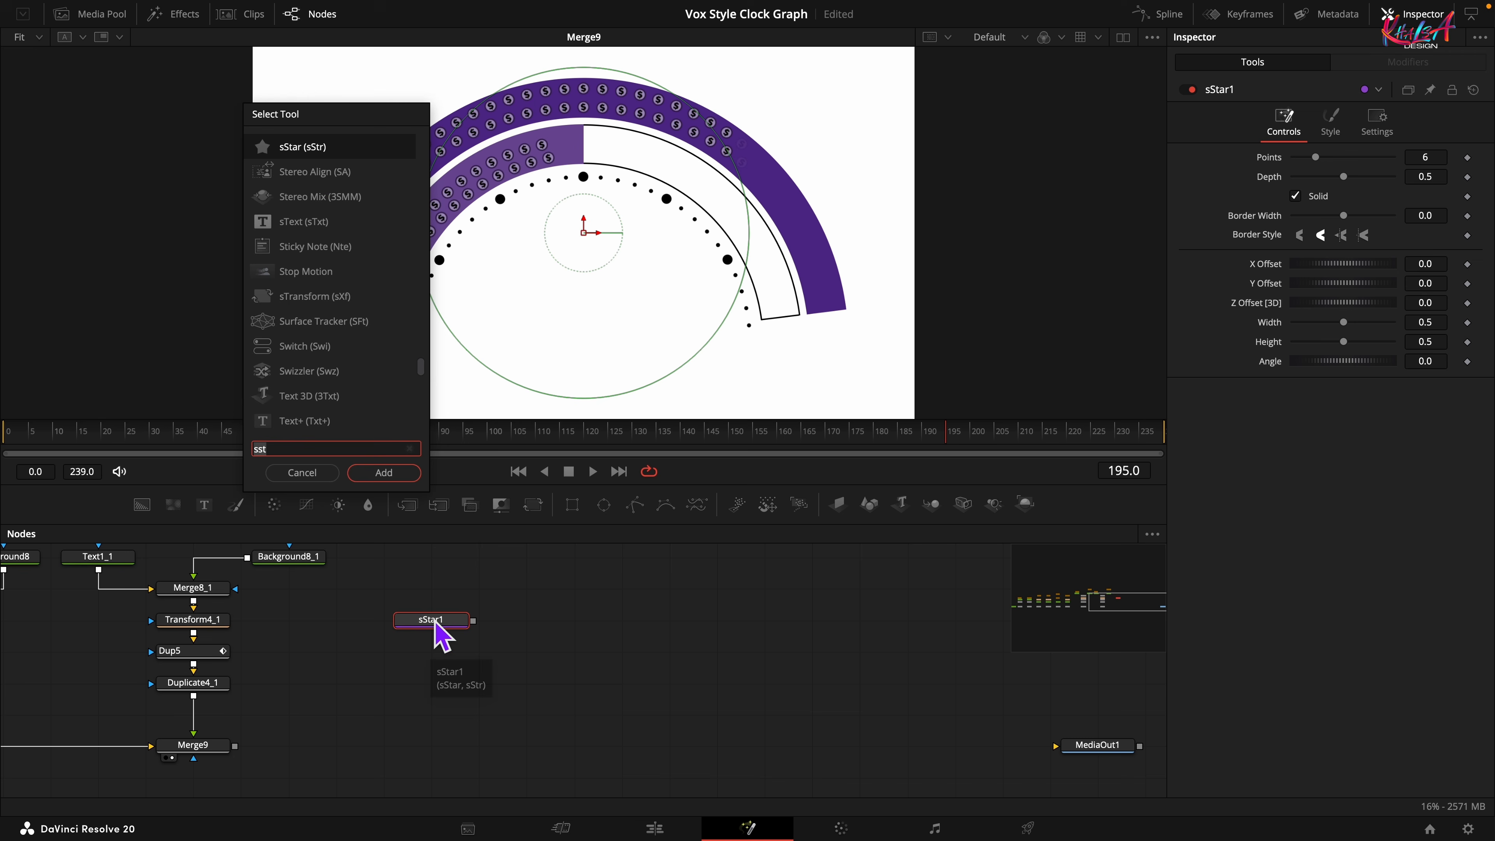
{"action": "type", "text": "rend"}
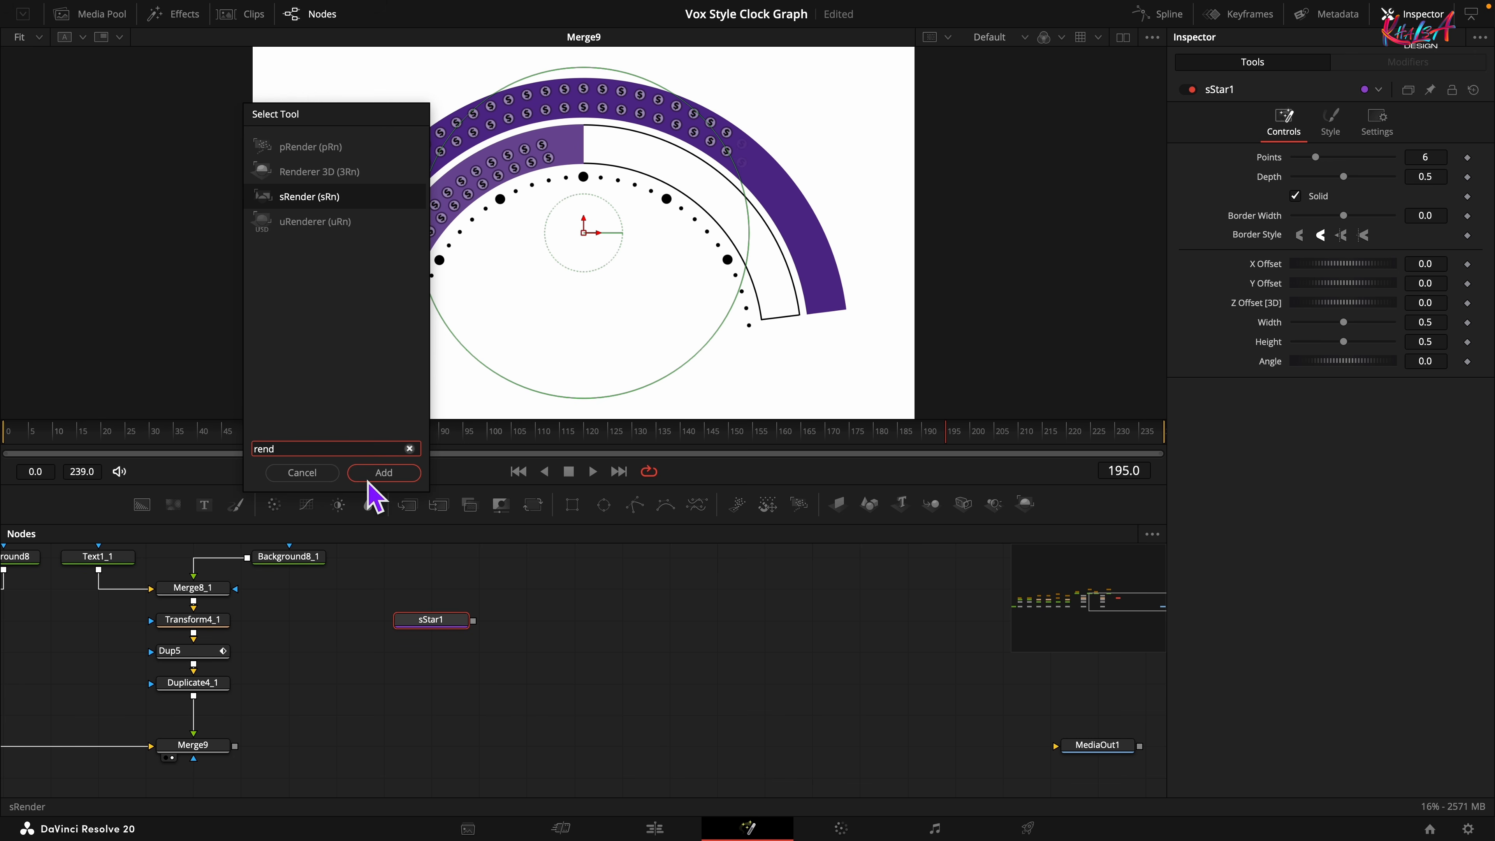
{"action": "left_click", "coordinate": [377, 474]}
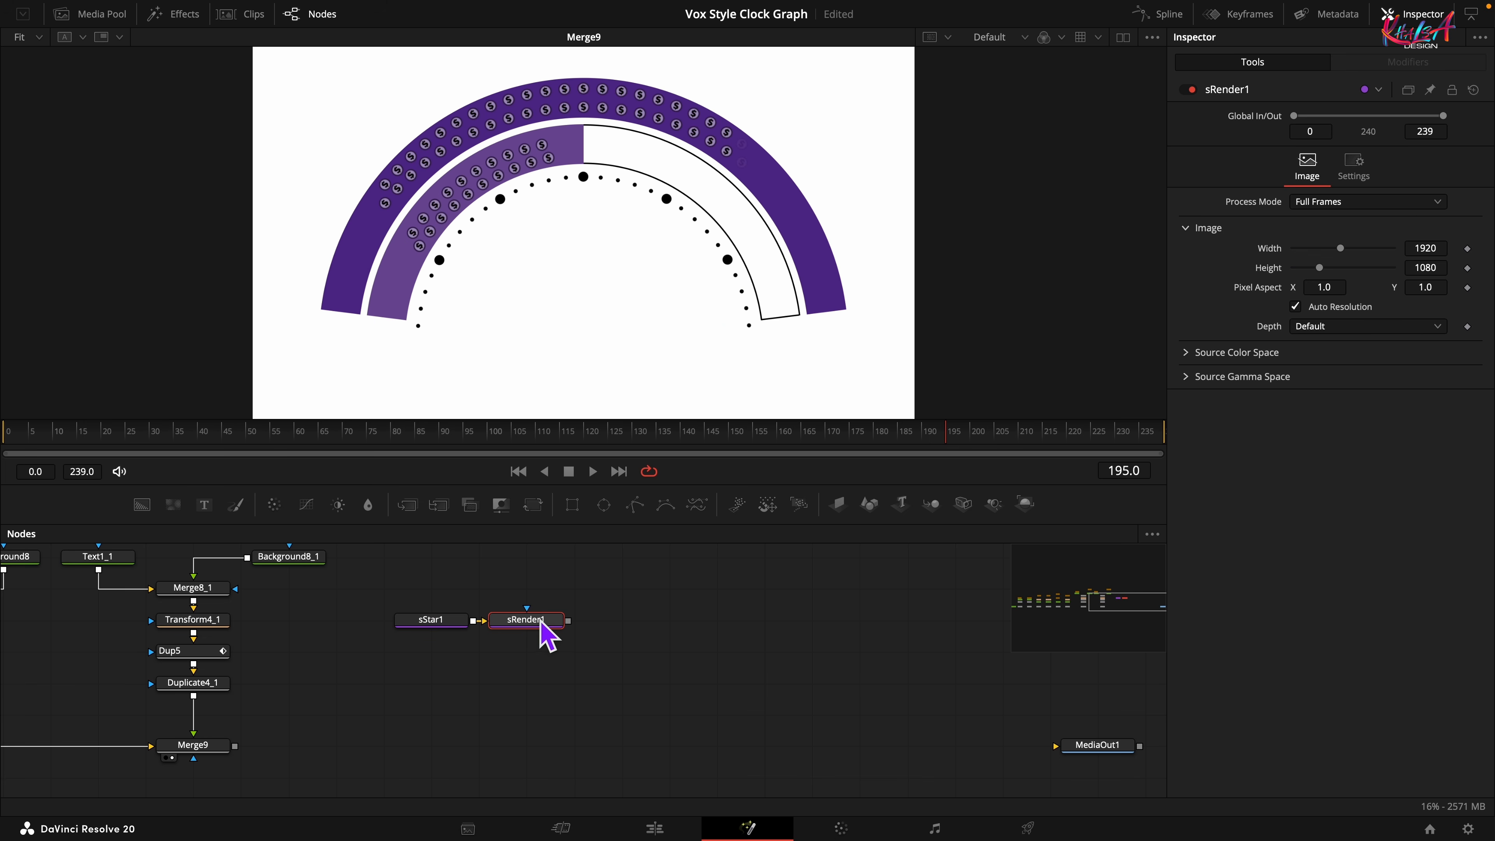
{"action": "left_click_drag", "start_coordinate": [538, 622], "coordinate": [447, 664]}
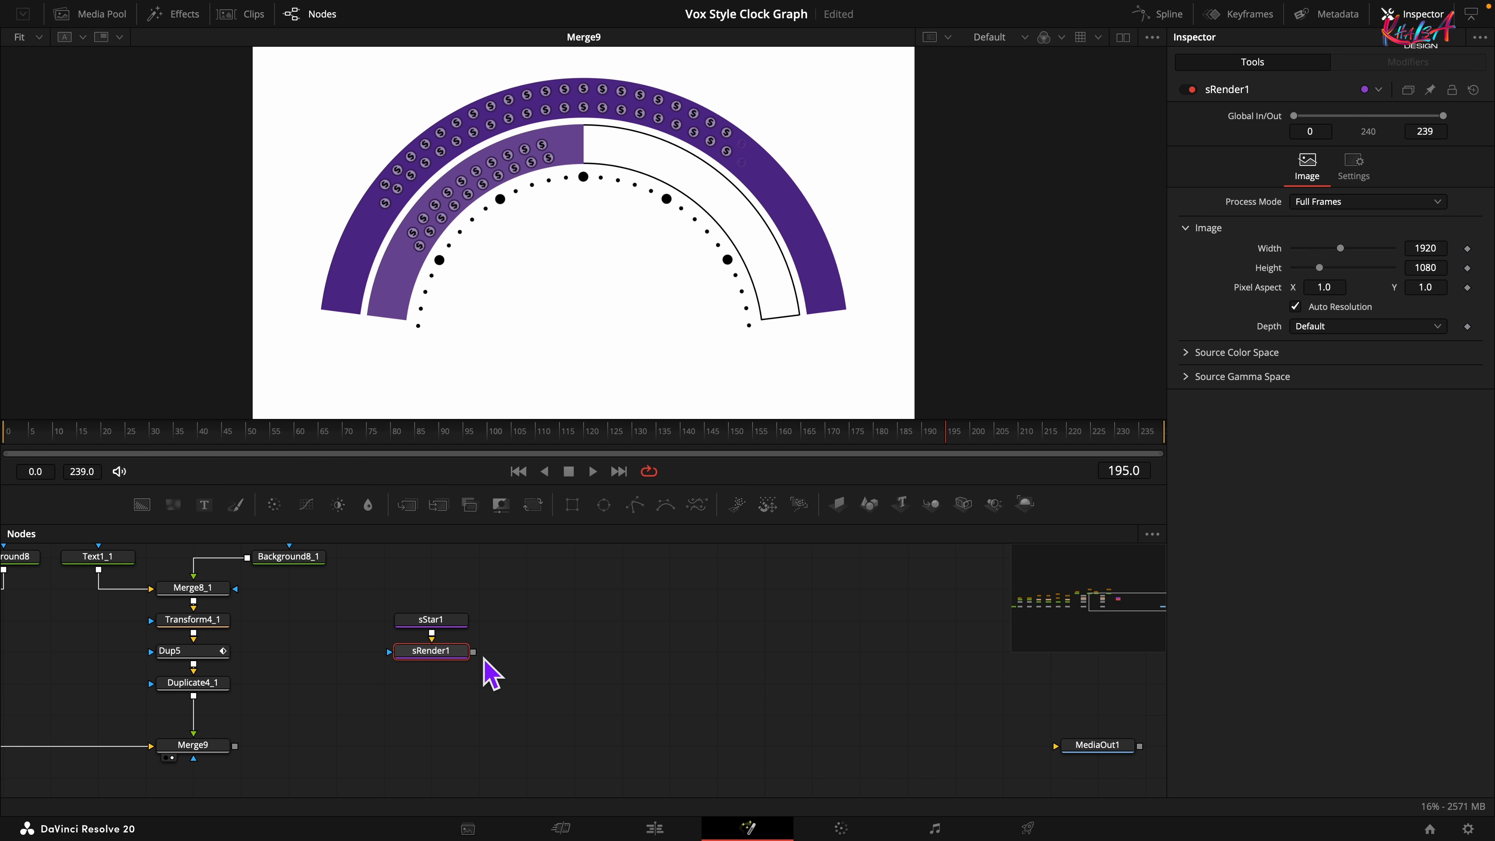
Add a Transform after sRender1, merge its output over Merge9, and show the new merge in the viewer
{"action": "left_click", "coordinate": [421, 653]}
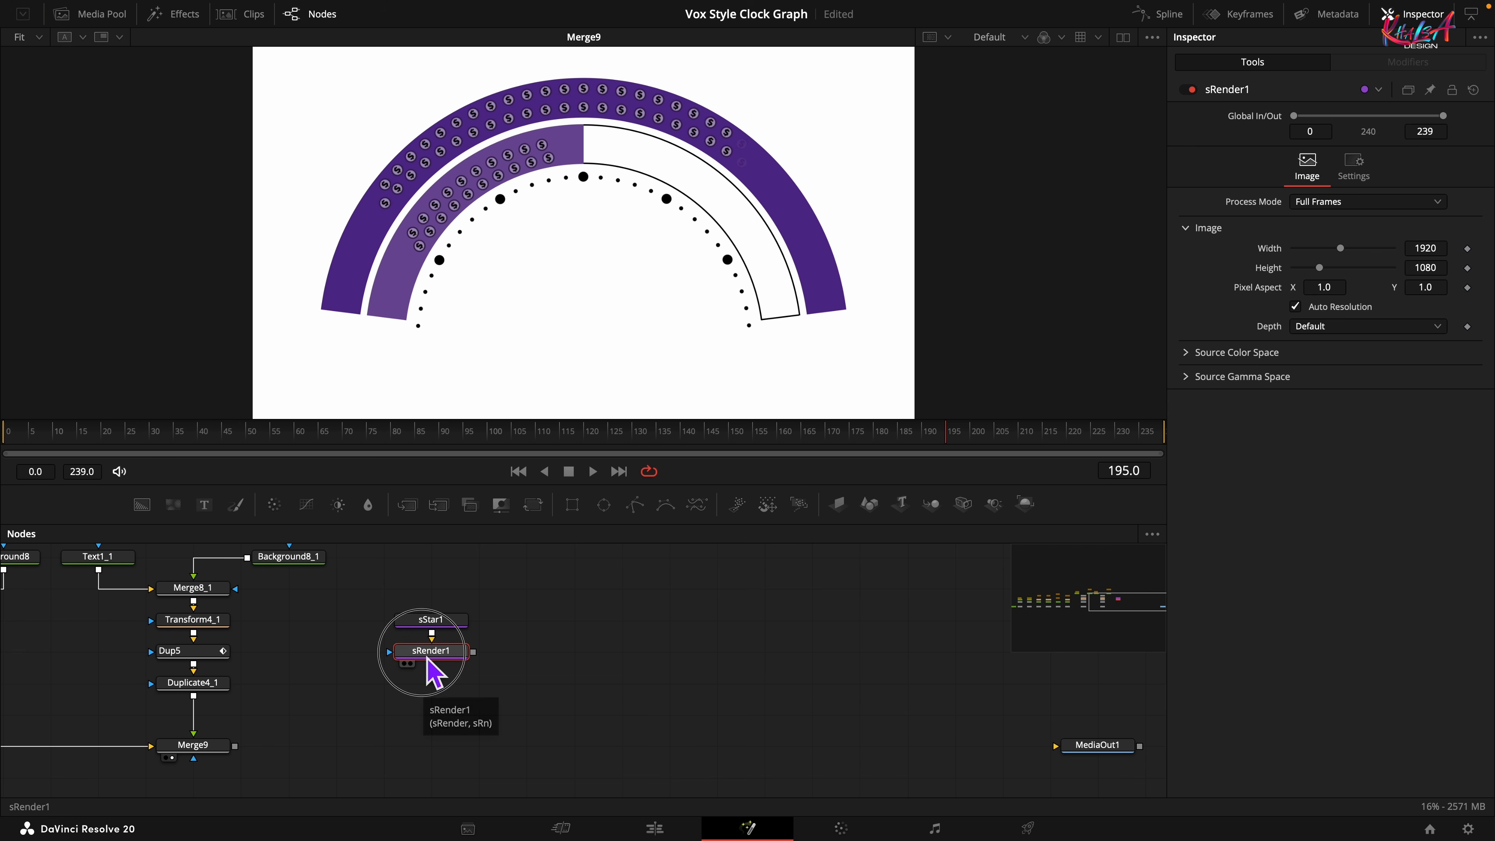
{"action": "left_click", "coordinate": [533, 505]}
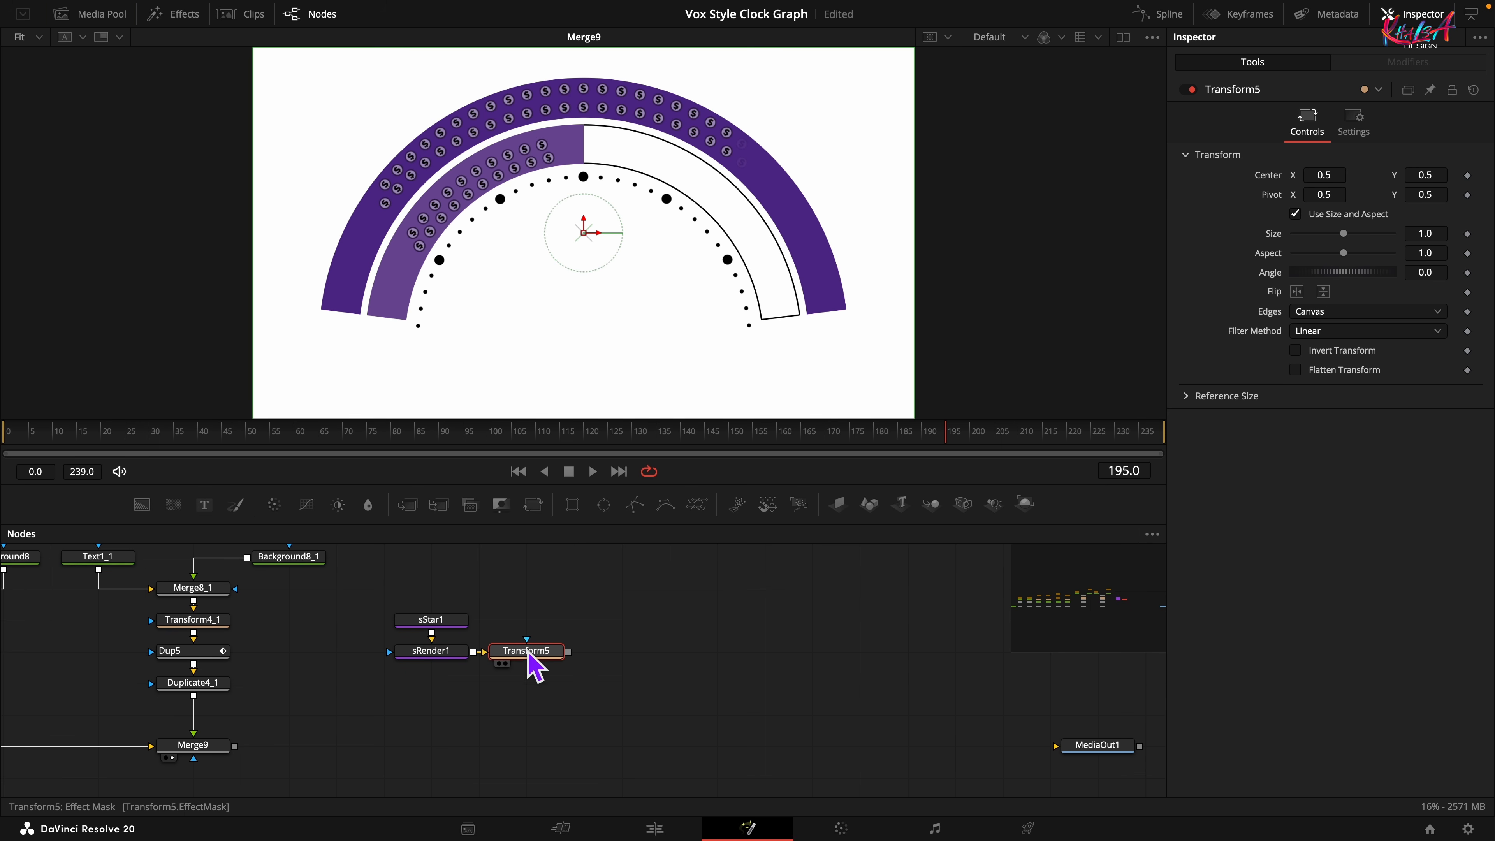
{"action": "left_click_drag", "start_coordinate": [527, 665], "coordinate": [237, 757]}
{"action": "left_click", "coordinate": [405, 758]}
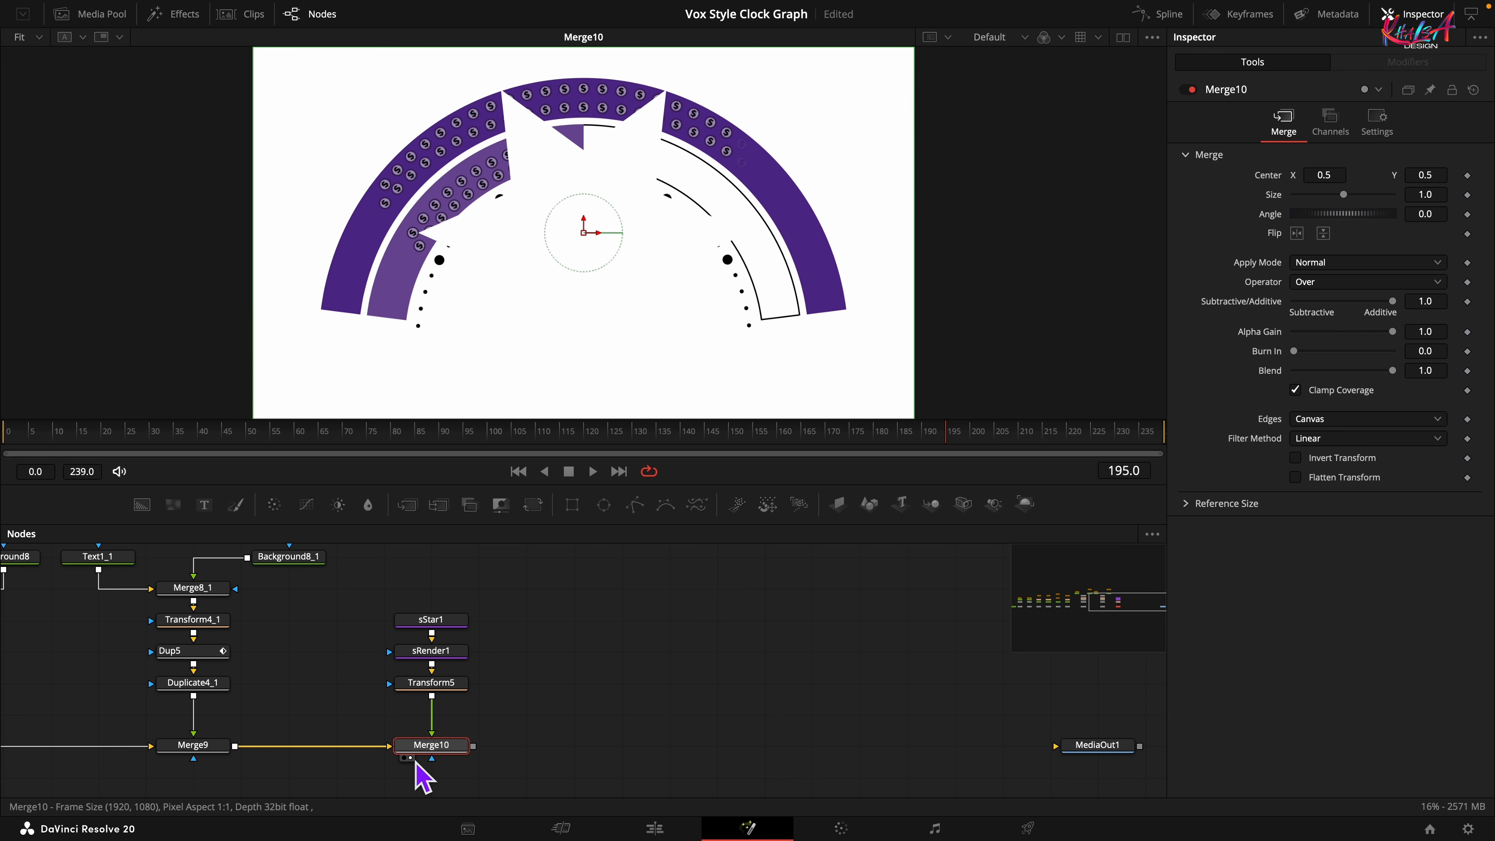
Color sStar1 black by setting its Red, Green and Blue values to 0.0
{"action": "left_click", "coordinate": [442, 622]}
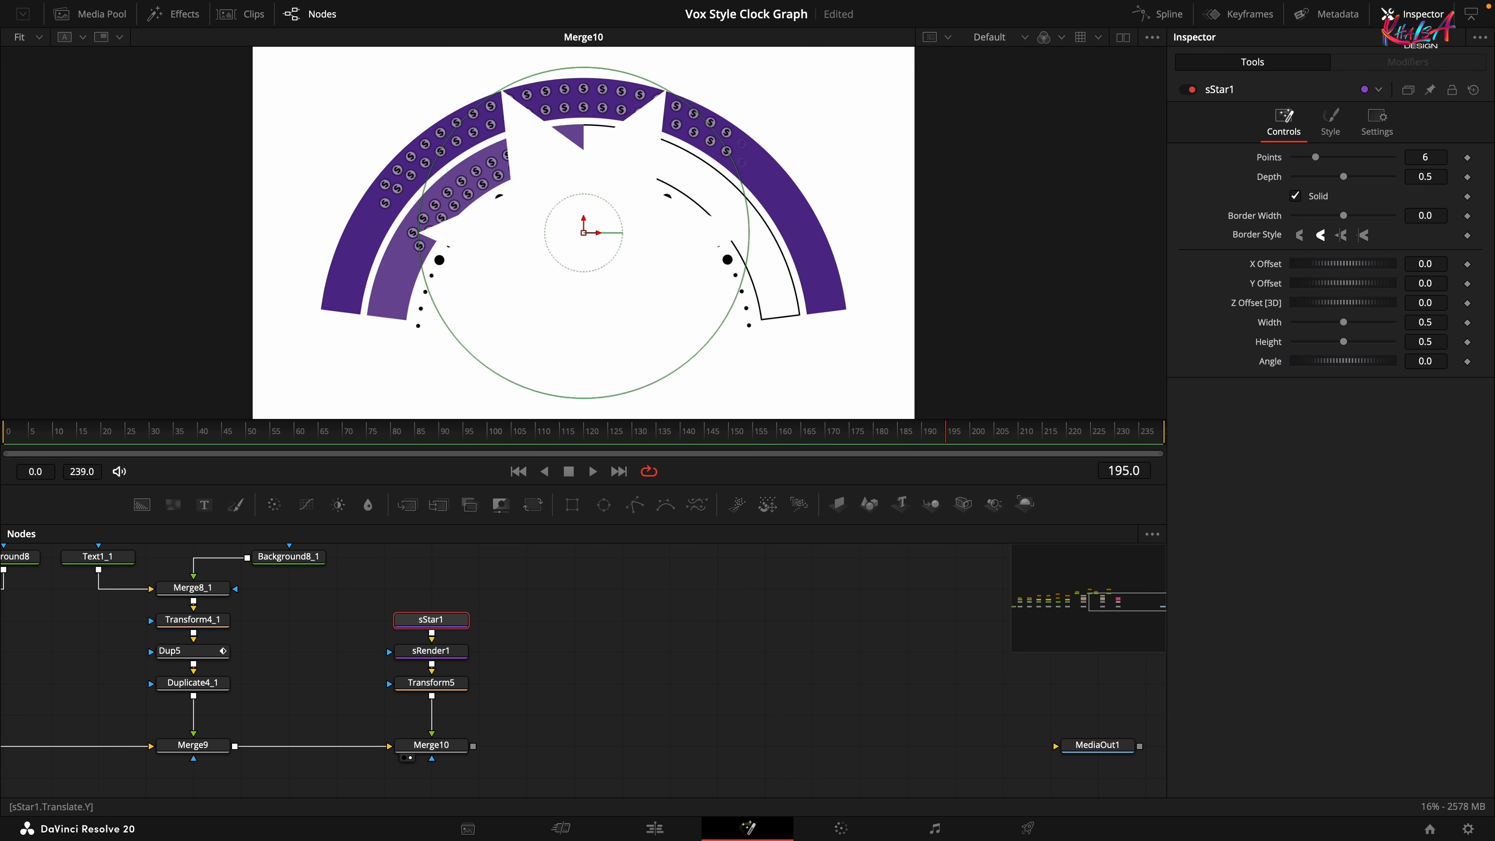
{"action": "left_click", "coordinate": [1331, 127]}
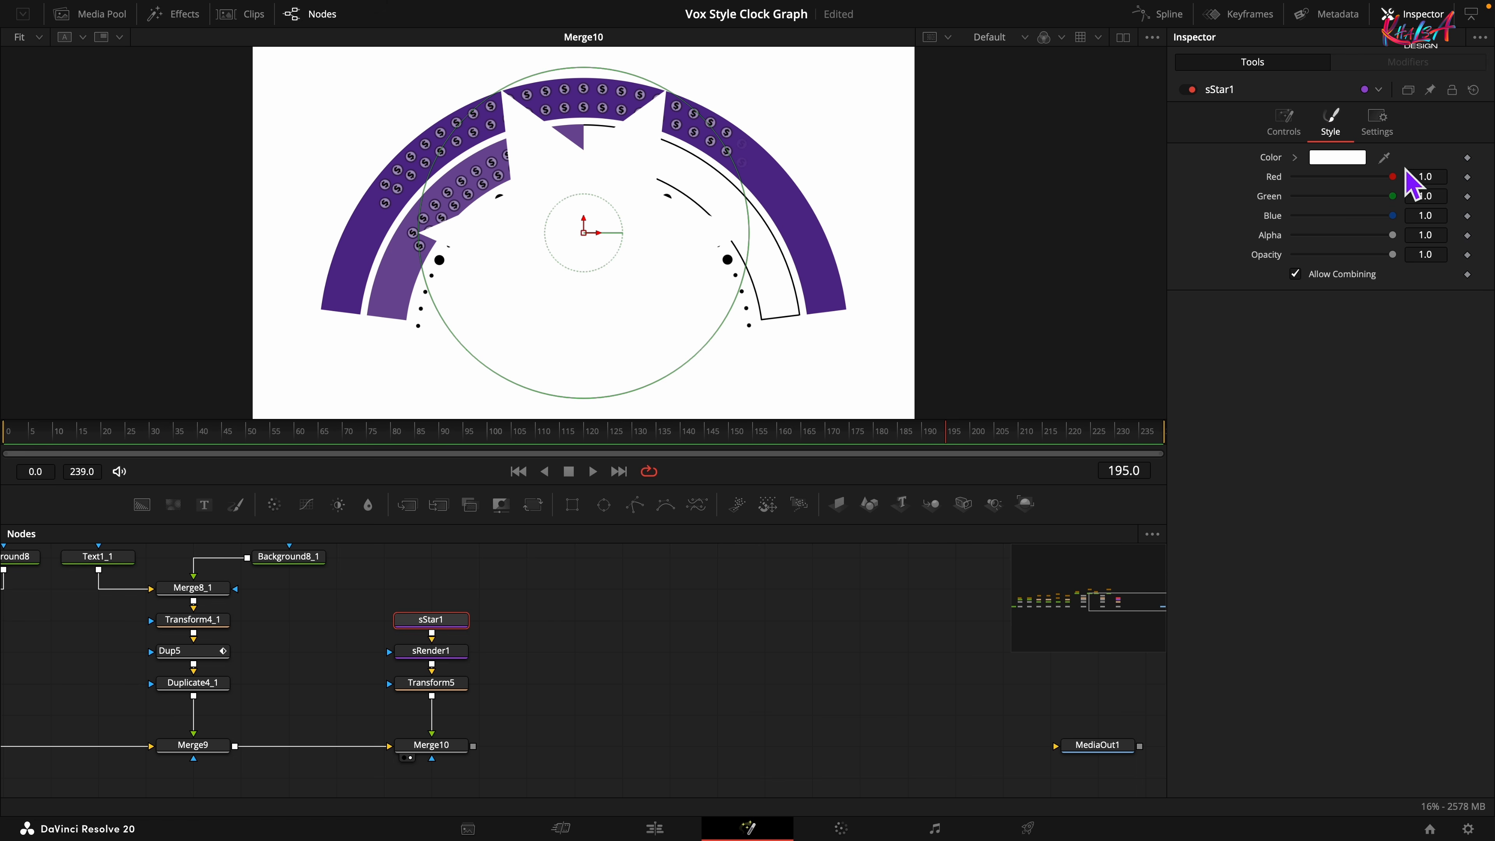
{"action": "left_click_drag", "start_coordinate": [1392, 177], "coordinate": [1218, 209]}
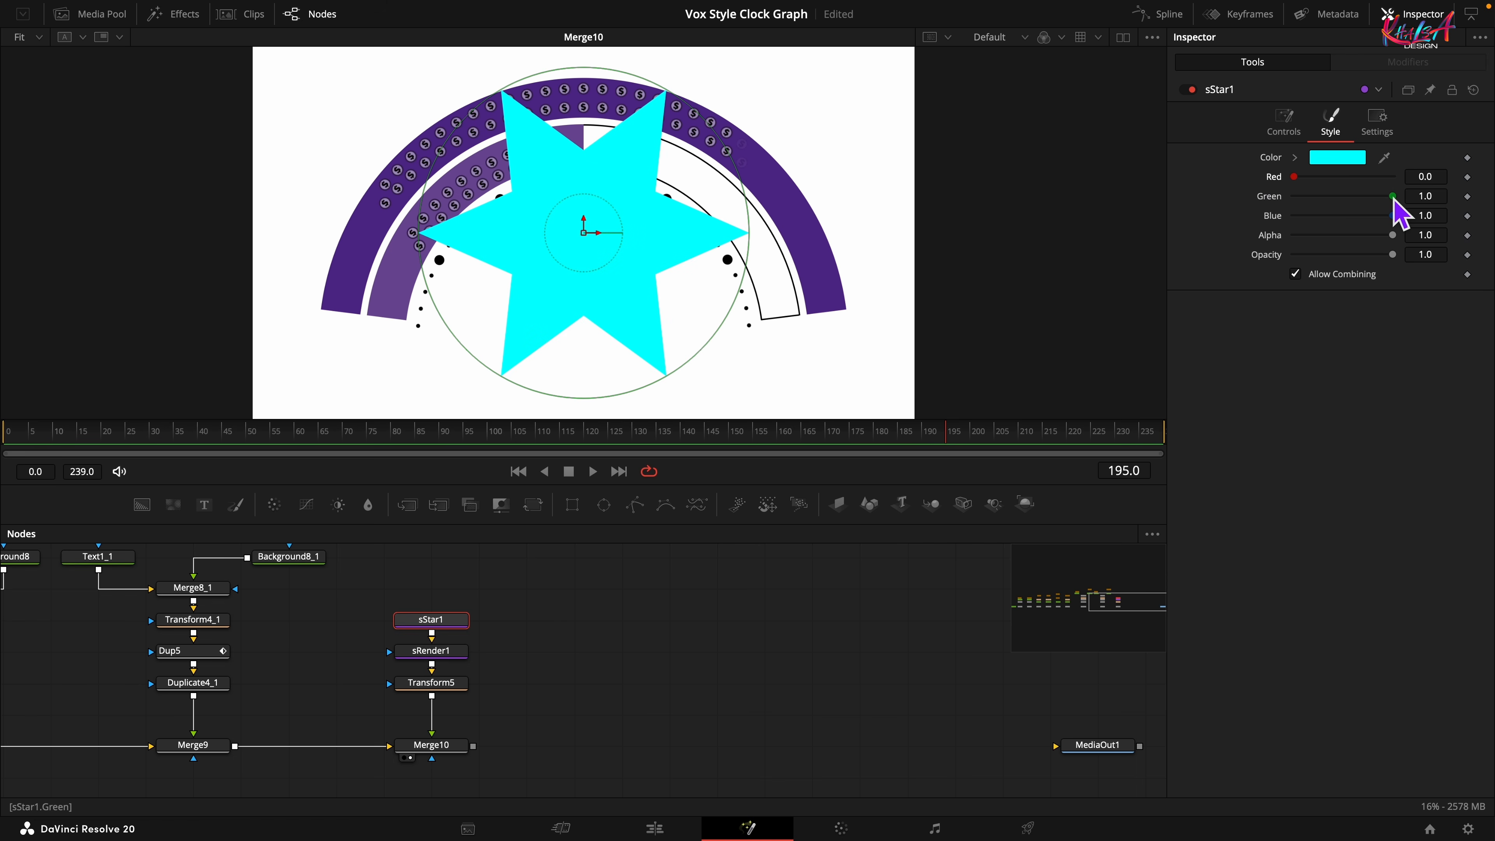
{"action": "left_click_drag", "start_coordinate": [1393, 196], "coordinate": [1271, 224]}
{"action": "left_click_drag", "start_coordinate": [1392, 216], "coordinate": [1205, 313]}
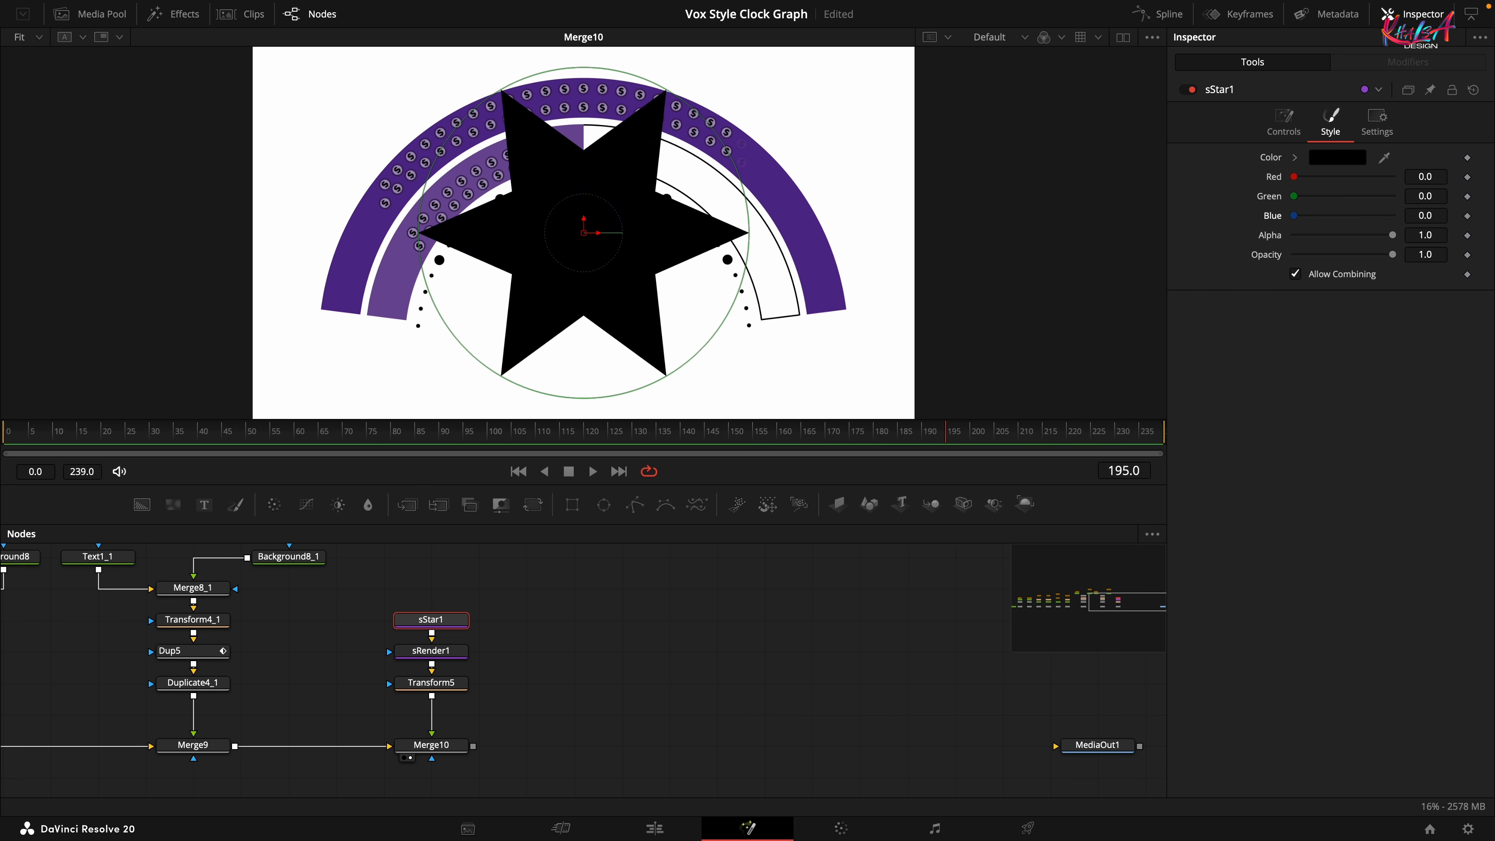
Turn the star into a diamond by setting sStar1's Points to 4 and Depth to 0.7
{"action": "left_click", "coordinate": [1283, 121]}
{"action": "left_click", "coordinate": [1445, 160]}
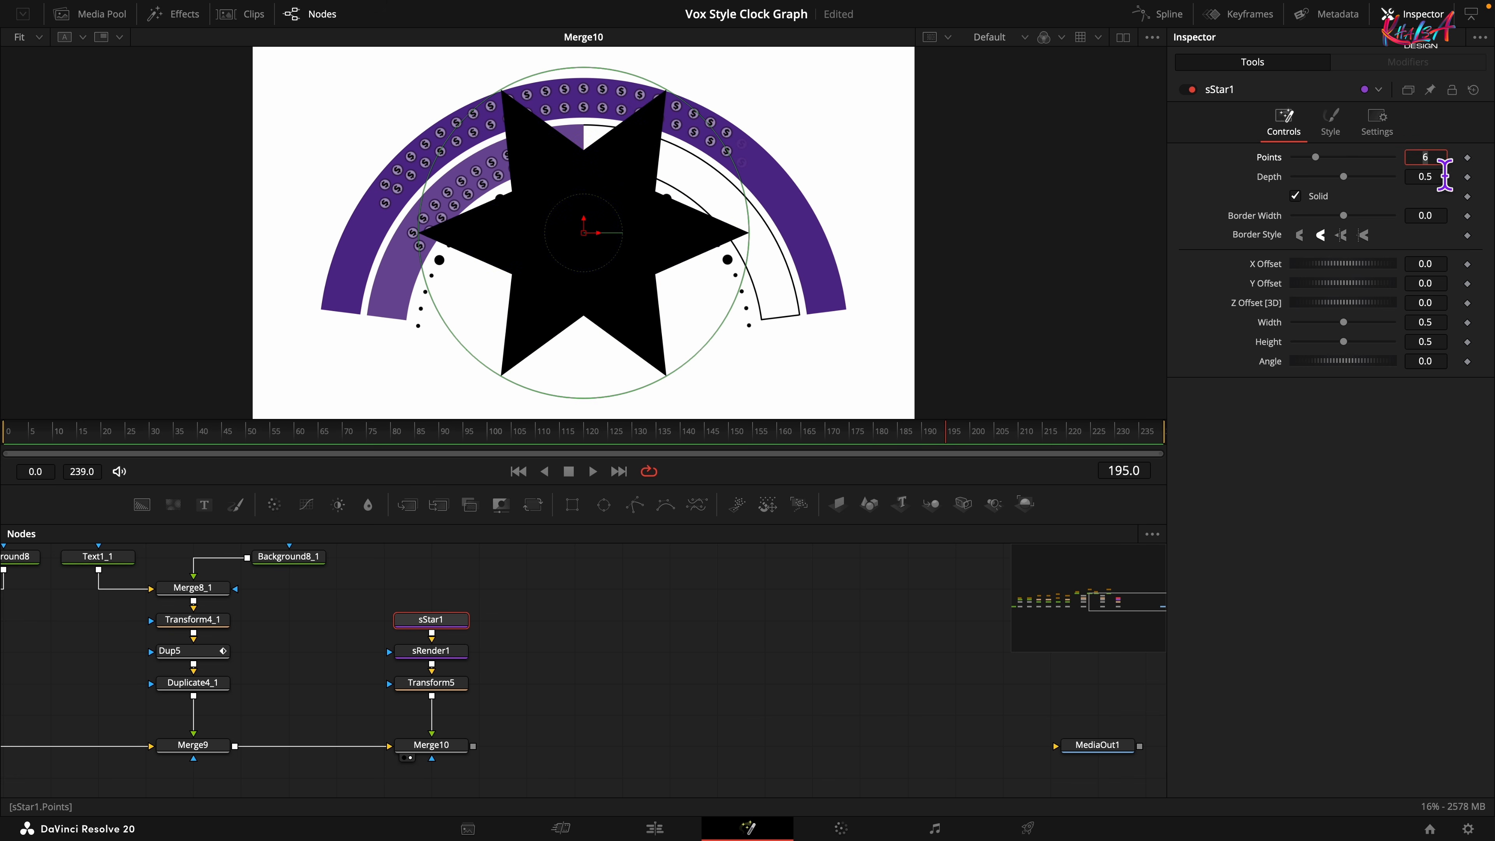
{"action": "key", "text": "Return"}
{"action": "left_click", "coordinate": [1446, 178]}
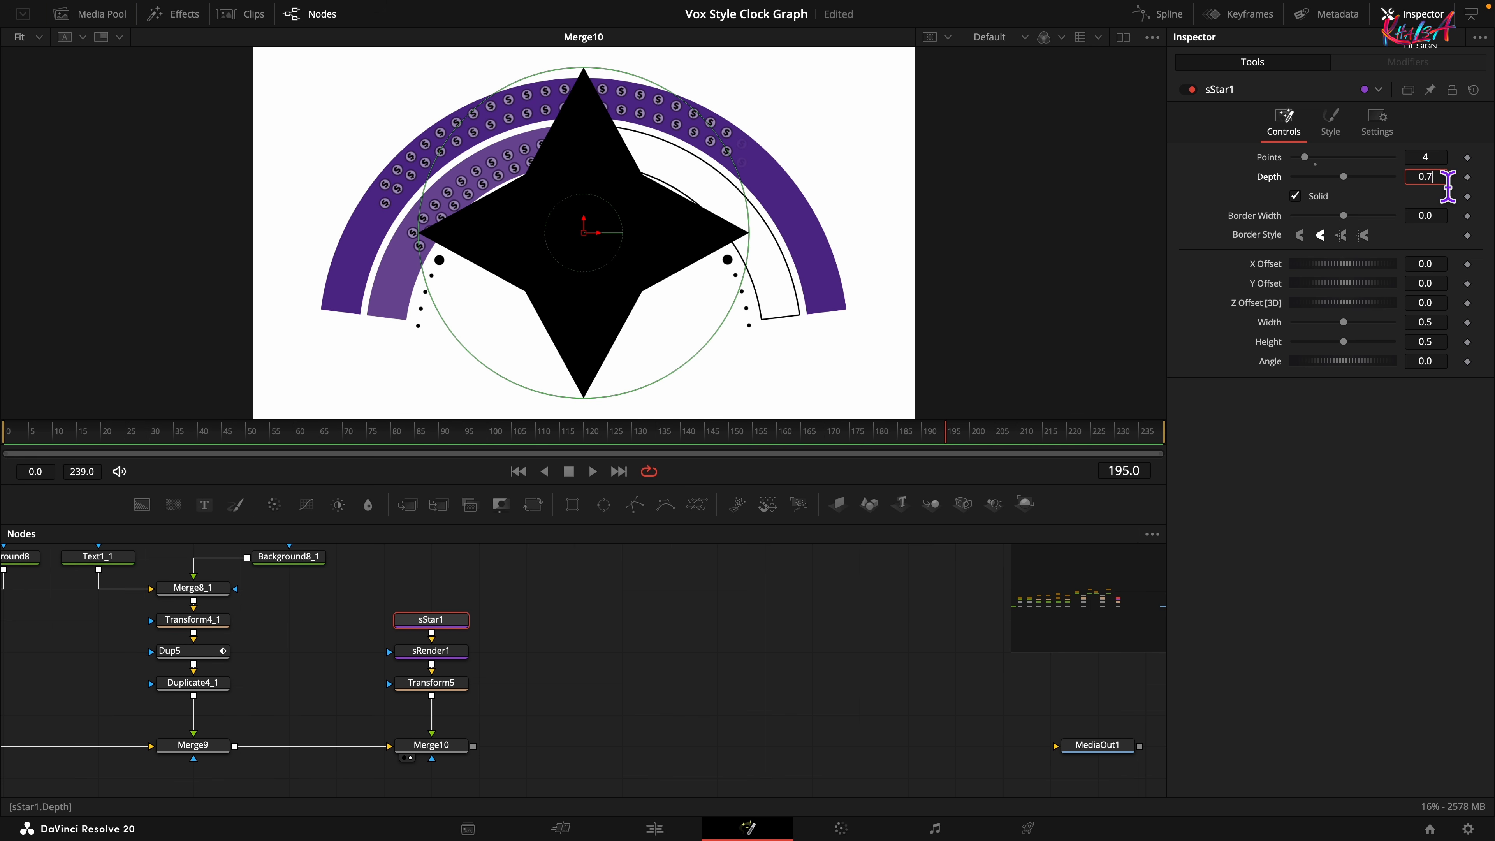
{"action": "key", "text": "Tab"}
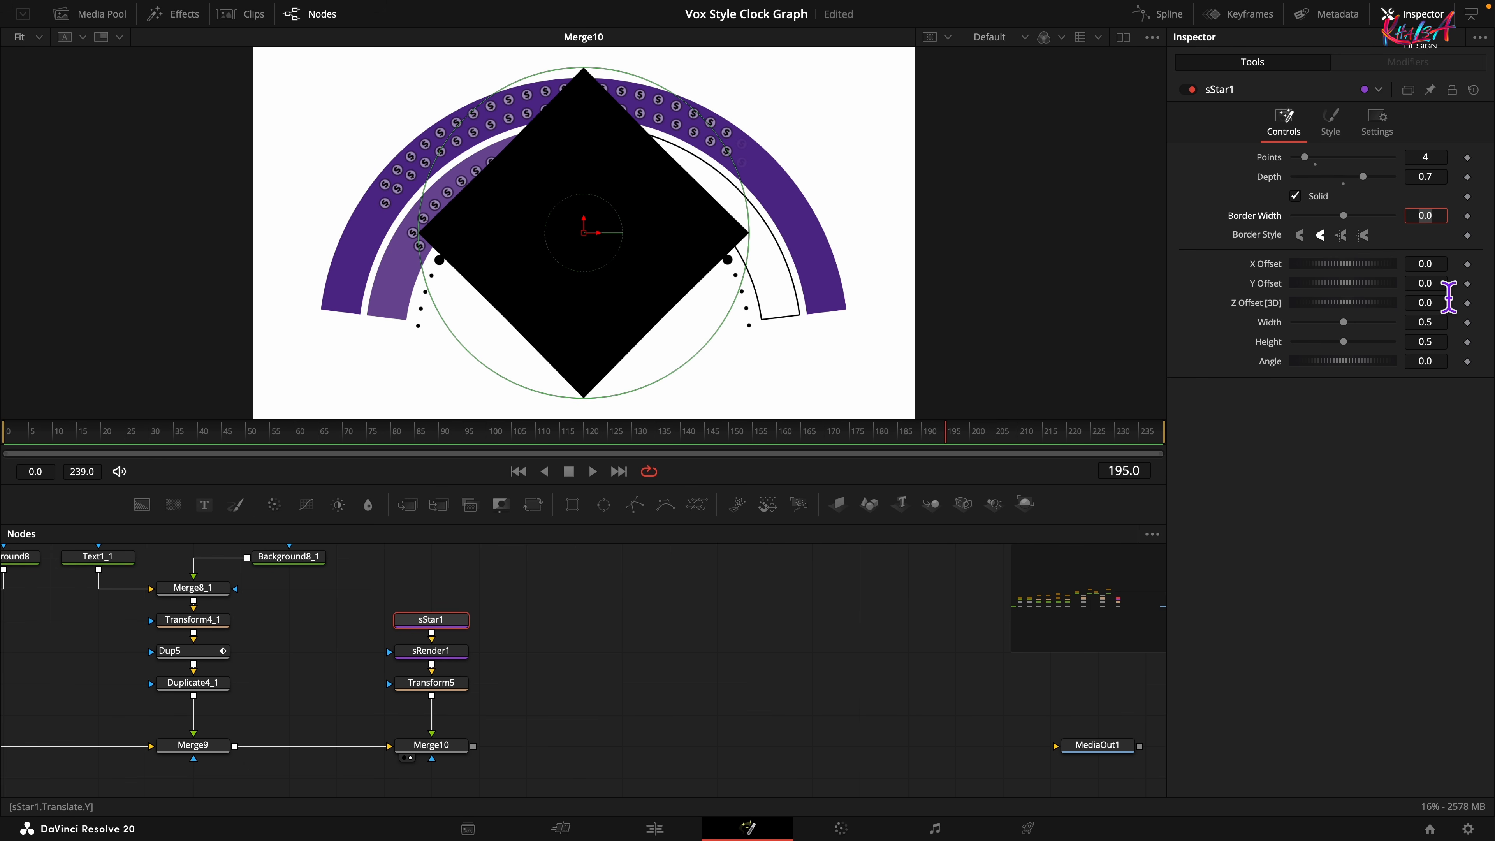
Shape the diamond into a clock hand with Y Offset -0.056, Width 0.025 and Height 0.225
{"action": "left_click", "coordinate": [1441, 284]}
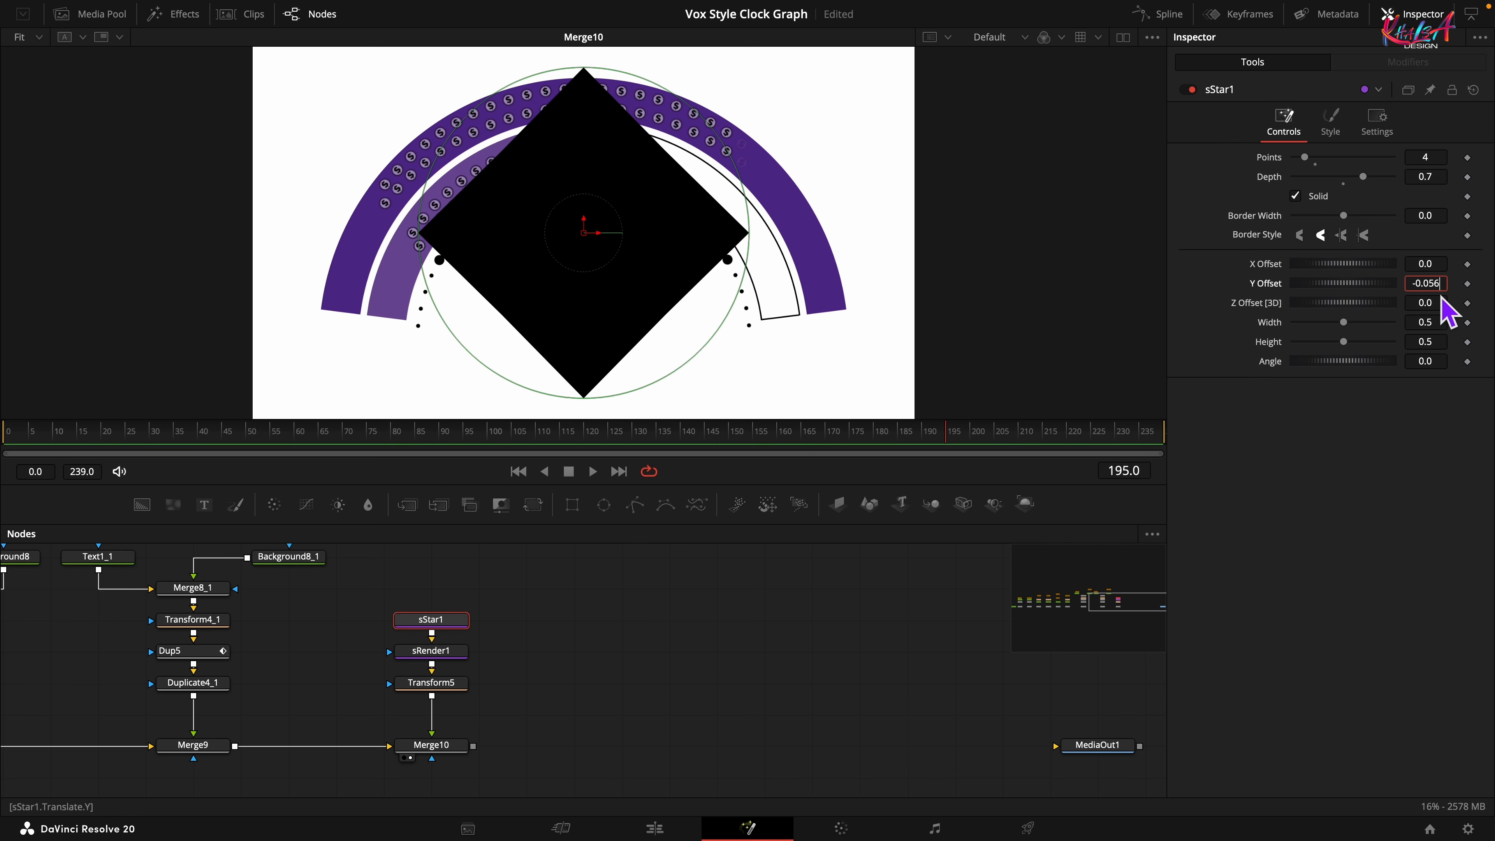
{"action": "key", "text": "Tab"}
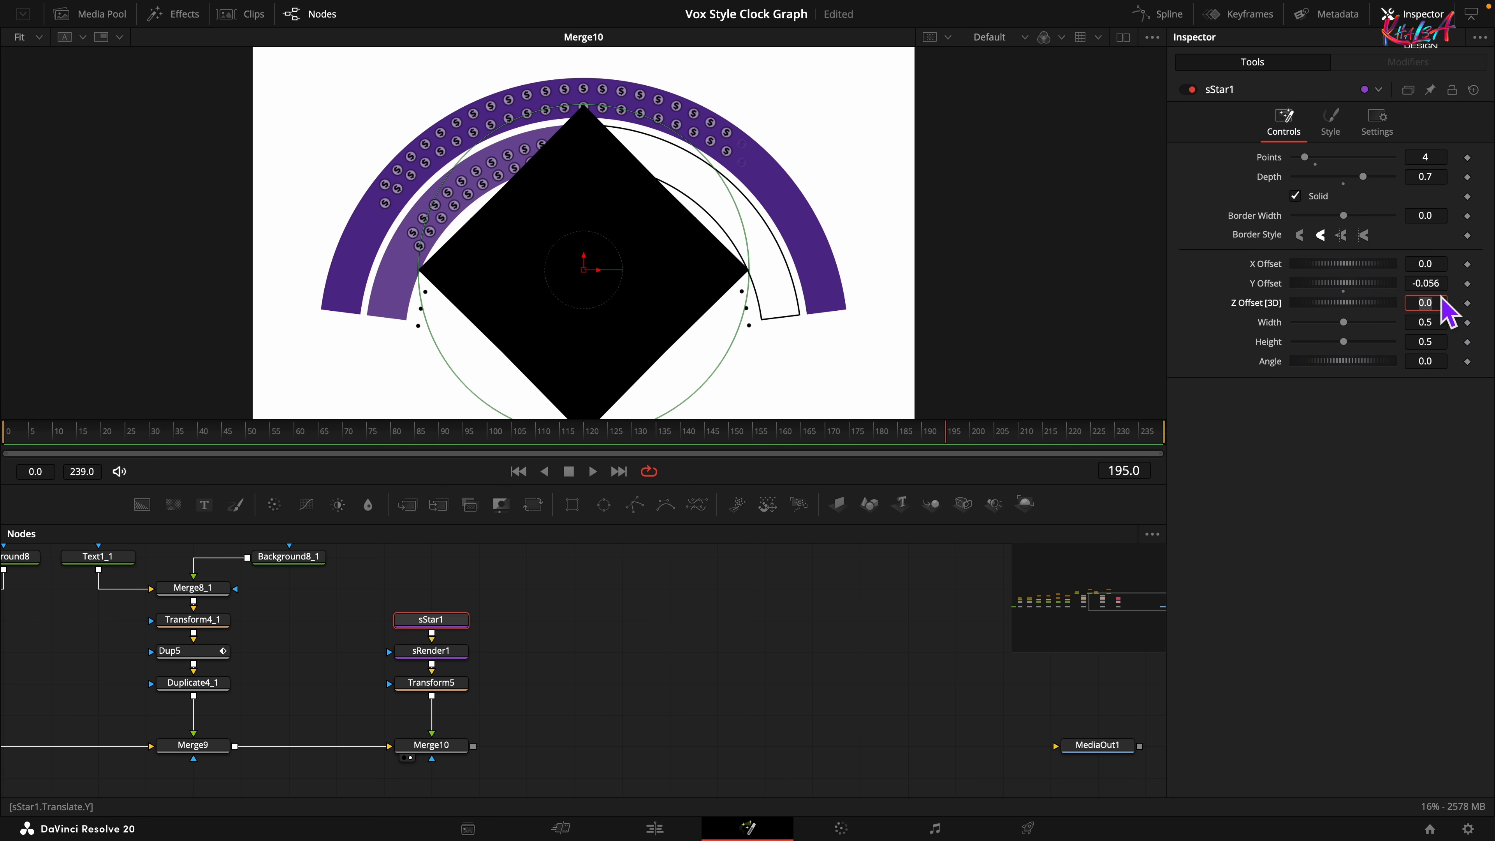
{"action": "left_click", "coordinate": [1443, 322]}
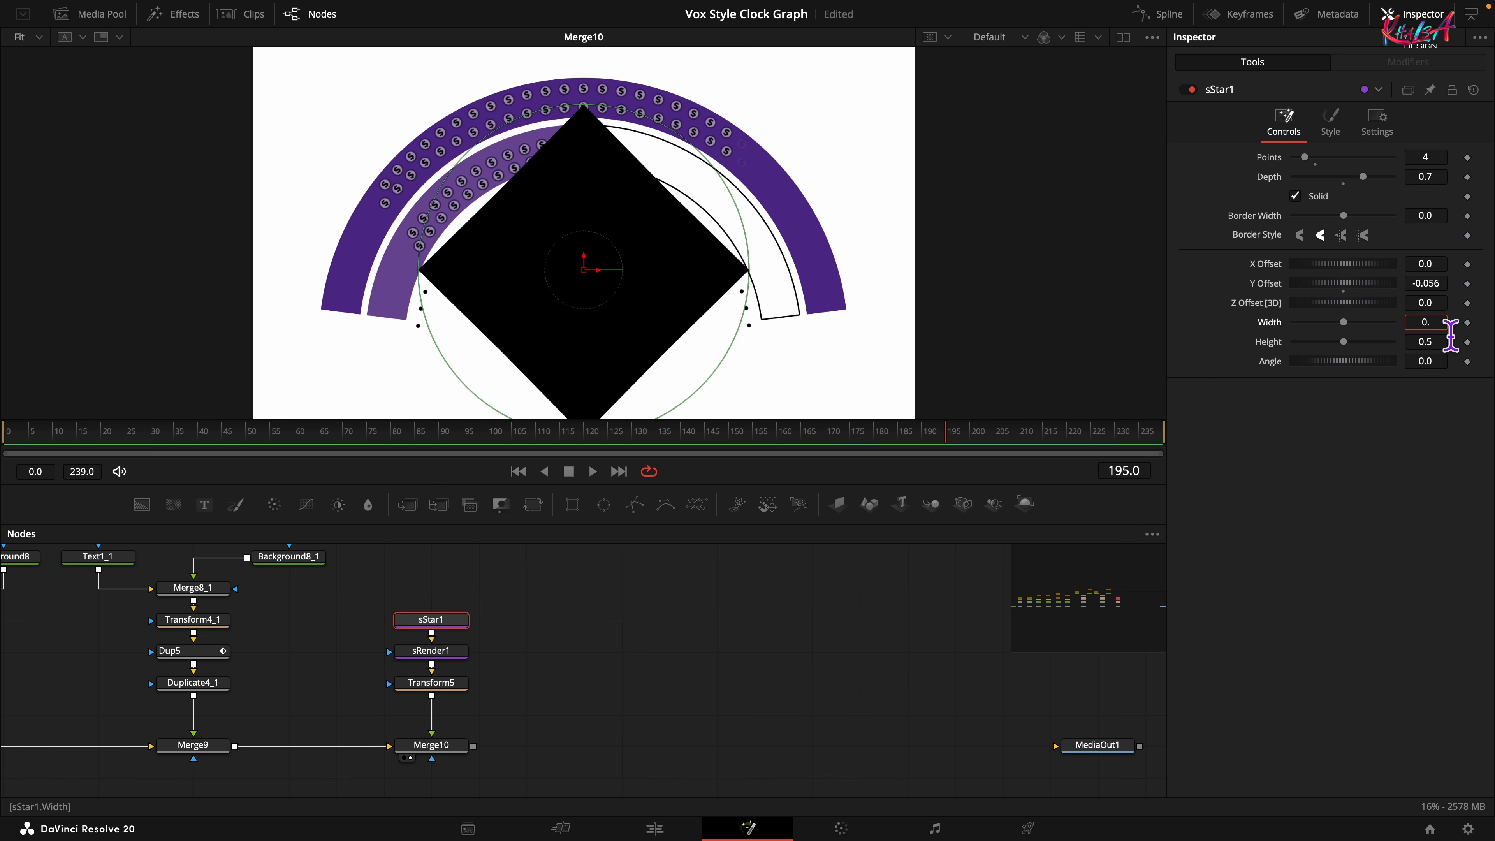
{"action": "type", "text": "0.025"}
{"action": "key", "text": "Tab"}
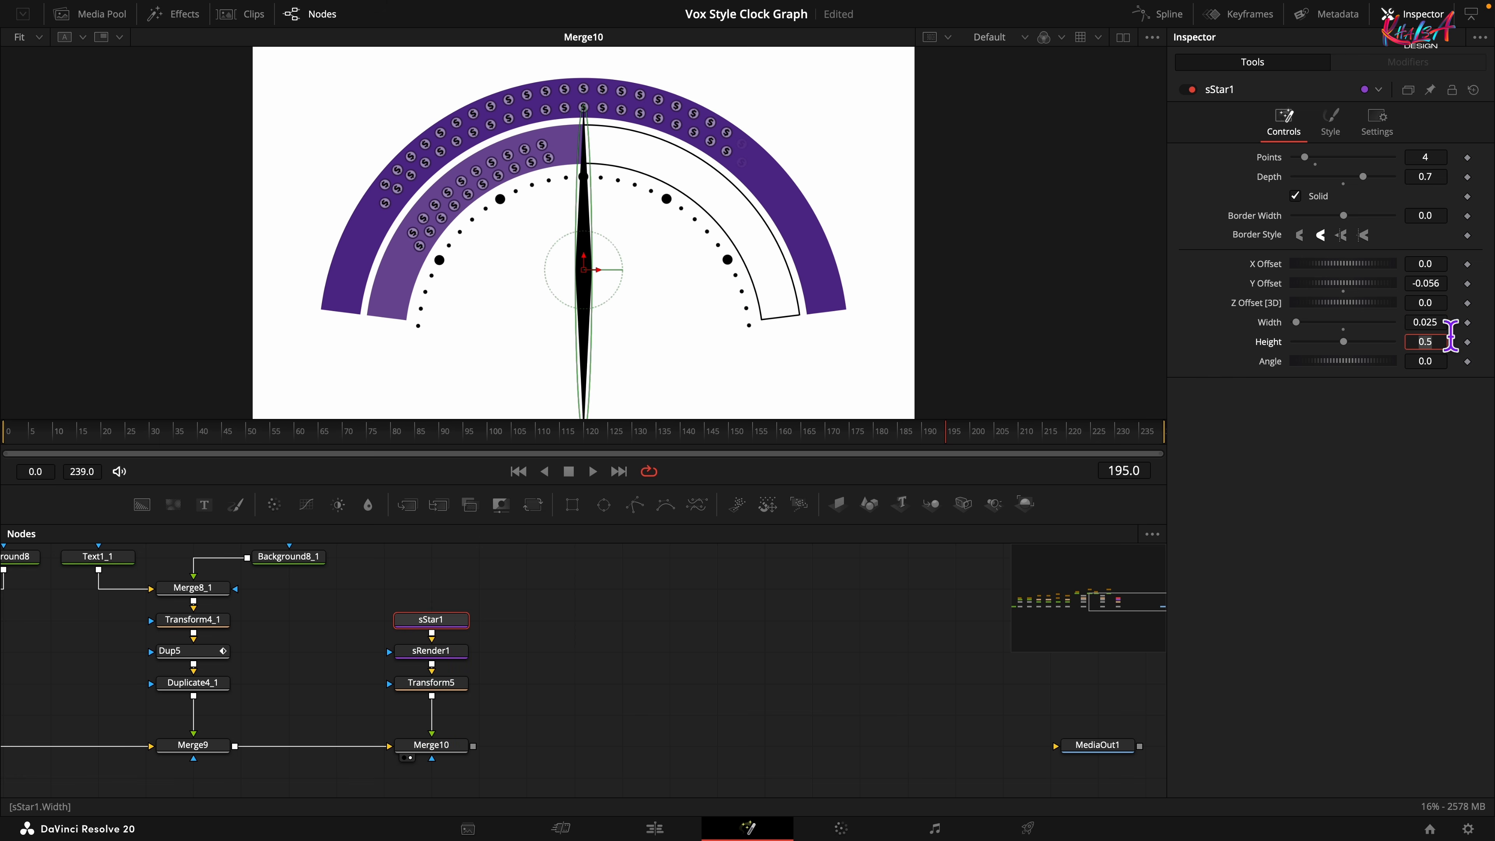
{"action": "type", "text": "0"}
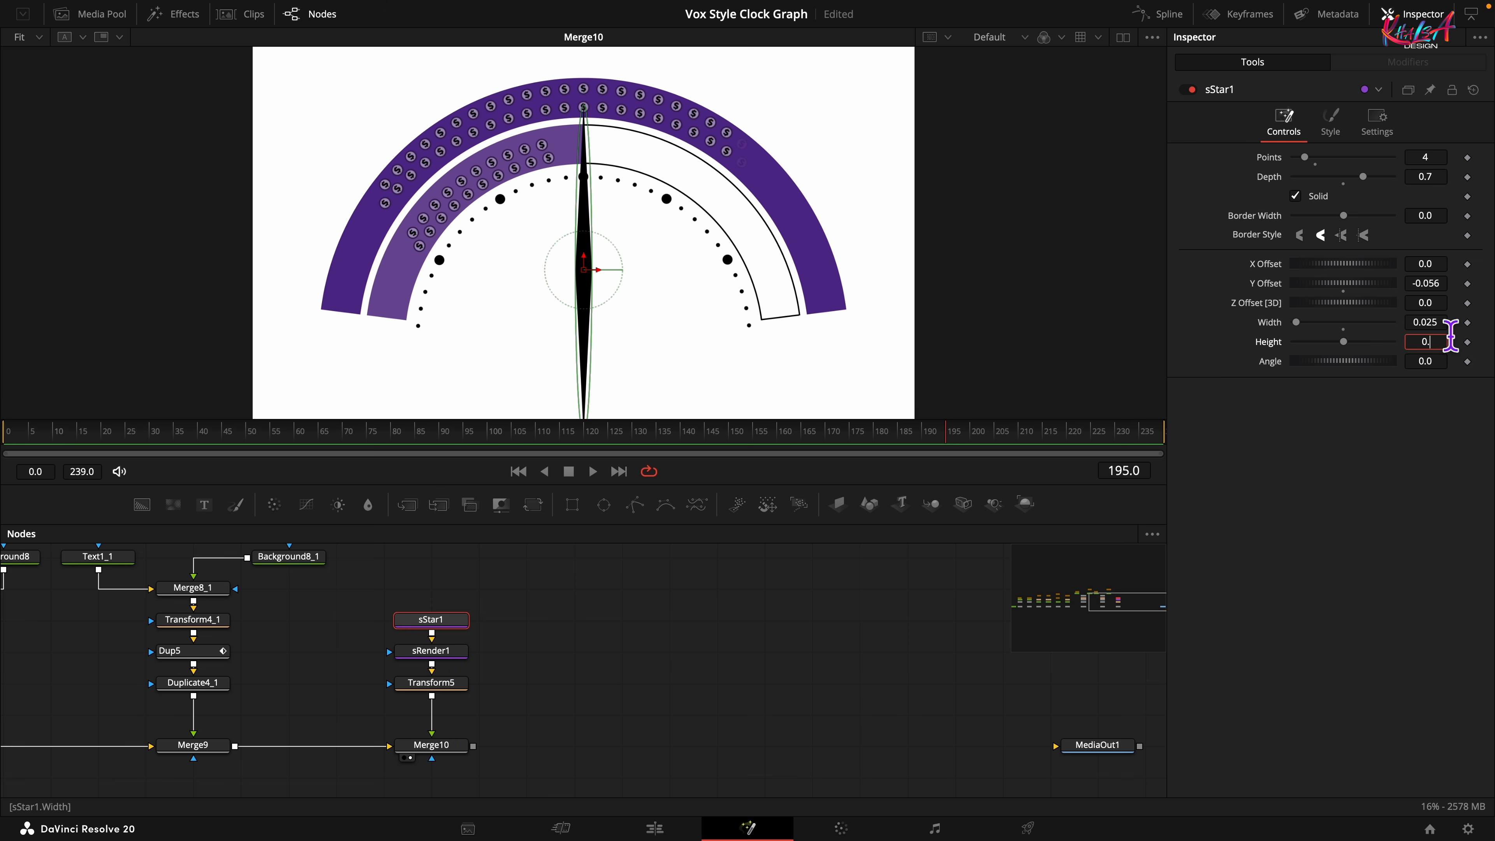
{"action": "key", "text": "Tab"}
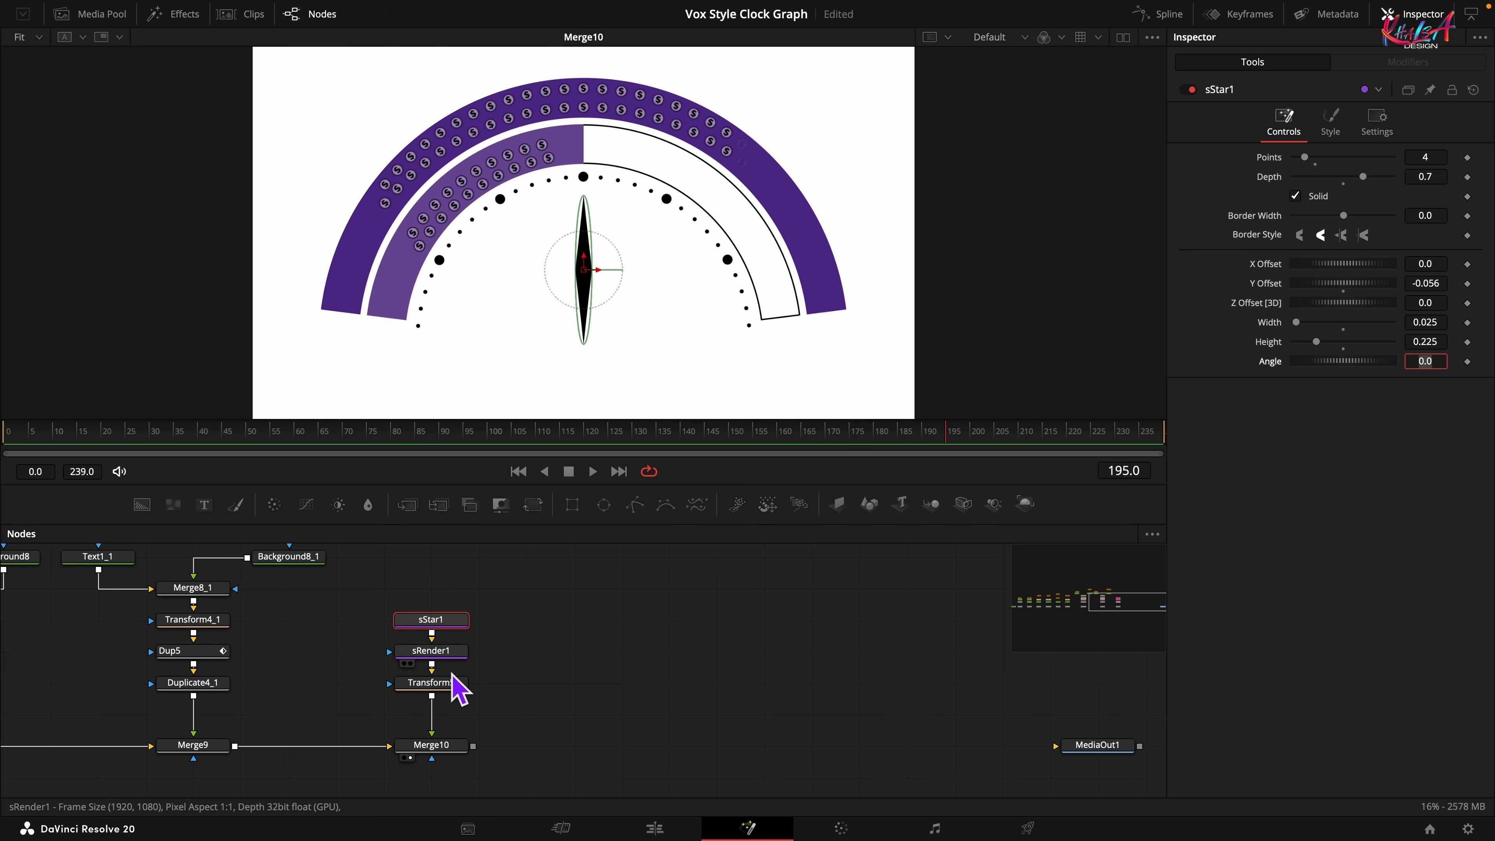
Set Transform5's pivot Y to 0.2 and keyframe its Angle at 300 on frame 0
{"action": "left_click", "coordinate": [453, 684]}
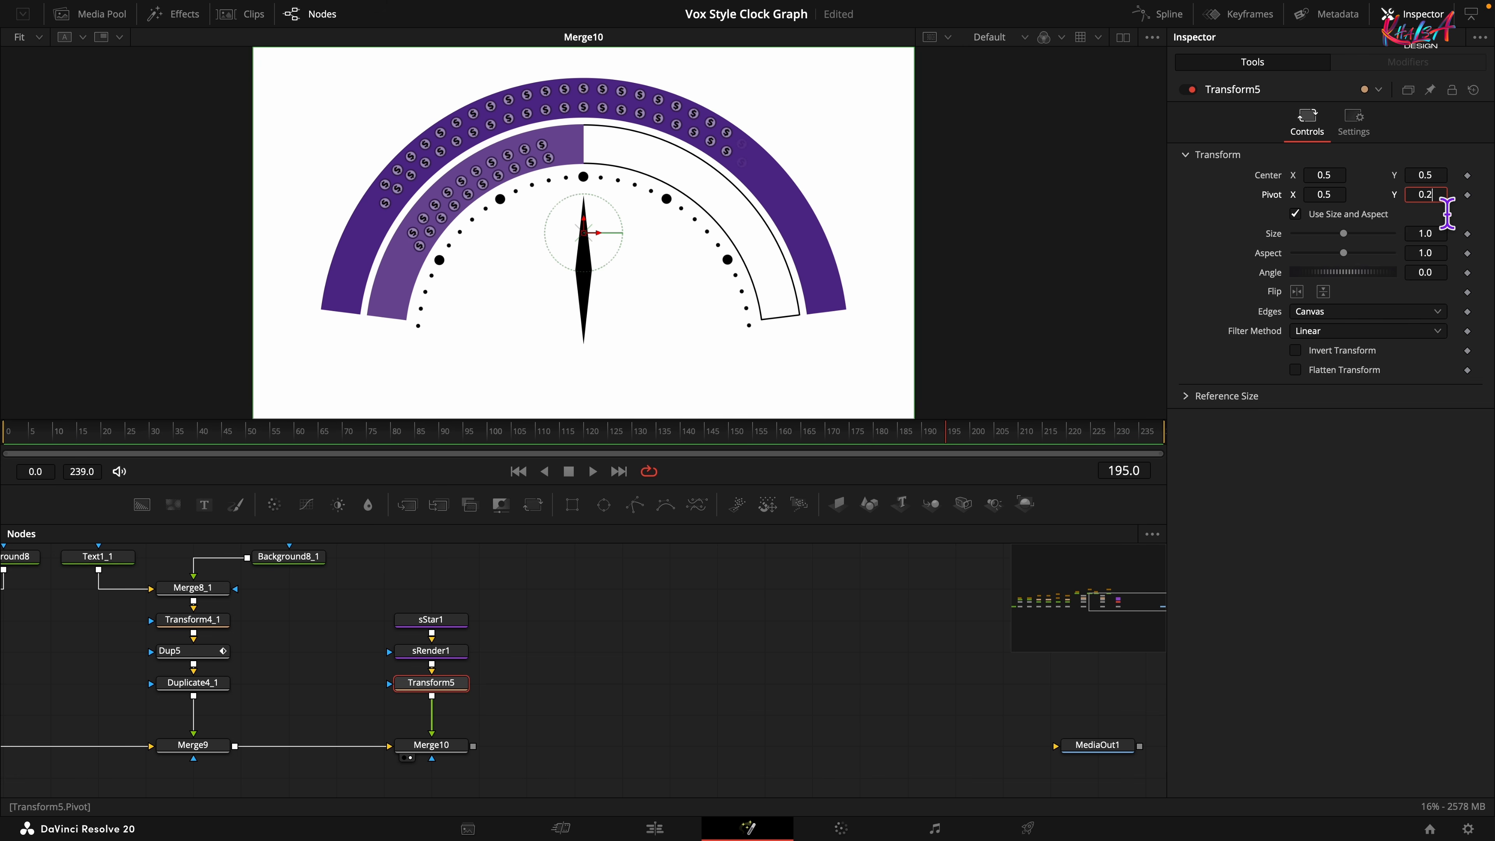
{"action": "key", "text": "Tab"}
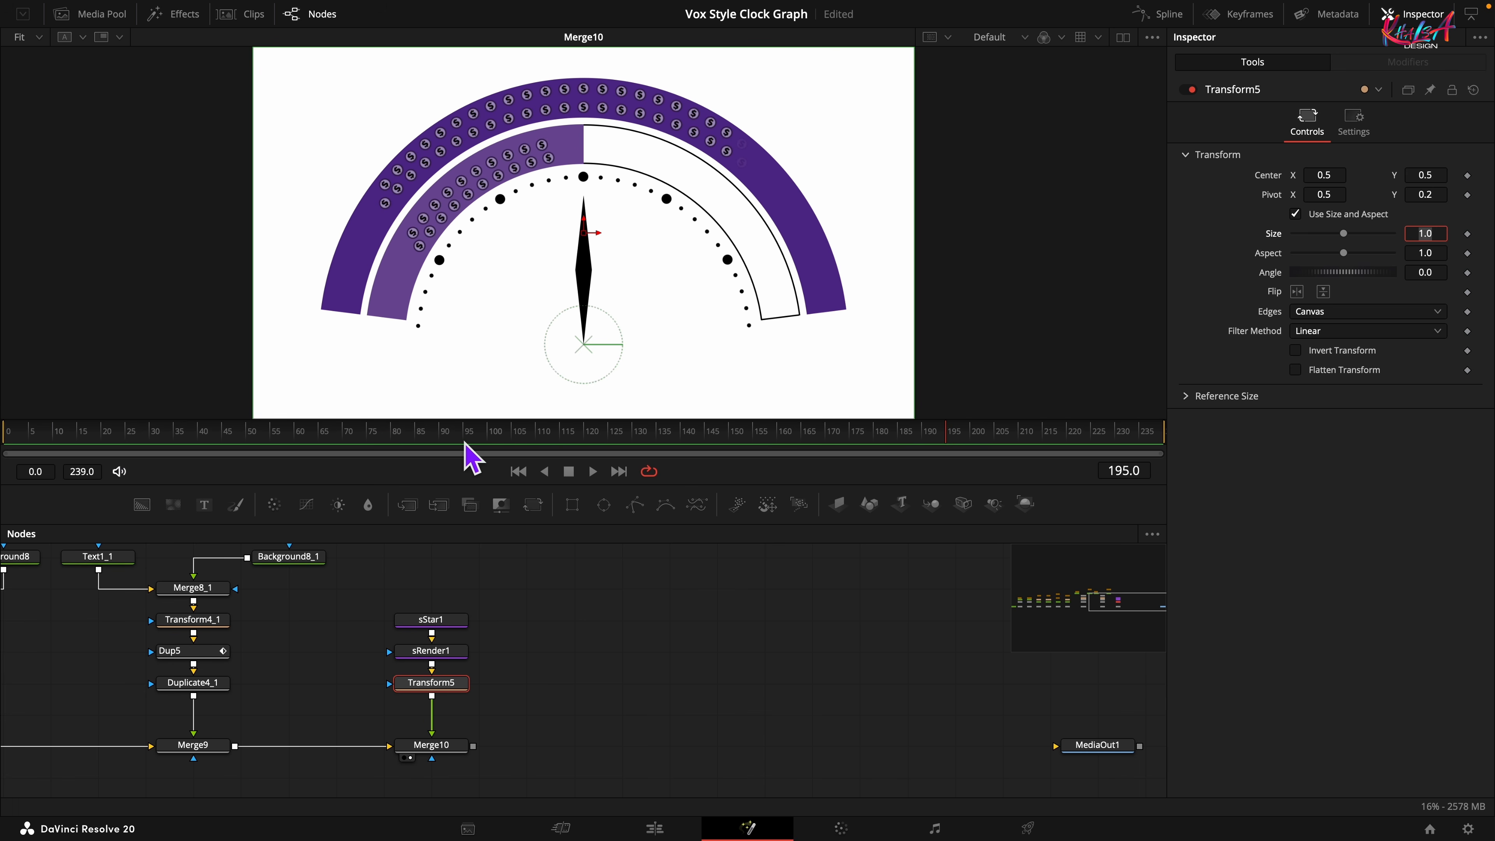
{"action": "left_click_drag", "start_coordinate": [464, 443], "coordinate": [3, 468]}
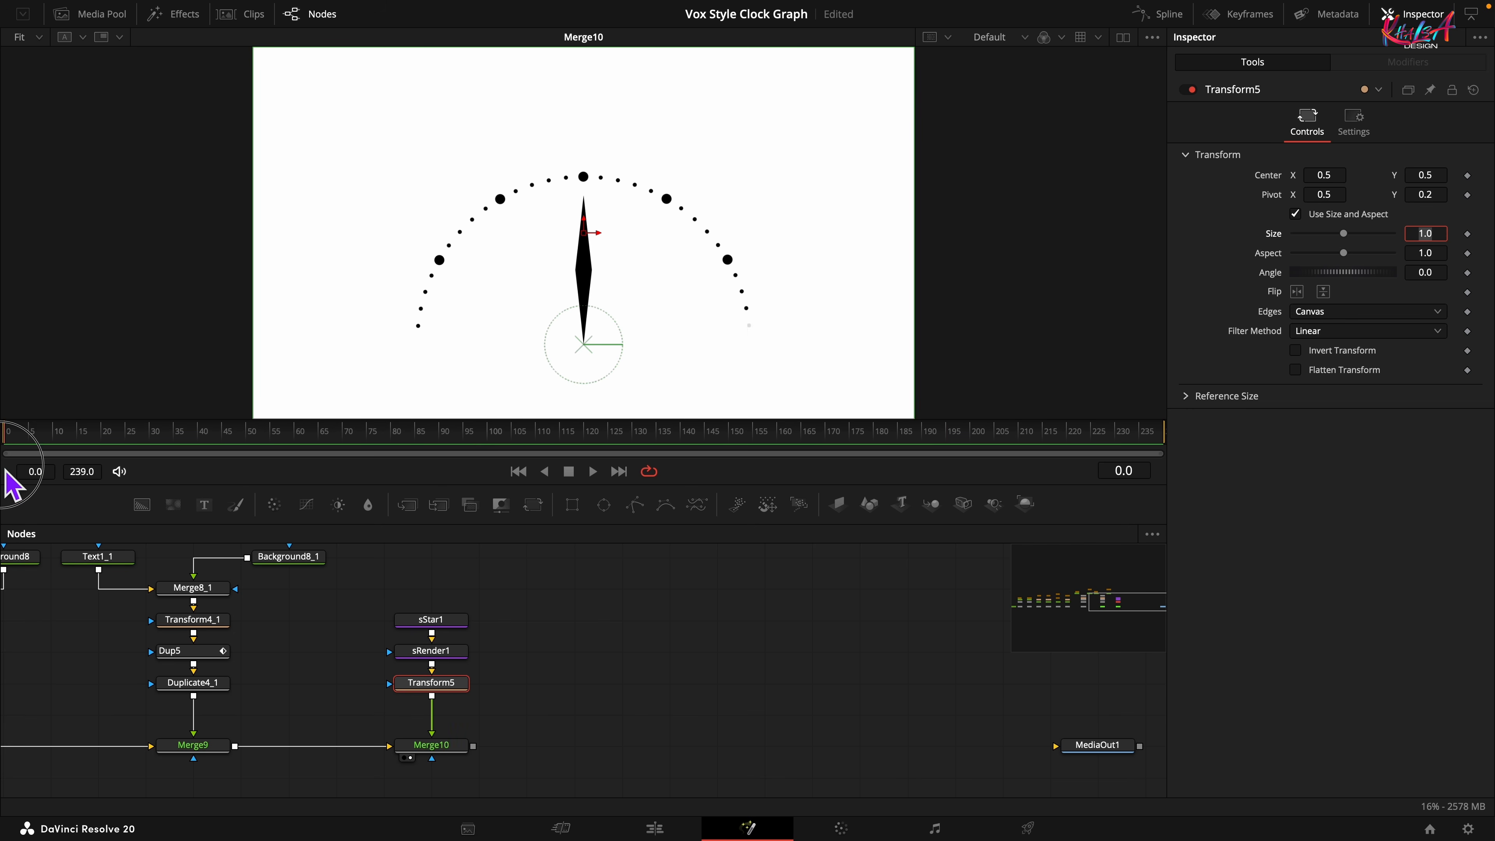
{"action": "left_click", "coordinate": [1430, 274]}
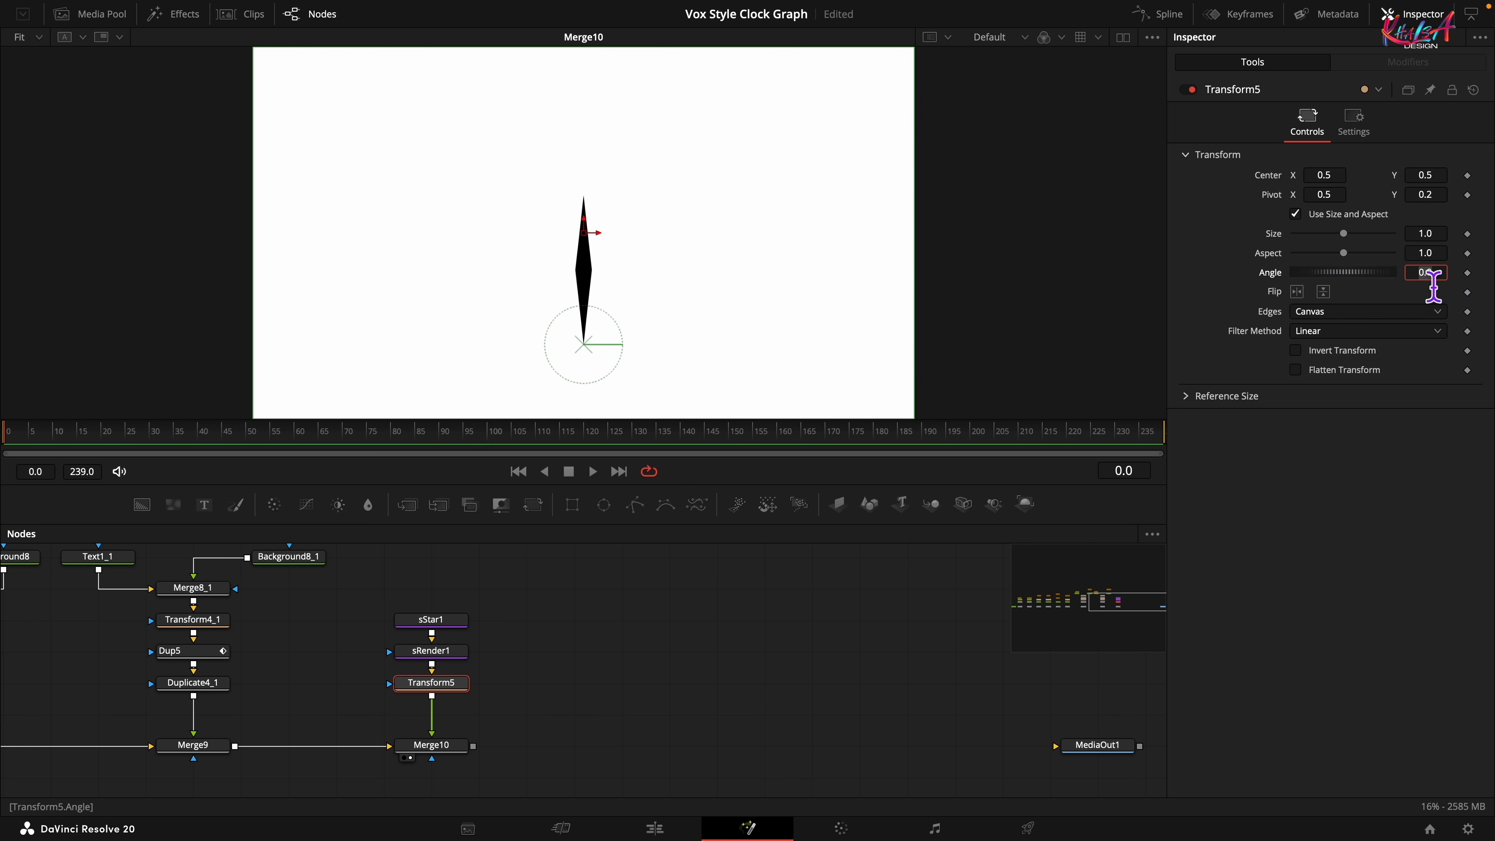
{"action": "type", "text": "300"}
{"action": "key", "text": "Tab"}
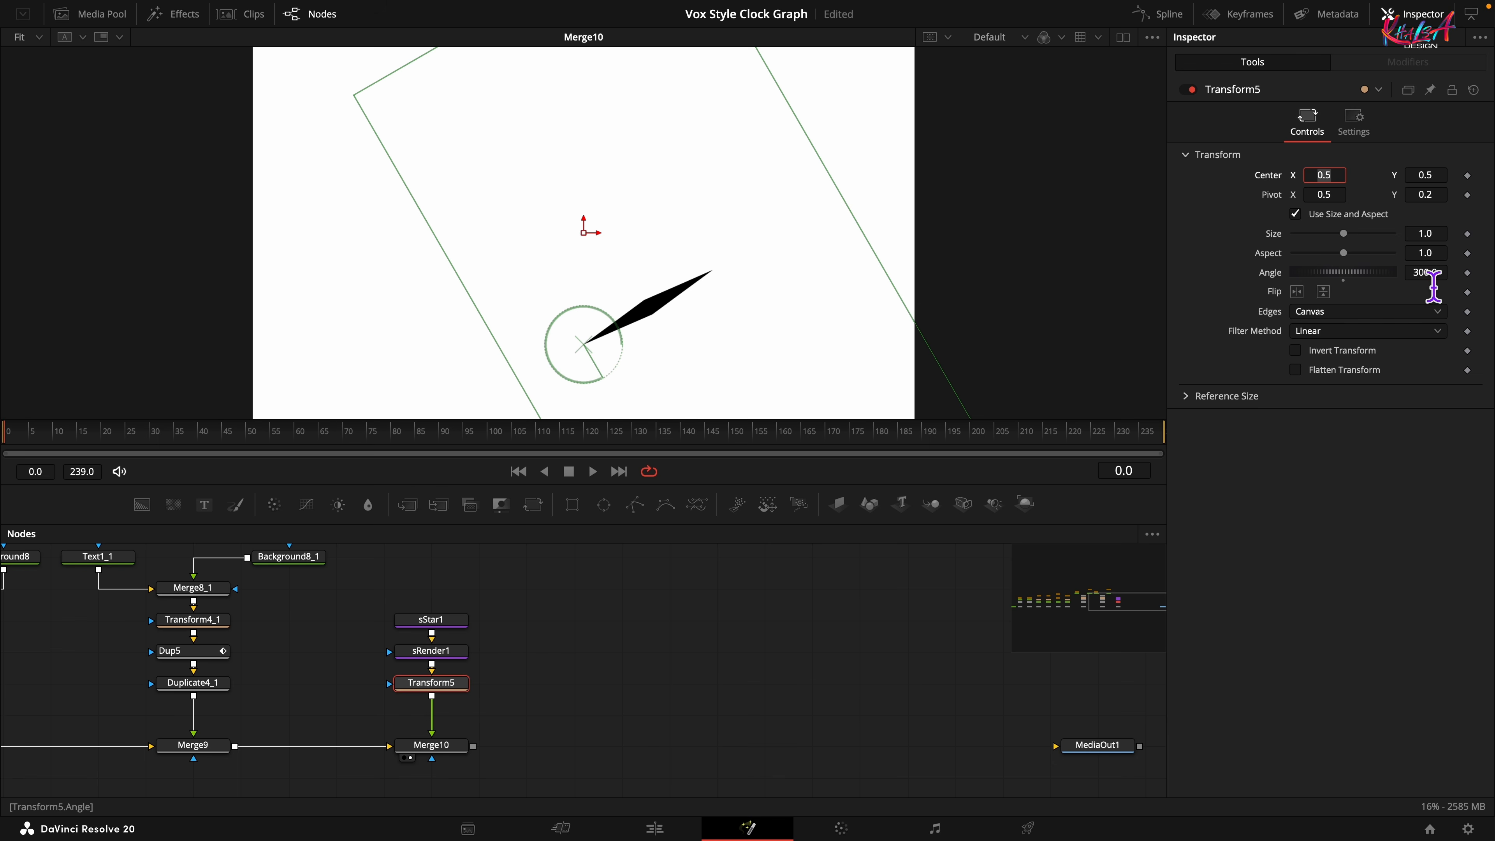
{"action": "left_click", "coordinate": [1471, 273]}
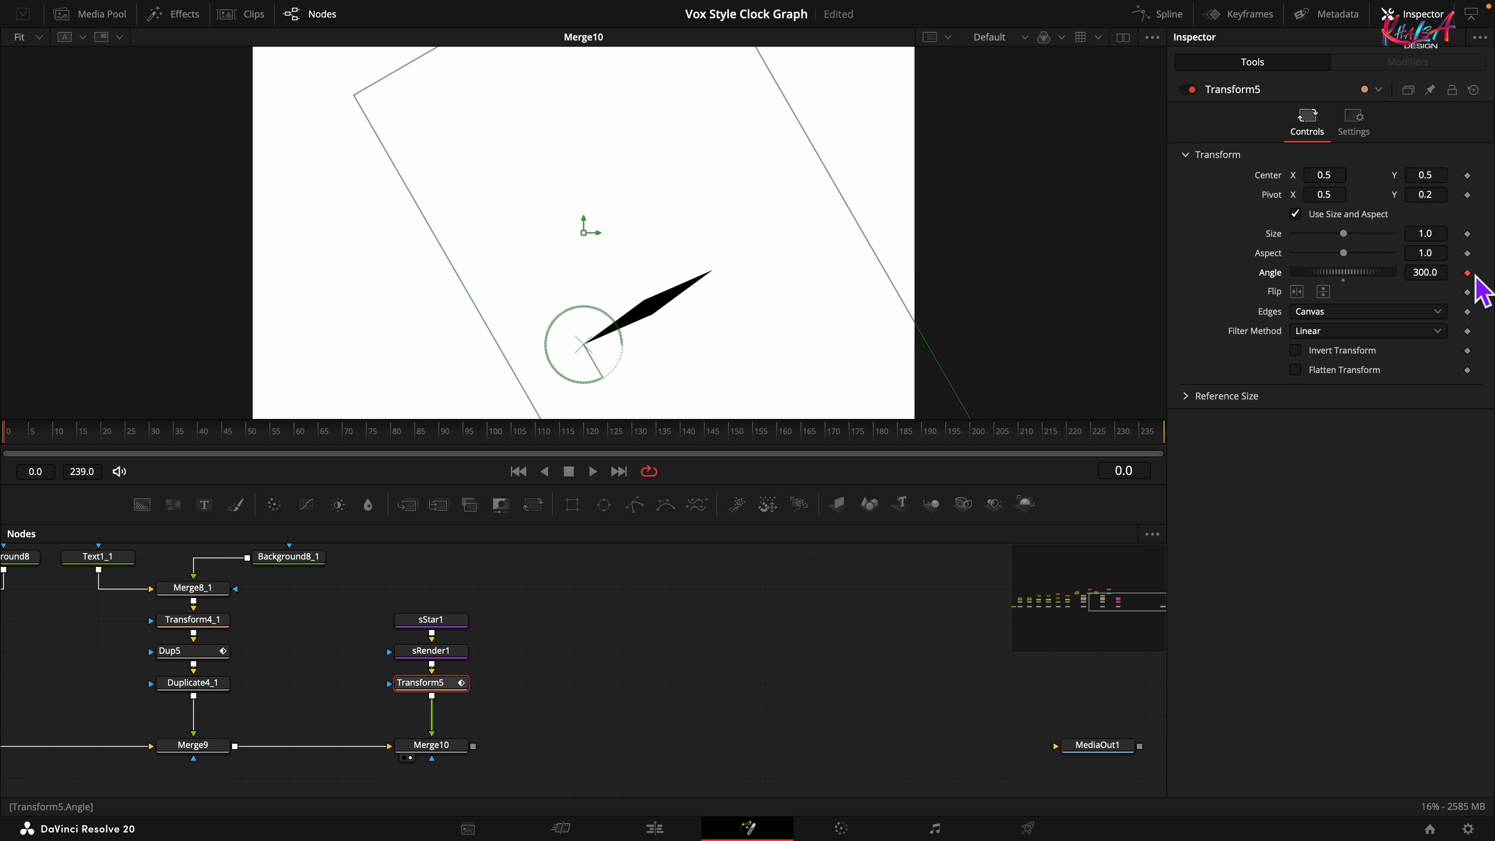
Keyframe Transform5's Angle at 0 on frame 112
{"action": "left_click", "coordinate": [553, 439]}
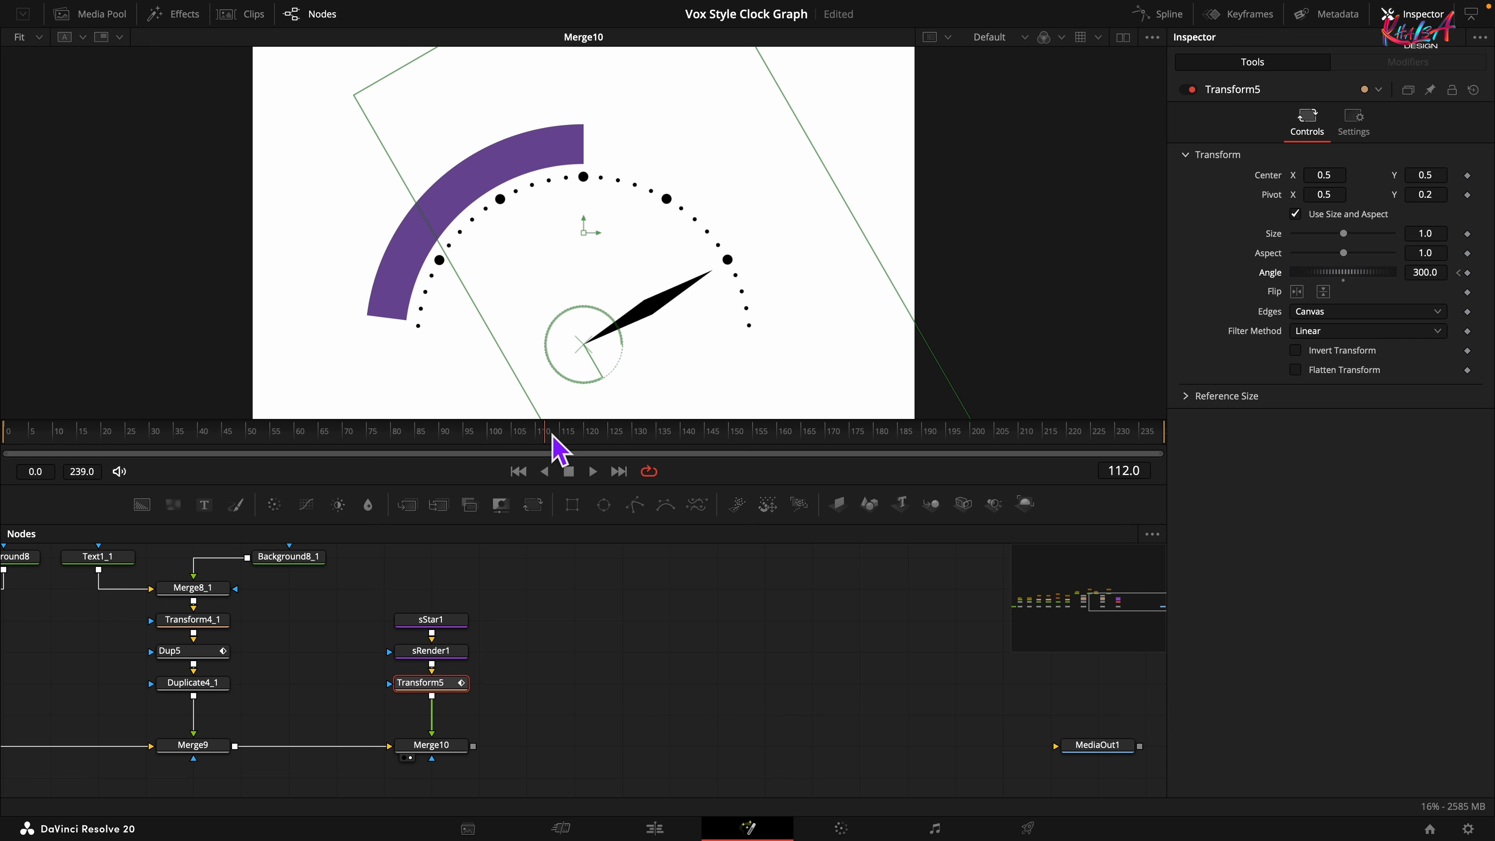
{"action": "left_click", "coordinate": [1438, 277]}
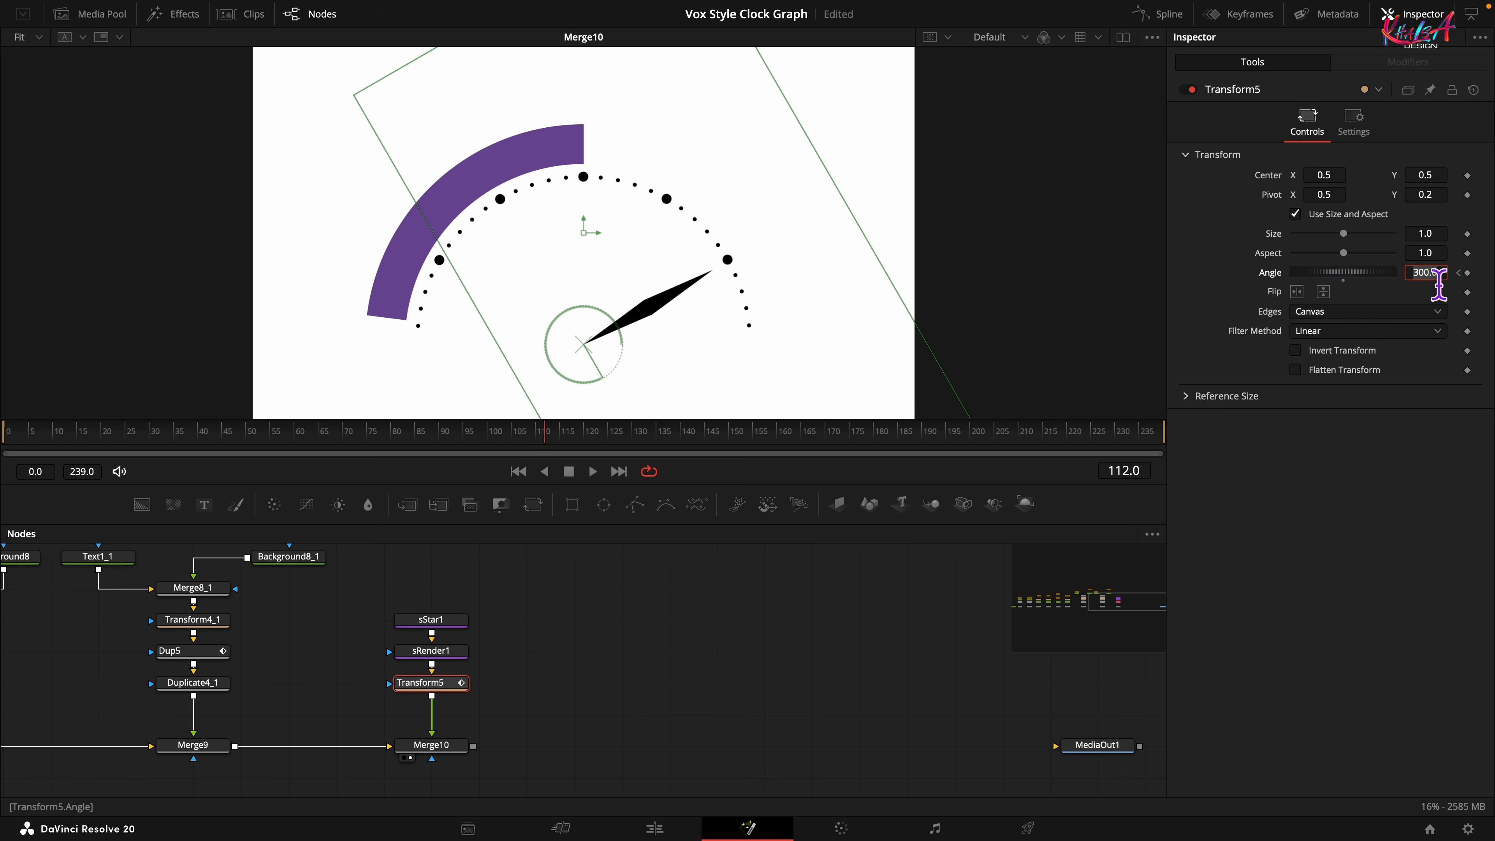
{"action": "type", "text": "0"}
{"action": "key", "text": "Tab"}
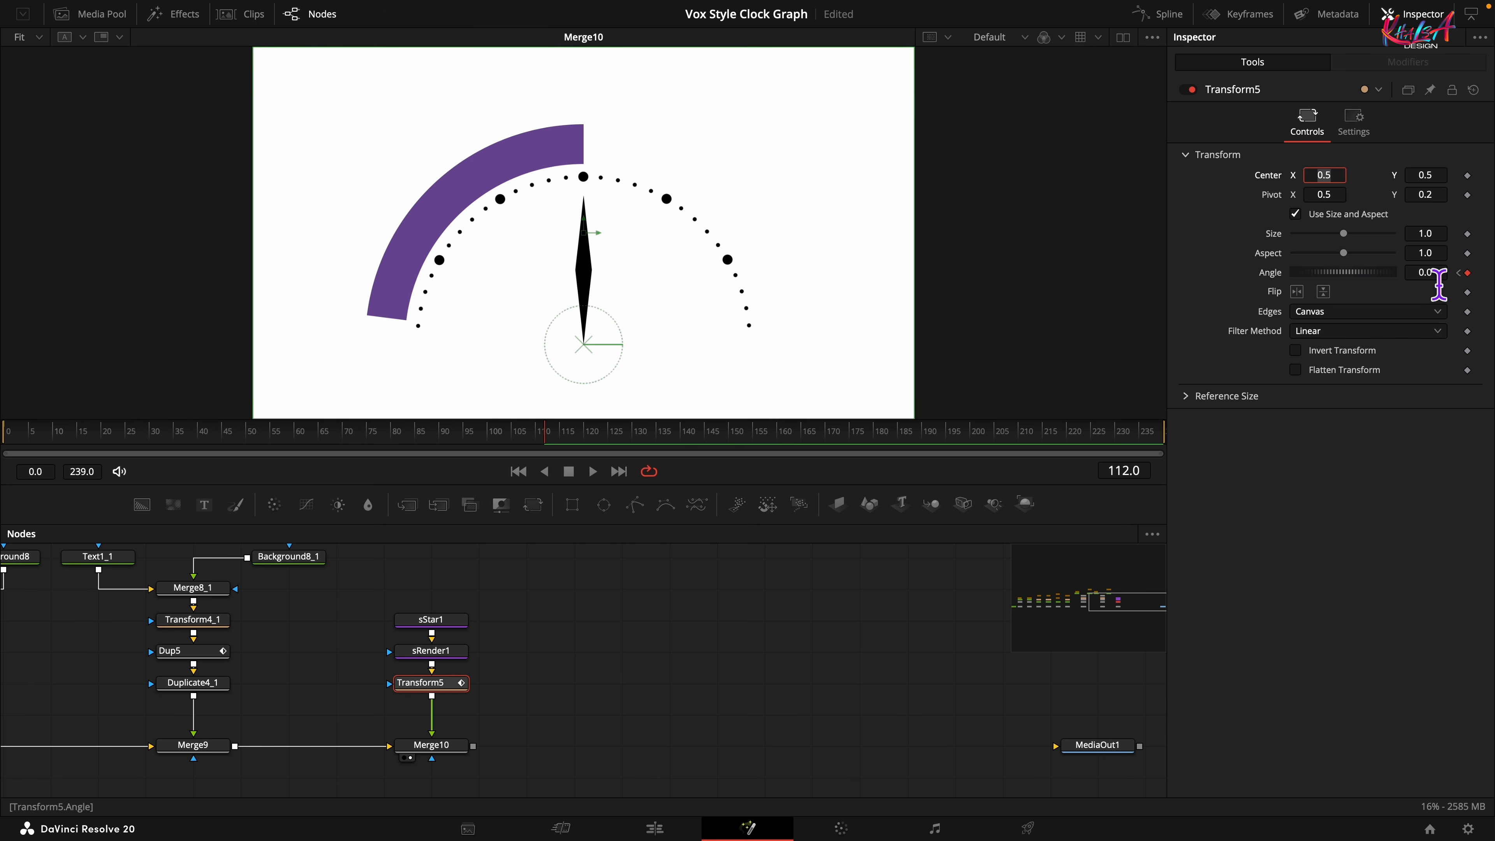
Smooth all of Transform5's Angle keyframes in the Spline editor and close the editor
{"action": "left_click", "coordinate": [1155, 14]}
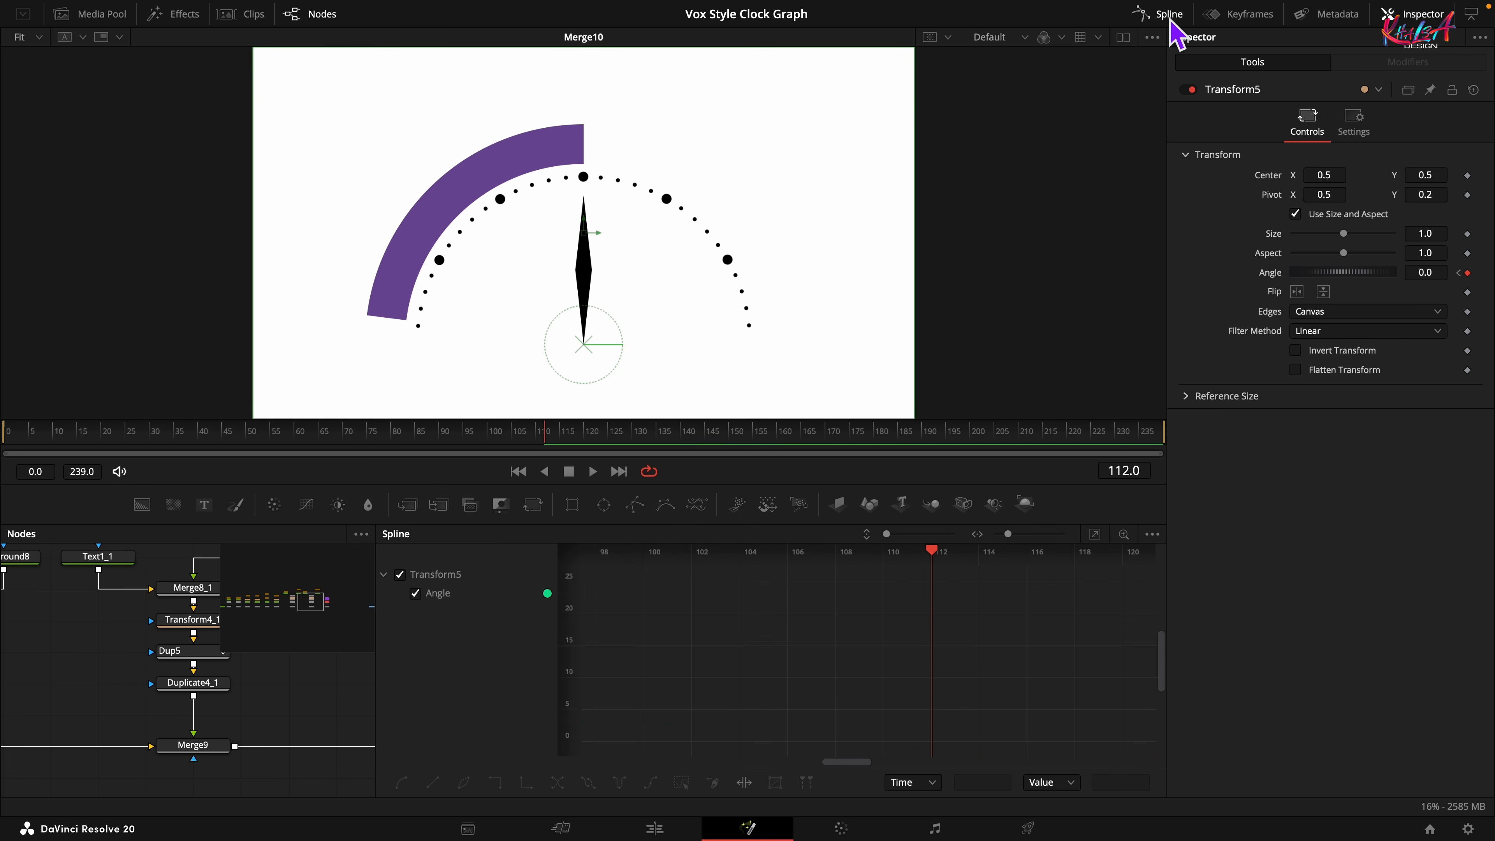
{"action": "left_click", "coordinate": [1095, 533]}
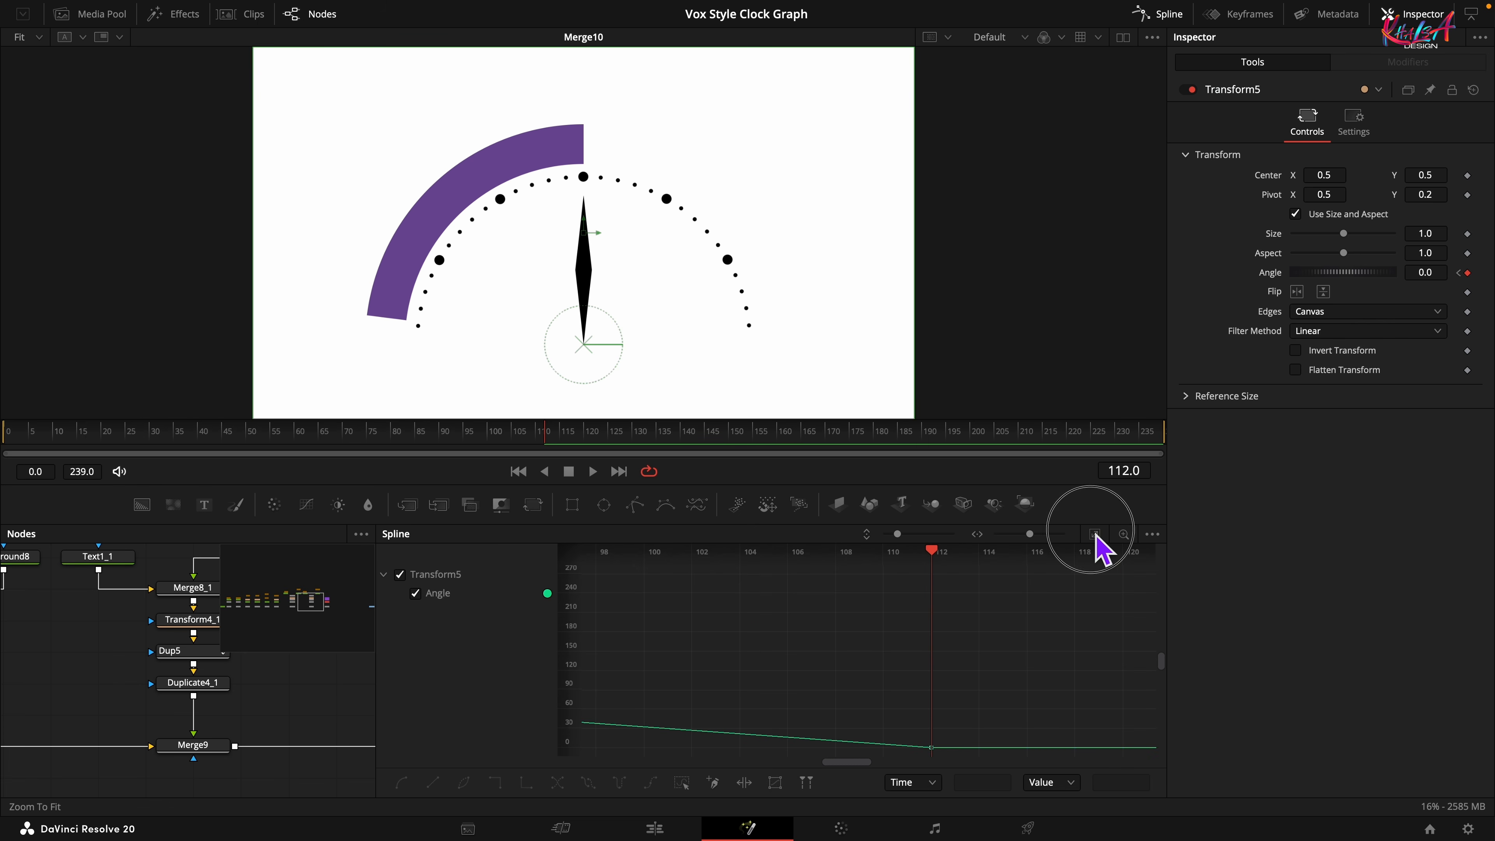
{"action": "key", "text": "ctrl+a"}
{"action": "left_click", "coordinate": [402, 782]}
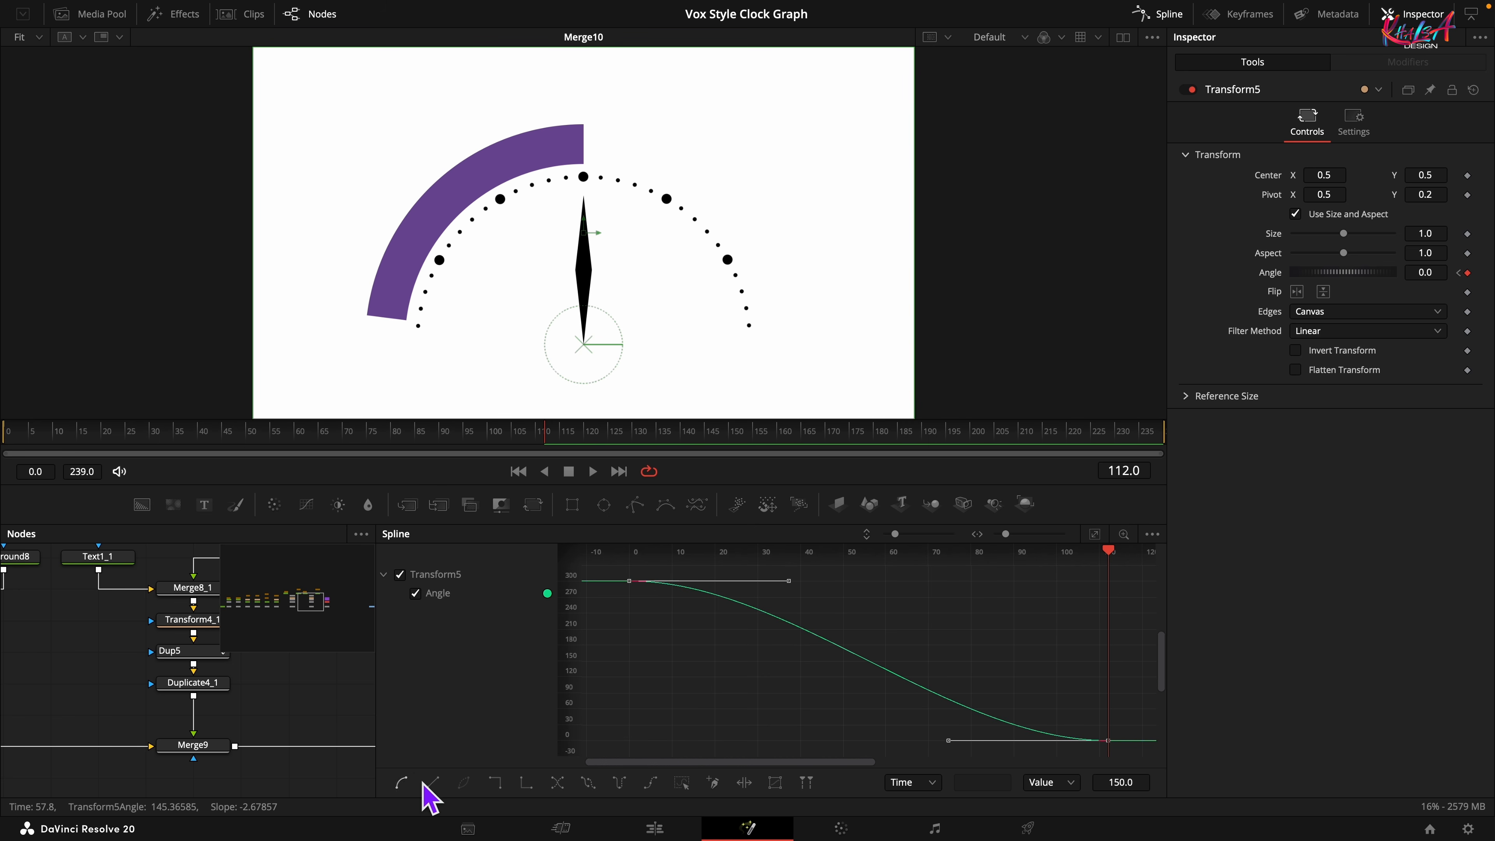
{"action": "left_click", "coordinate": [1158, 15]}
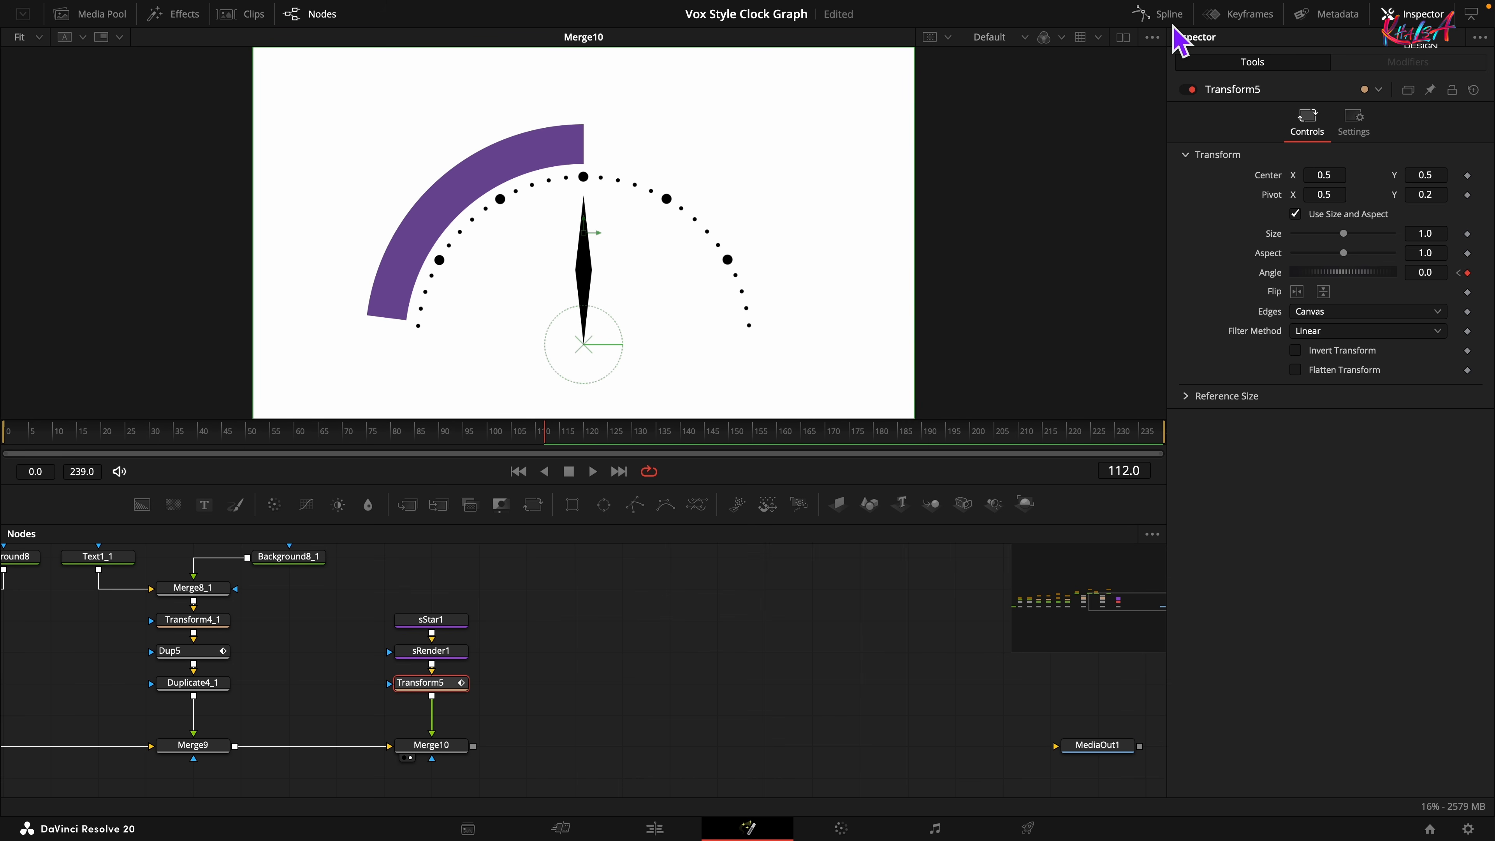
Fade in the long clock hand by keyframing sStar1's Opacity at 0 on frame 20 and 1 on frame 24
{"action": "left_click", "coordinate": [450, 621]}
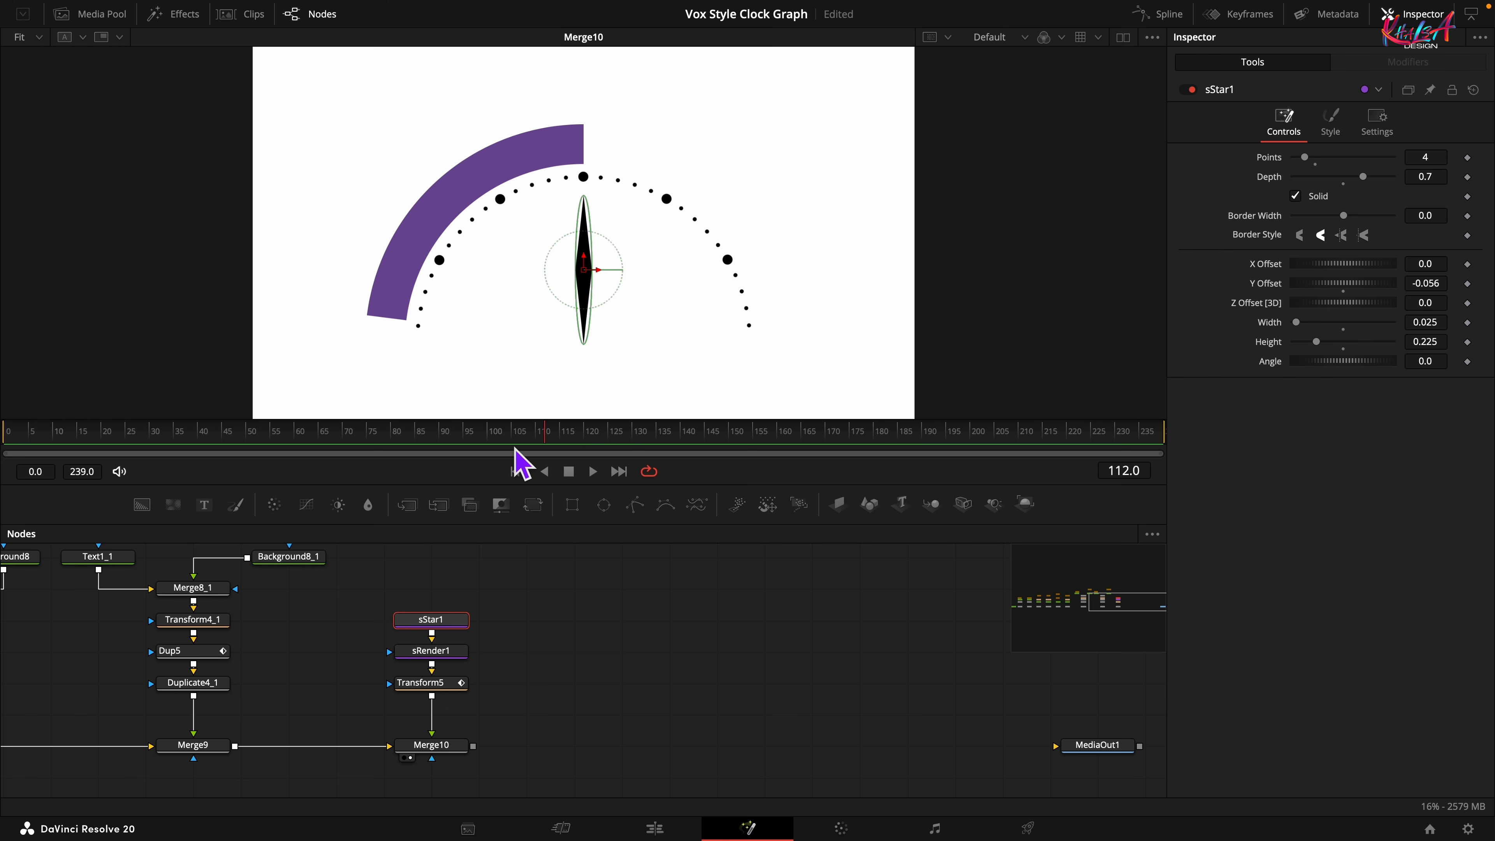
{"action": "left_click", "coordinate": [540, 436]}
{"action": "left_click_drag", "start_coordinate": [540, 440], "coordinate": [237, 442]}
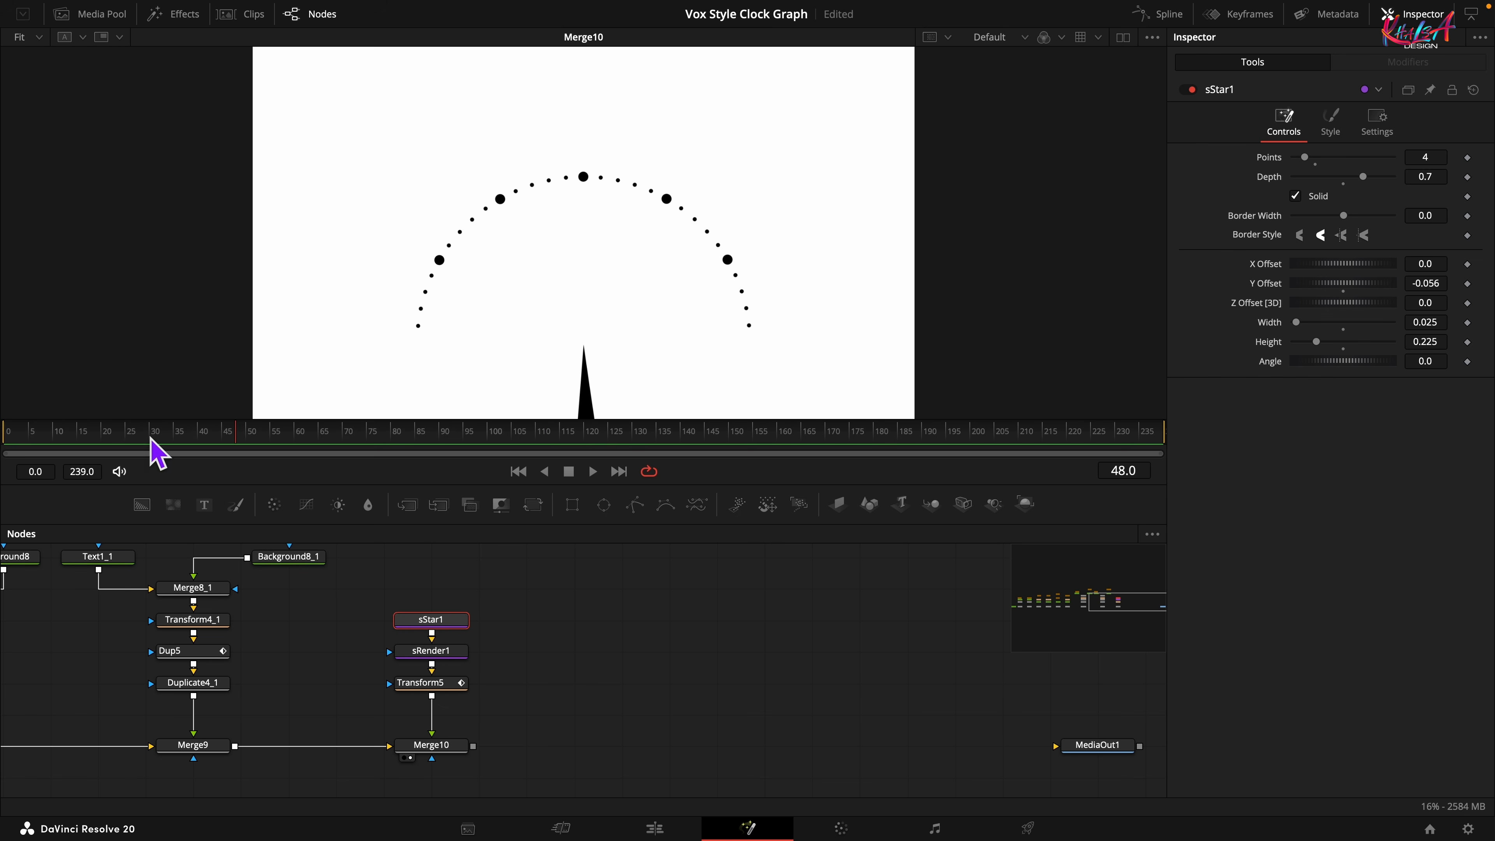
{"action": "left_click", "coordinate": [110, 437]}
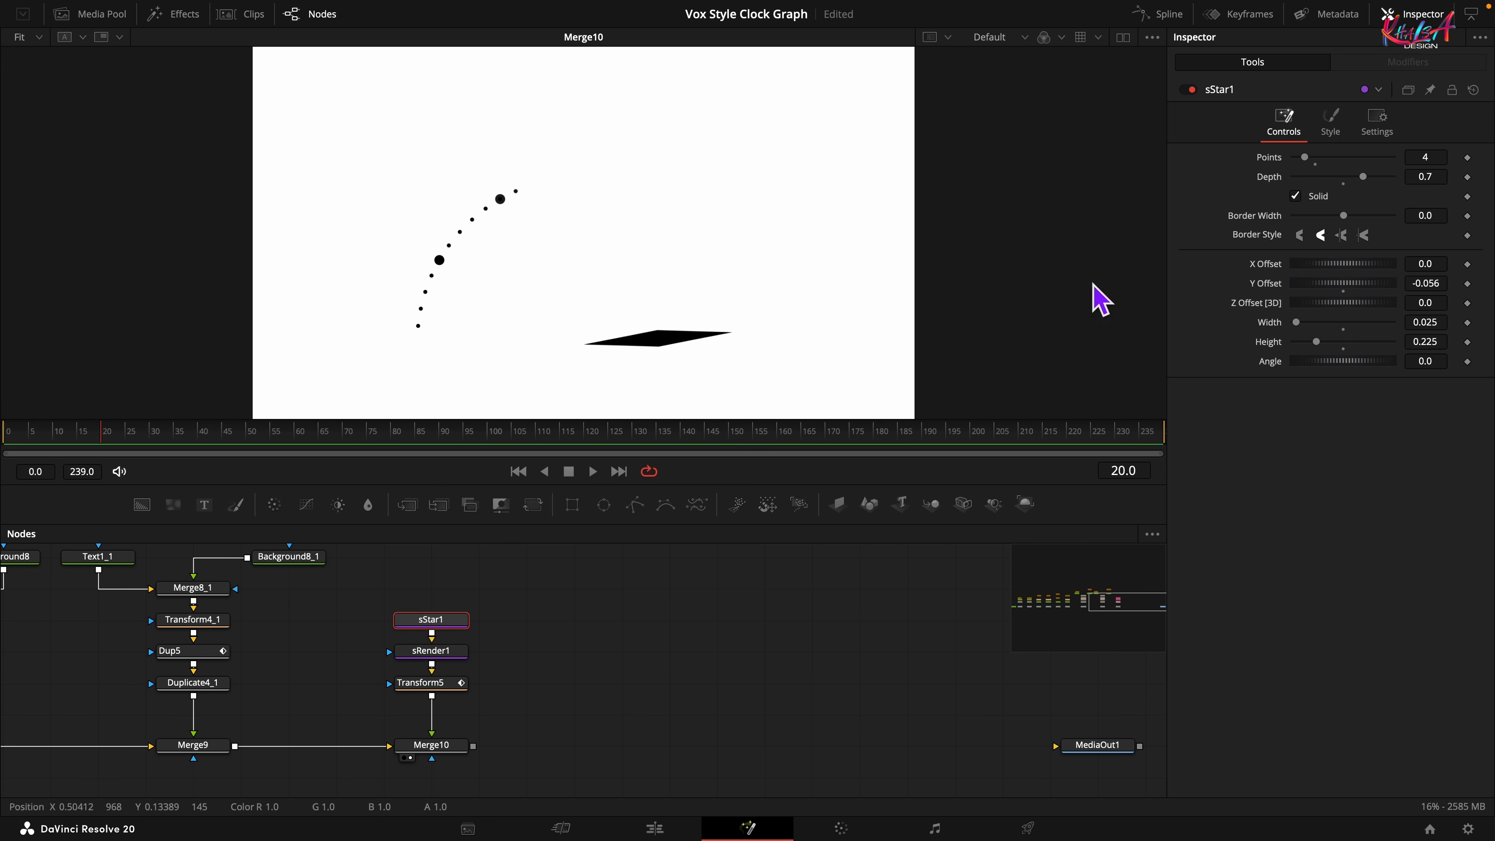
{"action": "left_click", "coordinate": [1343, 130]}
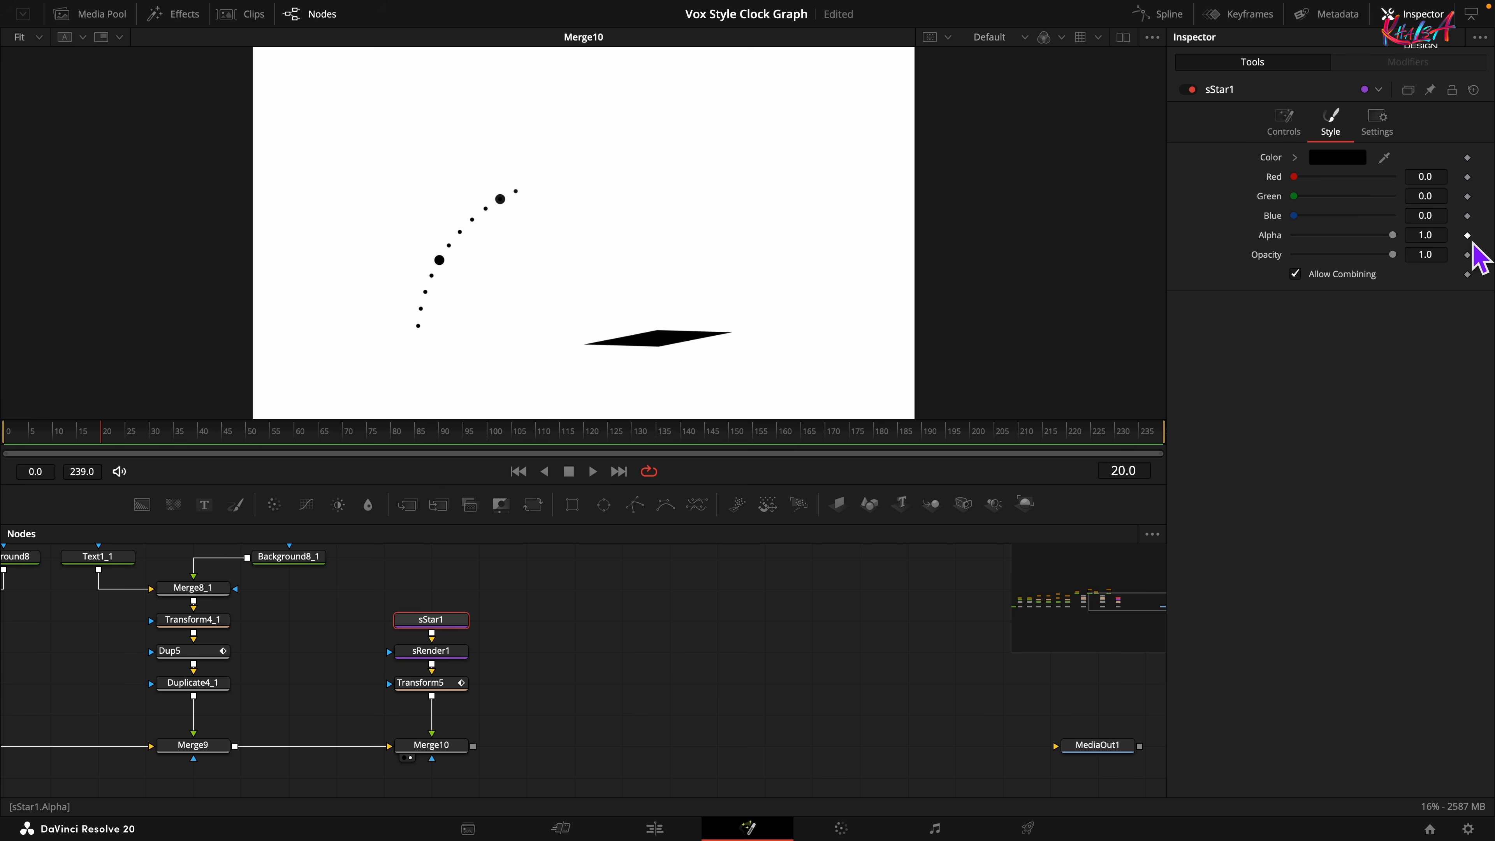
{"action": "left_click", "coordinate": [1467, 236]}
{"action": "left_click", "coordinate": [1468, 236]}
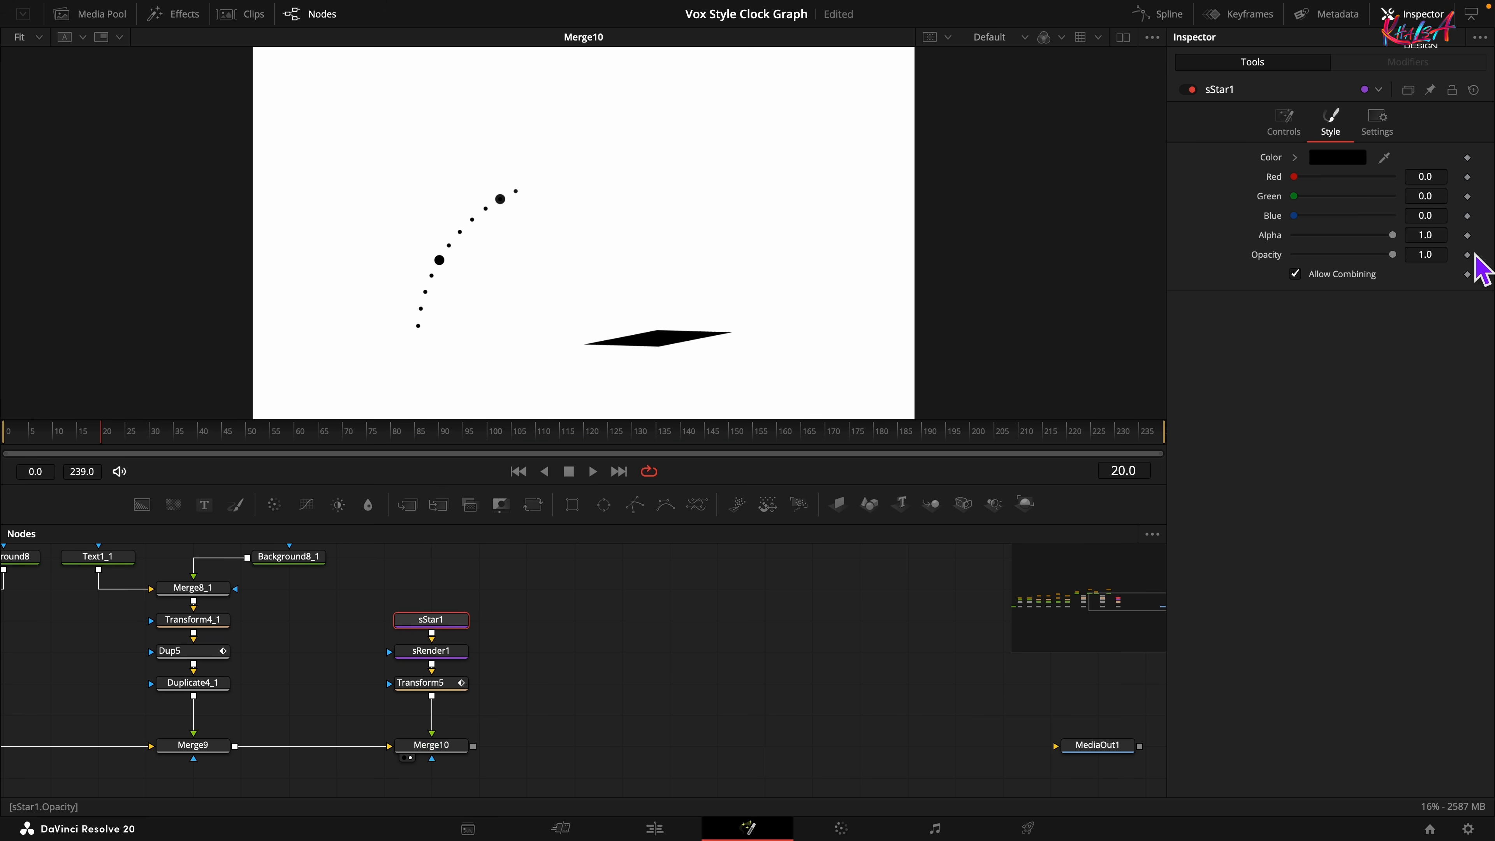
{"action": "left_click", "coordinate": [1466, 254]}
{"action": "left_click_drag", "start_coordinate": [1393, 254], "coordinate": [1272, 287]}
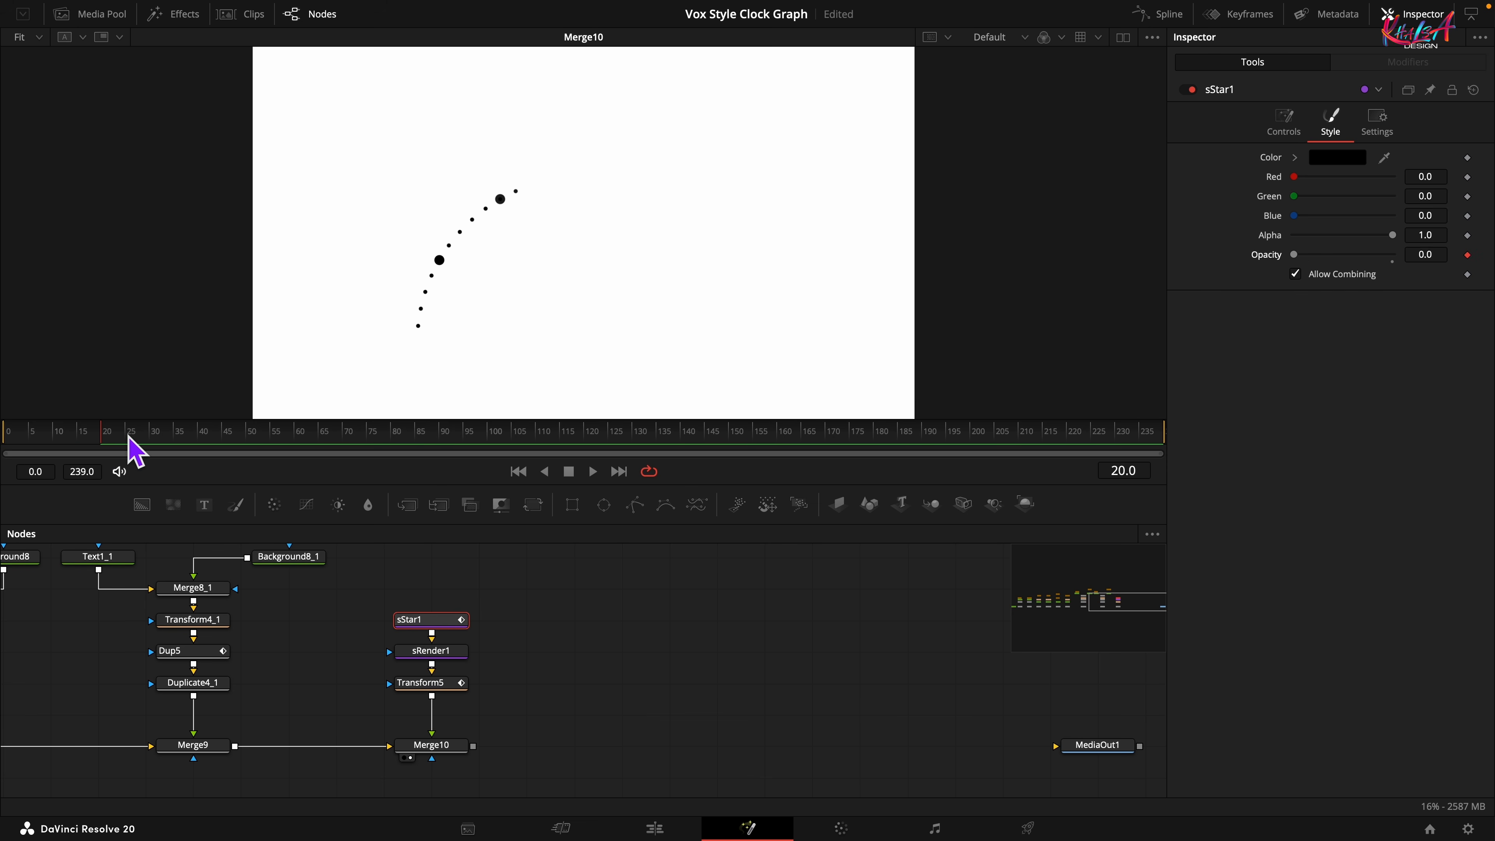
{"action": "left_click_drag", "start_coordinate": [1297, 260], "coordinate": [1489, 271]}
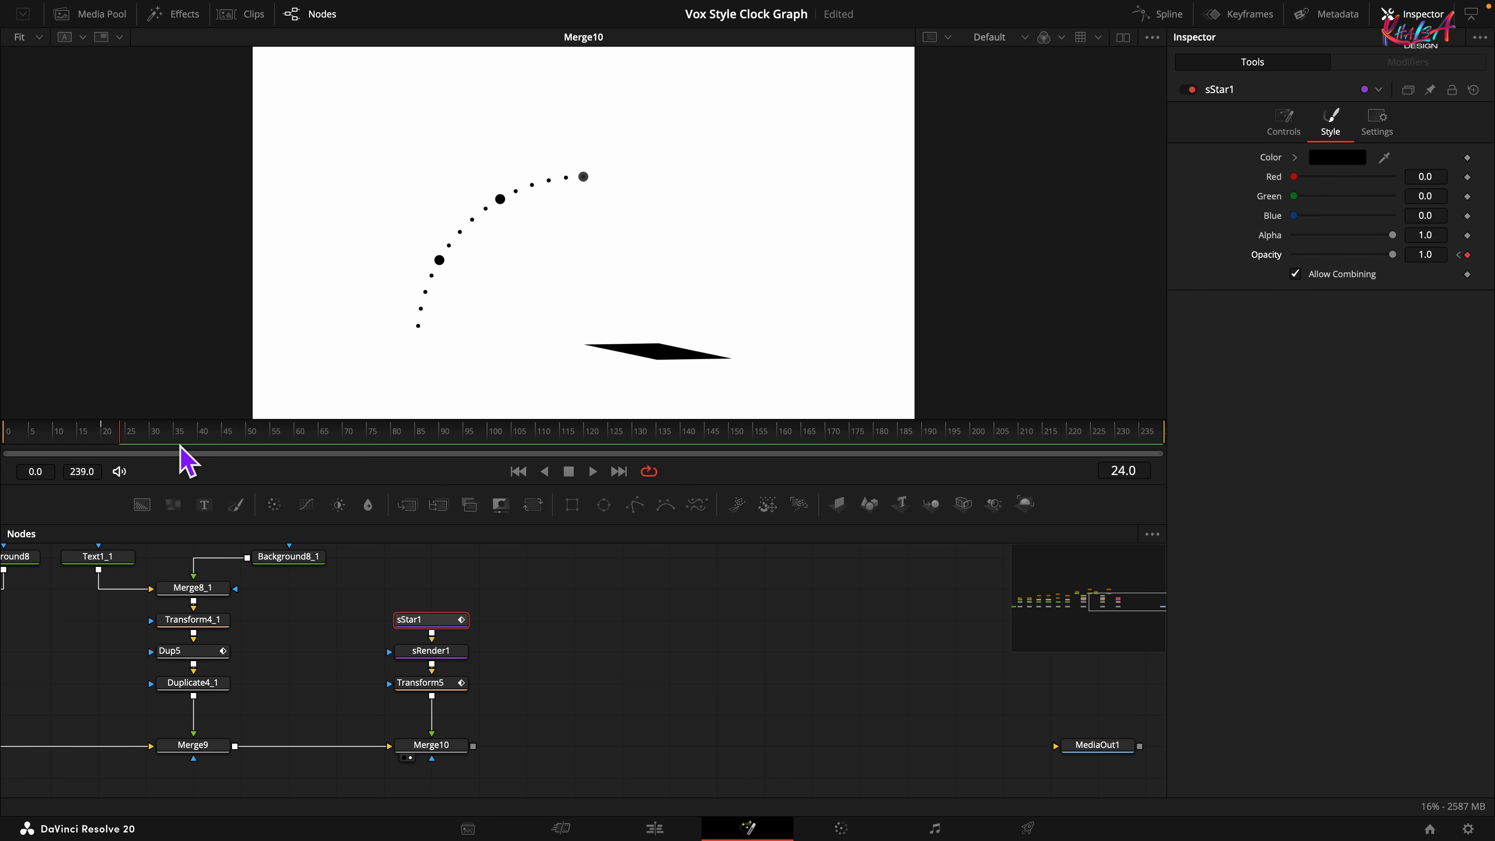
{"action": "left_click_drag", "start_coordinate": [122, 437], "coordinate": [469, 474]}
Duplicate the sStar1, sRender1 and Transform5 nodes, merge the copy over Merge10, and view the new merge
{"action": "left_click_drag", "start_coordinate": [351, 593], "coordinate": [465, 698]}
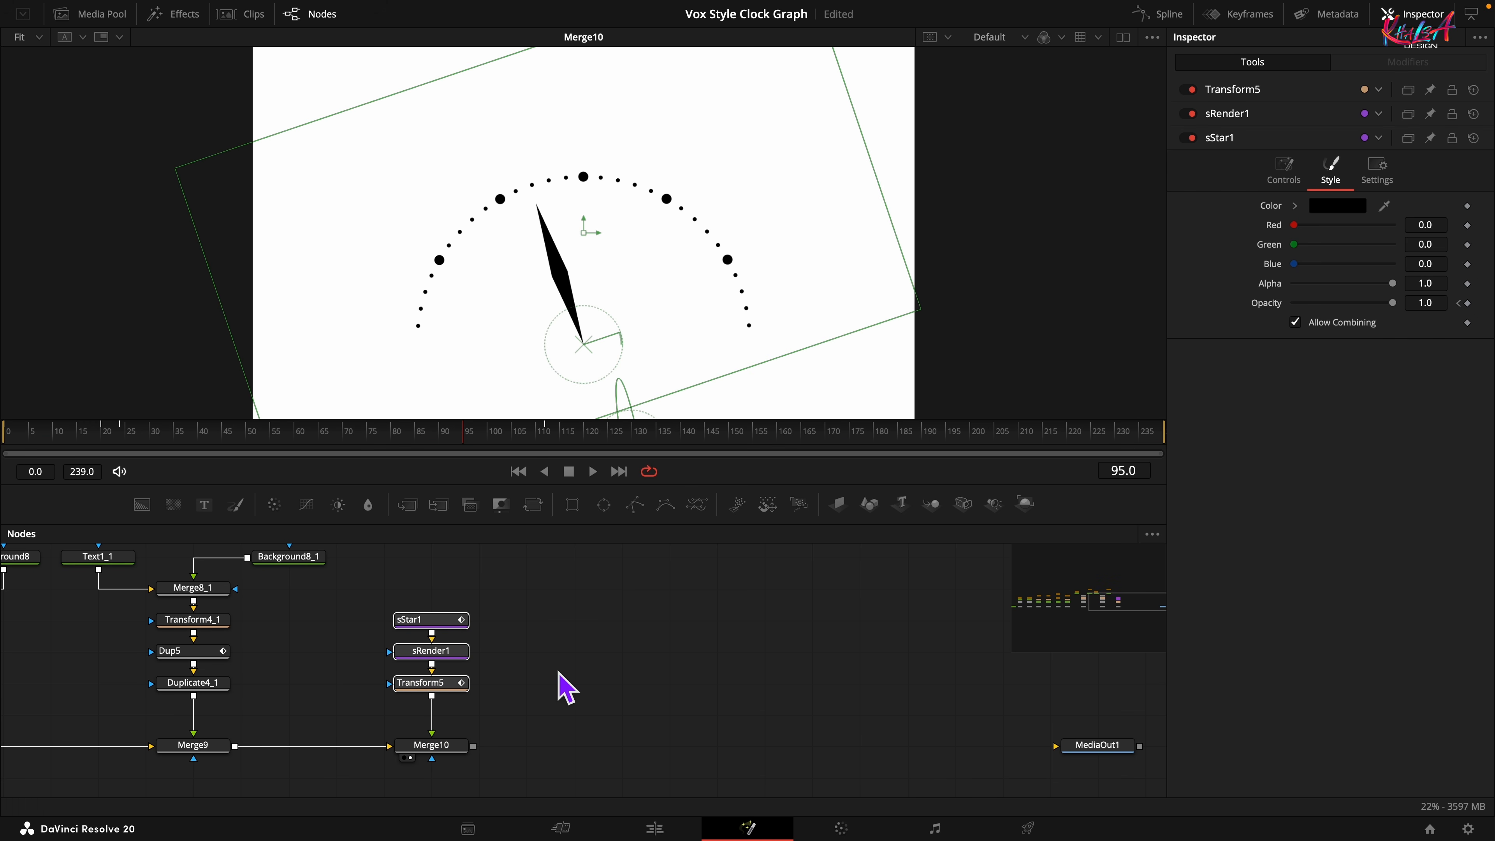
{"action": "left_click", "coordinate": [564, 687]}
{"action": "key", "text": "ctrl+v"}
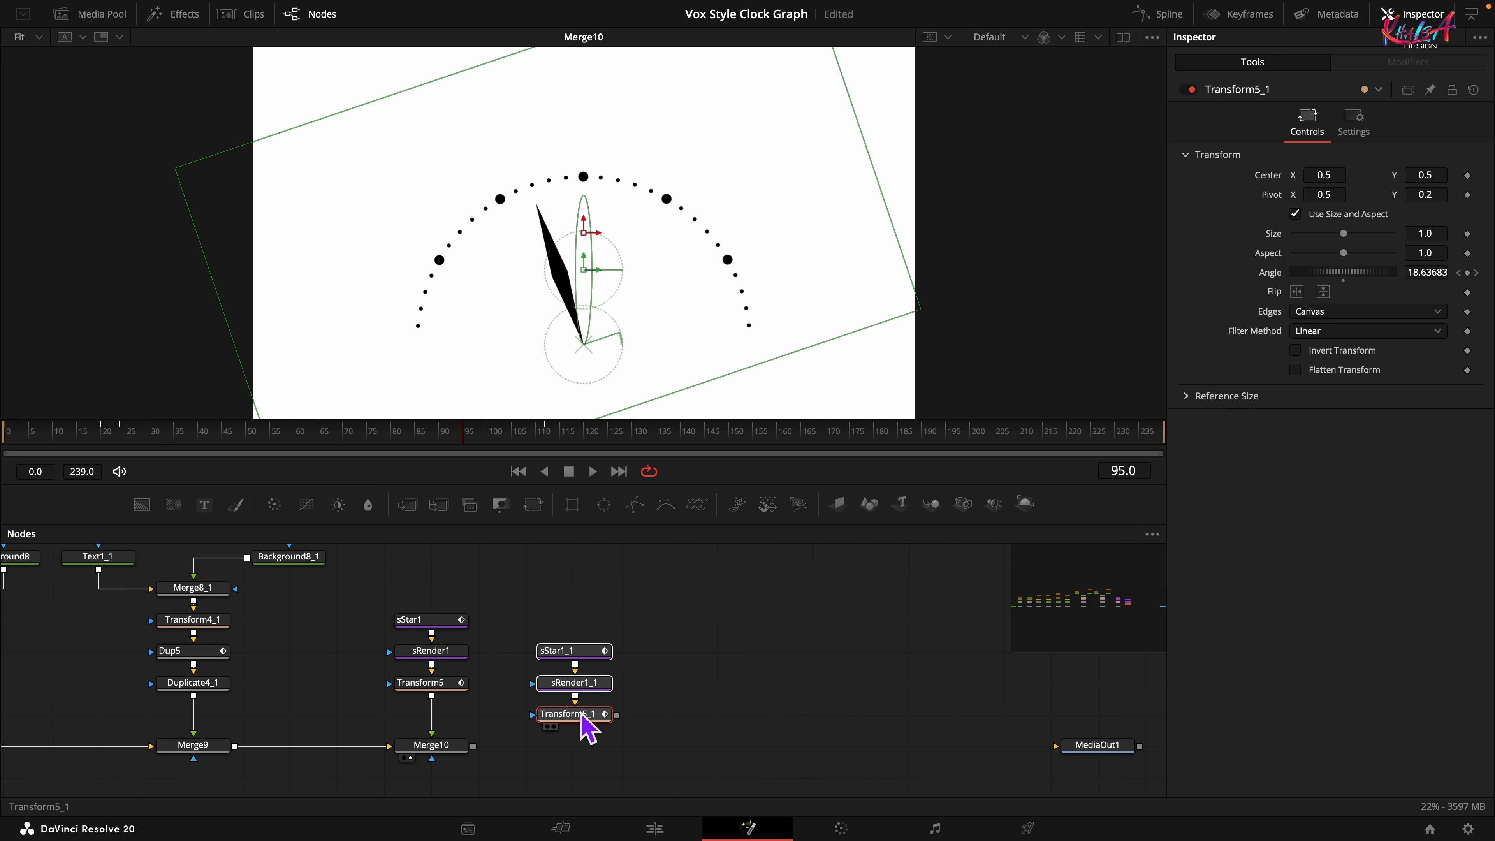
{"action": "left_click_drag", "start_coordinate": [578, 716], "coordinate": [484, 755]}
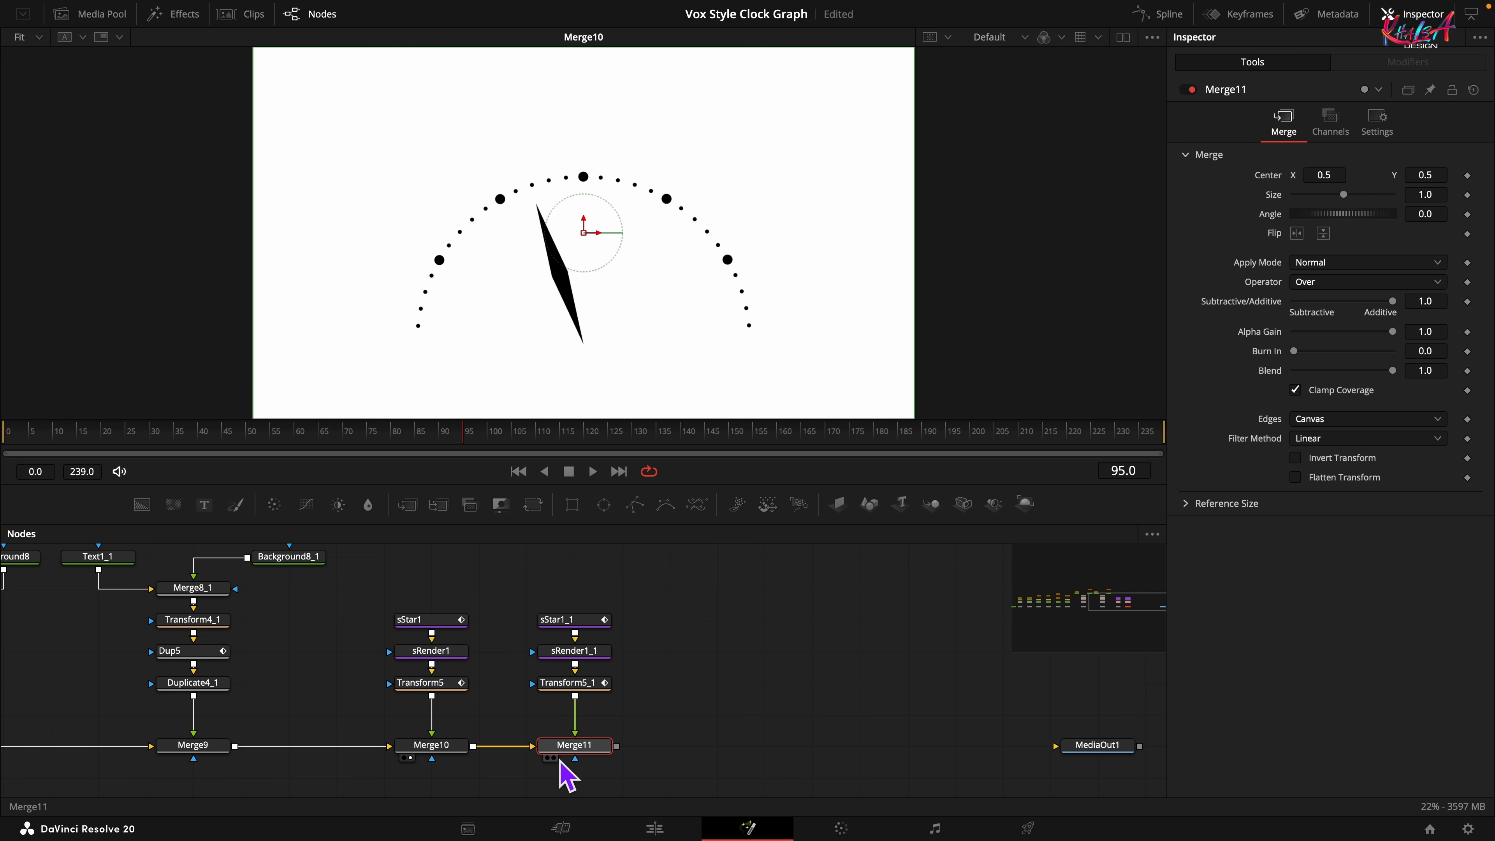
{"action": "left_click", "coordinate": [666, 728]}
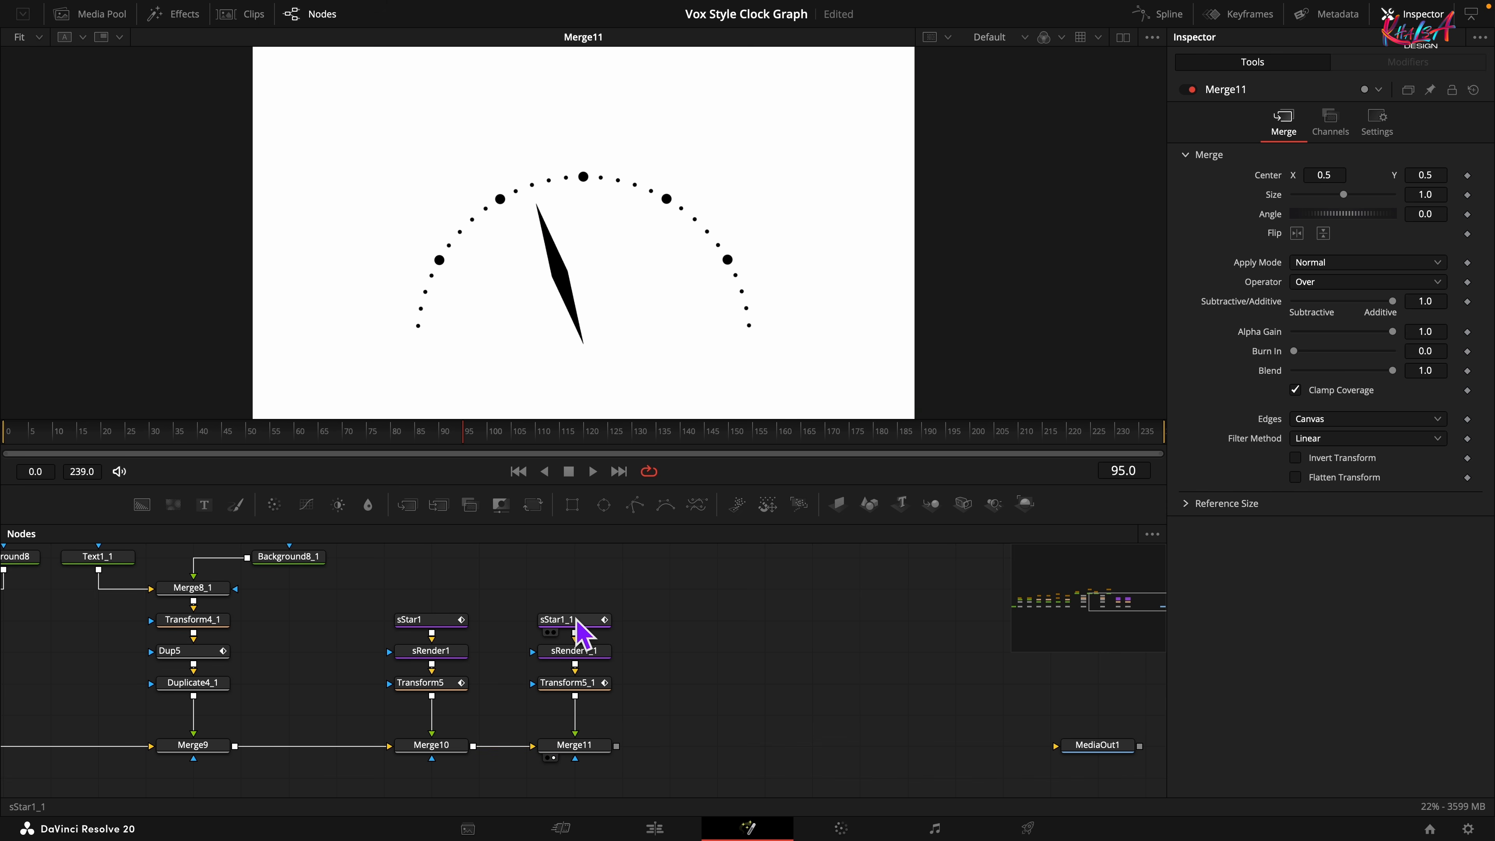
Shape sStar1_1 into a smaller clock hand with Y Offset -0.095, Width 0.015 and Height 0.15
{"action": "left_click", "coordinate": [584, 635]}
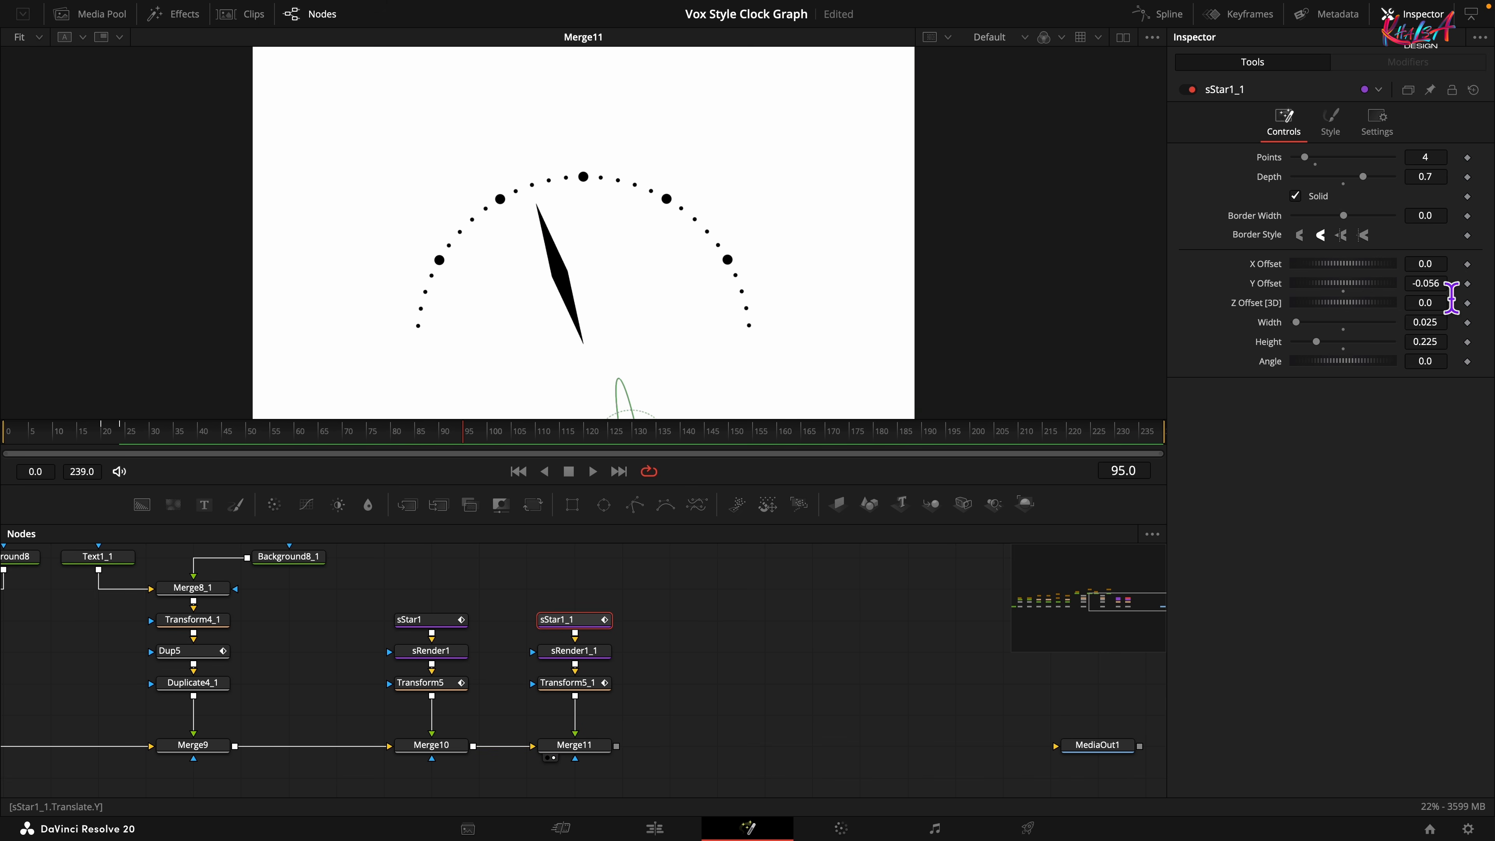
{"action": "left_click", "coordinate": [1443, 284]}
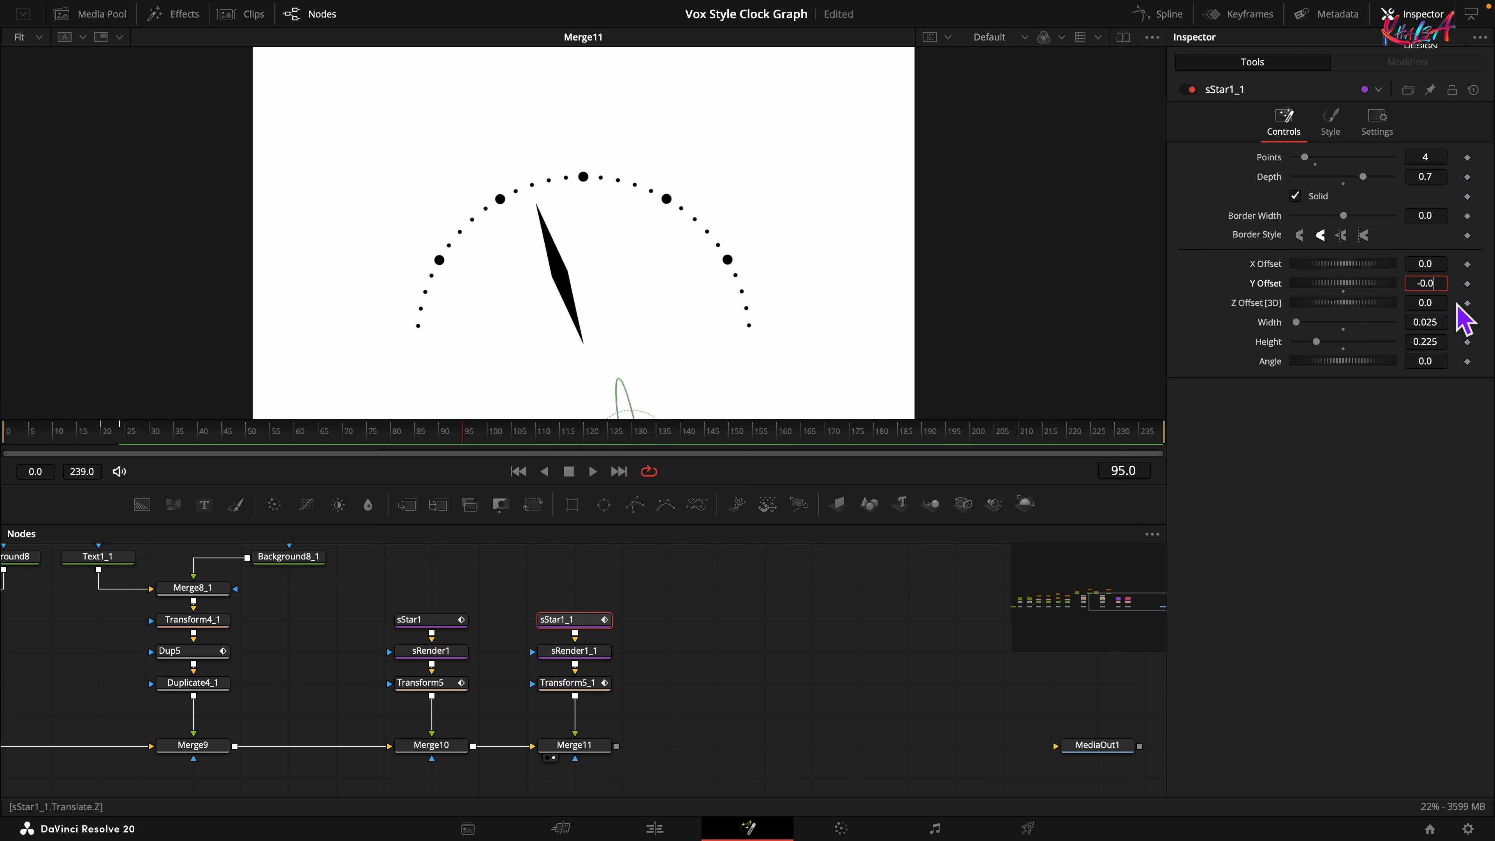
{"action": "key", "text": "Tab"}
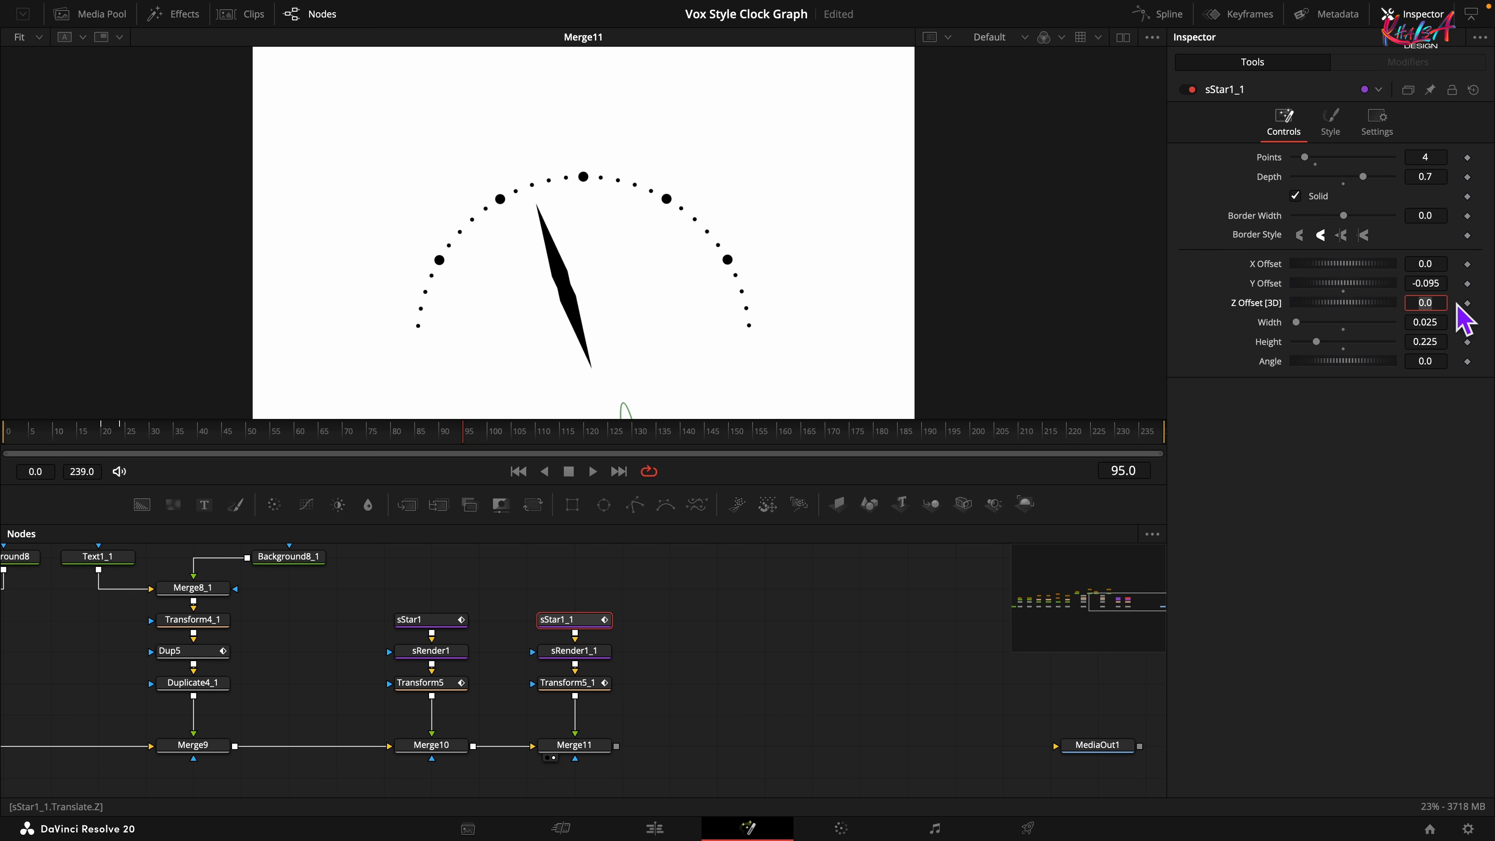
{"action": "left_click", "coordinate": [1446, 323]}
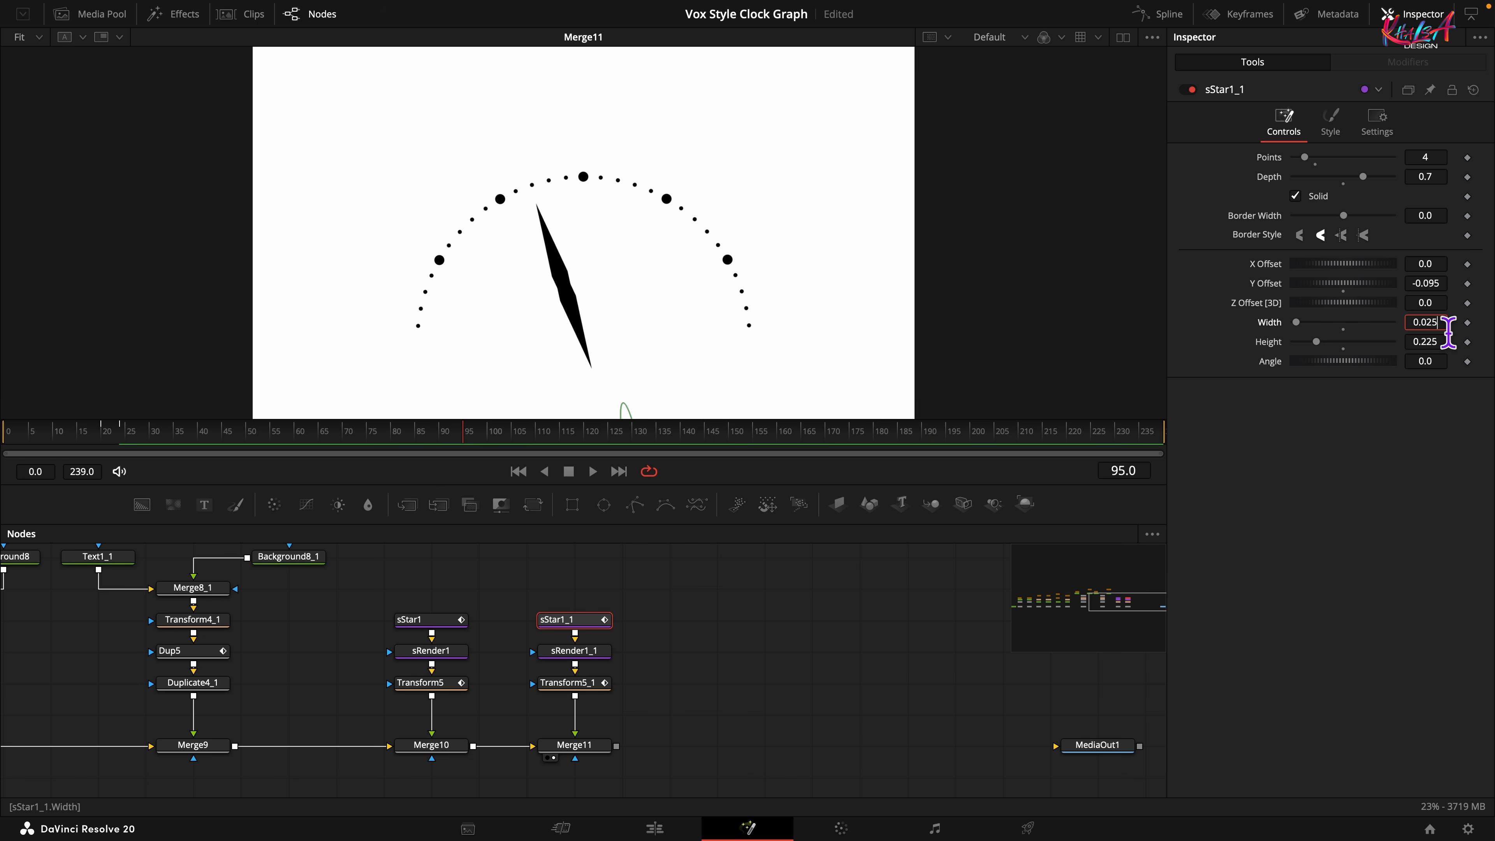
{"action": "key", "text": "Left"}
{"action": "key", "text": "Tab"}
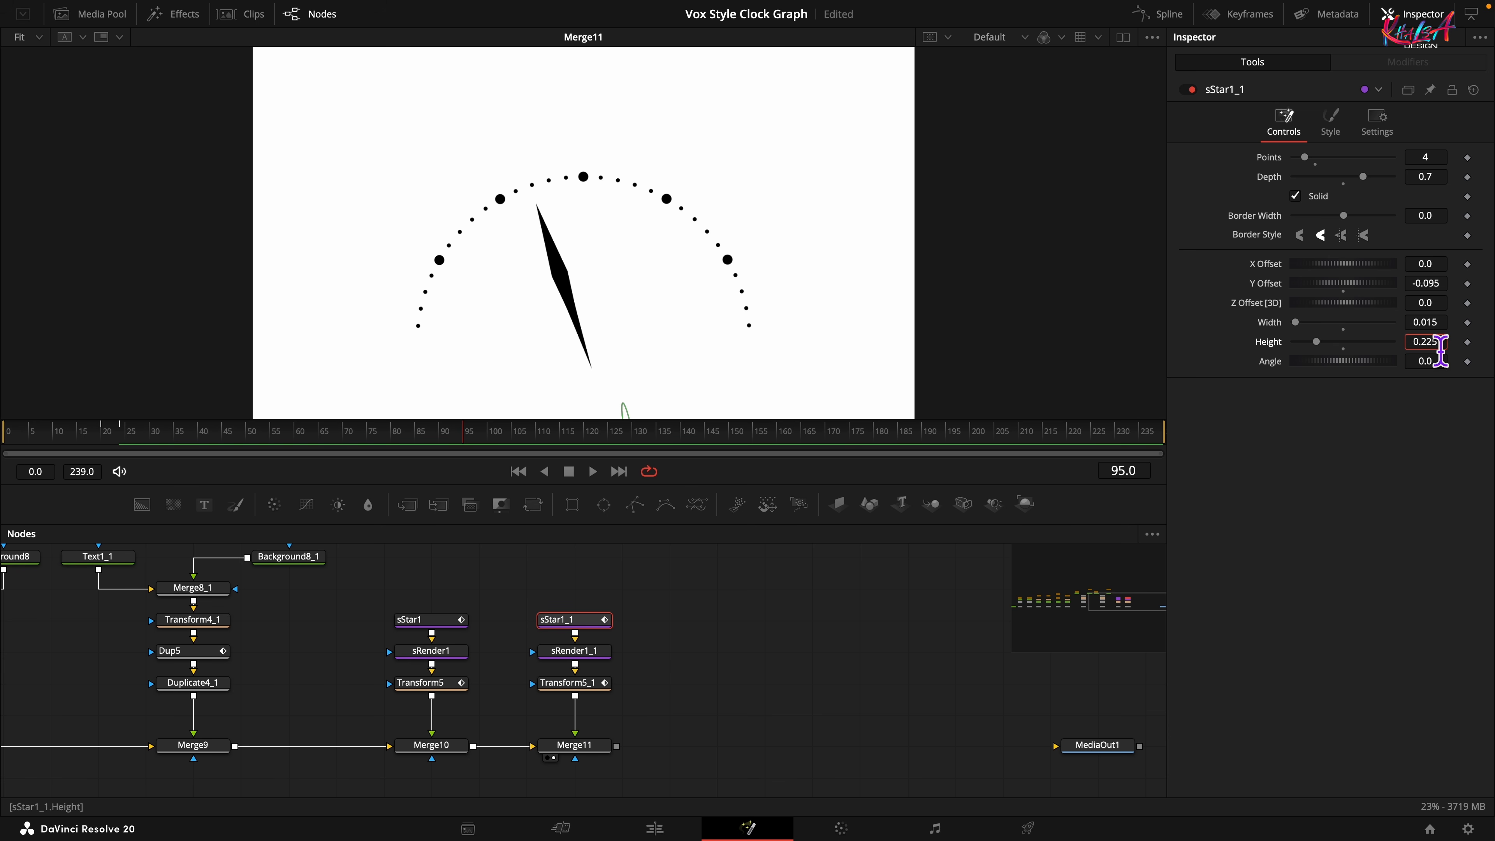
{"action": "key", "text": "Left"}
{"action": "key", "text": "Tab"}
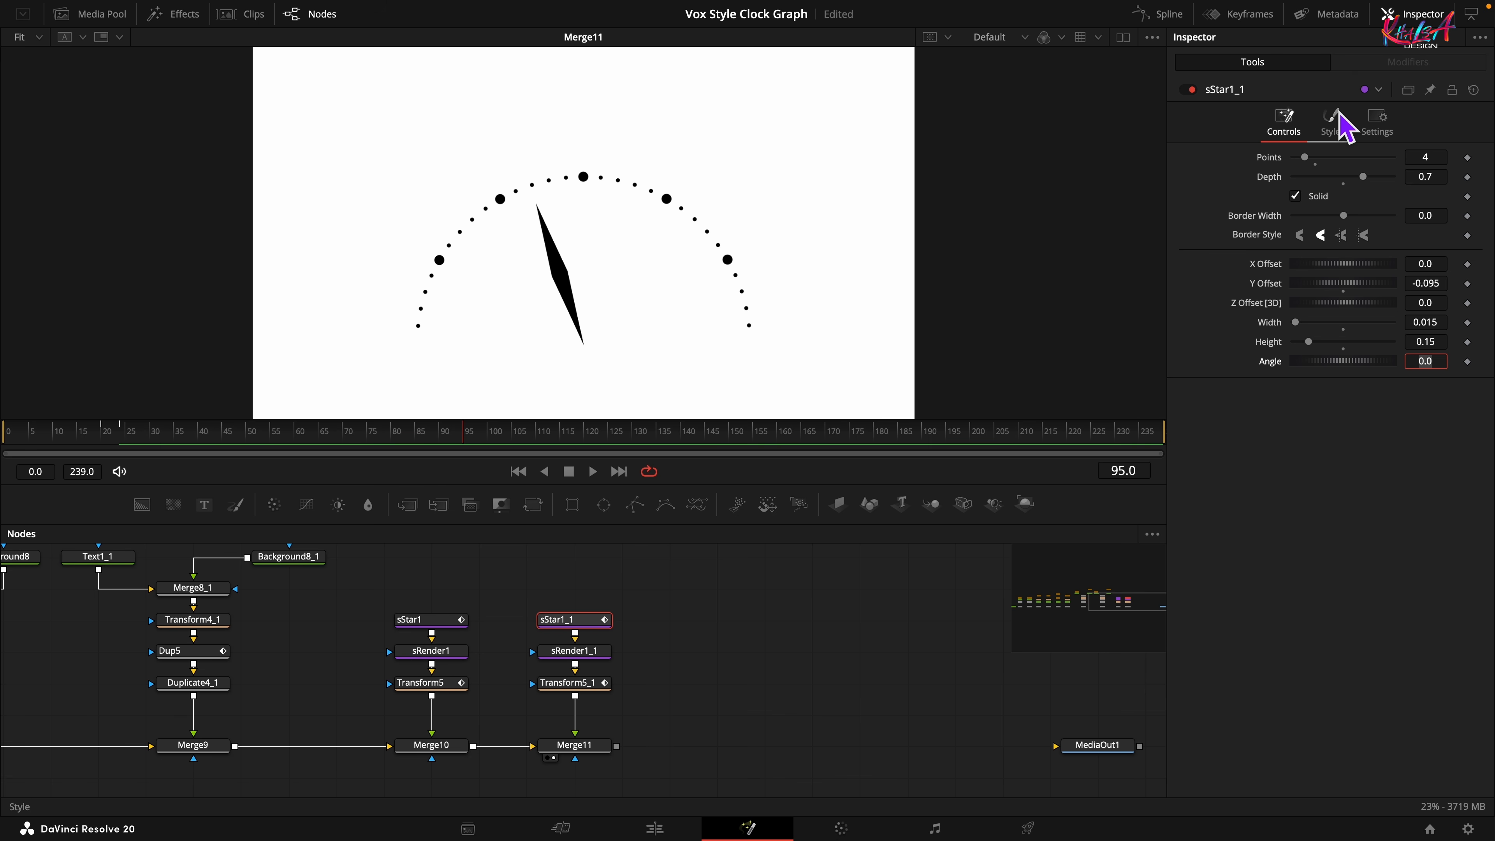
Reset sStar1_1's Opacity and Transform5_1's Angle to their defaults to remove the copied animation
{"action": "left_click", "coordinate": [1331, 125]}
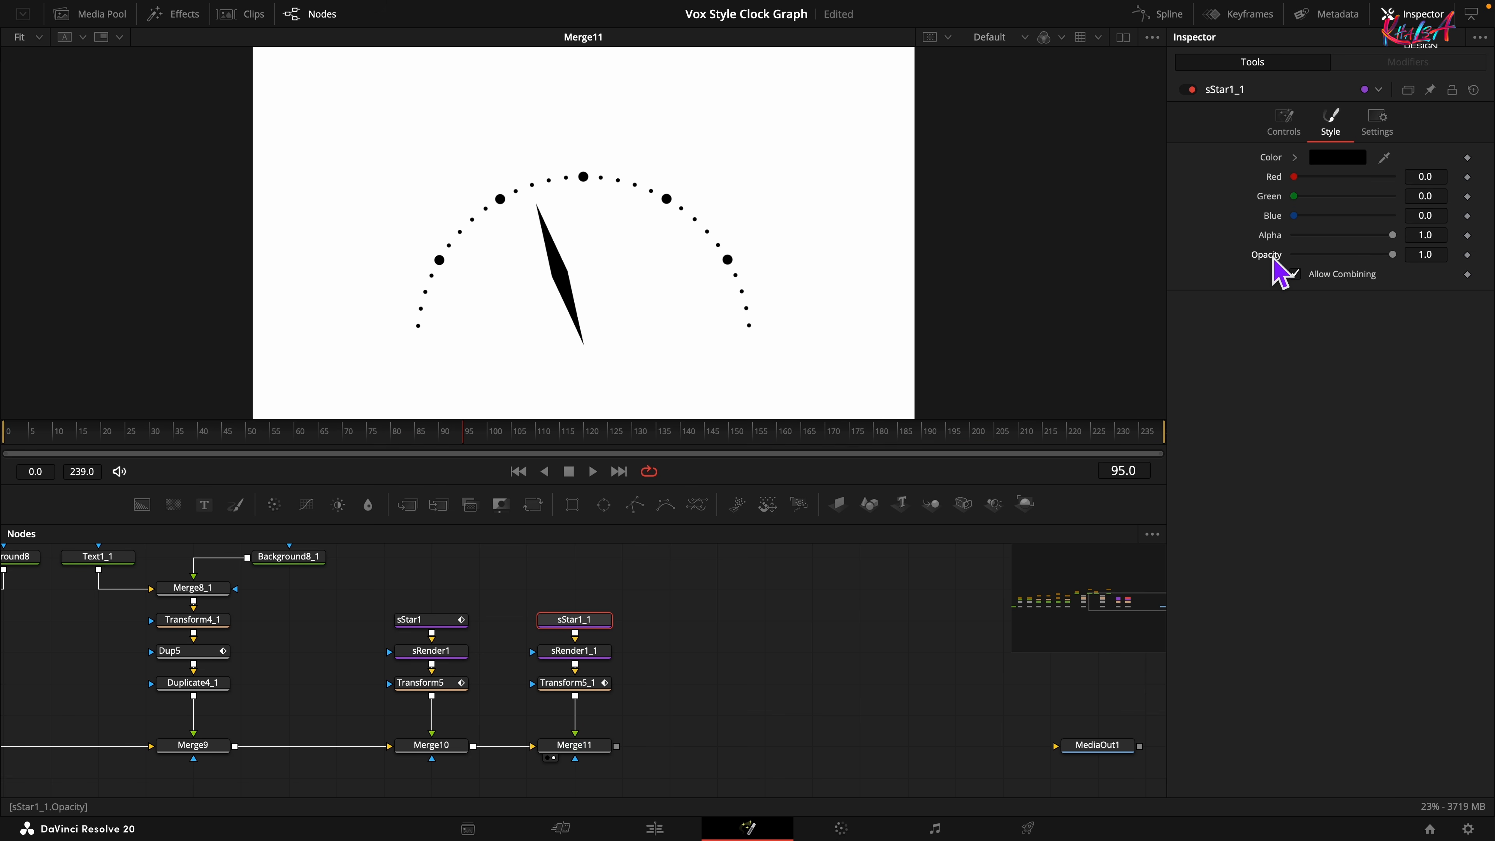
{"action": "left_click", "coordinate": [1283, 126]}
{"action": "left_click", "coordinate": [591, 685]}
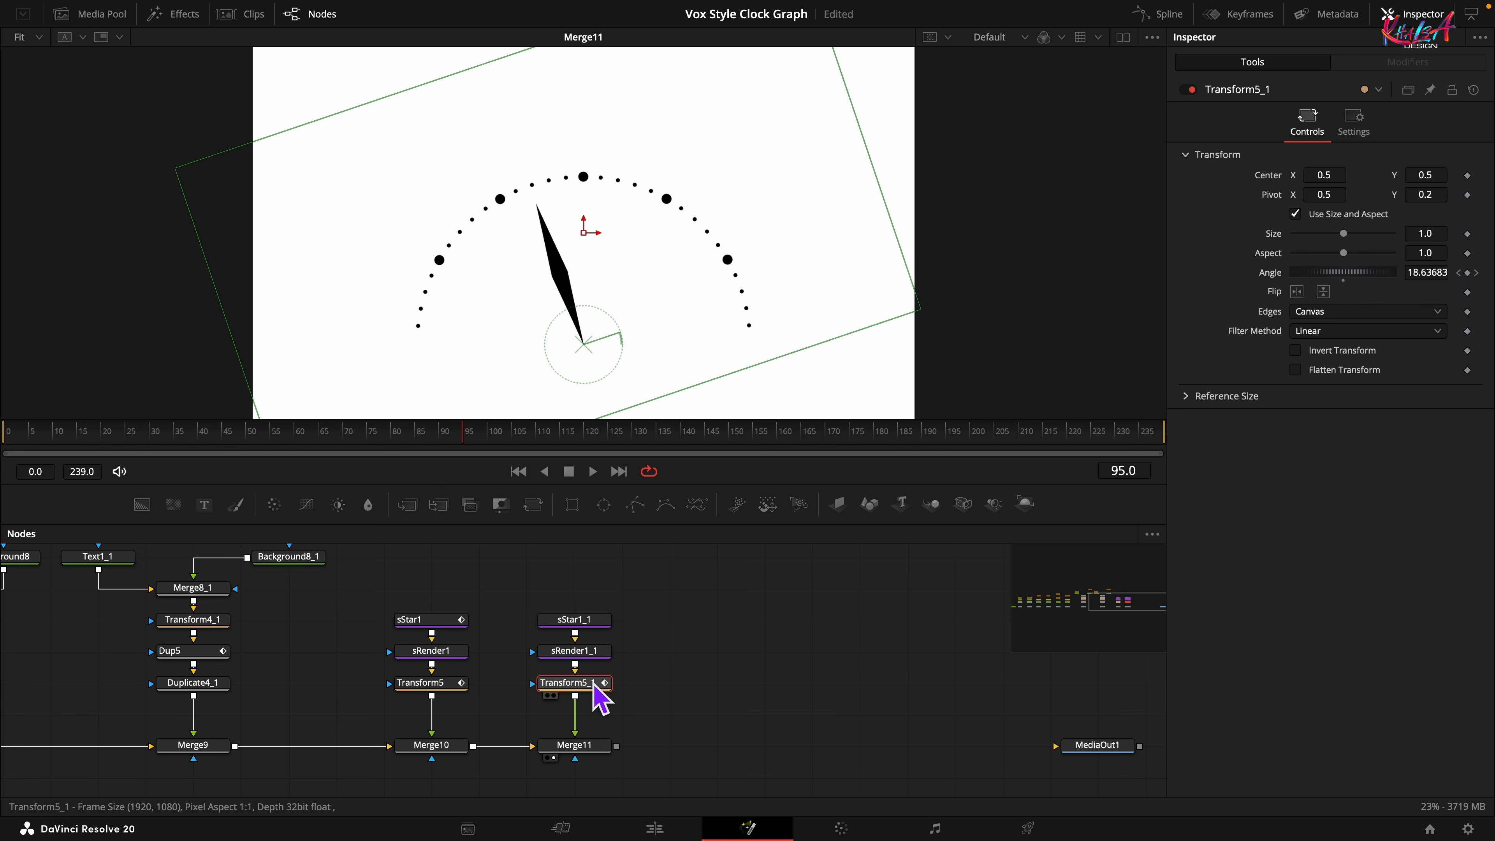
{"action": "double_click", "coordinate": [1271, 273]}
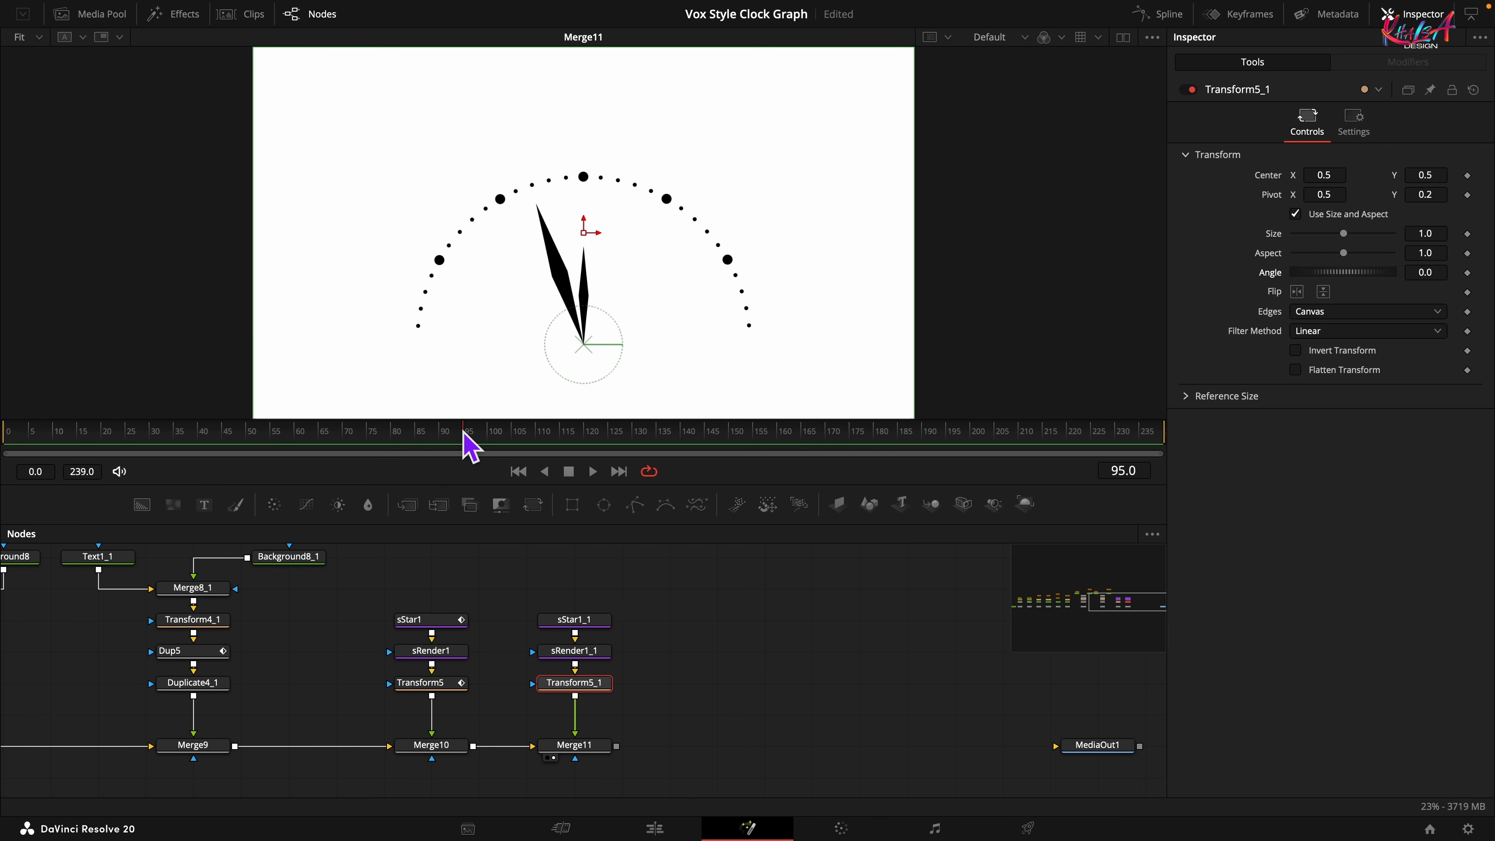
Keyframe Transform5_1's Angle at 65 on frame 112
{"action": "left_click_drag", "start_coordinate": [463, 431], "coordinate": [519, 434]}
{"action": "left_click_drag", "start_coordinate": [546, 444], "coordinate": [556, 444]}
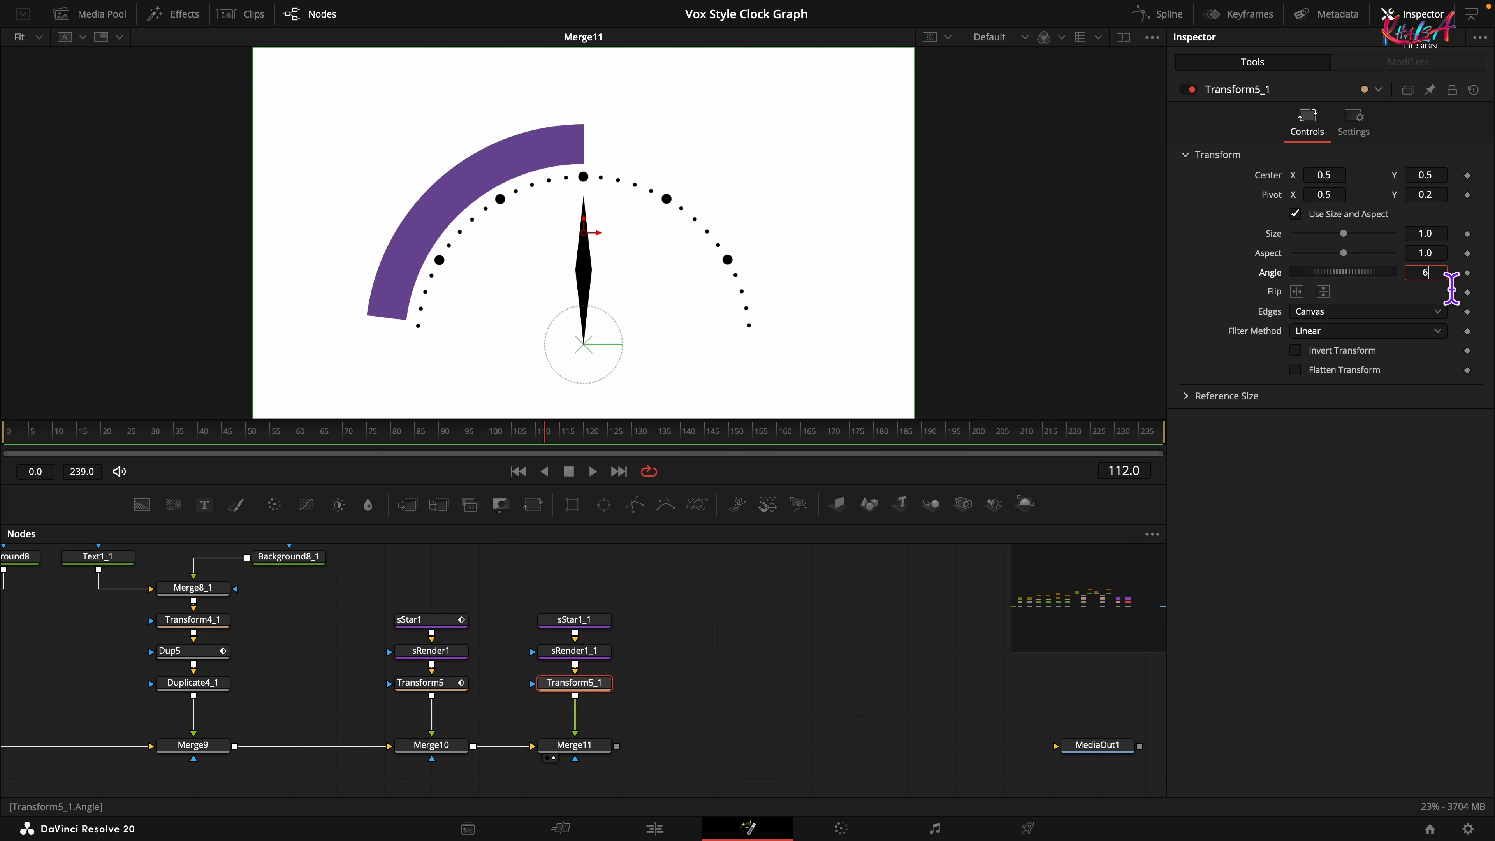
{"action": "key", "text": "Tab"}
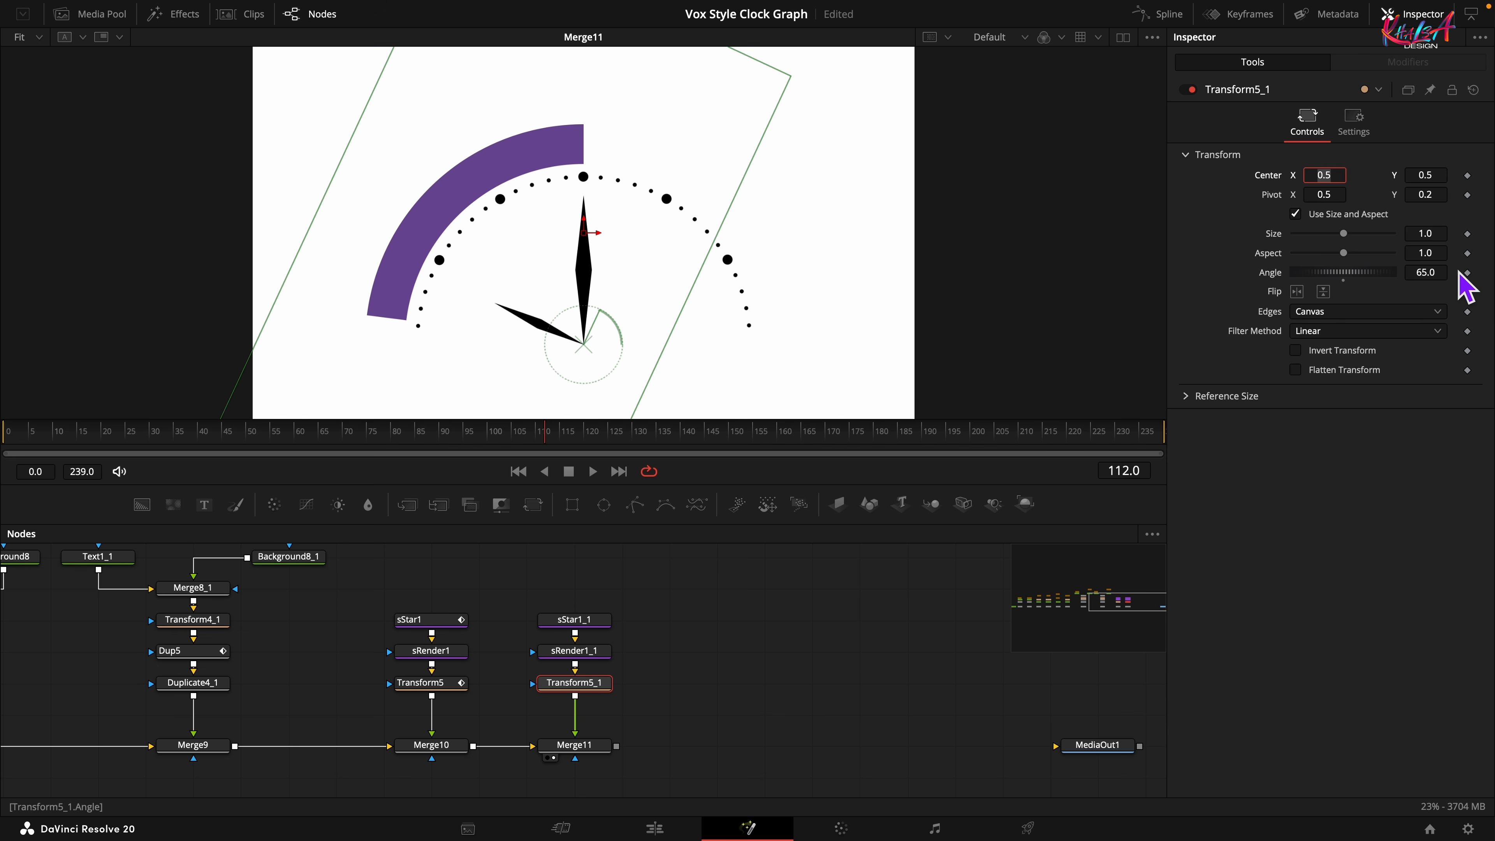
{"action": "left_click", "coordinate": [1467, 272]}
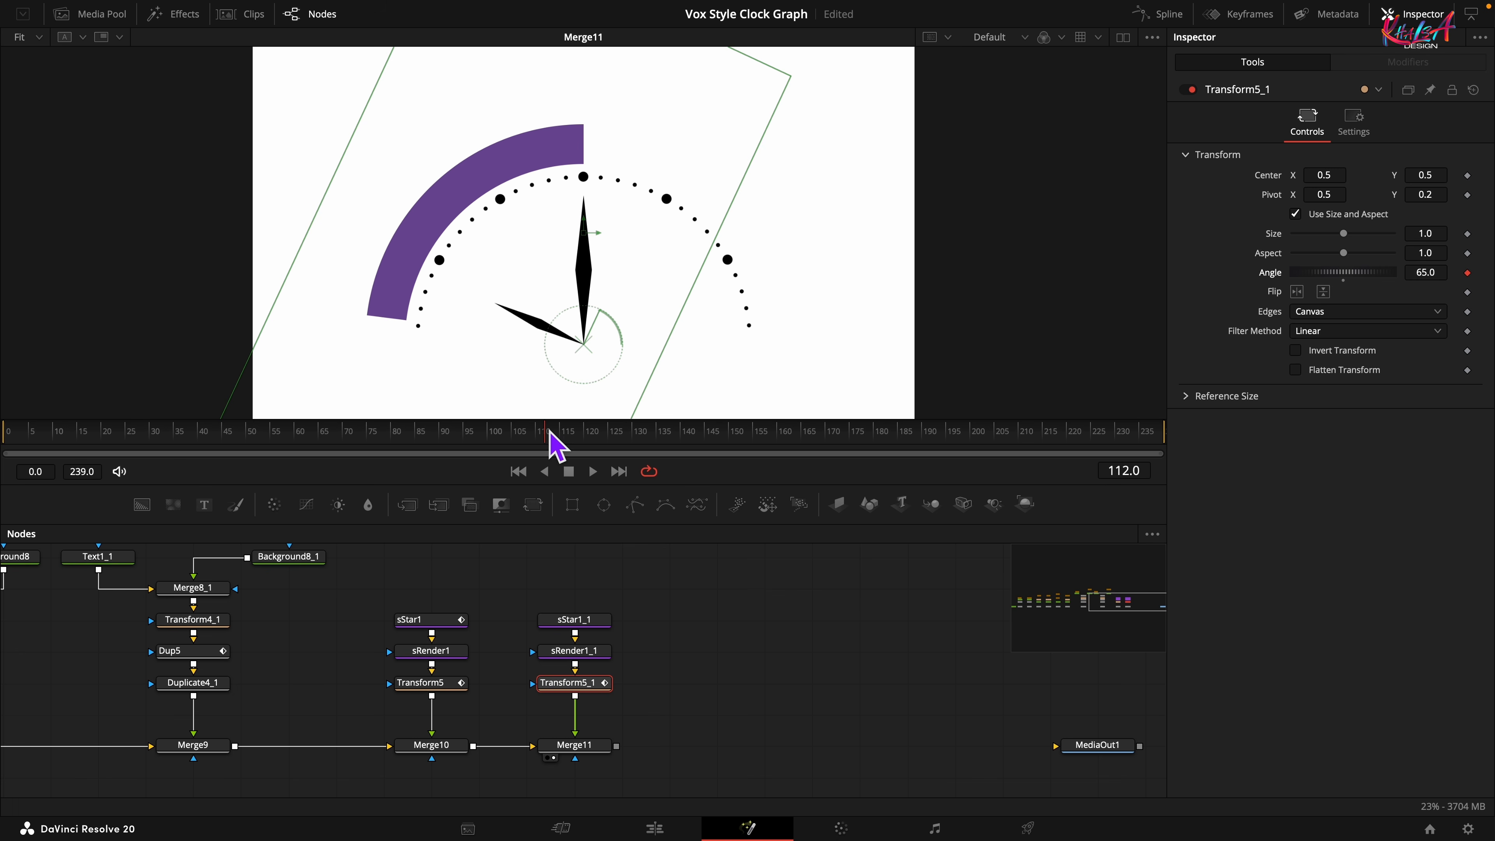
Keyframe Transform5_1's Angle at 80 on frame 0
{"action": "left_click_drag", "start_coordinate": [551, 436], "coordinate": [6, 524]}
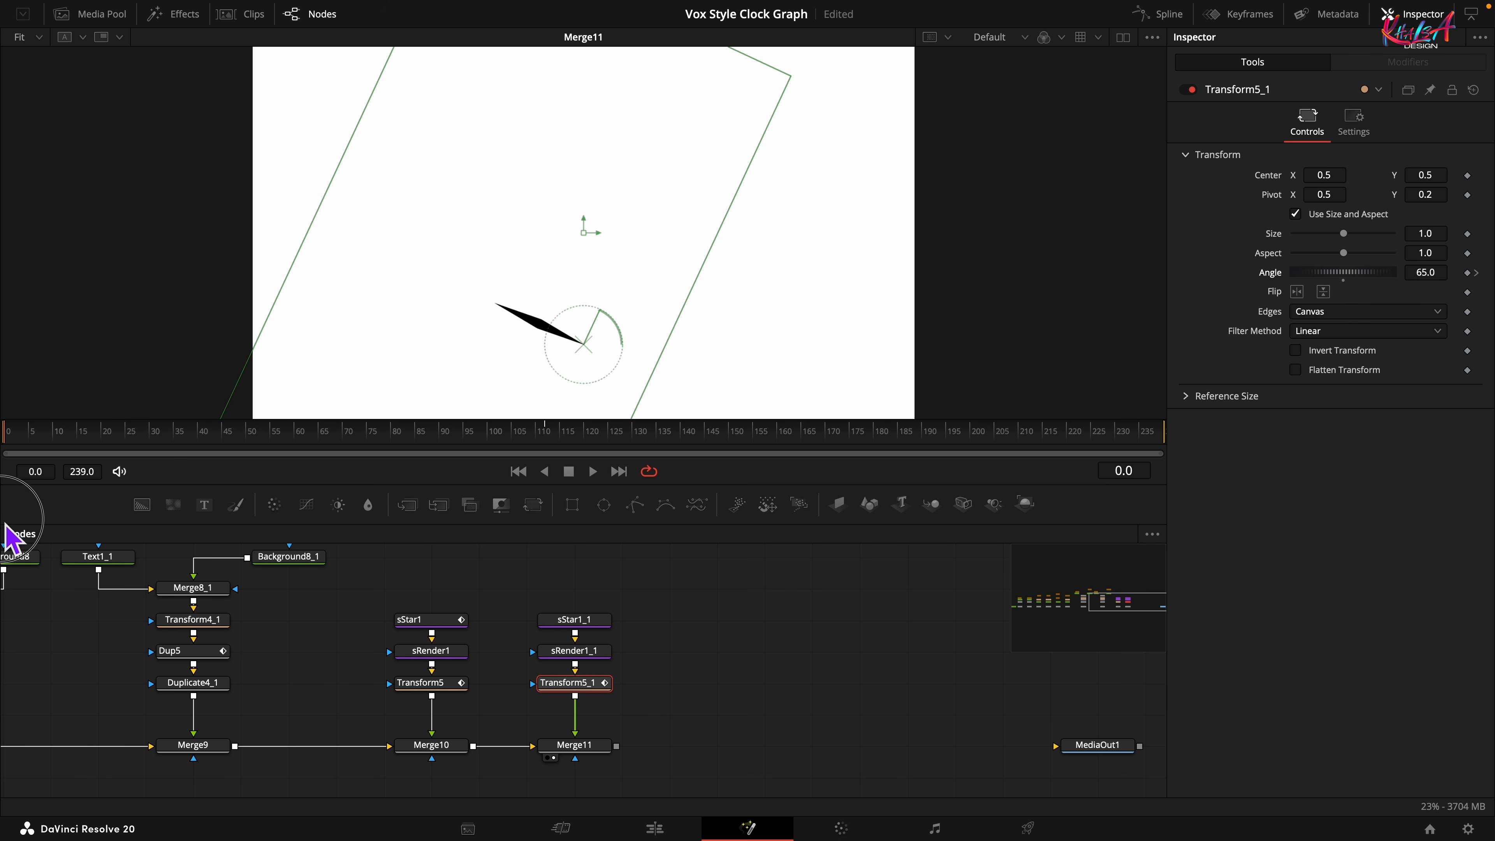
{"action": "left_click", "coordinate": [1445, 276]}
{"action": "key", "text": "Tab"}
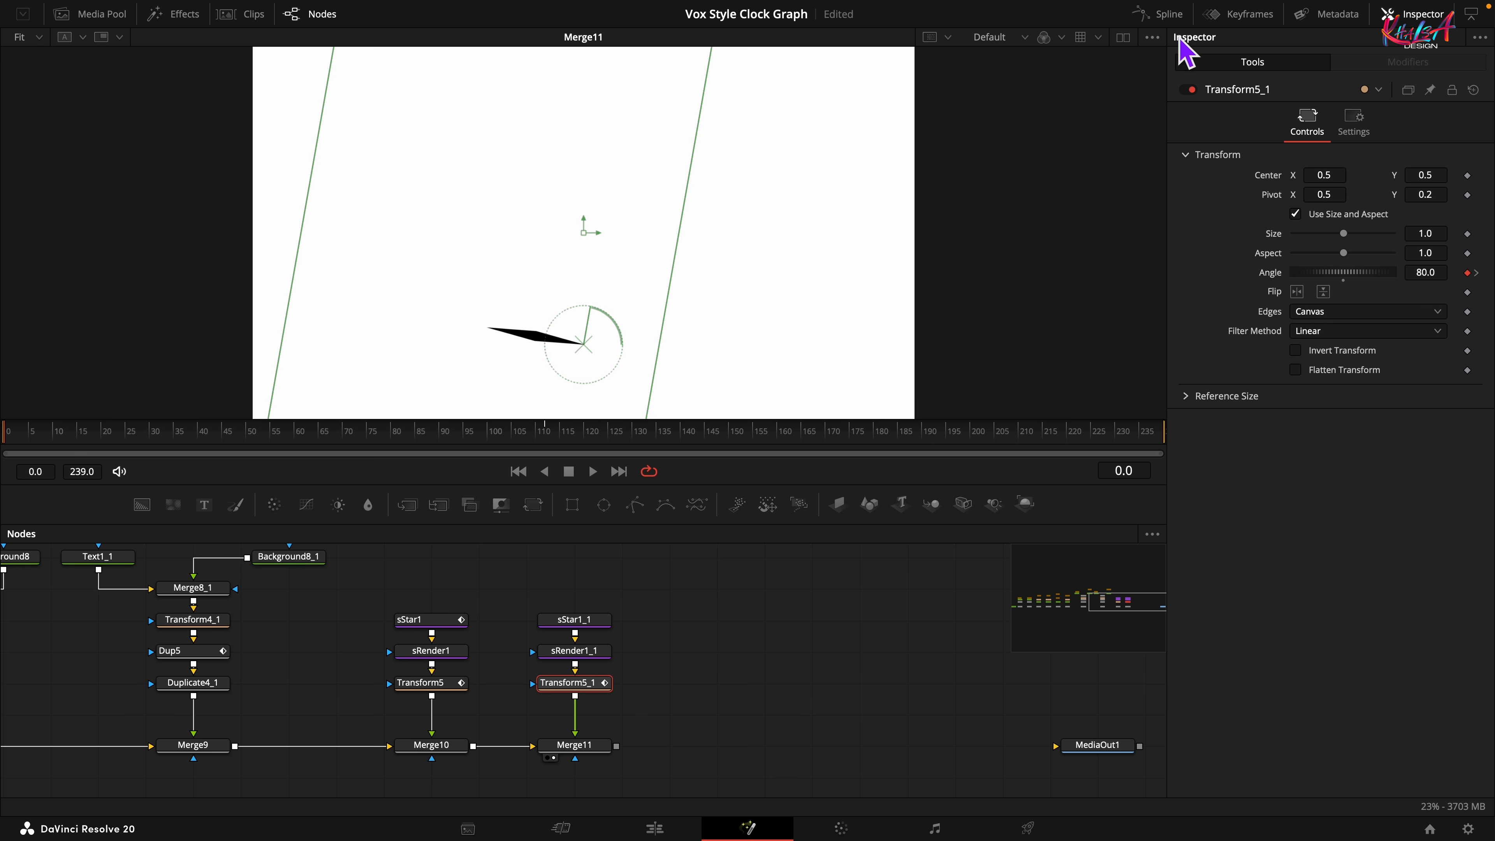
Smooth all of Transform5_1's Angle keyframes in the Spline editor, close the editor, and preview both hands' rotation
{"action": "left_click", "coordinate": [1168, 15]}
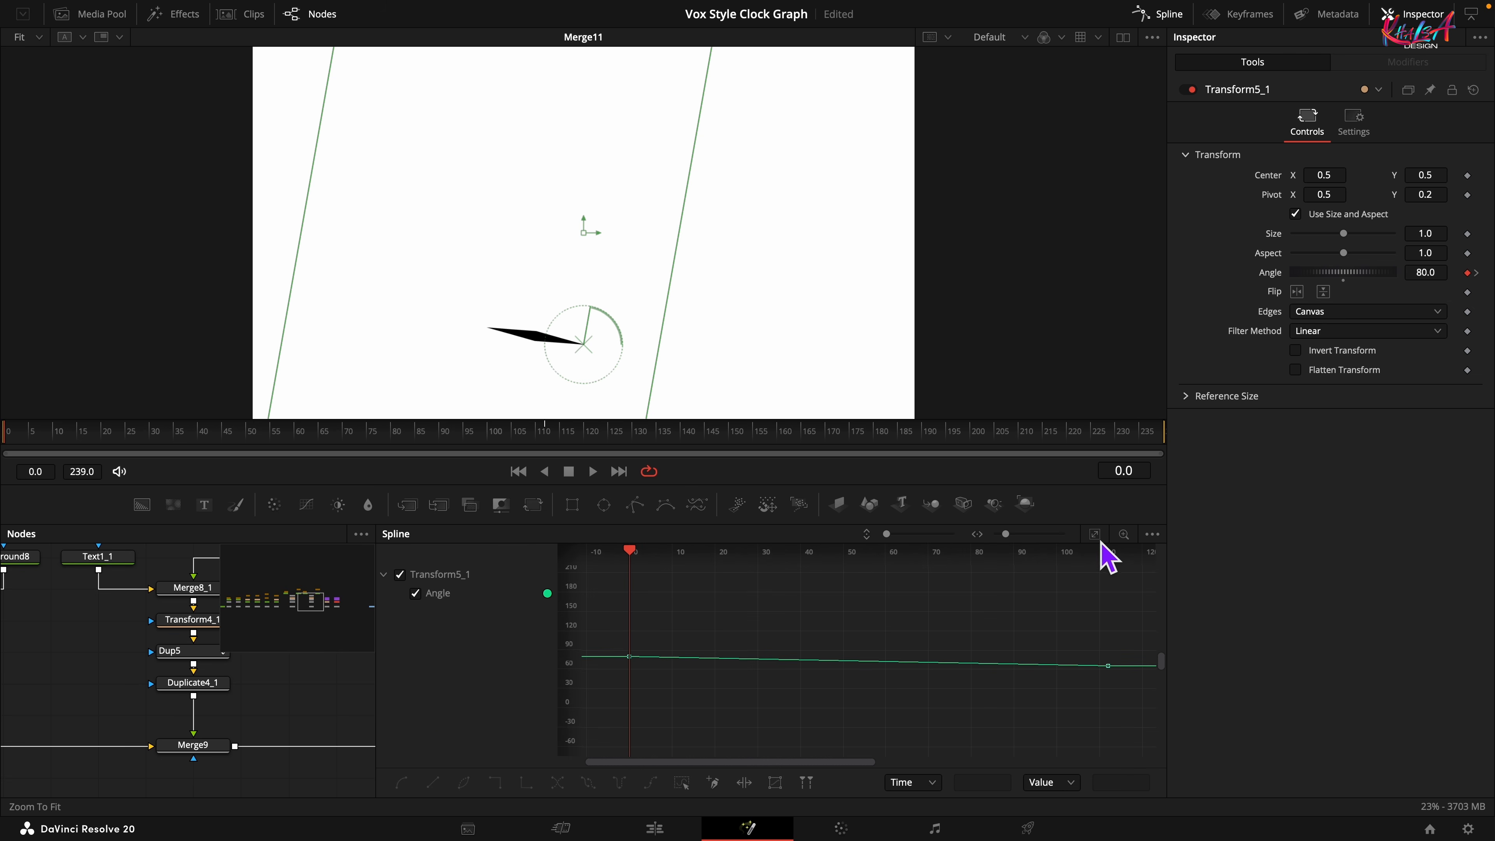
{"action": "left_click", "coordinate": [681, 783]}
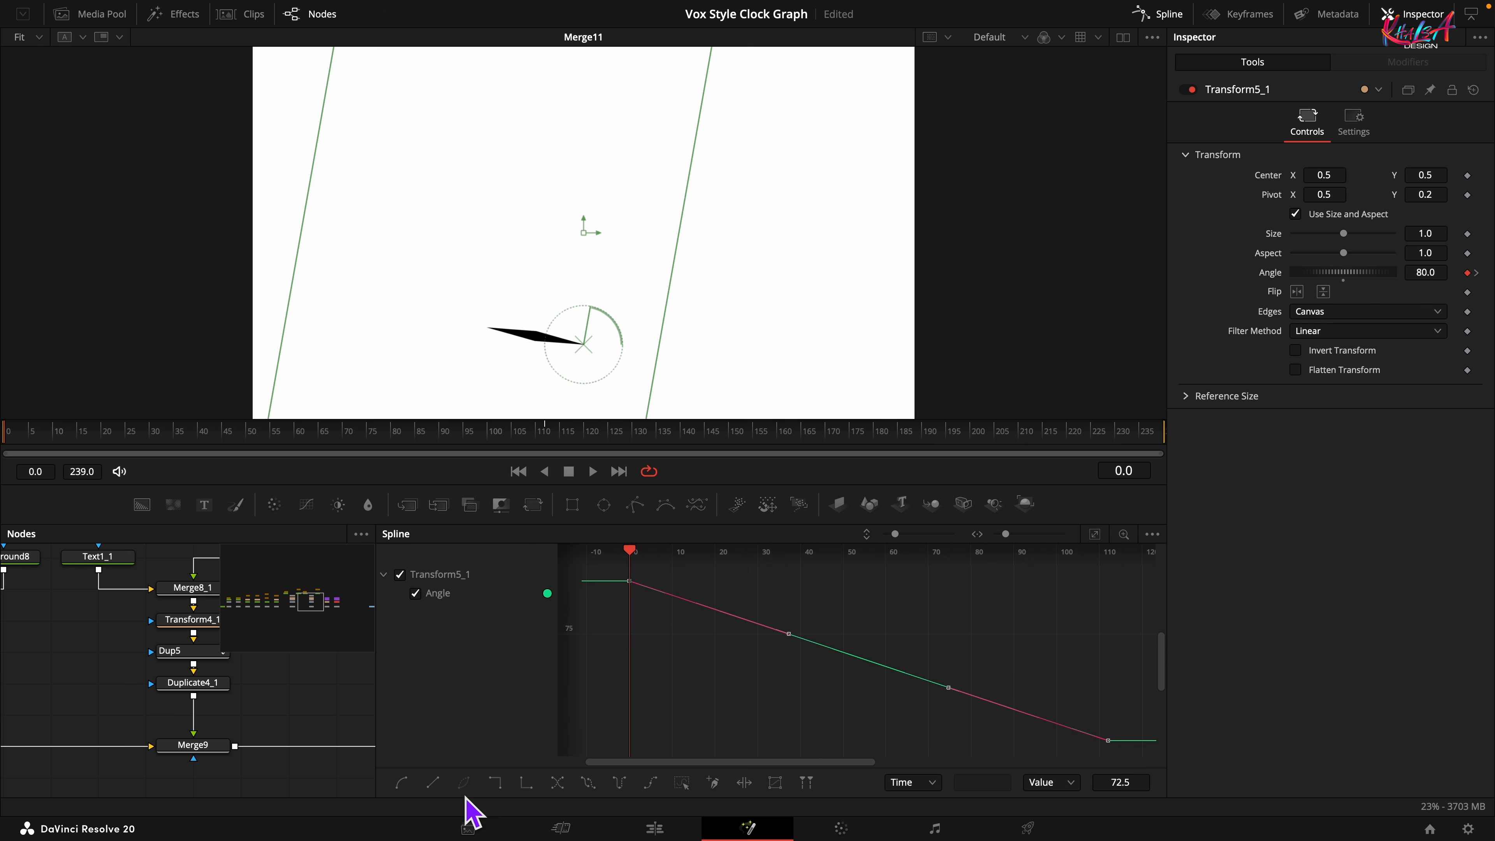
{"action": "left_click", "coordinate": [402, 784]}
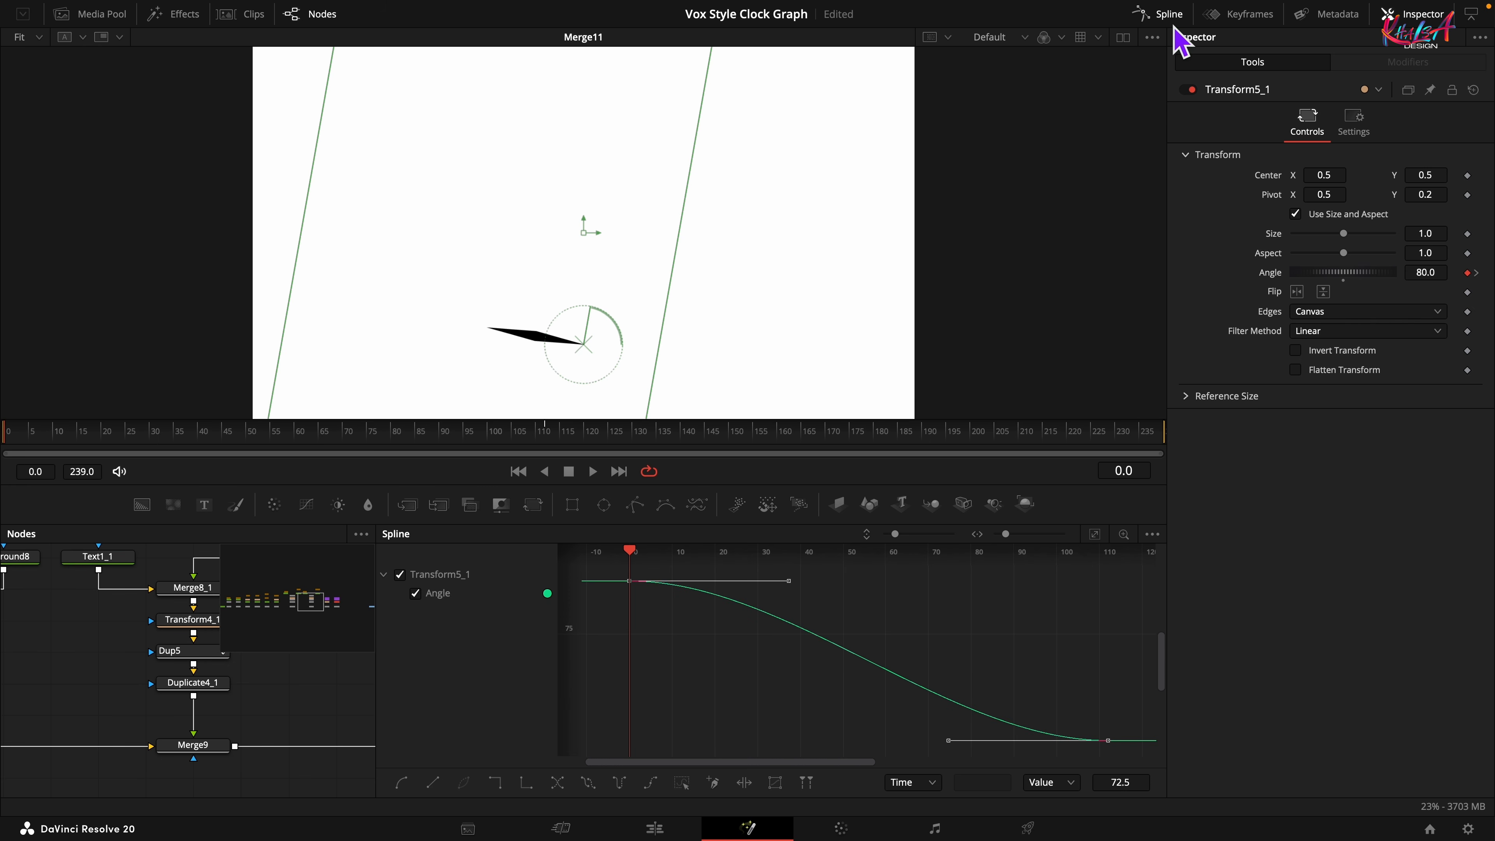
{"action": "left_click", "coordinate": [1158, 14]}
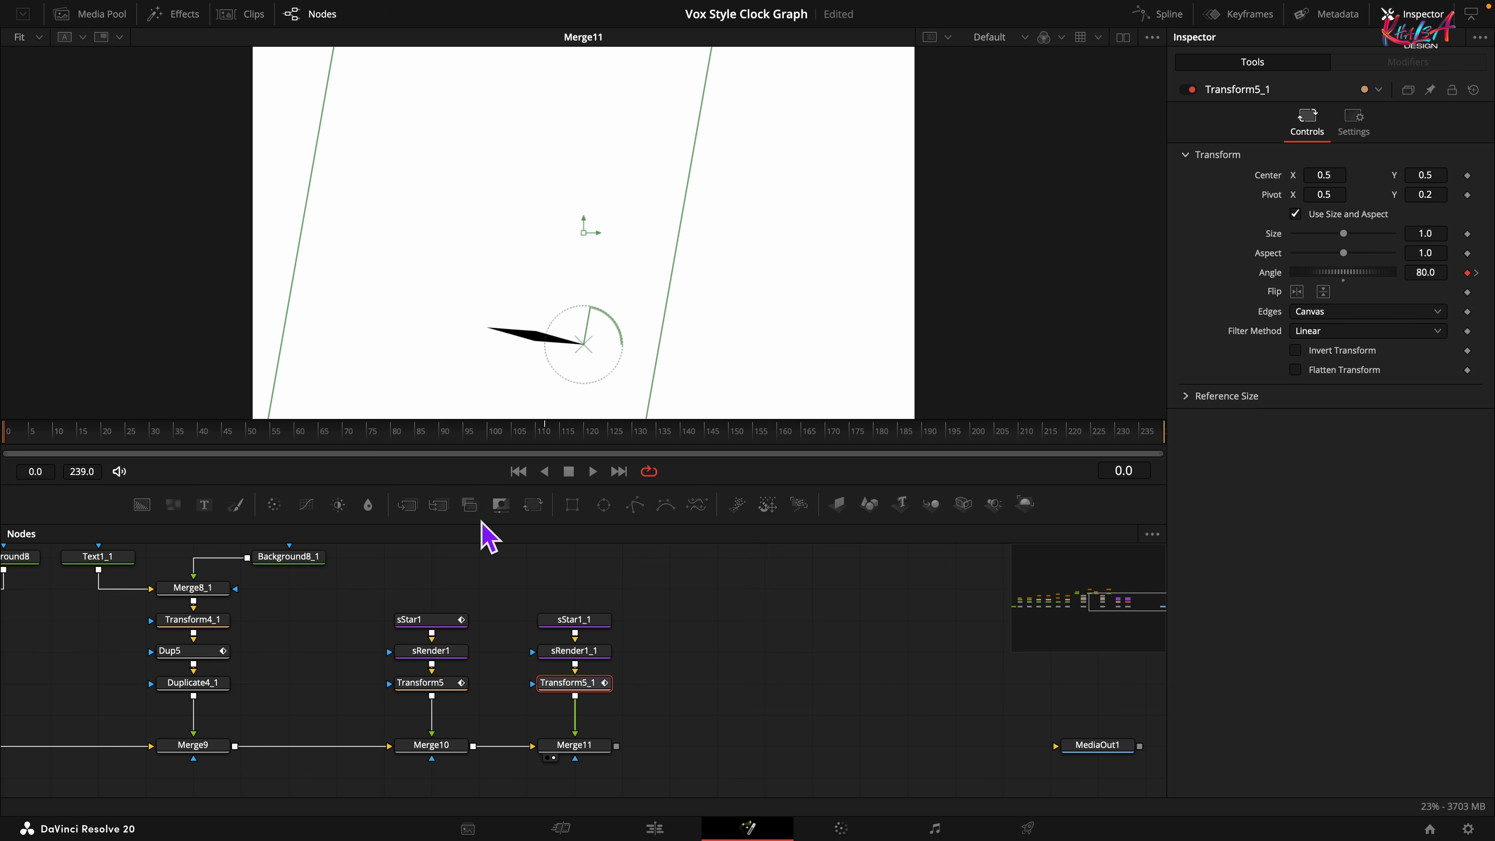
{"action": "left_click_drag", "start_coordinate": [151, 436], "coordinate": [482, 471]}
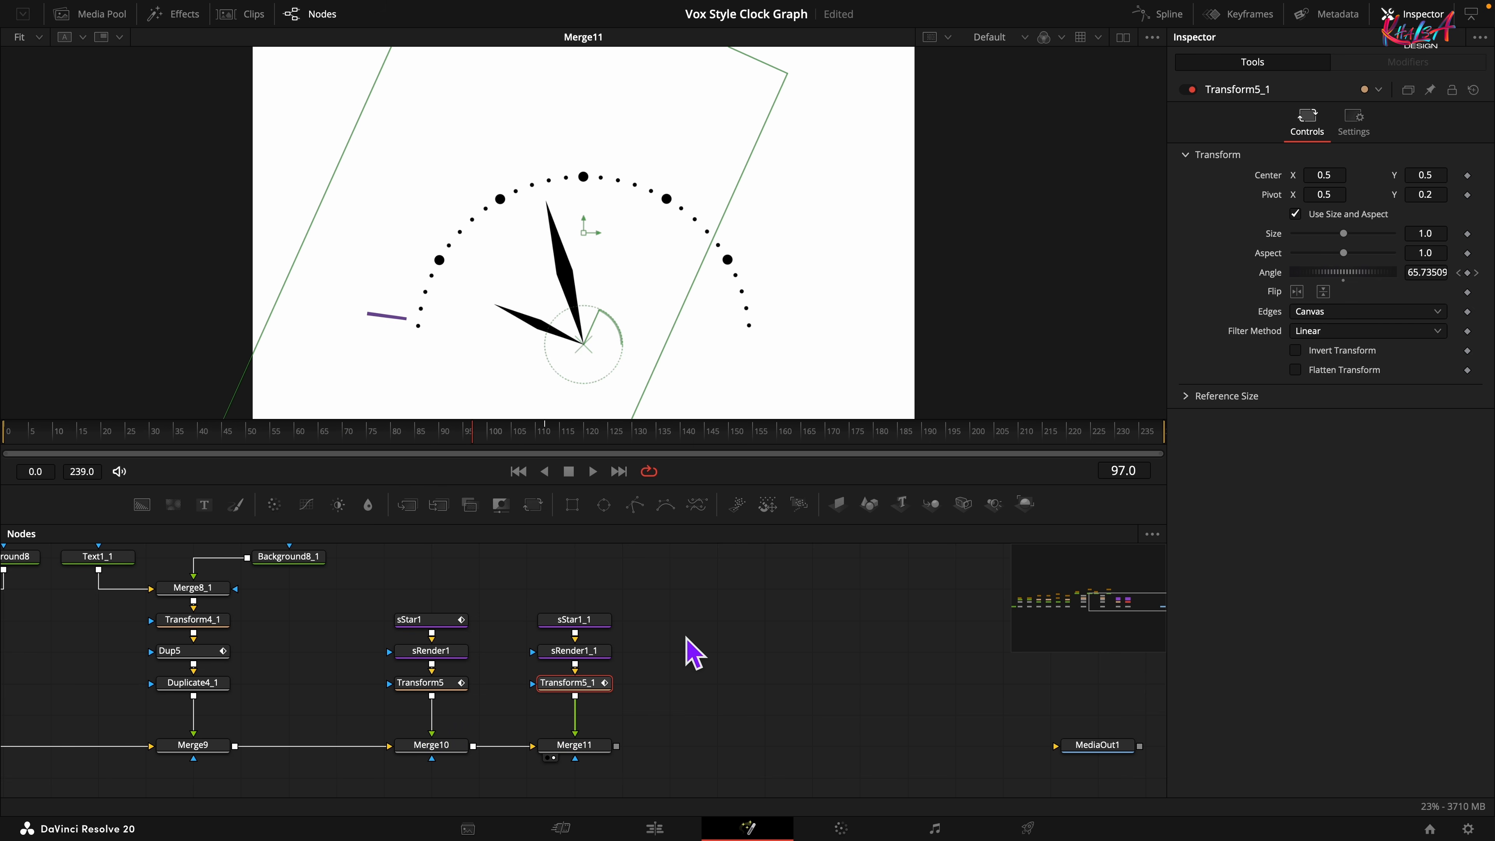
Merge a new black Background node over Merge11, mask it with an Ellipse, and view the new merge
{"action": "left_click_drag", "start_coordinate": [772, 689], "coordinate": [540, 636]}
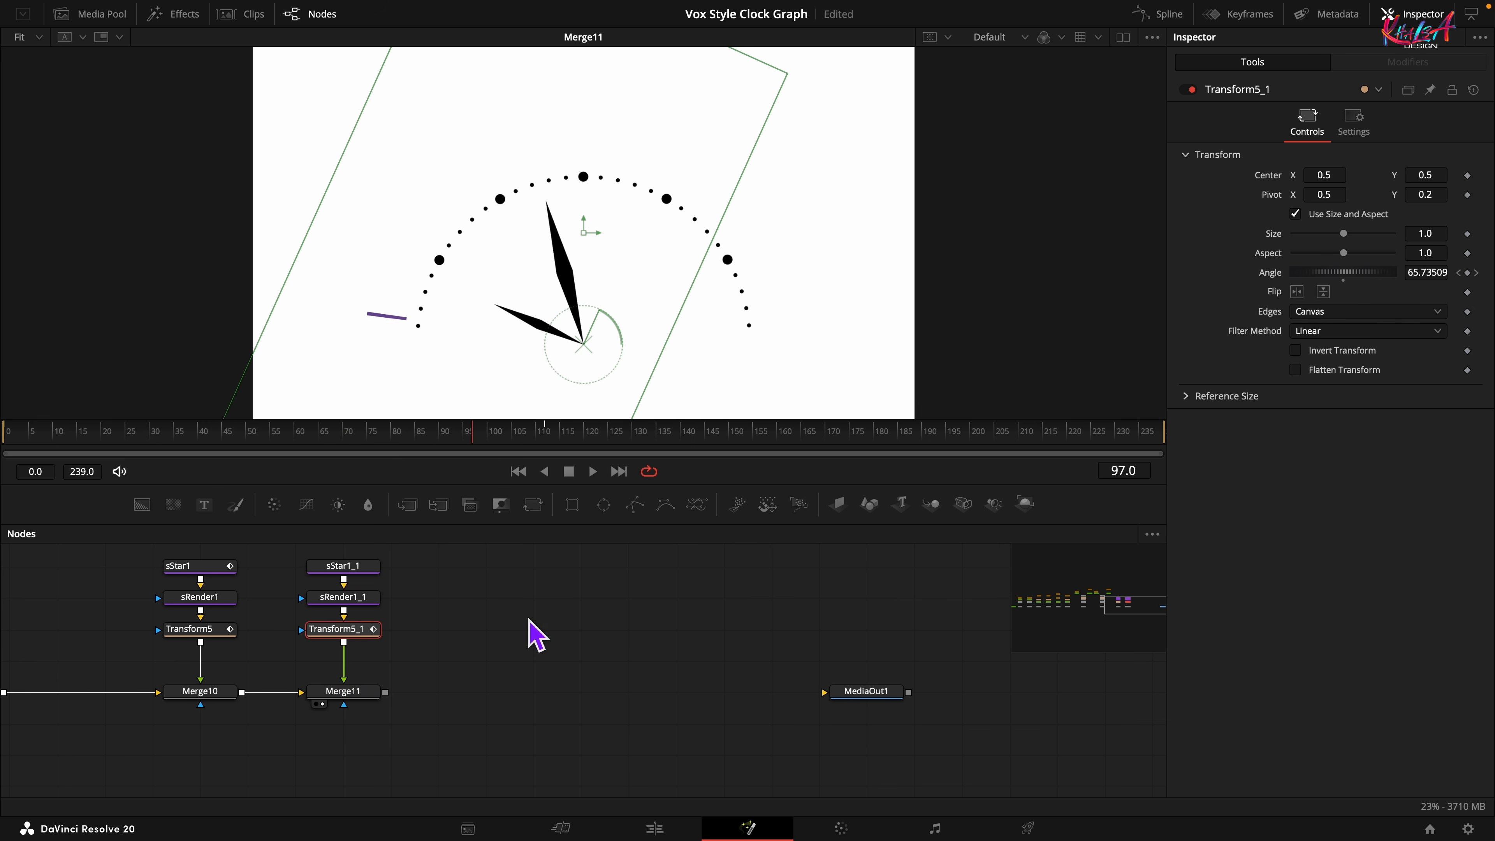
{"action": "left_click_drag", "start_coordinate": [144, 505], "coordinate": [394, 700]}
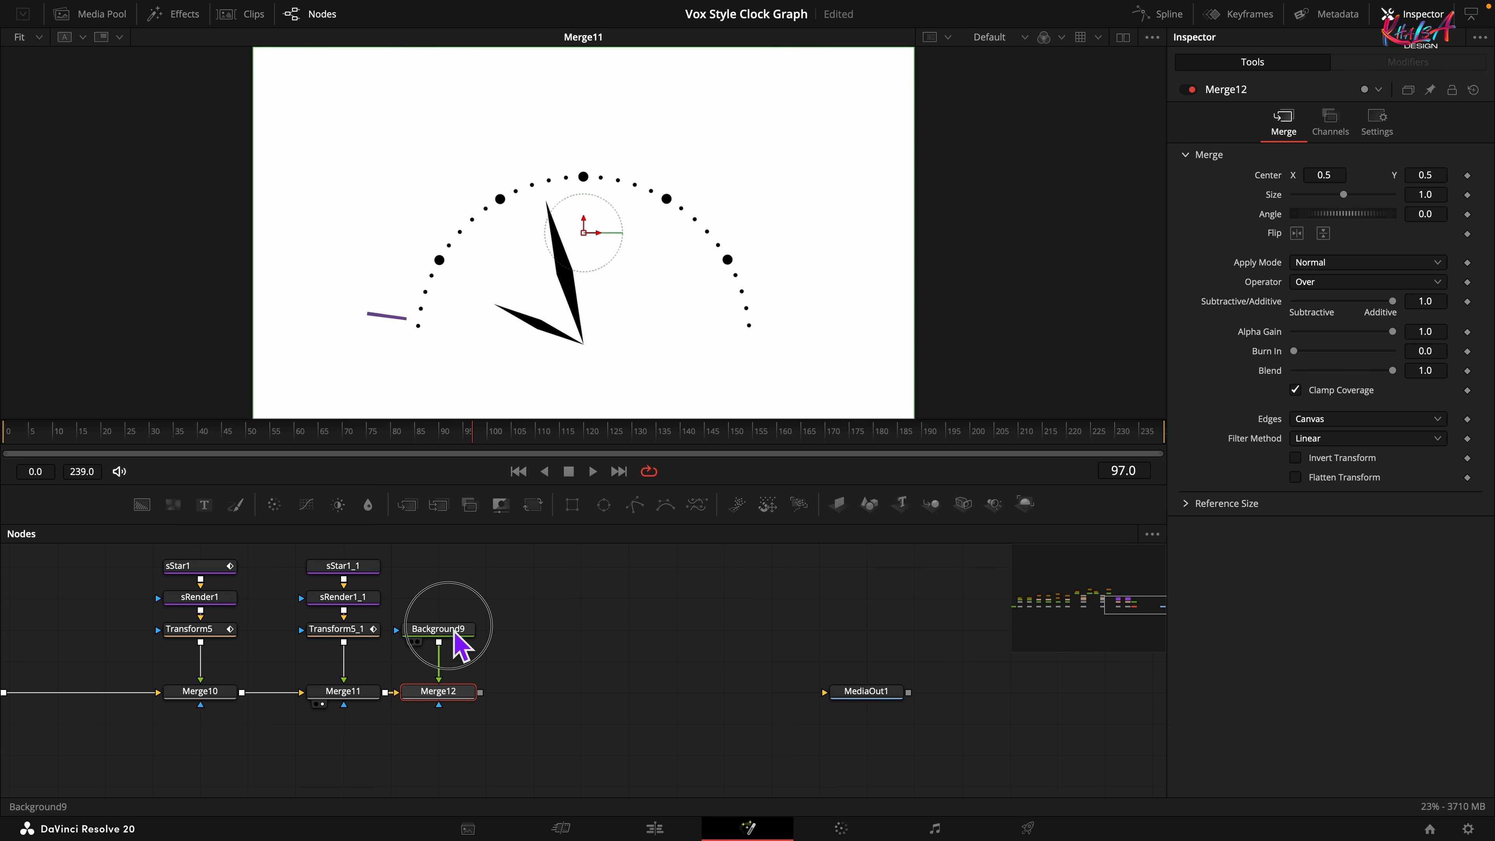
{"action": "left_click", "coordinate": [458, 632]}
{"action": "left_click_drag", "start_coordinate": [604, 505], "coordinate": [453, 629]}
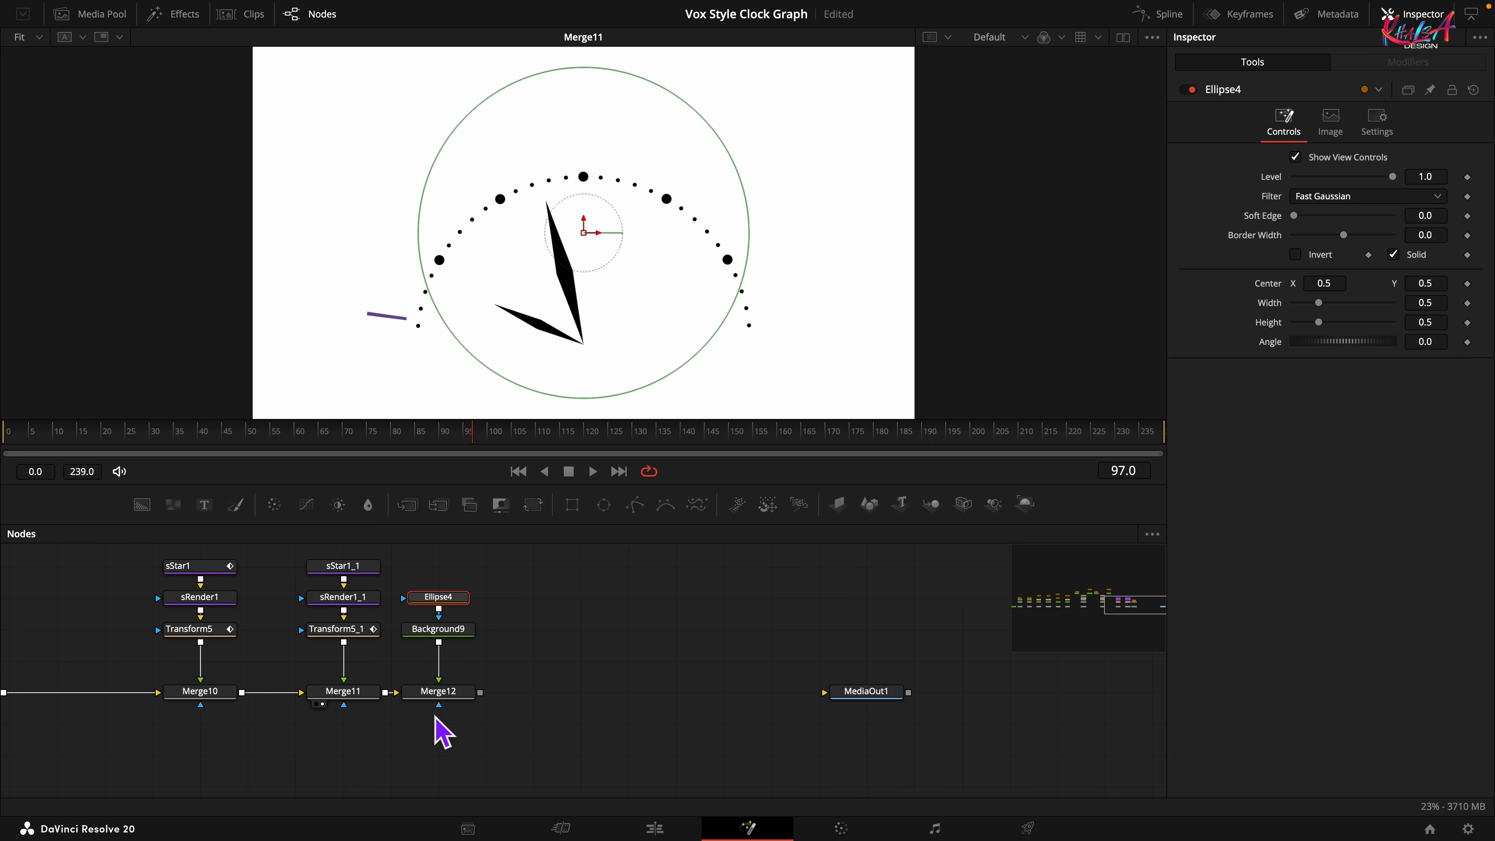
{"action": "left_click", "coordinate": [418, 705]}
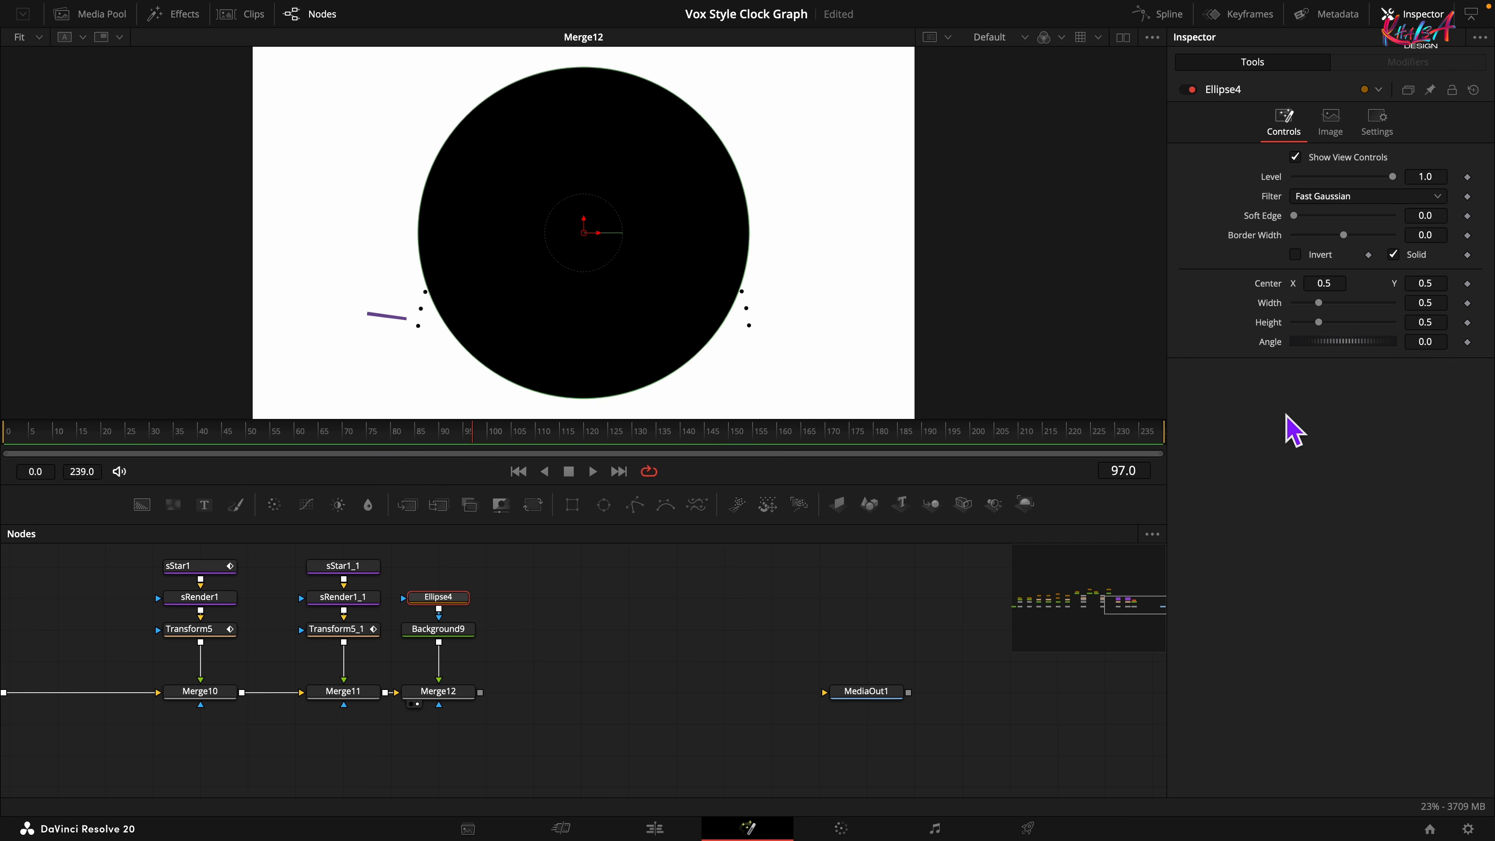
Link Ellipse4's Width to its Height with an expression and set the Height to 0.0206
{"action": "right_click", "coordinate": [1279, 320]}
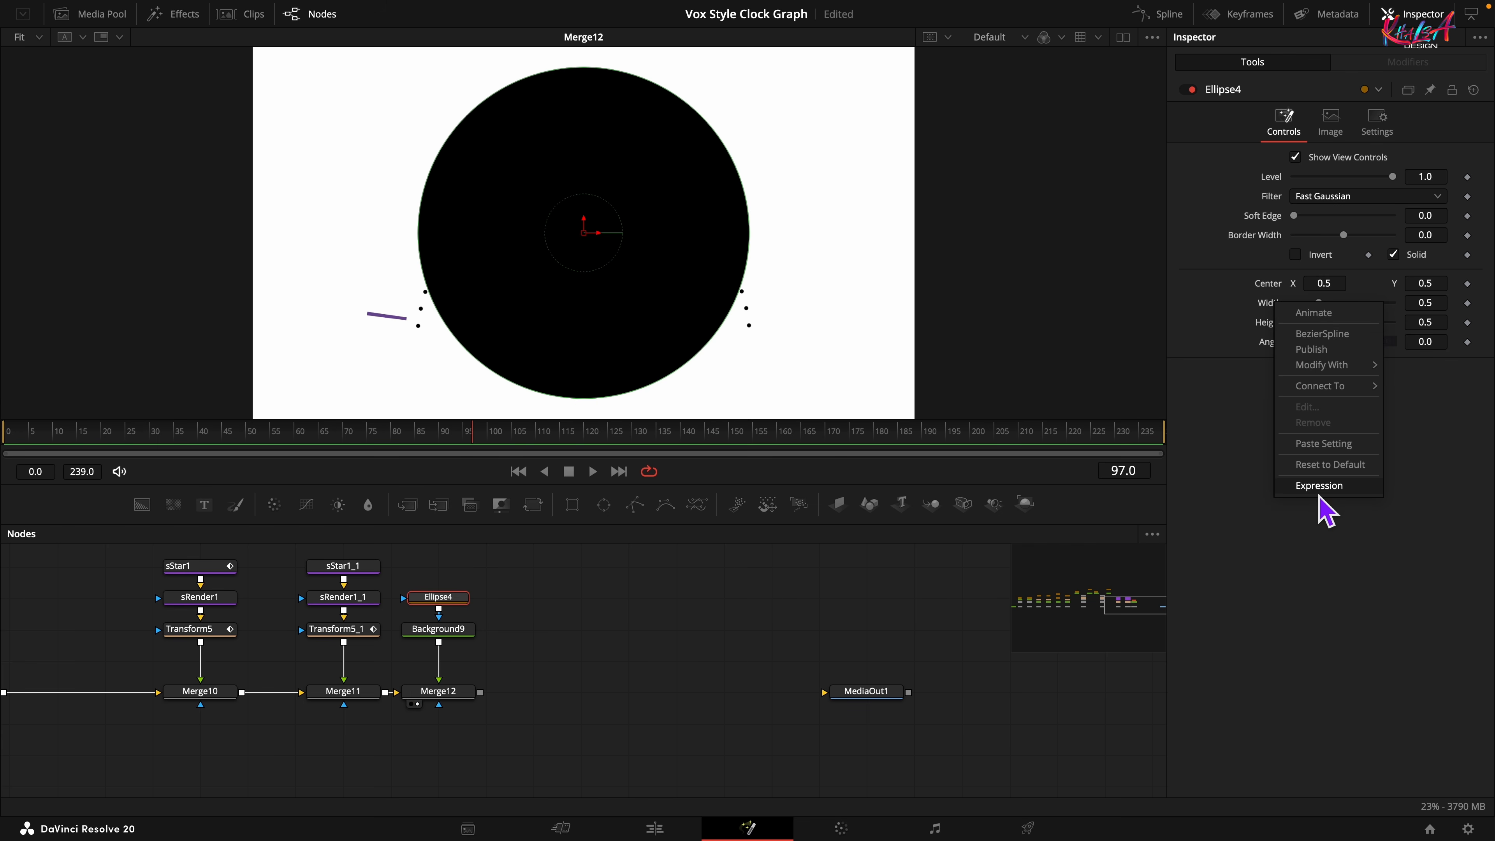
{"action": "left_click", "coordinate": [1321, 486]}
{"action": "left_click_drag", "start_coordinate": [1297, 321], "coordinate": [1426, 350]}
{"action": "left_click", "coordinate": [1436, 342]}
{"action": "type", "text": "0.020"}
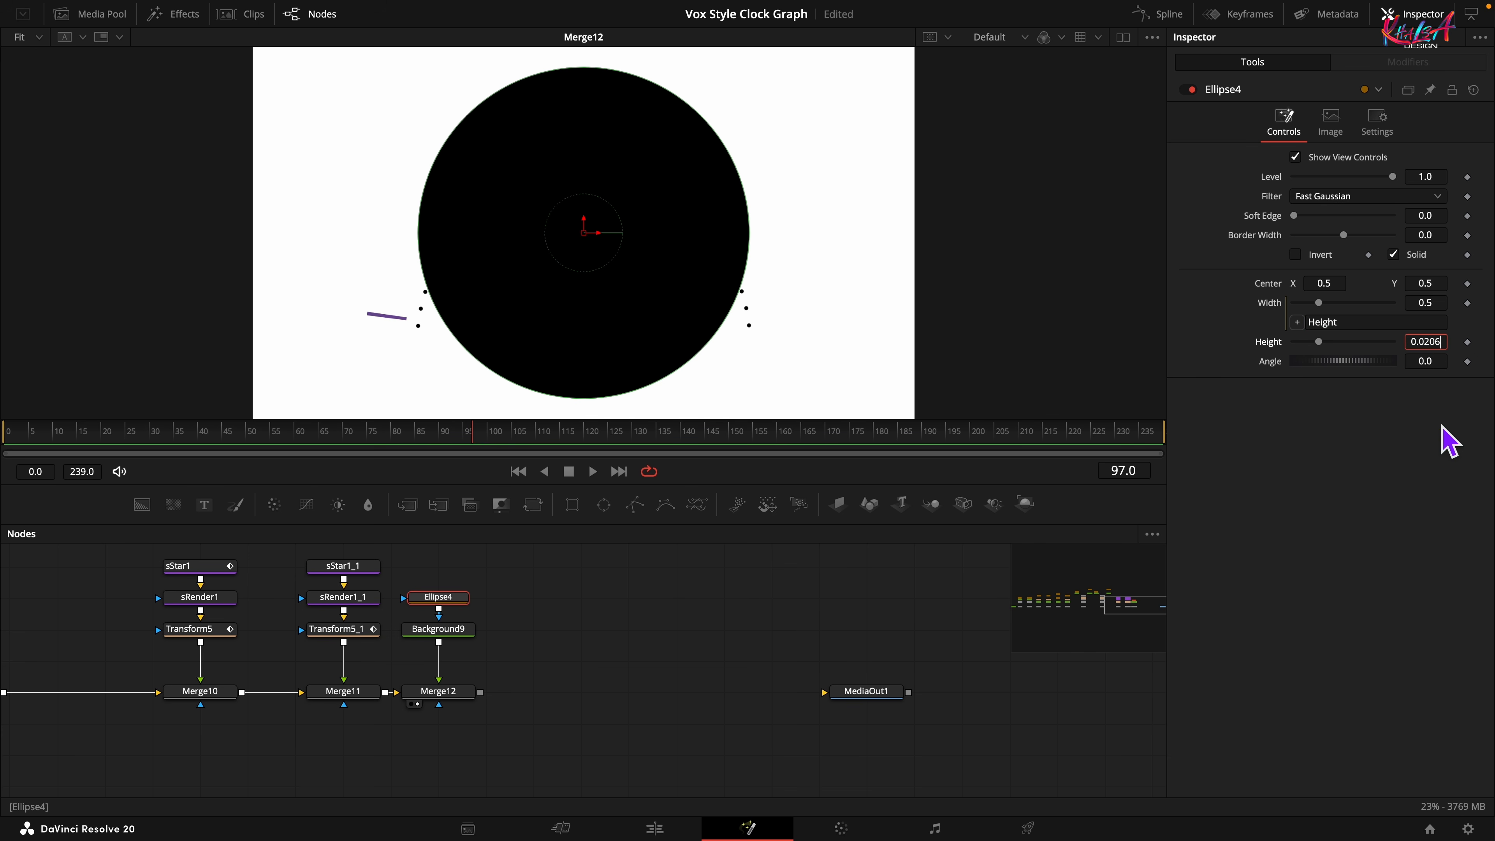
{"action": "type", "text": "6"}
{"action": "key", "text": "Tab"}
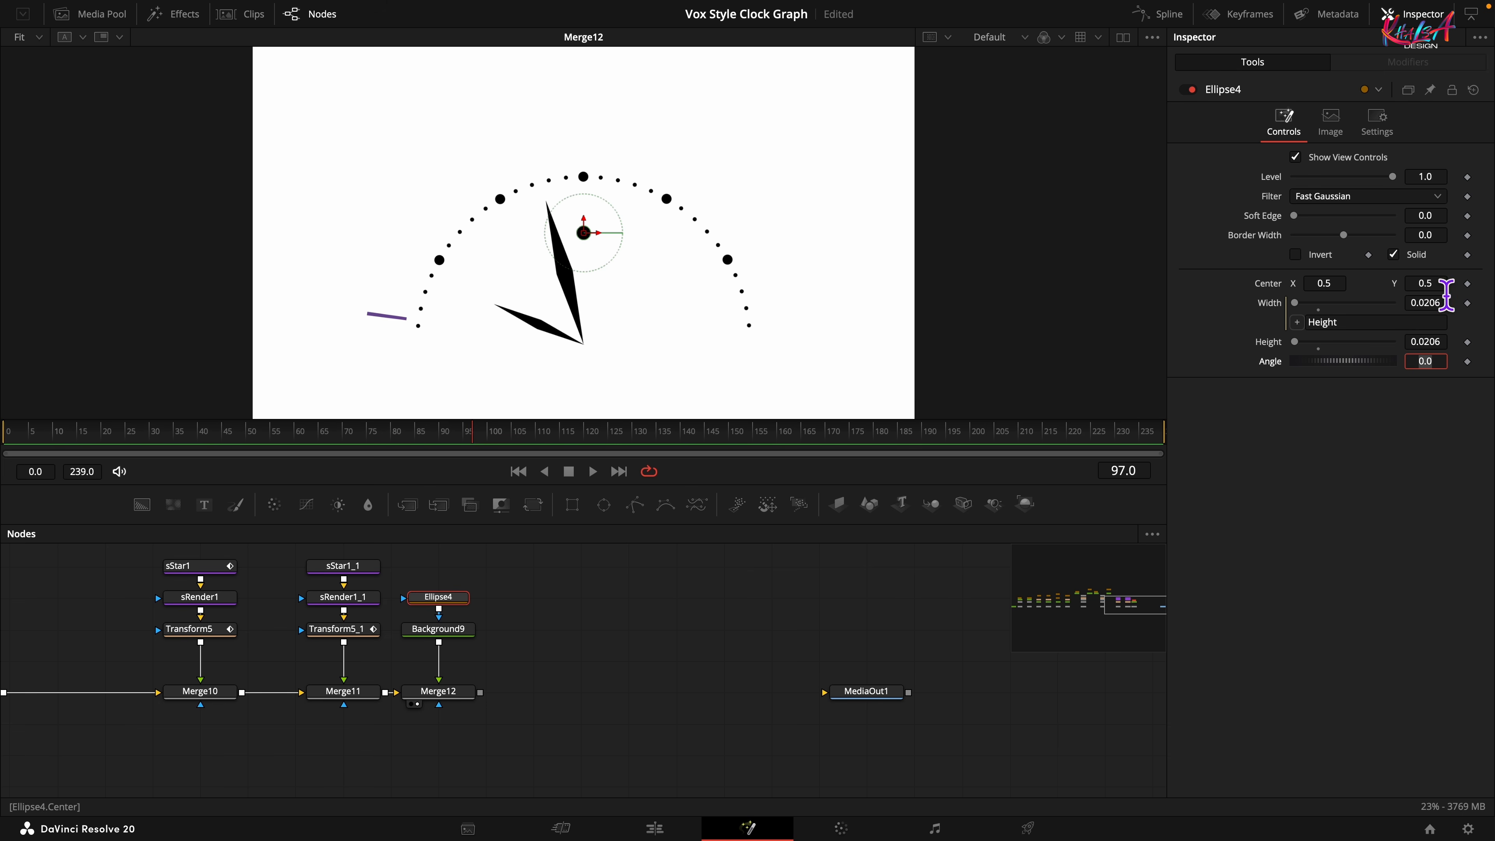
Set Ellipse4's Center Y to 0.2 so the hub sits at the base of the clock hands
{"action": "left_click", "coordinate": [1439, 284]}
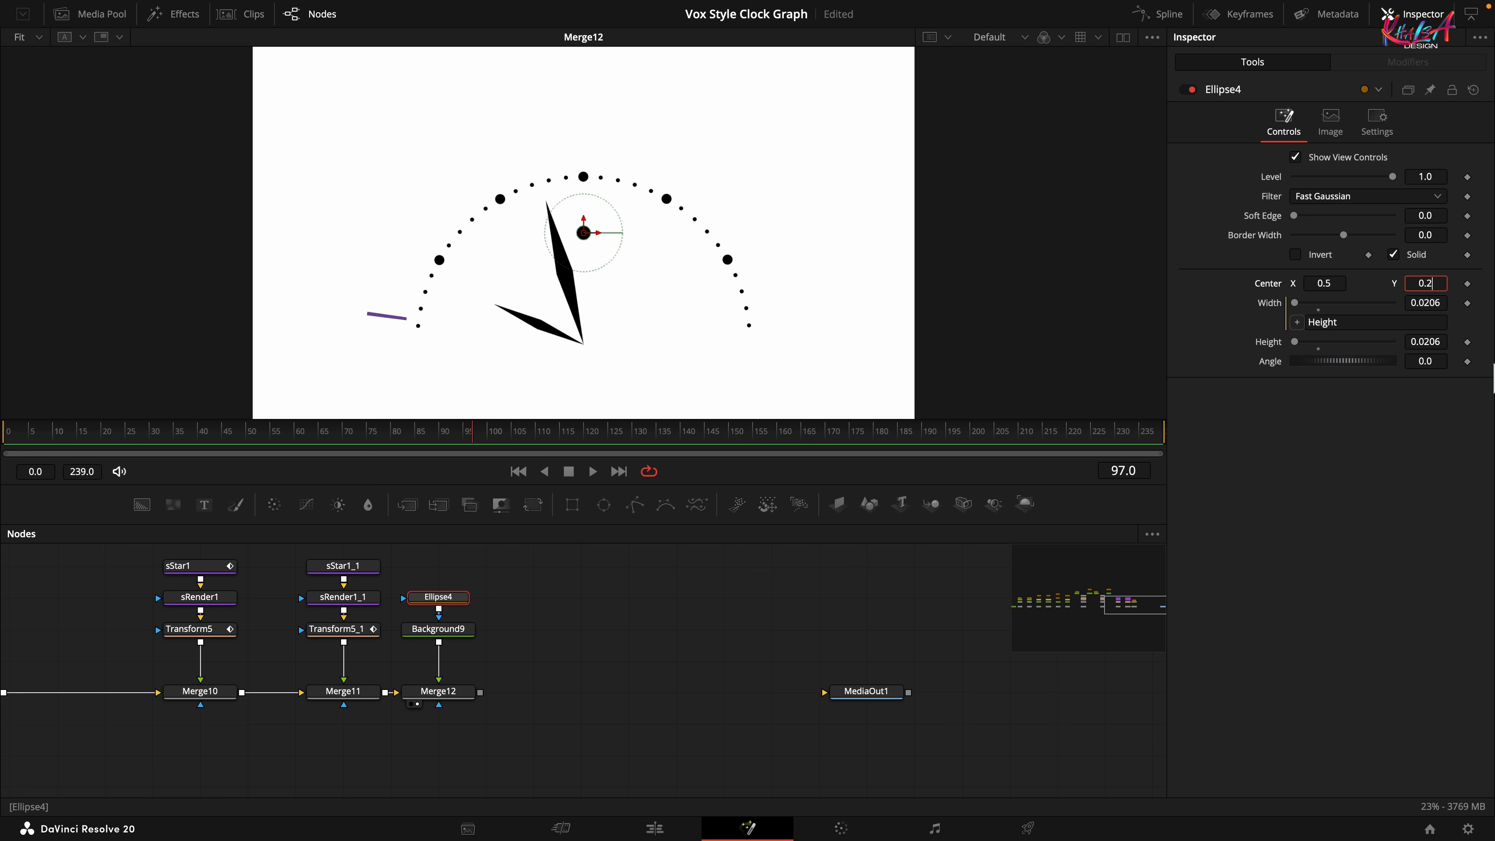
{"action": "type", "text": "2"}
{"action": "key", "text": "Tab"}
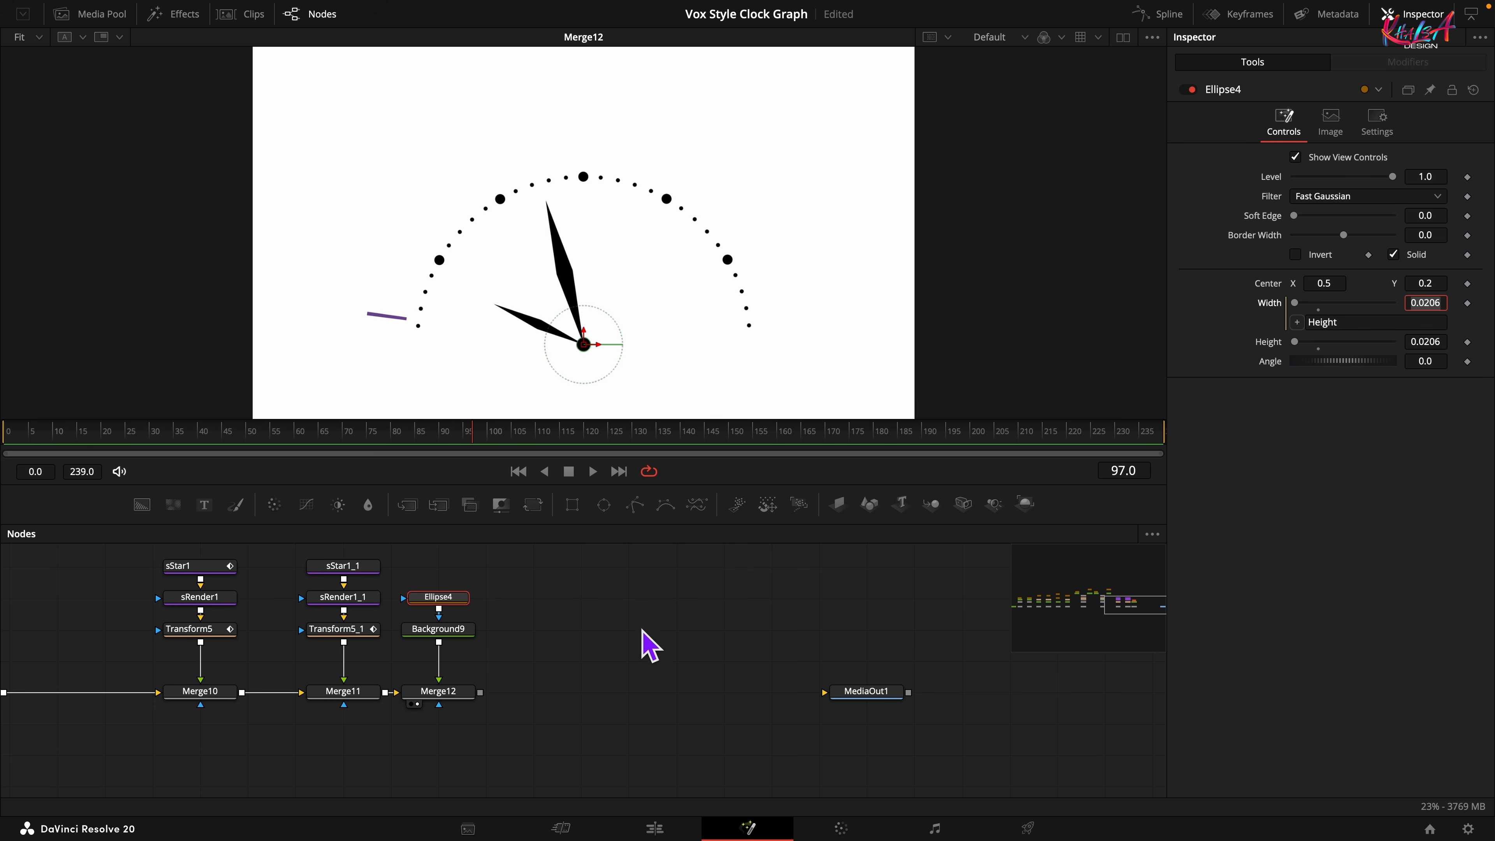
Add a Transform node after Merge12, line it up in the node chain and view it, moving MediaOut1 farther along
{"action": "left_click_drag", "start_coordinate": [634, 658], "coordinate": [481, 673]}
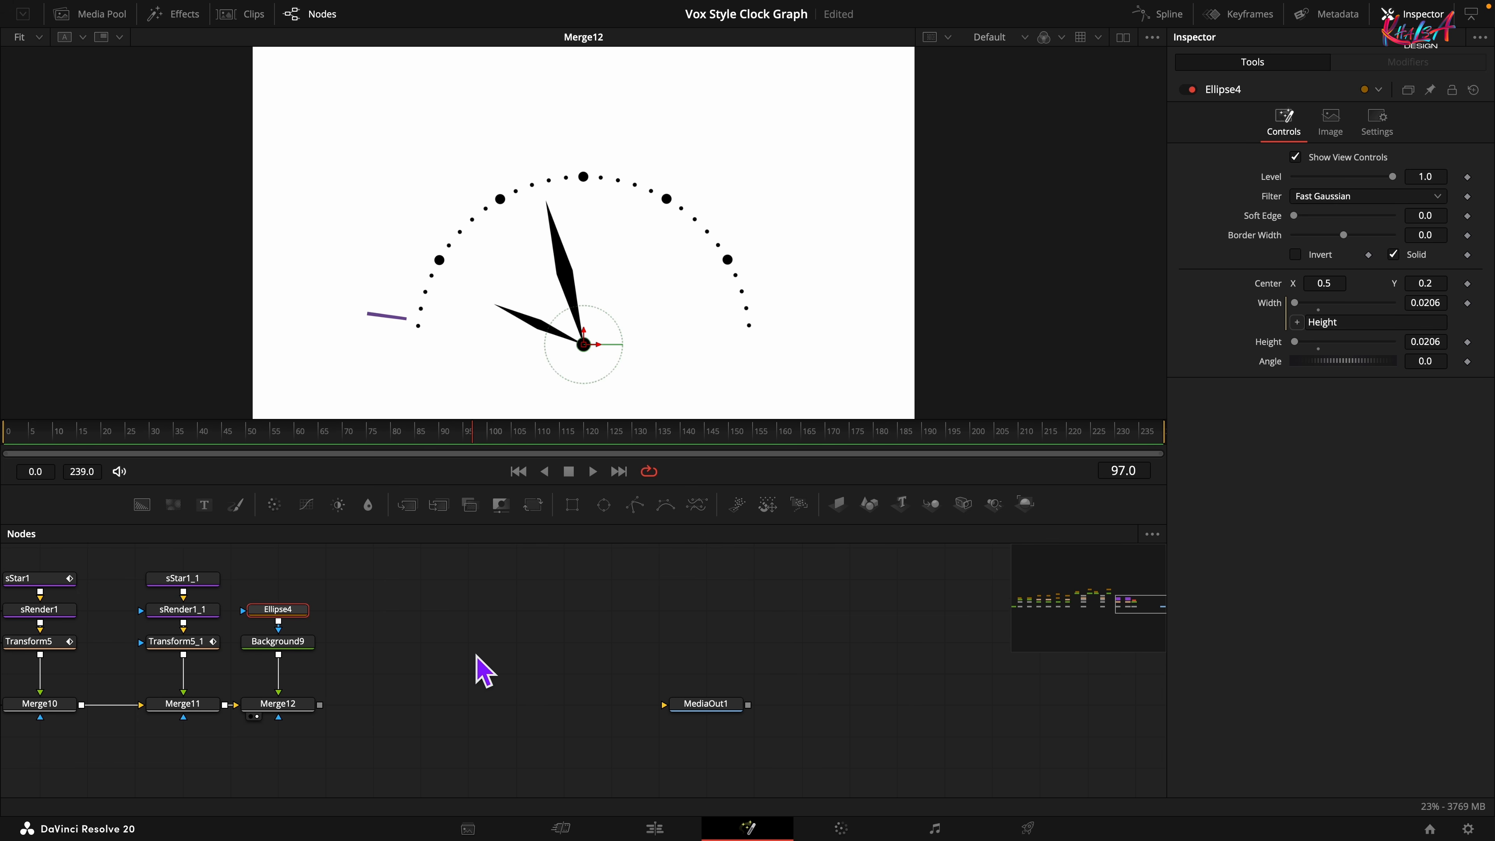
{"action": "left_click", "coordinate": [276, 705]}
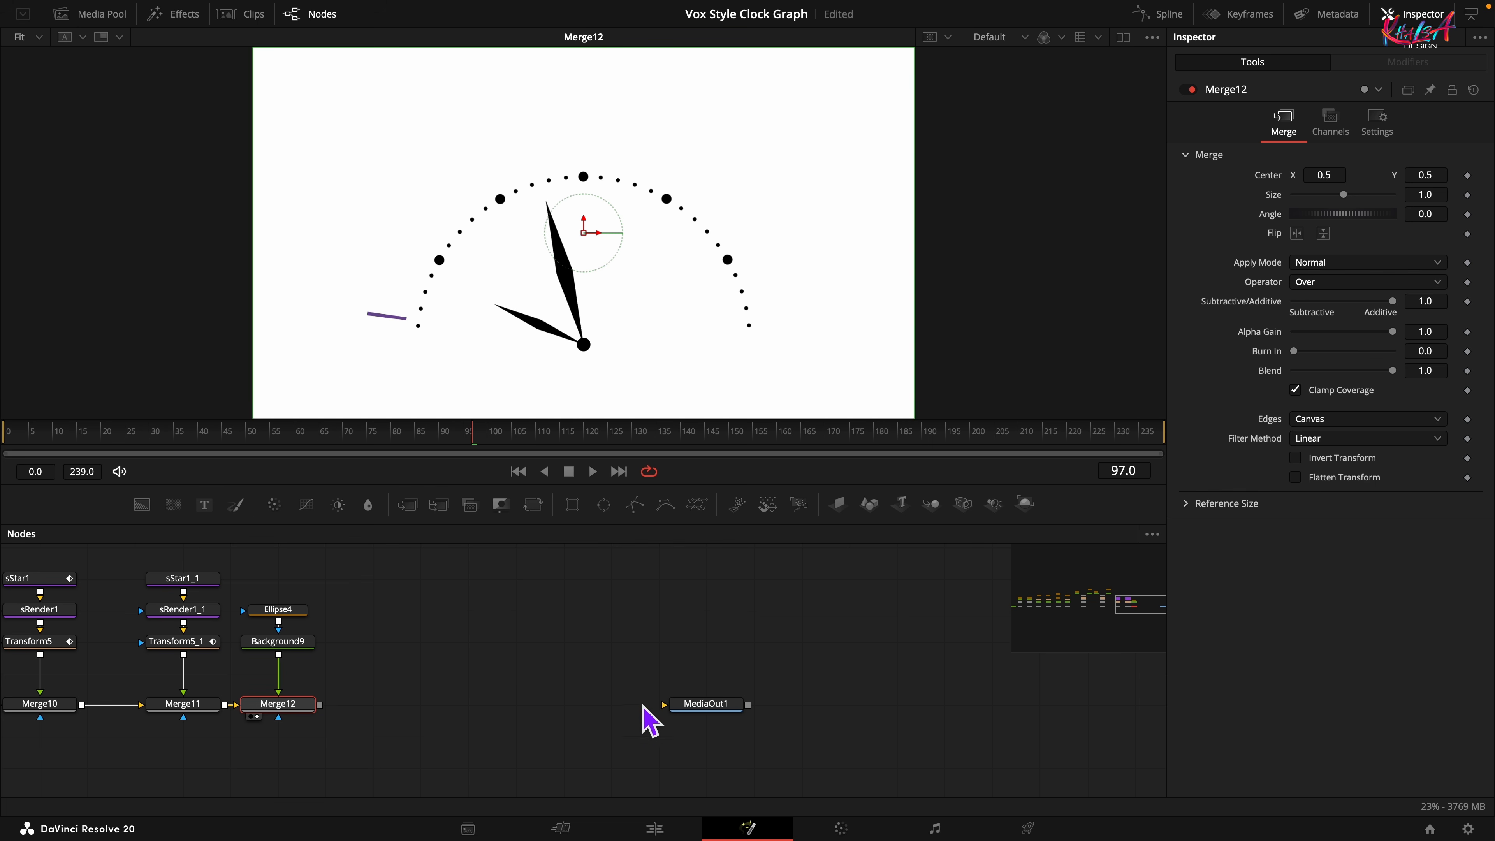
{"action": "left_click", "coordinate": [532, 504]}
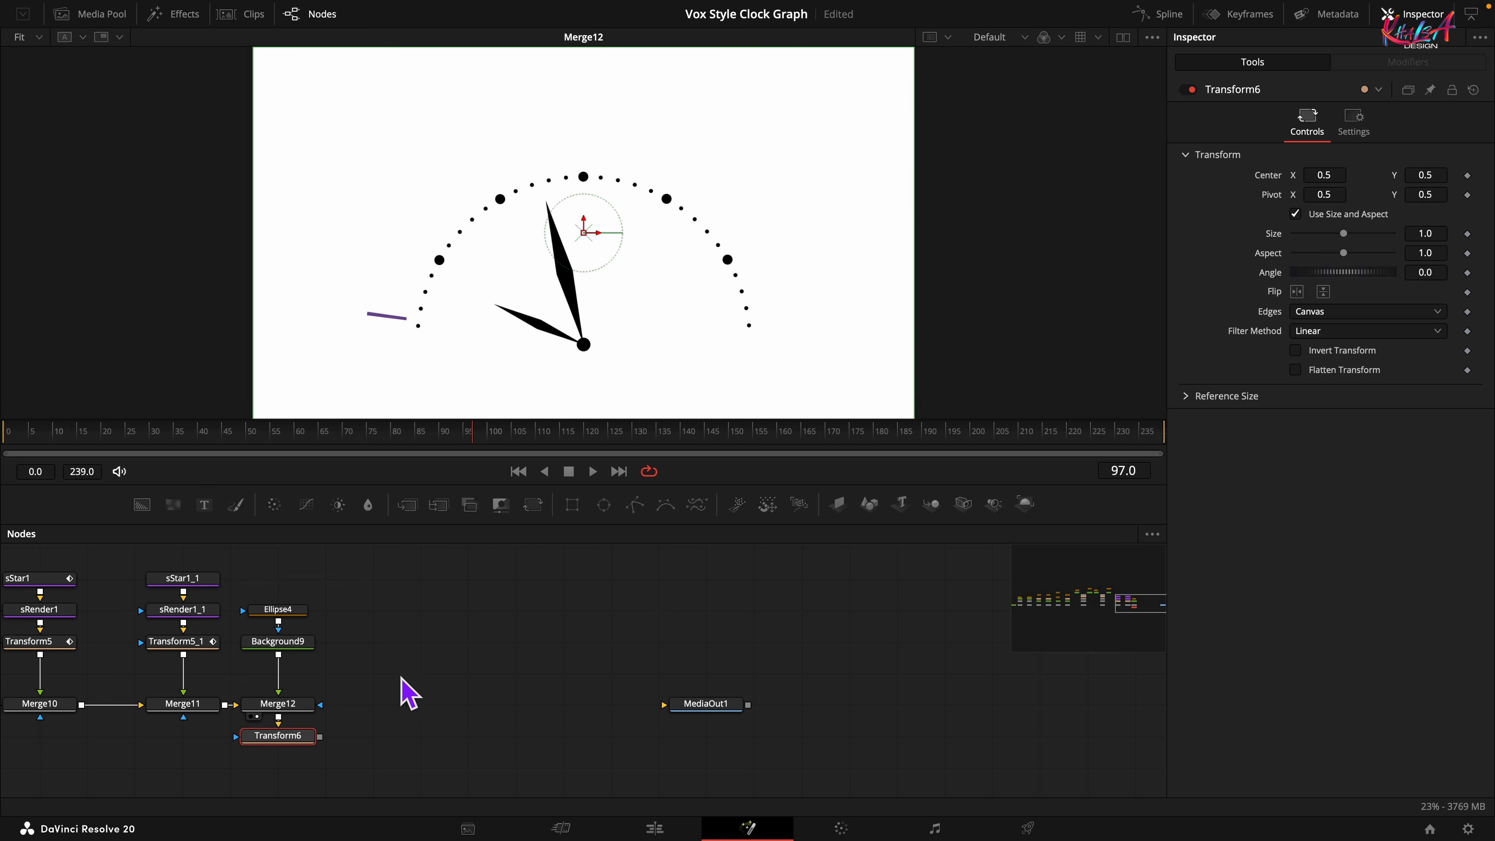
{"action": "left_click_drag", "start_coordinate": [294, 743], "coordinate": [406, 725]}
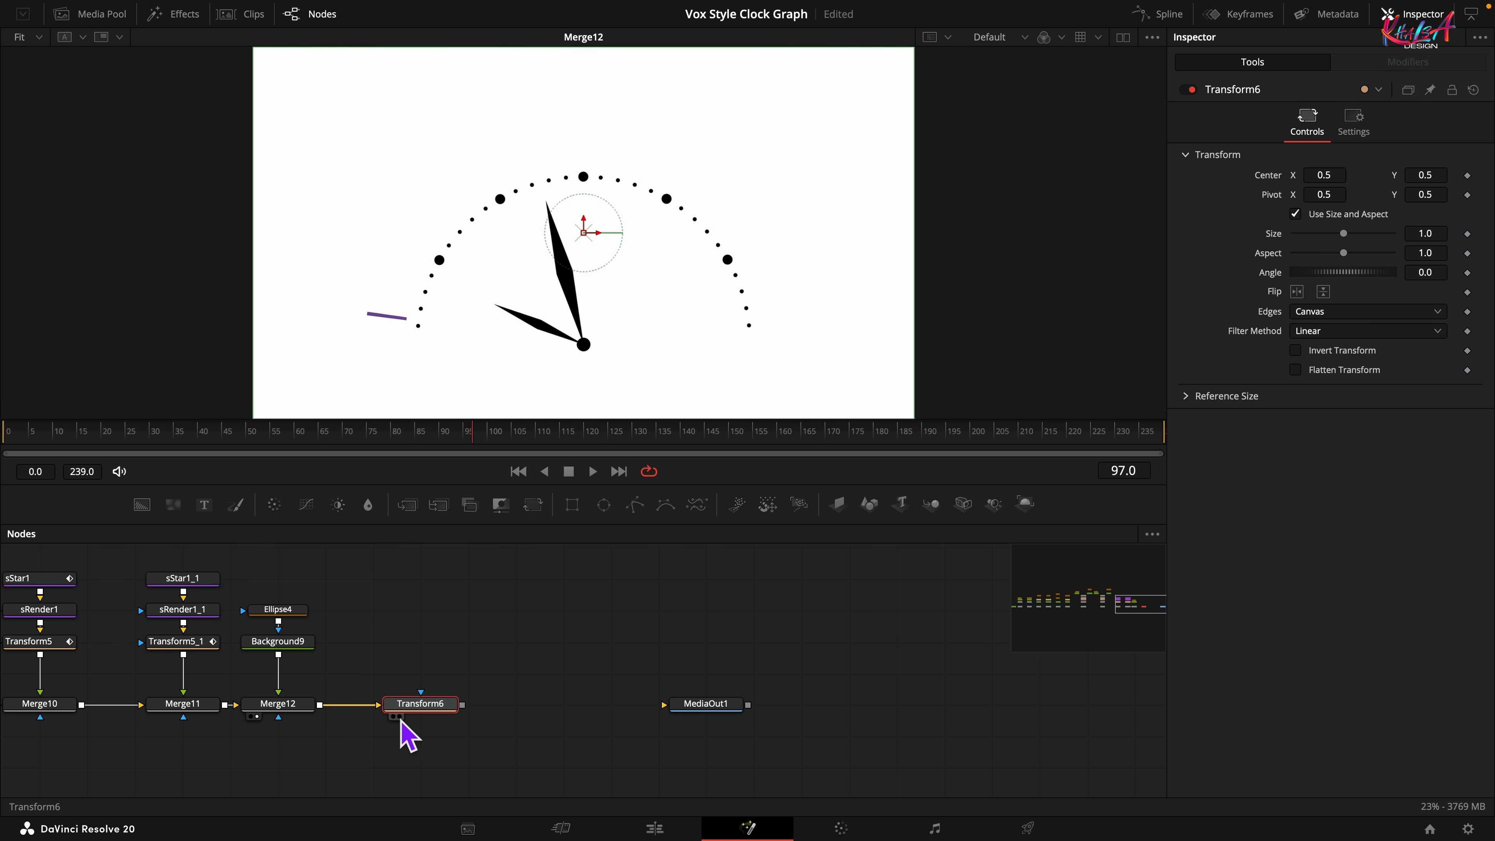
{"action": "left_click", "coordinate": [400, 717]}
{"action": "left_click_drag", "start_coordinate": [706, 706], "coordinate": [851, 708]}
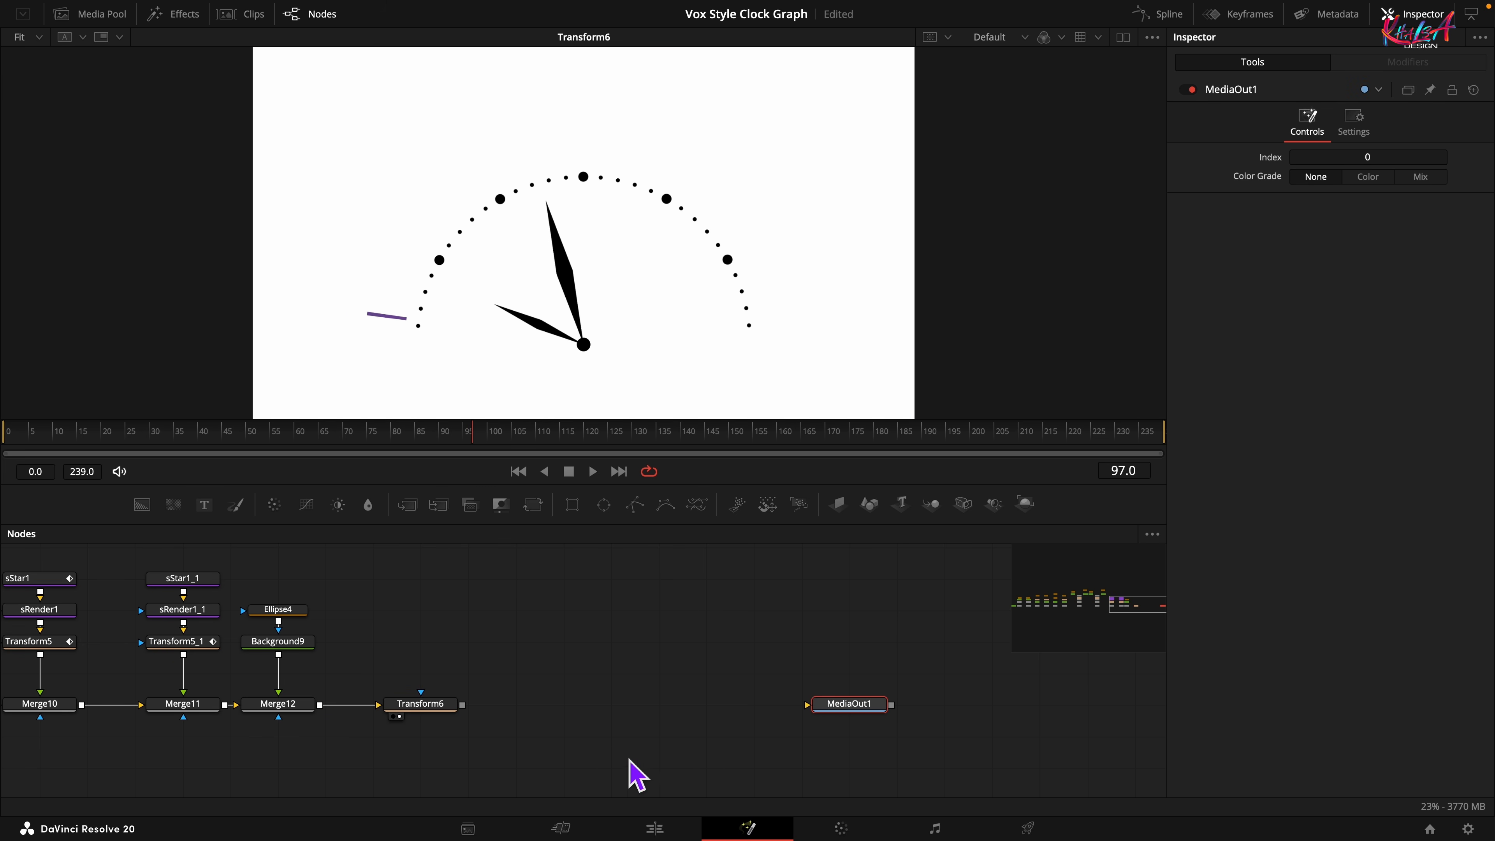
Keyframe Transform6's Center at 0.5, 0.5 on frame 75 and set its Center Y to 0.3 on frame 96
{"action": "left_click", "coordinate": [373, 434]}
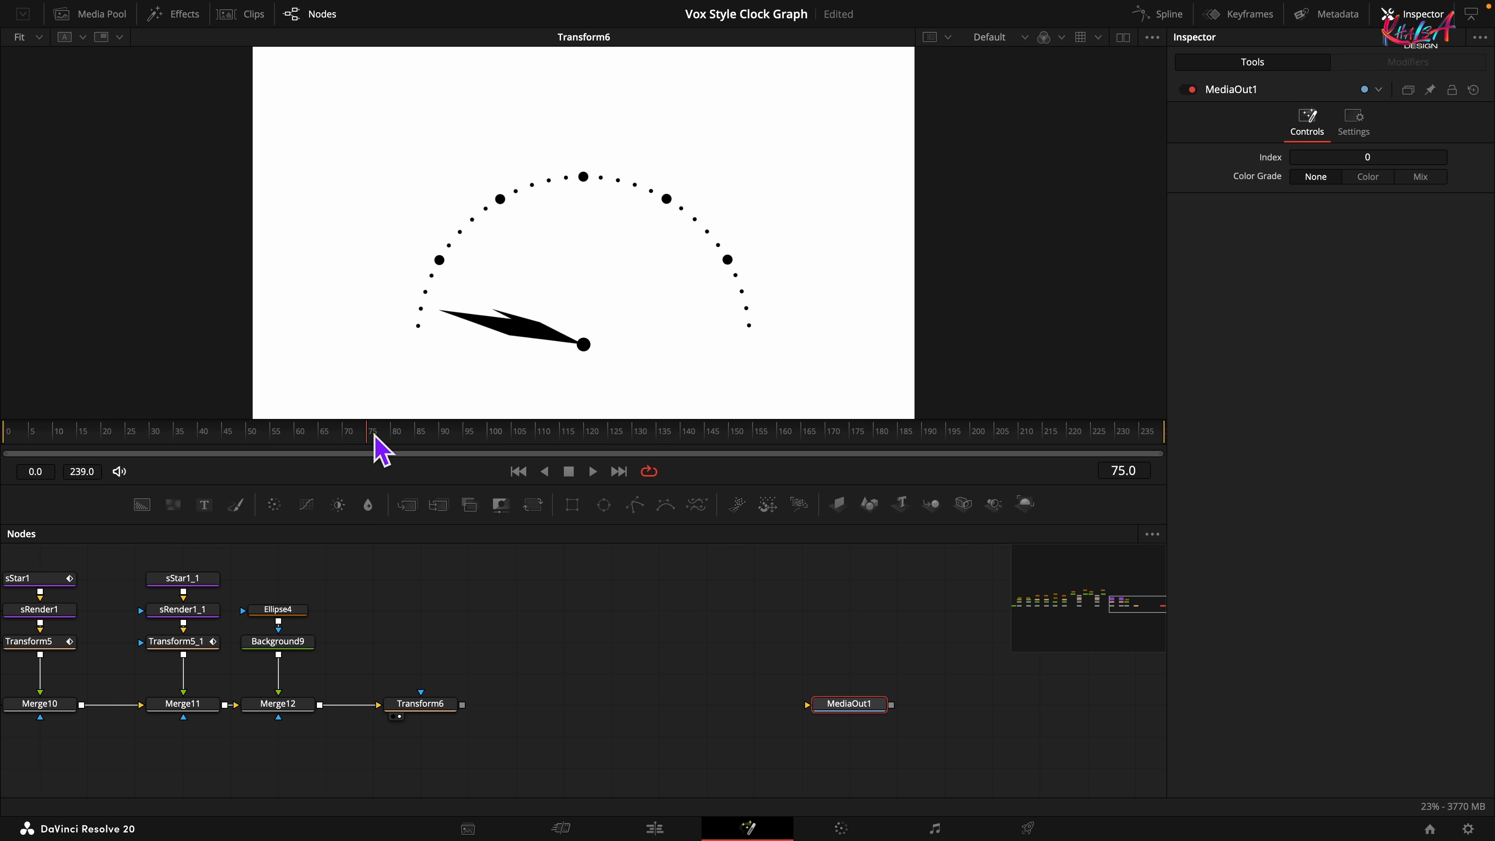
{"action": "left_click", "coordinate": [411, 709]}
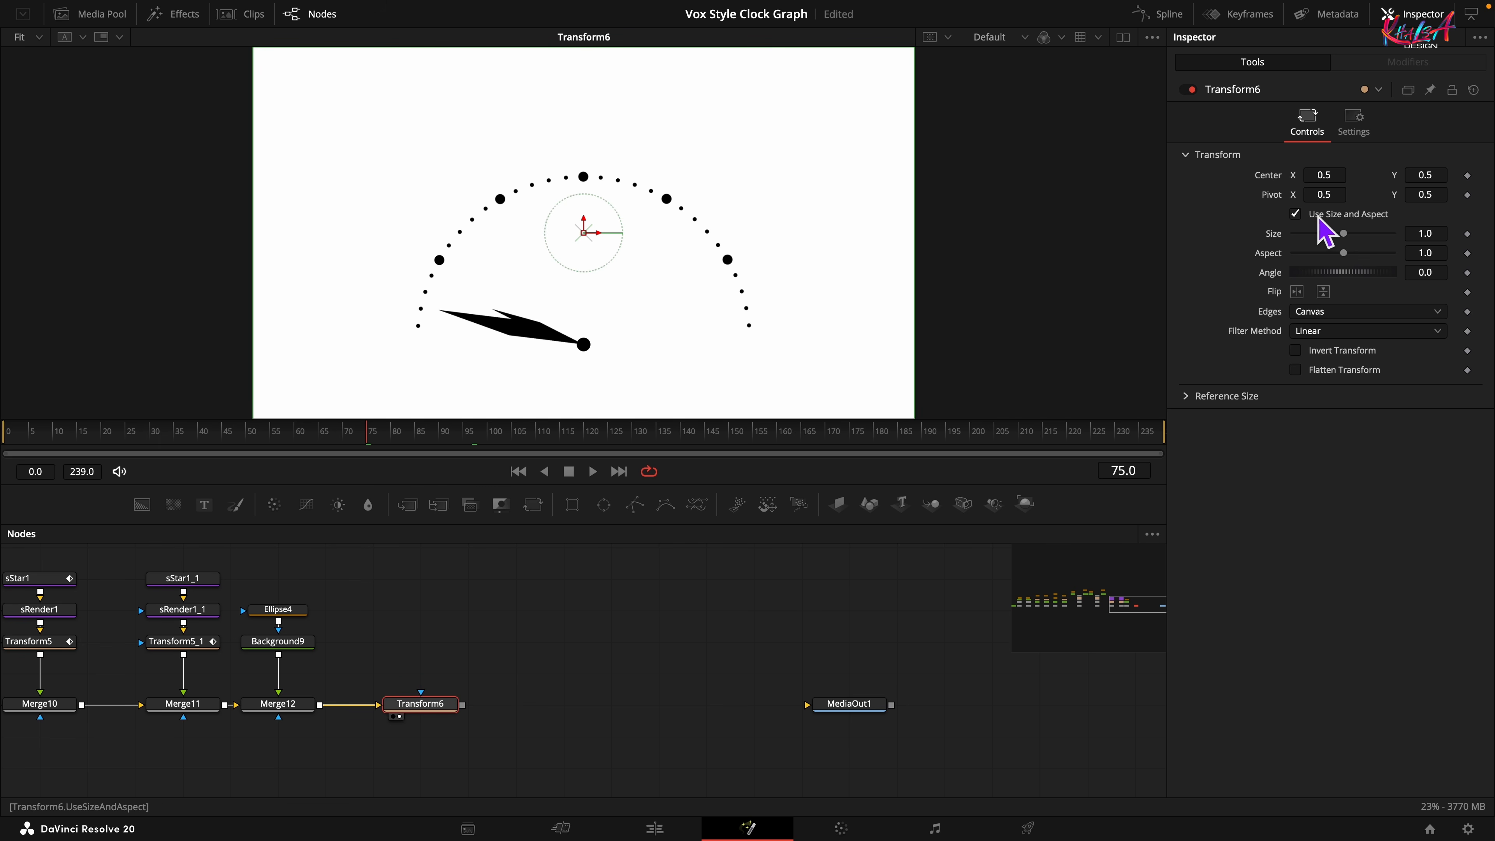
{"action": "left_click", "coordinate": [1467, 176]}
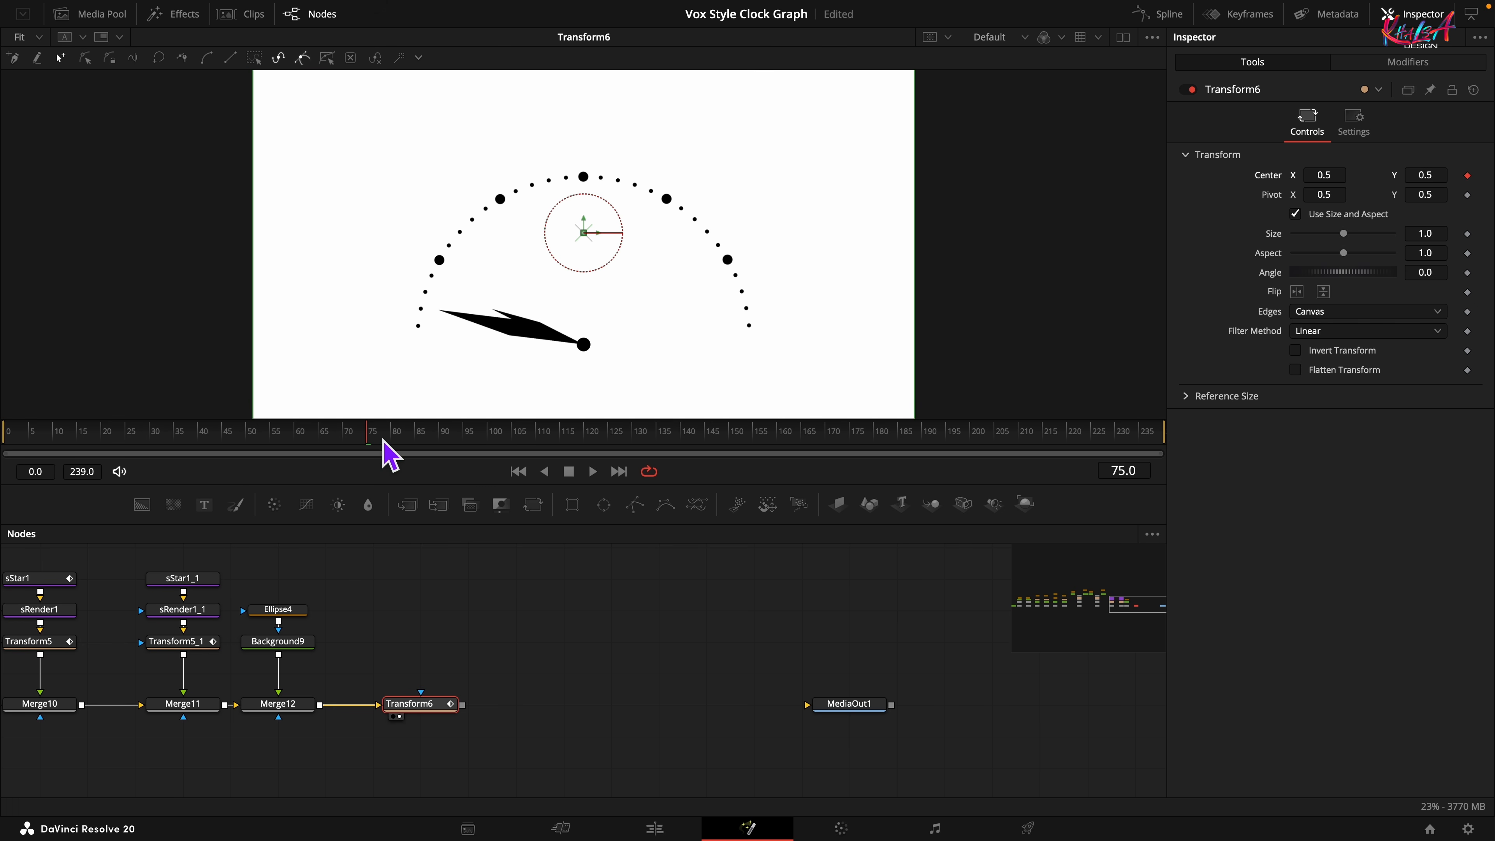
{"action": "left_click_drag", "start_coordinate": [382, 441], "coordinate": [476, 436]}
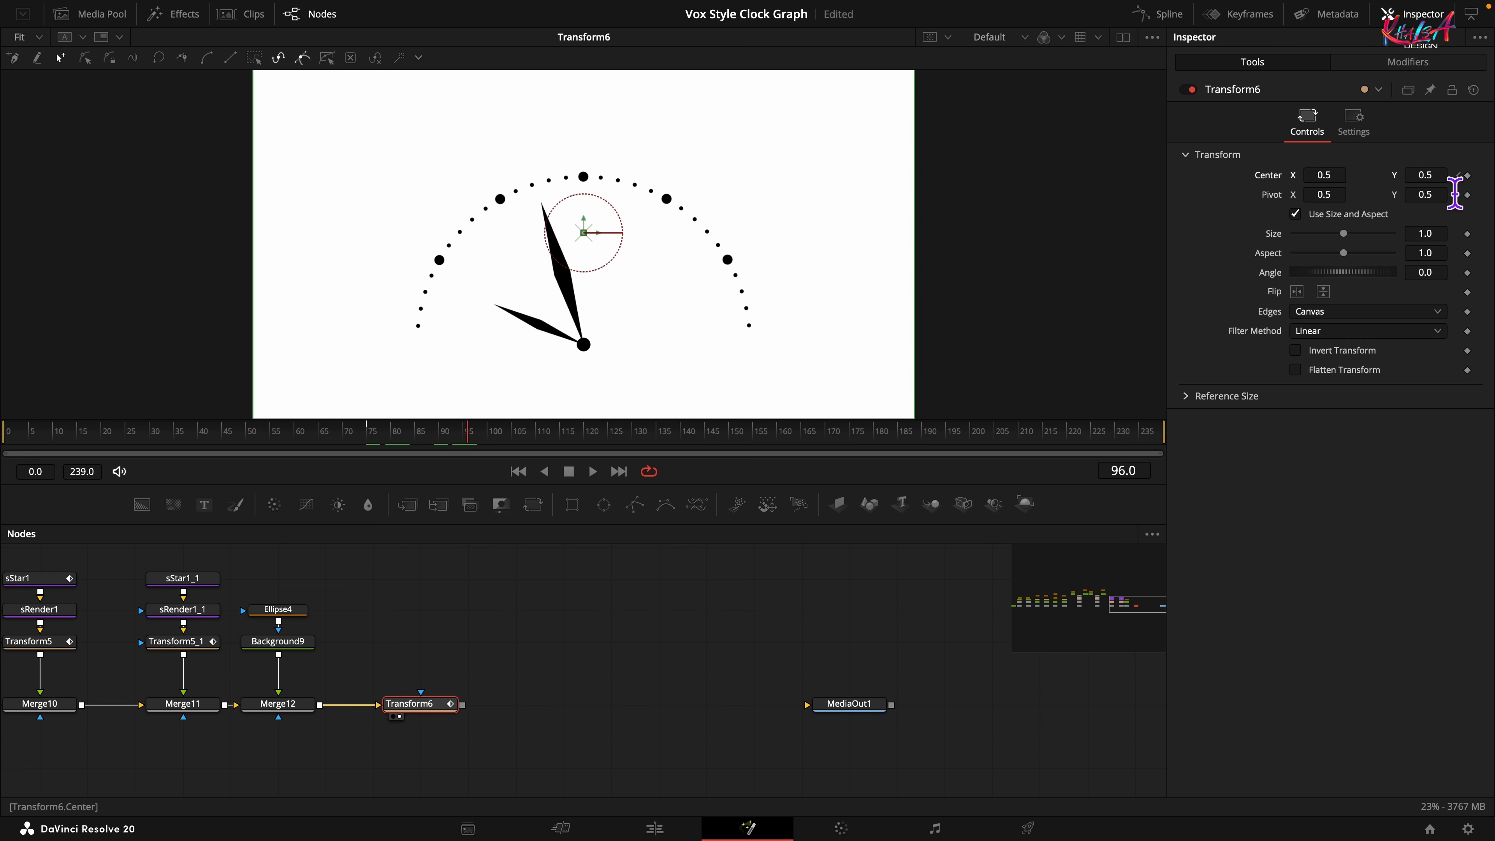
{"action": "left_click", "coordinate": [1427, 176]}
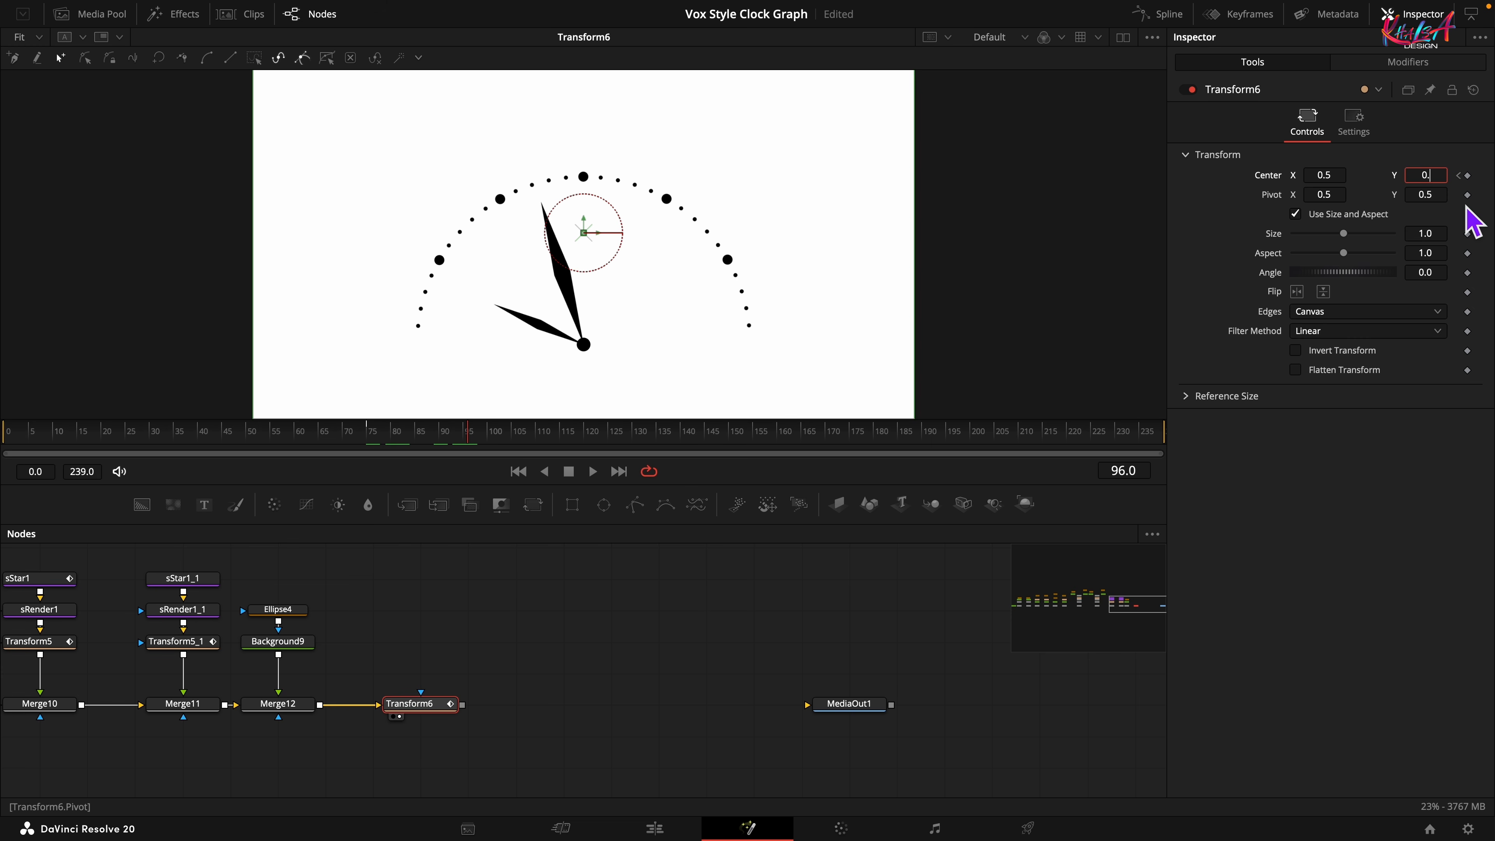
{"action": "key", "text": "Tab"}
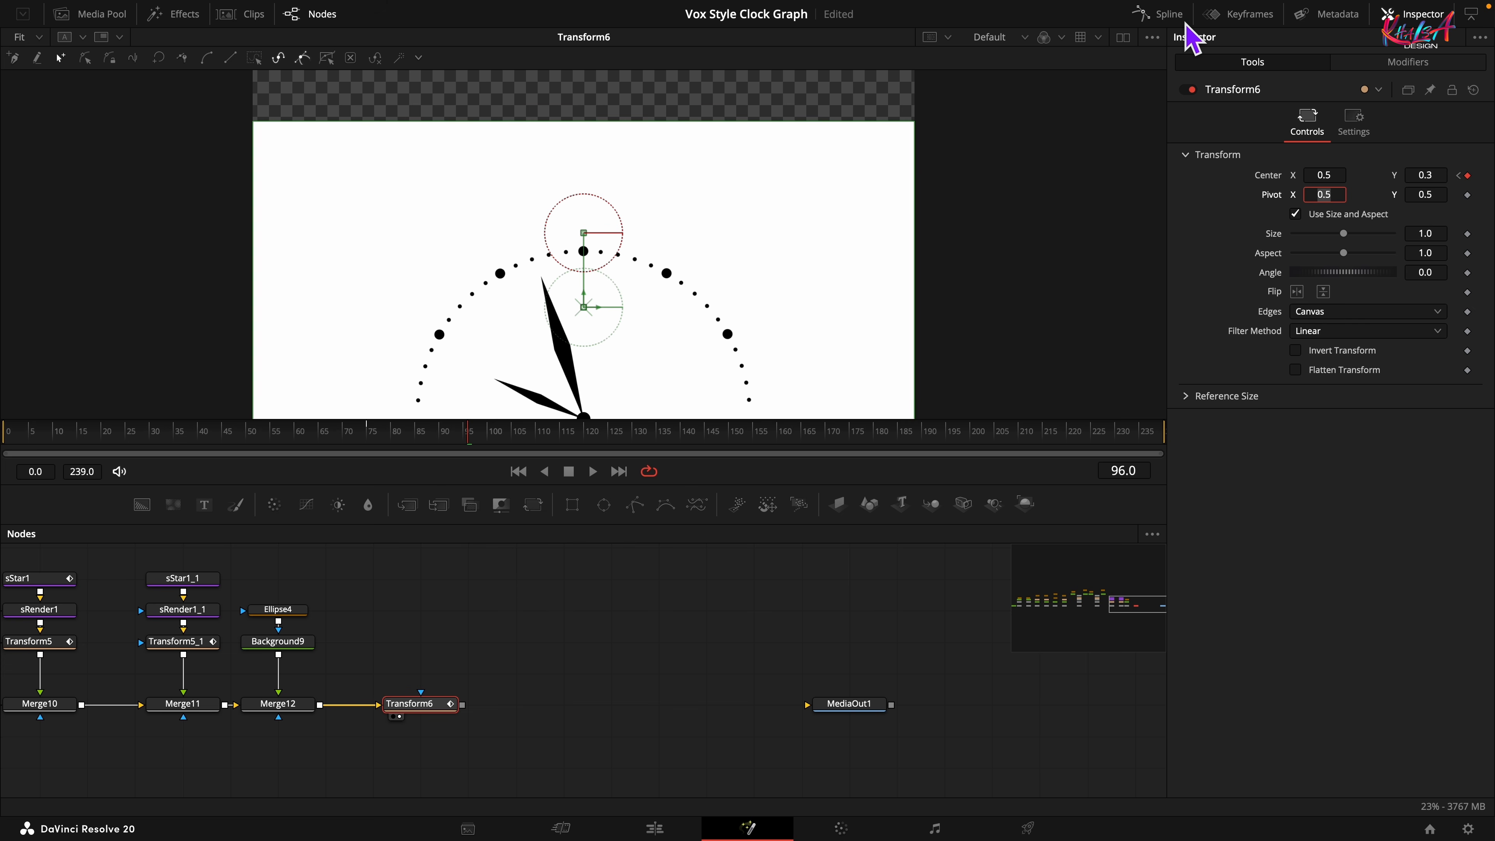
Smooth all of Transform6's Center displacement keyframes in the Spline editor and close the editor
{"action": "left_click", "coordinate": [1157, 14]}
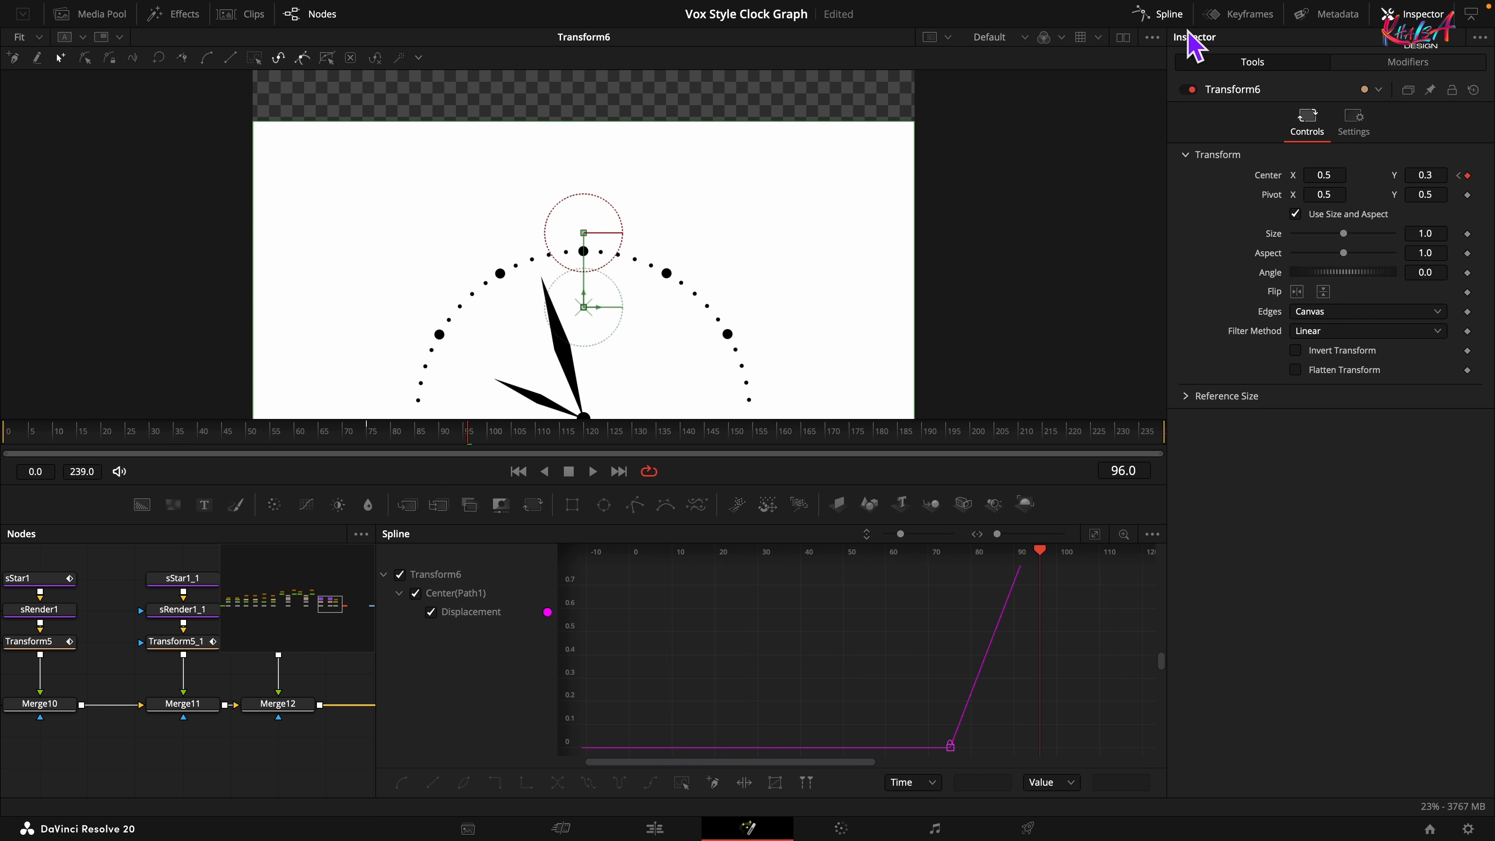
{"action": "left_click", "coordinate": [1095, 534]}
{"action": "left_click", "coordinate": [681, 782]}
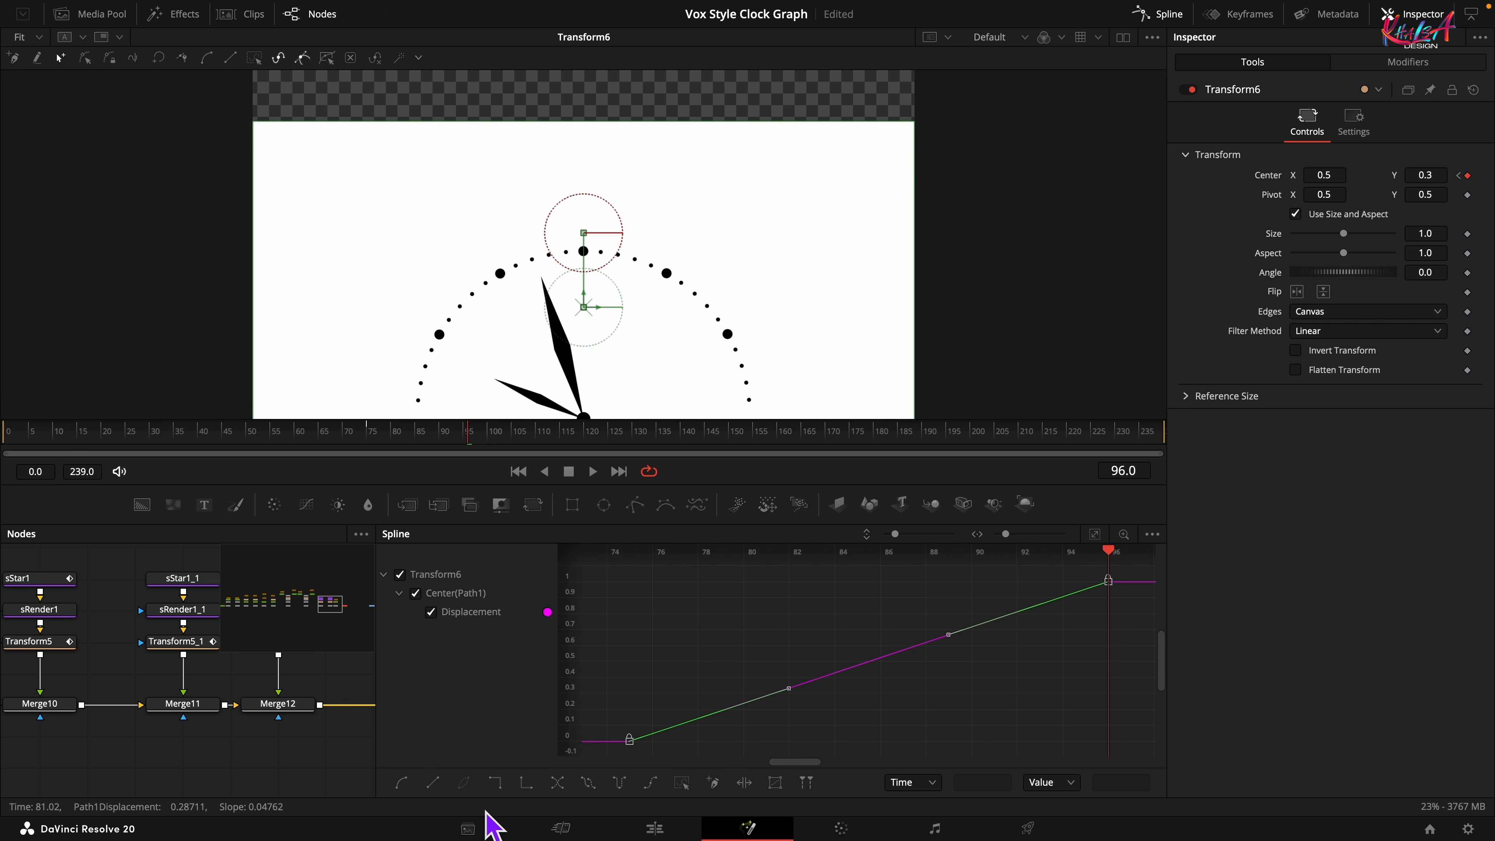
{"action": "left_click", "coordinate": [403, 783]}
{"action": "left_click", "coordinate": [1168, 23]}
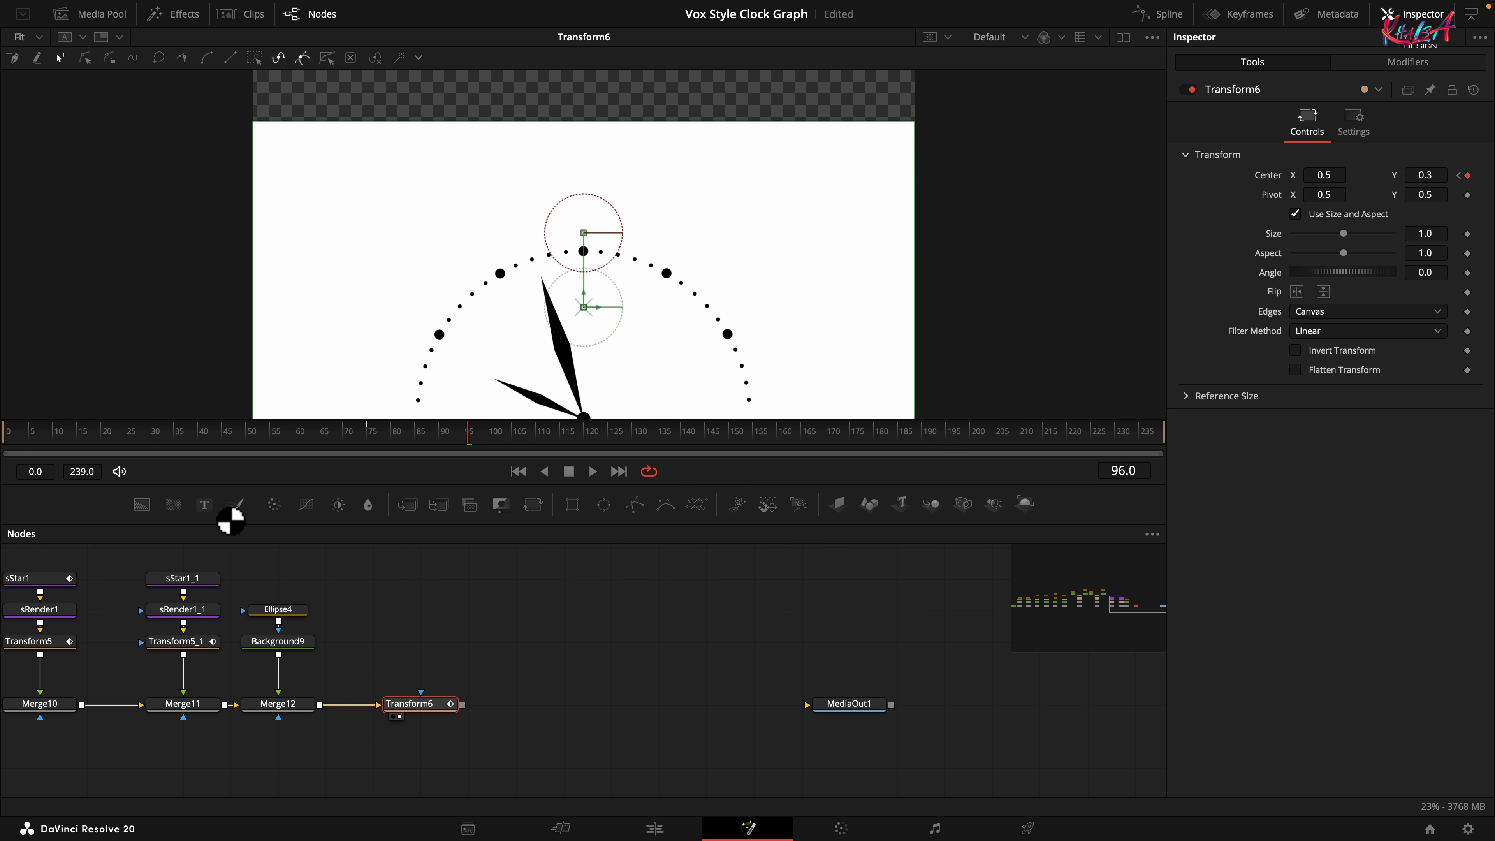
Merge a new Text node over Transform6, view the merge, and enter the text "Oklahoma's late-'90s kindergarten loophole"
{"action": "left_click_drag", "start_coordinate": [204, 506], "coordinate": [465, 706]}
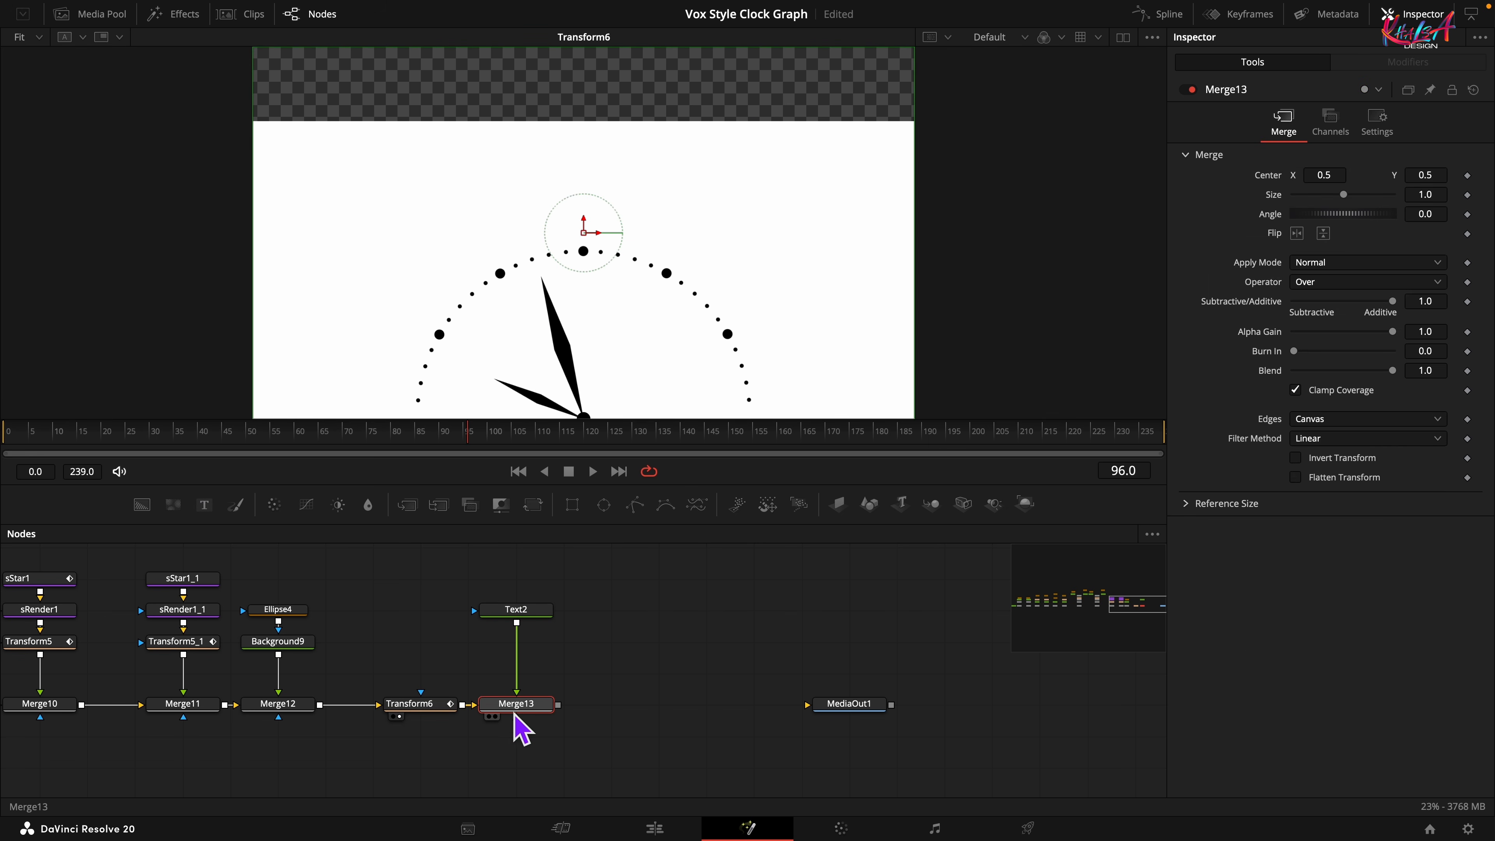
{"action": "left_click", "coordinate": [499, 716]}
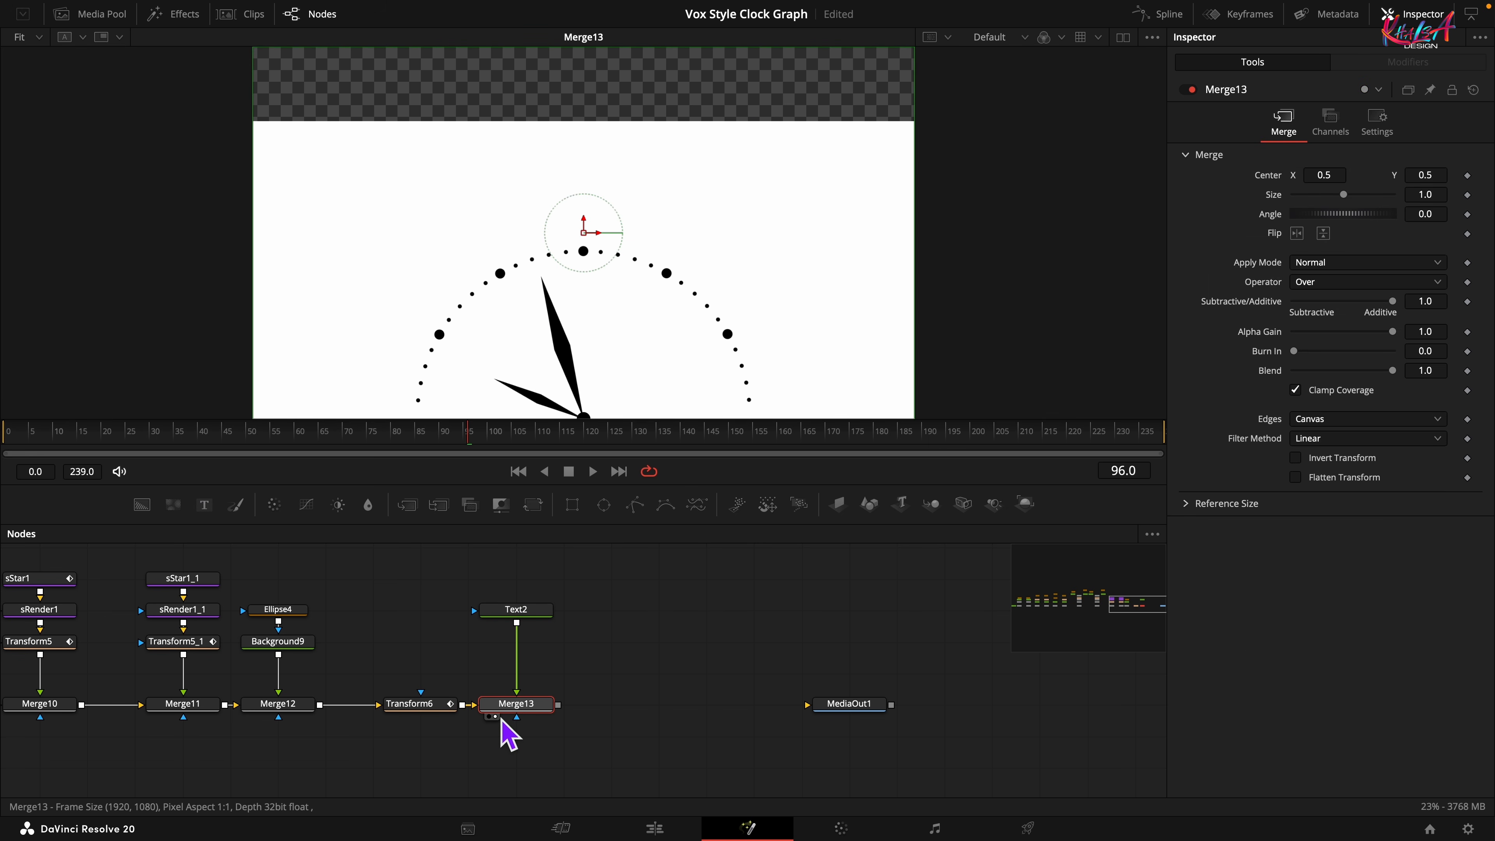
{"action": "left_click", "coordinate": [515, 616]}
{"action": "left_click", "coordinate": [1340, 249]}
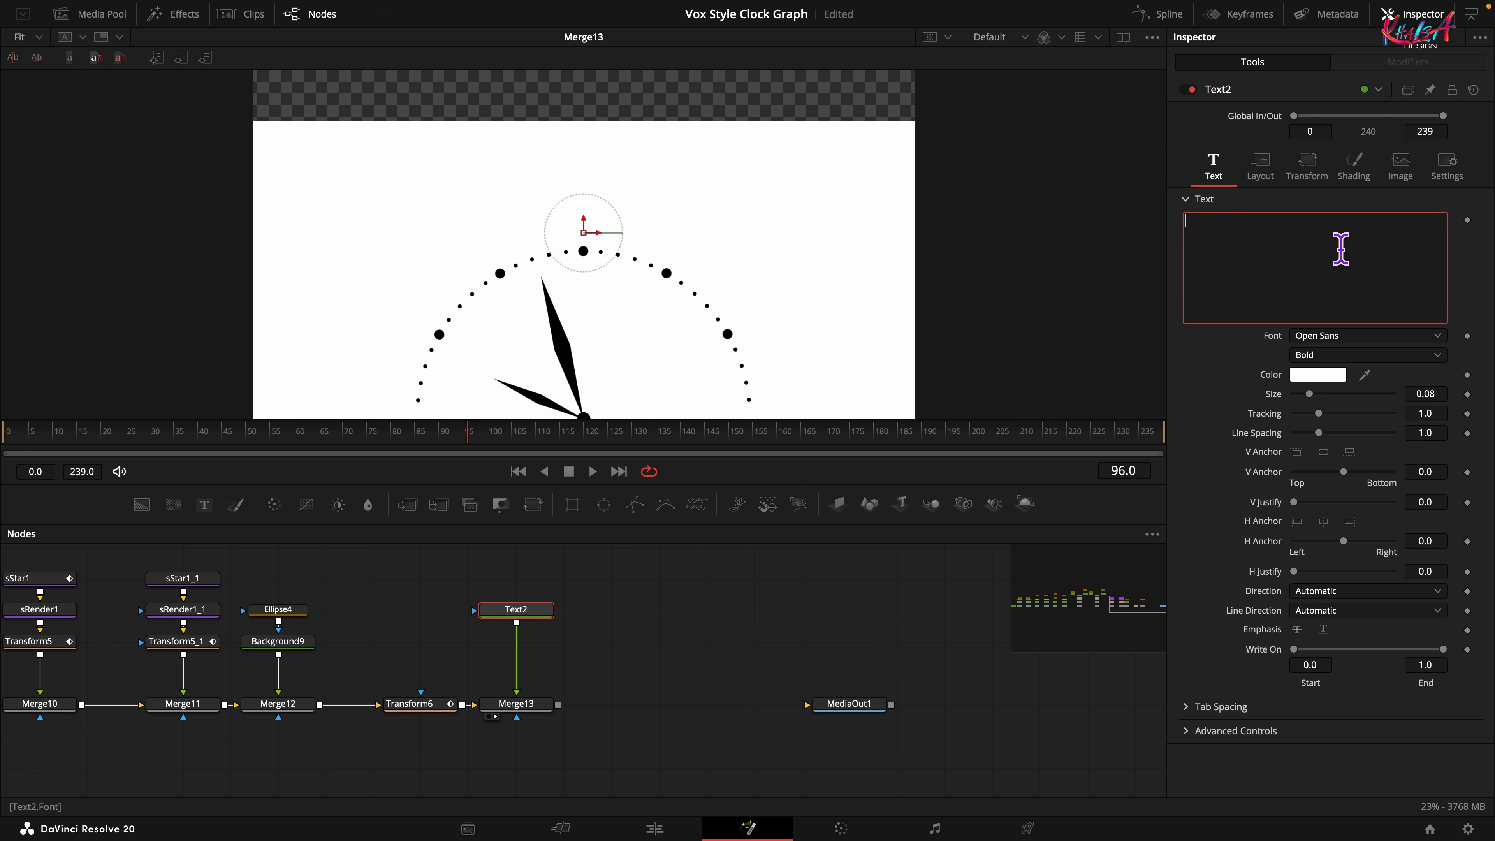
{"action": "type", "text": "Oklahoma's late-'90s kindergarten loophole"}
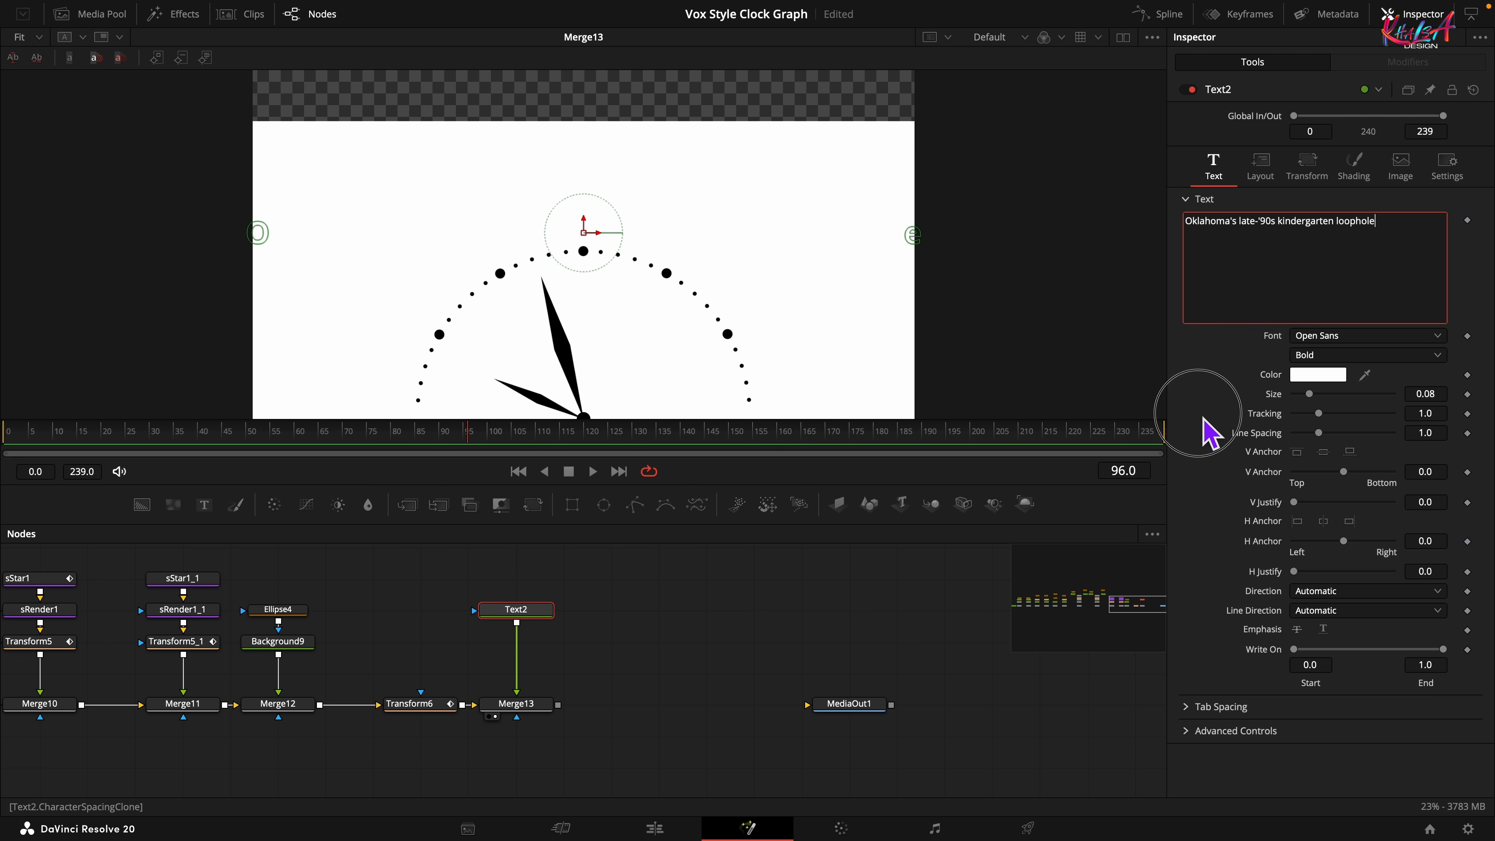
Color the Text2 title black and change its font to Playfair Display
{"action": "left_click", "coordinate": [1328, 380]}
{"action": "left_click_drag", "start_coordinate": [1171, 568], "coordinate": [1348, 632]}
{"action": "left_click", "coordinate": [1337, 627]}
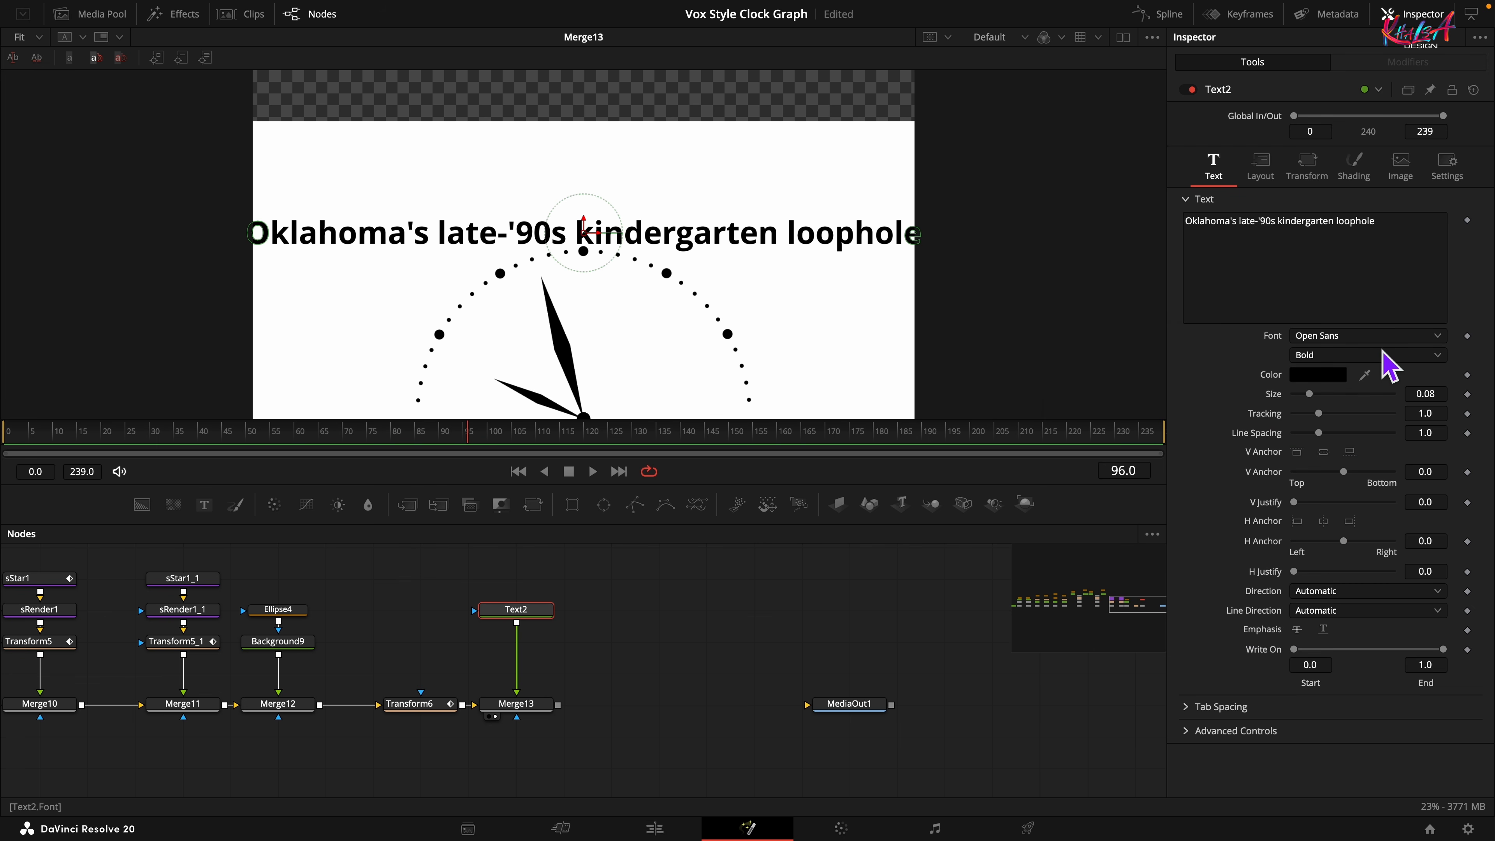
{"action": "left_click", "coordinate": [1384, 340]}
{"action": "type", "text": "po"}
{"action": "key", "text": "Up"}
{"action": "key", "text": "Up"}
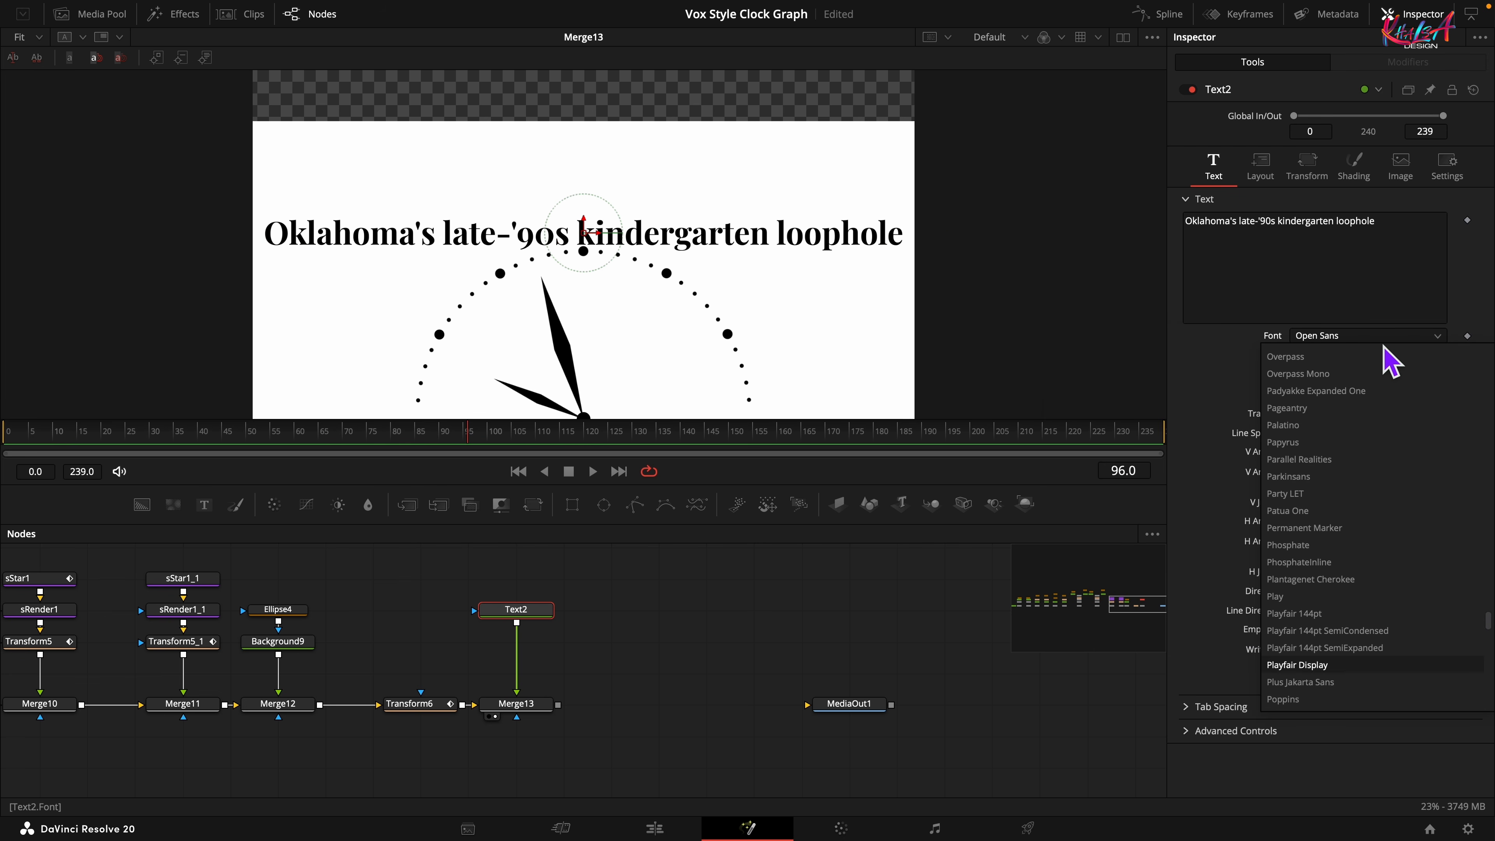
{"action": "key", "text": "Return"}
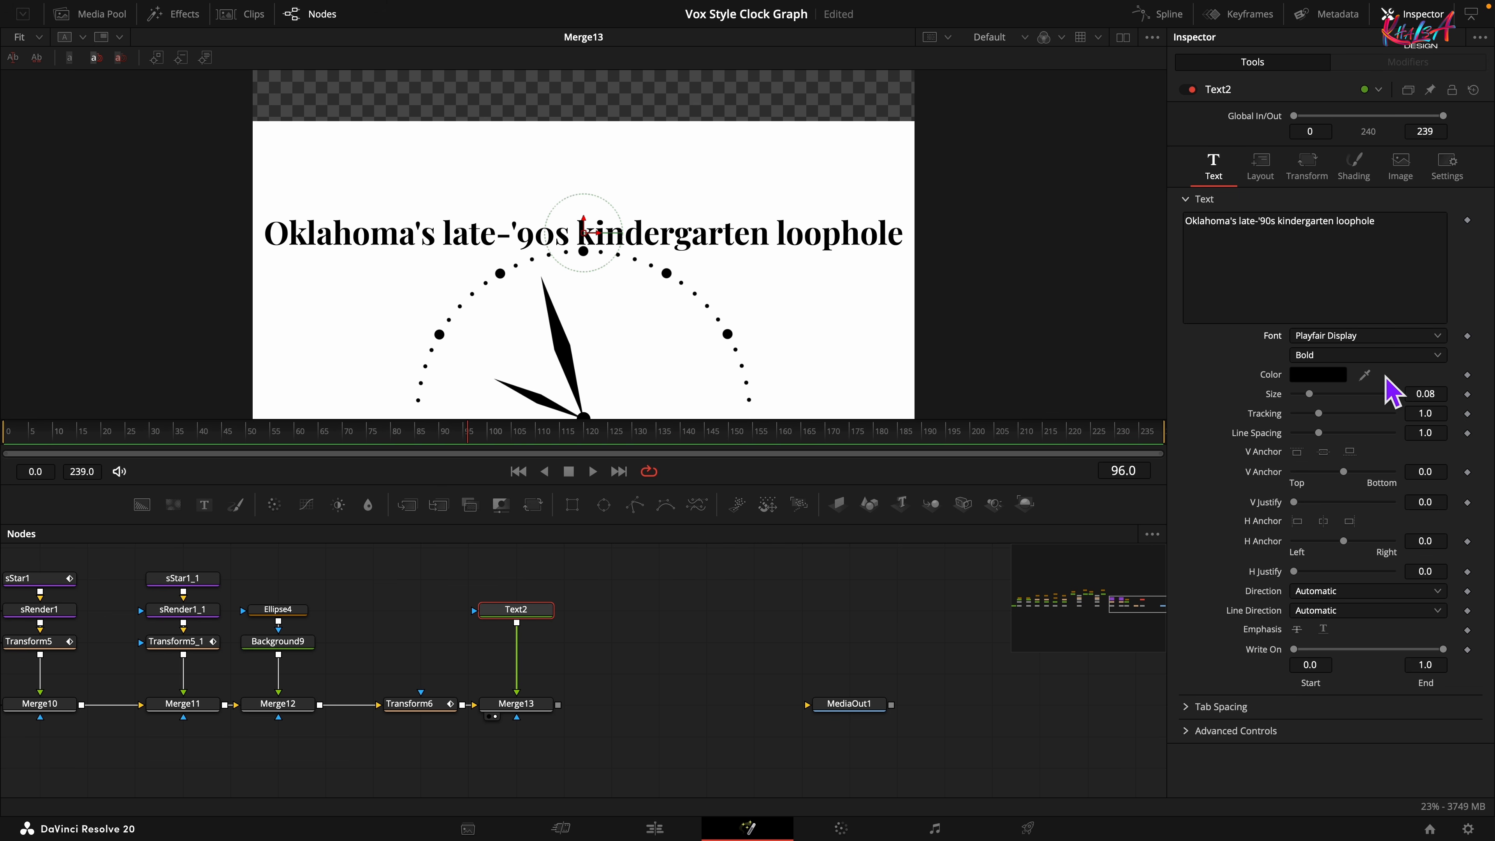
Set the title's text size to 0.06 and its layout Center Y to 0.8
{"action": "left_click", "coordinate": [1436, 393]}
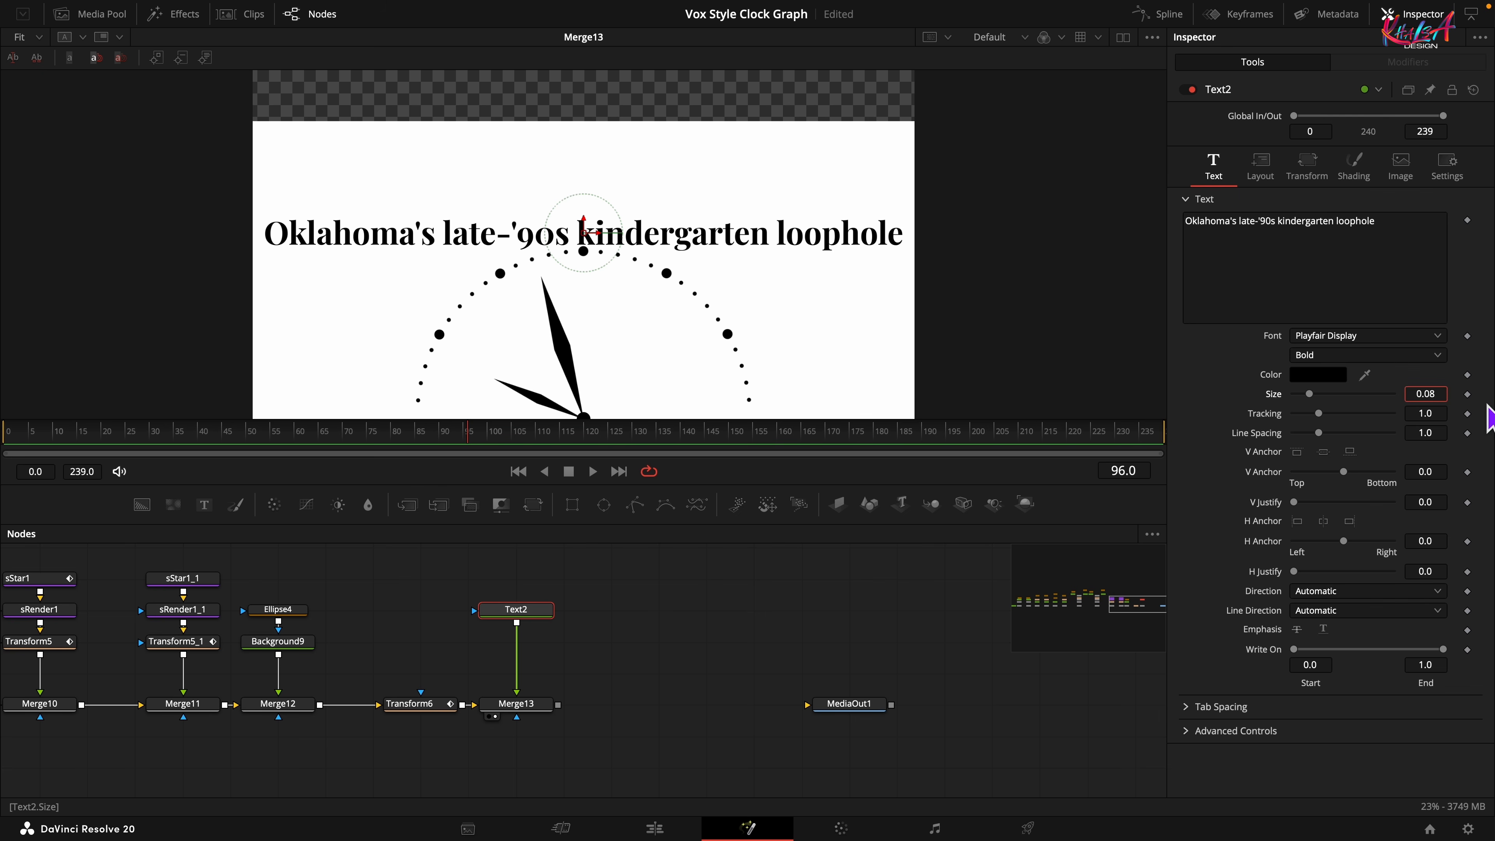
{"action": "key", "text": "Tab"}
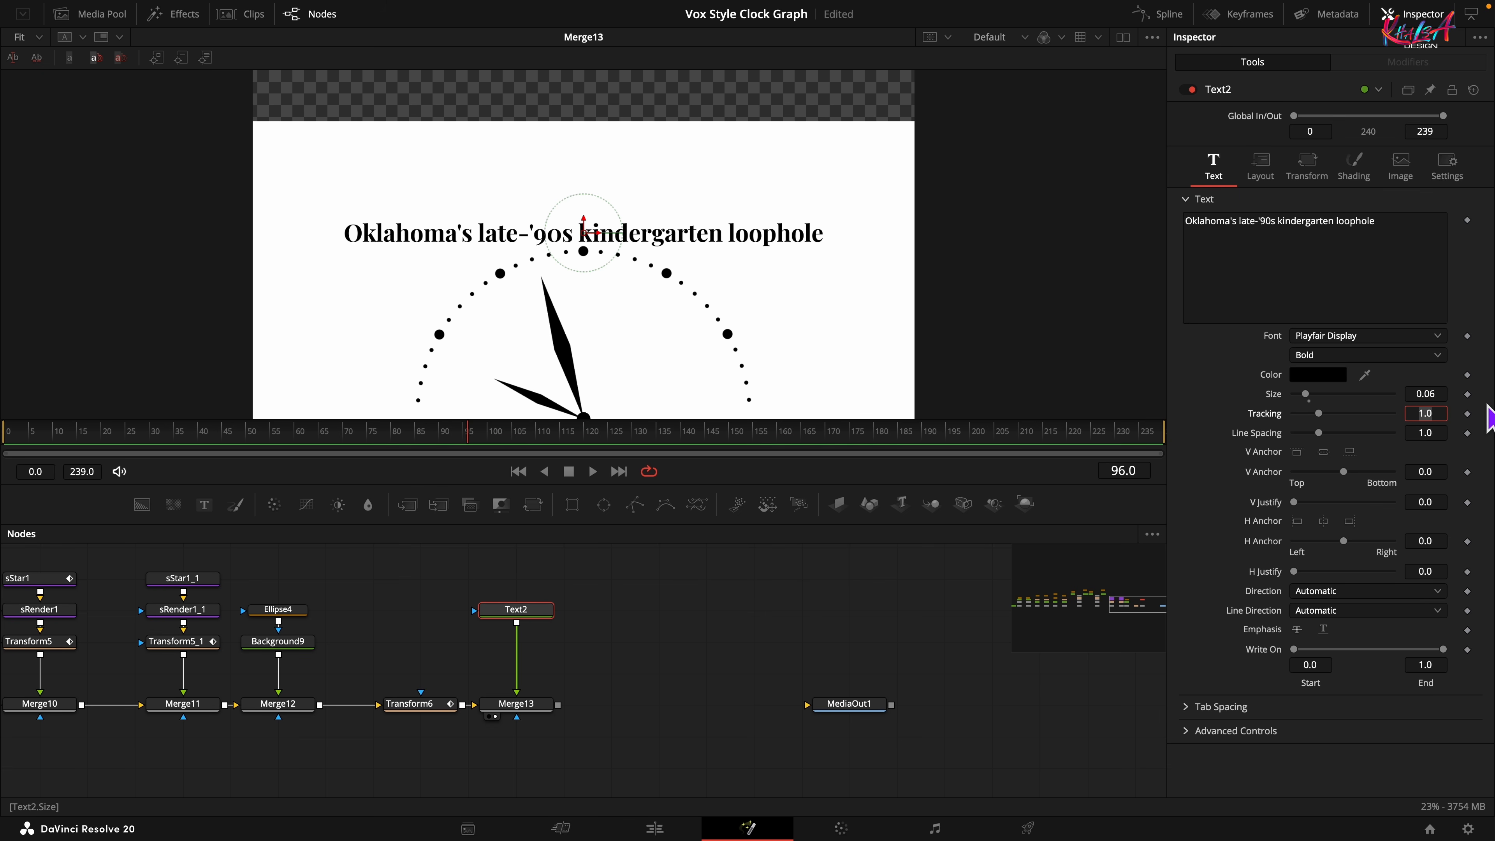
{"action": "left_click", "coordinate": [1263, 167]}
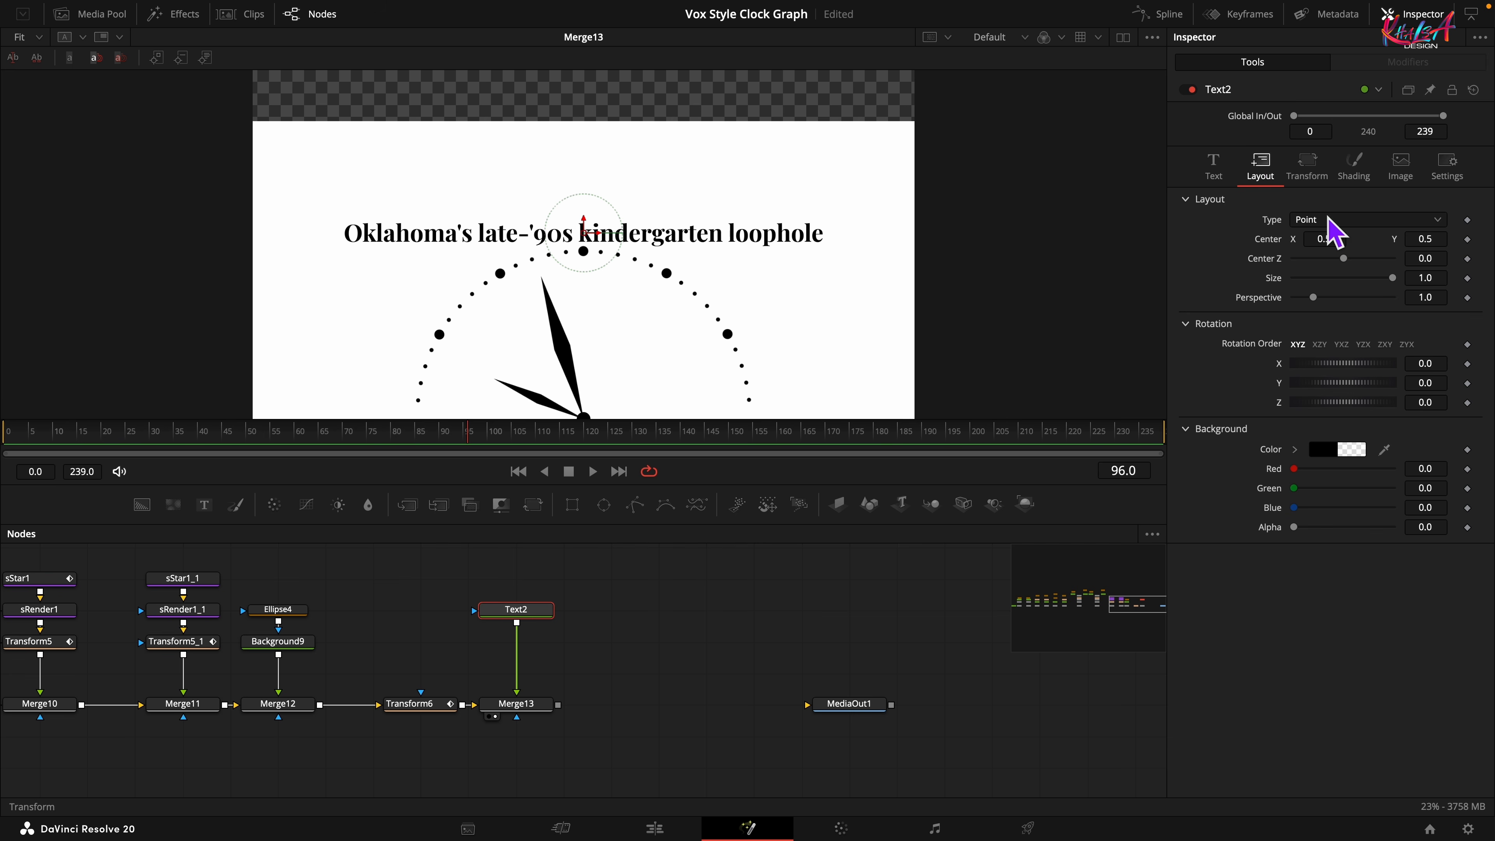
{"action": "left_click", "coordinate": [1444, 241]}
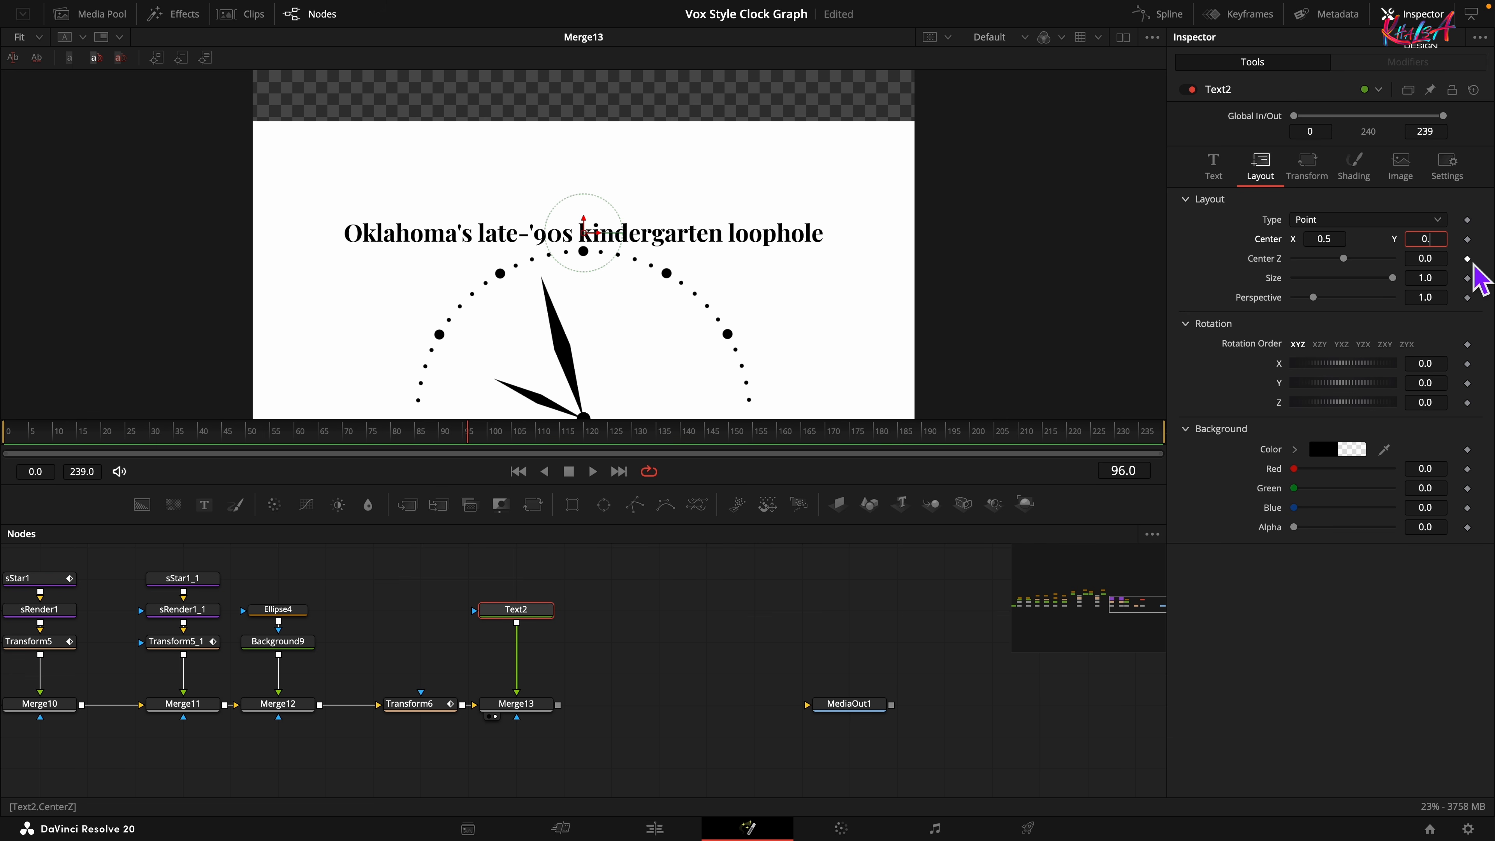
{"action": "type", "text": "0.8"}
{"action": "key", "text": "Tab"}
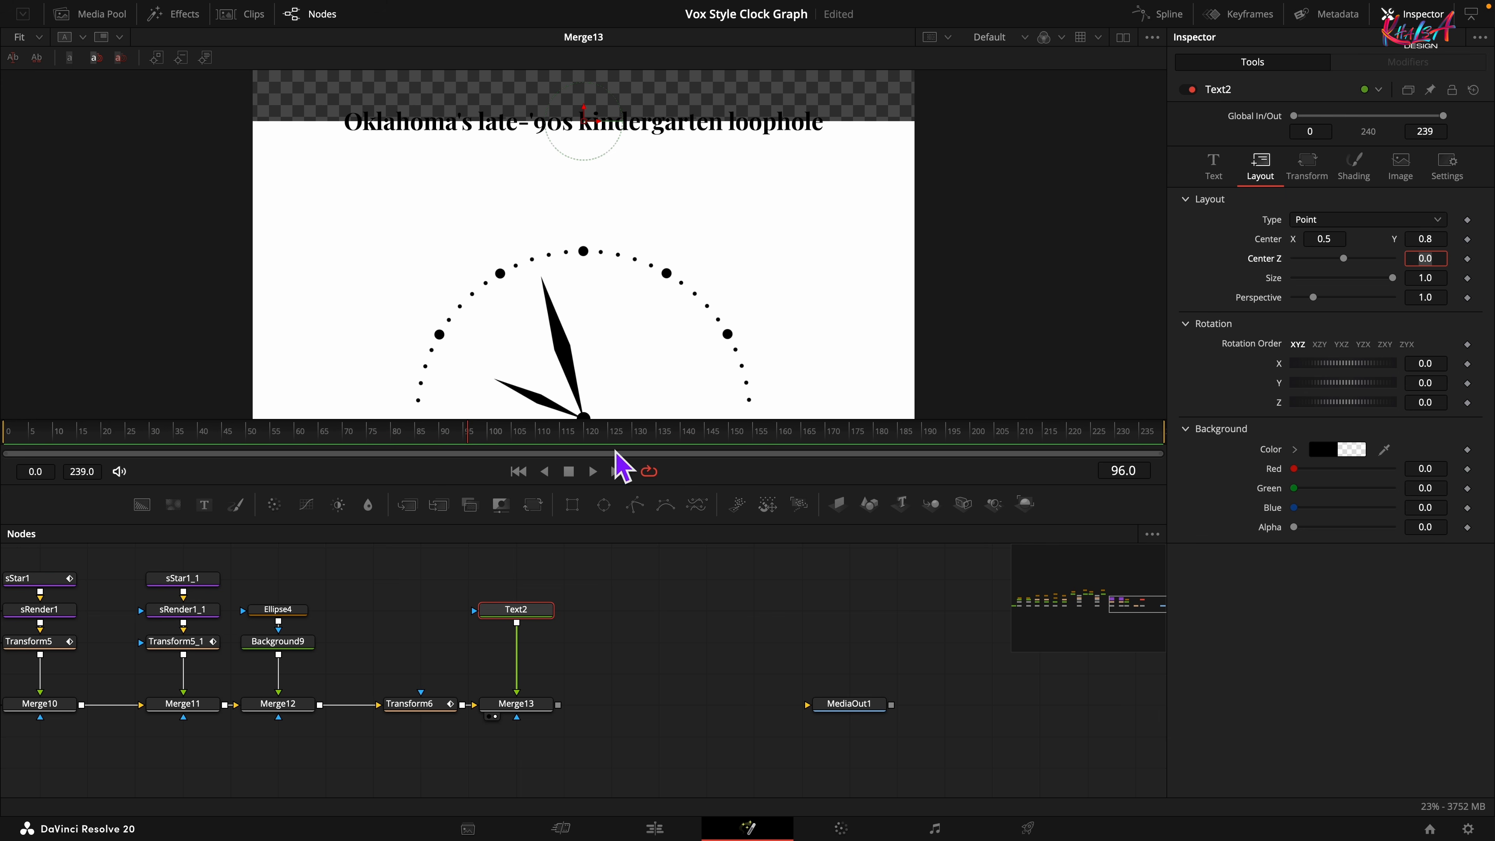
Keyframe Text2's Write On fully written at frame 48 and its end pulled back to the start at frame 0, and preview the reveal
{"action": "left_click_drag", "start_coordinate": [480, 438], "coordinate": [244, 439]}
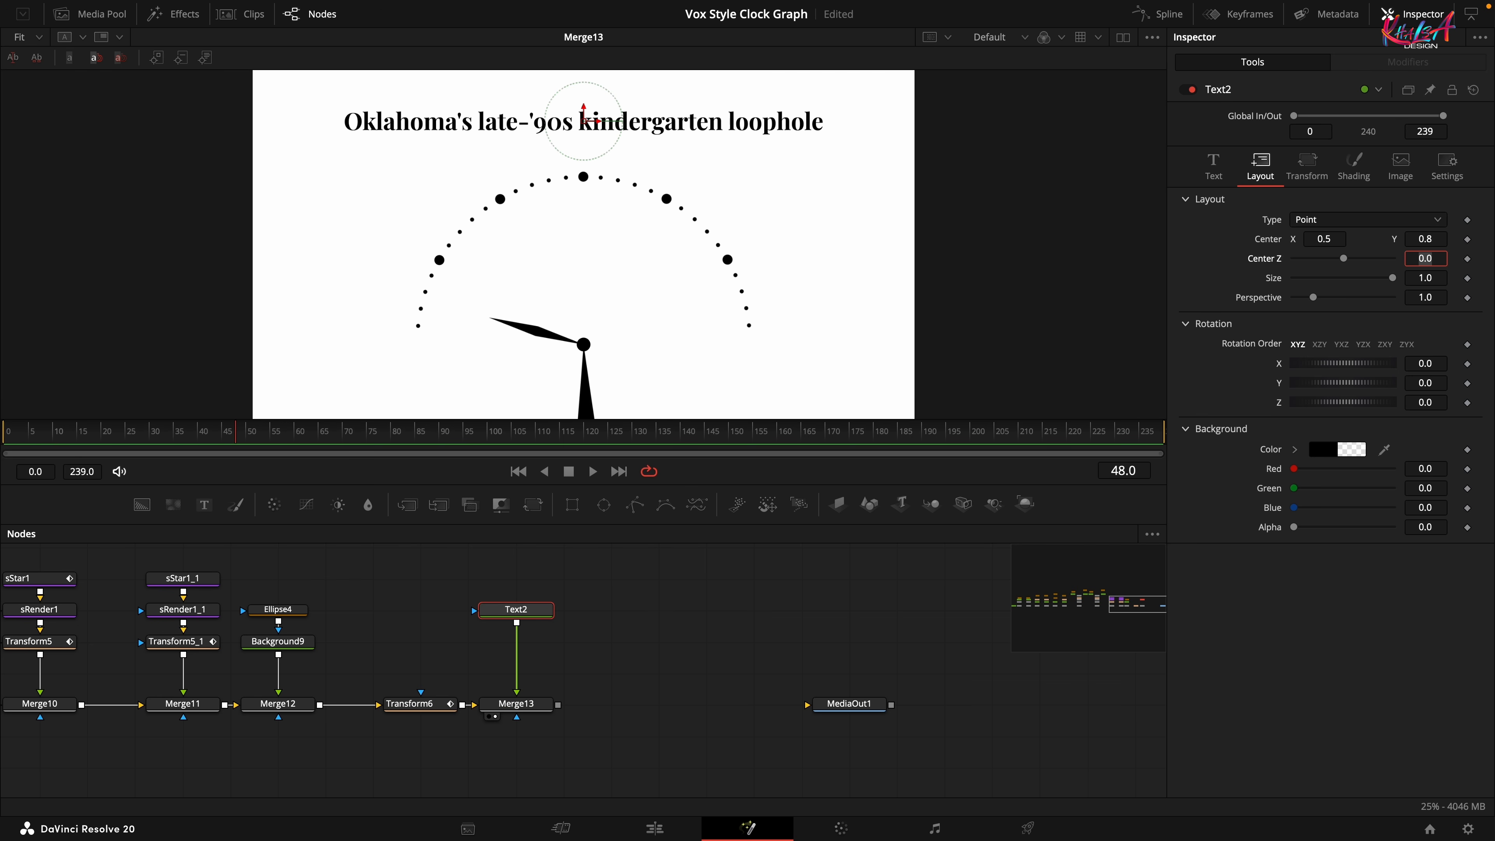
{"action": "left_click", "coordinate": [1213, 166]}
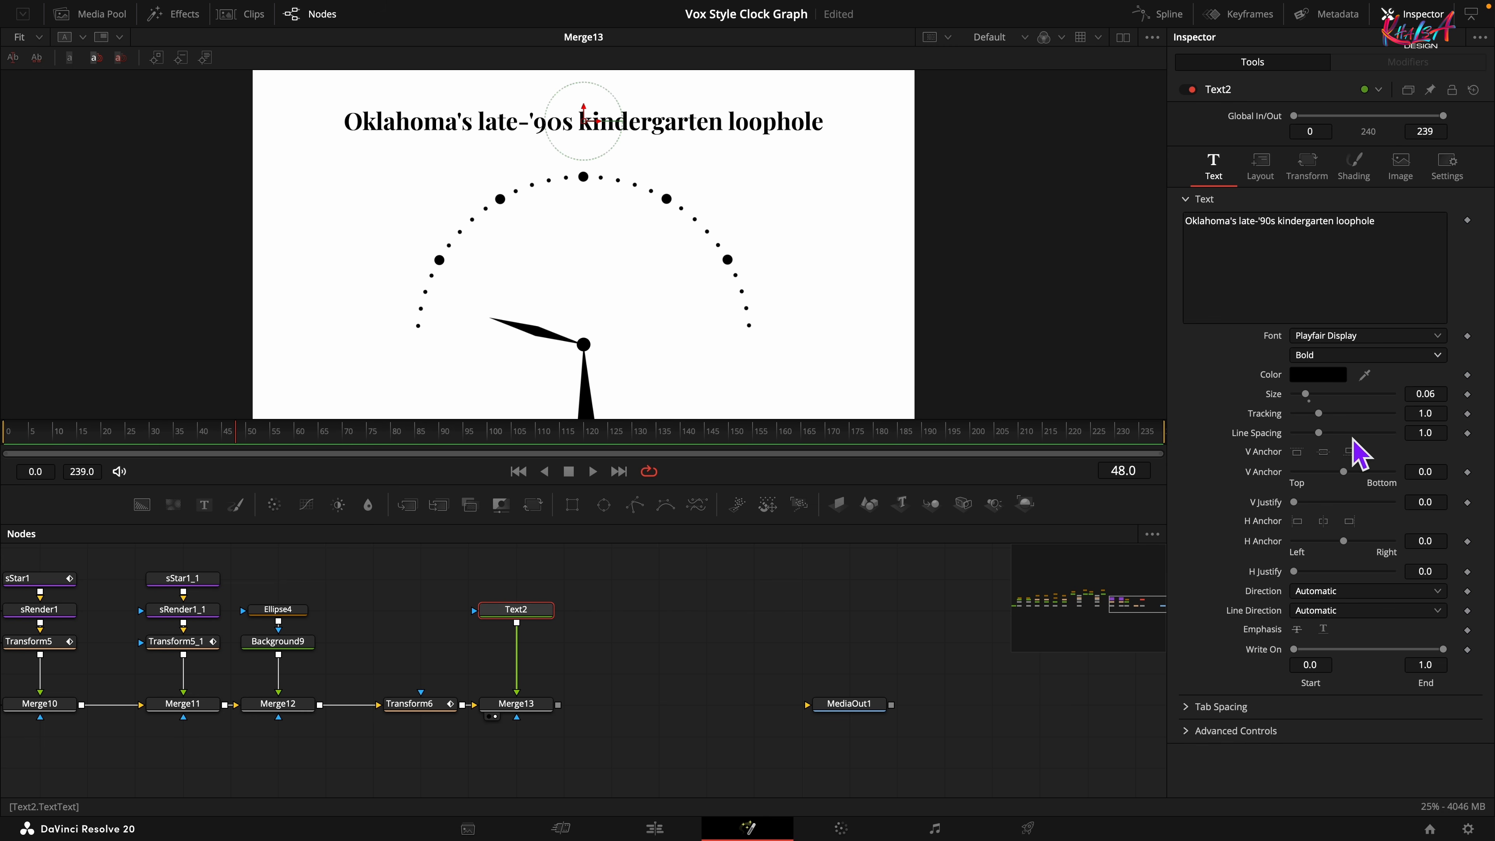
{"action": "left_click", "coordinate": [1467, 649]}
{"action": "left_click_drag", "start_coordinate": [231, 434], "coordinate": [7, 471]}
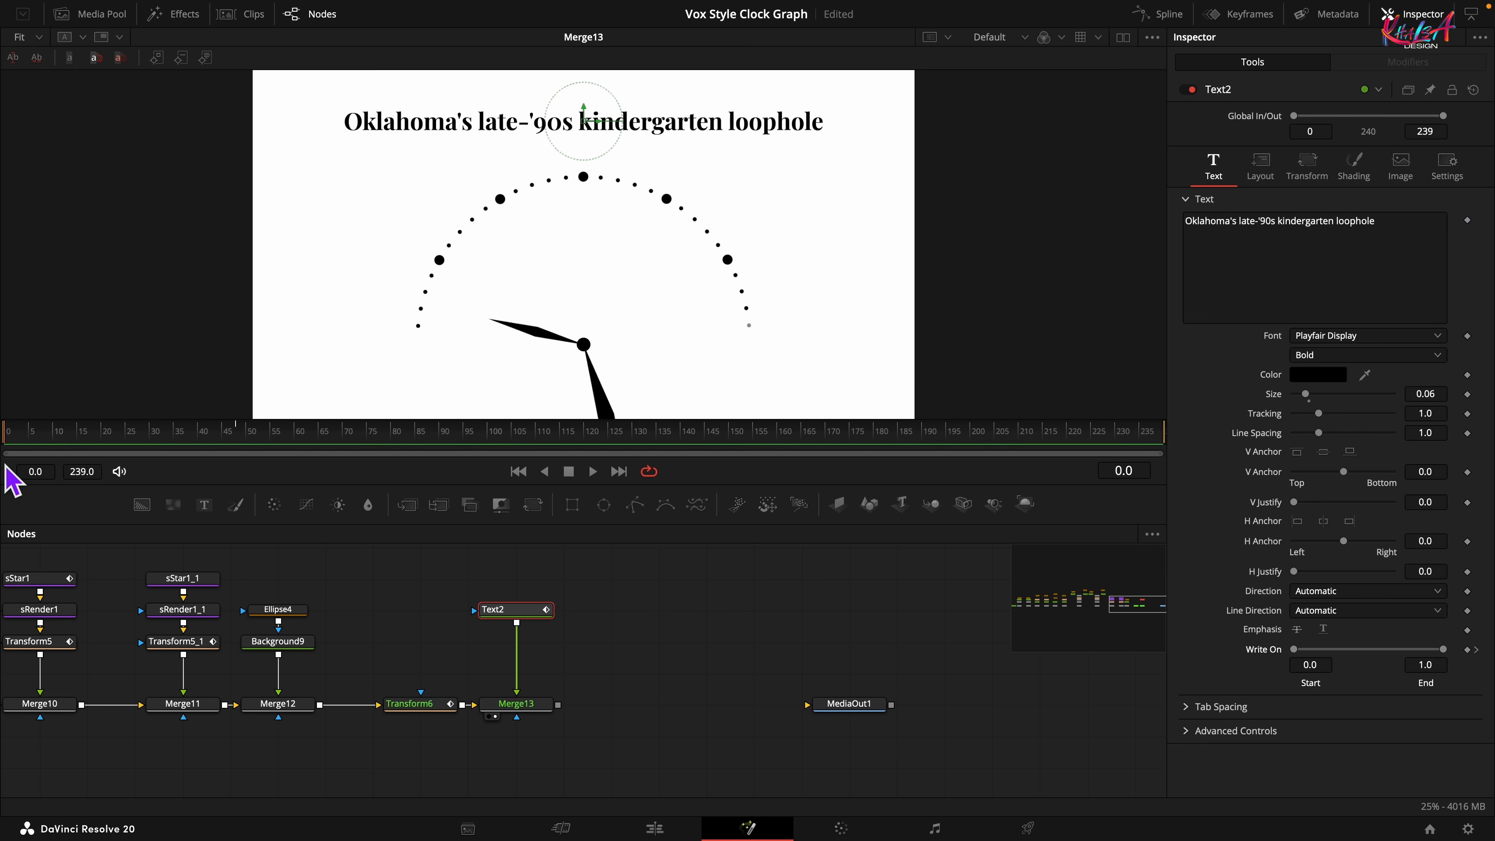
{"action": "left_click_drag", "start_coordinate": [1442, 649], "coordinate": [1215, 700]}
{"action": "left_click_drag", "start_coordinate": [20, 446], "coordinate": [314, 449]}
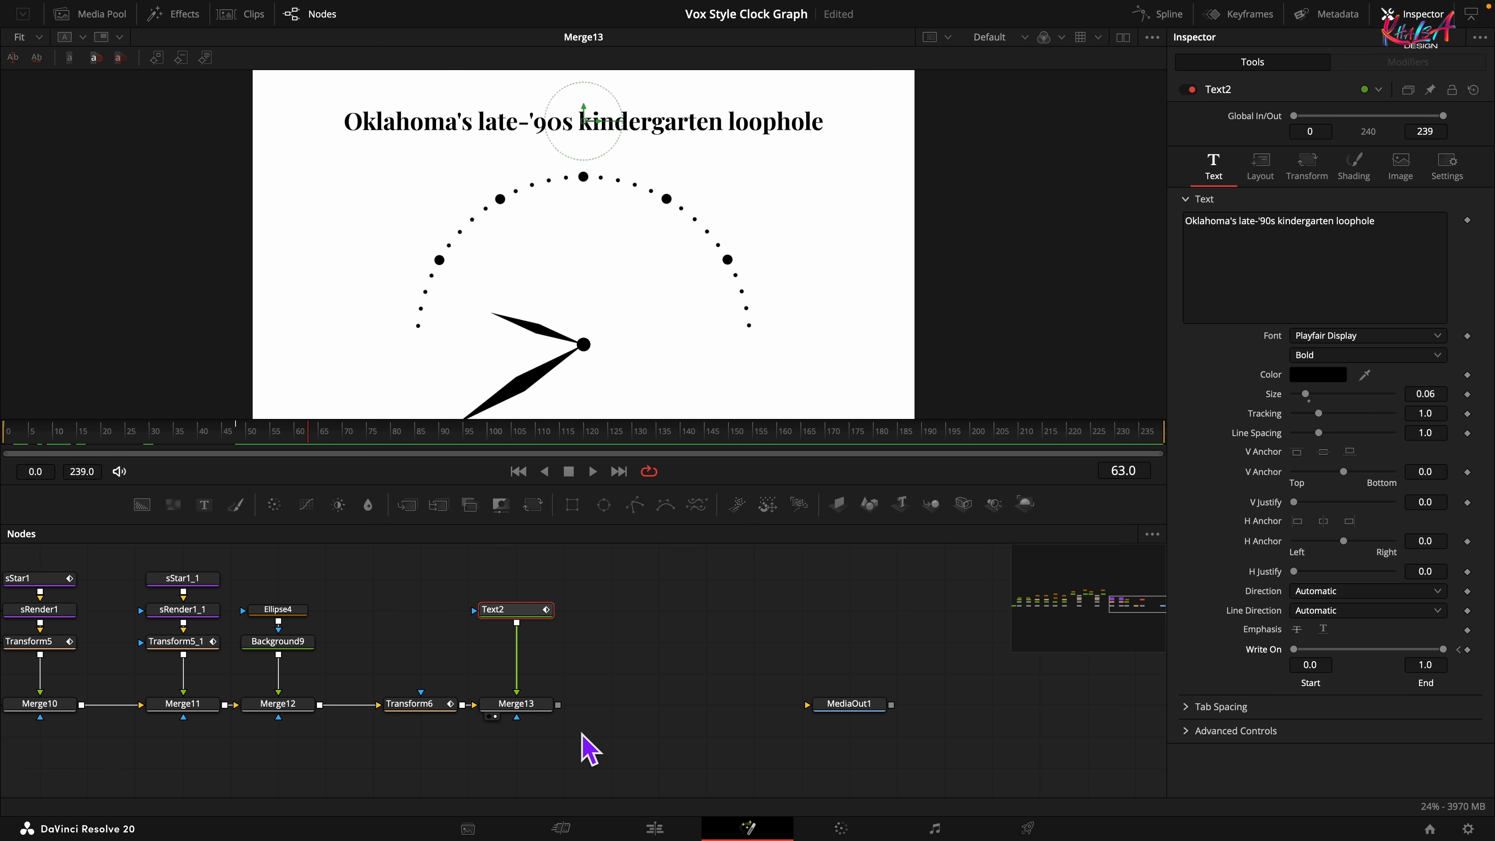
Add a Transform node after Merge13, line it up in the node chain, and view its output
{"action": "left_click", "coordinate": [548, 712]}
{"action": "left_click", "coordinate": [532, 505]}
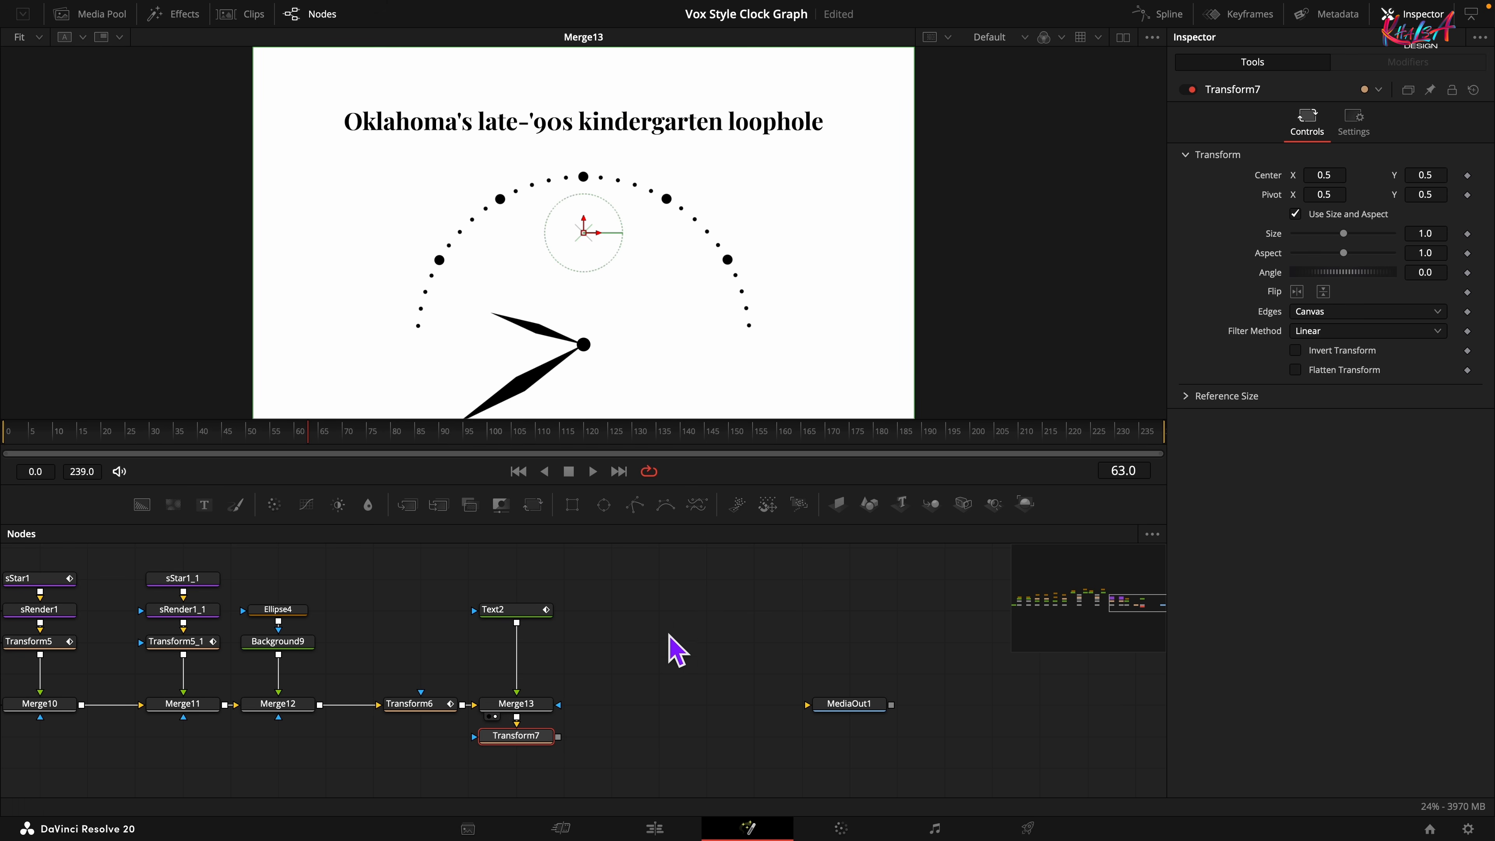
{"action": "left_click_drag", "start_coordinate": [533, 737], "coordinate": [650, 720]}
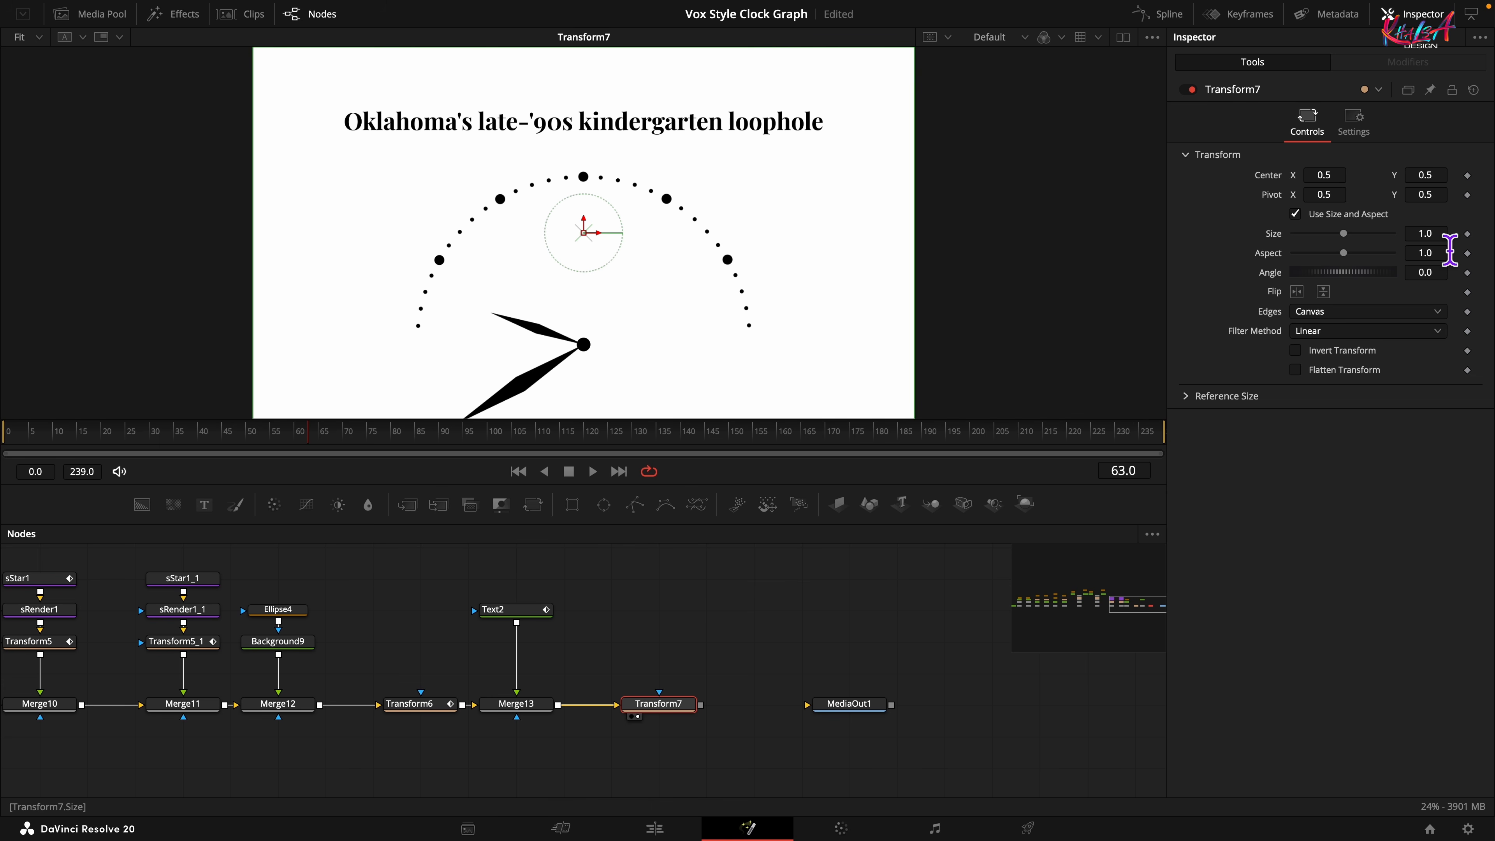
Set Transform7's Size to 1.3 and keyframe it at frame 0
{"action": "left_click", "coordinate": [1442, 235]}
{"action": "key", "text": "Tab"}
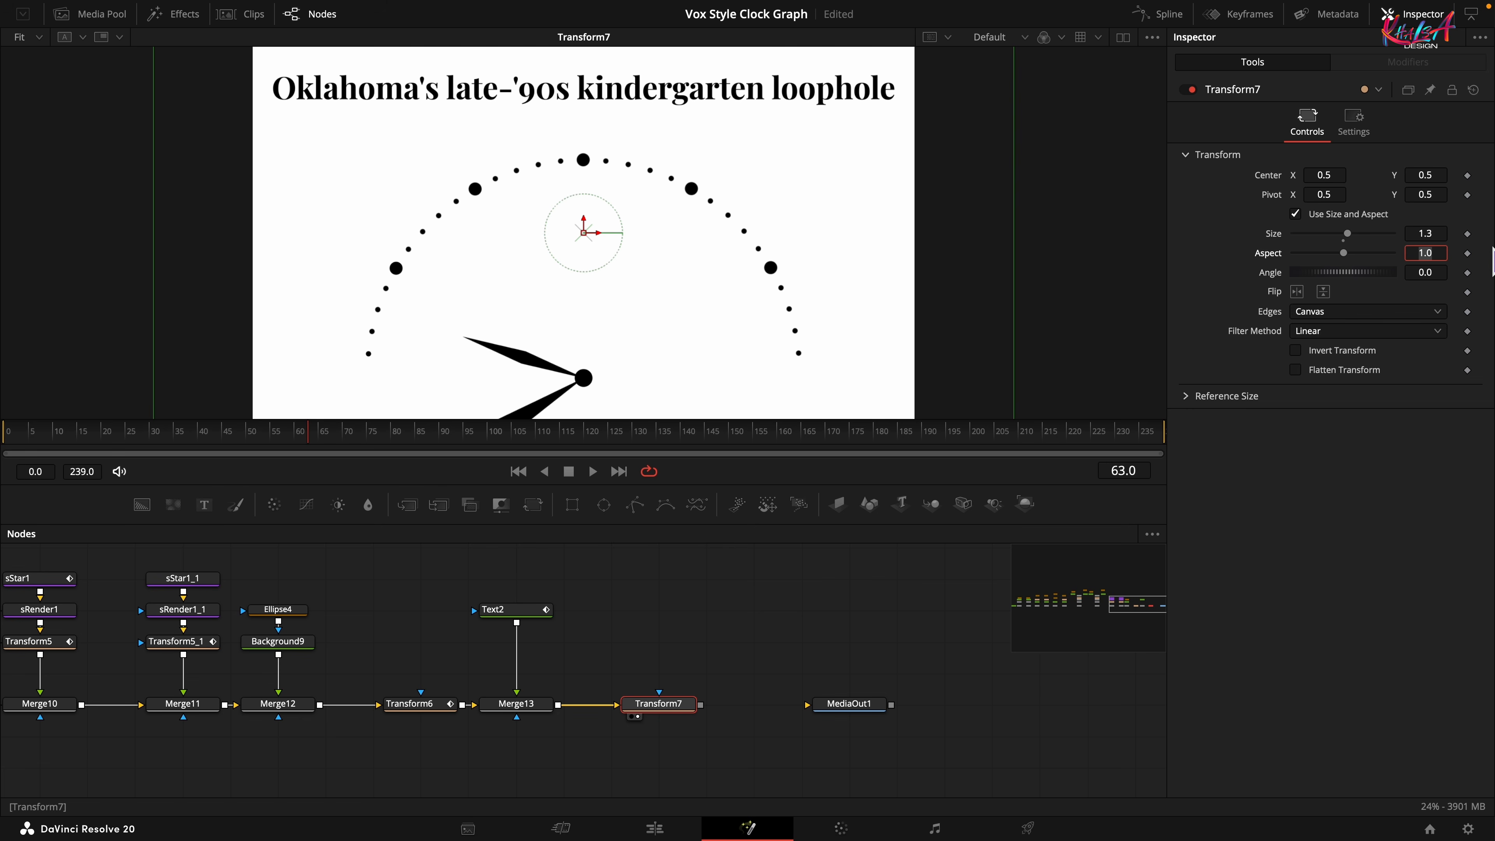
{"action": "left_click_drag", "start_coordinate": [308, 436], "coordinate": [9, 450]}
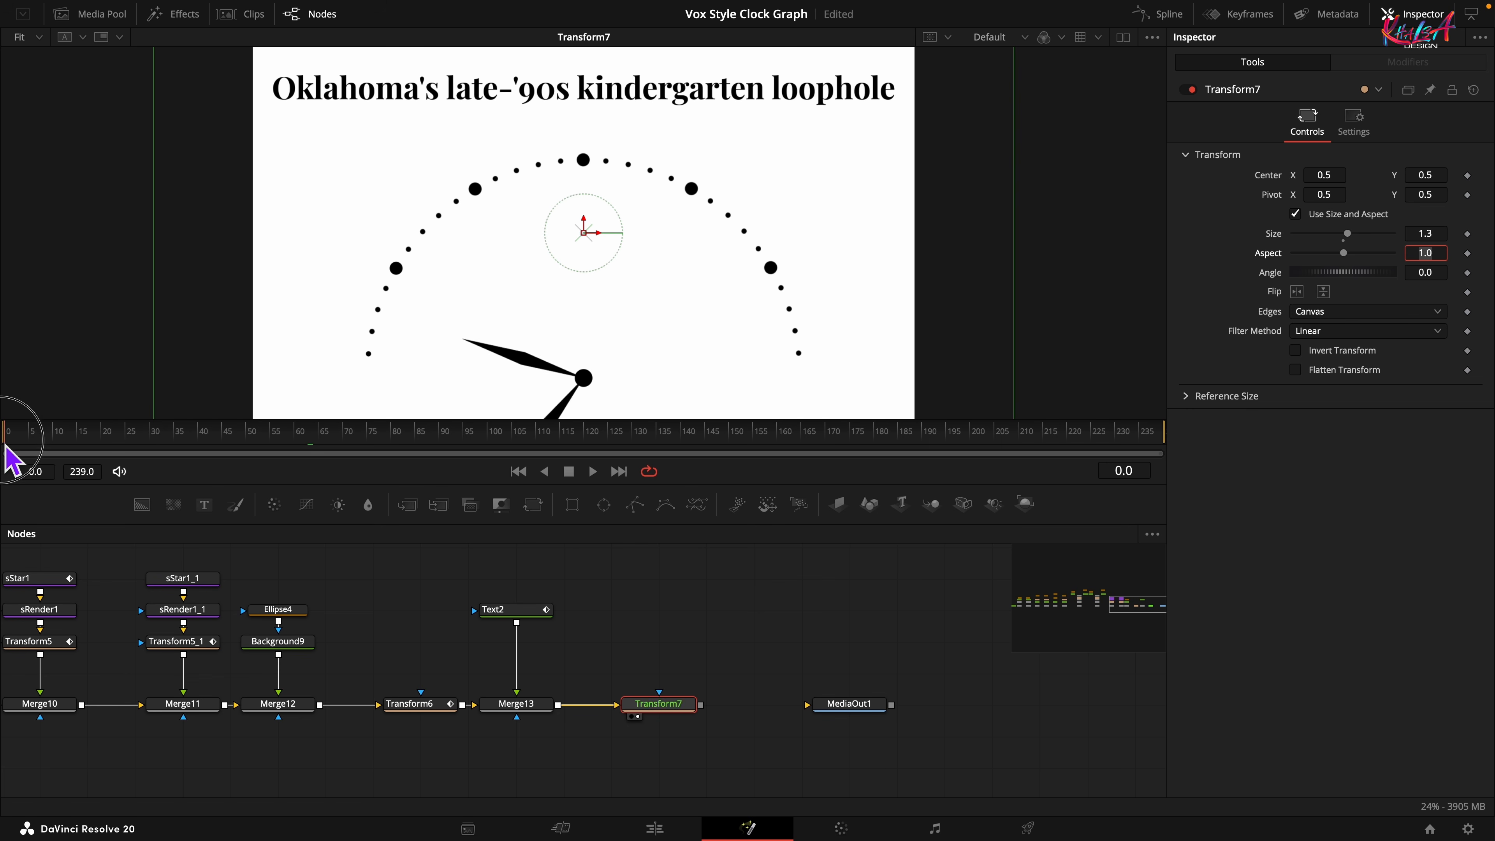
{"action": "left_click", "coordinate": [1467, 234]}
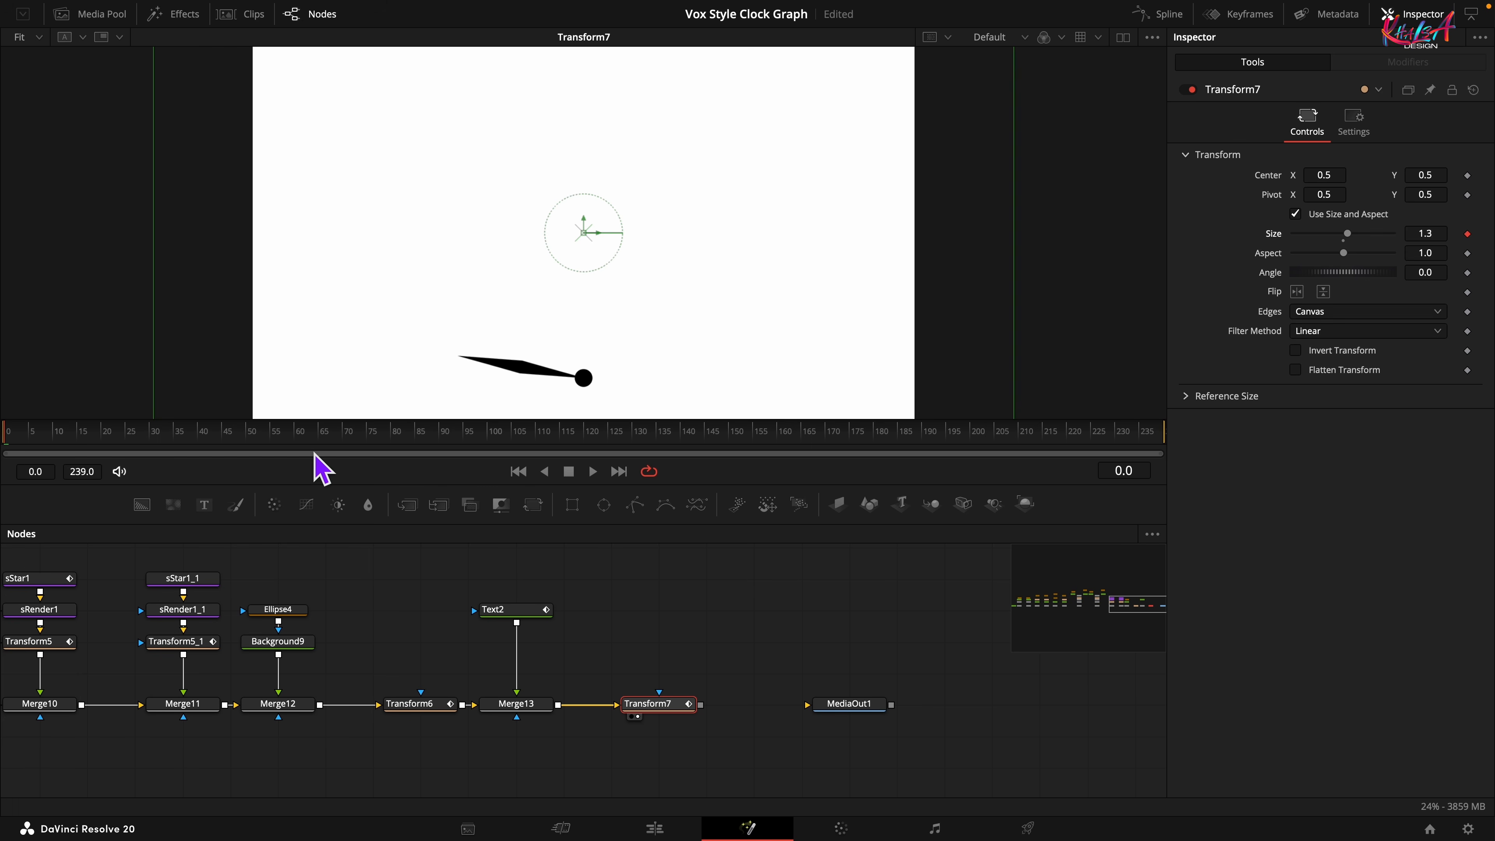
Keyframe Transform7's Size at 0.85 on frame 72
{"action": "left_click", "coordinate": [359, 439]}
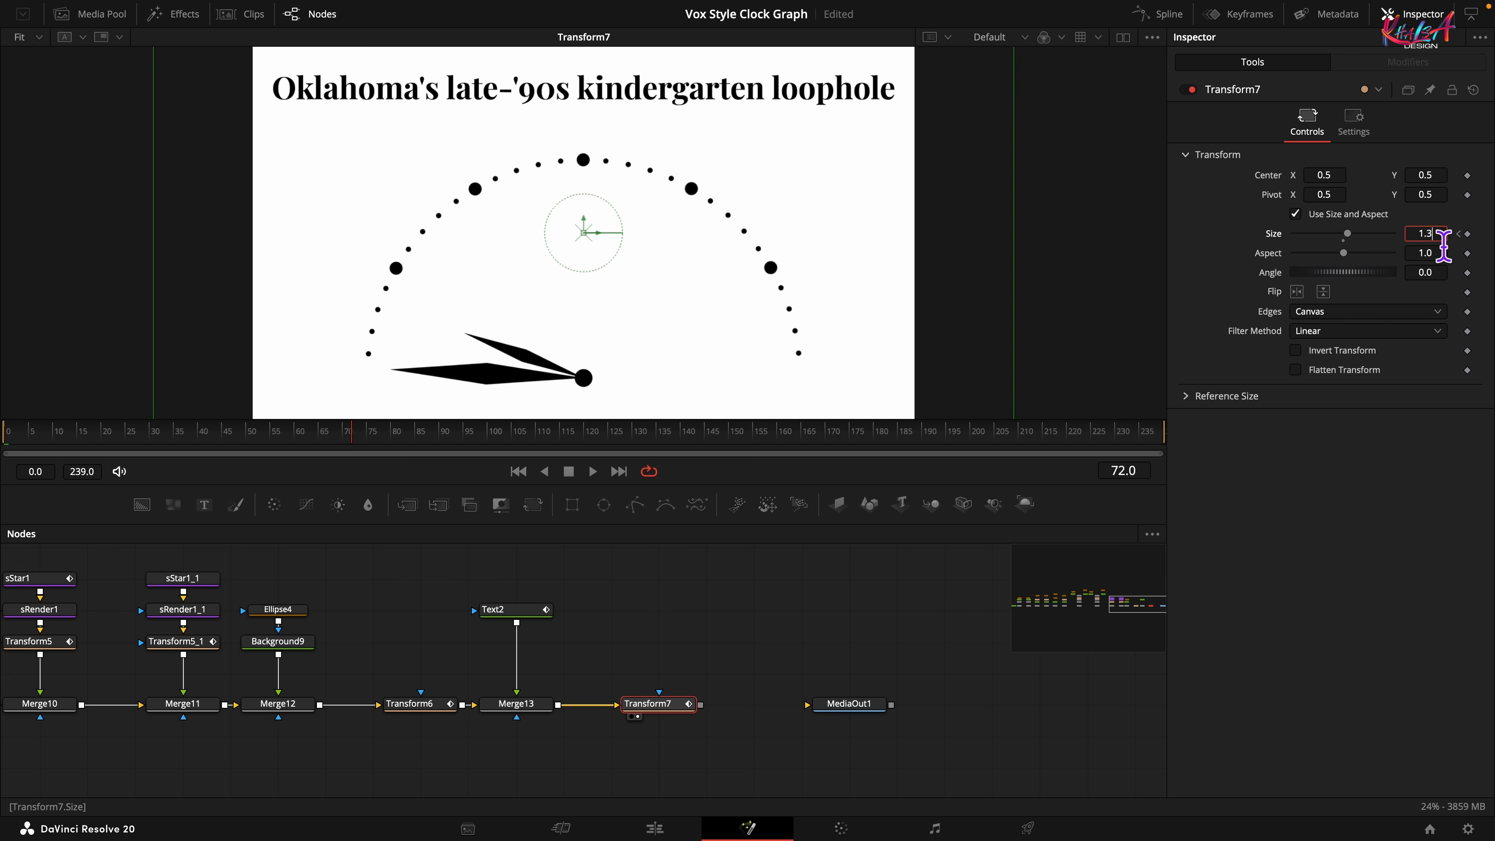
{"action": "type", "text": "0.8"}
{"action": "key", "text": "Tab"}
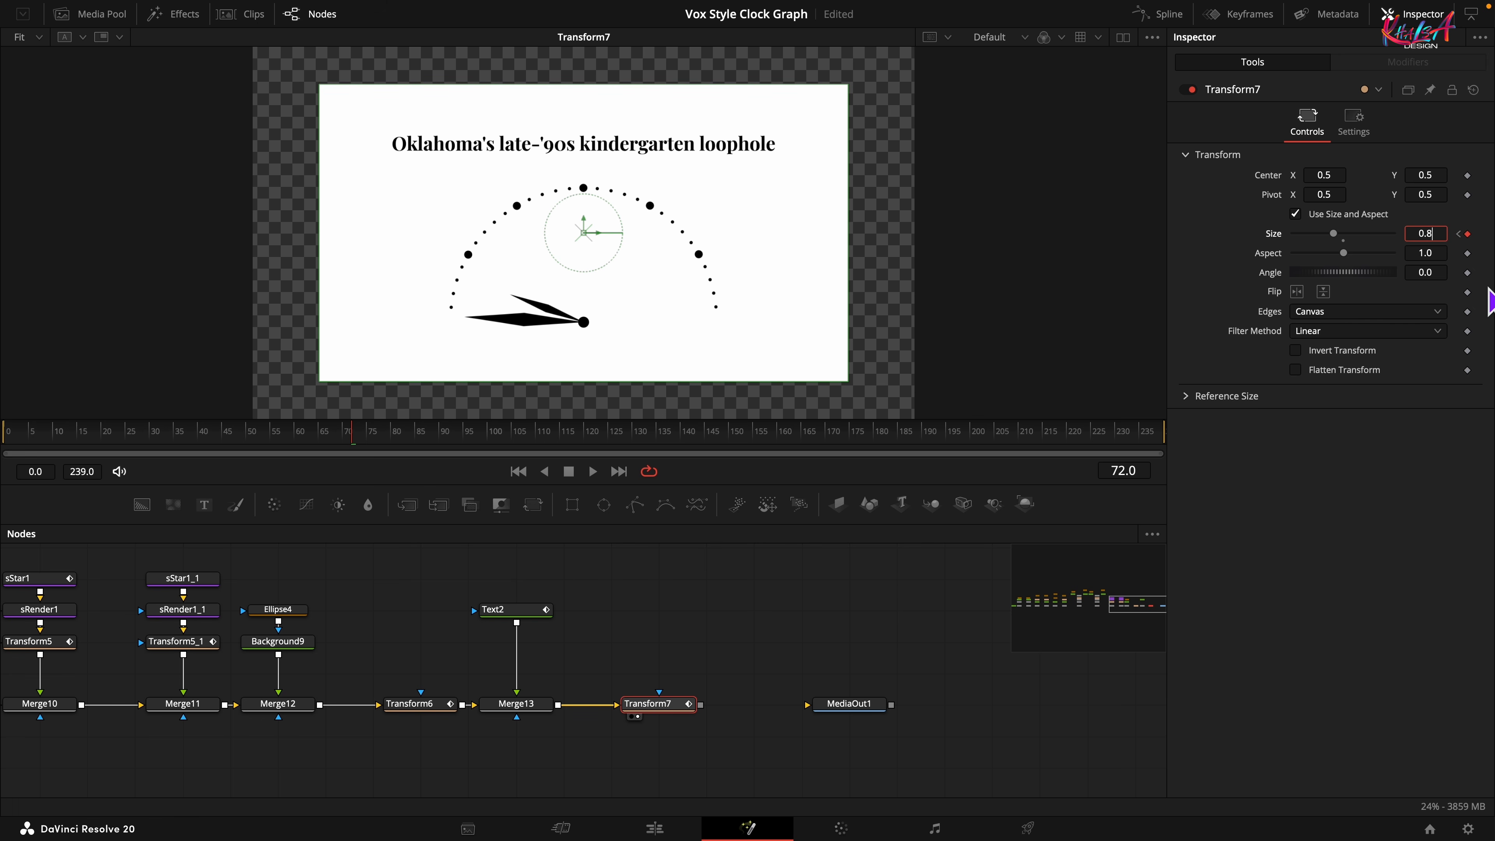
{"action": "key", "text": "Tab"}
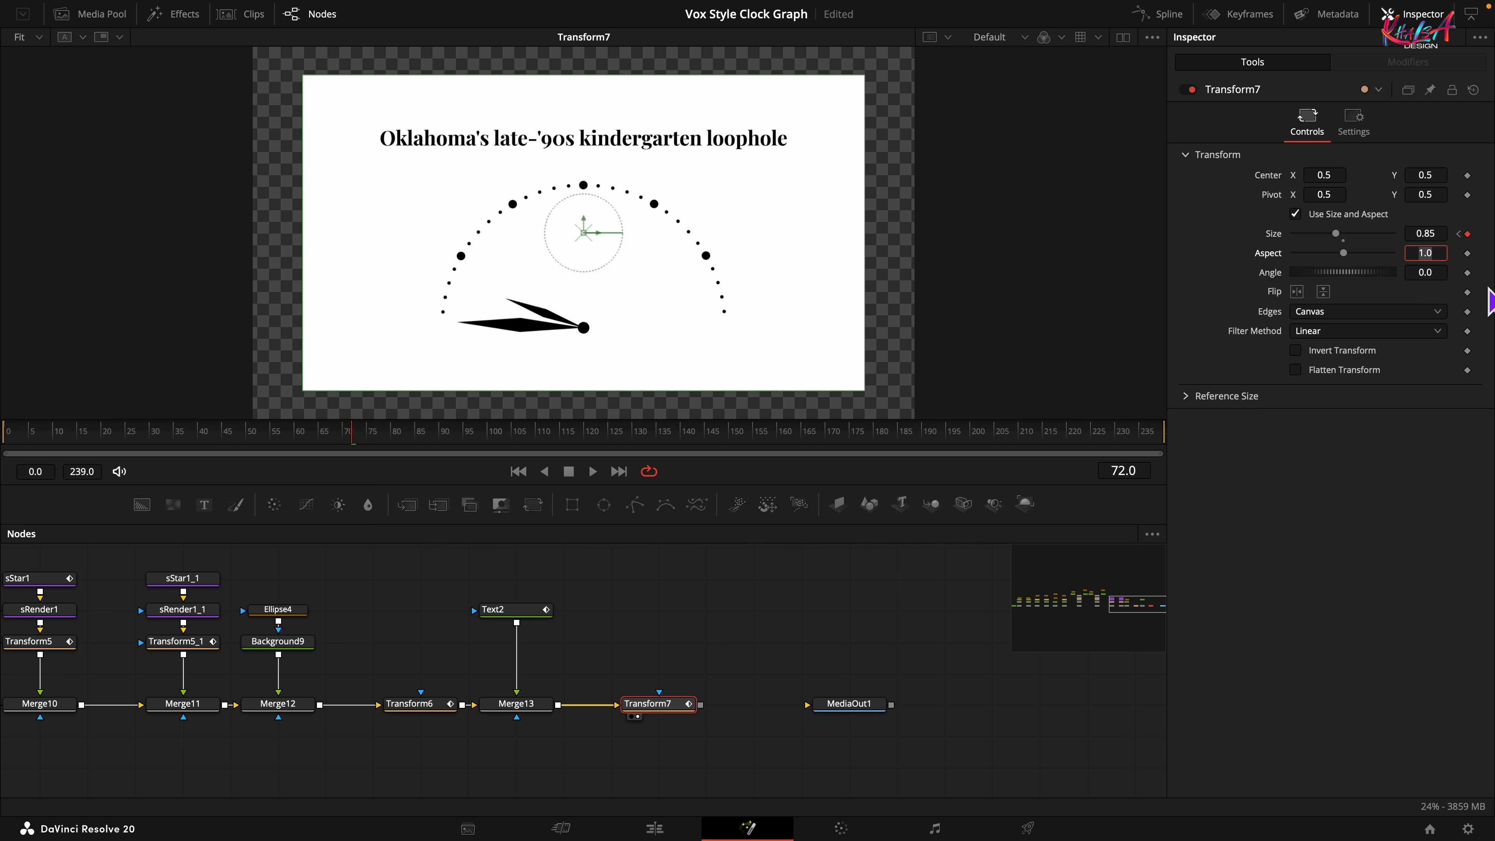
Merge a new Background node behind Transform7, with Transform7 as the foreground, and view the merge in line with the chain
{"action": "left_click_drag", "start_coordinate": [765, 632], "coordinate": [510, 615]}
{"action": "left_click_drag", "start_coordinate": [612, 695], "coordinate": [942, 697]}
{"action": "left_click_drag", "start_coordinate": [144, 506], "coordinate": [465, 715]}
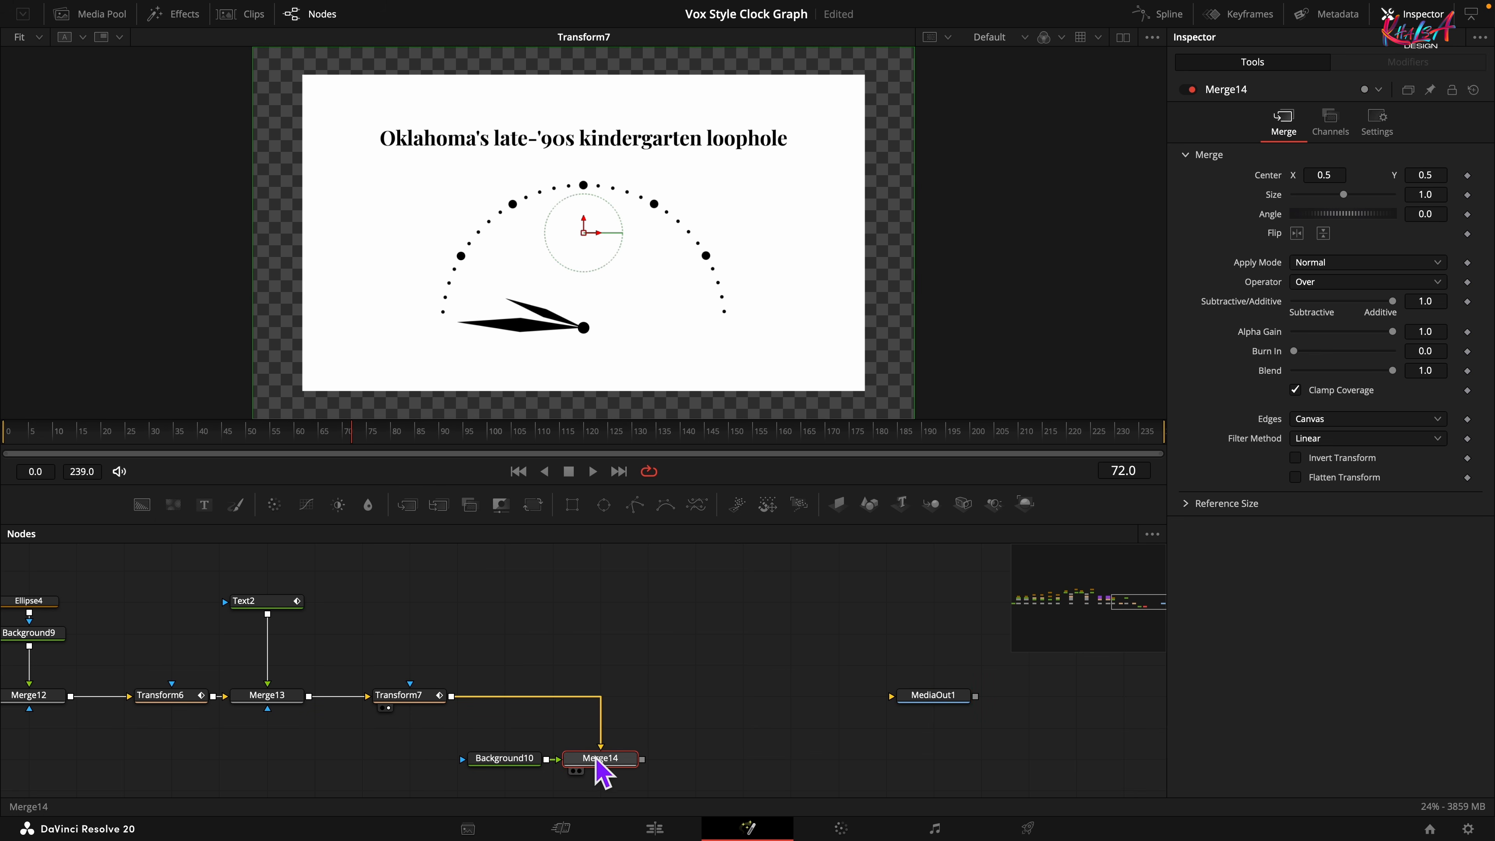
{"action": "left_click_drag", "start_coordinate": [597, 760], "coordinate": [485, 710]}
{"action": "left_click", "coordinate": [481, 708]}
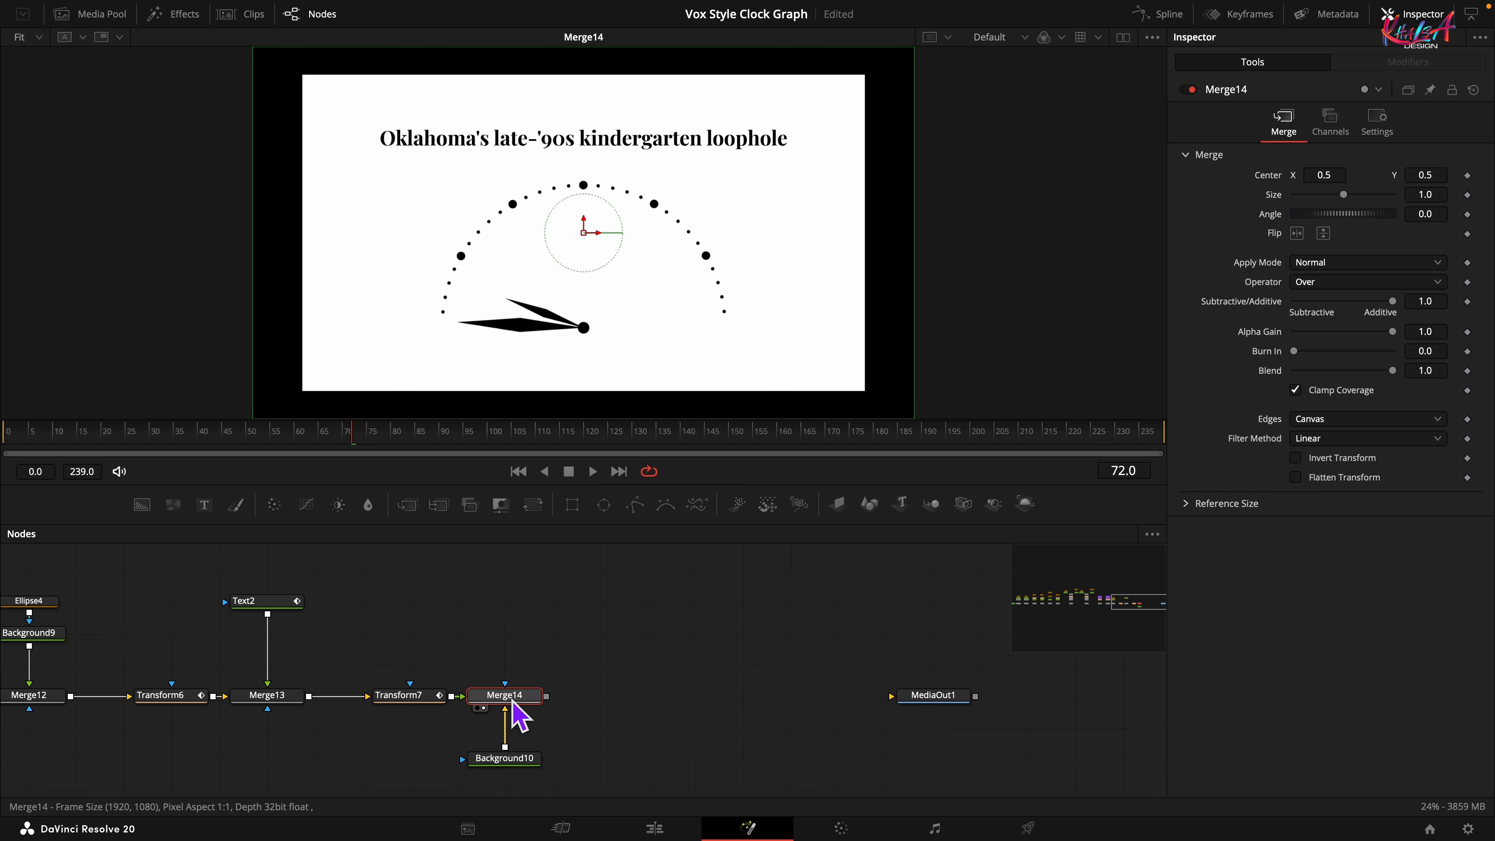
Make Background1 at the start of the node chain fully transparent, with red, green, blue and alpha at 0.0
{"action": "left_click_drag", "start_coordinate": [387, 720], "coordinate": [1079, 704]}
{"action": "left_click_drag", "start_coordinate": [393, 691], "coordinate": [965, 741]}
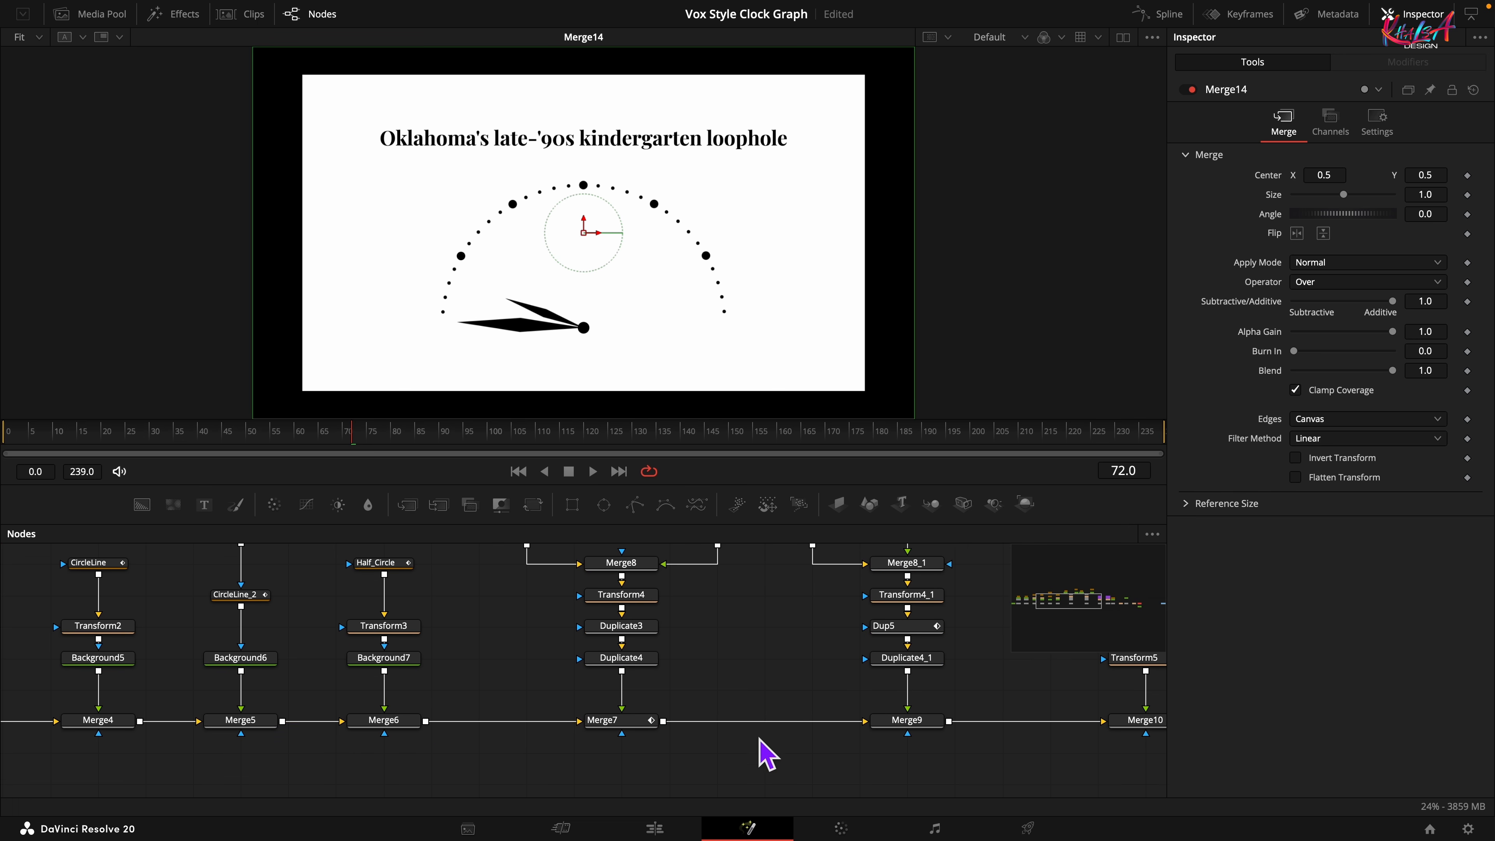
{"action": "left_click_drag", "start_coordinate": [367, 747], "coordinate": [1107, 737]}
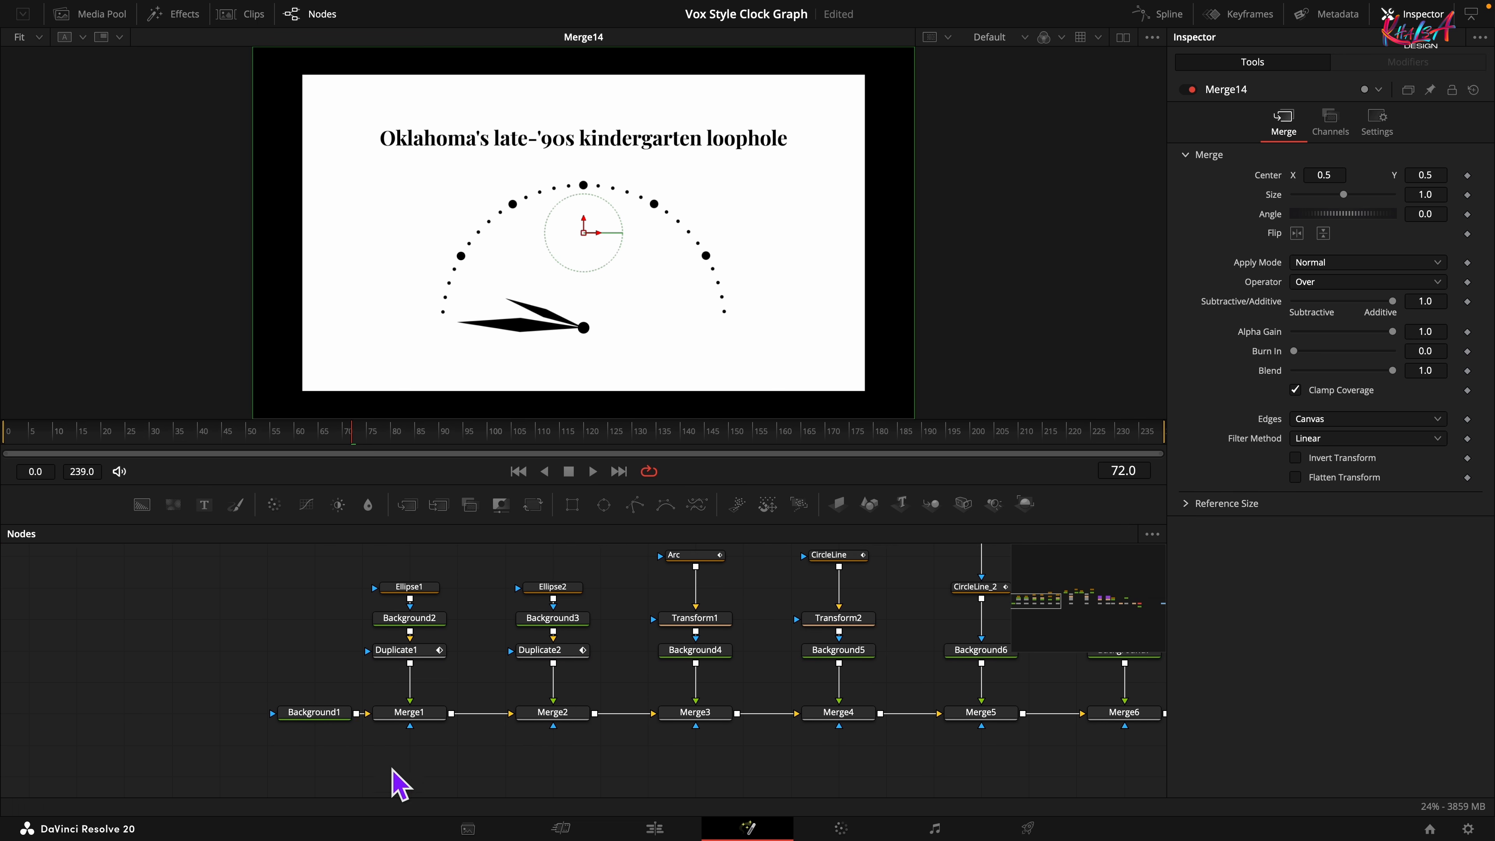
{"action": "left_click", "coordinate": [339, 714]}
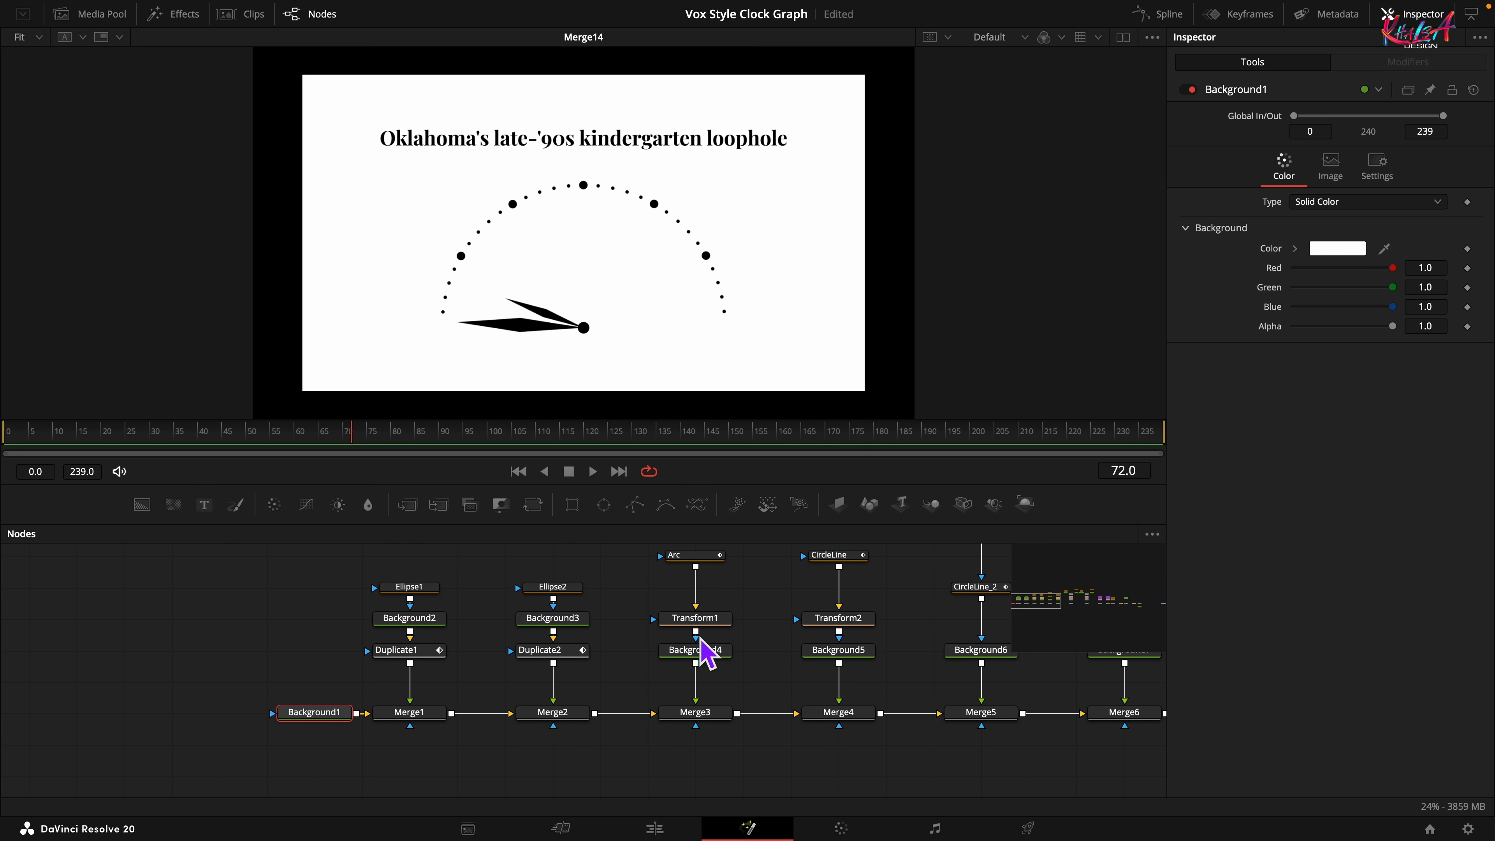
{"action": "double_click", "coordinate": [1372, 268]}
{"action": "double_click", "coordinate": [1379, 287]}
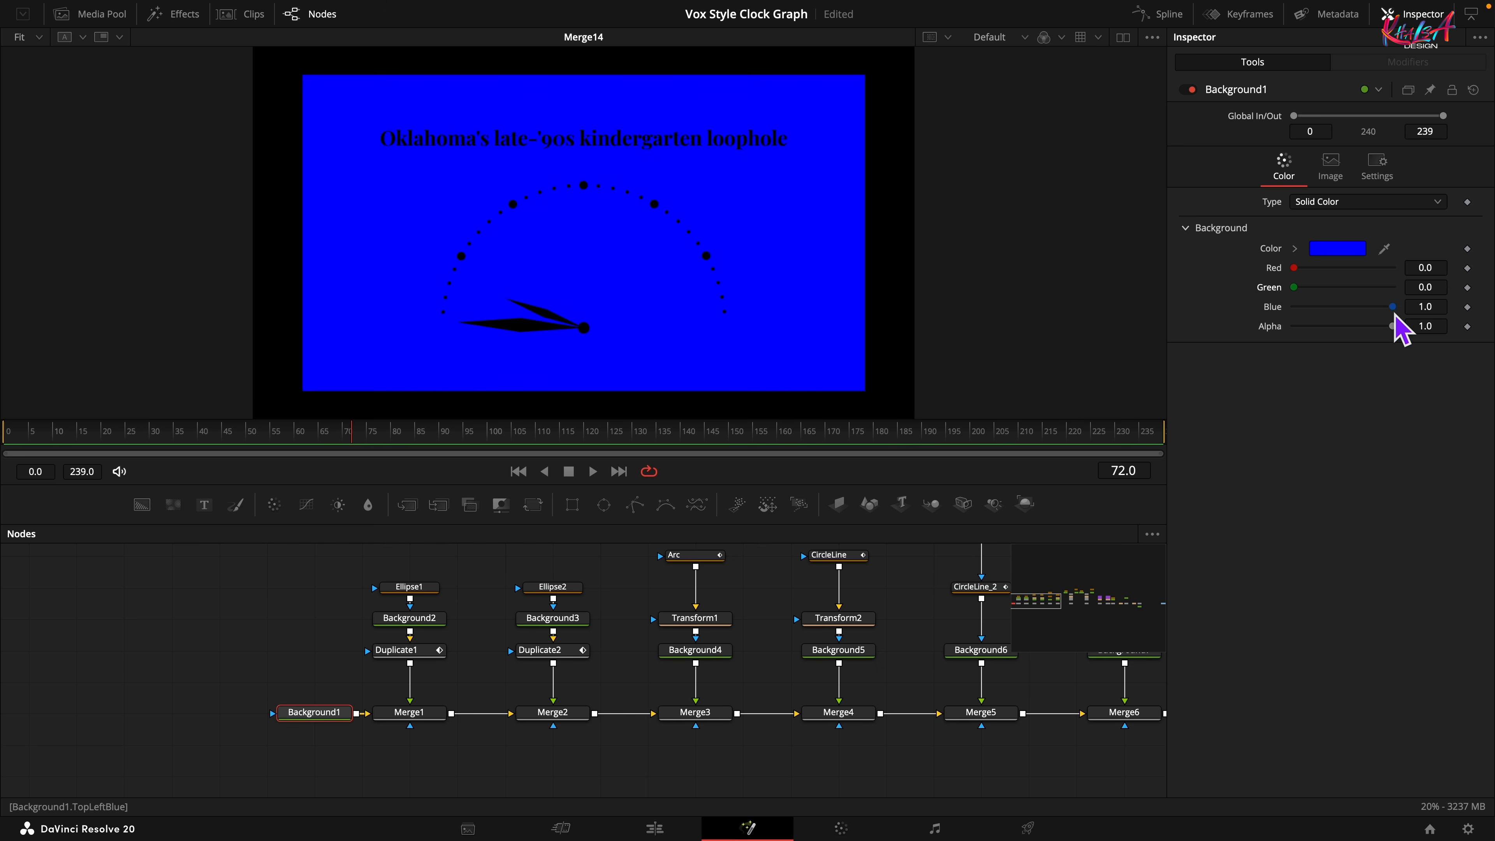
{"action": "double_click", "coordinate": [1371, 306]}
{"action": "left_click_drag", "start_coordinate": [1395, 327], "coordinate": [1141, 348]}
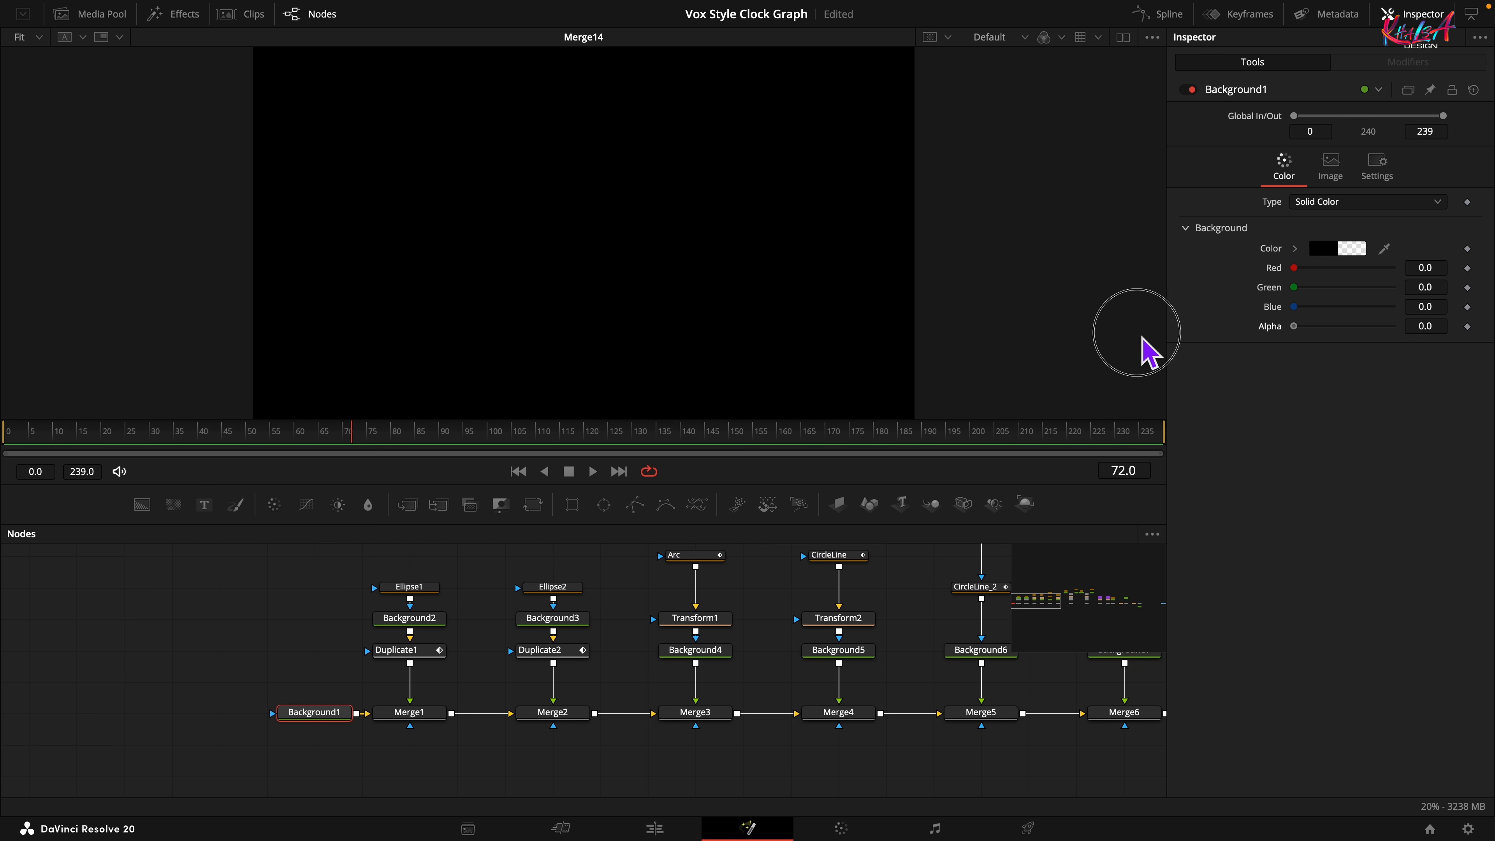
Change Background10 to a light grey with red, green and blue each set to 0.95
{"action": "left_click_drag", "start_coordinate": [851, 769], "coordinate": [580, 765]}
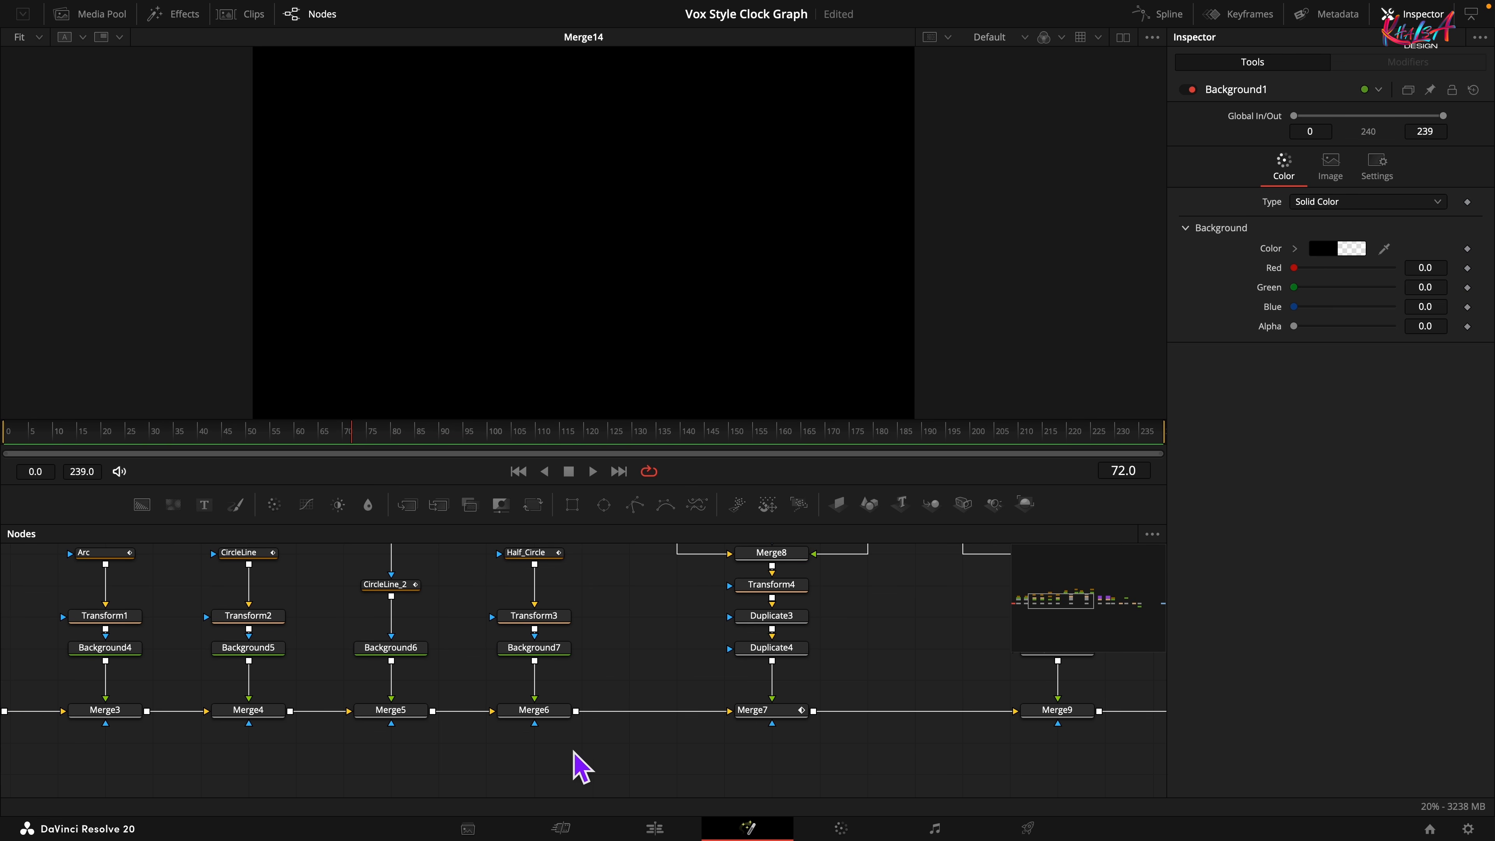
{"action": "left_click_drag", "start_coordinate": [969, 765], "coordinate": [419, 760]}
{"action": "left_click_drag", "start_coordinate": [853, 754], "coordinate": [6, 739]}
{"action": "left_click", "coordinate": [421, 759]}
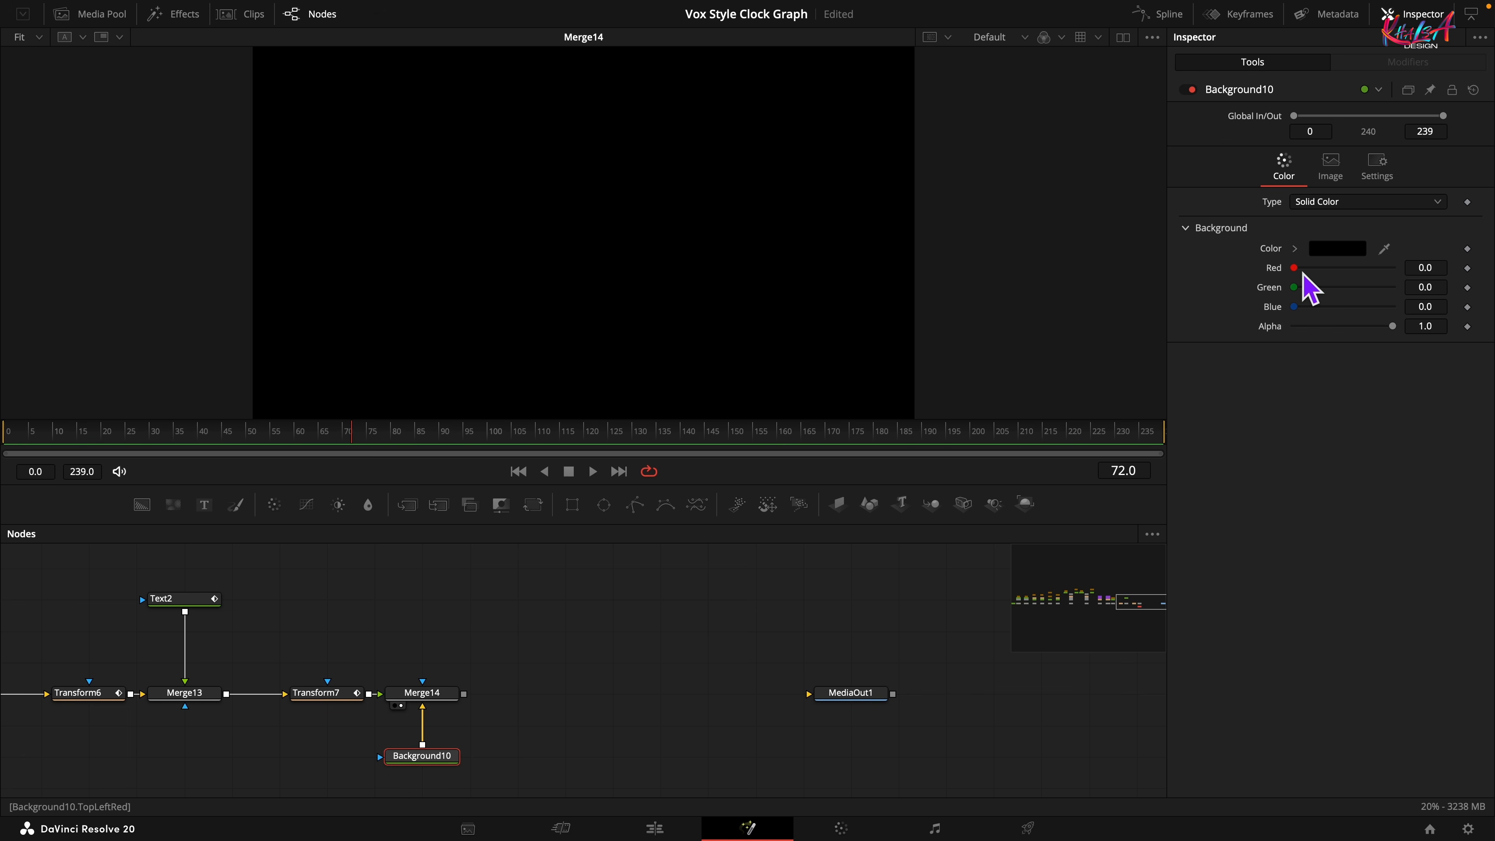
{"action": "left_click_drag", "start_coordinate": [1303, 272], "coordinate": [1479, 280]}
{"action": "left_click_drag", "start_coordinate": [1303, 287], "coordinate": [1406, 307]}
{"action": "left_click", "coordinate": [1439, 268]}
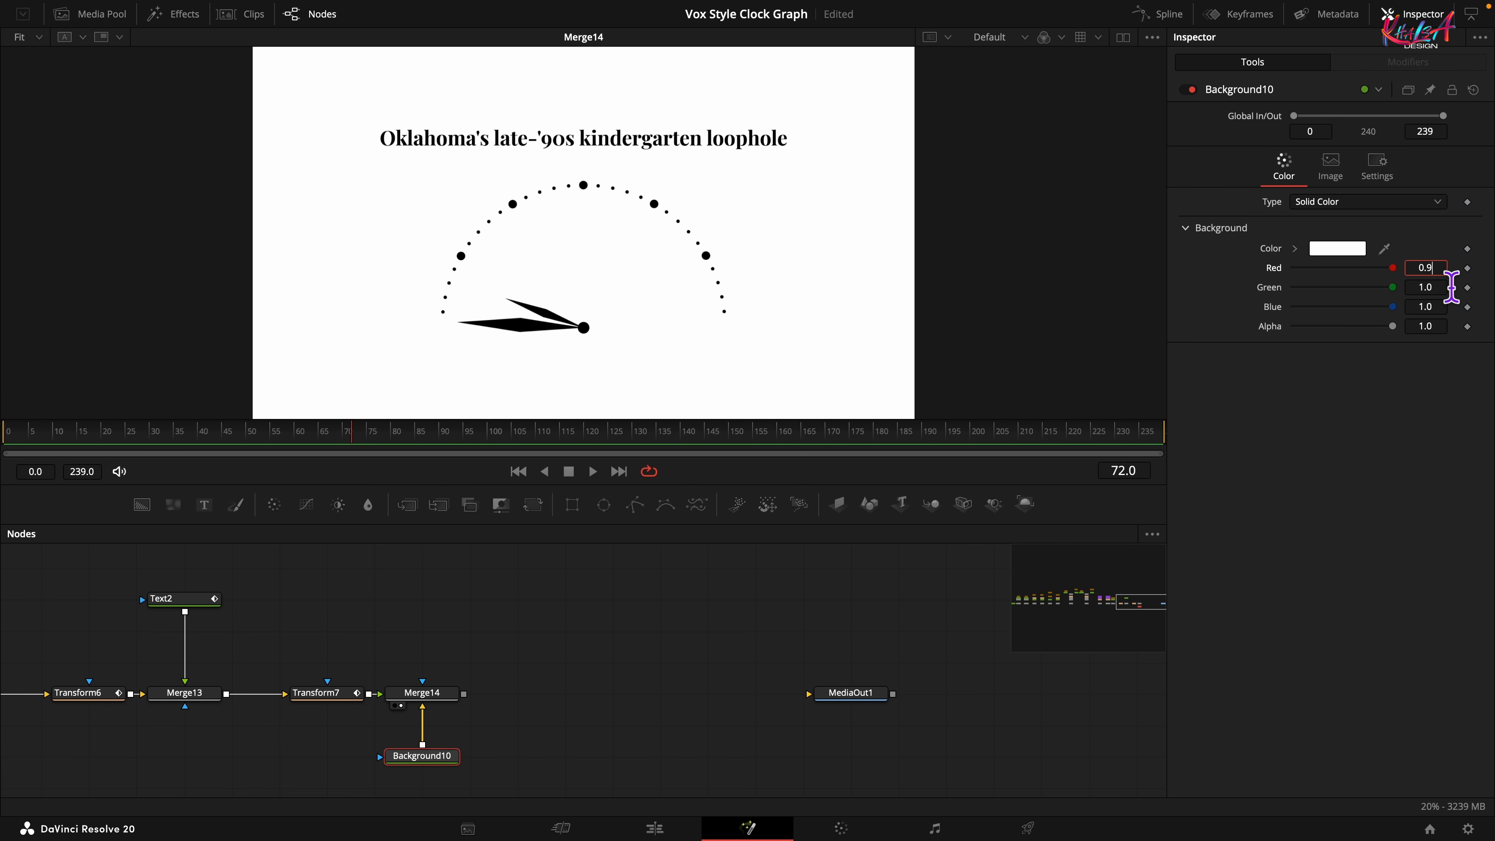
{"action": "type", "text": "0.95"}
{"action": "key", "text": "Tab"}
{"action": "type", "text": "0.95"}
{"action": "key", "text": "Tab"}
{"action": "type", "text": "0.95"}
{"action": "key", "text": "Tab"}
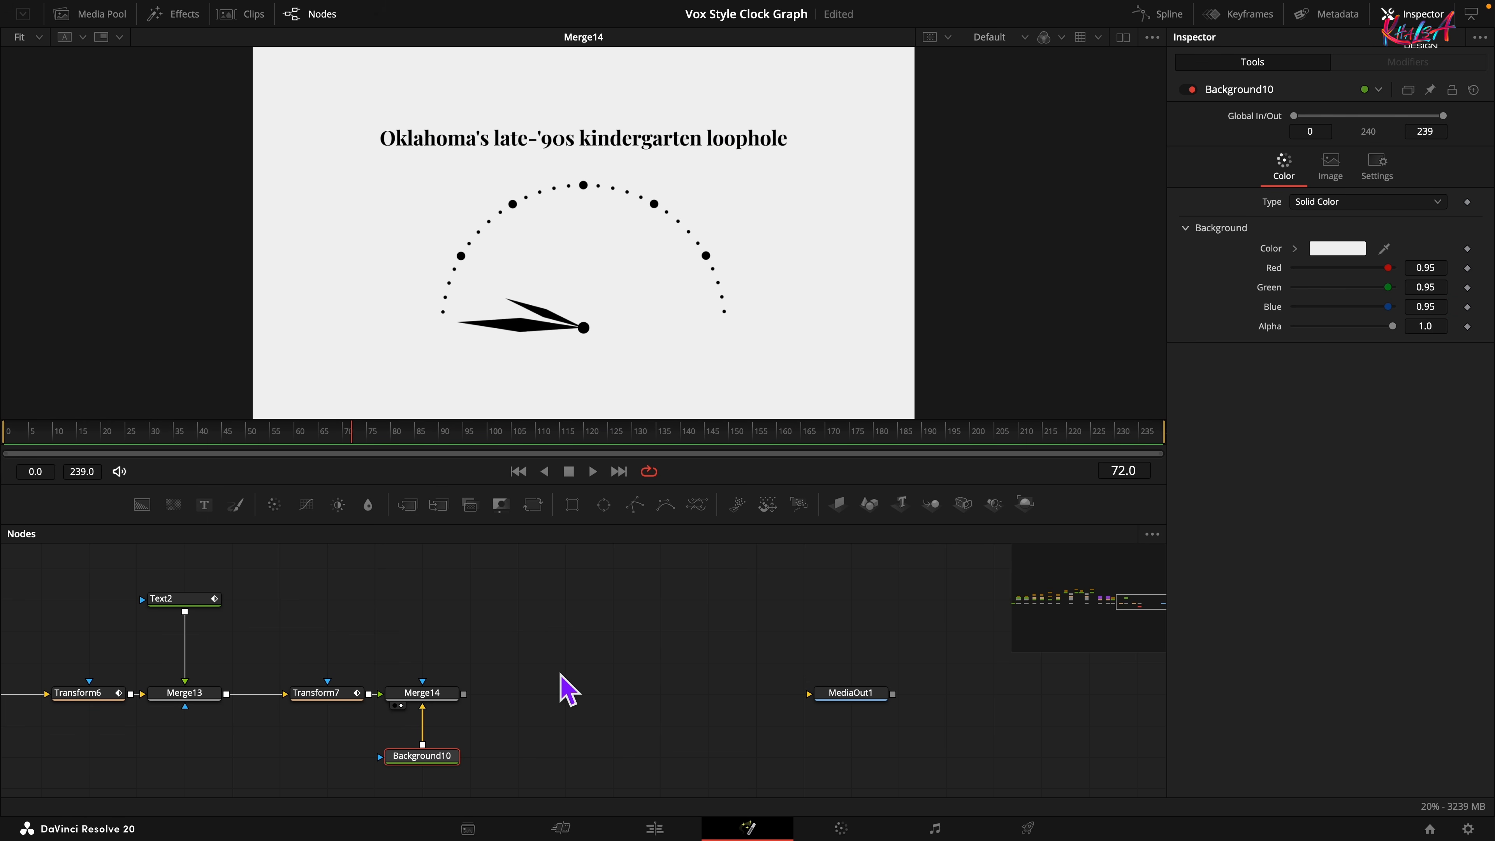
Add a Stop Motion node after Merge14 and view its output
{"action": "left_click", "coordinate": [433, 701]}
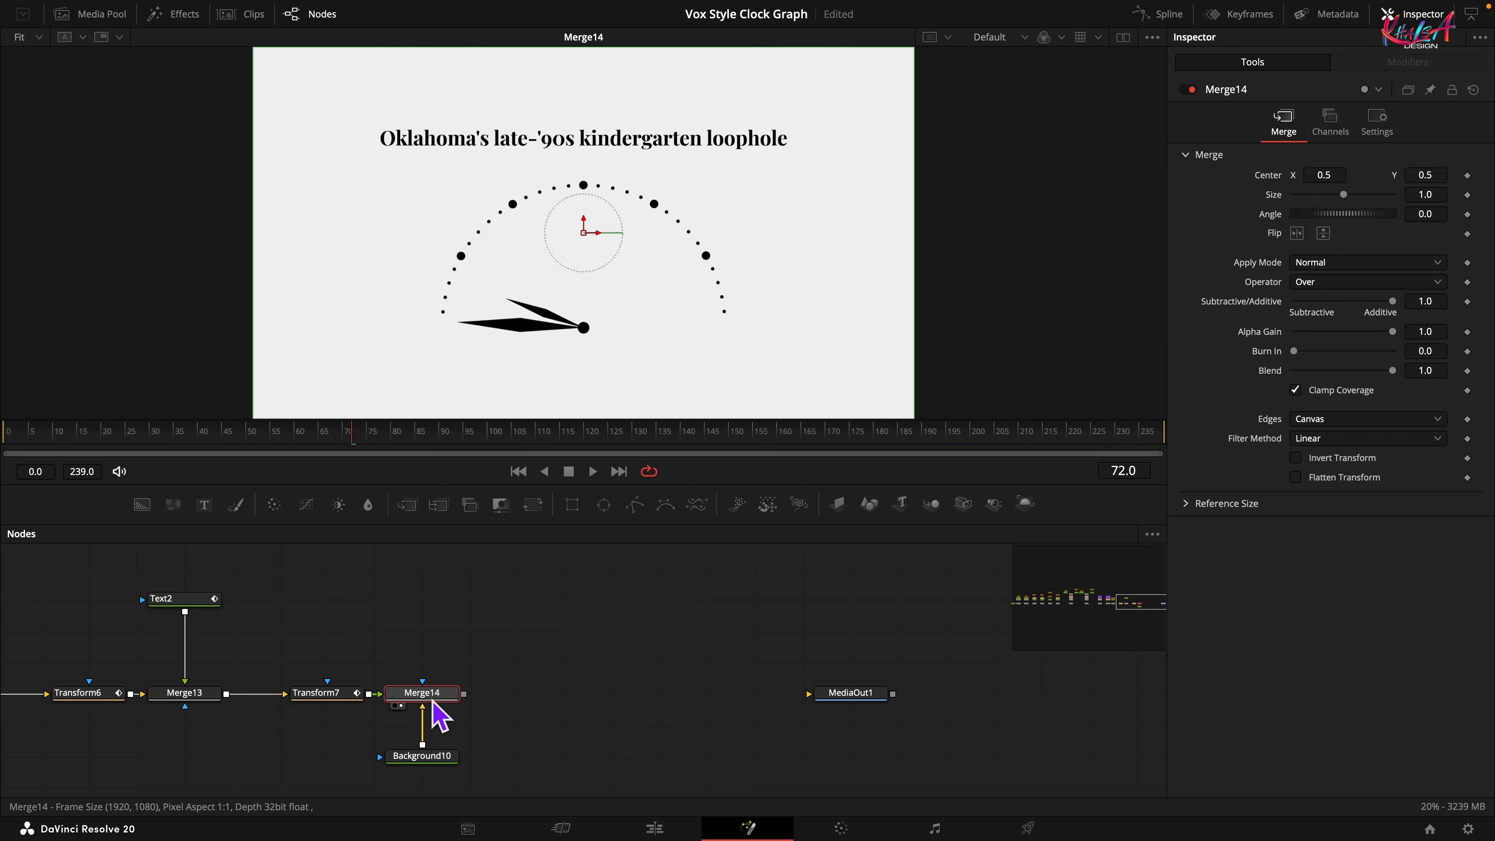
{"action": "key", "text": "shift+space"}
{"action": "type", "text": "stop"}
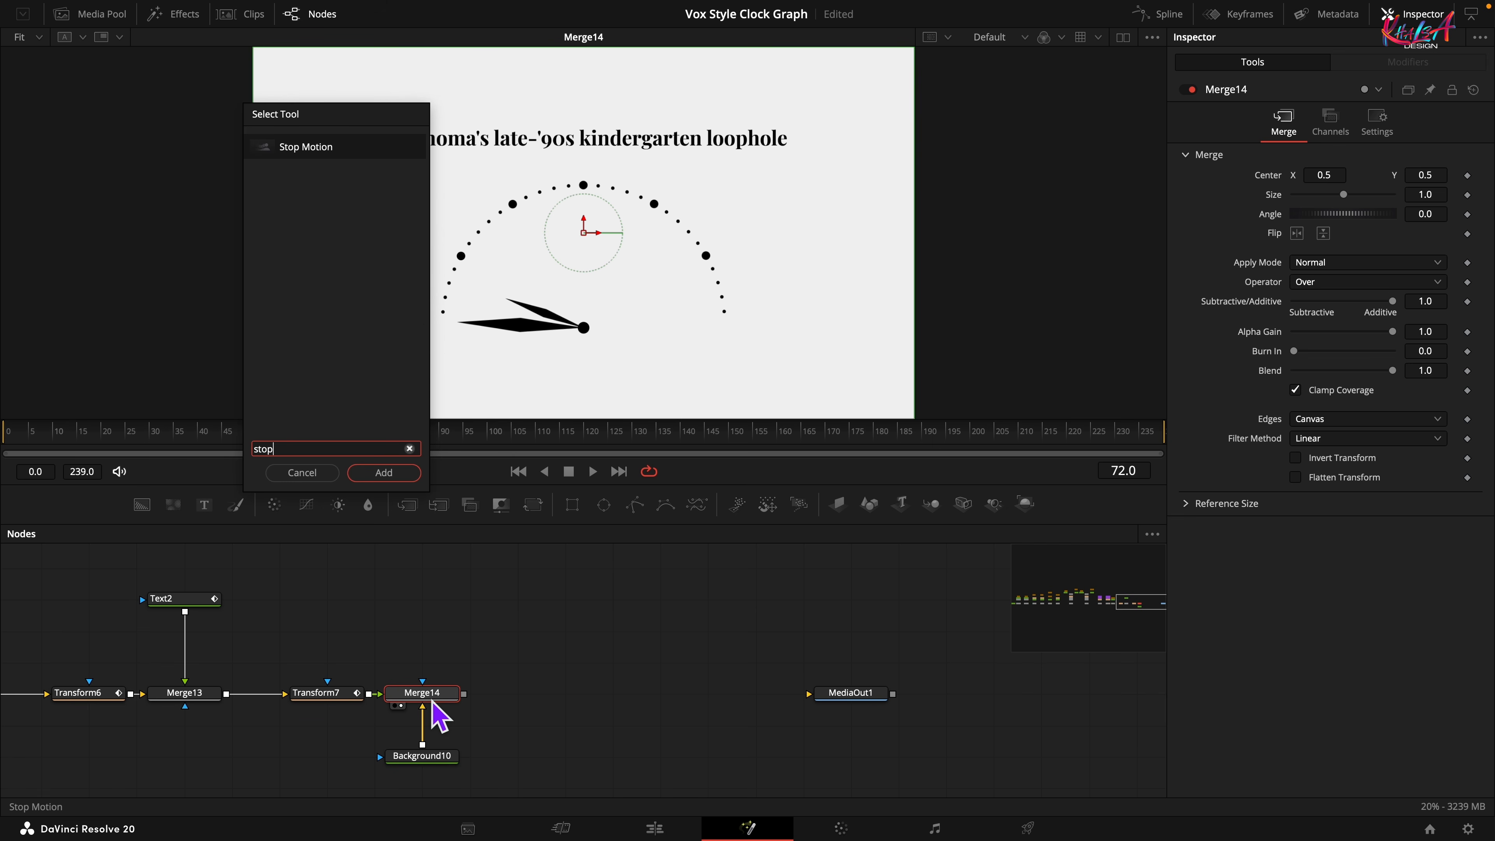
{"action": "key", "text": "Return"}
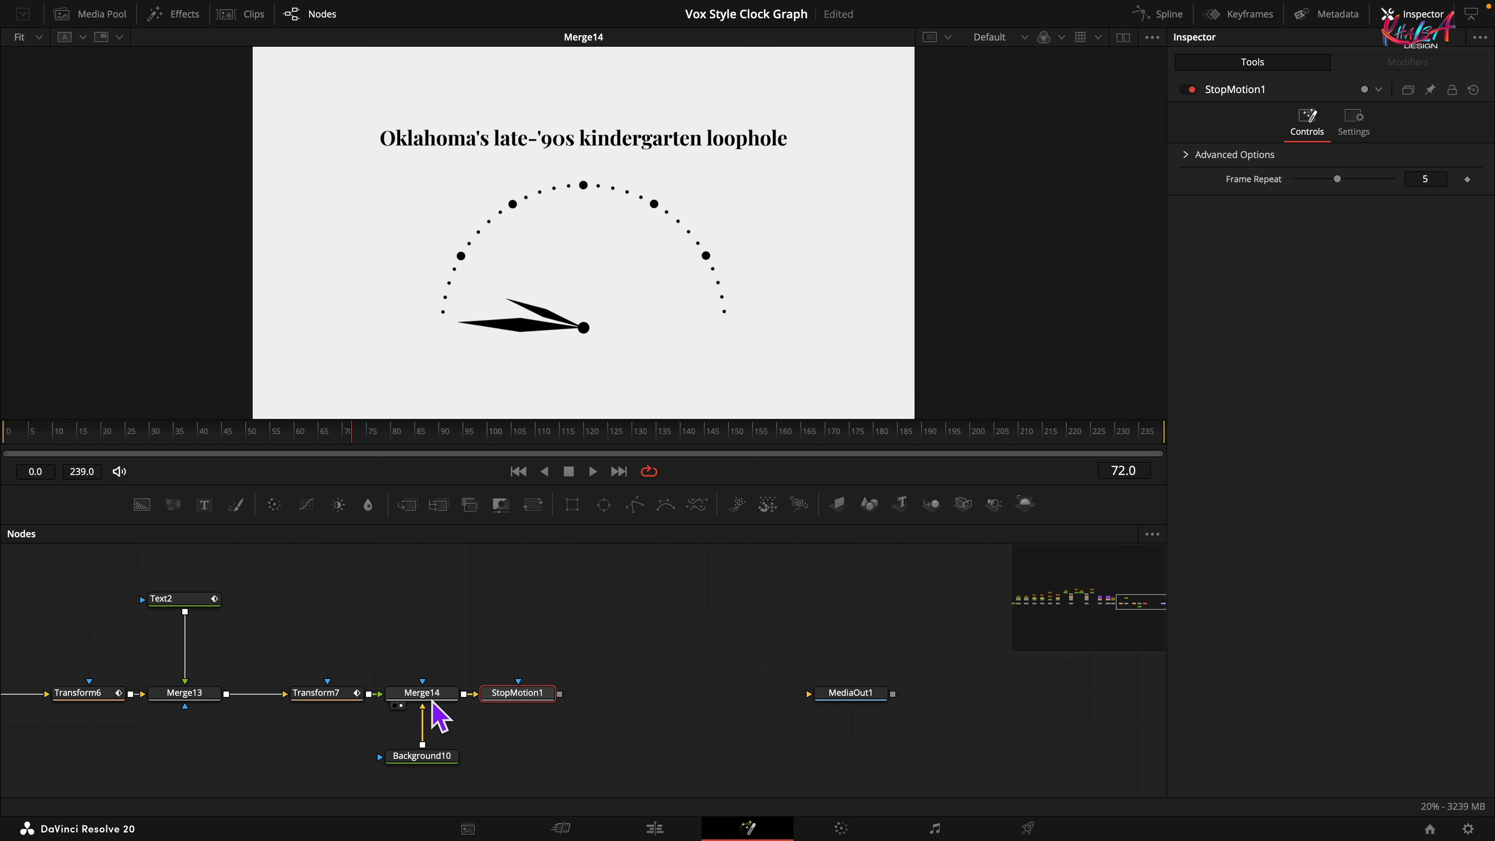
{"action": "key", "text": "1"}
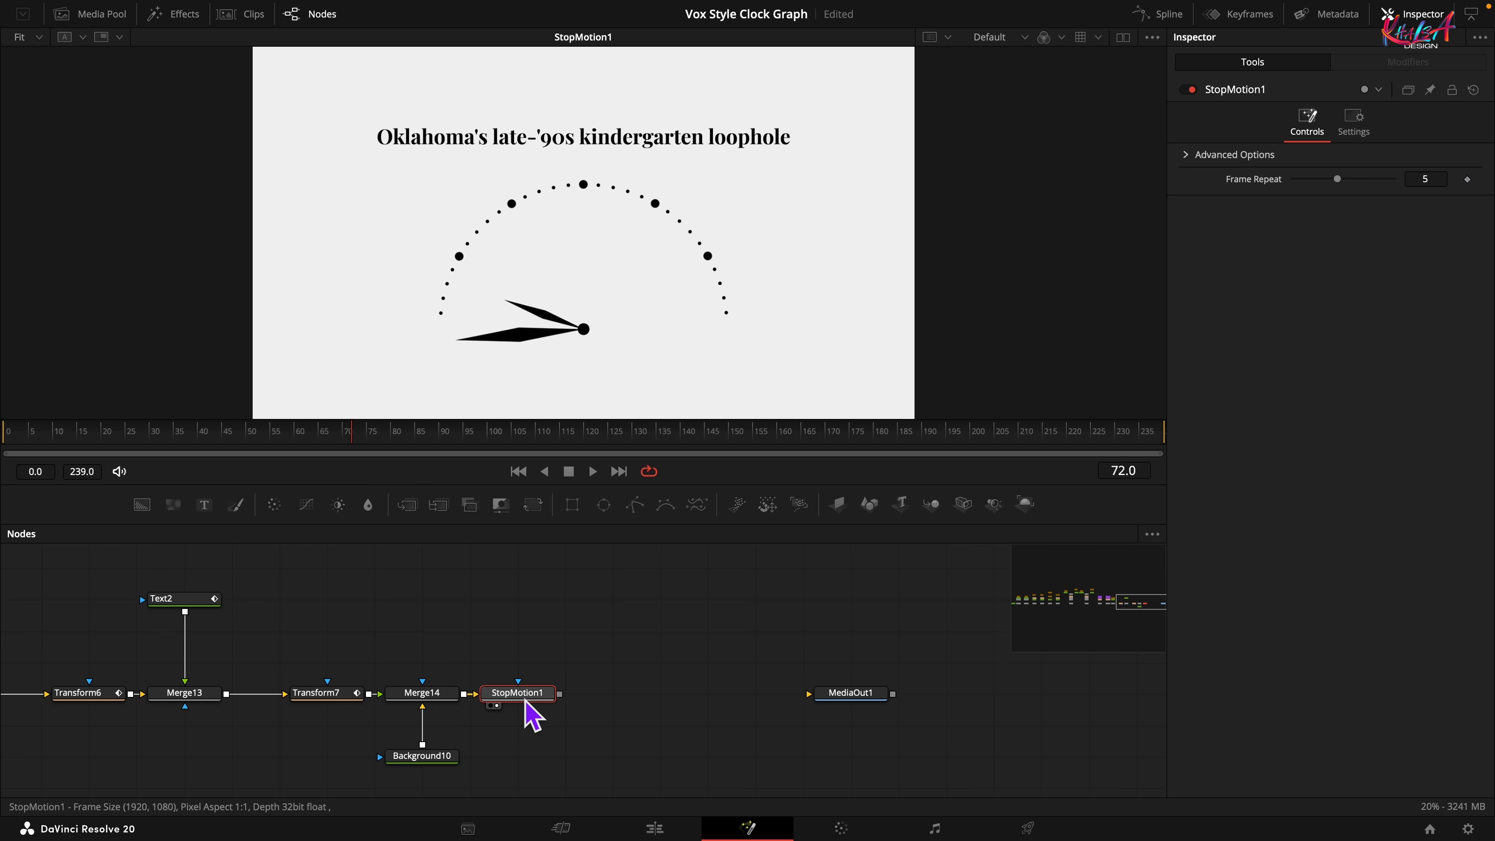
Connect StopMotion1 to MediaOut1, set its Frame Repeat to 2, and preview the animation across the timeline
{"action": "left_click_drag", "start_coordinate": [558, 693], "coordinate": [810, 701]}
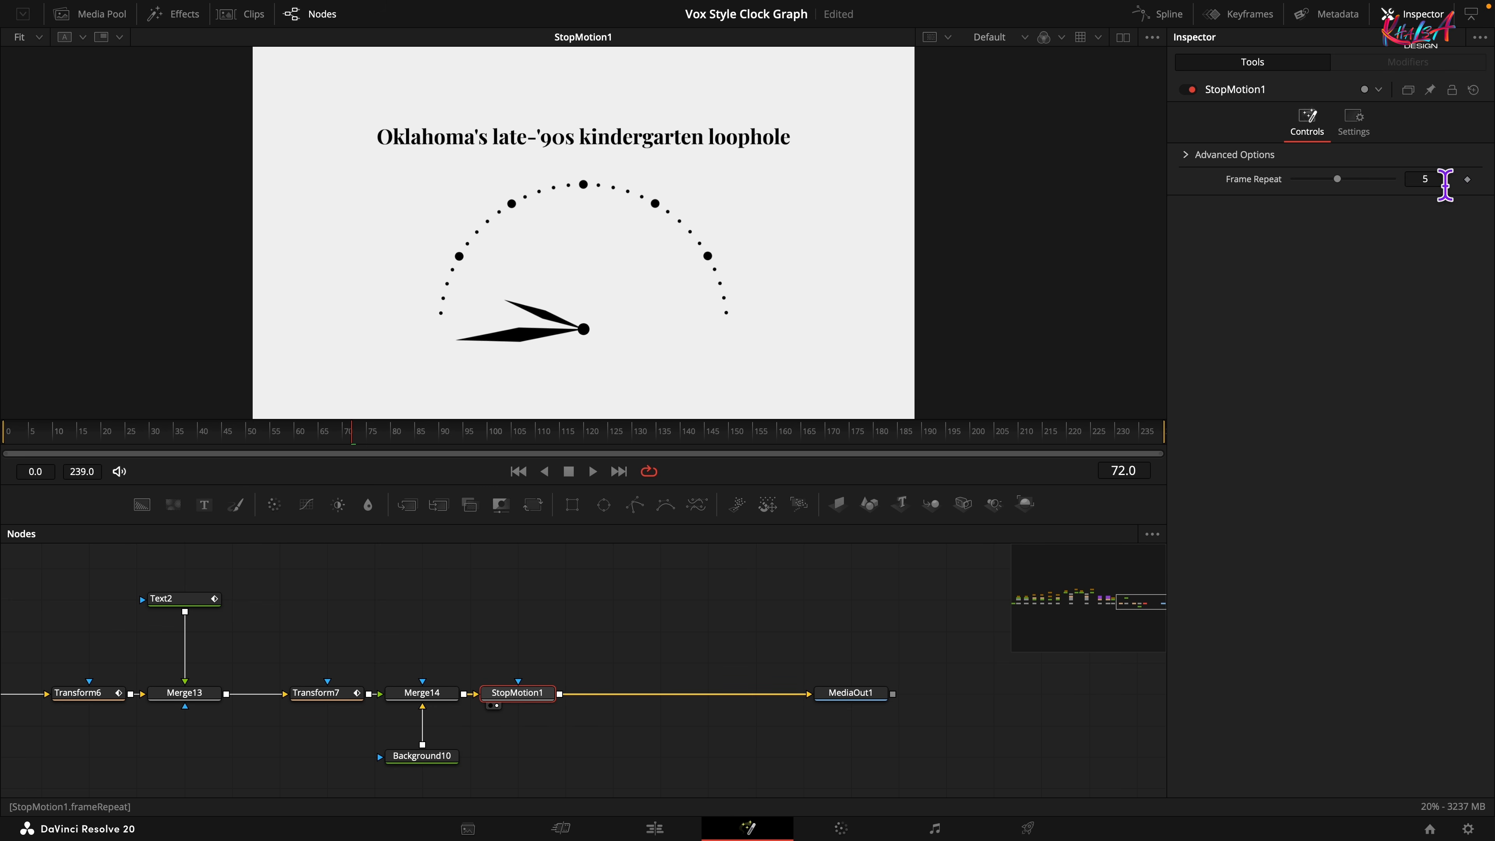
{"action": "key", "text": "Return"}
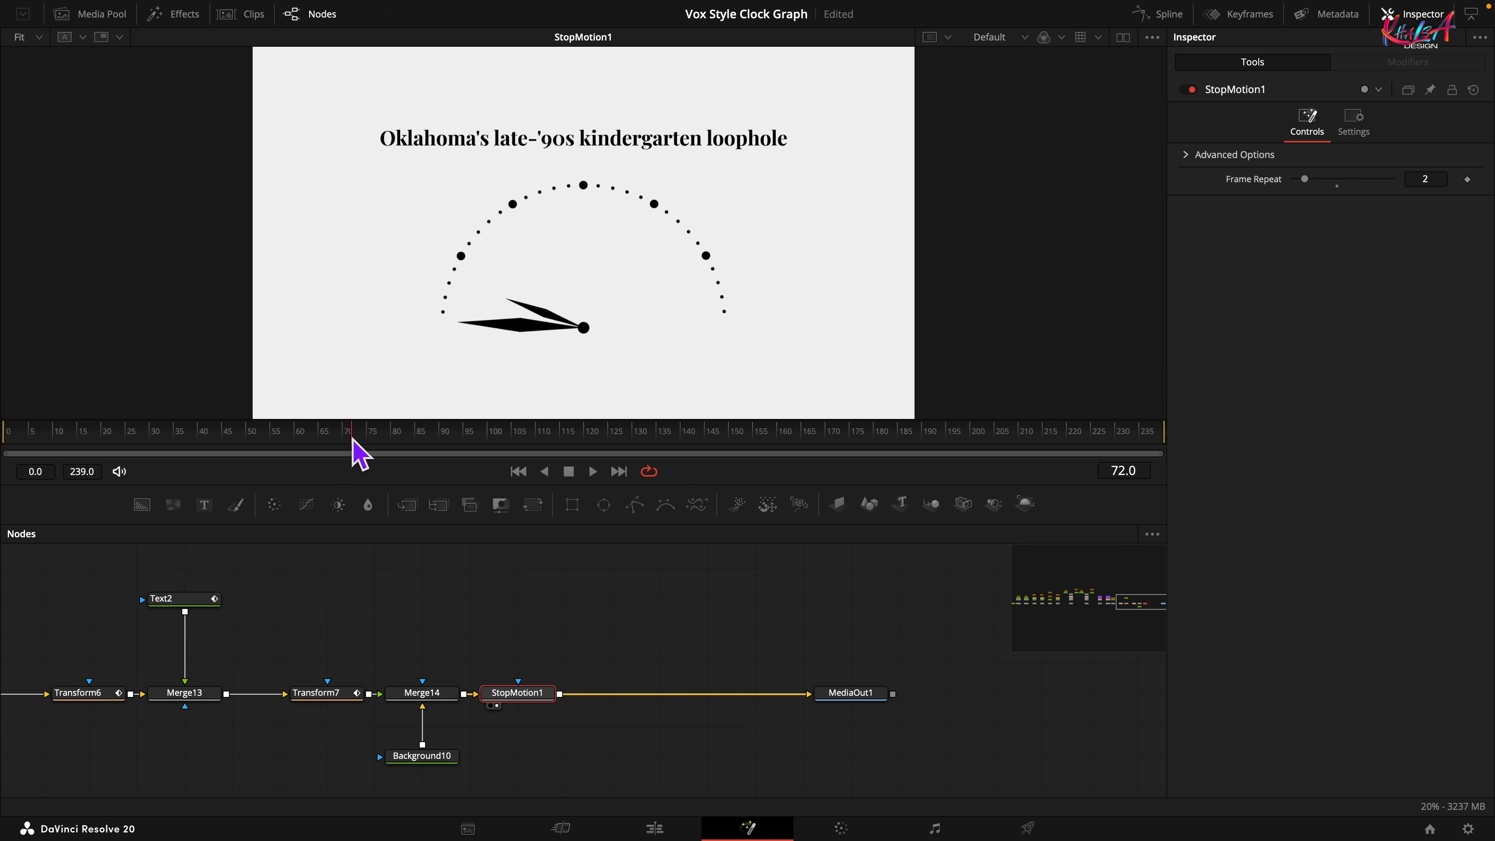
{"action": "left_click_drag", "start_coordinate": [353, 442], "coordinate": [980, 430]}
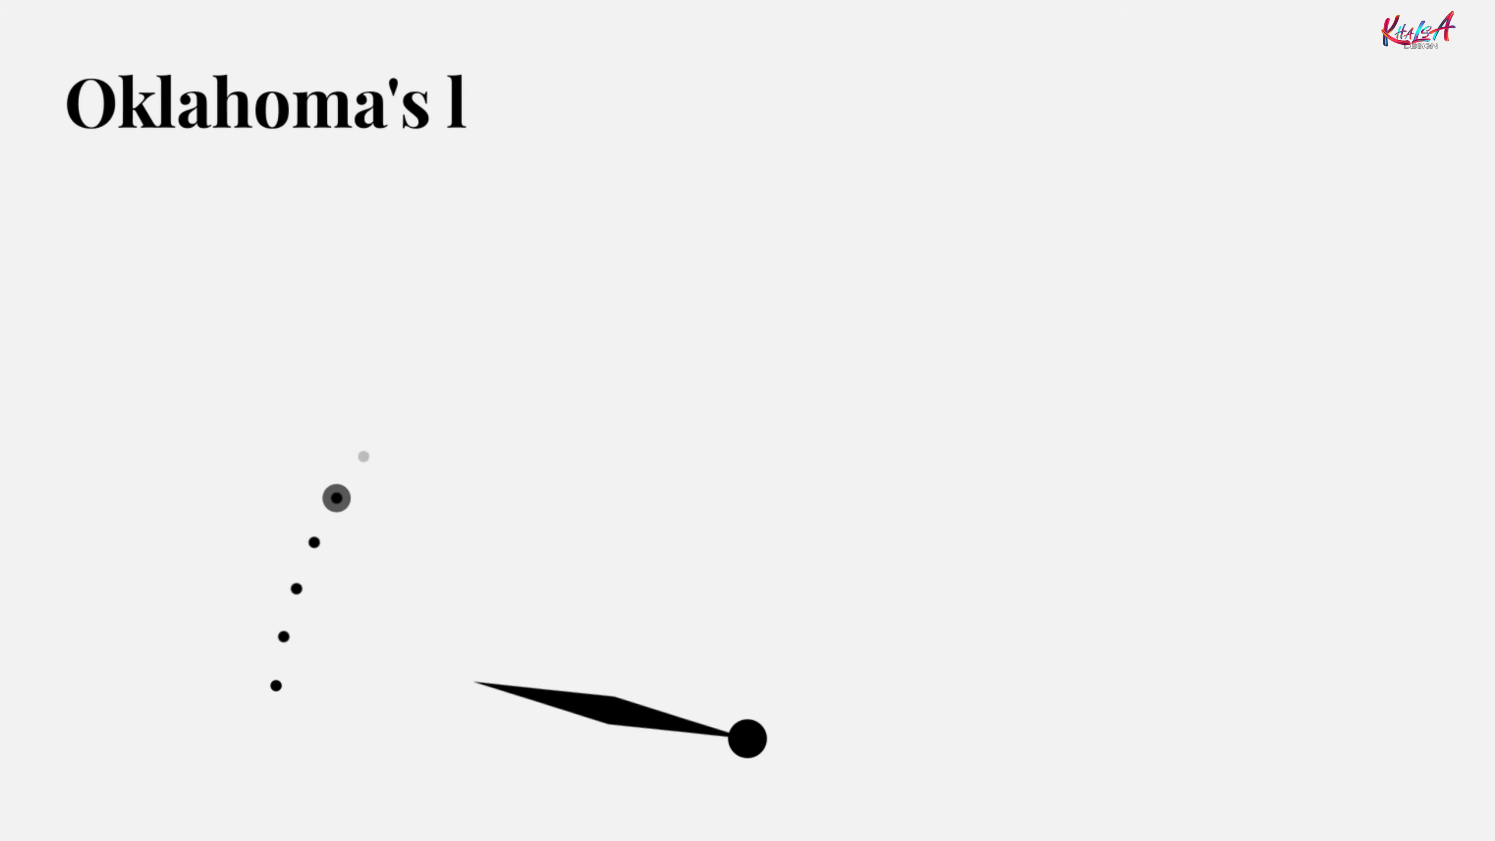